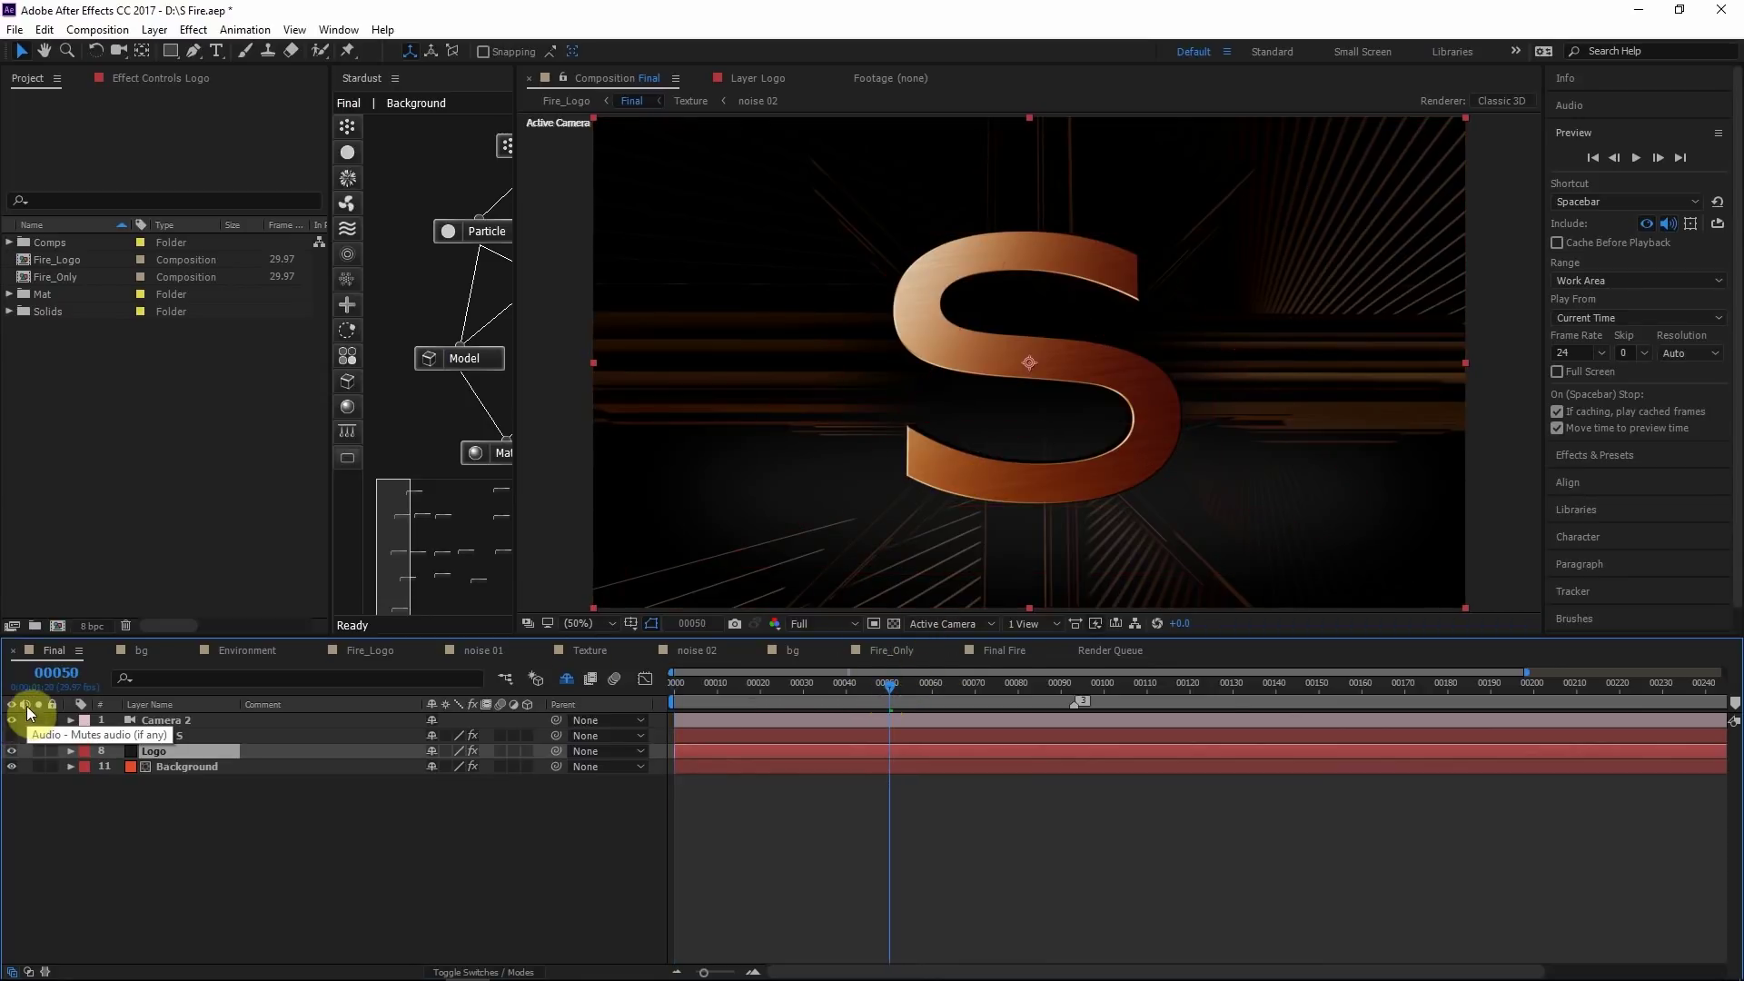
Solo the Letter S layer and add a separate text layer reading S in the composition
{"action": "left_click", "coordinate": [172, 736]}
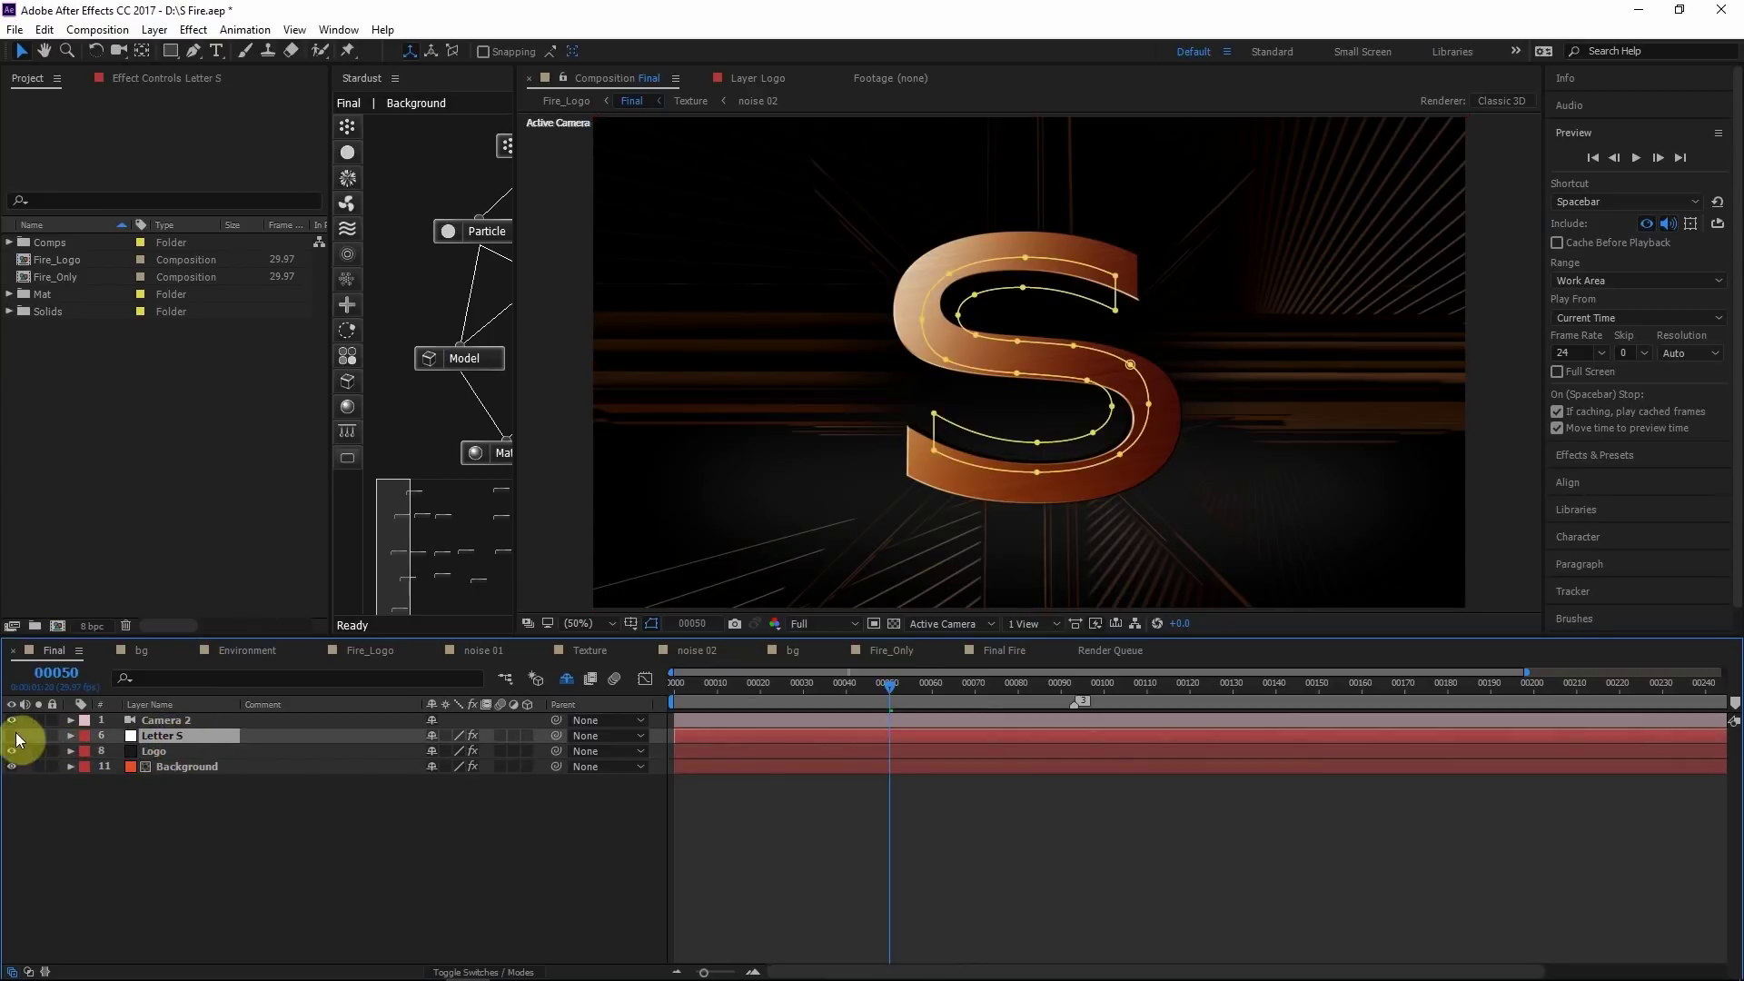
{"action": "left_click", "coordinate": [38, 736]}
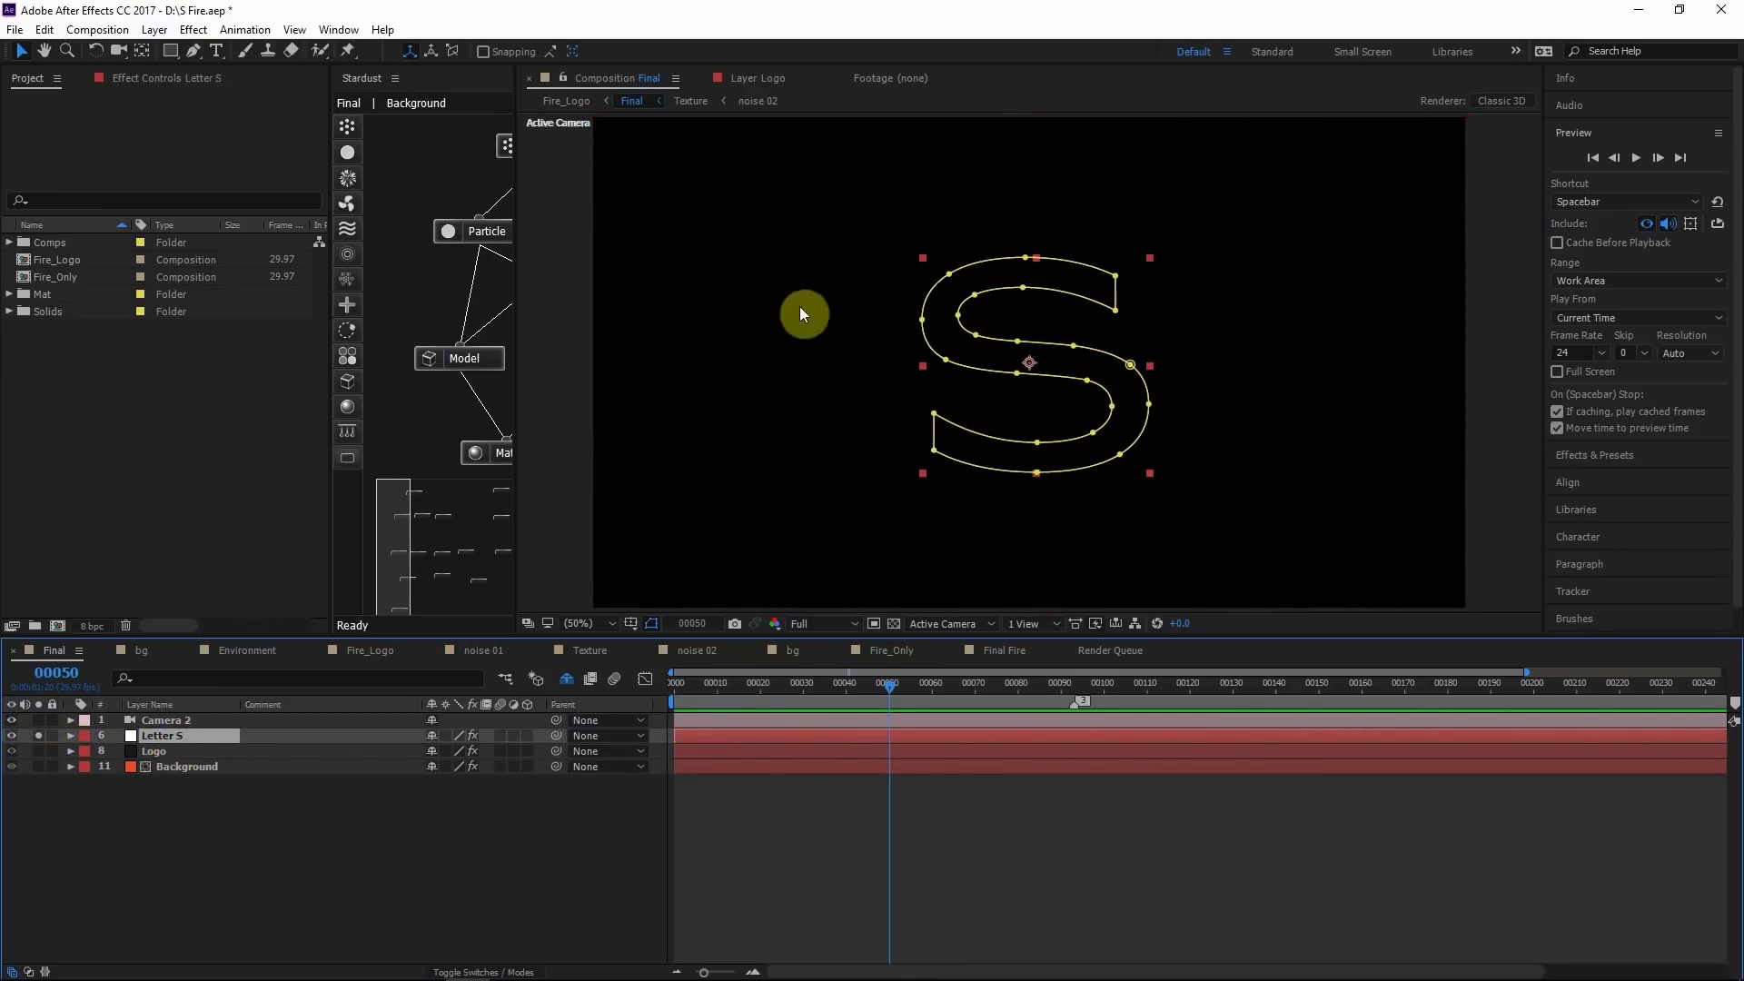
{"action": "left_click", "coordinate": [217, 51]}
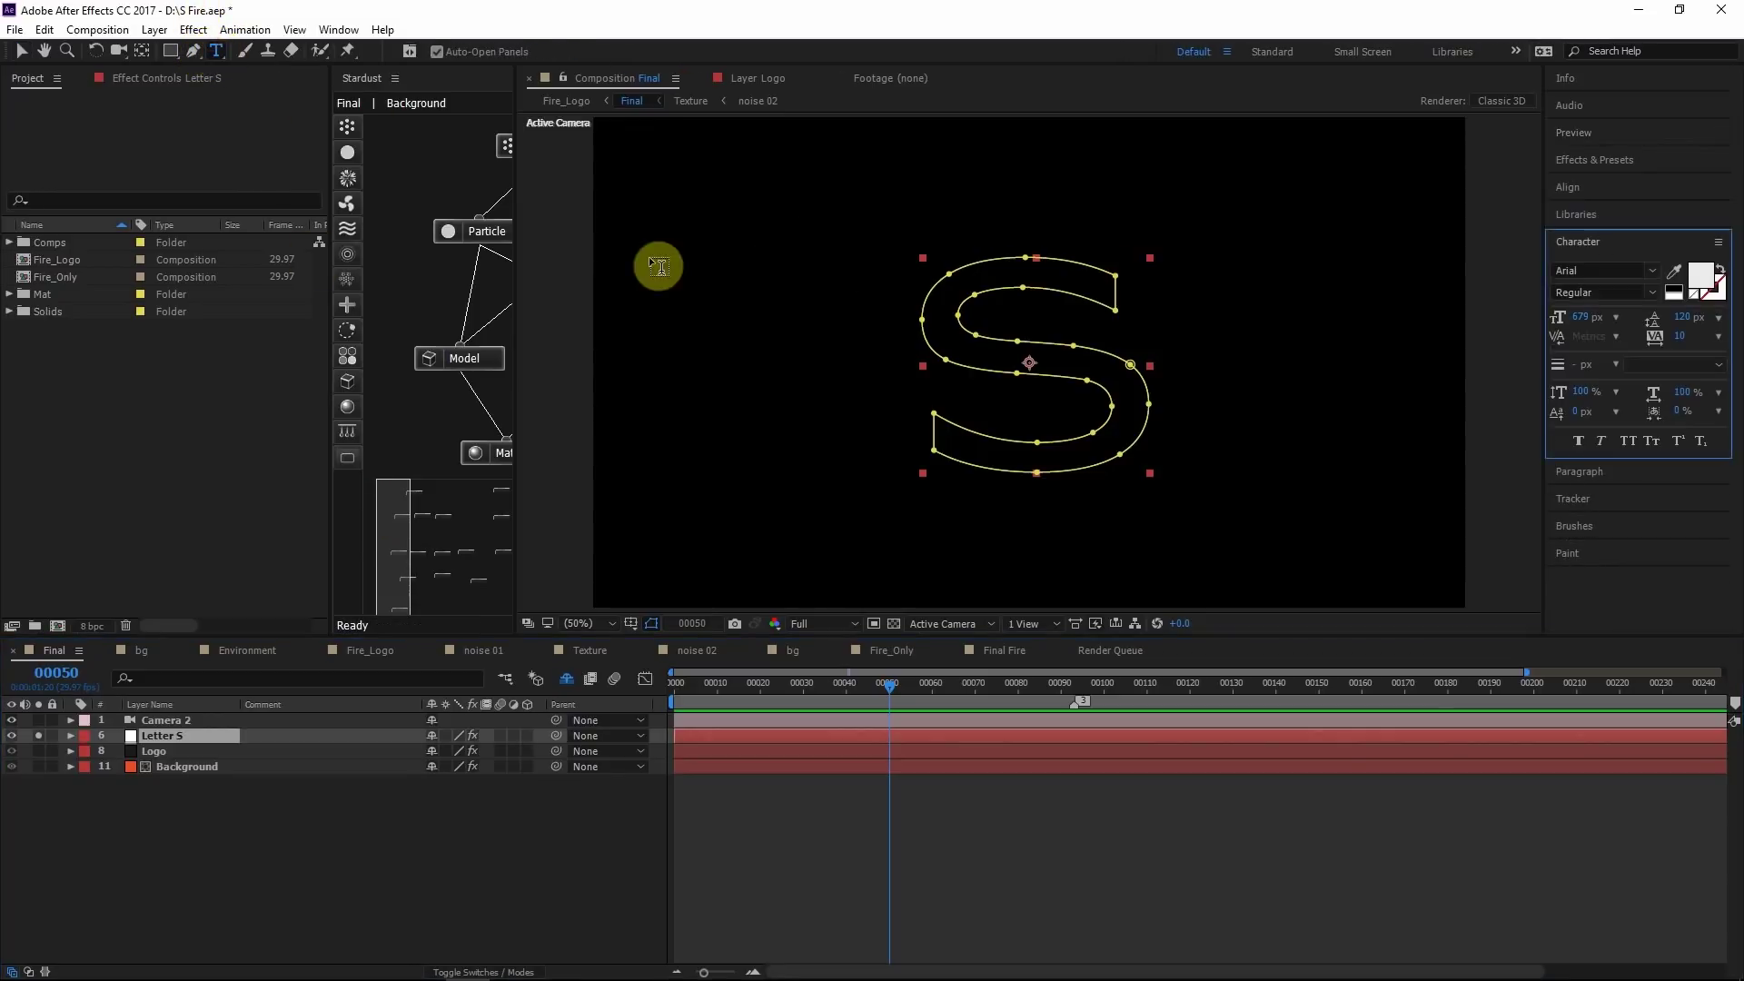
{"action": "left_click", "coordinate": [736, 366]}
{"action": "type", "text": "S"}
{"action": "left_click", "coordinate": [21, 51]}
{"action": "left_click_drag", "start_coordinate": [695, 200], "coordinate": [803, 342]}
Auto-trace the S text layer's Alpha channel at the current frame
{"action": "left_click", "coordinate": [154, 30]}
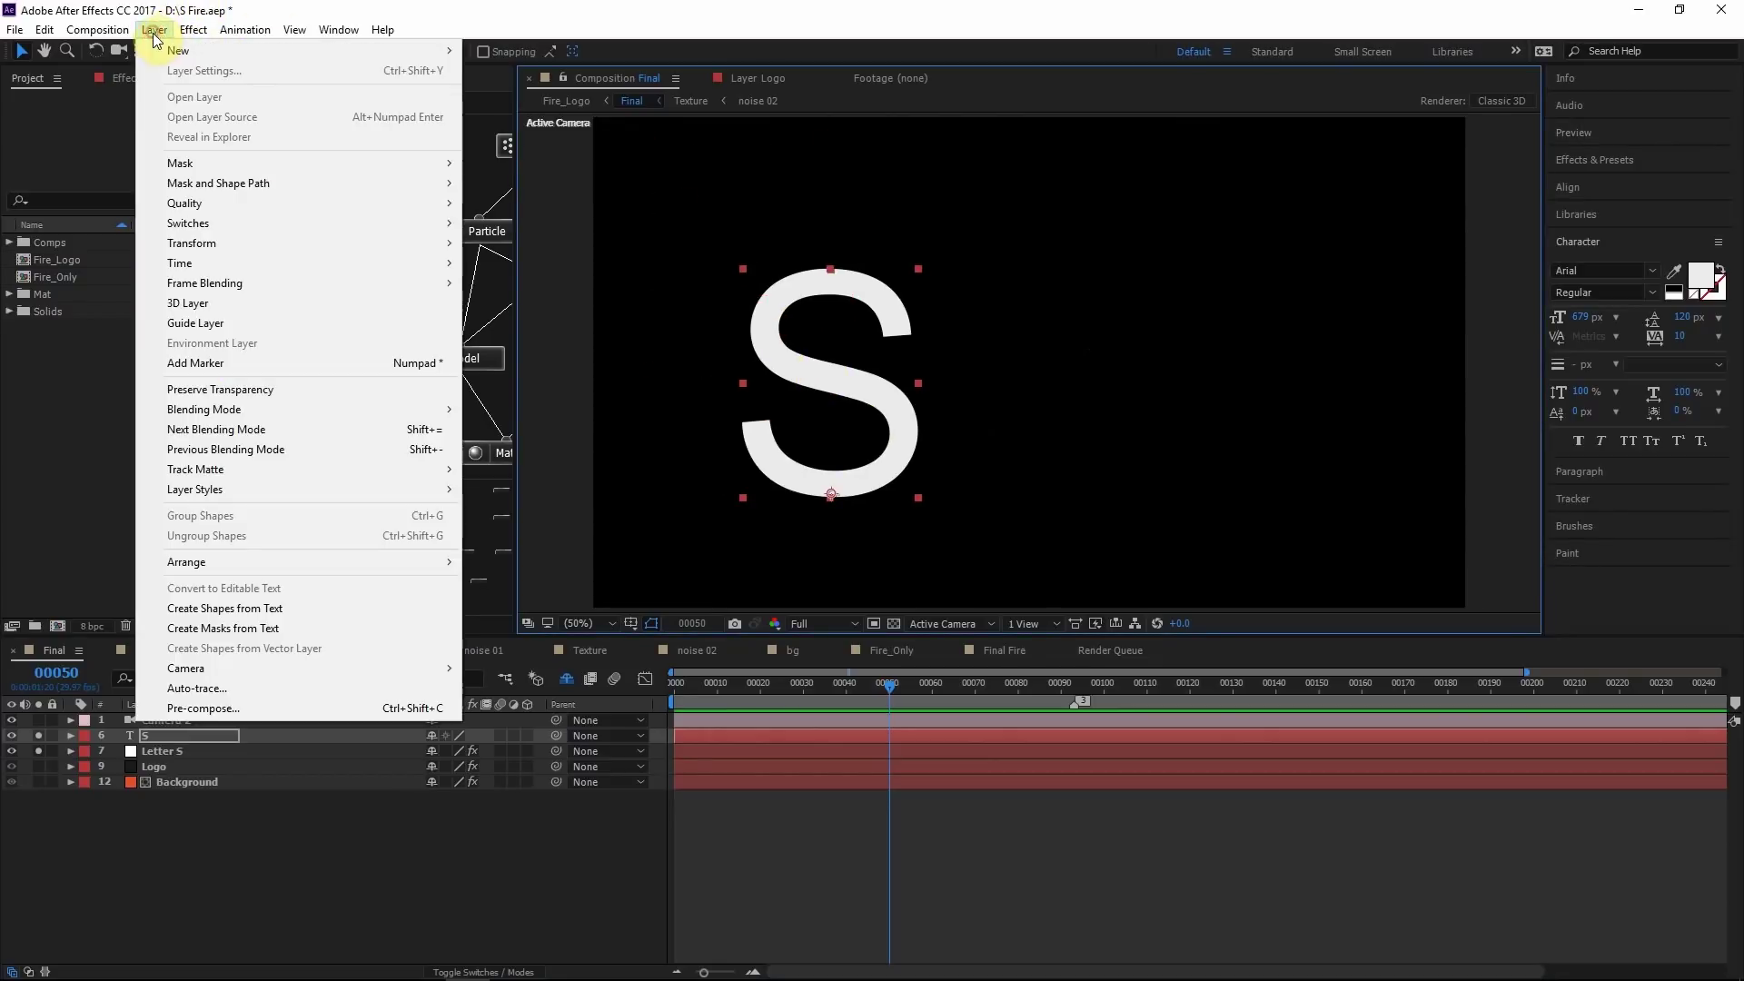
{"action": "left_click", "coordinate": [227, 687]}
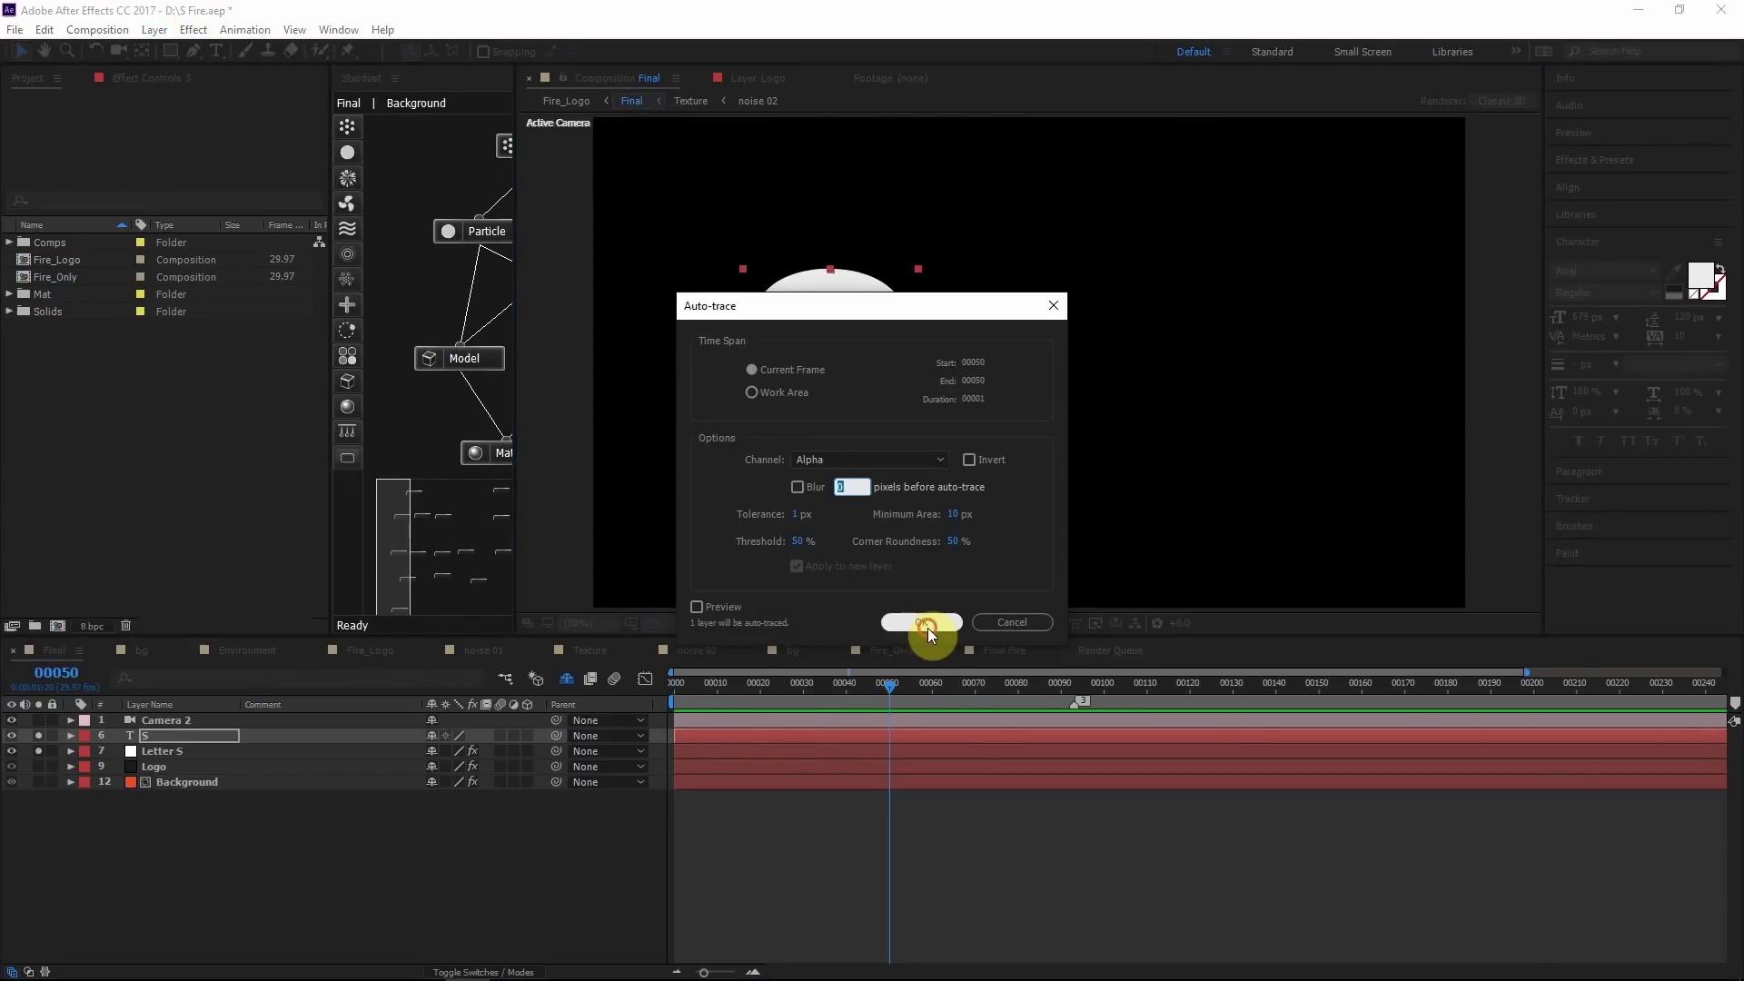
{"action": "left_click", "coordinate": [927, 626]}
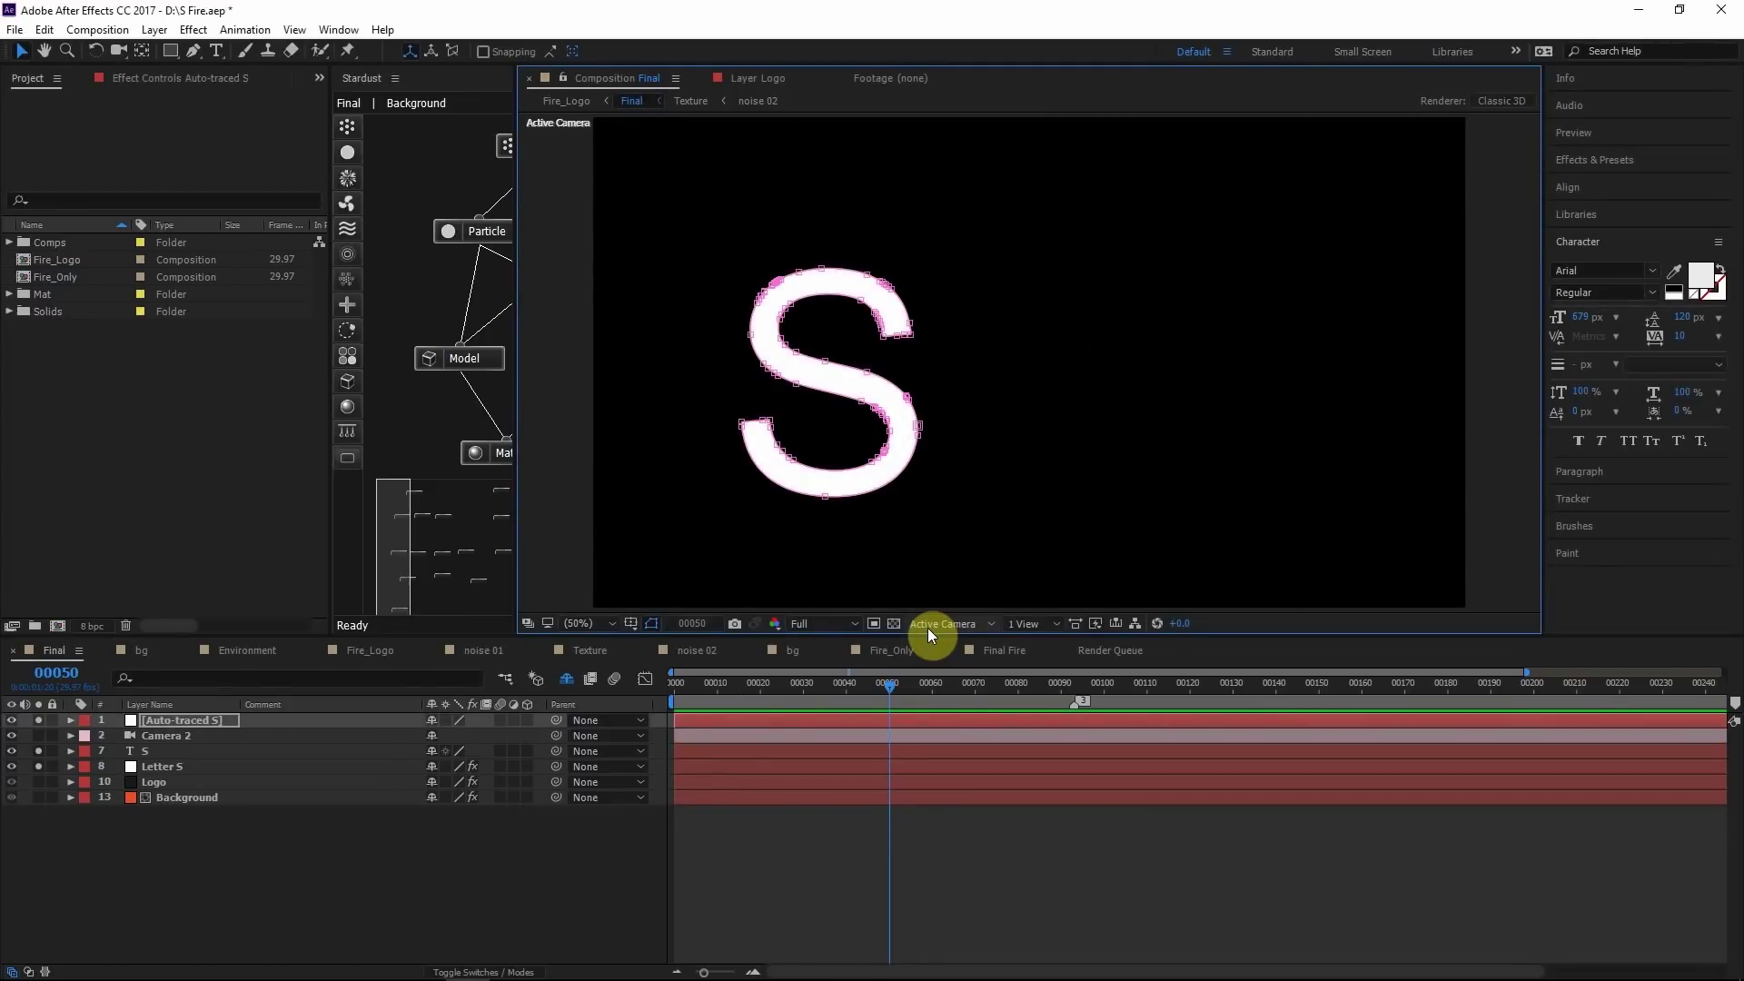
Delete the auto-traced layer together with the S text layer
{"action": "left_click", "coordinate": [163, 717]}
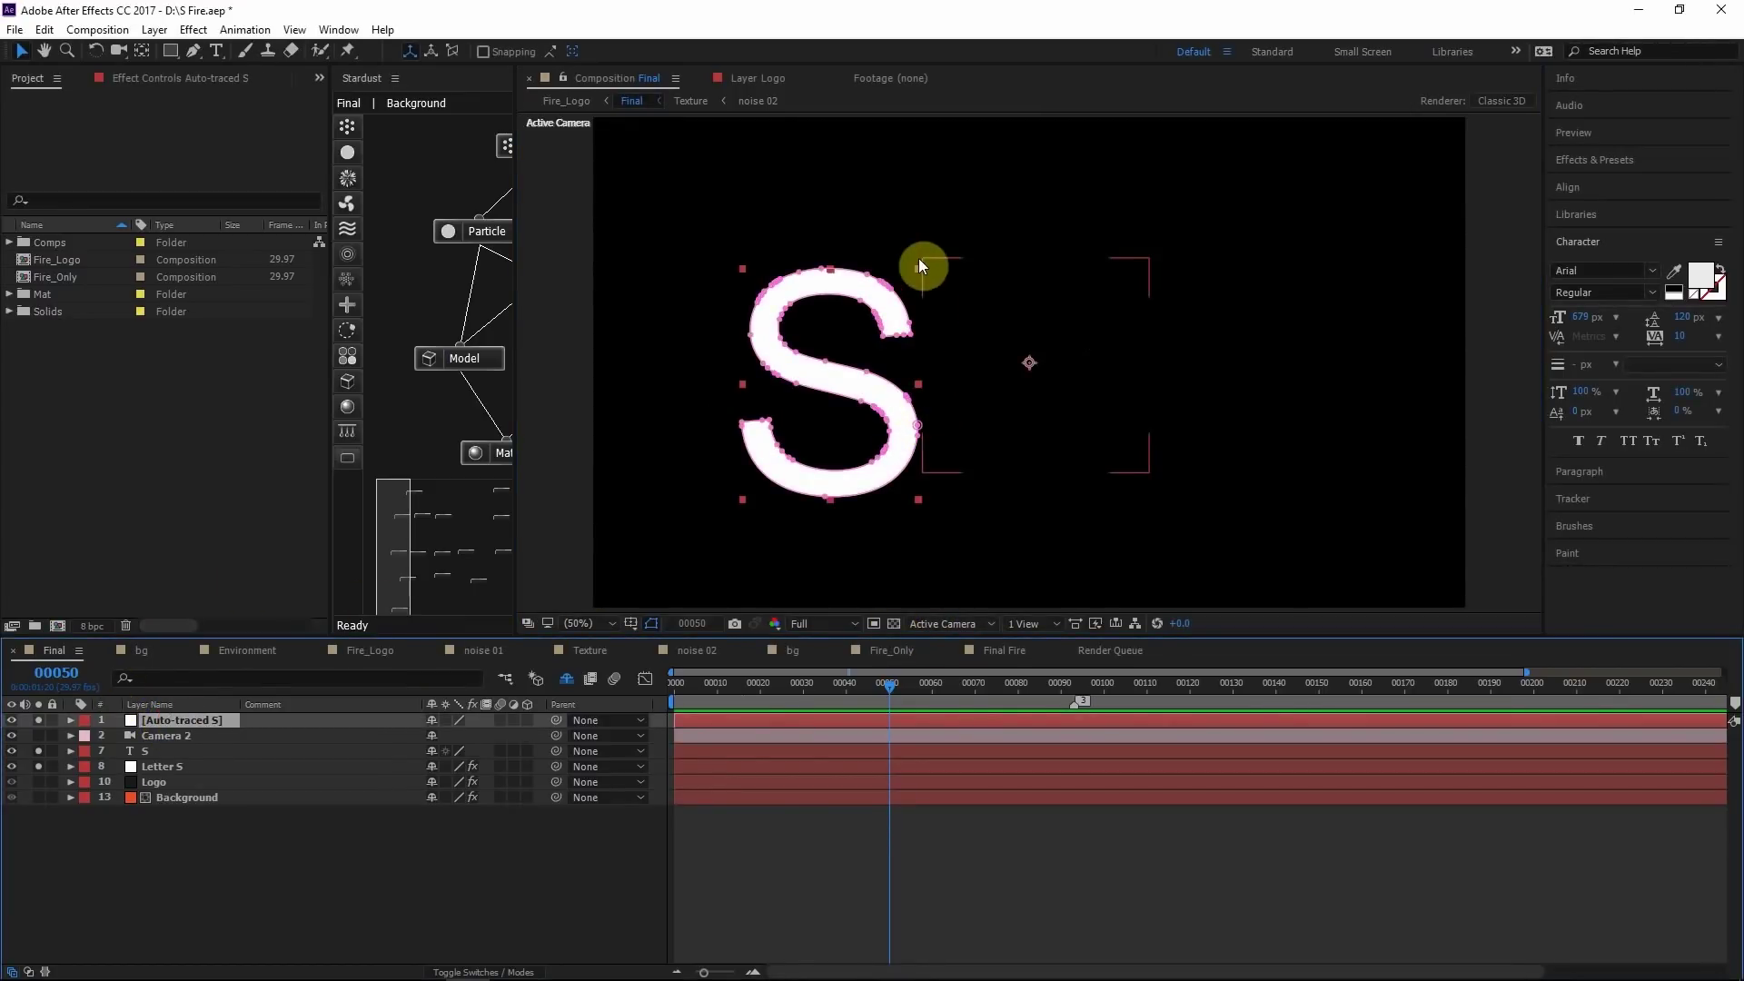
{"action": "left_click", "coordinate": [160, 747], "text": "ctrl"}
{"action": "key", "text": "Delete"}
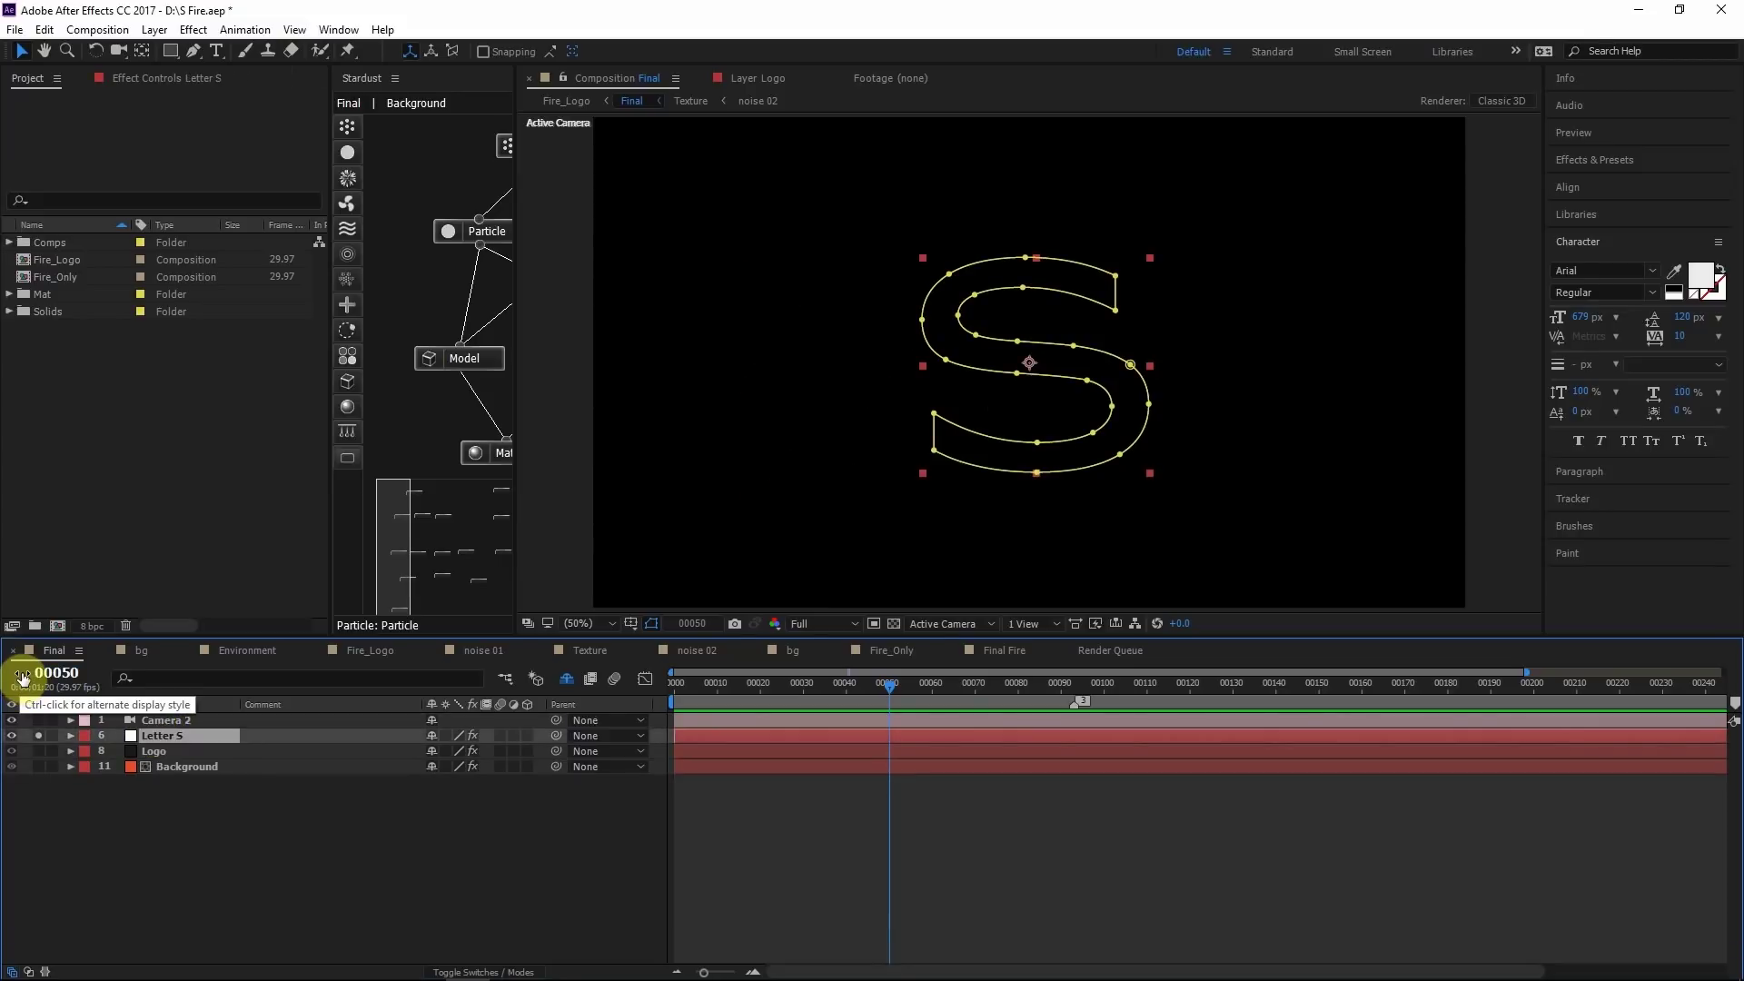
Turn off solo for Letter S and examine the Logo layer's Stardust model and extrusion settings
{"action": "left_click", "coordinate": [37, 735]}
{"action": "left_click", "coordinate": [183, 750]}
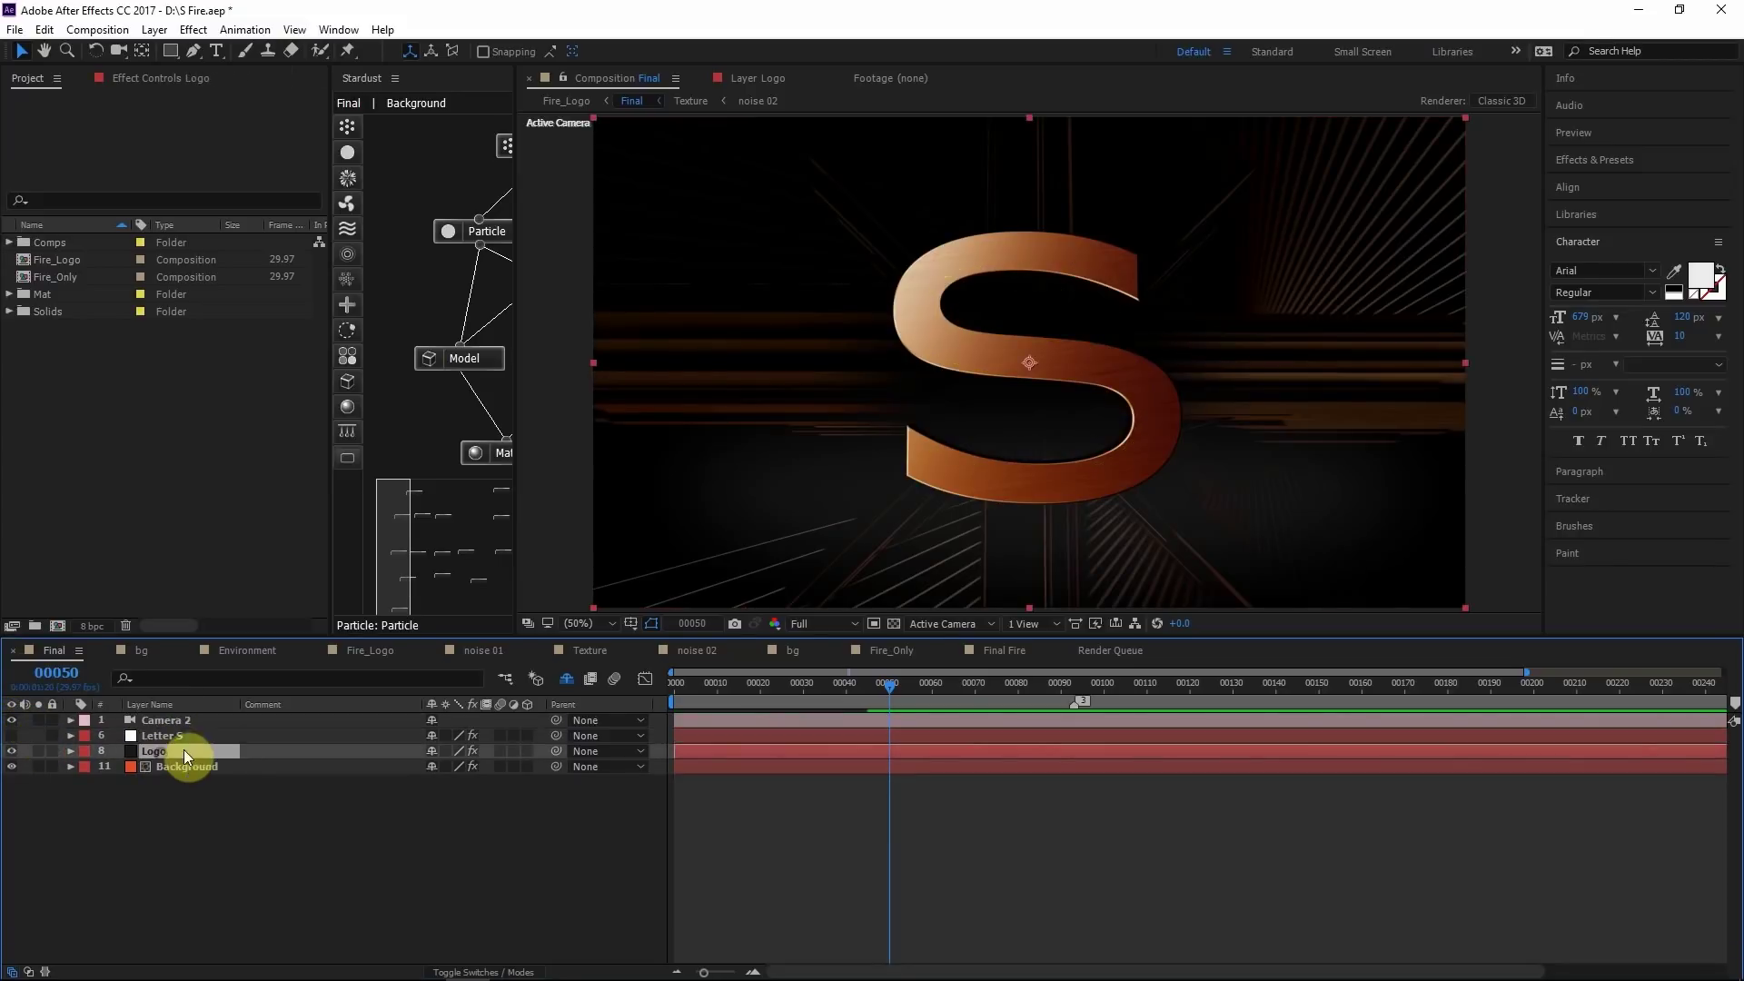
{"action": "left_click", "coordinate": [160, 79]}
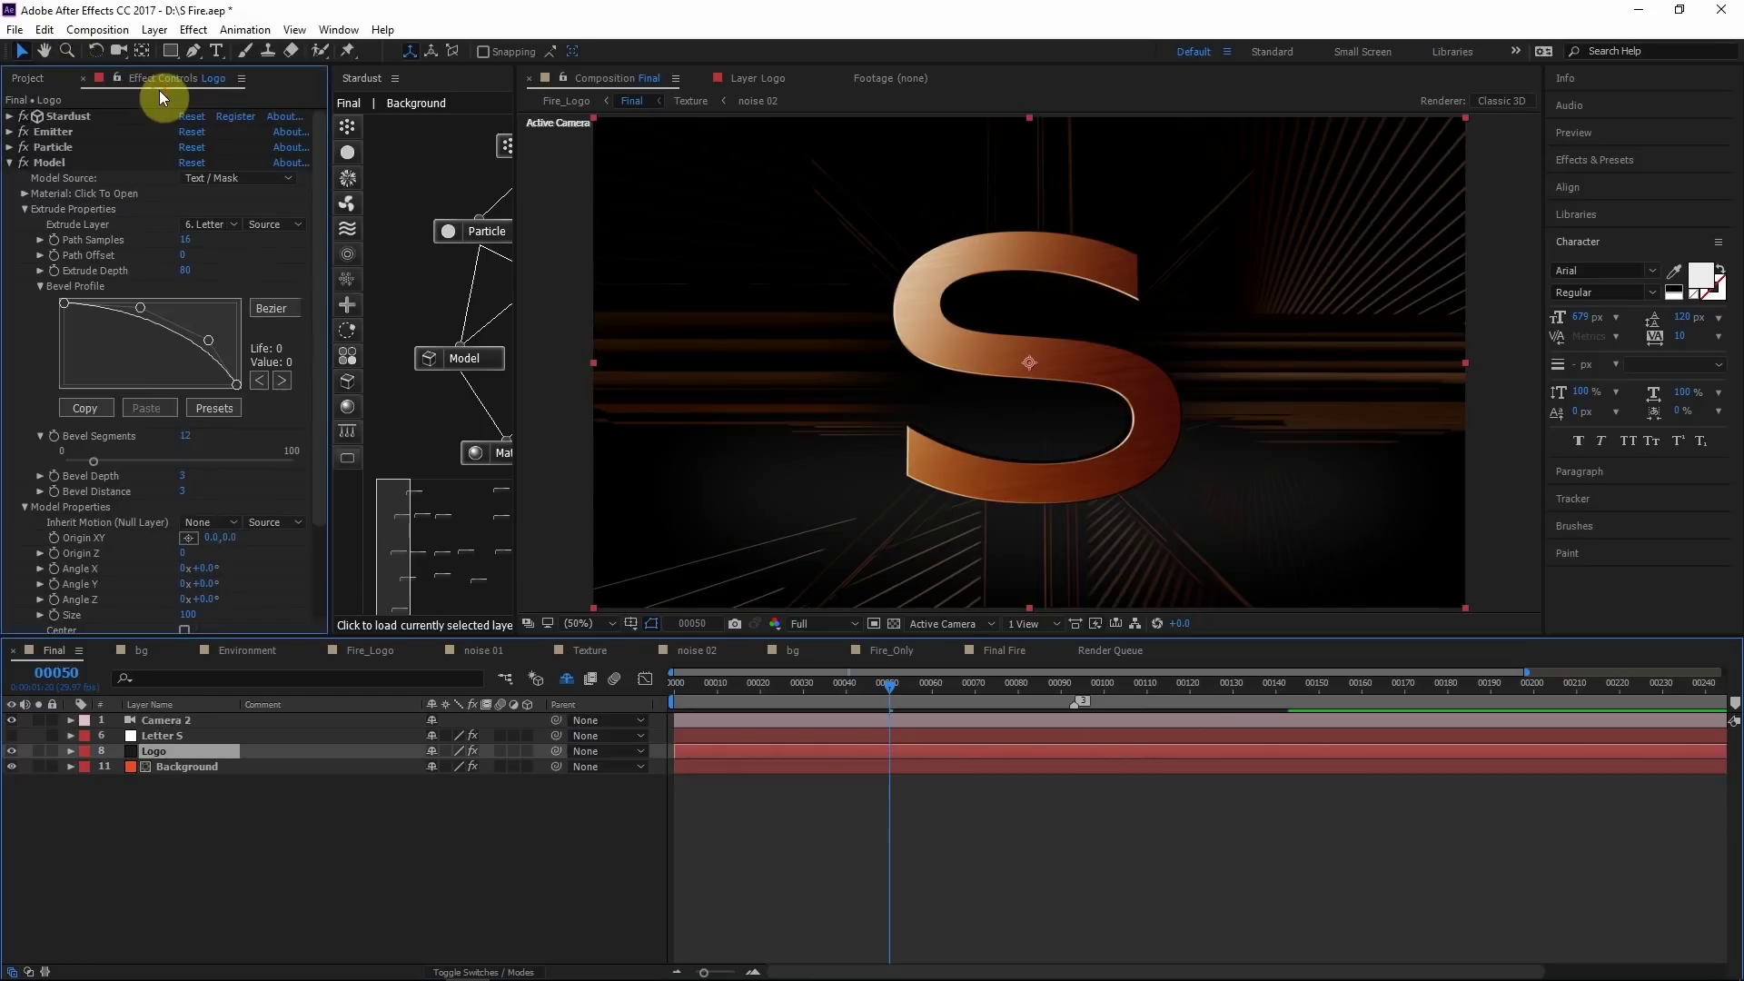
{"action": "left_click", "coordinate": [213, 831]}
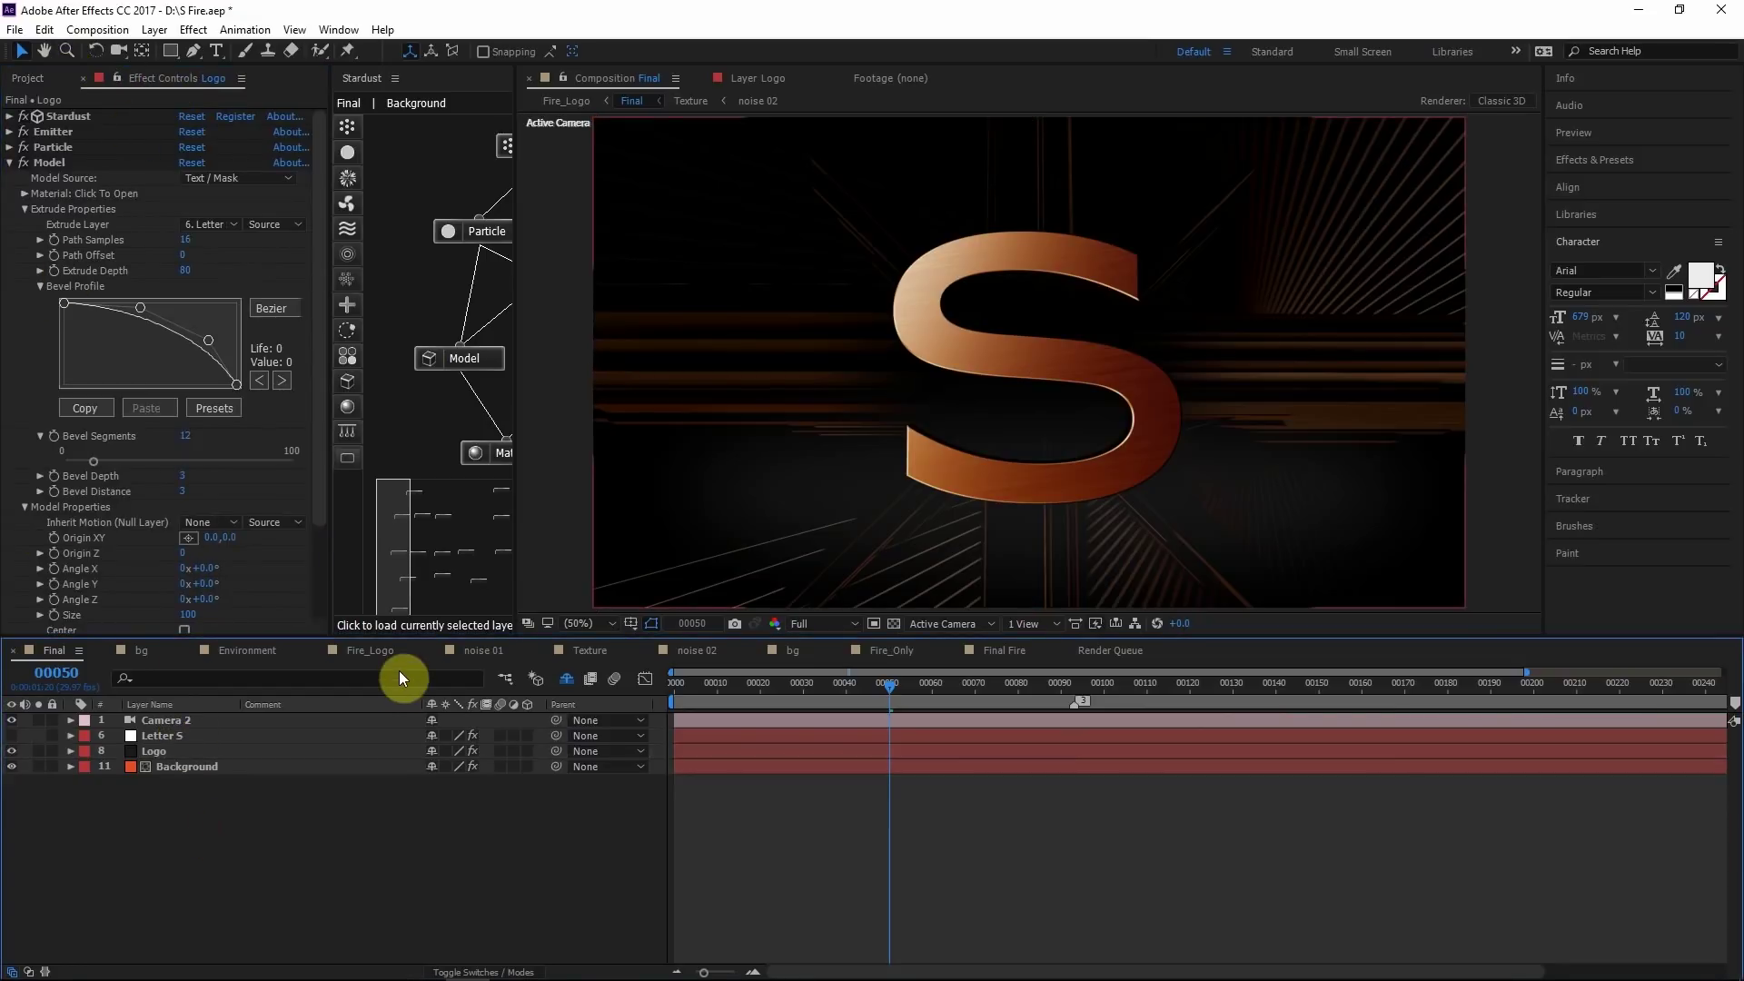
Create a black 1920 x 1080 px solid named Stardust directly above the Logo layer
{"action": "left_click", "coordinate": [156, 753]}
{"action": "key", "text": "ctrl+y"}
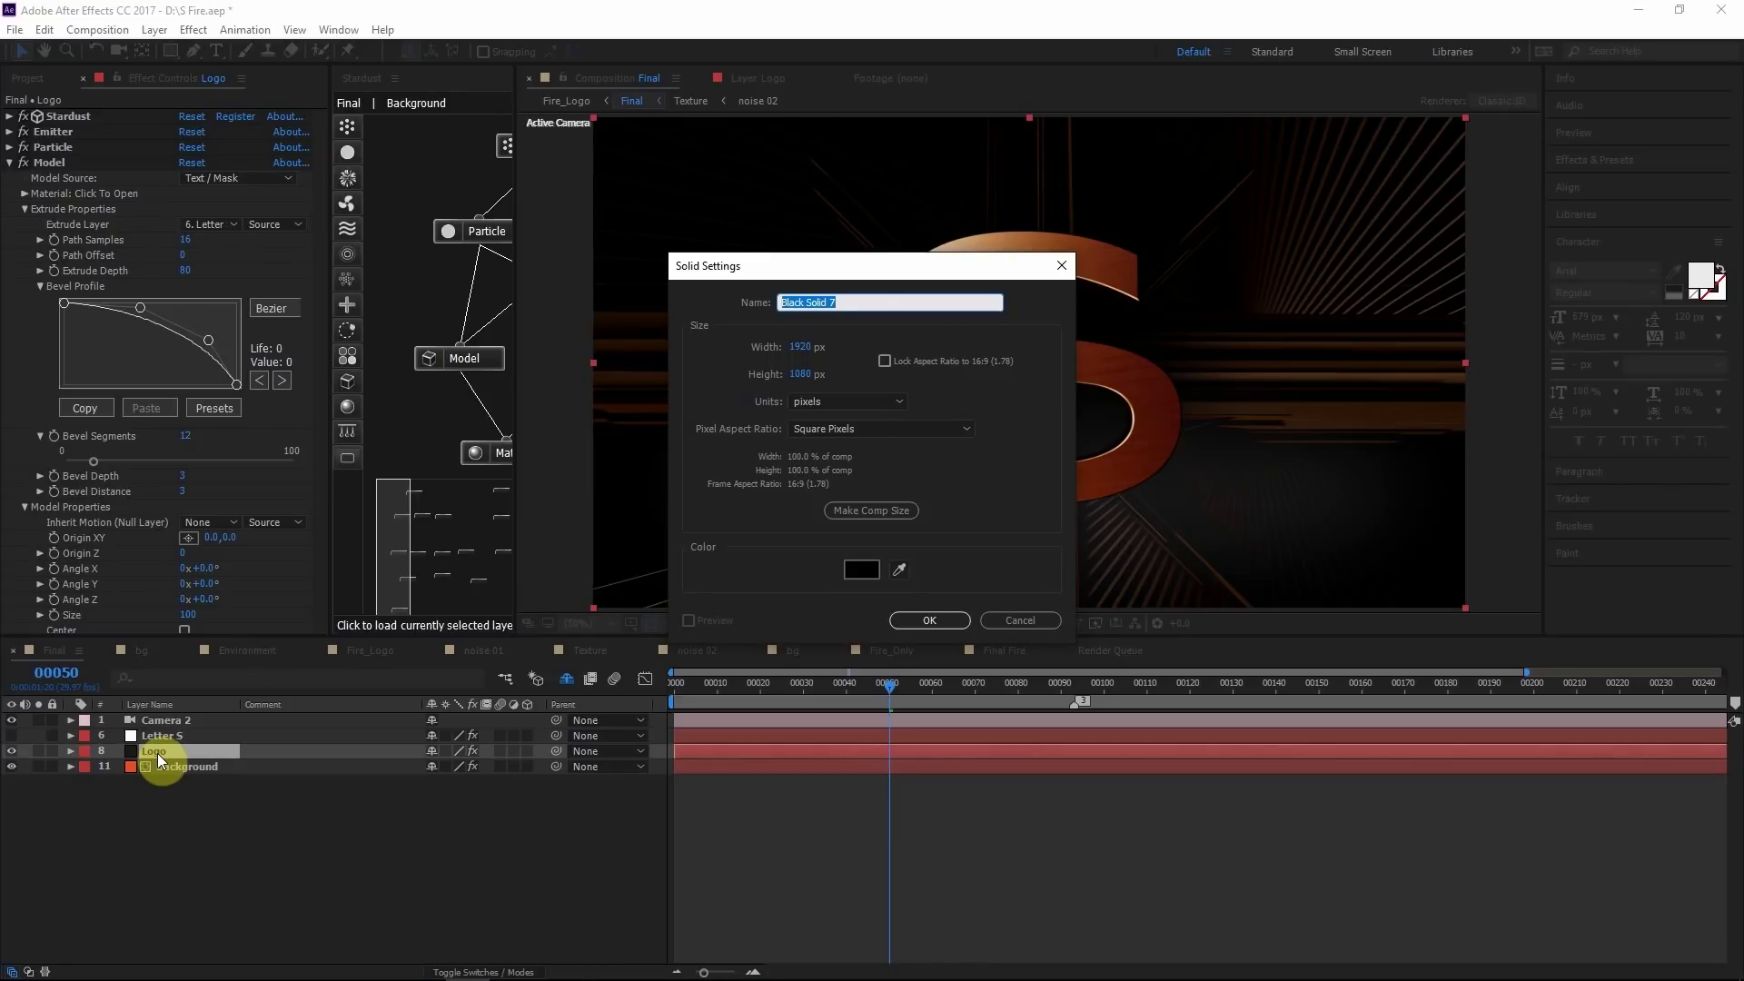
{"action": "type", "text": "Stardust"}
{"action": "key", "text": "Return"}
Find the Stardust effect and apply it to the new solid
{"action": "left_click", "coordinate": [1594, 159]}
{"action": "left_click", "coordinate": [1592, 185]}
{"action": "type", "text": "s"}
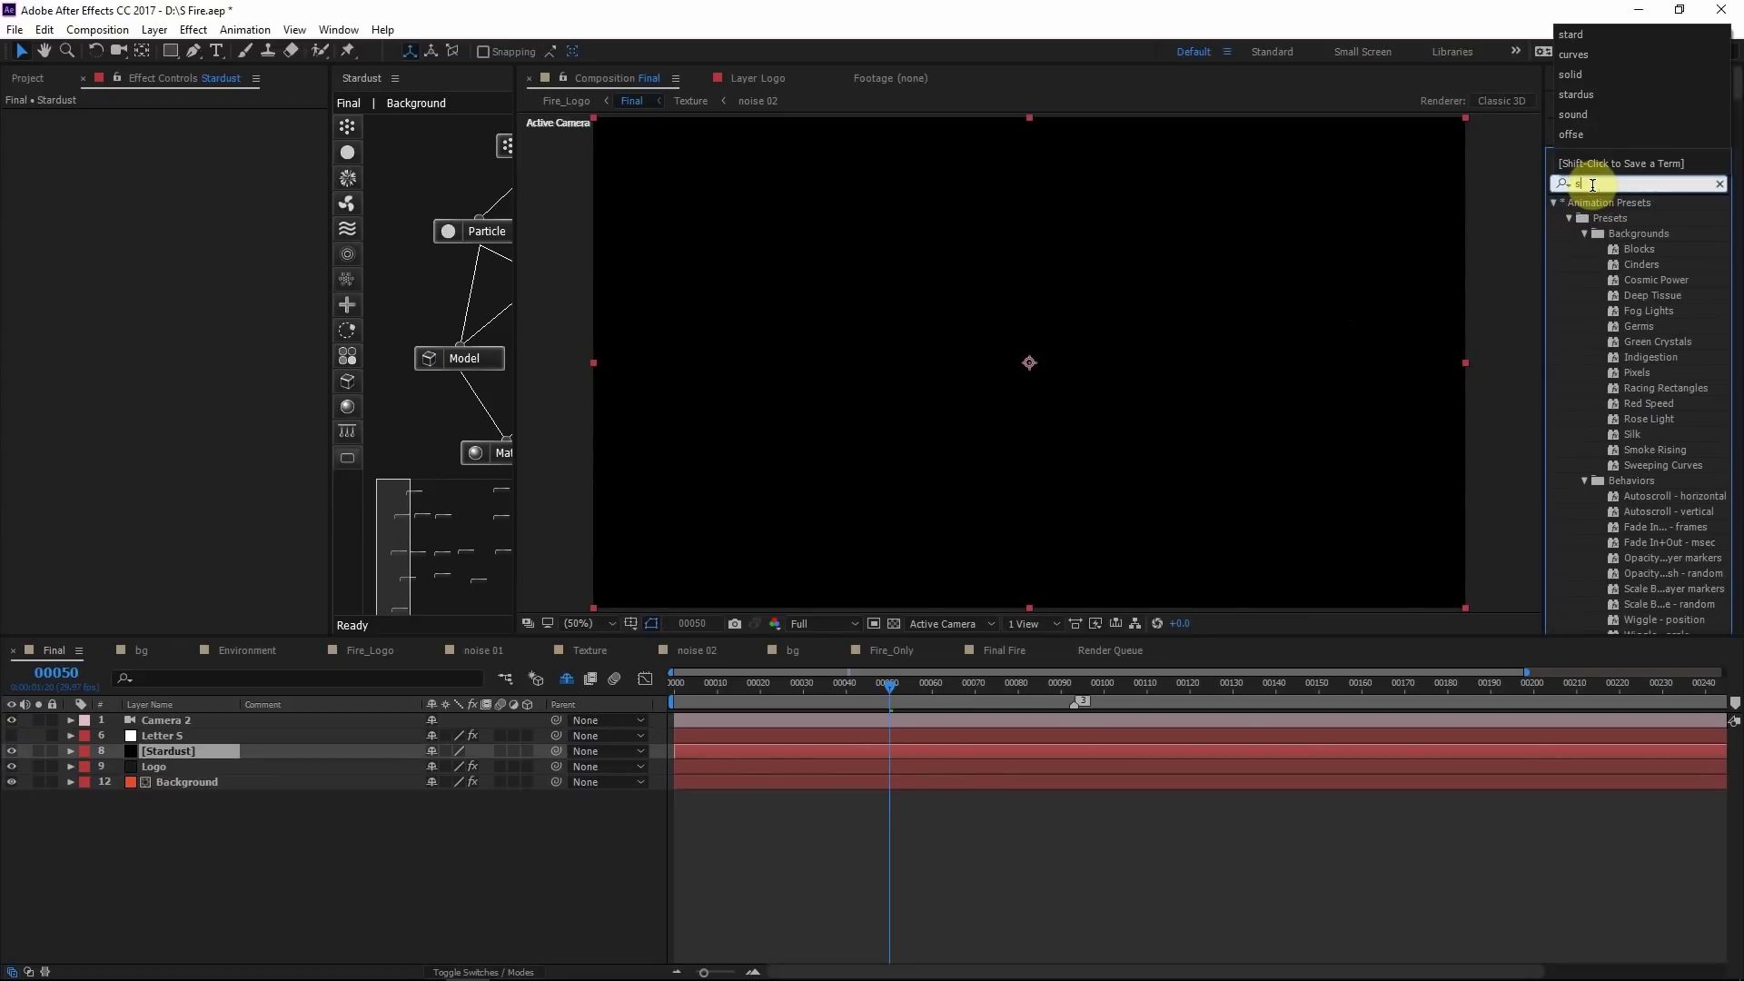
{"action": "type", "text": "tardu"}
{"action": "left_click_drag", "start_coordinate": [1611, 219], "coordinate": [187, 761]}
Rename the new Stardust solid layer as Fire
{"action": "key", "text": "Return"}
{"action": "type", "text": "Fire"}
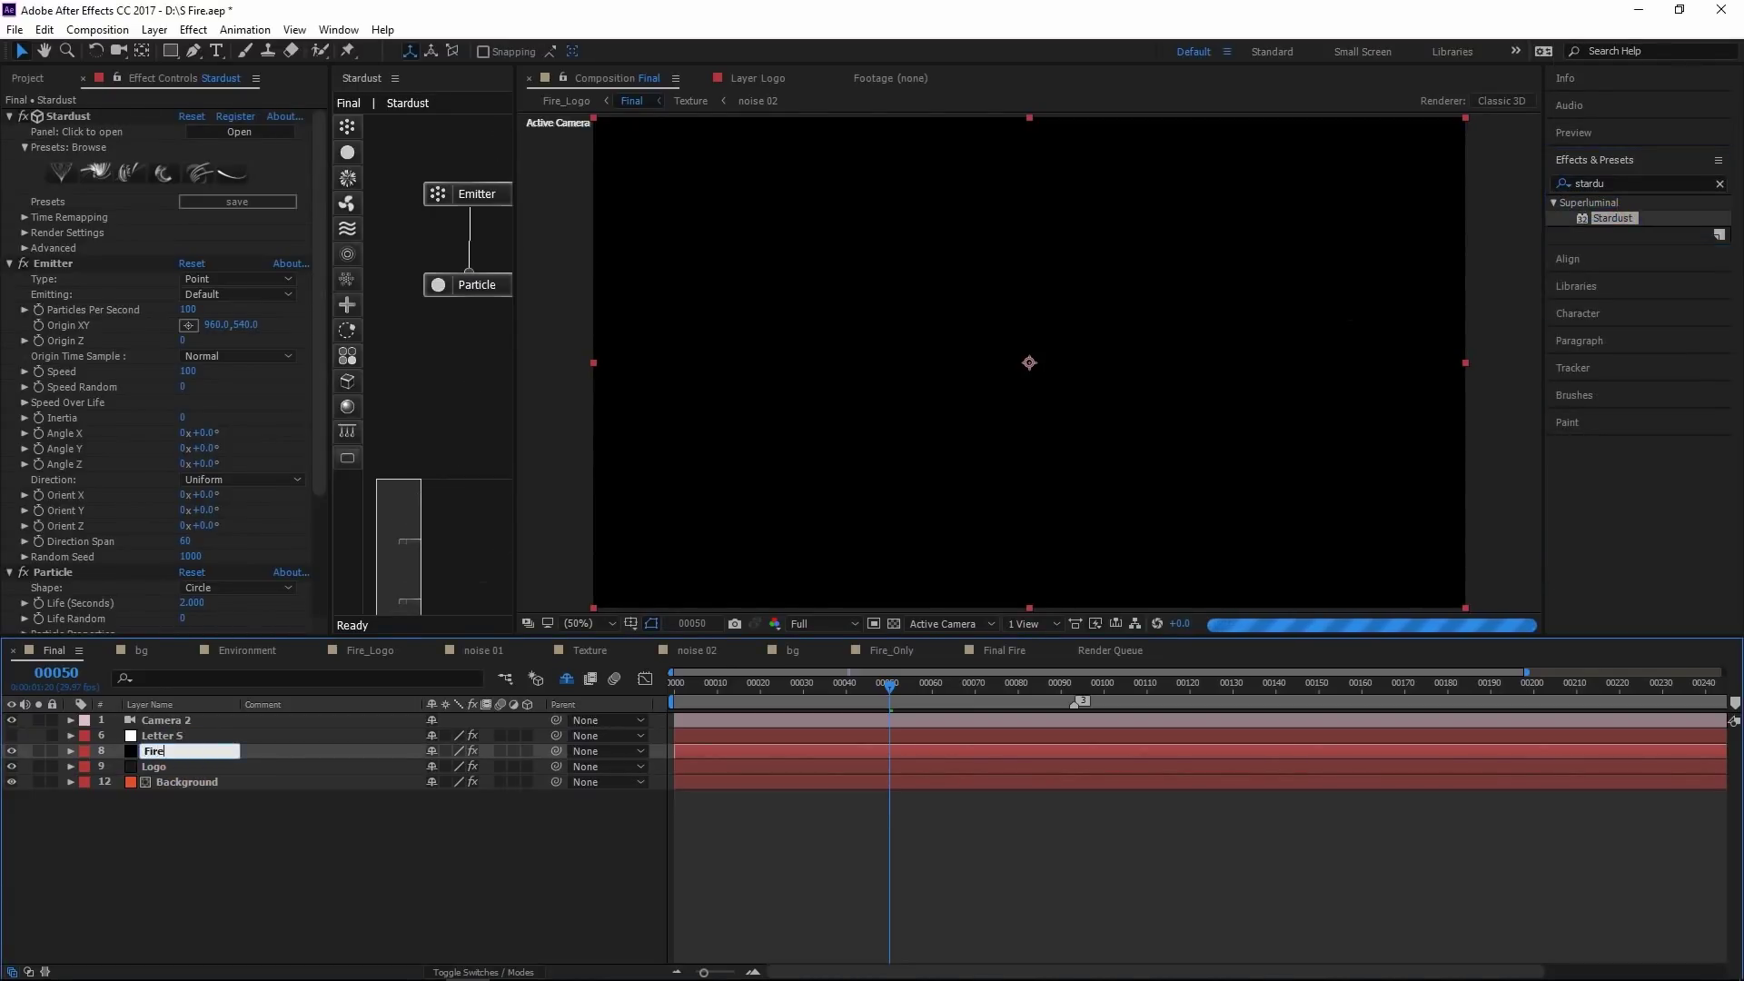
{"action": "left_click", "coordinate": [865, 887]}
Send the Fire layer to the bottom of the layer stack and show the blending mode and track matte columns
{"action": "left_click", "coordinate": [876, 753]}
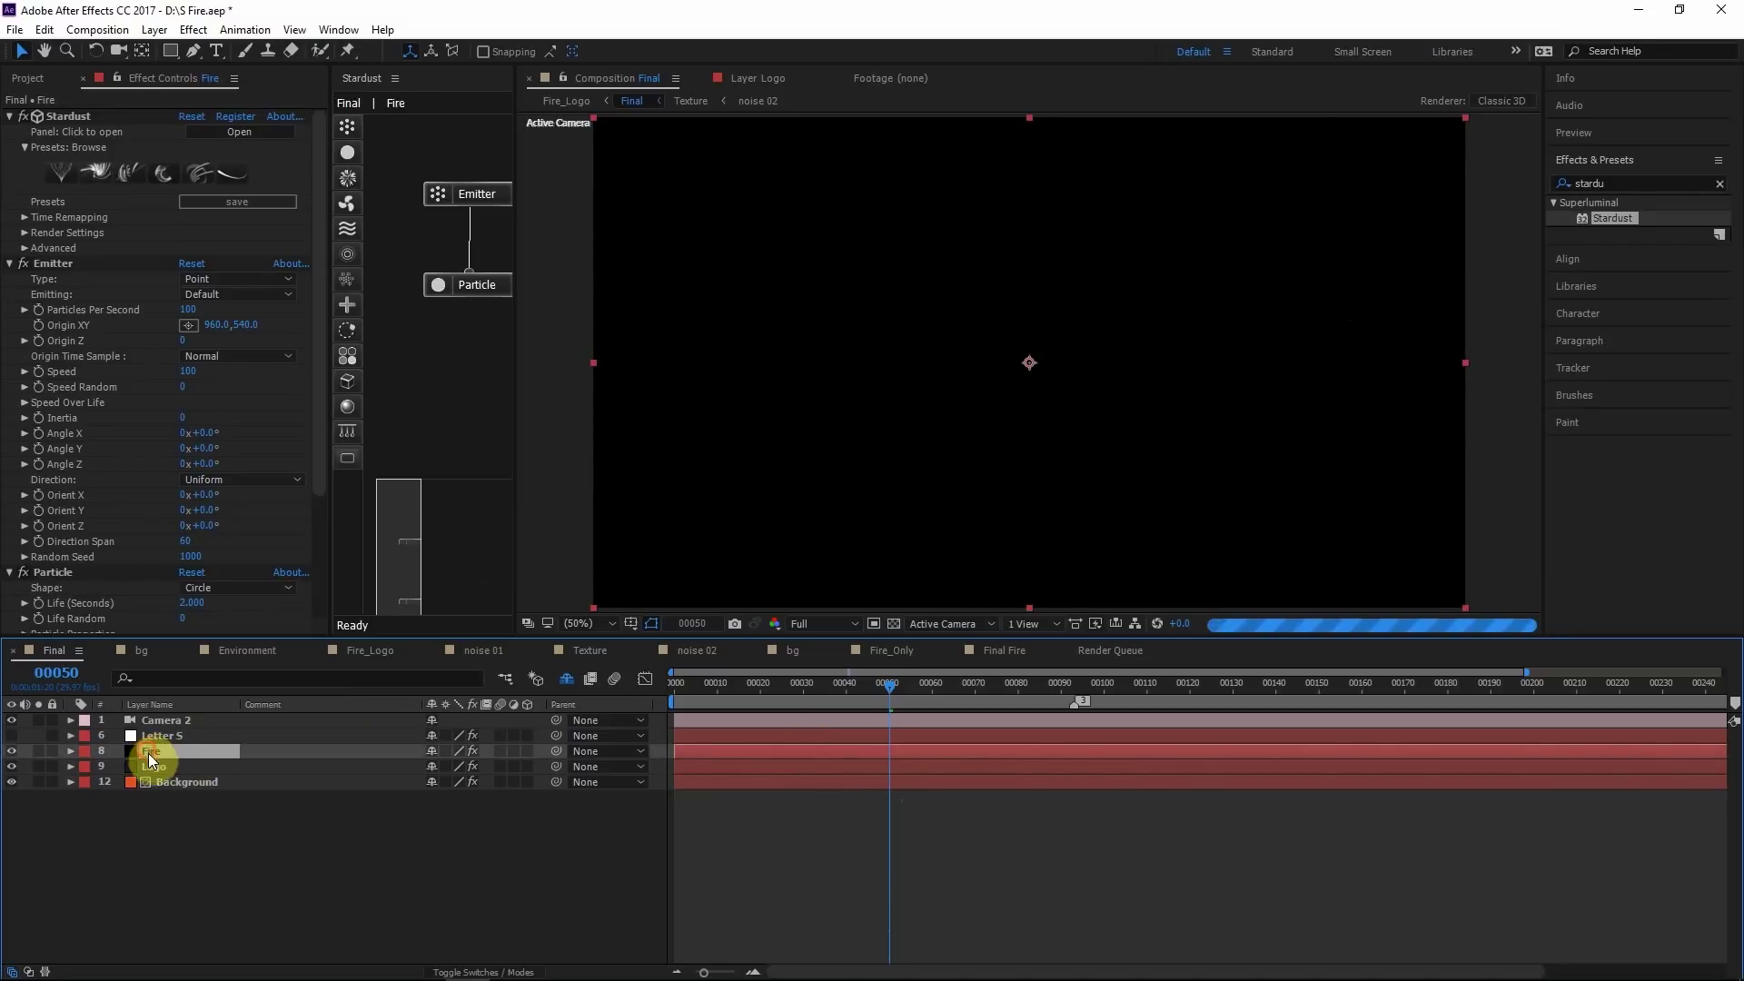
{"action": "key", "text": "ctrl+shift+bracketleft"}
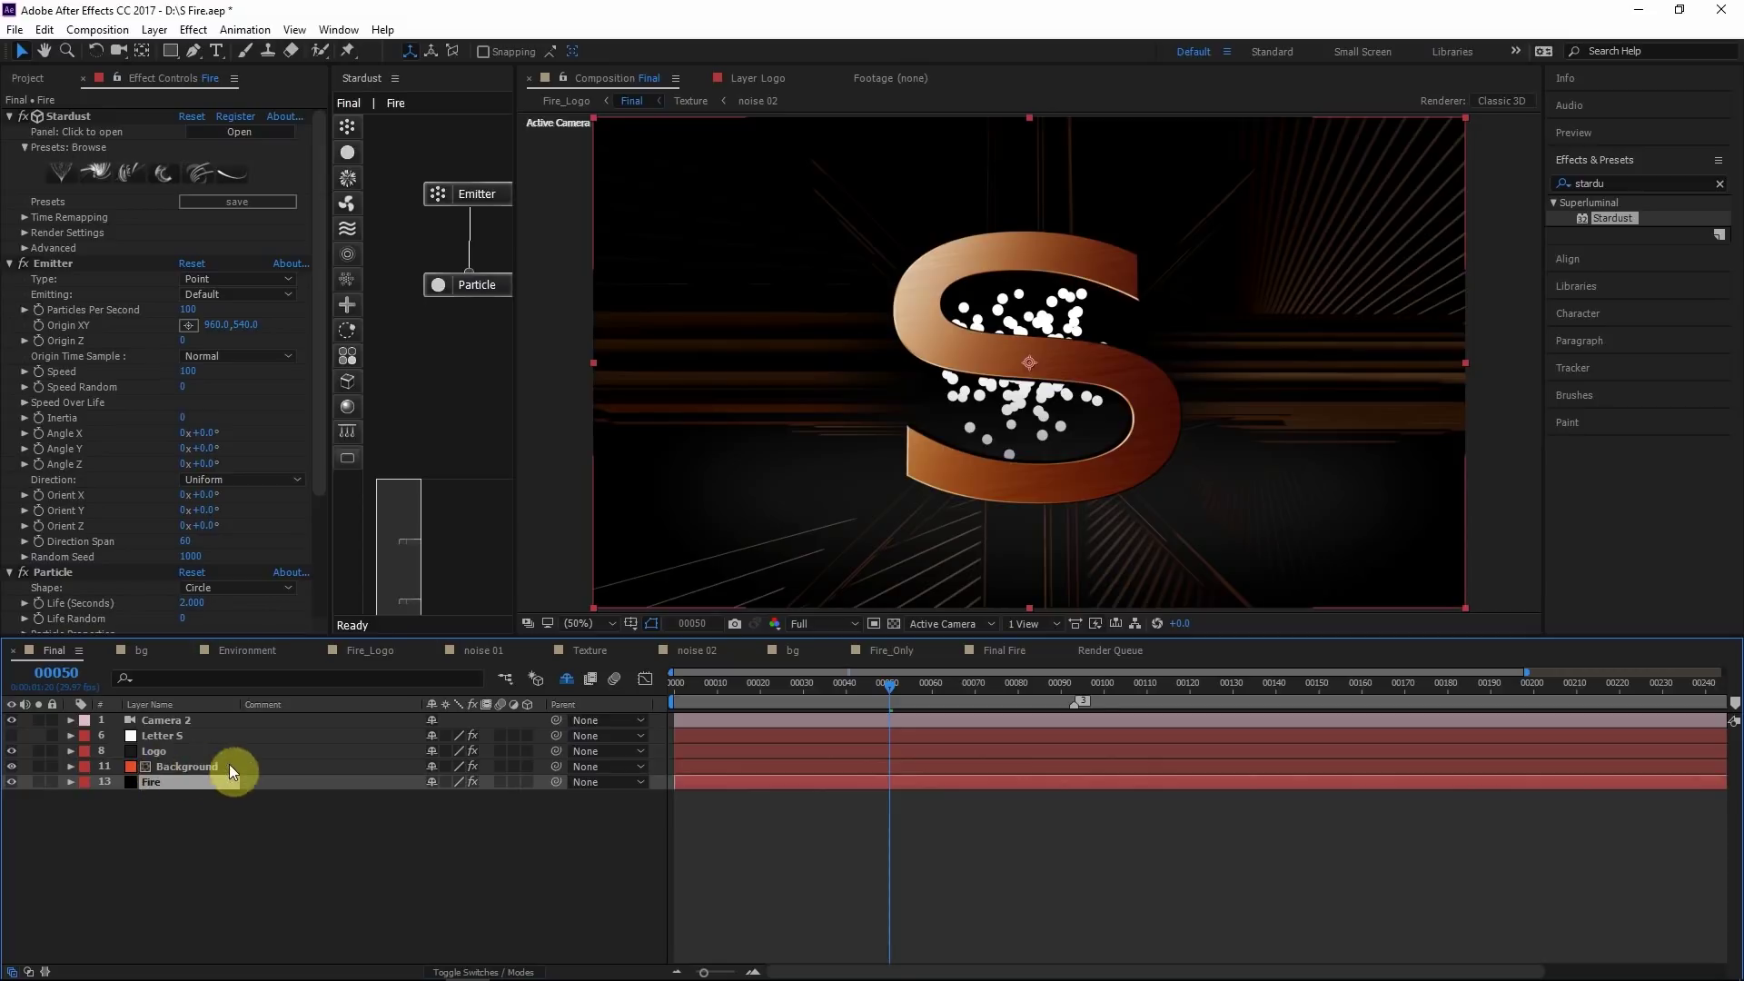
{"action": "key", "text": "F4"}
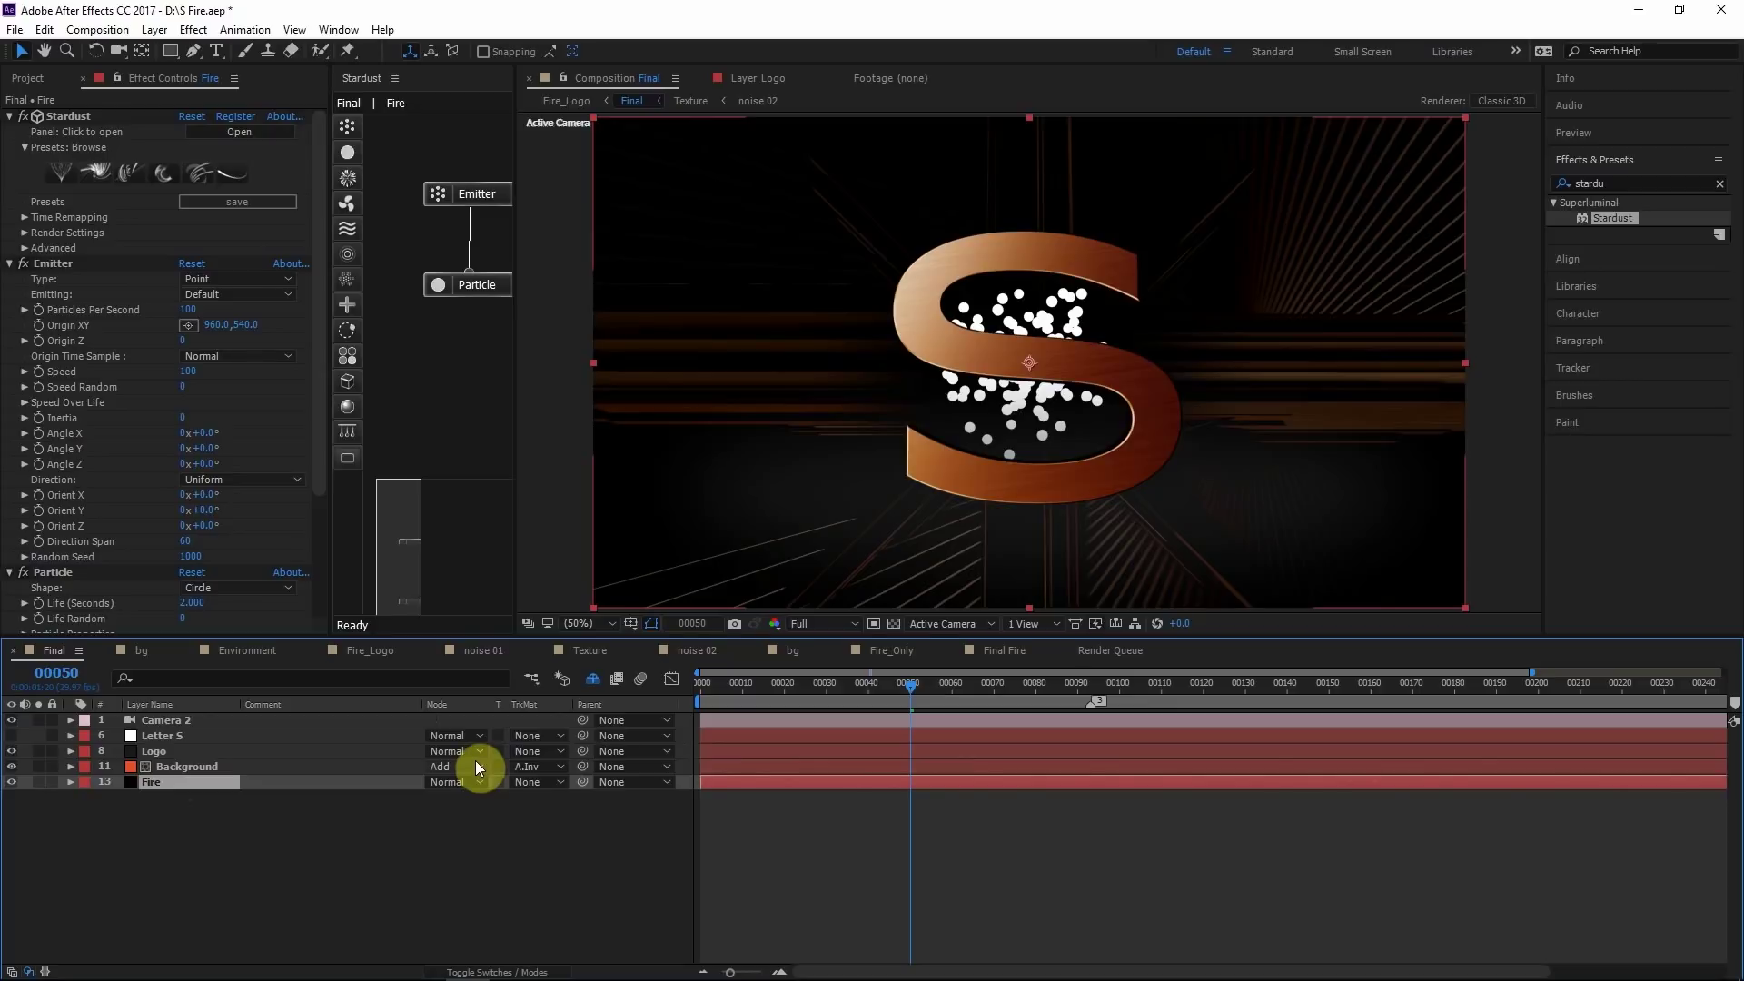
Solo the Fire layer and scrub through its default particles, stopping at frame 77
{"action": "left_click", "coordinate": [38, 782]}
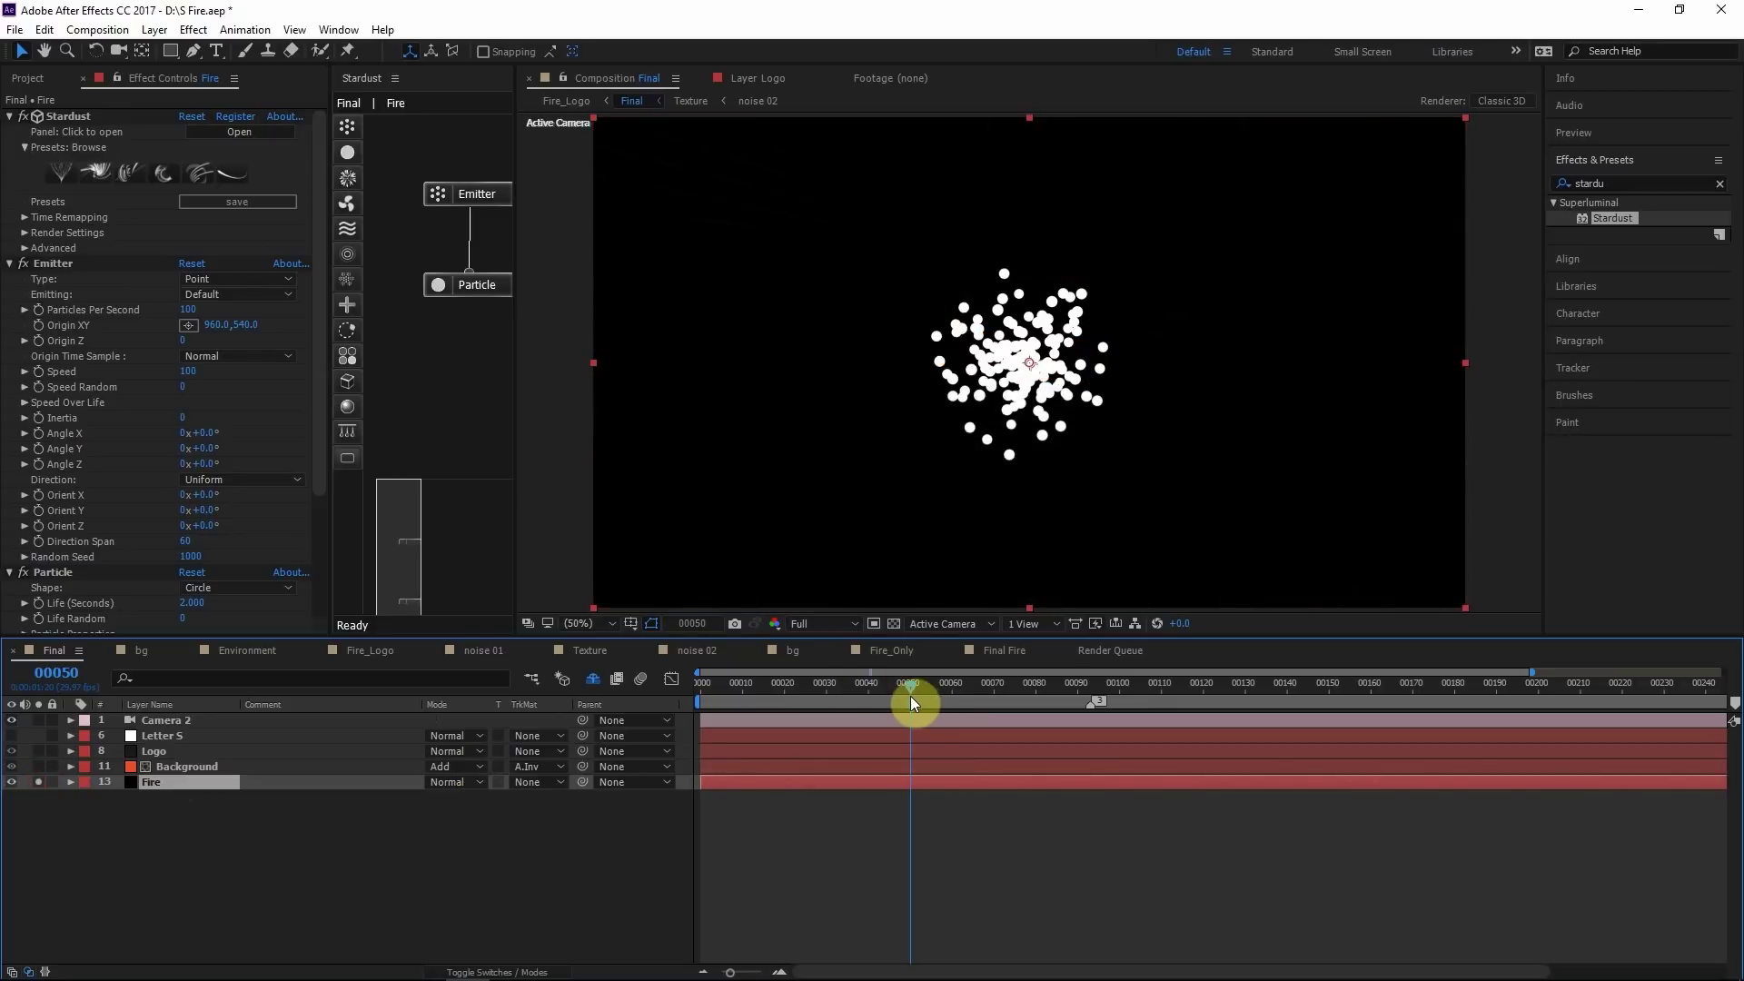
{"action": "left_click_drag", "start_coordinate": [910, 692], "coordinate": [1152, 654]}
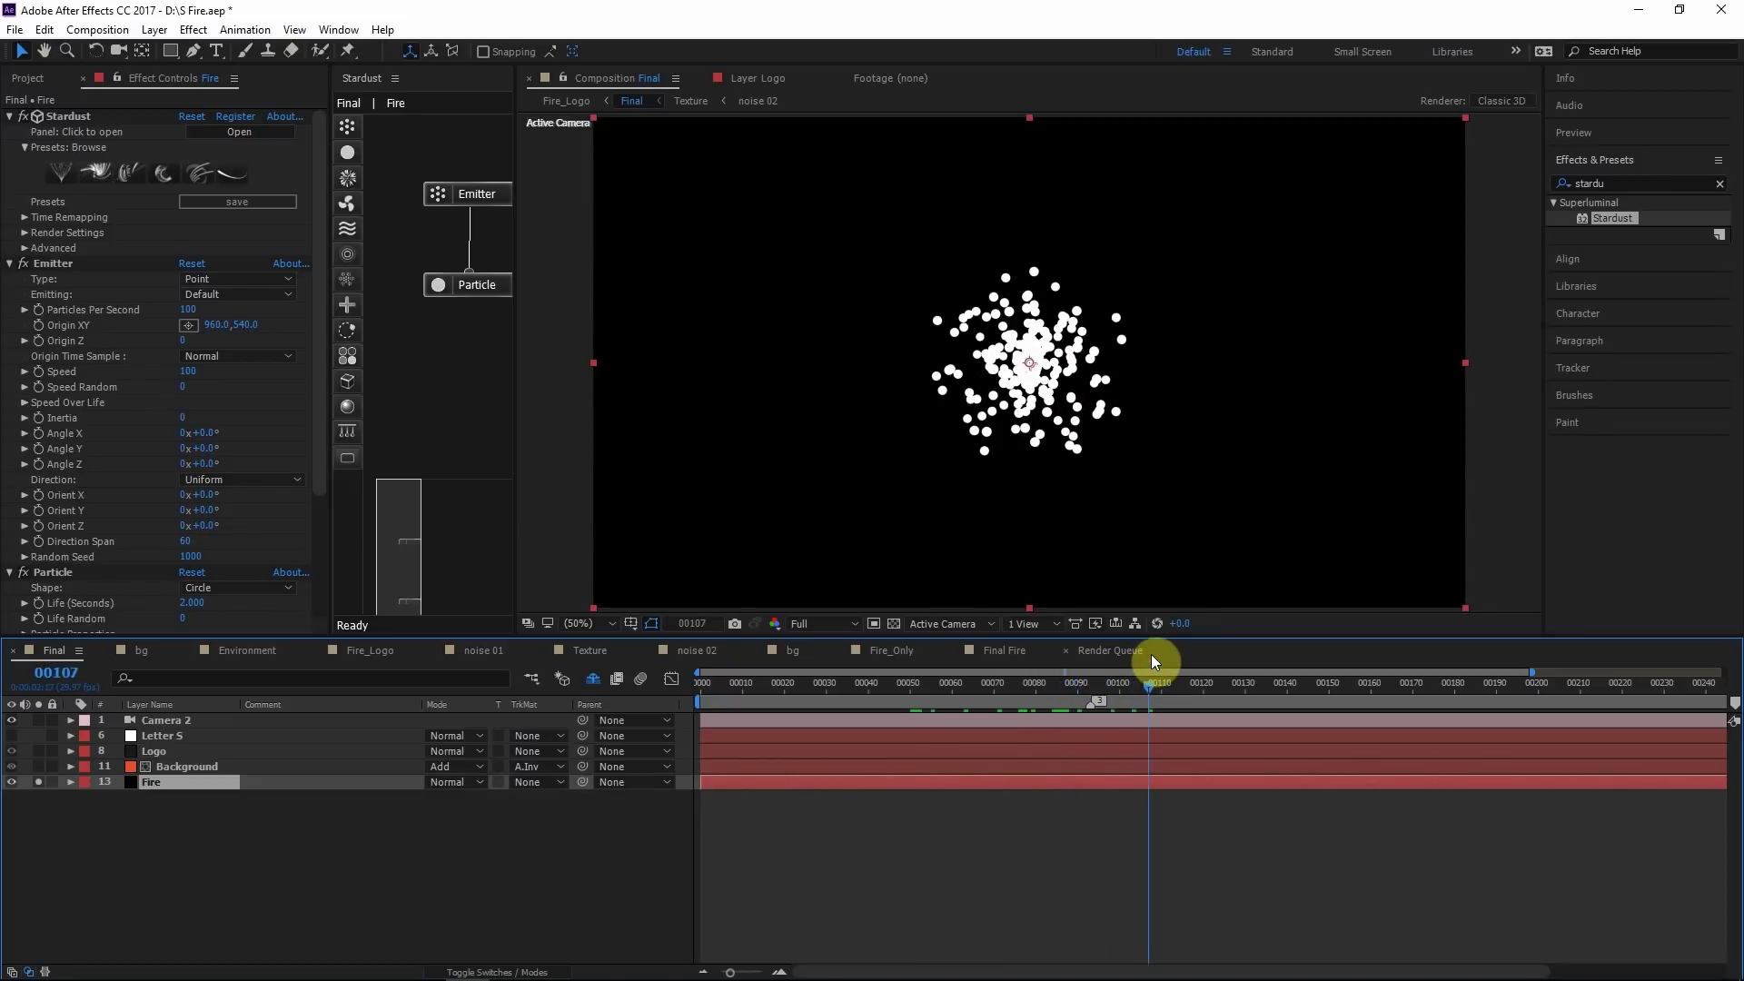
{"action": "left_click_drag", "start_coordinate": [1152, 654], "coordinate": [1022, 705]}
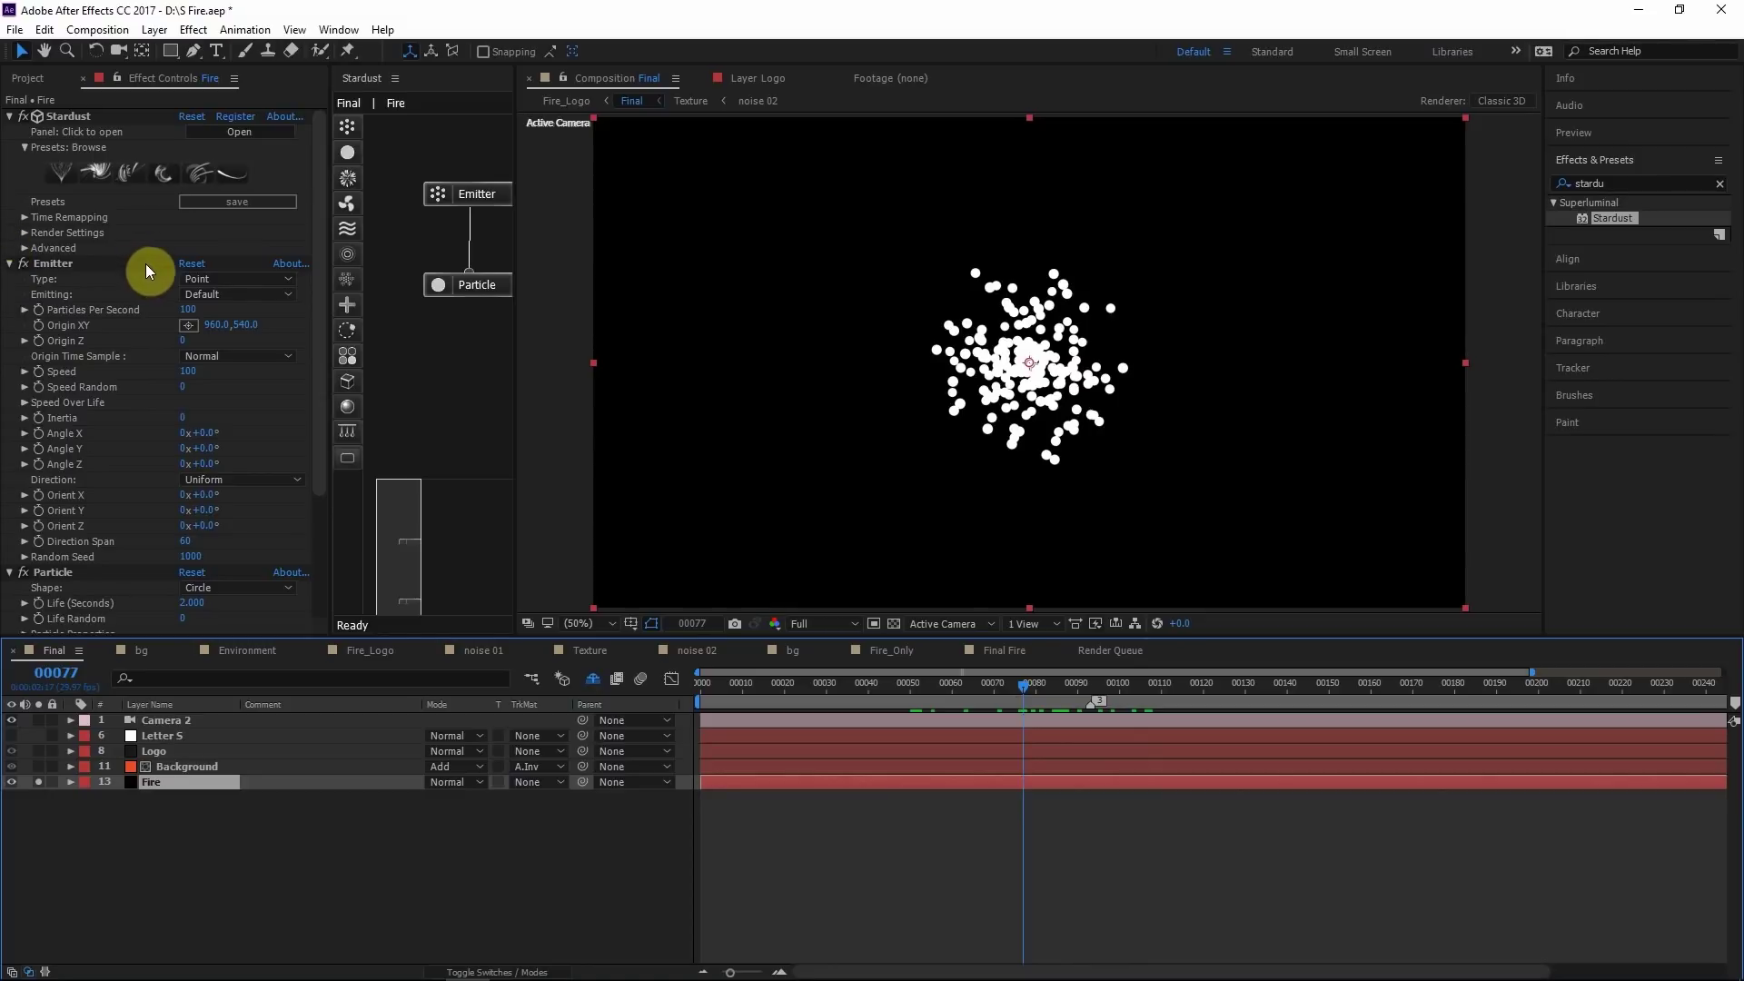
Set the Fire layer's Stardust emitter type to Text / Mask
{"action": "left_click", "coordinate": [200, 278]}
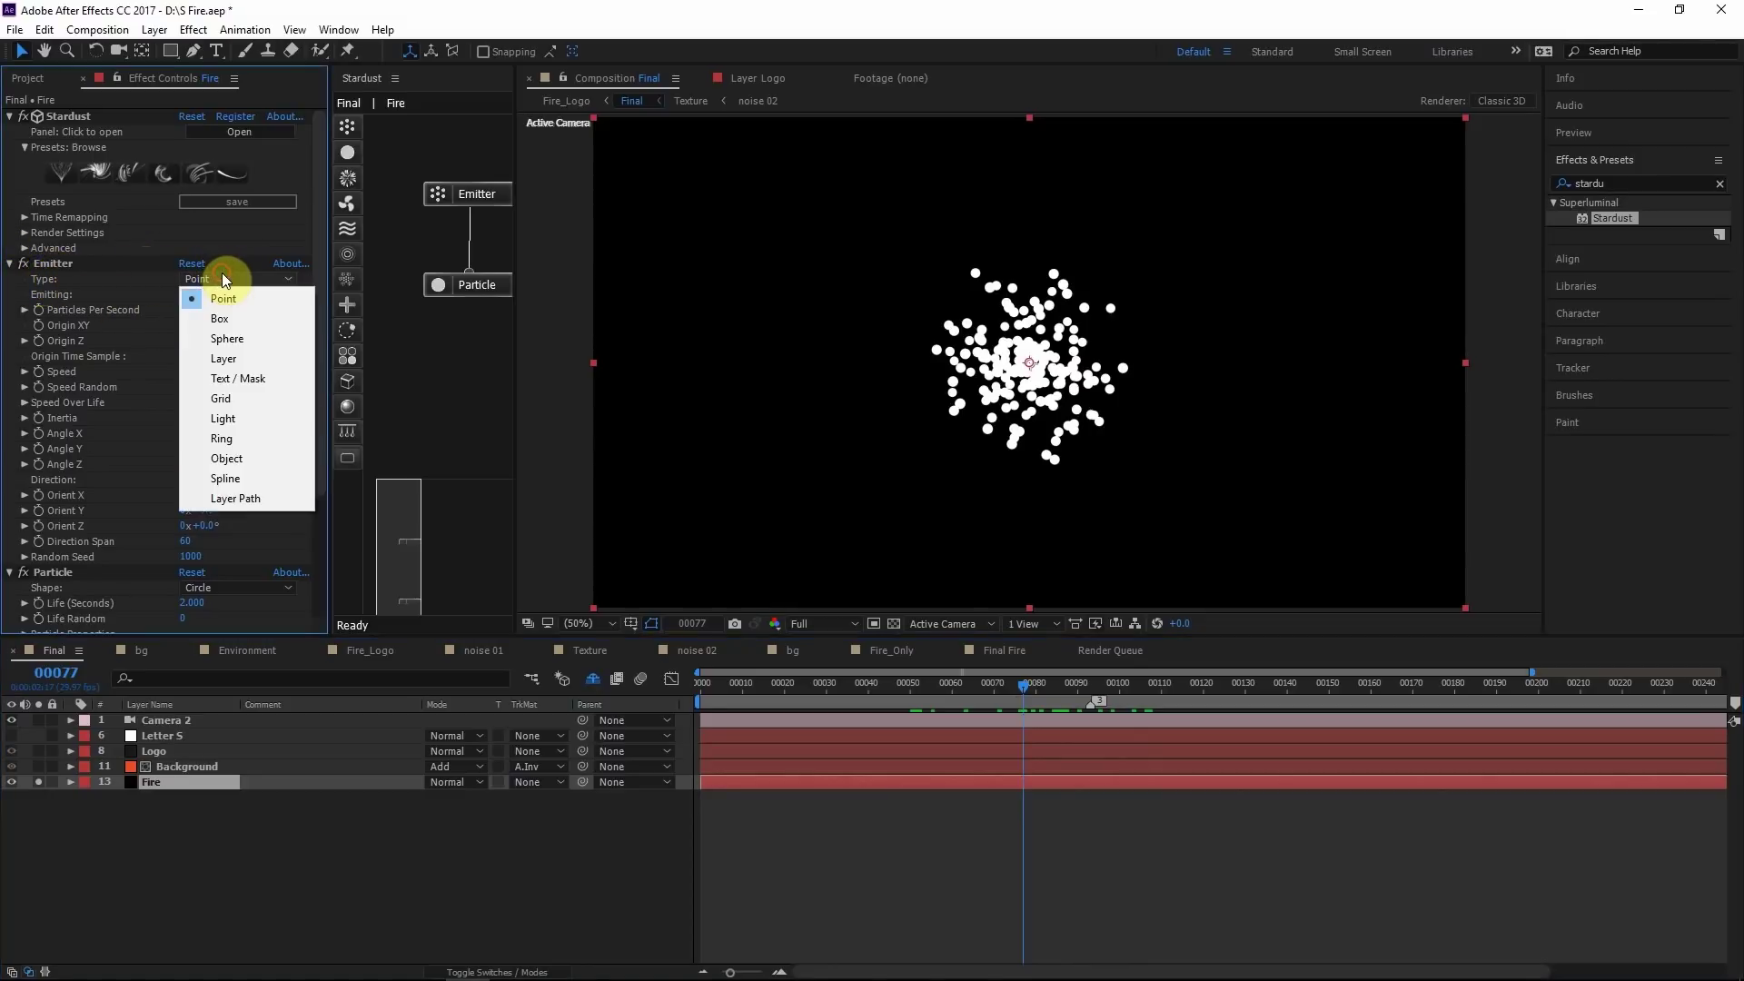
{"action": "left_click", "coordinate": [236, 378]}
{"action": "scroll", "coordinate": [164, 864], "scroll_direction": "up", "scroll_amount": 5}
Assign Letter S as the source layer in the Fire emitter's Layer Properties
{"action": "left_click", "coordinate": [162, 736]}
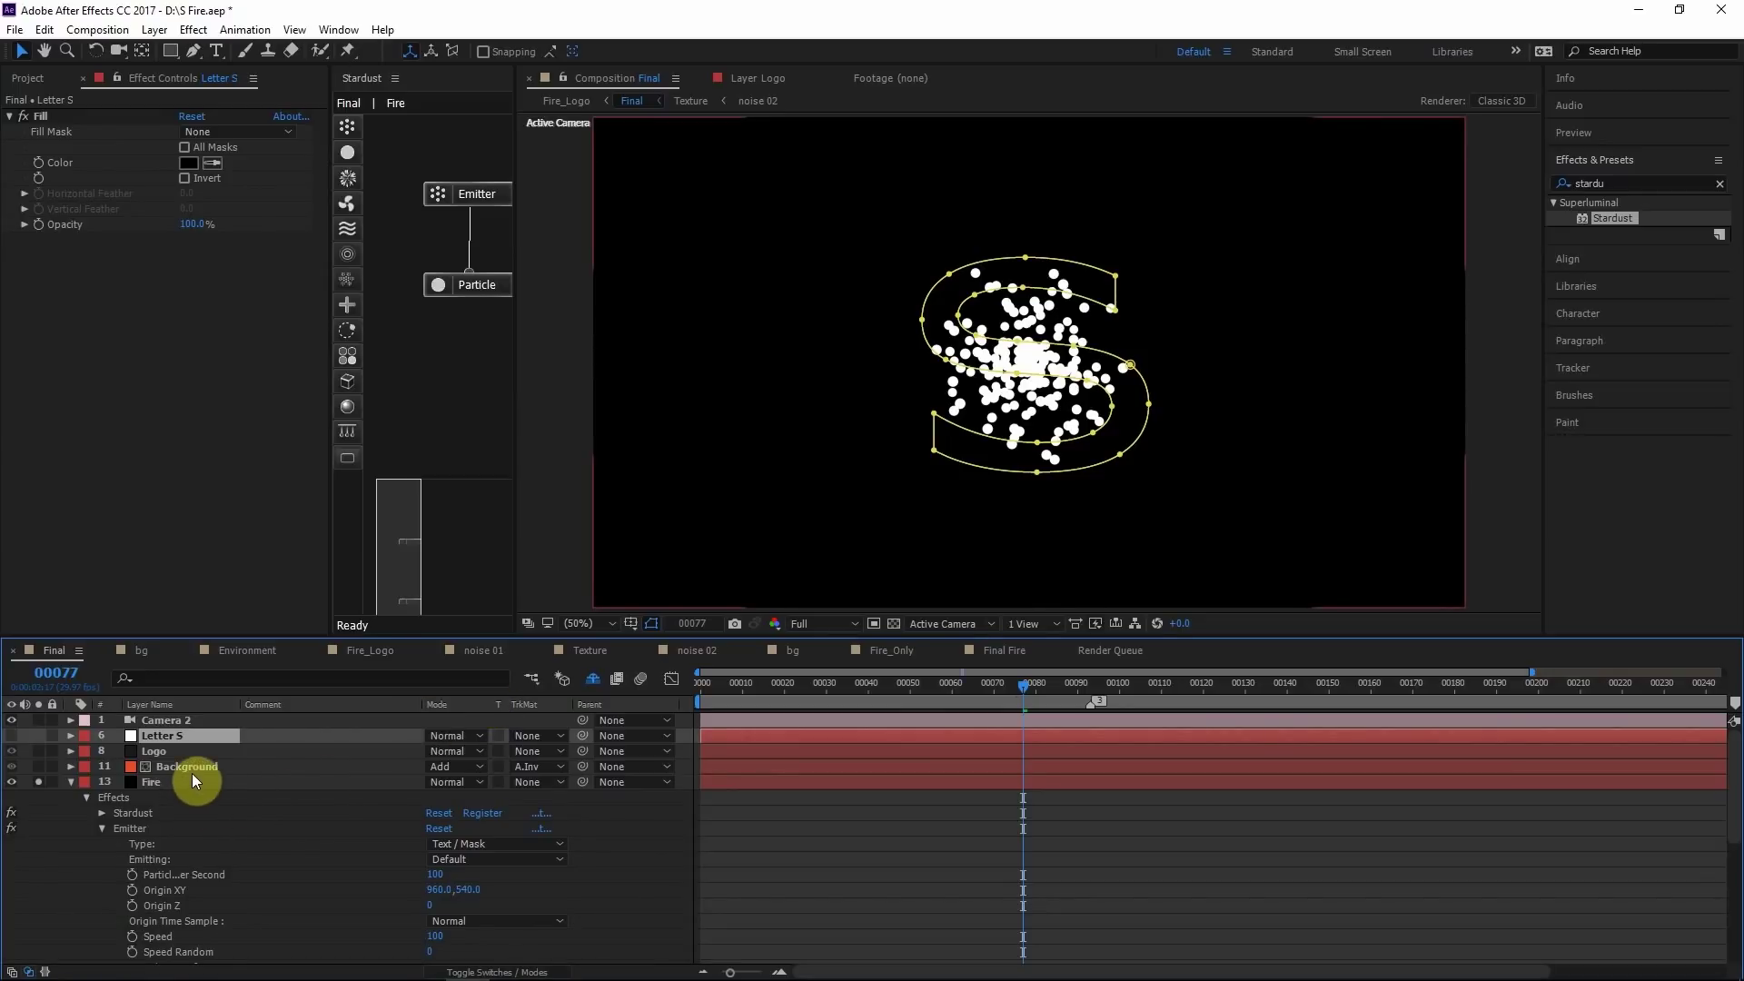
{"action": "left_click", "coordinate": [167, 782]}
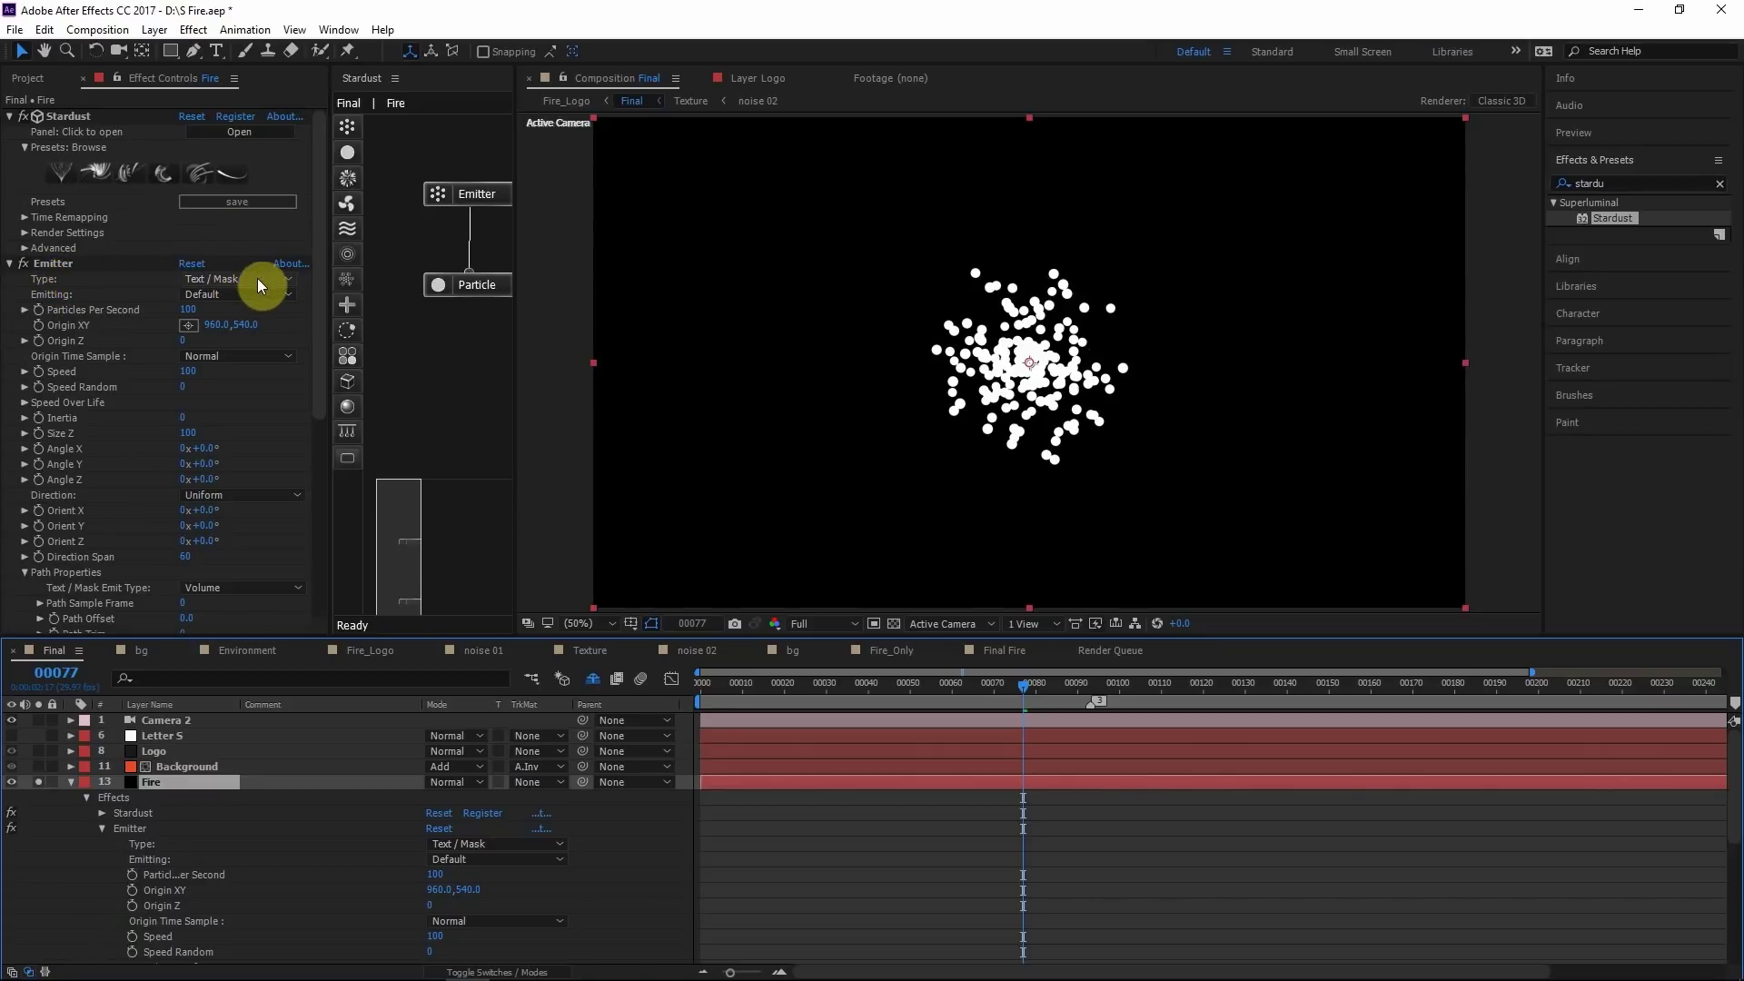
{"action": "left_click", "coordinate": [52, 263]}
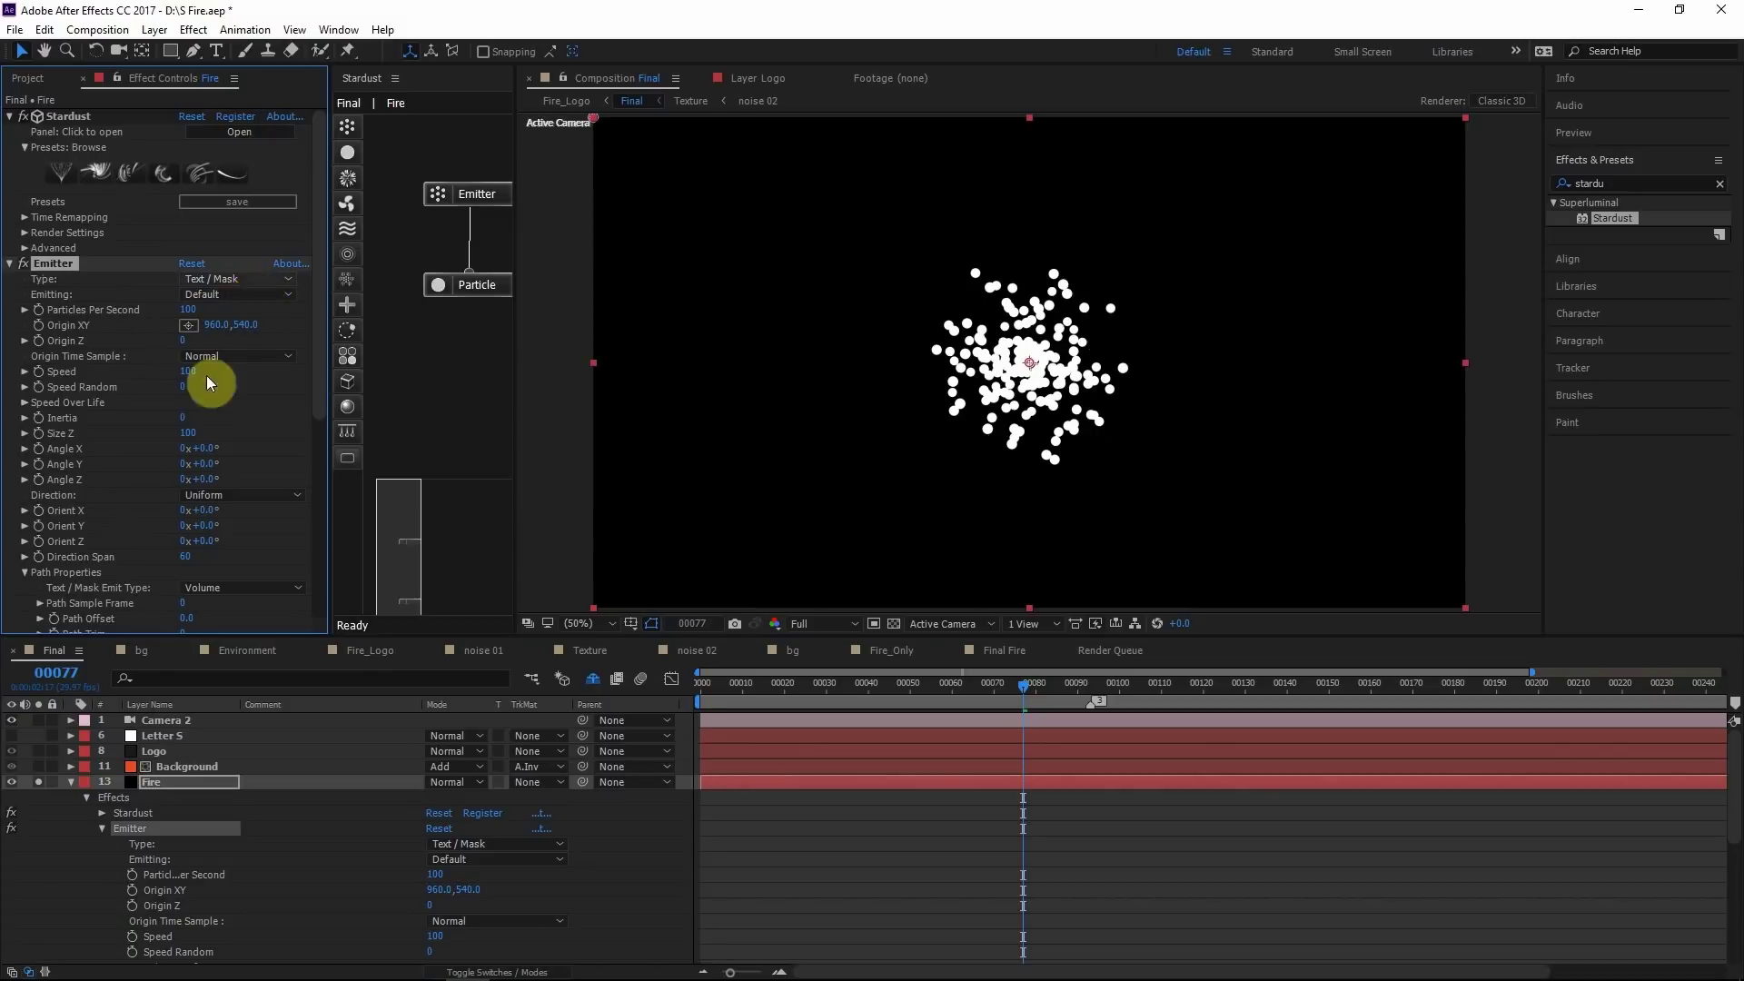
{"action": "scroll", "coordinate": [80, 368], "scroll_direction": "down", "scroll_amount": 5}
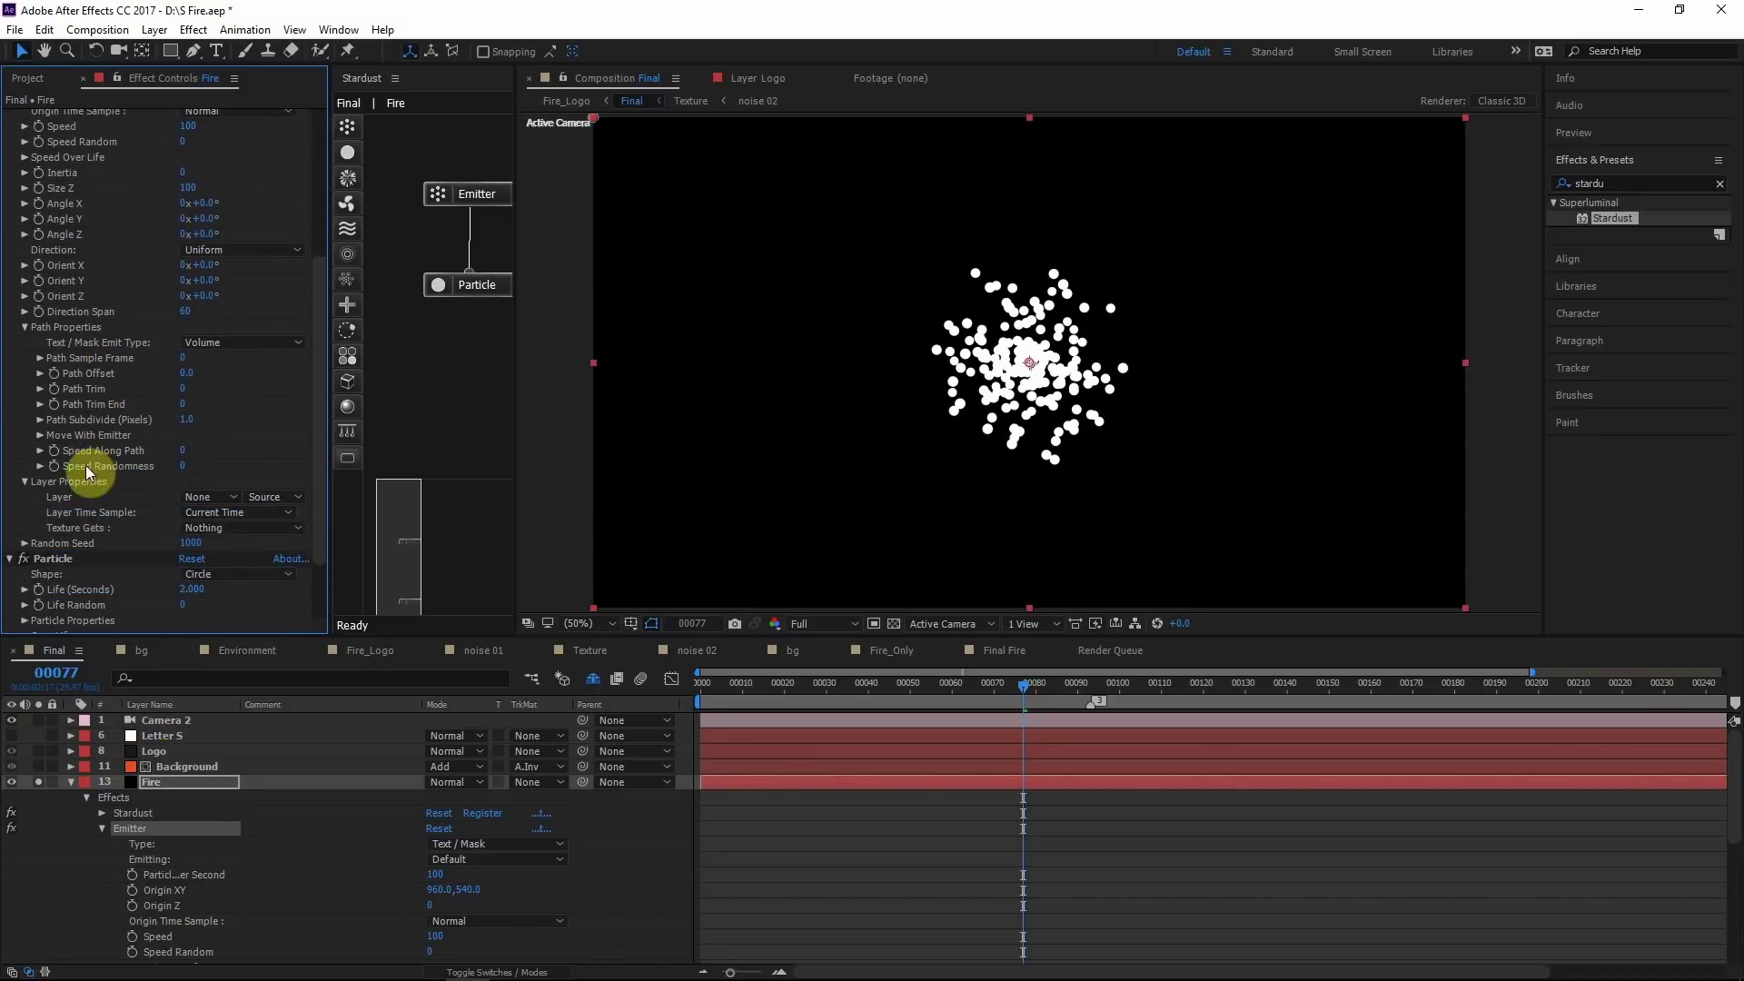
{"action": "left_click", "coordinate": [229, 498]}
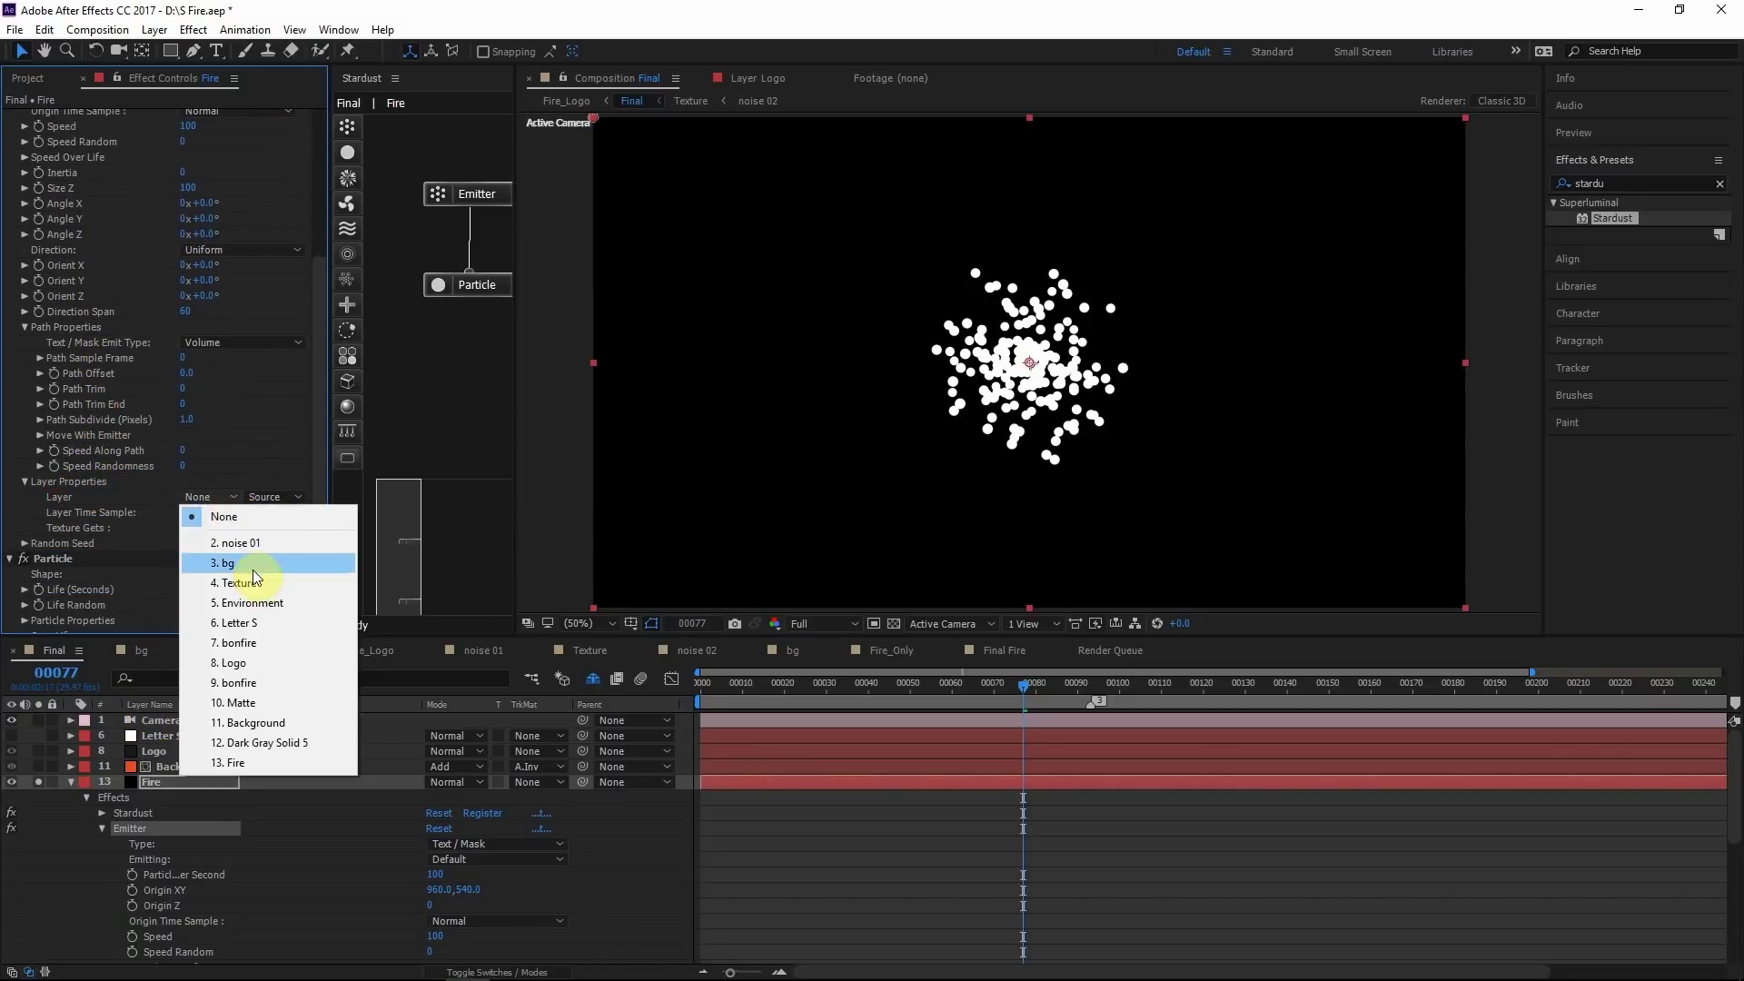
{"action": "left_click", "coordinate": [249, 624]}
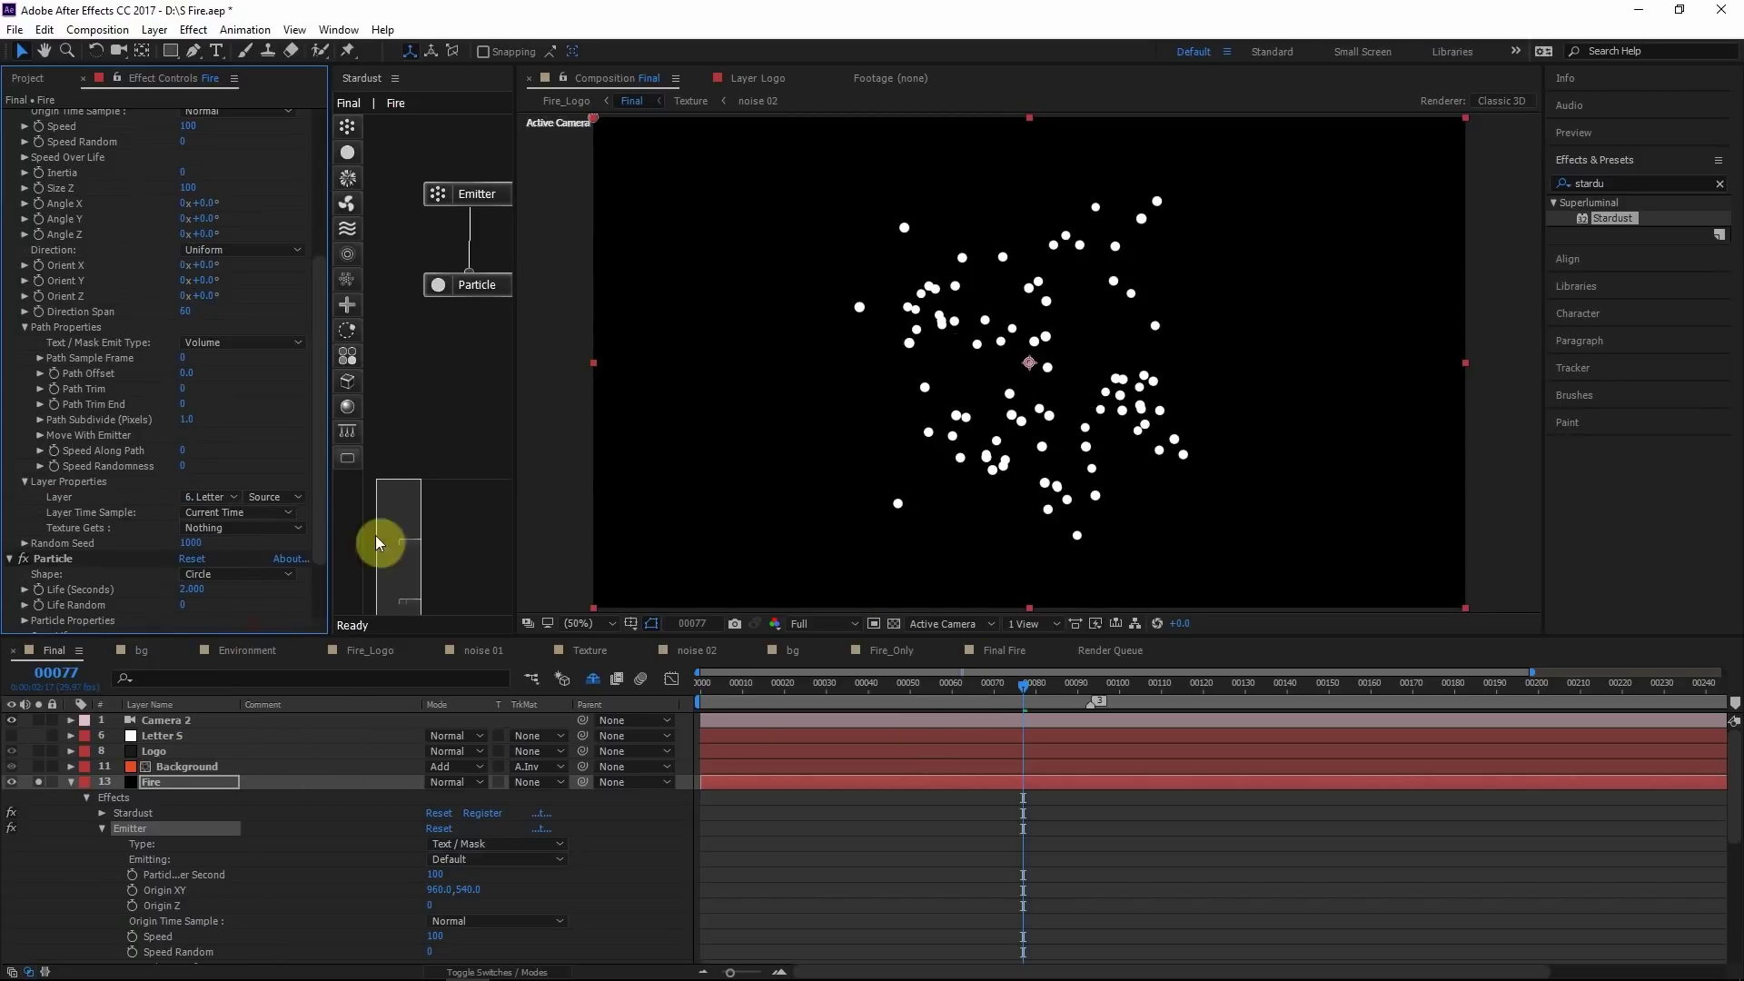
Compare the emitted particles with the Letter S mask path and scrub the Fire layer to frame 83
{"action": "left_click", "coordinate": [162, 735]}
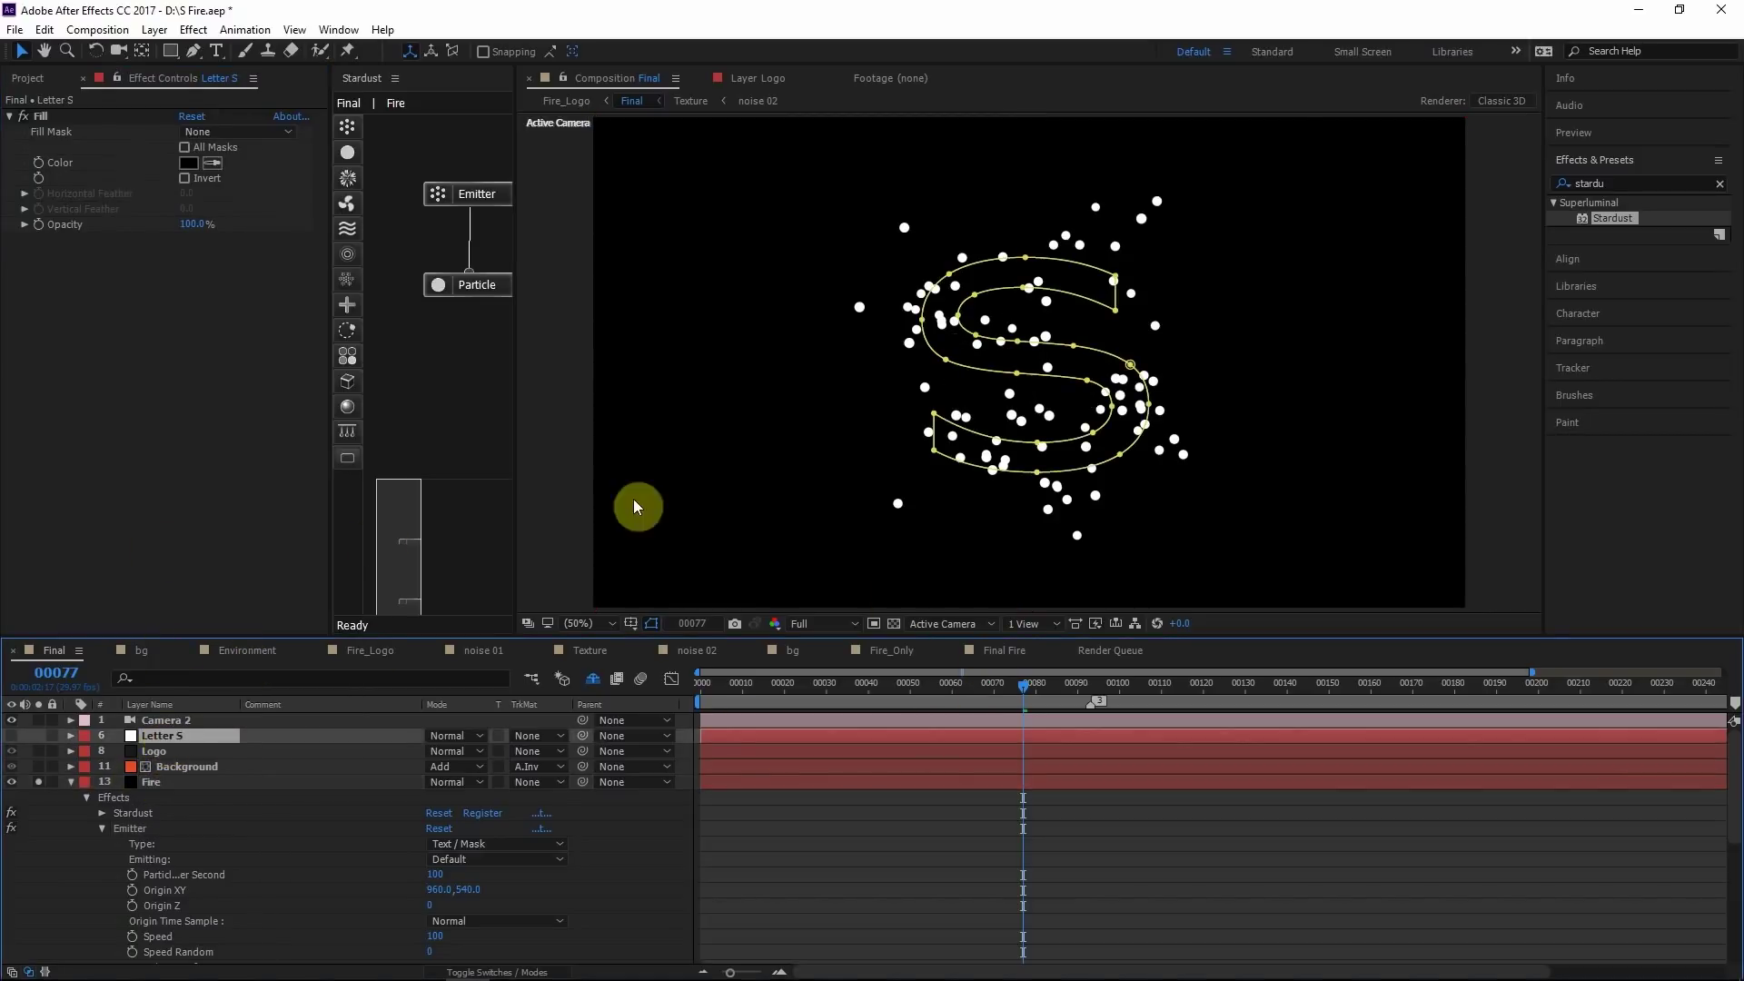
{"action": "left_click", "coordinate": [167, 785]}
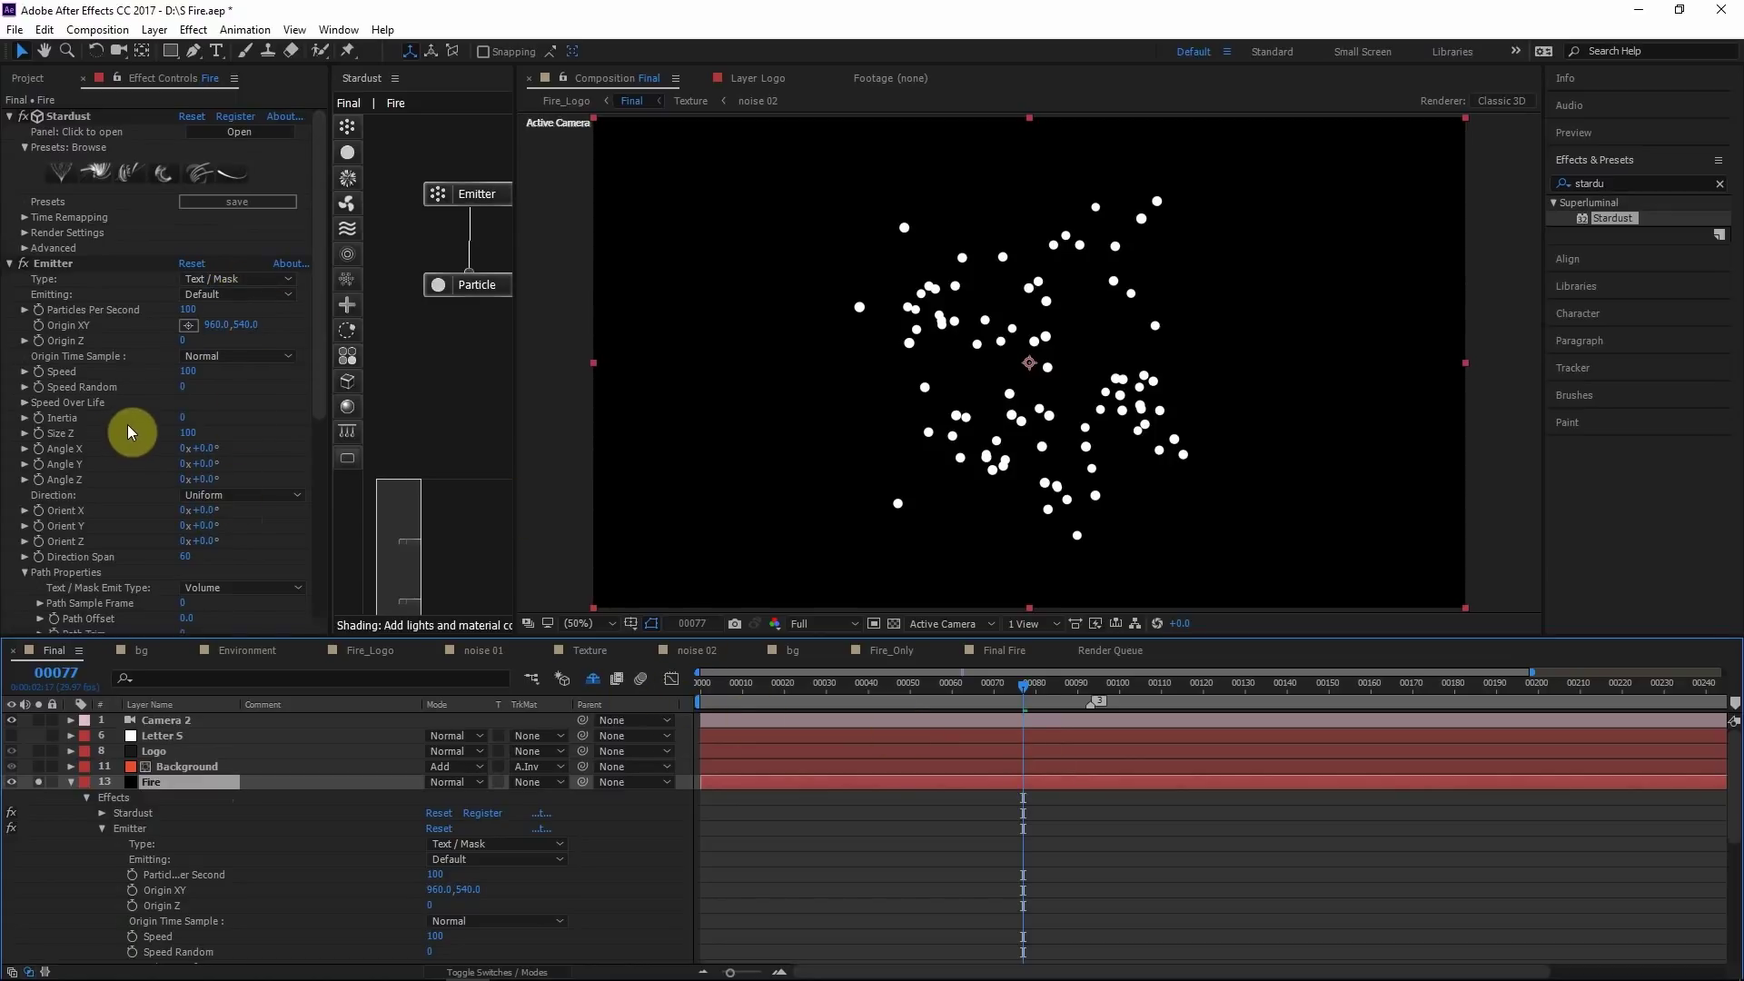
{"action": "scroll", "coordinate": [132, 421], "scroll_direction": "down", "scroll_amount": 5}
{"action": "left_click_drag", "start_coordinate": [1024, 683], "coordinate": [1049, 683]}
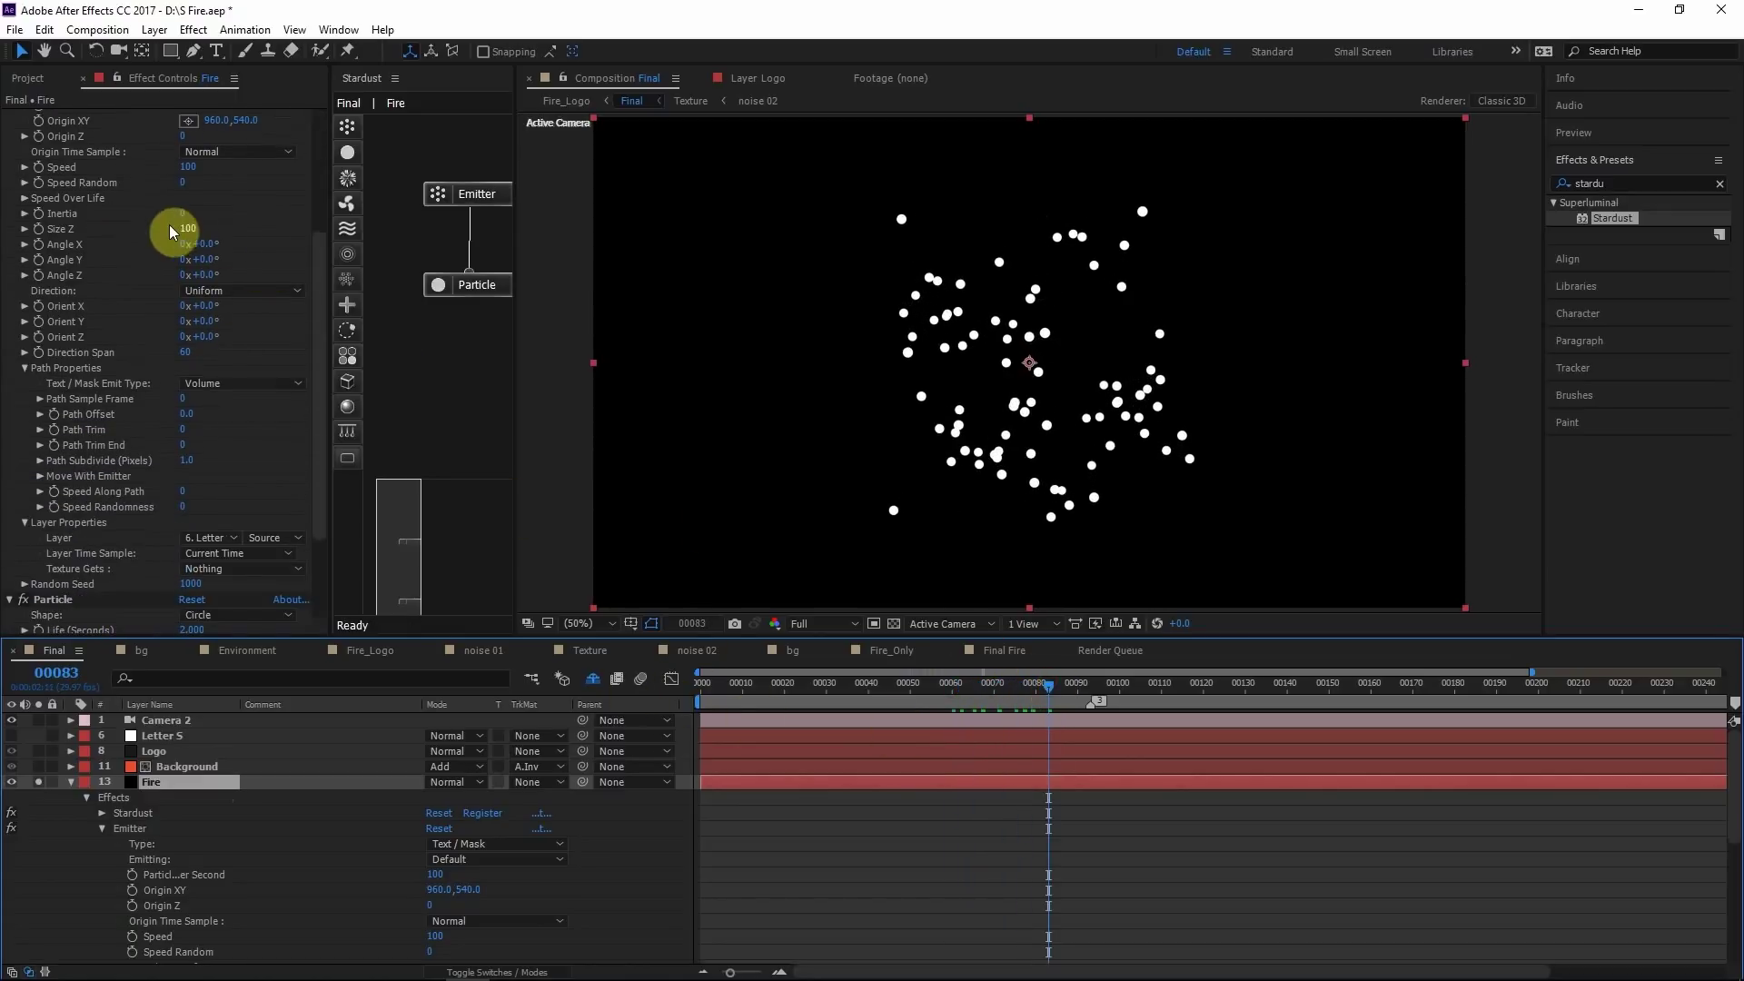
Set the Fire emitter's speed to 0 and scrub forward to frame 115 to check the particle shape
{"action": "scroll", "coordinate": [162, 226], "scroll_direction": "up", "scroll_amount": 1}
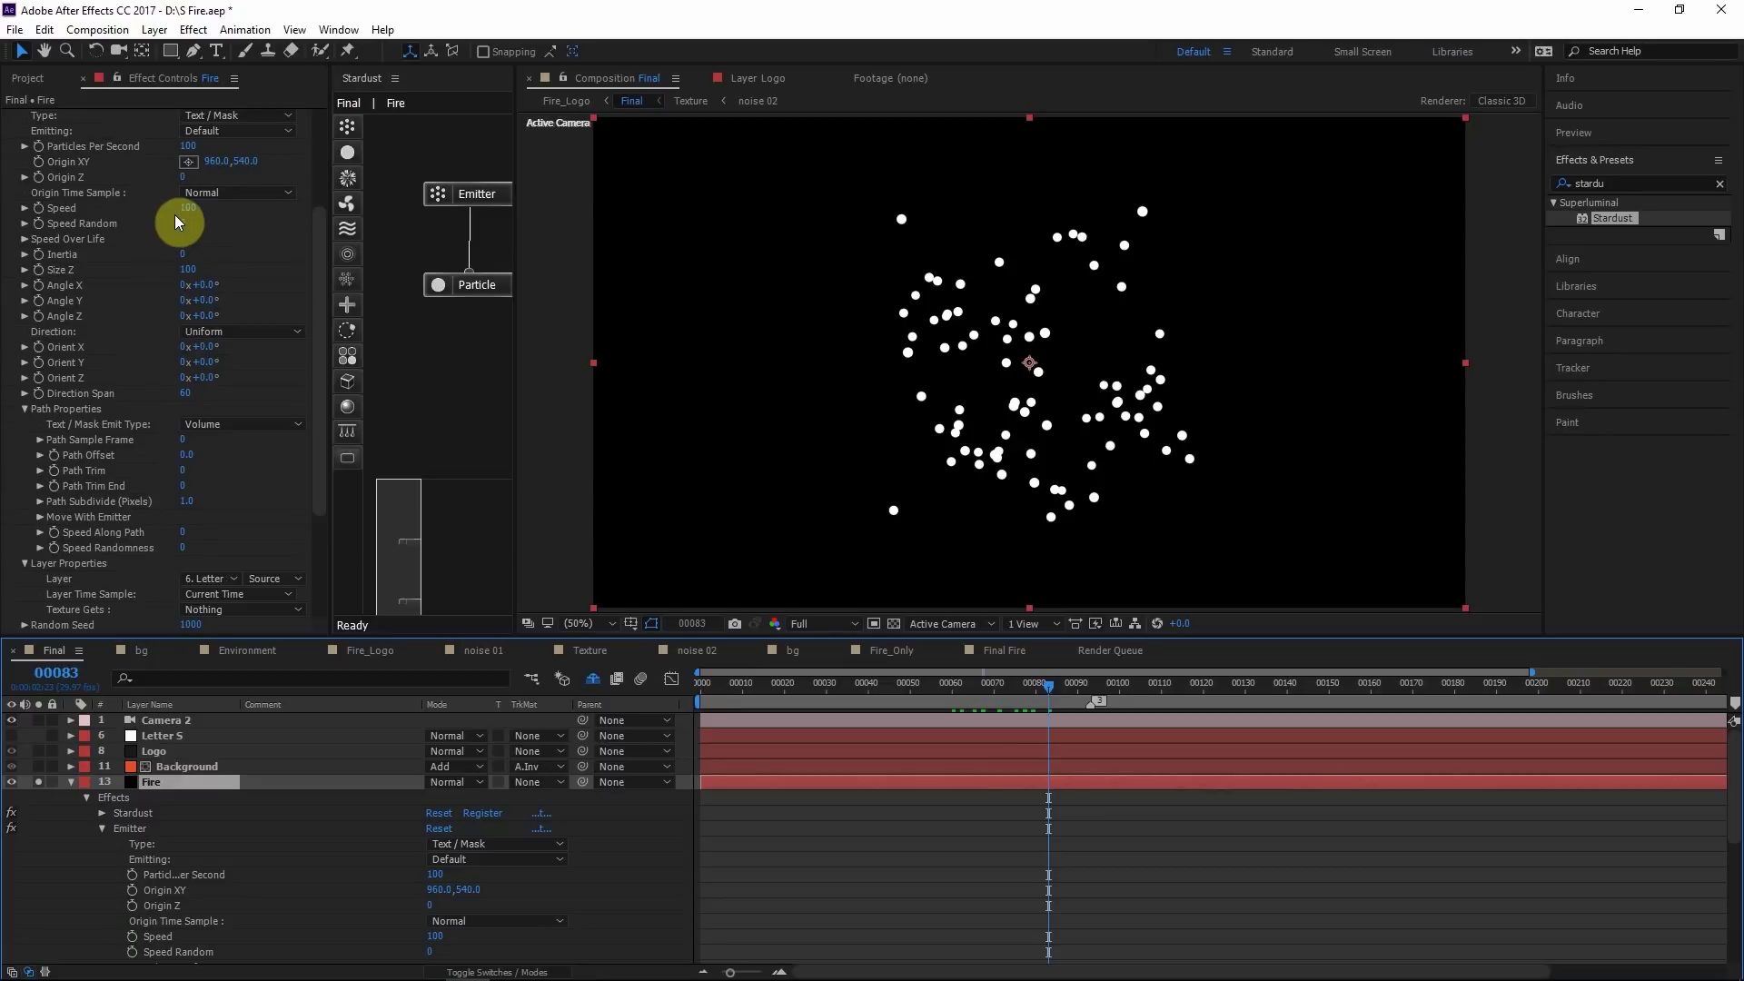
{"action": "left_click", "coordinate": [186, 208]}
{"action": "type", "text": "0"}
{"action": "key", "text": "Return"}
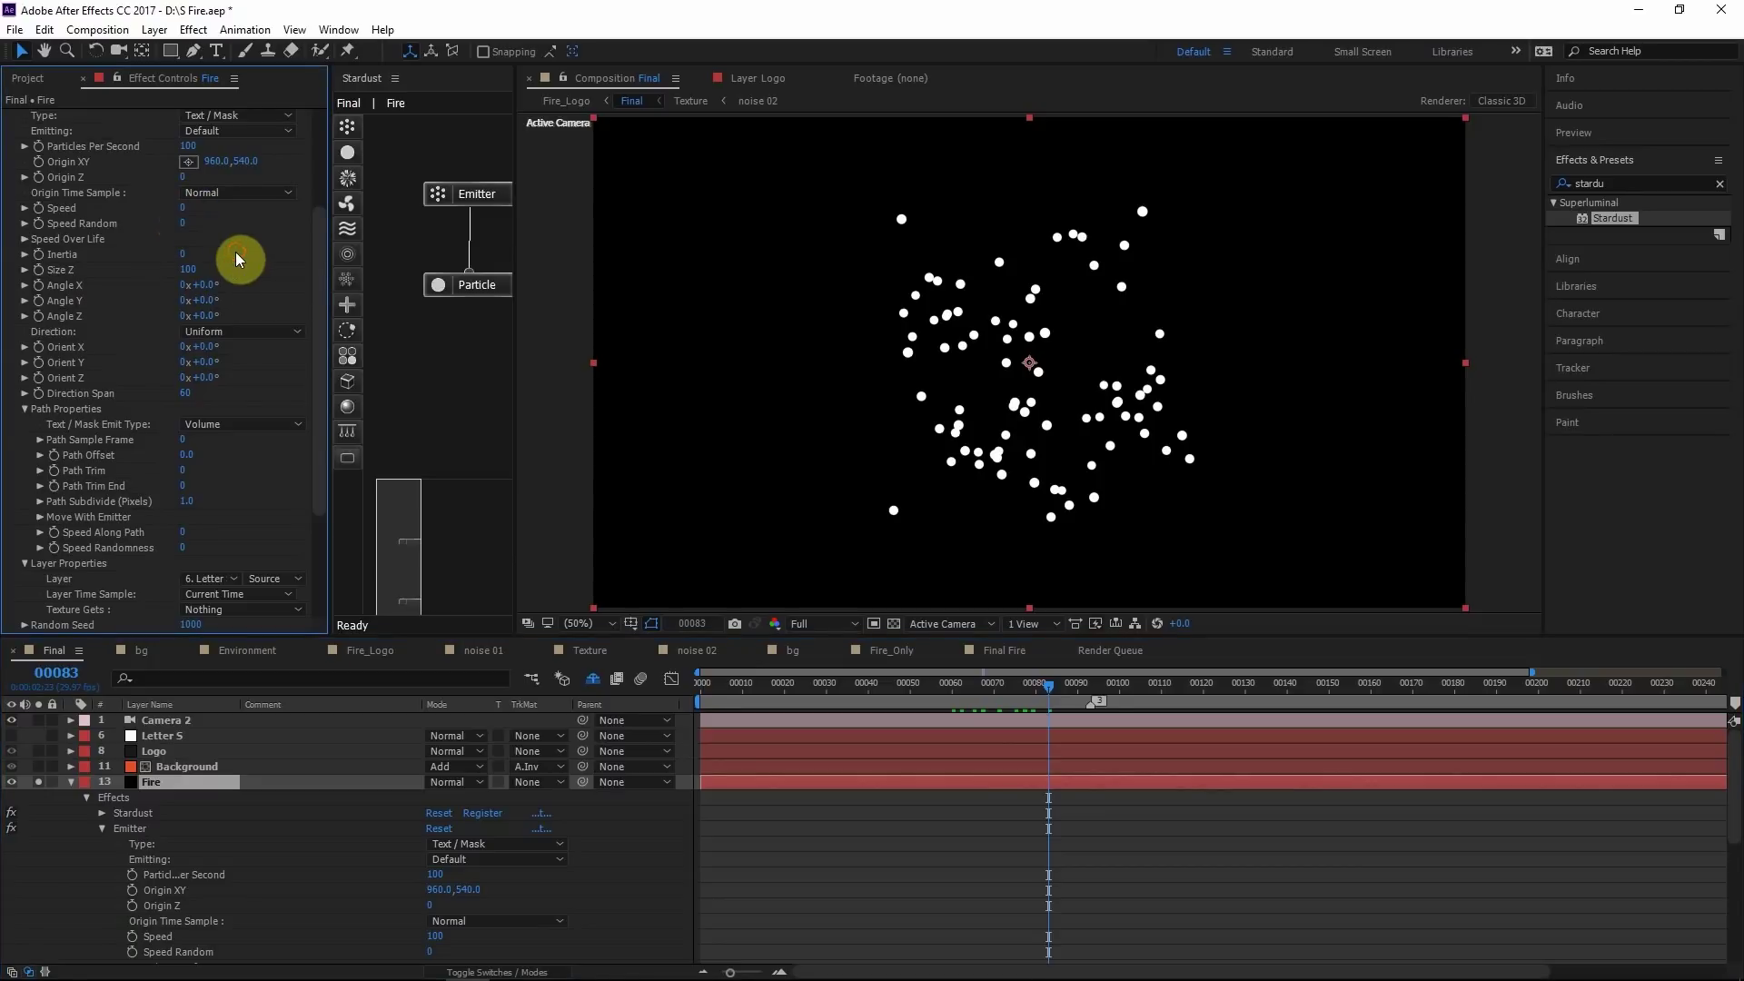
{"action": "left_click_drag", "start_coordinate": [1051, 683], "coordinate": [1181, 683]}
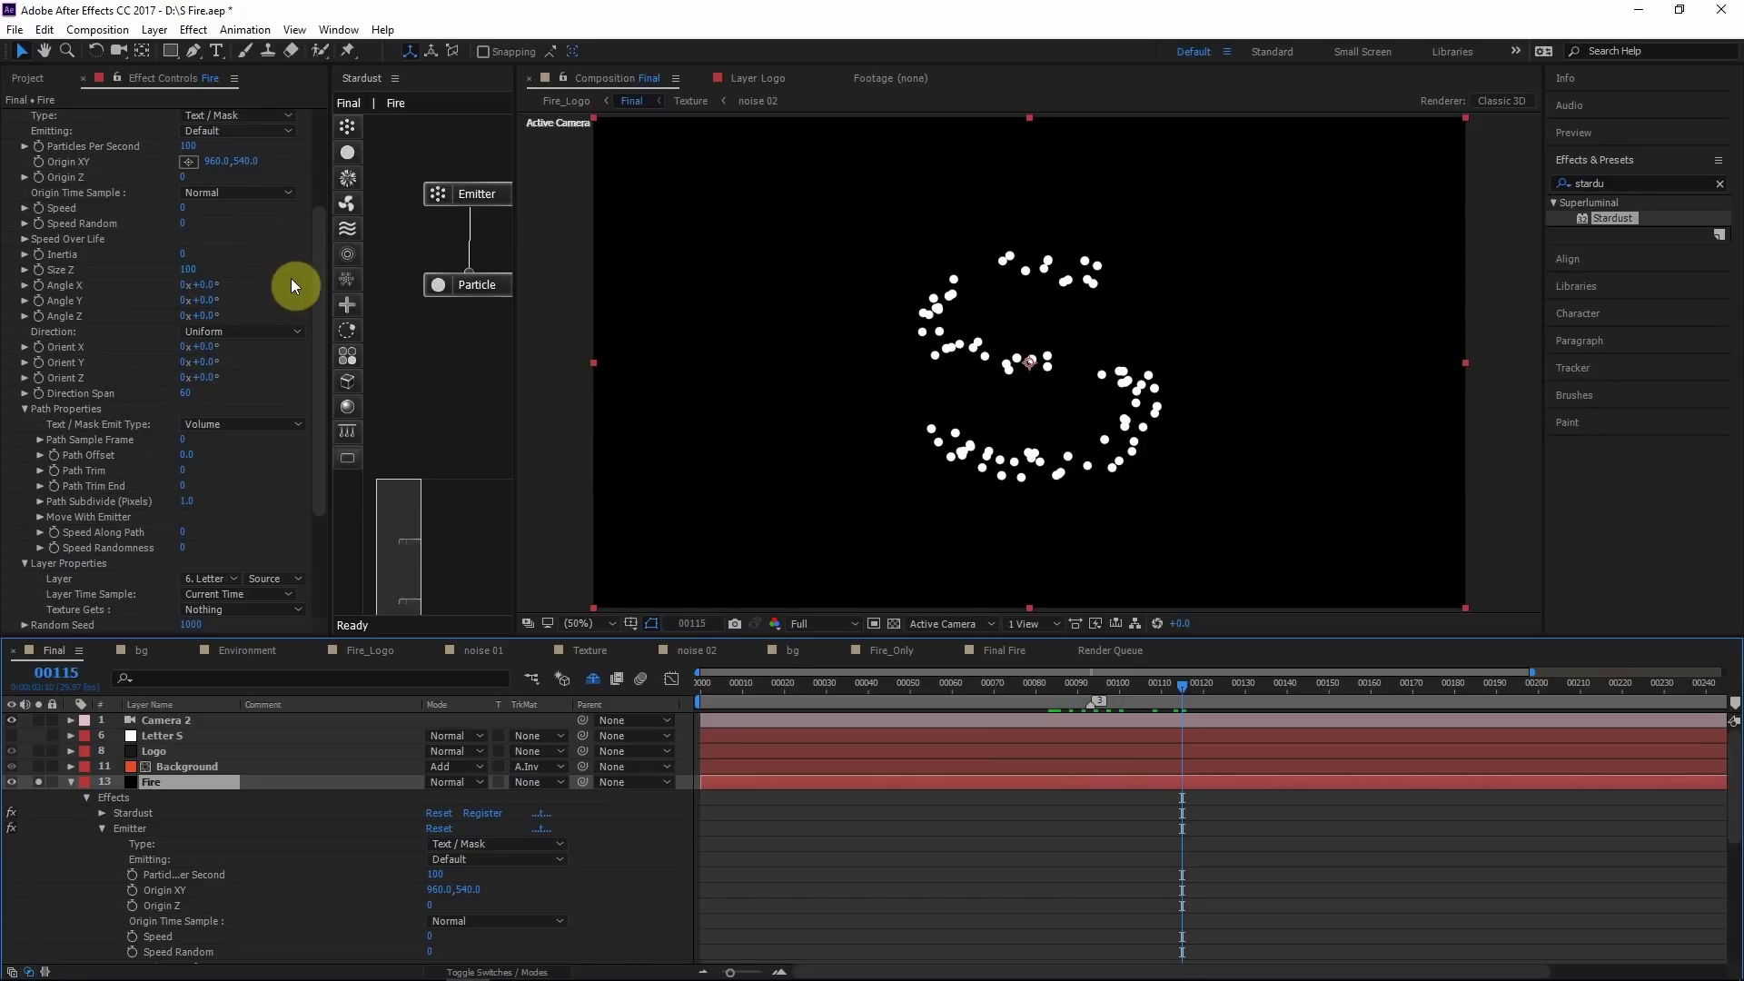
Raise the Fire emitter's speed to about 190 to spread the particles outward
{"action": "scroll", "coordinate": [226, 356], "scroll_direction": "up", "scroll_amount": 4}
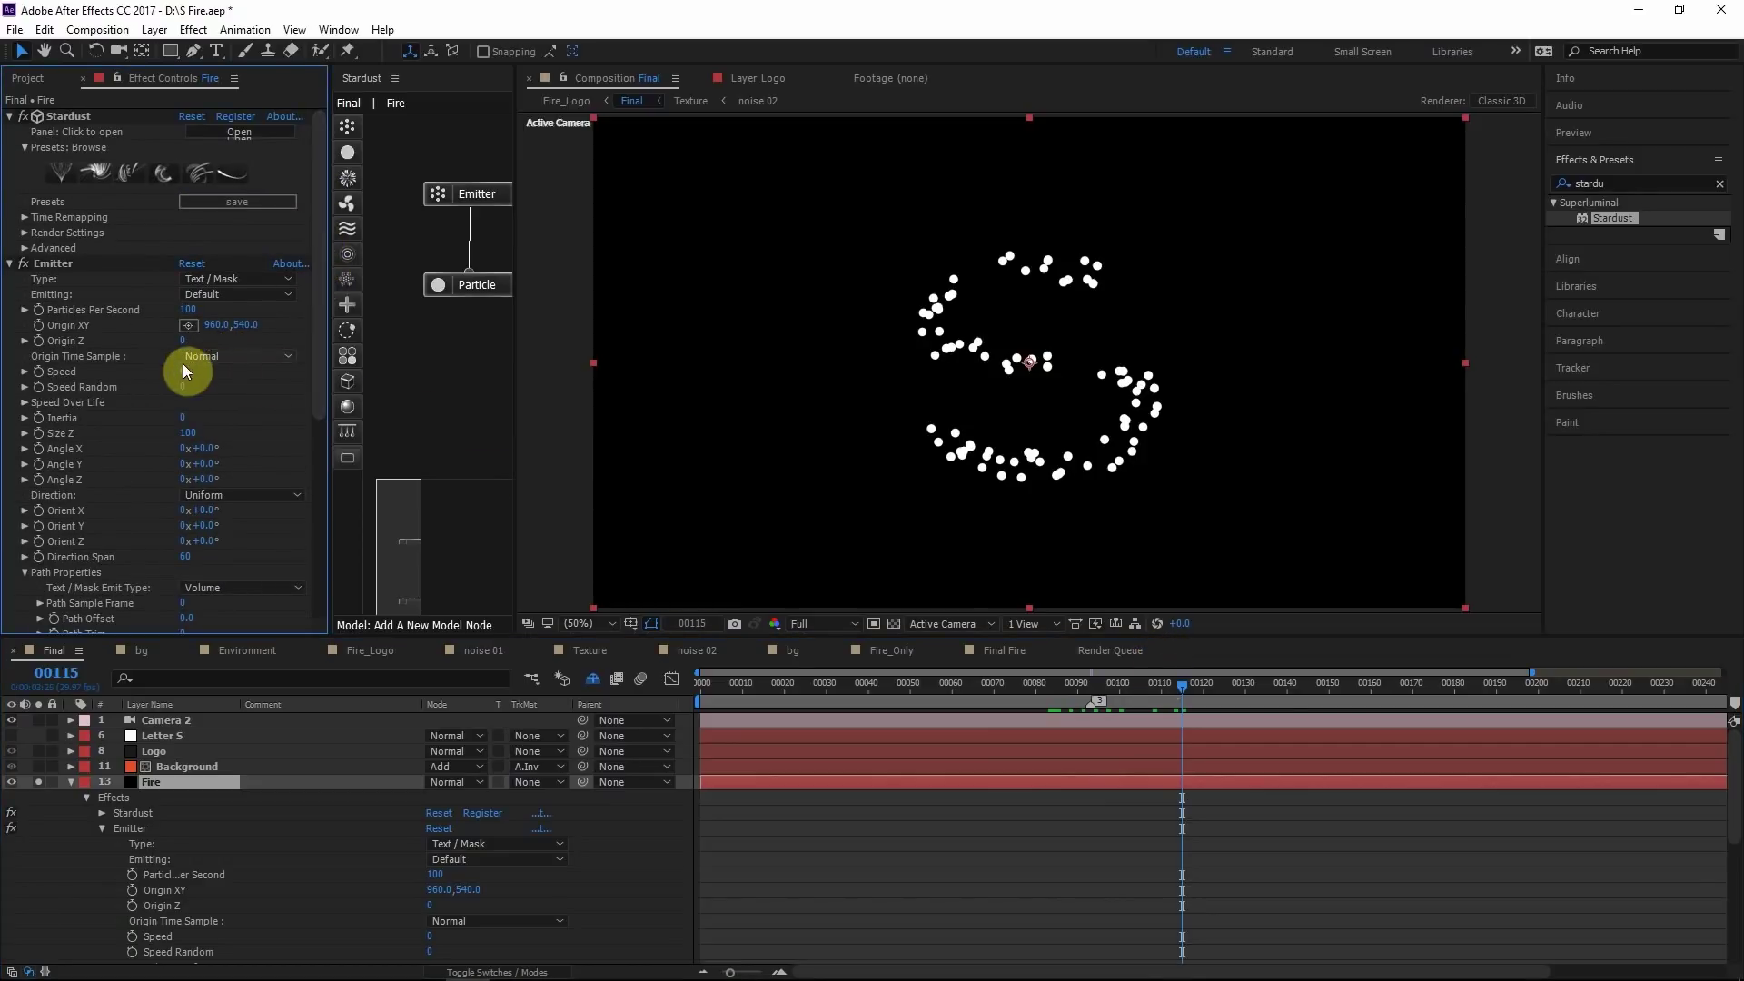
{"action": "left_click_drag", "start_coordinate": [181, 370], "coordinate": [196, 368]}
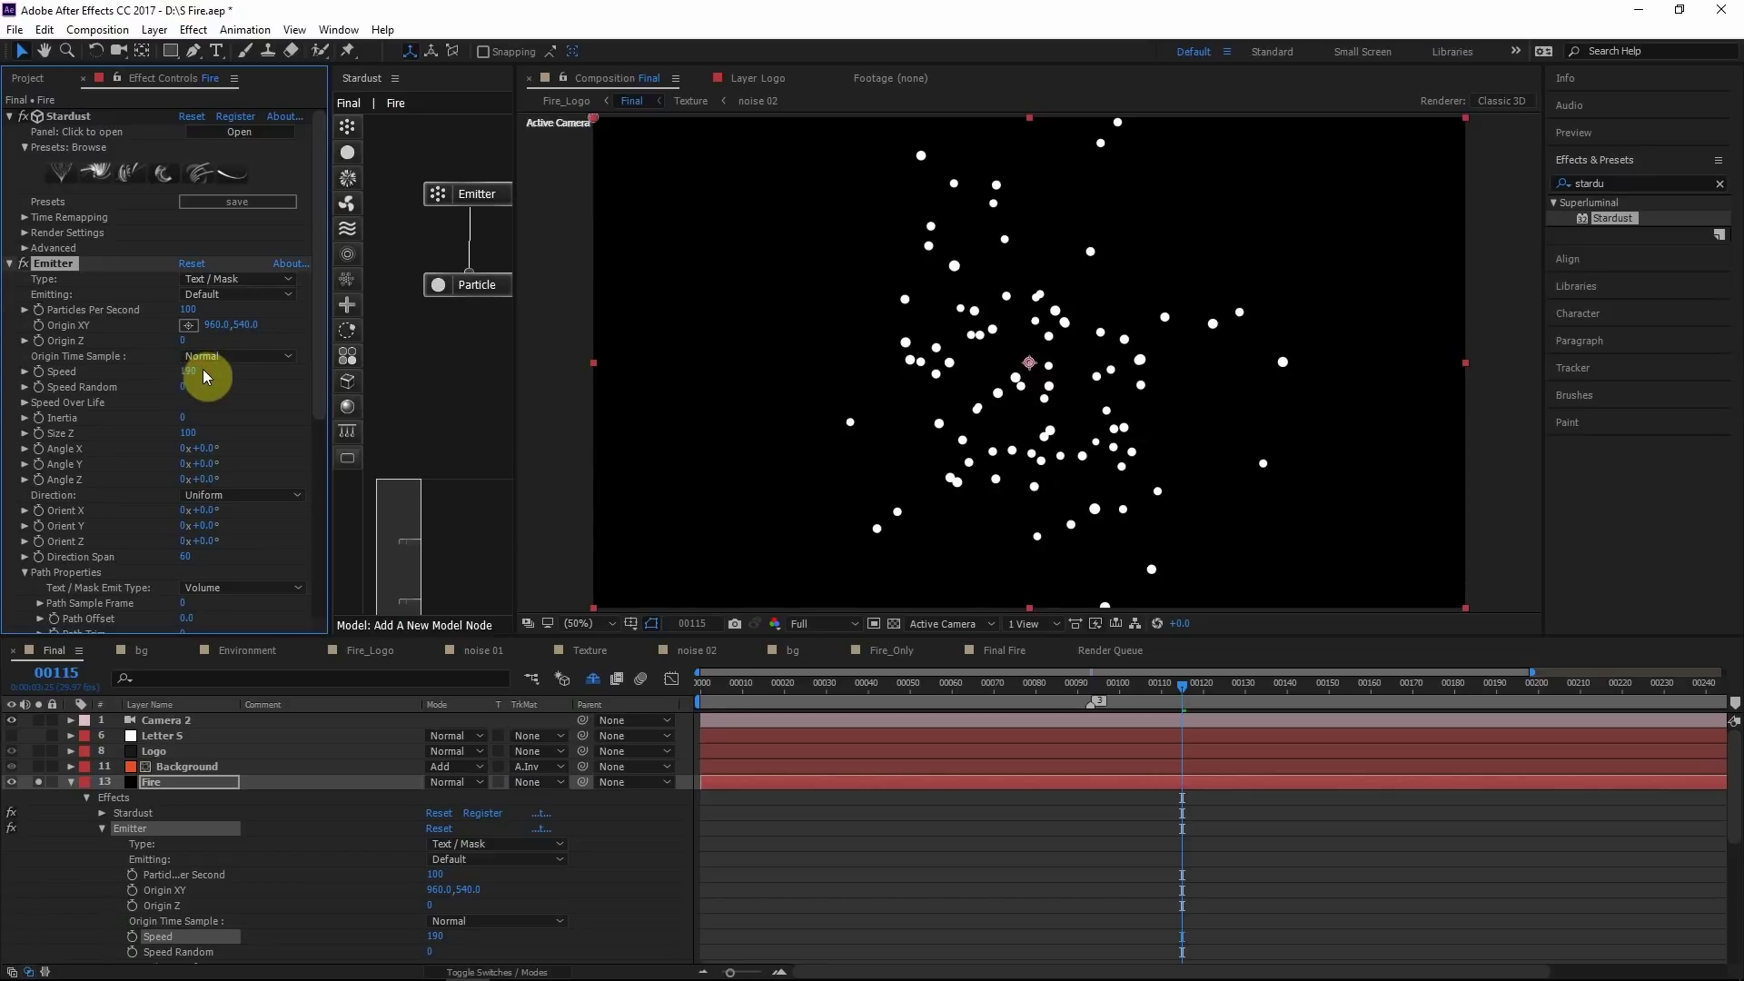
Undo the last emitter speed change and scrub the timeline to frame 103 to check the S-shaped particles
{"action": "key", "text": "ctrl+z"}
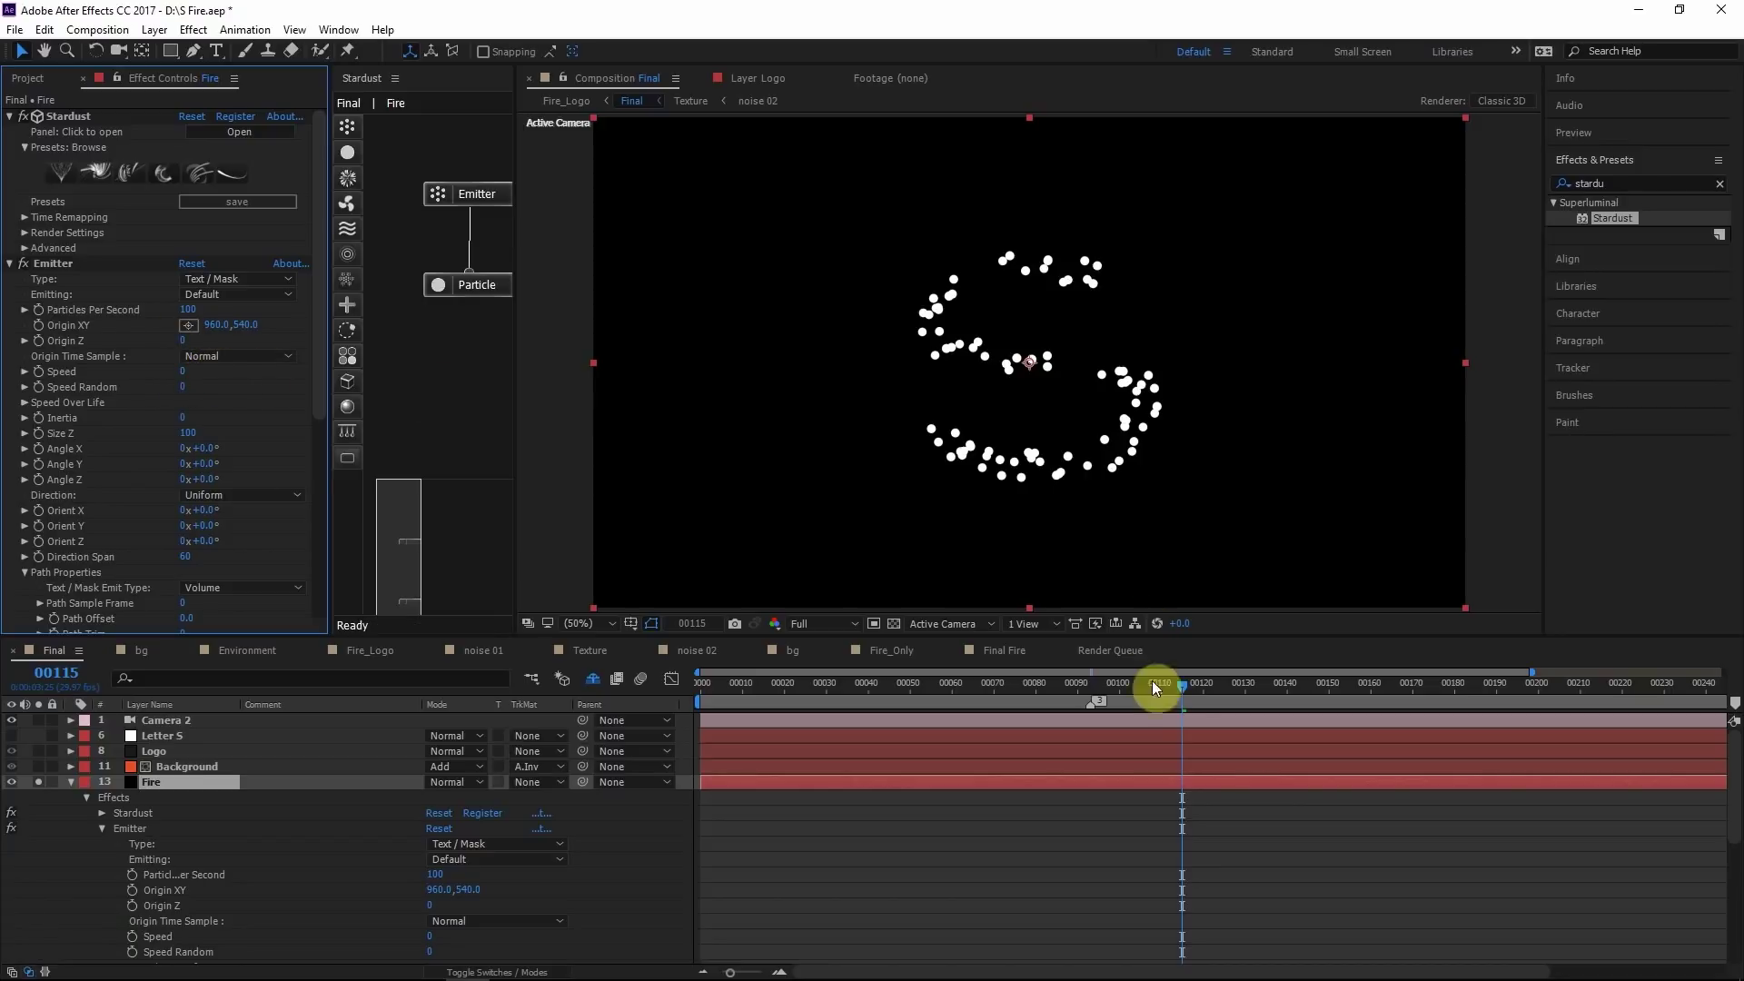
{"action": "left_click_drag", "start_coordinate": [1173, 691], "coordinate": [1049, 689]}
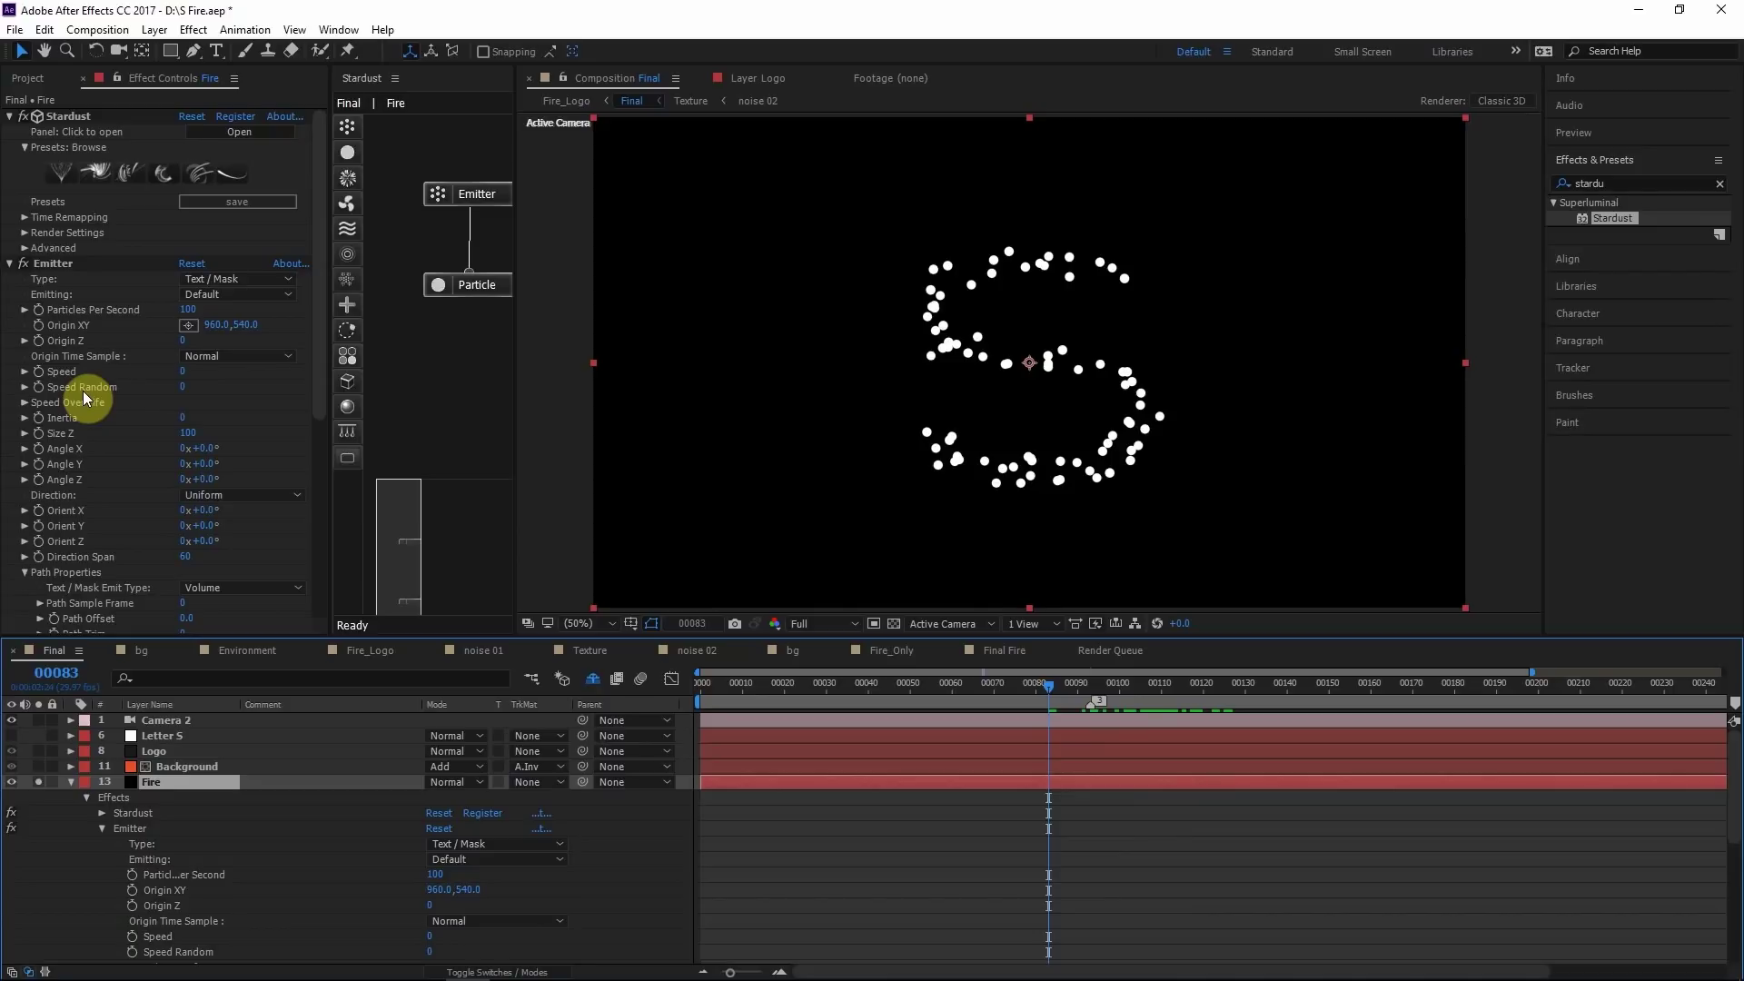
{"action": "left_click", "coordinate": [1132, 684]}
Set the Fire emitter's particles per second to 100000, check it at frame 108, and lower the viewer resolution to Half
{"action": "left_click", "coordinate": [186, 310]}
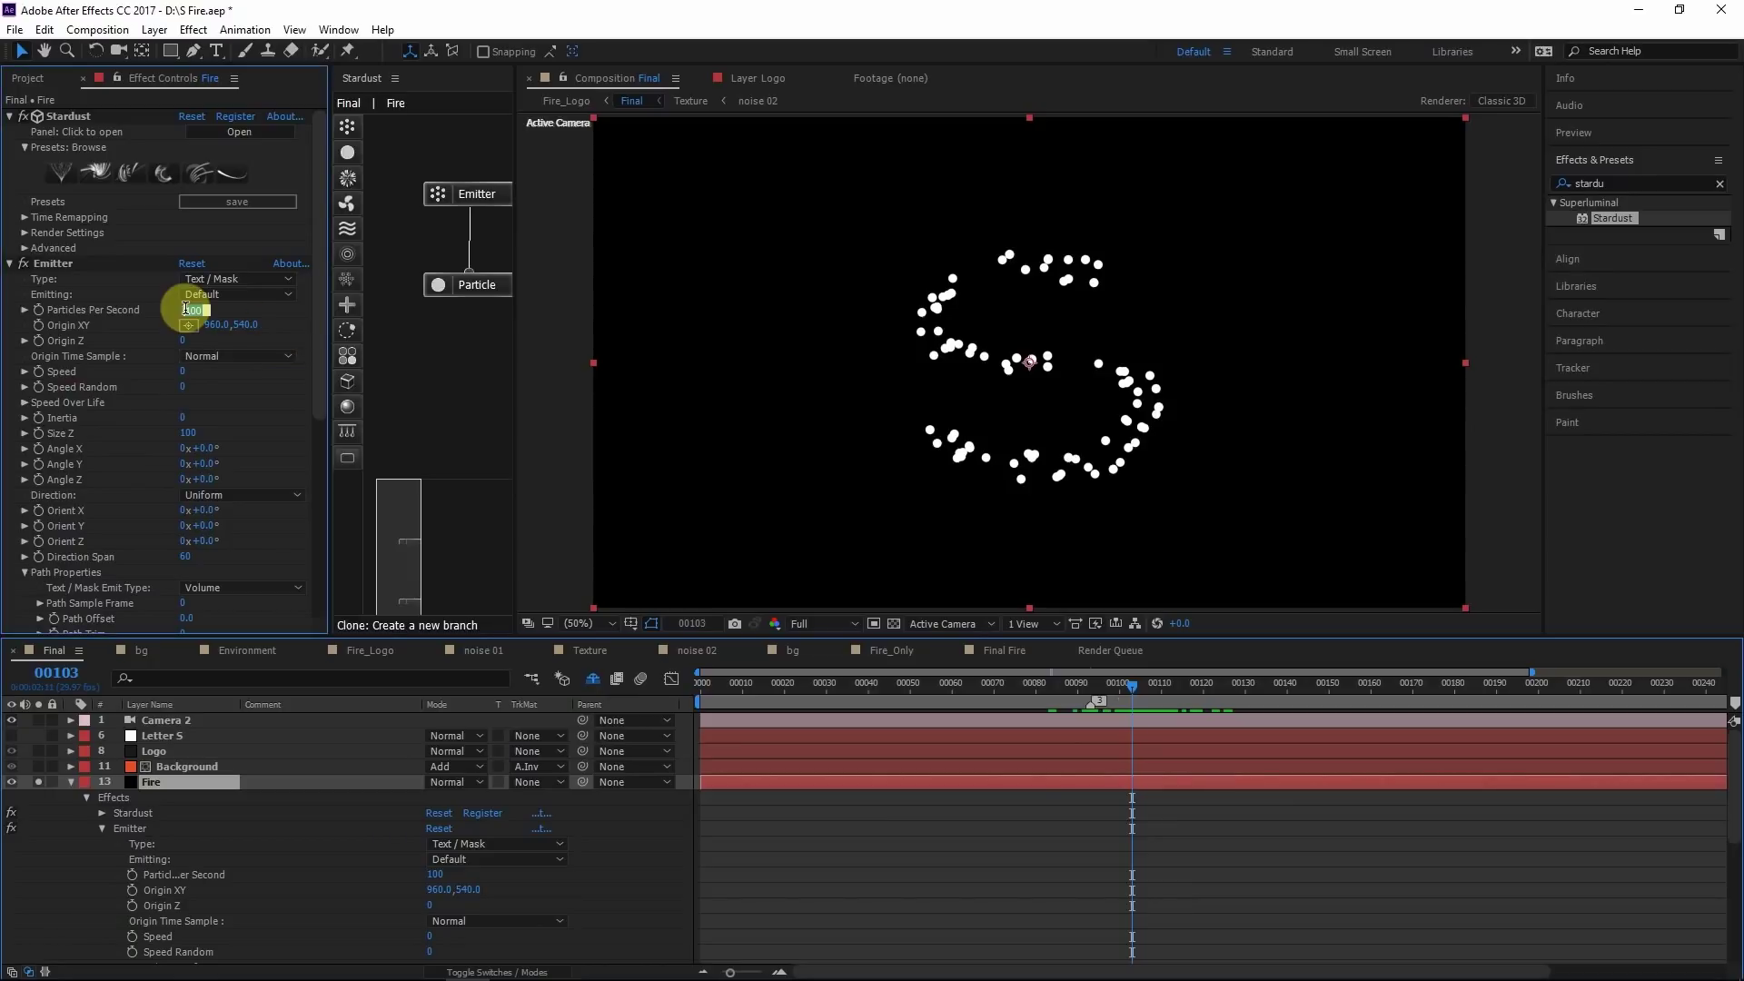
{"action": "type", "text": "10000"}
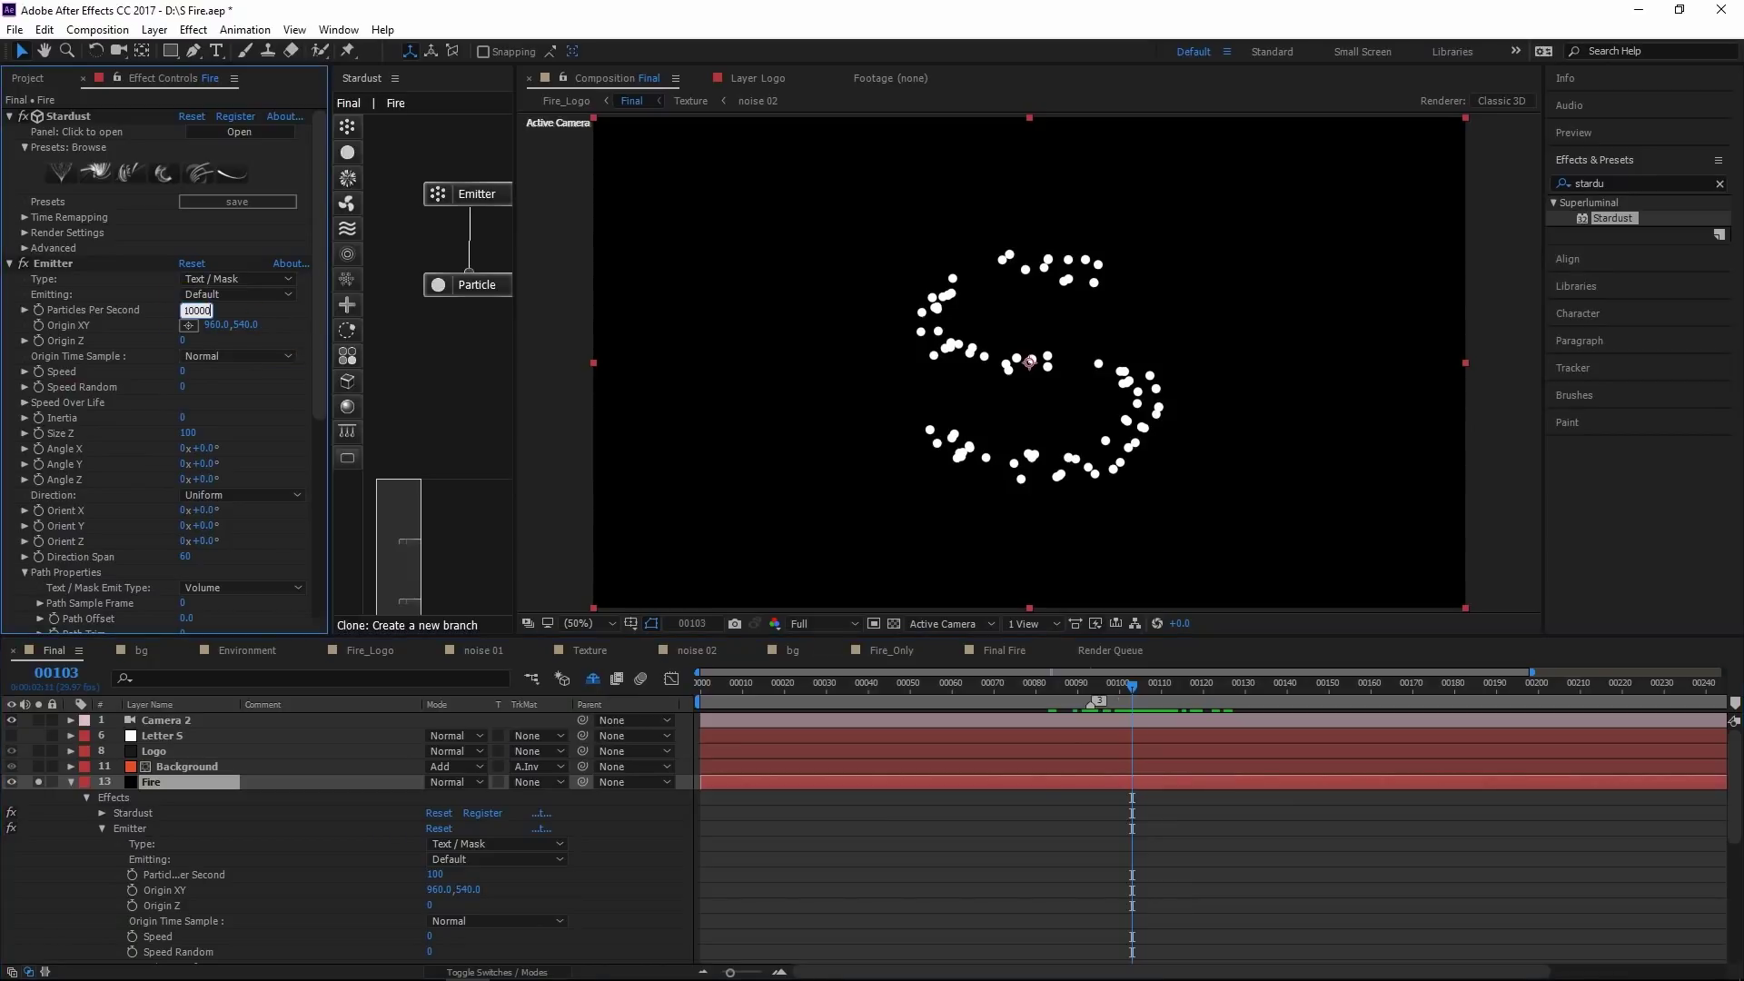
{"action": "type", "text": "0"}
{"action": "left_click", "coordinate": [230, 316]}
{"action": "left_click", "coordinate": [1131, 690]}
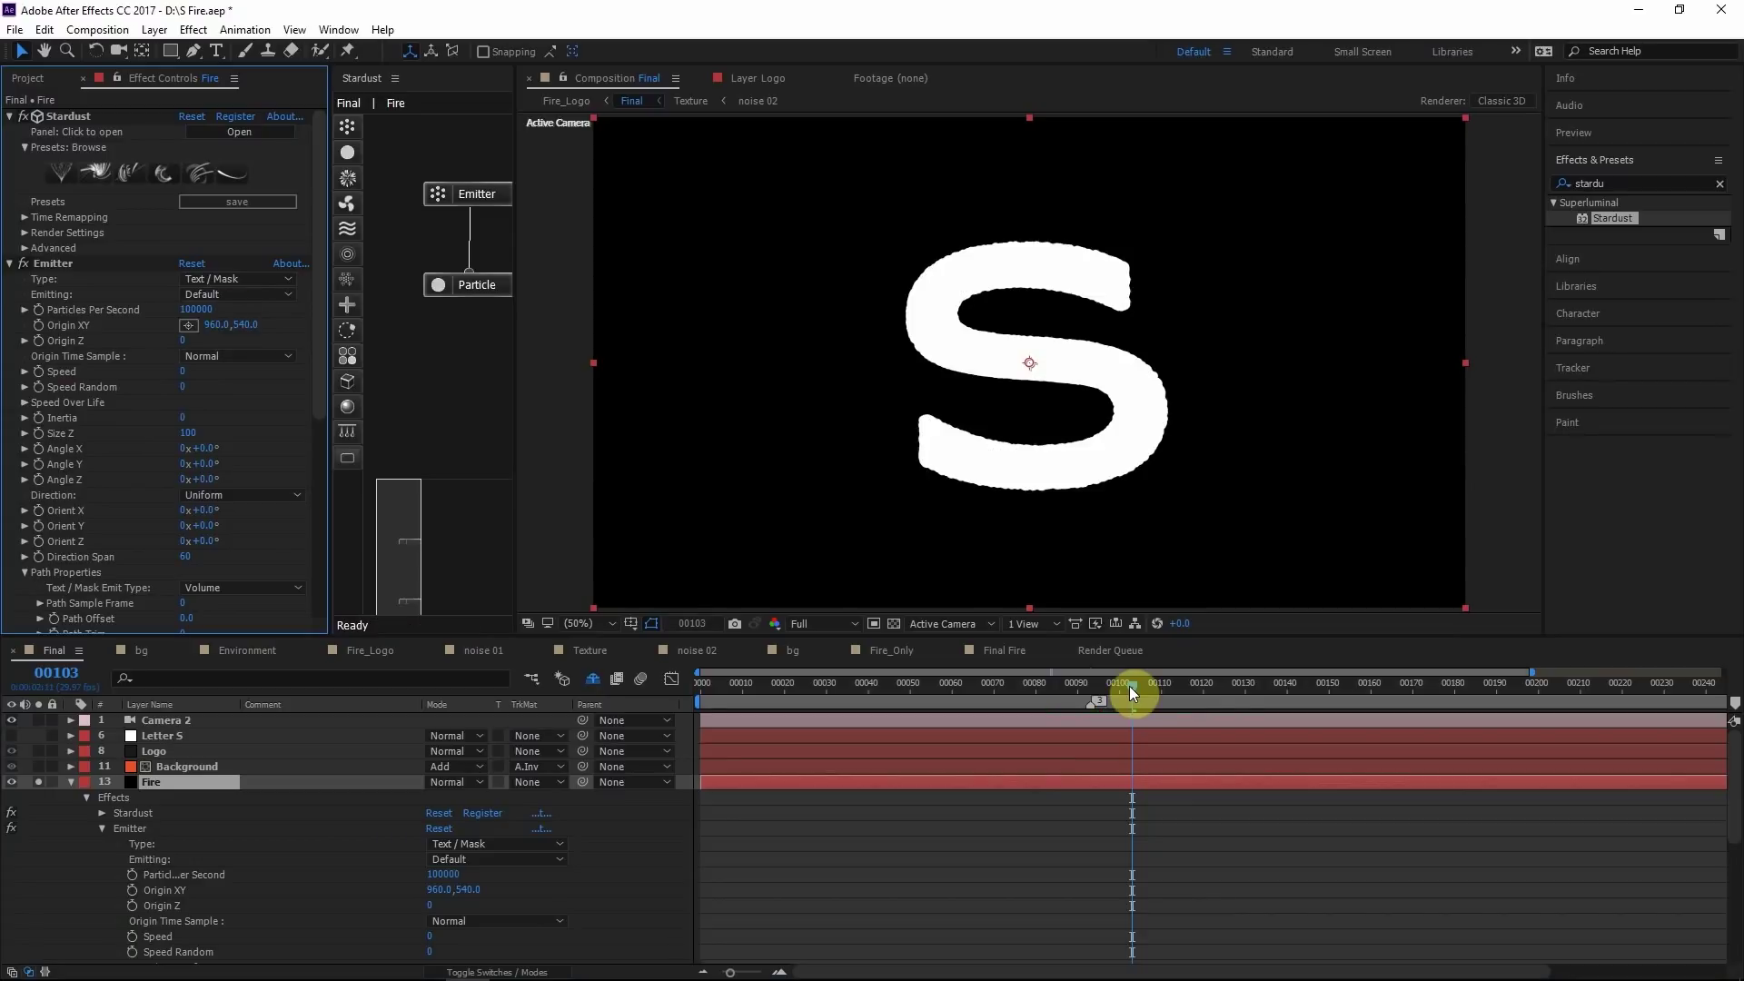
{"action": "left_click_drag", "start_coordinate": [1132, 692], "coordinate": [1152, 692]}
{"action": "left_click", "coordinate": [861, 574]}
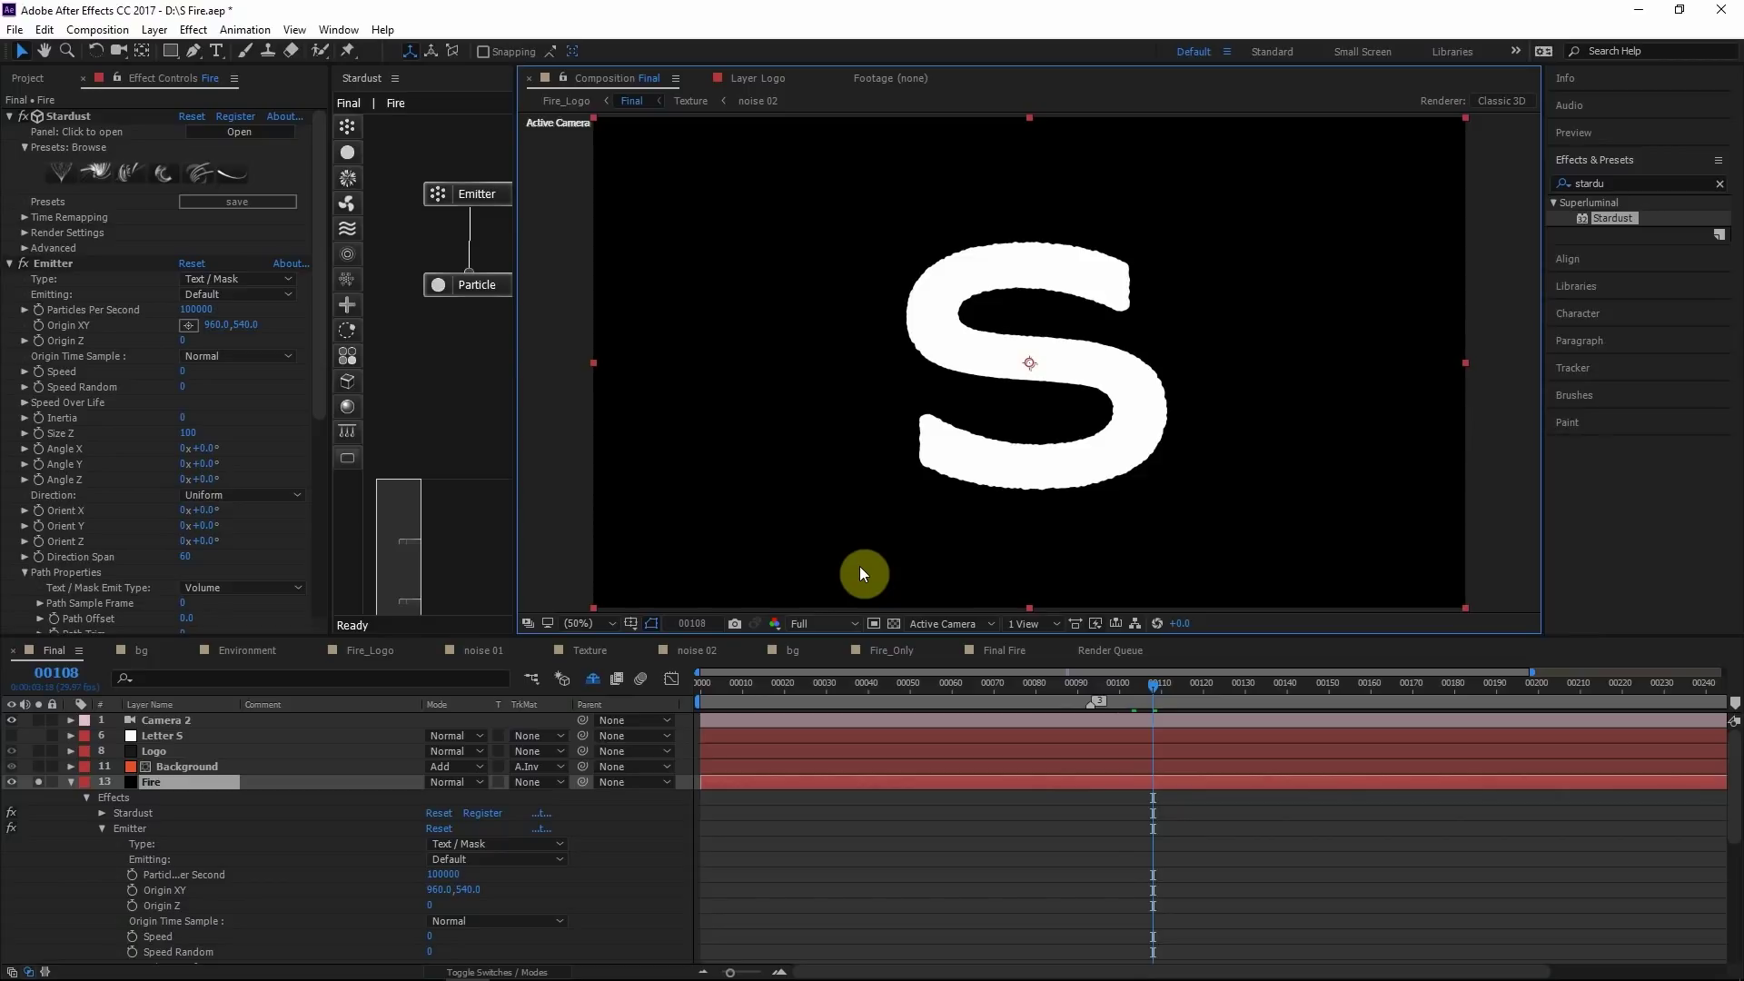
Set the particle size to 3 pixels and the particle feather to 100, checking the letter's edges at 100% magnification
{"action": "scroll", "coordinate": [46, 467], "scroll_direction": "down", "scroll_amount": 5}
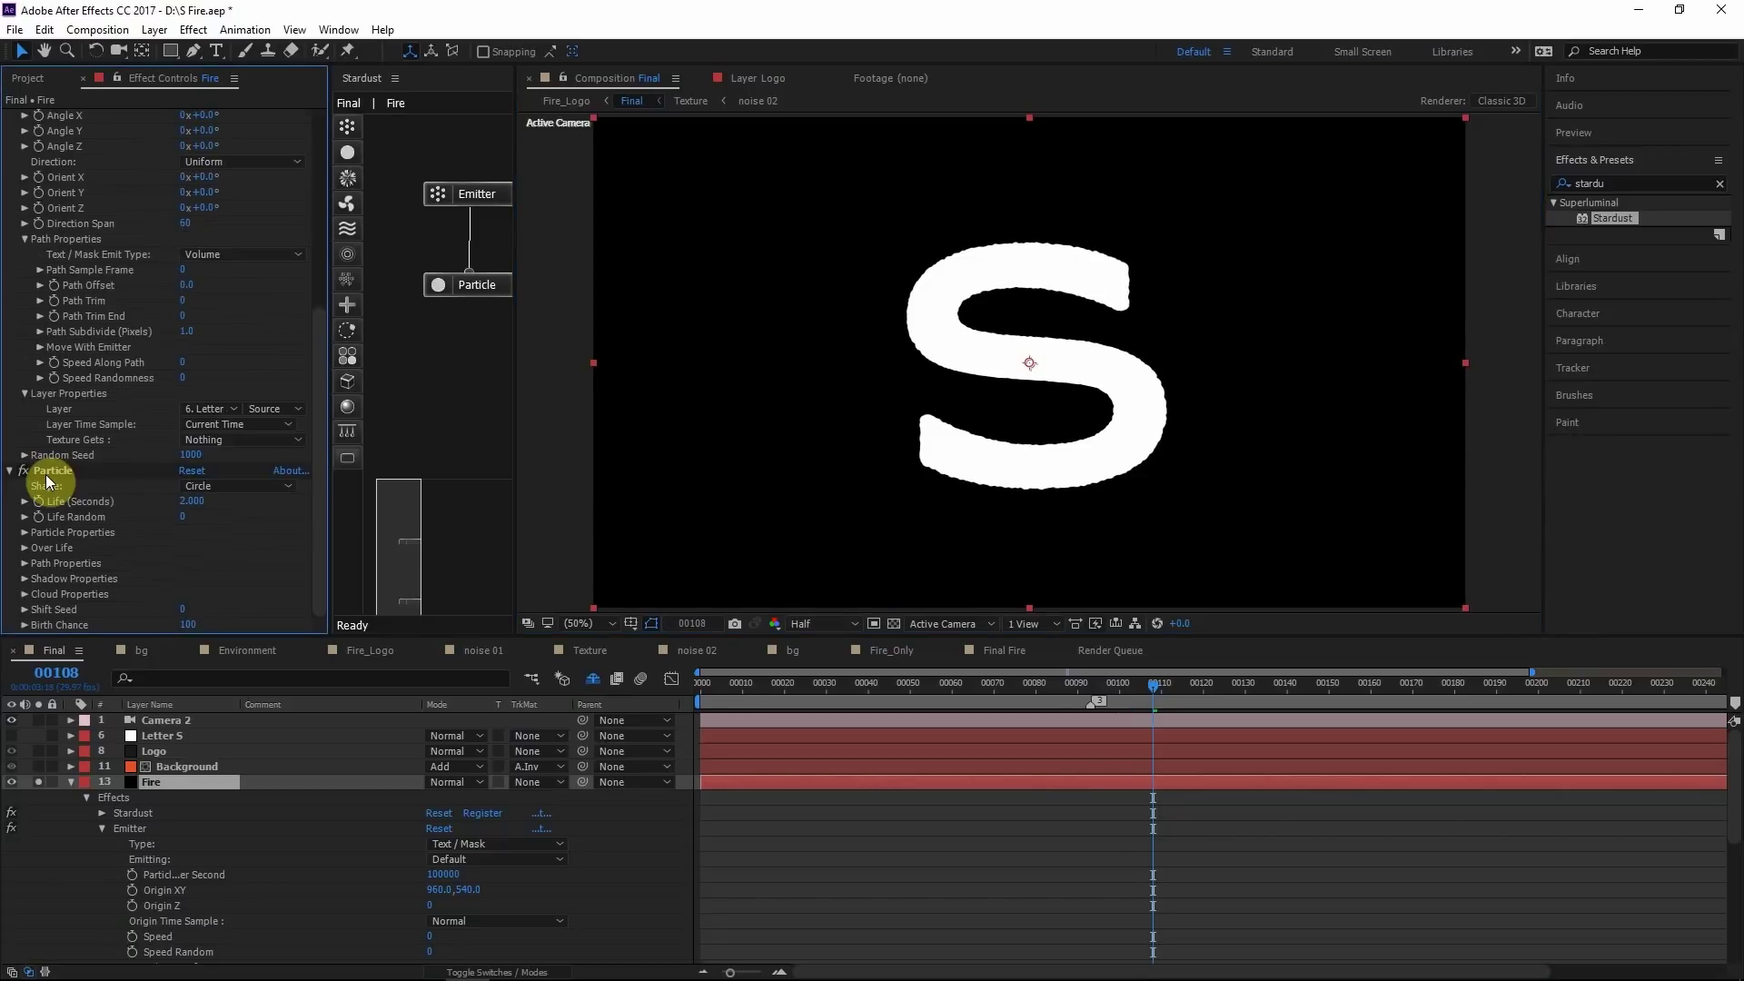
{"action": "left_click", "coordinate": [25, 531]}
{"action": "scroll", "coordinate": [31, 532], "scroll_direction": "down", "scroll_amount": 2}
{"action": "left_click", "coordinate": [185, 455]}
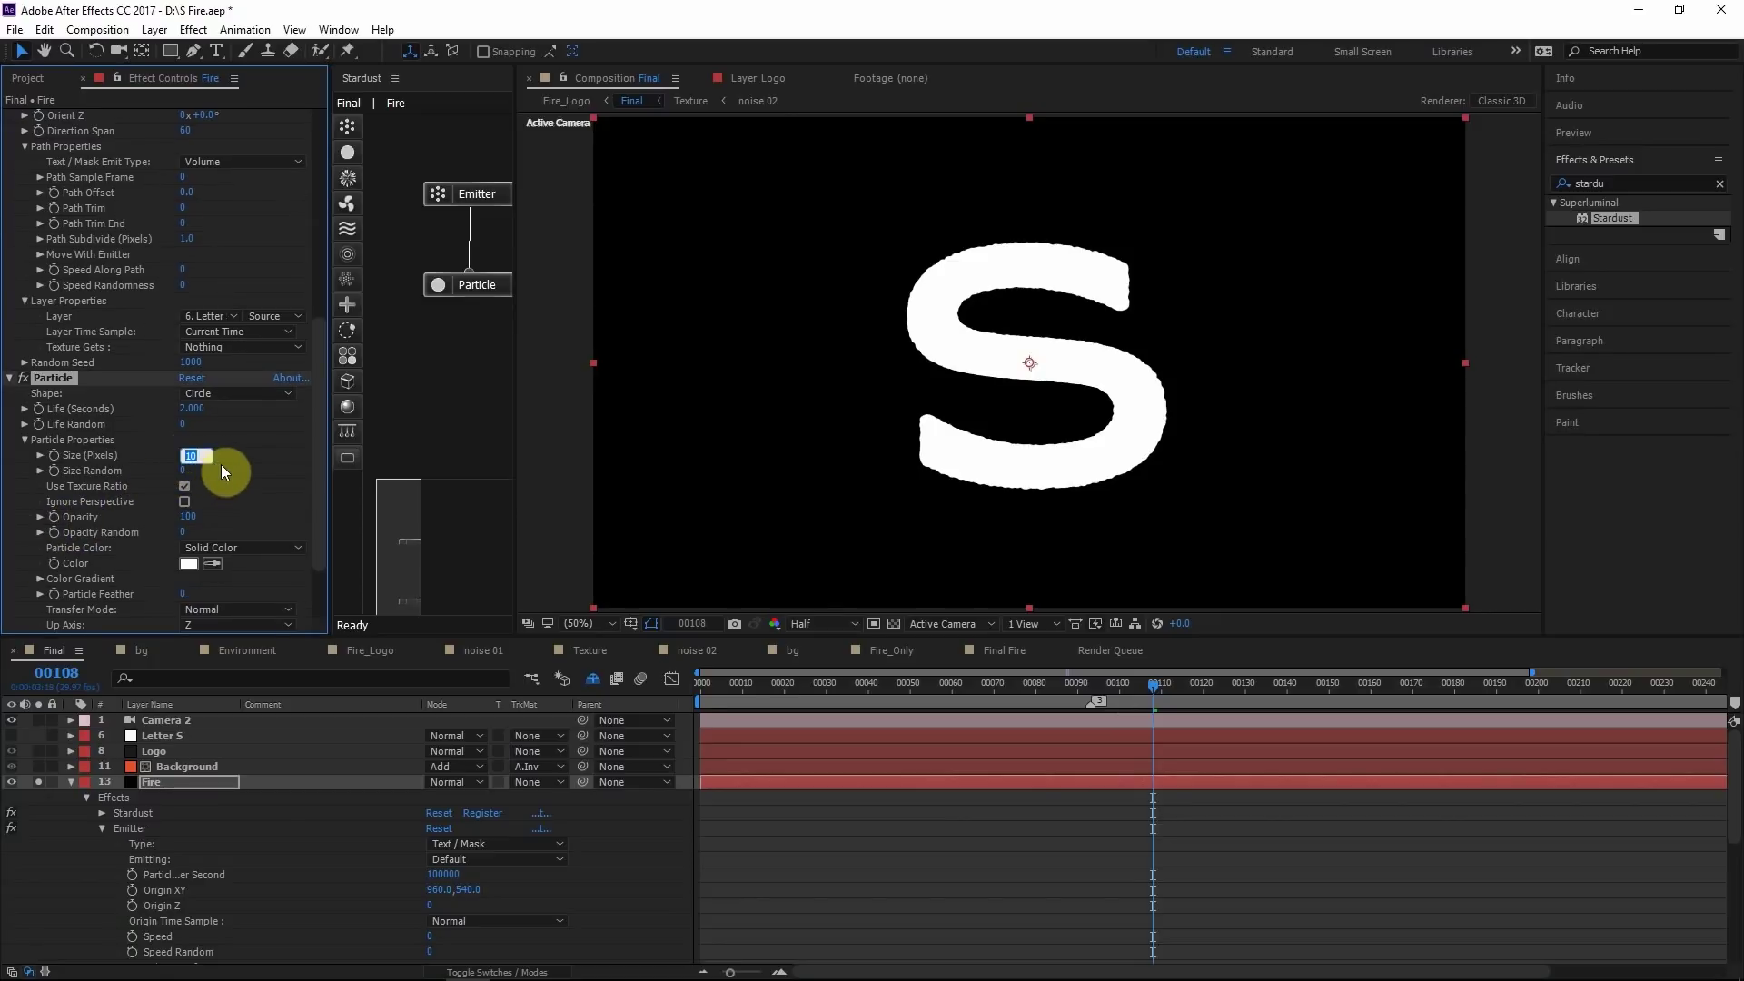
{"action": "type", "text": "3"}
{"action": "left_click", "coordinate": [239, 455]}
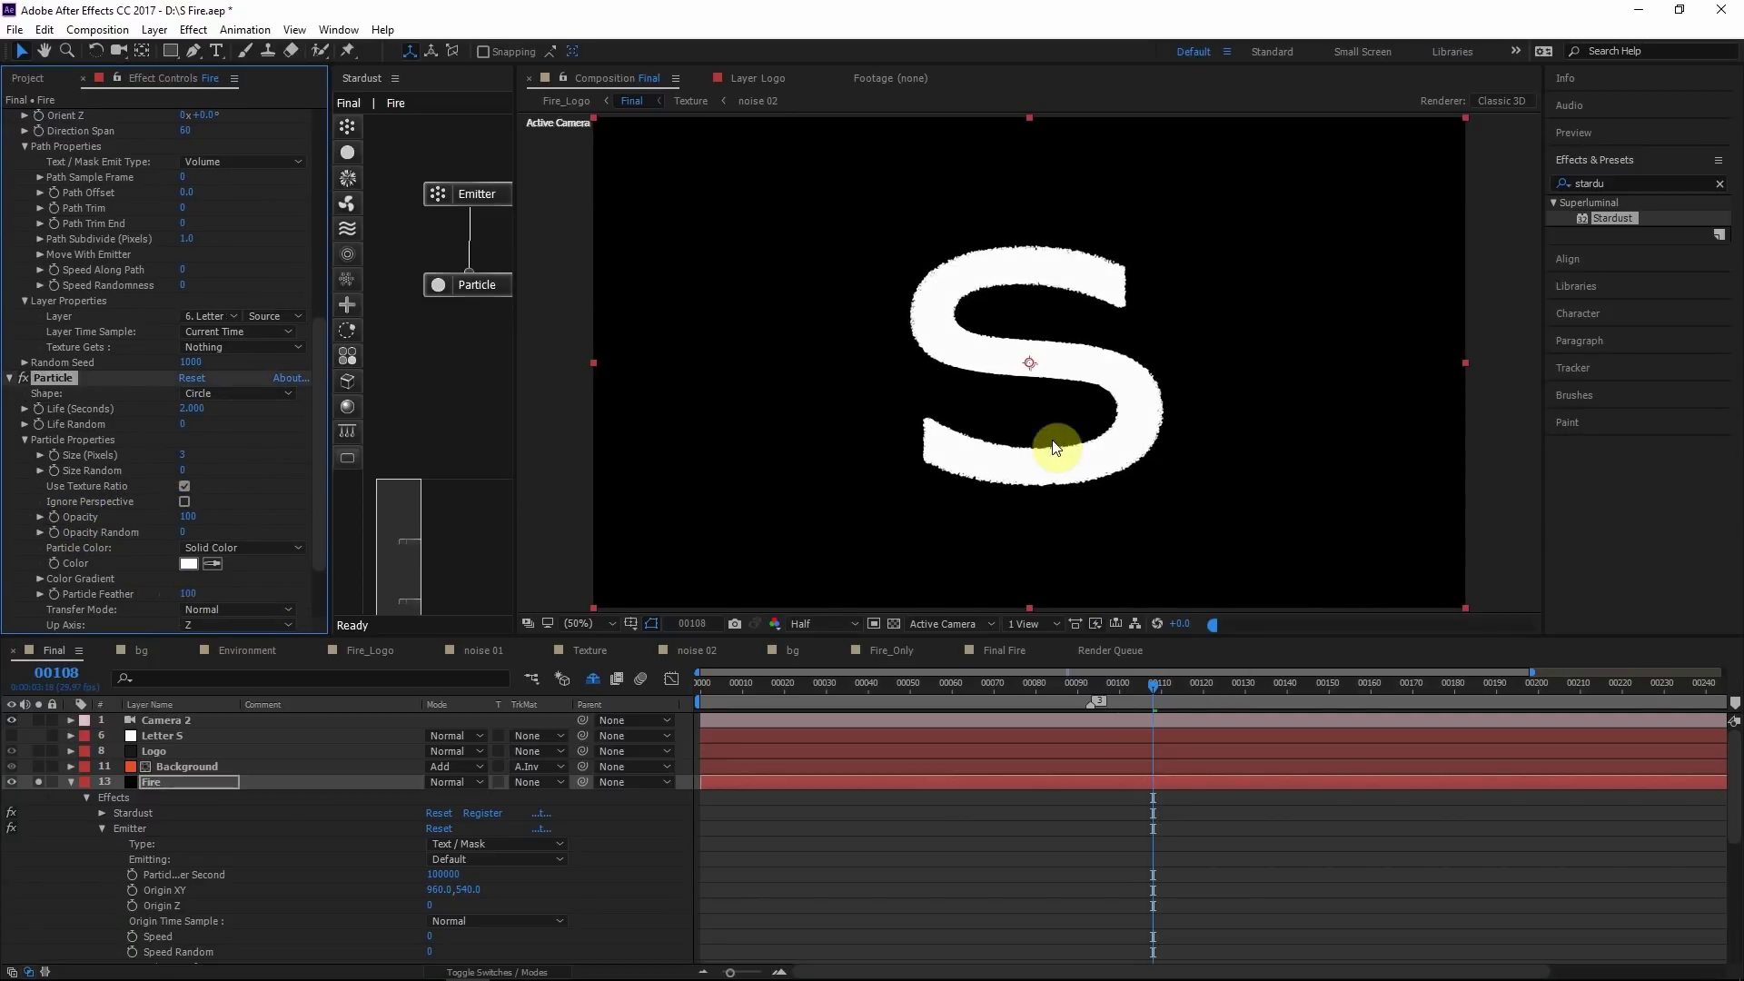
{"action": "key", "text": "slash"}
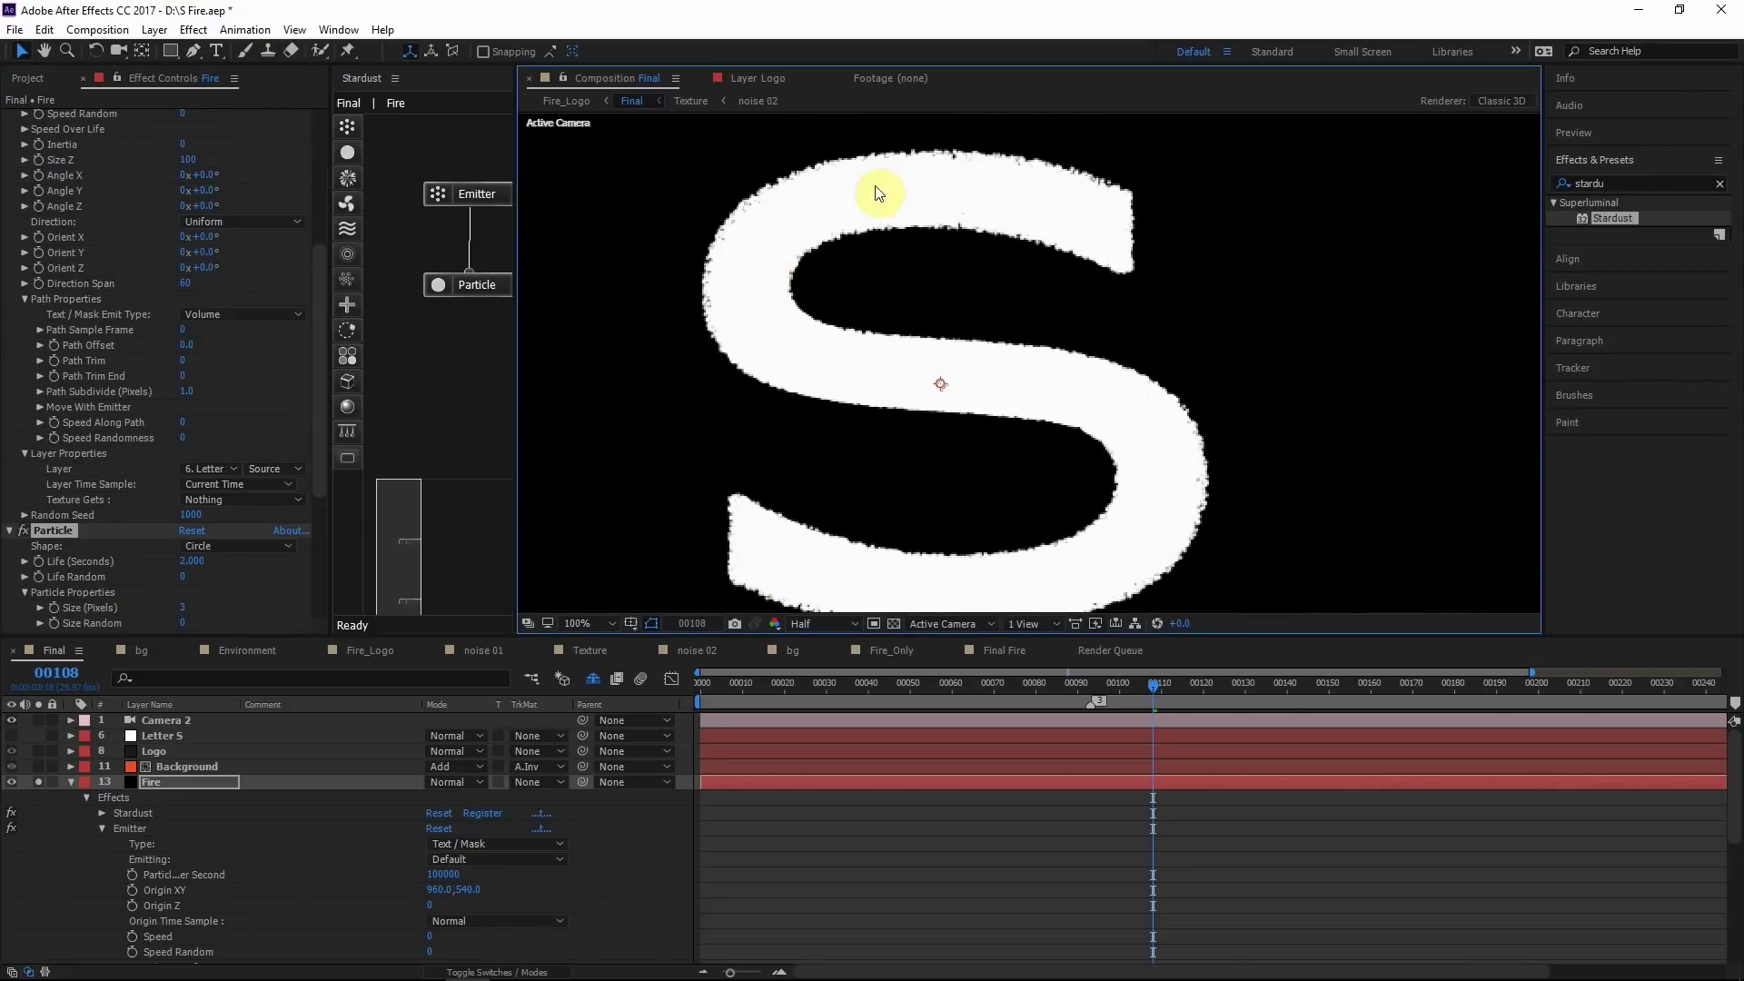
{"action": "left_click_drag", "start_coordinate": [874, 247], "coordinate": [900, 210]}
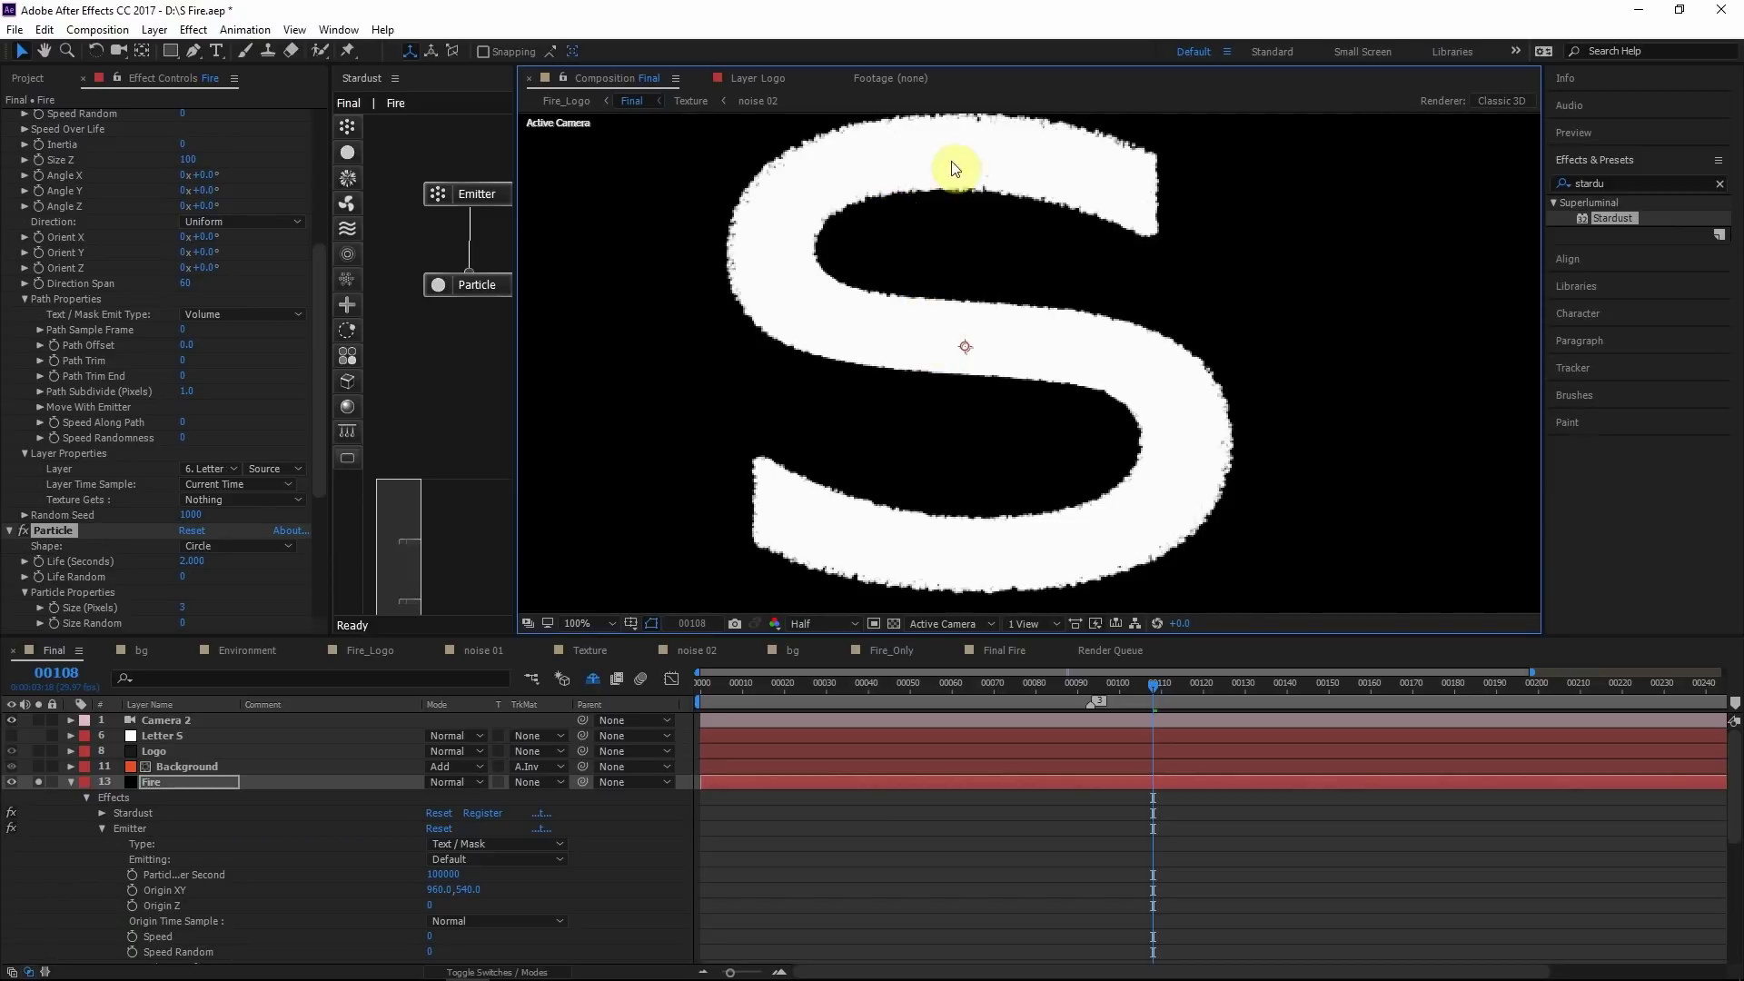
{"action": "left_click_drag", "start_coordinate": [946, 240], "coordinate": [936, 280]}
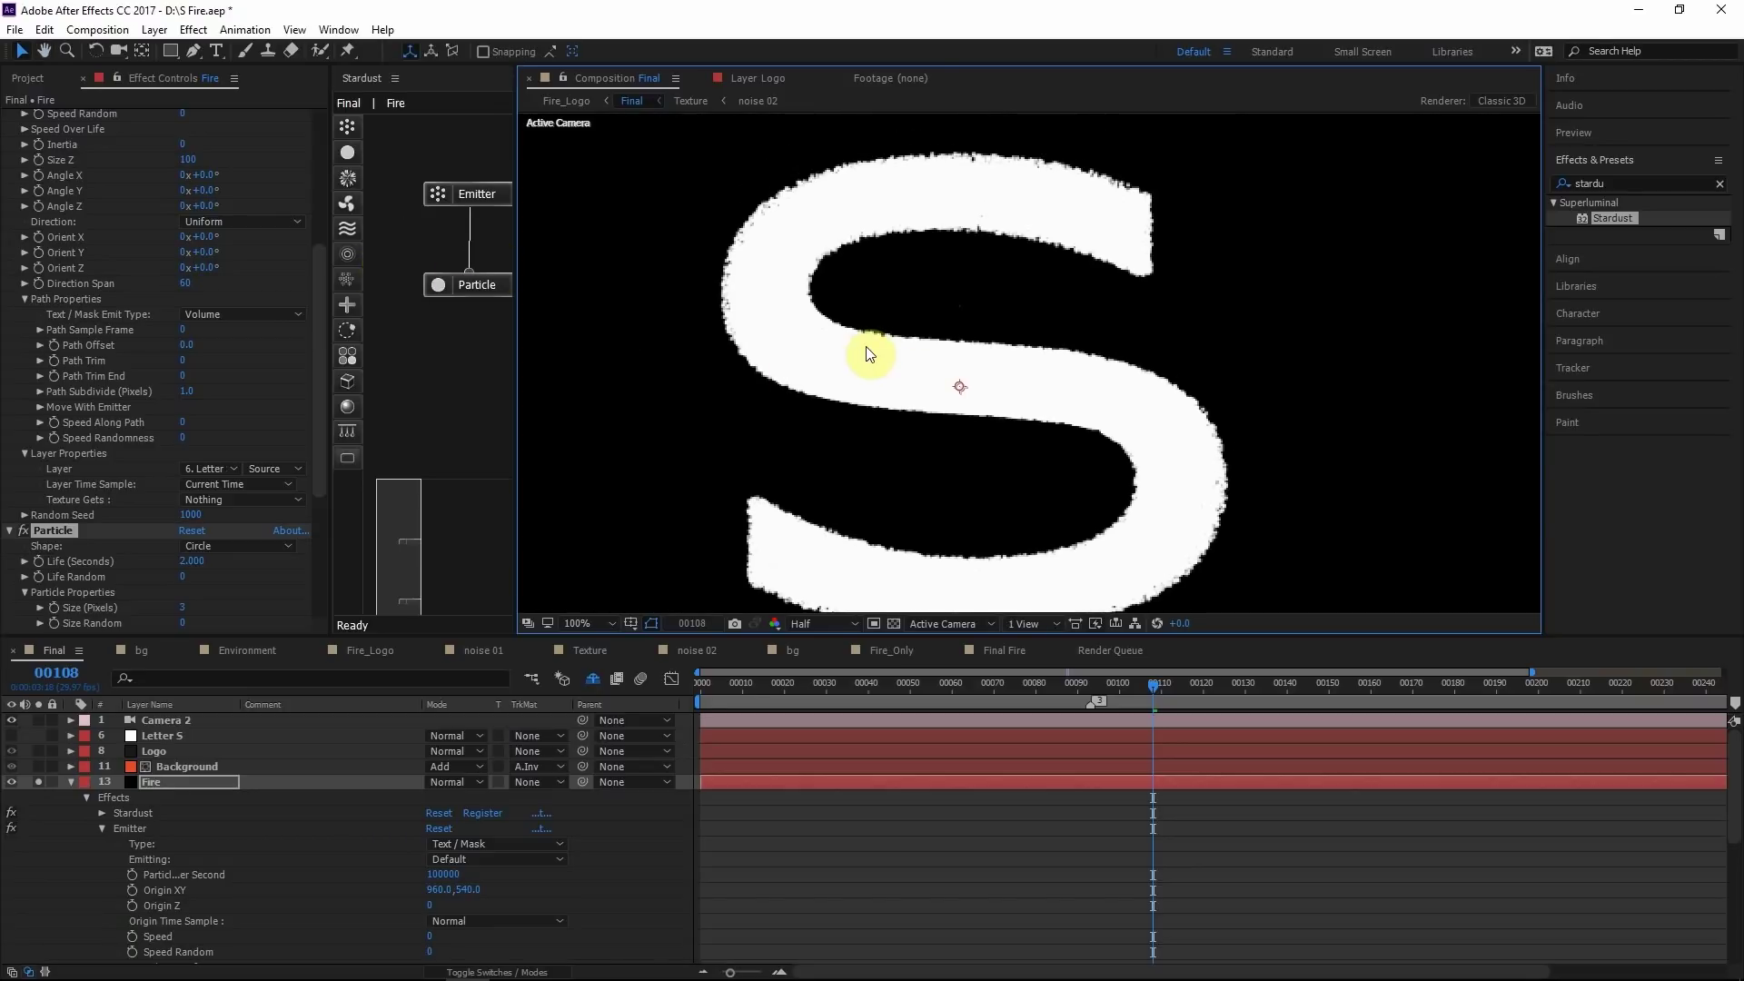
Add a Force node connected to the Particle node and line up the Emitter, Particle and Force nodes vertically
{"action": "left_click", "coordinate": [347, 204]}
{"action": "left_click_drag", "start_coordinate": [378, 264], "coordinate": [454, 342]}
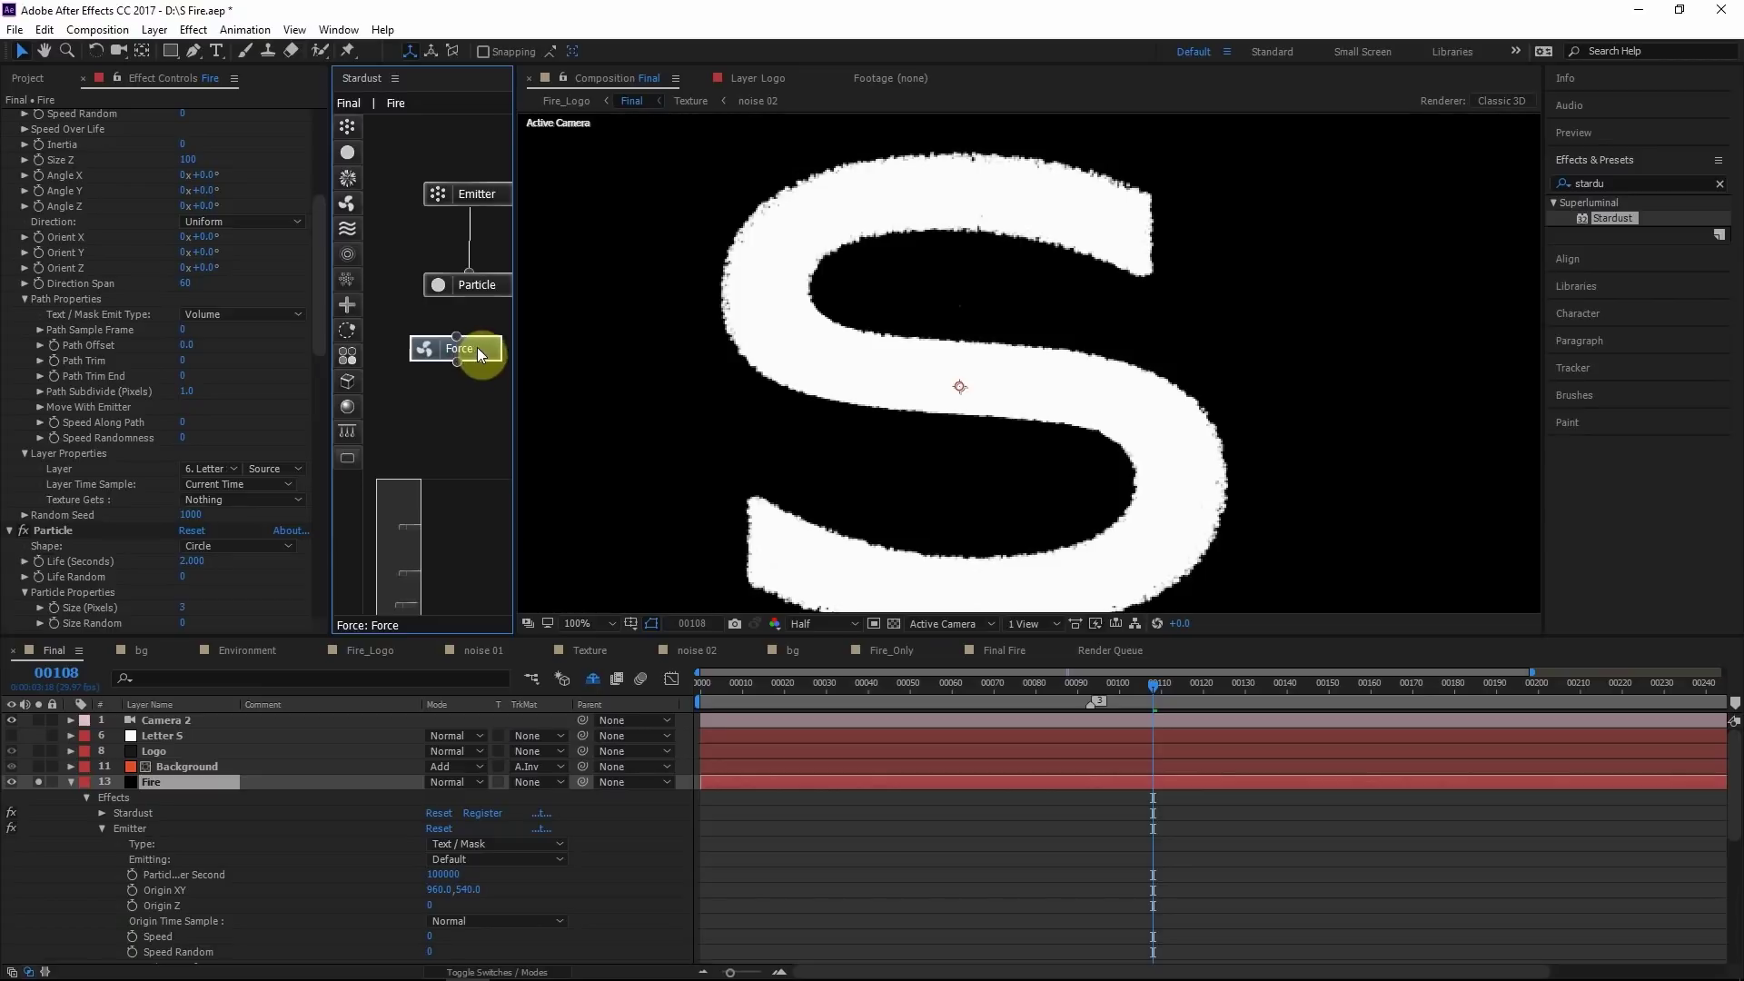
{"action": "left_click_drag", "start_coordinate": [465, 183], "coordinate": [412, 138]}
{"action": "left_click_drag", "start_coordinate": [470, 283], "coordinate": [421, 188]}
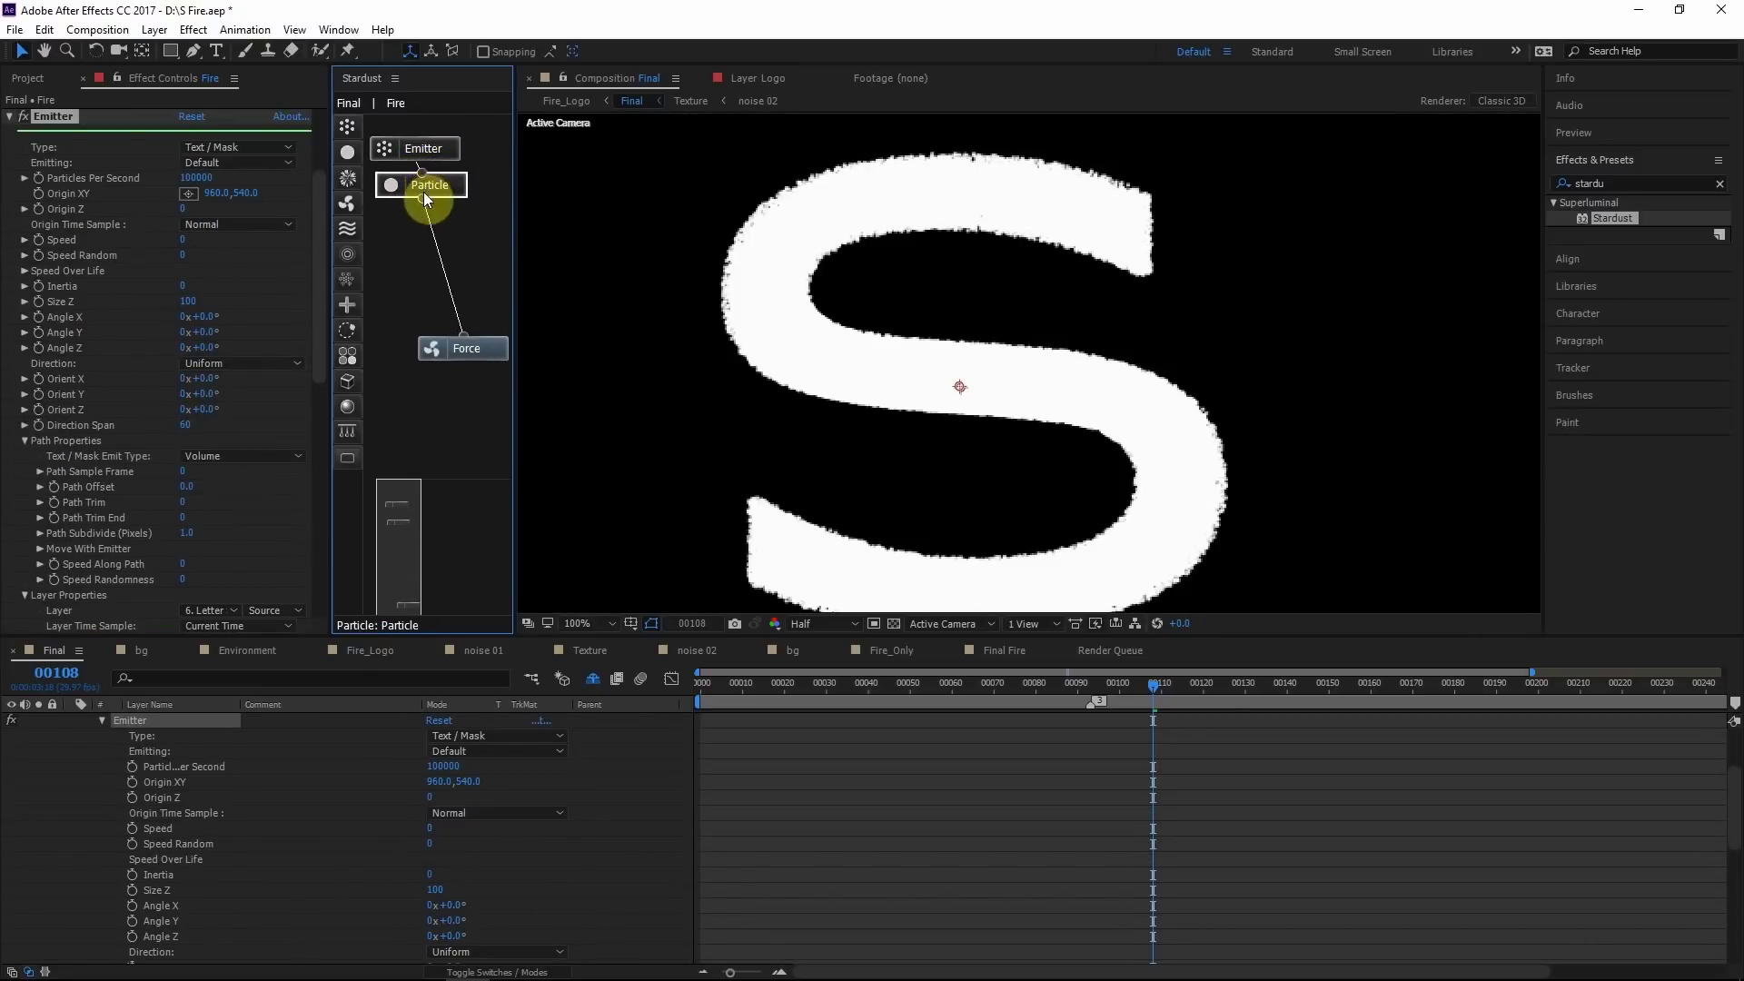
{"action": "left_click_drag", "start_coordinate": [483, 357], "coordinate": [428, 253]}
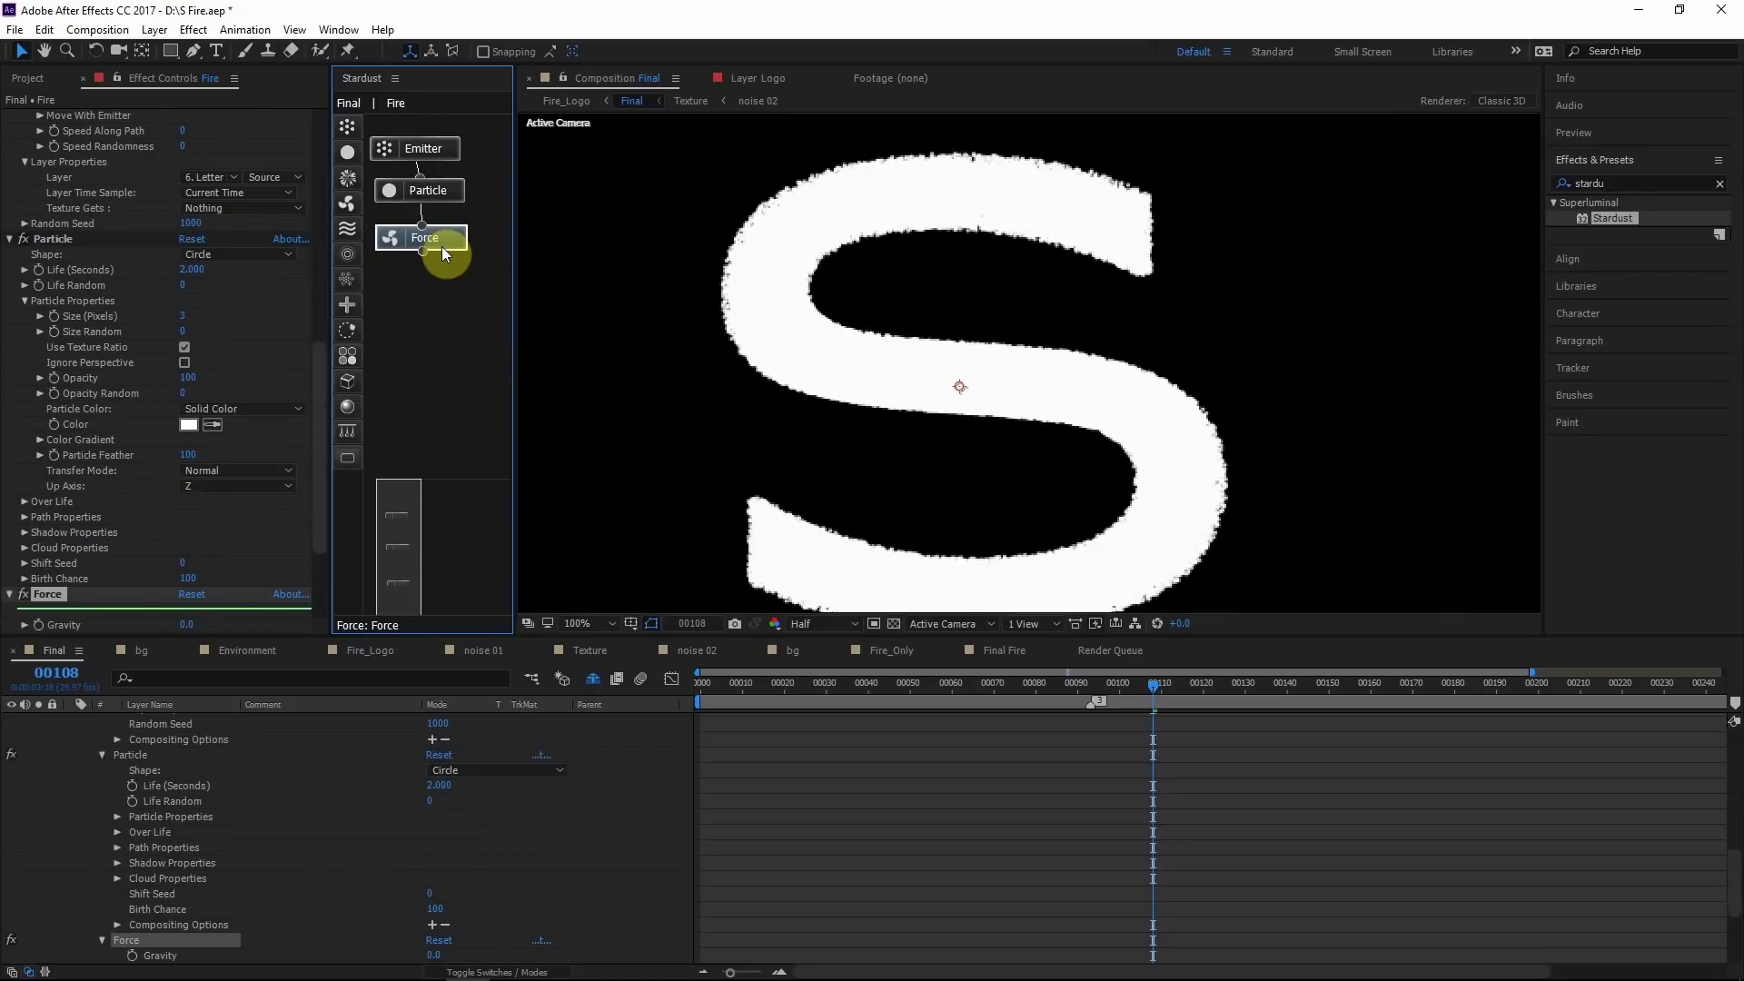
Set the Force node's Wind Y to -400 and scrub to frame 98 to check the rising particles
{"action": "scroll", "coordinate": [75, 365], "scroll_direction": "down", "scroll_amount": 4}
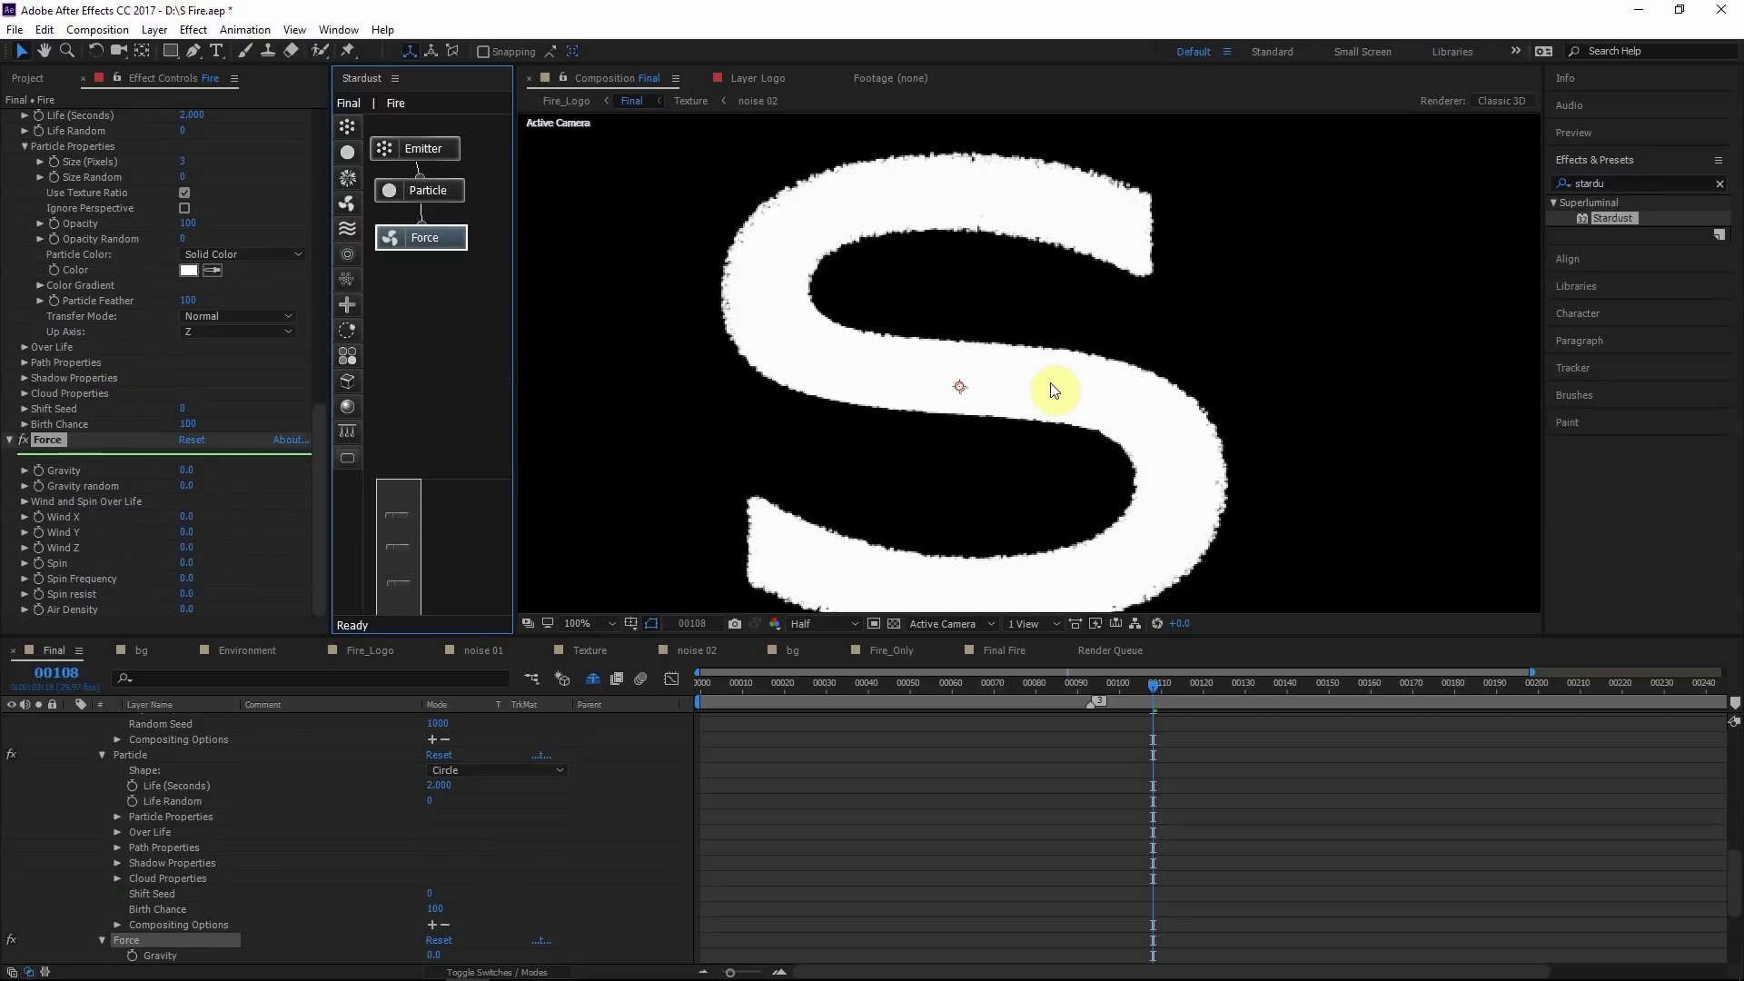
{"action": "scroll", "coordinate": [1044, 386], "scroll_direction": "down", "scroll_amount": 2}
{"action": "left_click", "coordinate": [184, 533]}
{"action": "type", "text": "-400"}
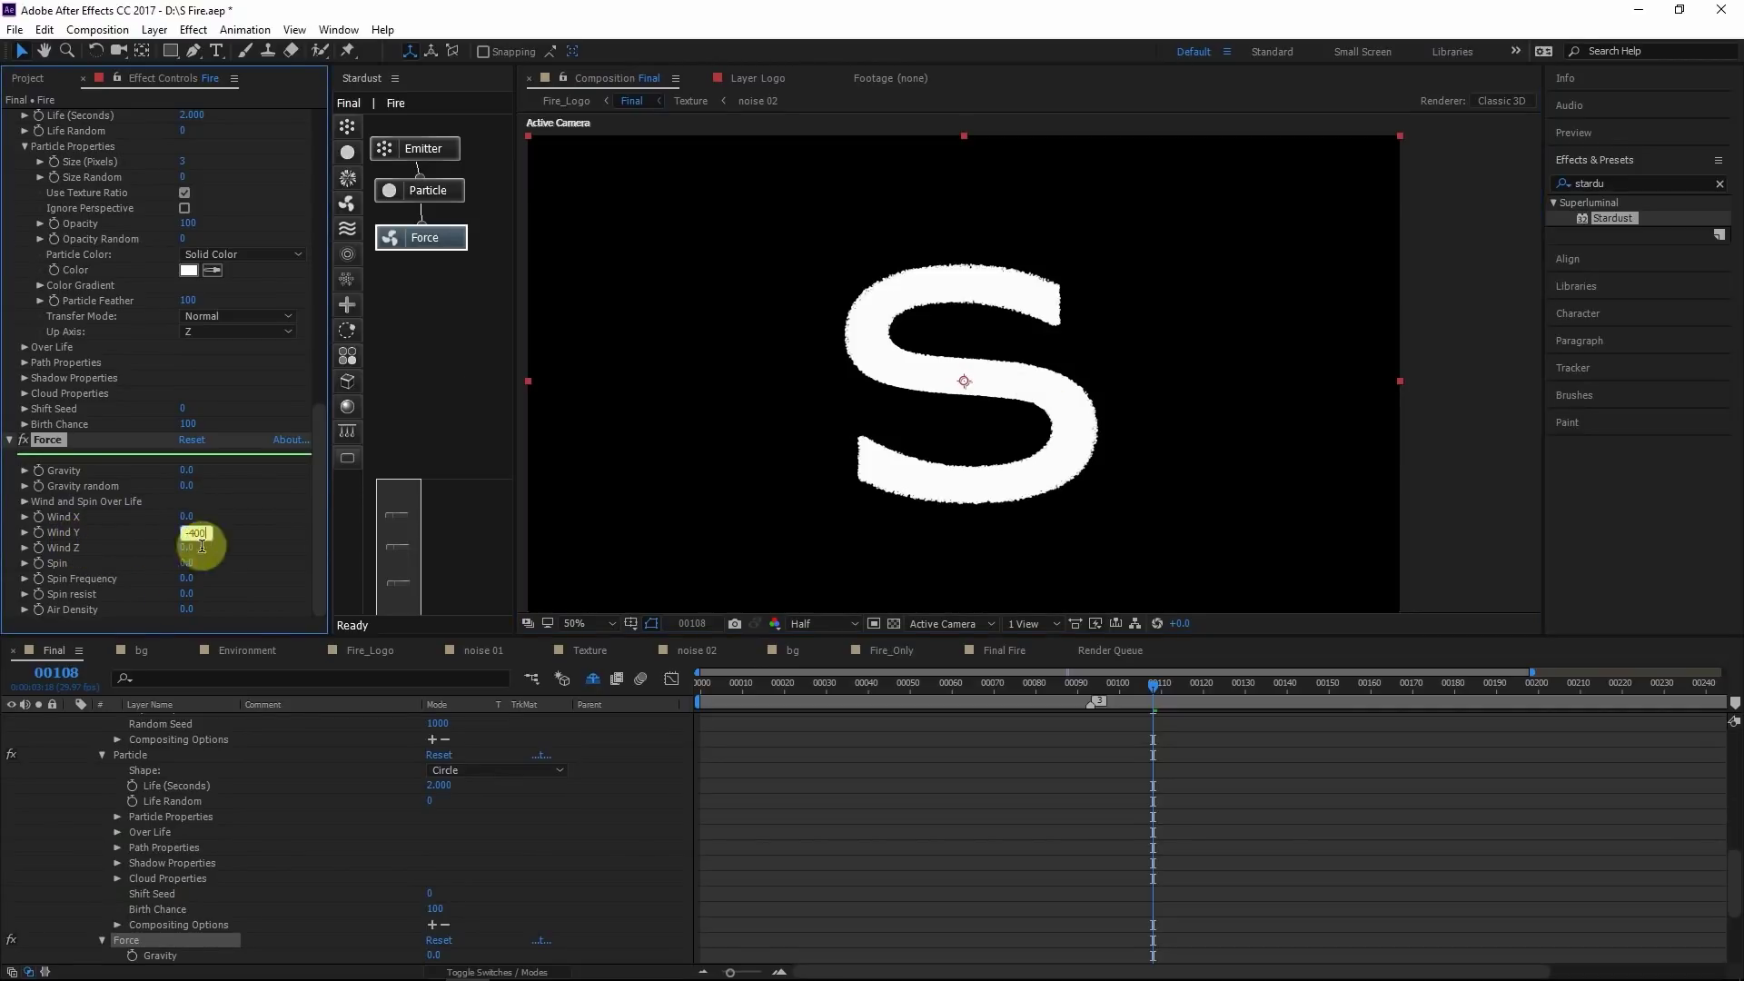
{"action": "key", "text": "Return"}
{"action": "left_click_drag", "start_coordinate": [1150, 684], "coordinate": [1112, 683]}
Shorten the particle life to 0.35 seconds so the rising particles stay close to the S shape
{"action": "scroll", "coordinate": [80, 358], "scroll_direction": "up", "scroll_amount": 3}
{"action": "scroll", "coordinate": [80, 358], "scroll_direction": "up", "scroll_amount": 4}
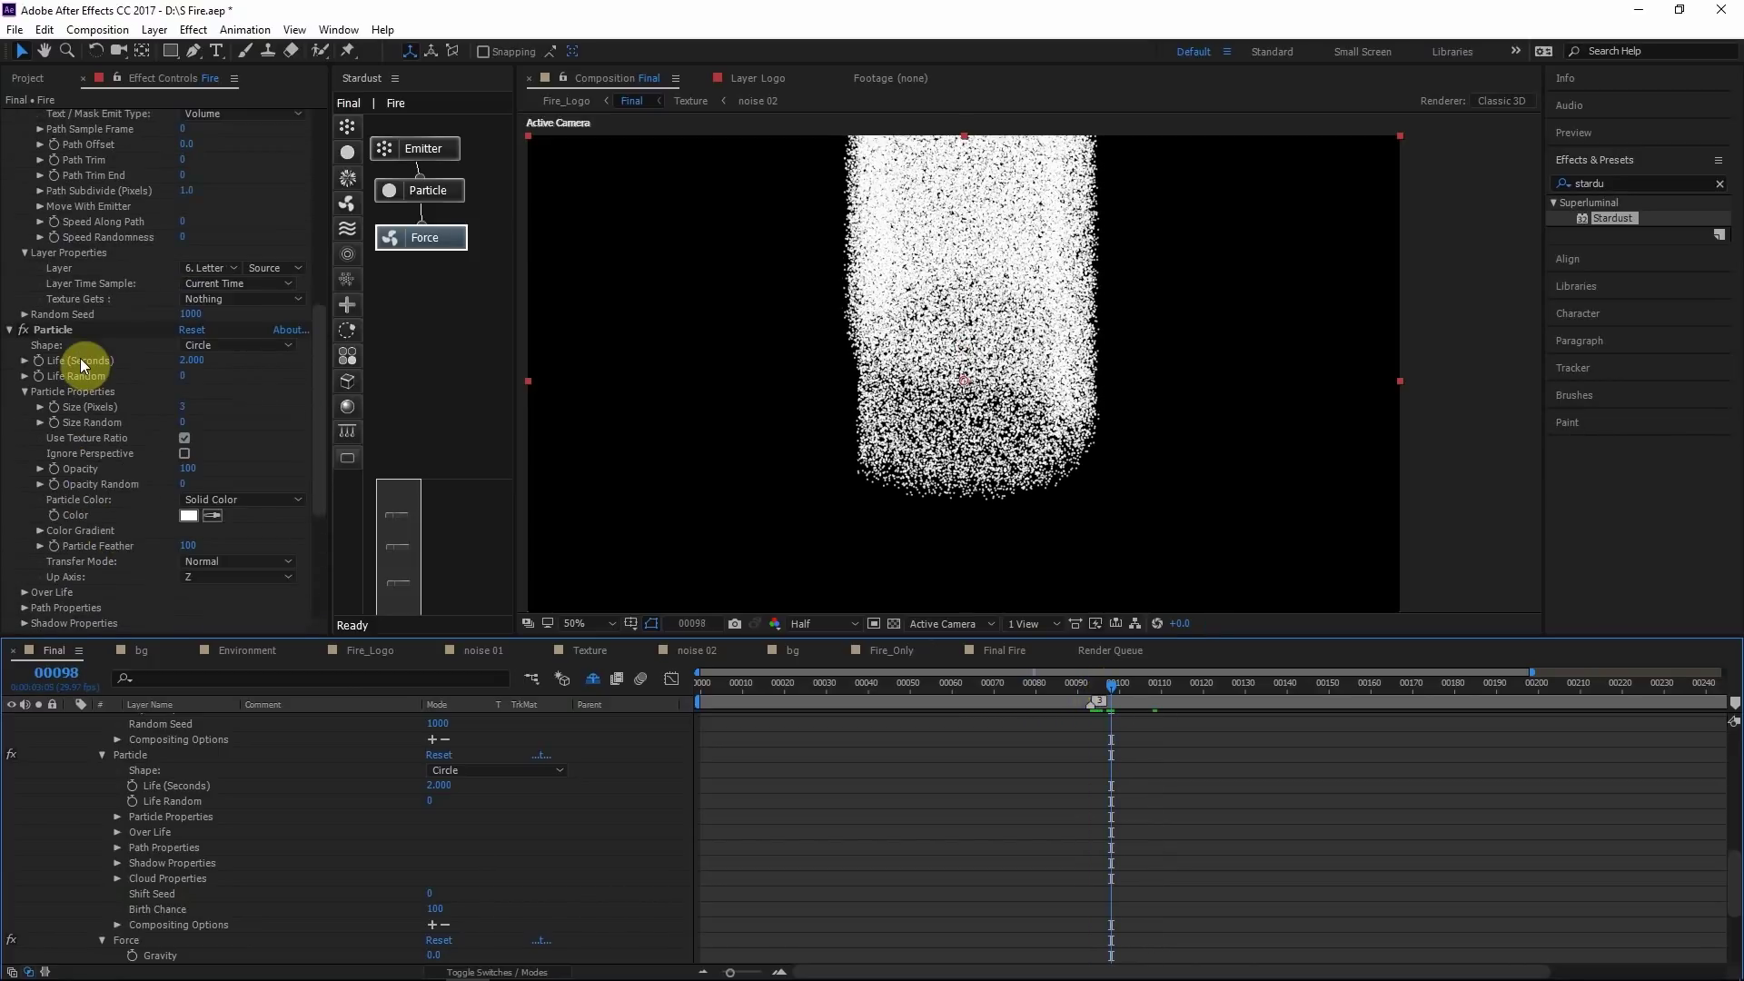
{"action": "mouse_move", "coordinate": [1042, 333]}
{"action": "left_mouse_down"}
{"action": "mouse_move", "coordinate": [1032, 375]}
{"action": "mouse_move", "coordinate": [1018, 357]}
{"action": "left_mouse_up"}
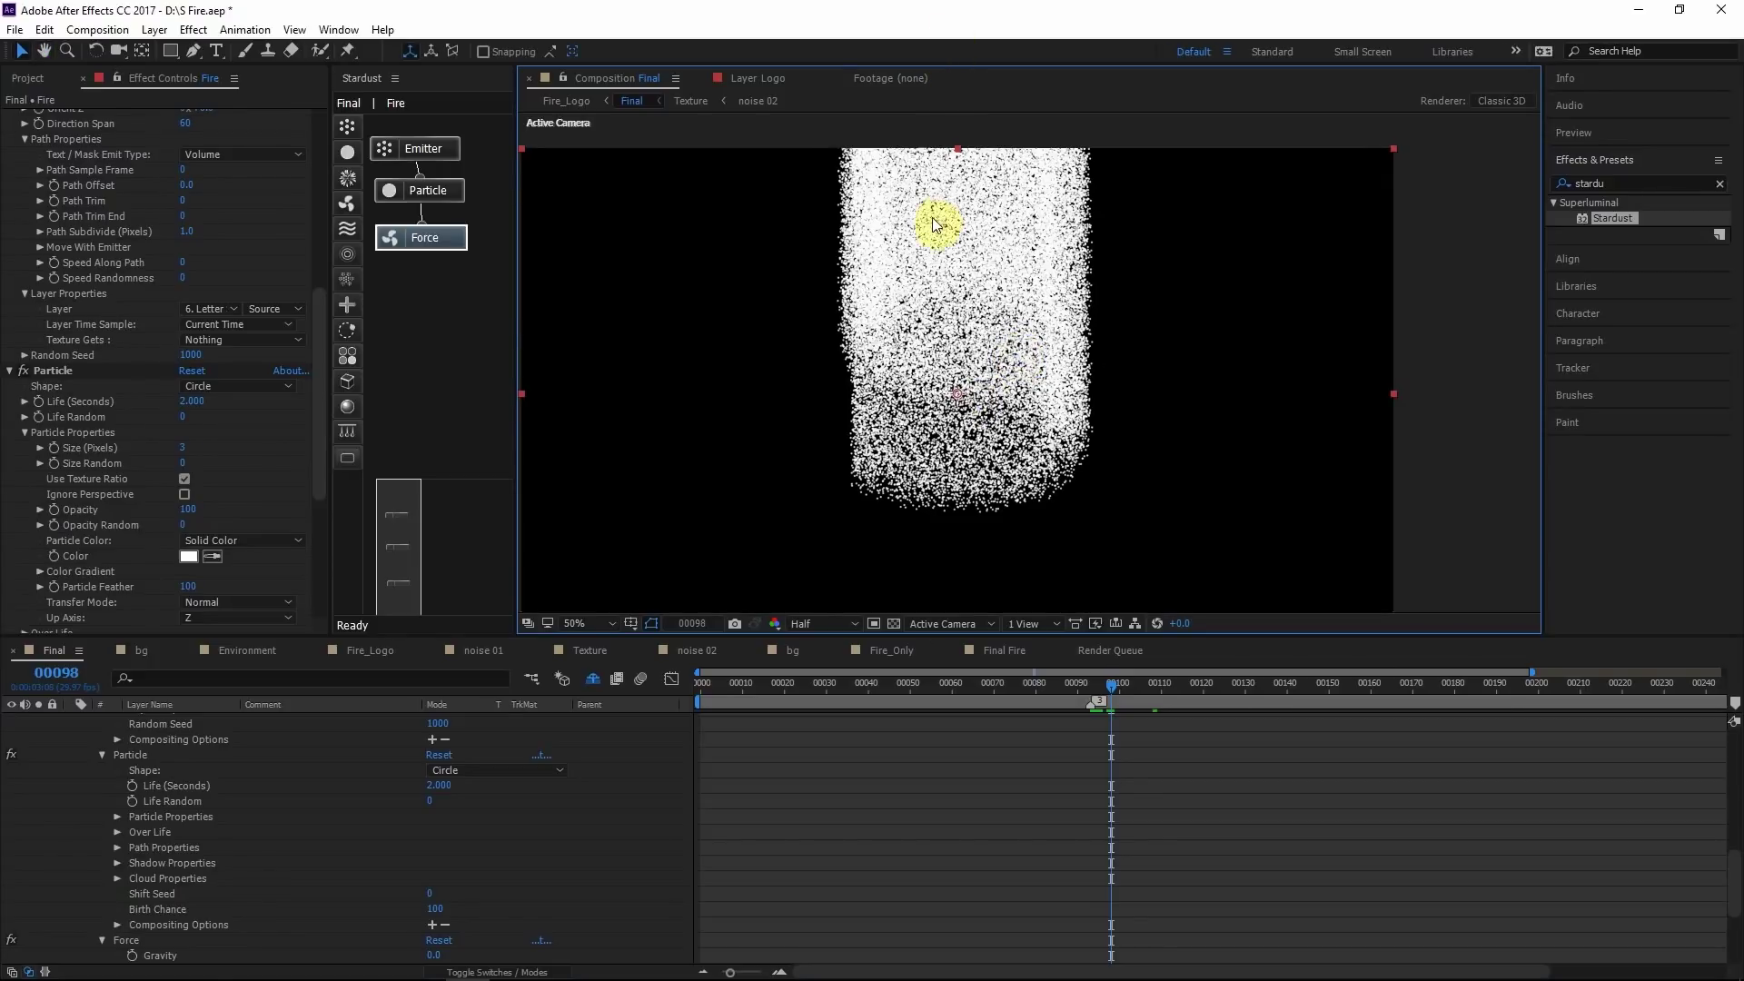
{"action": "left_click_drag", "start_coordinate": [933, 214], "coordinate": [908, 348]}
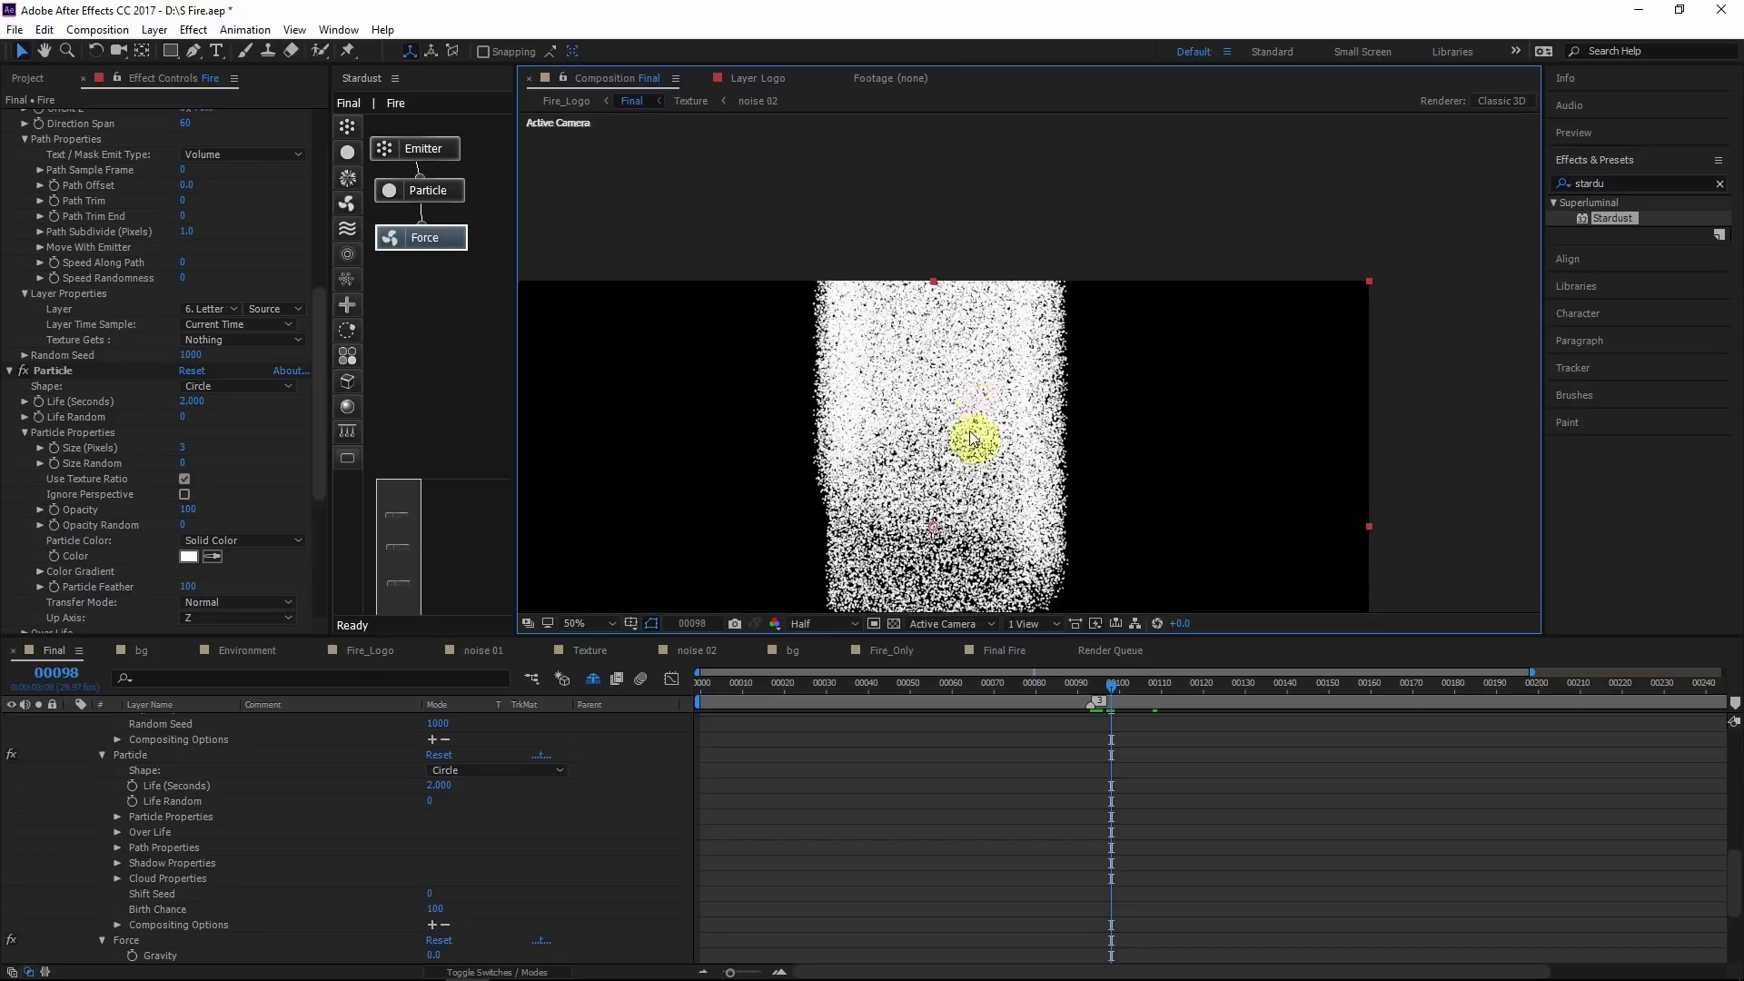
{"action": "left_click_drag", "start_coordinate": [969, 436], "coordinate": [973, 349]}
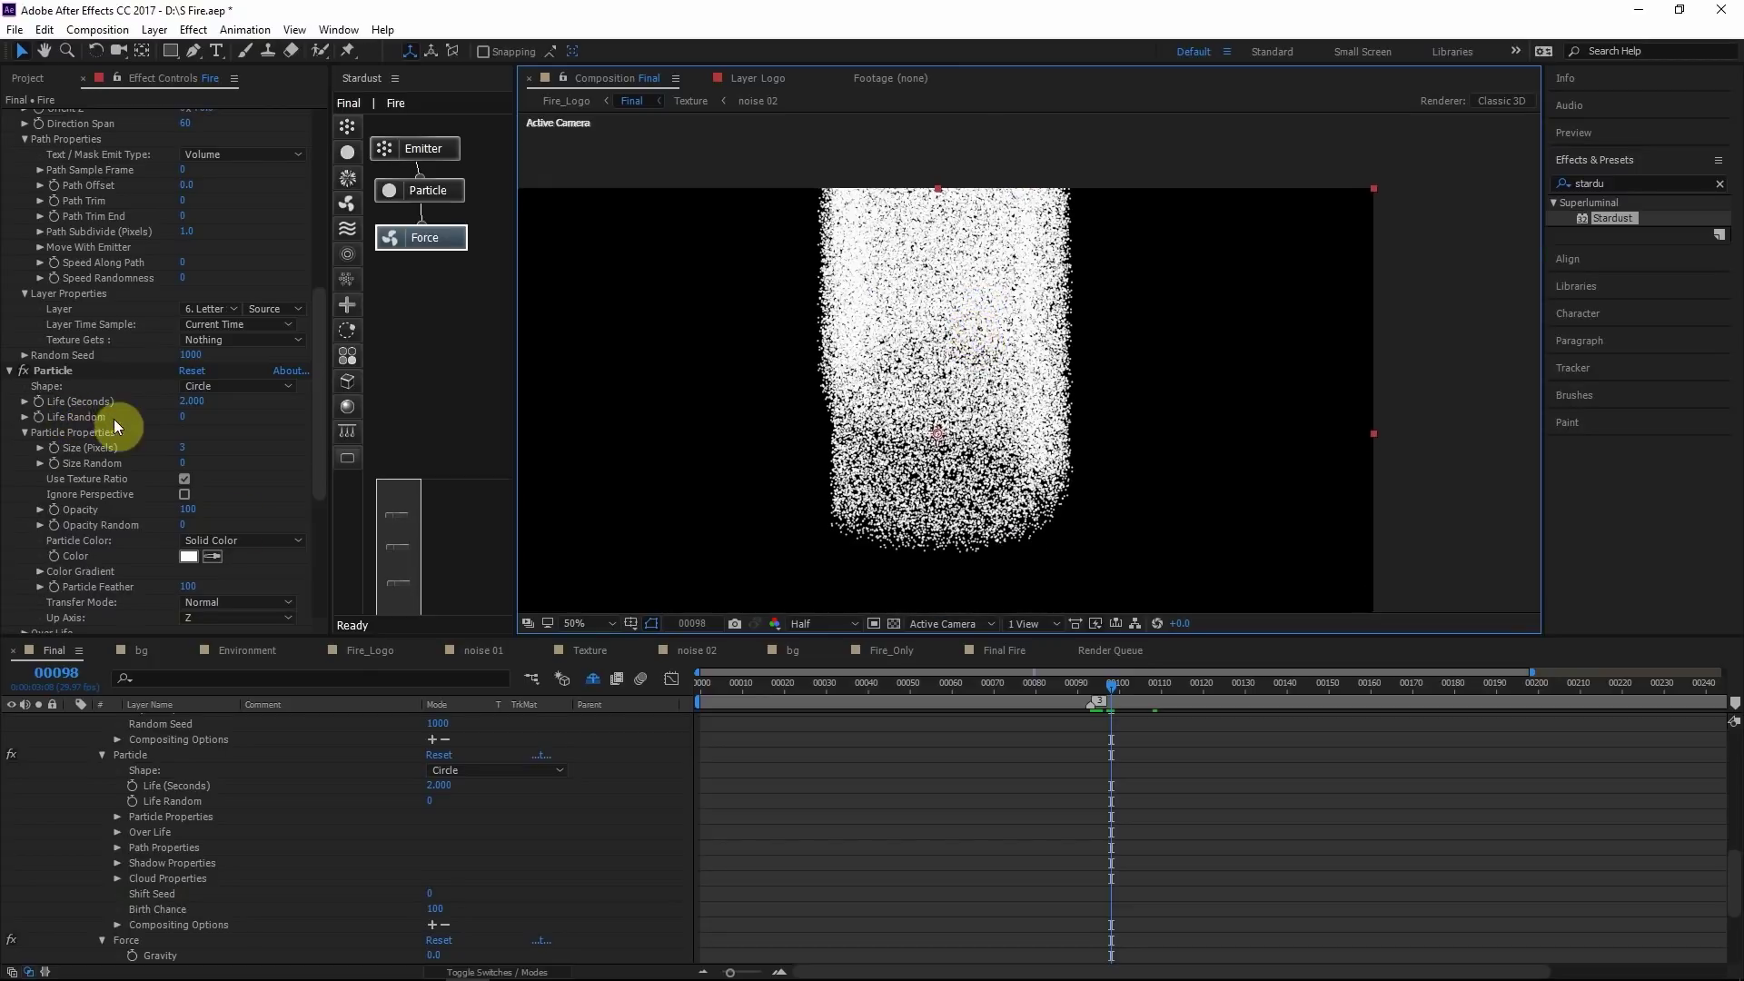
{"action": "left_click", "coordinate": [193, 401]}
{"action": "type", "text": ".35"}
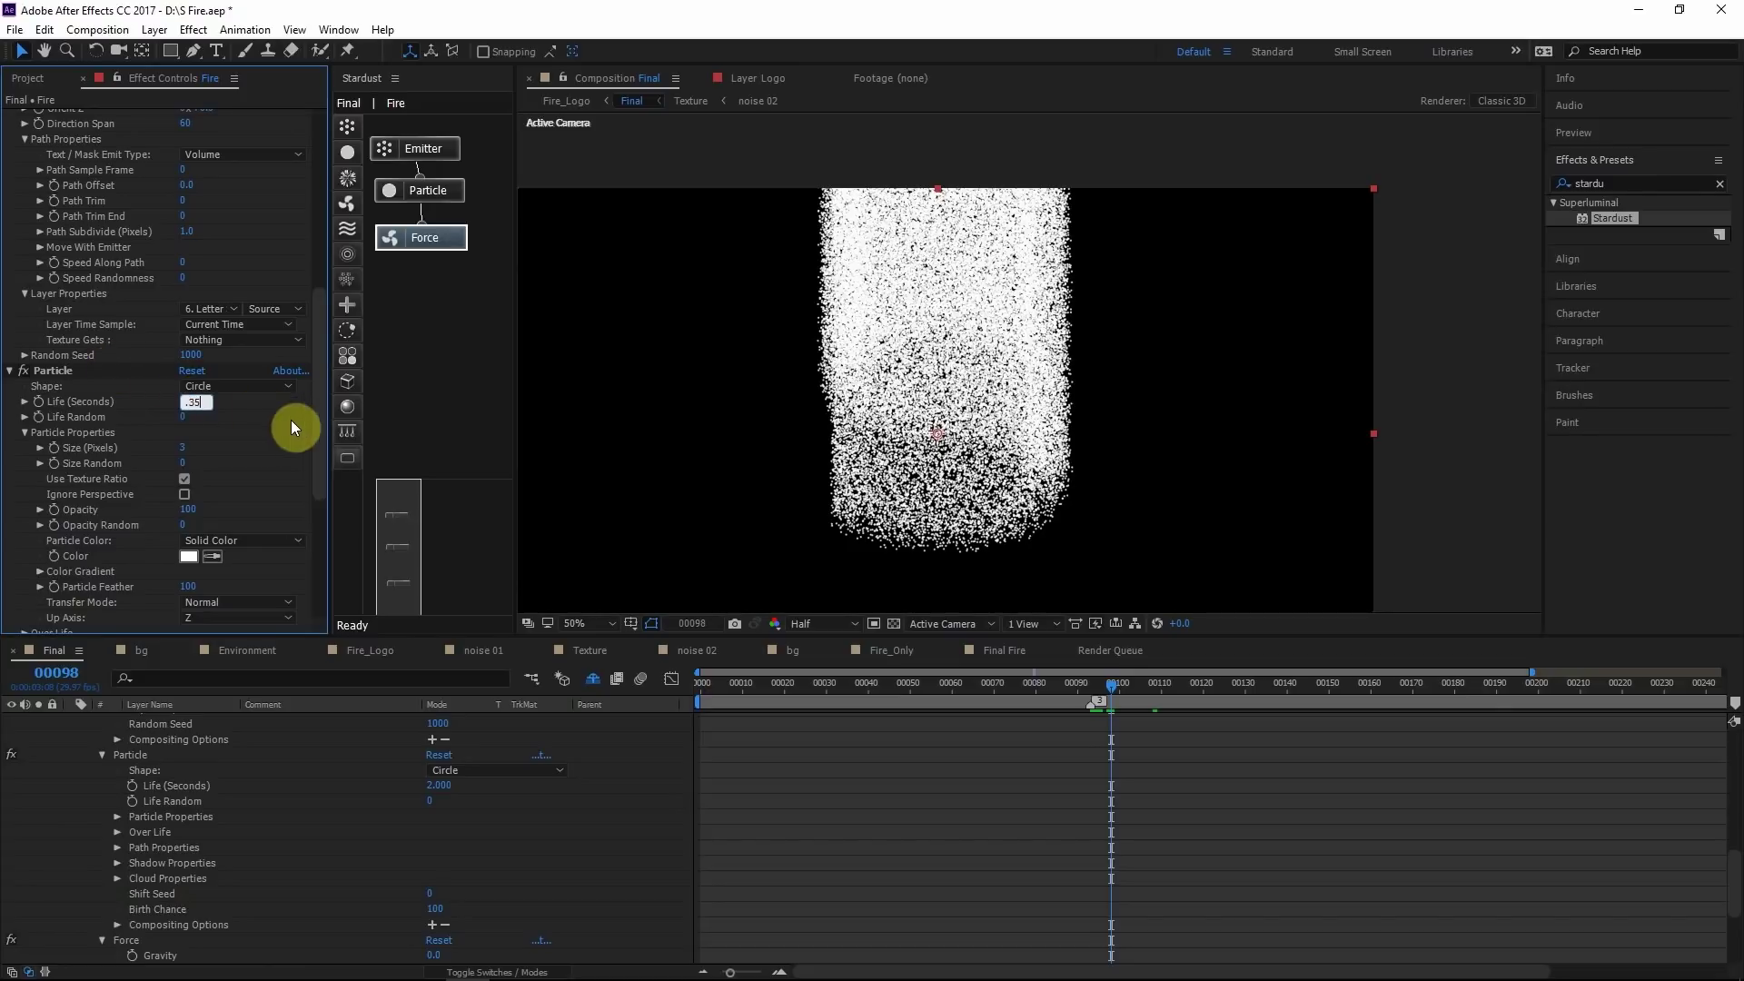
{"action": "key", "text": "Return"}
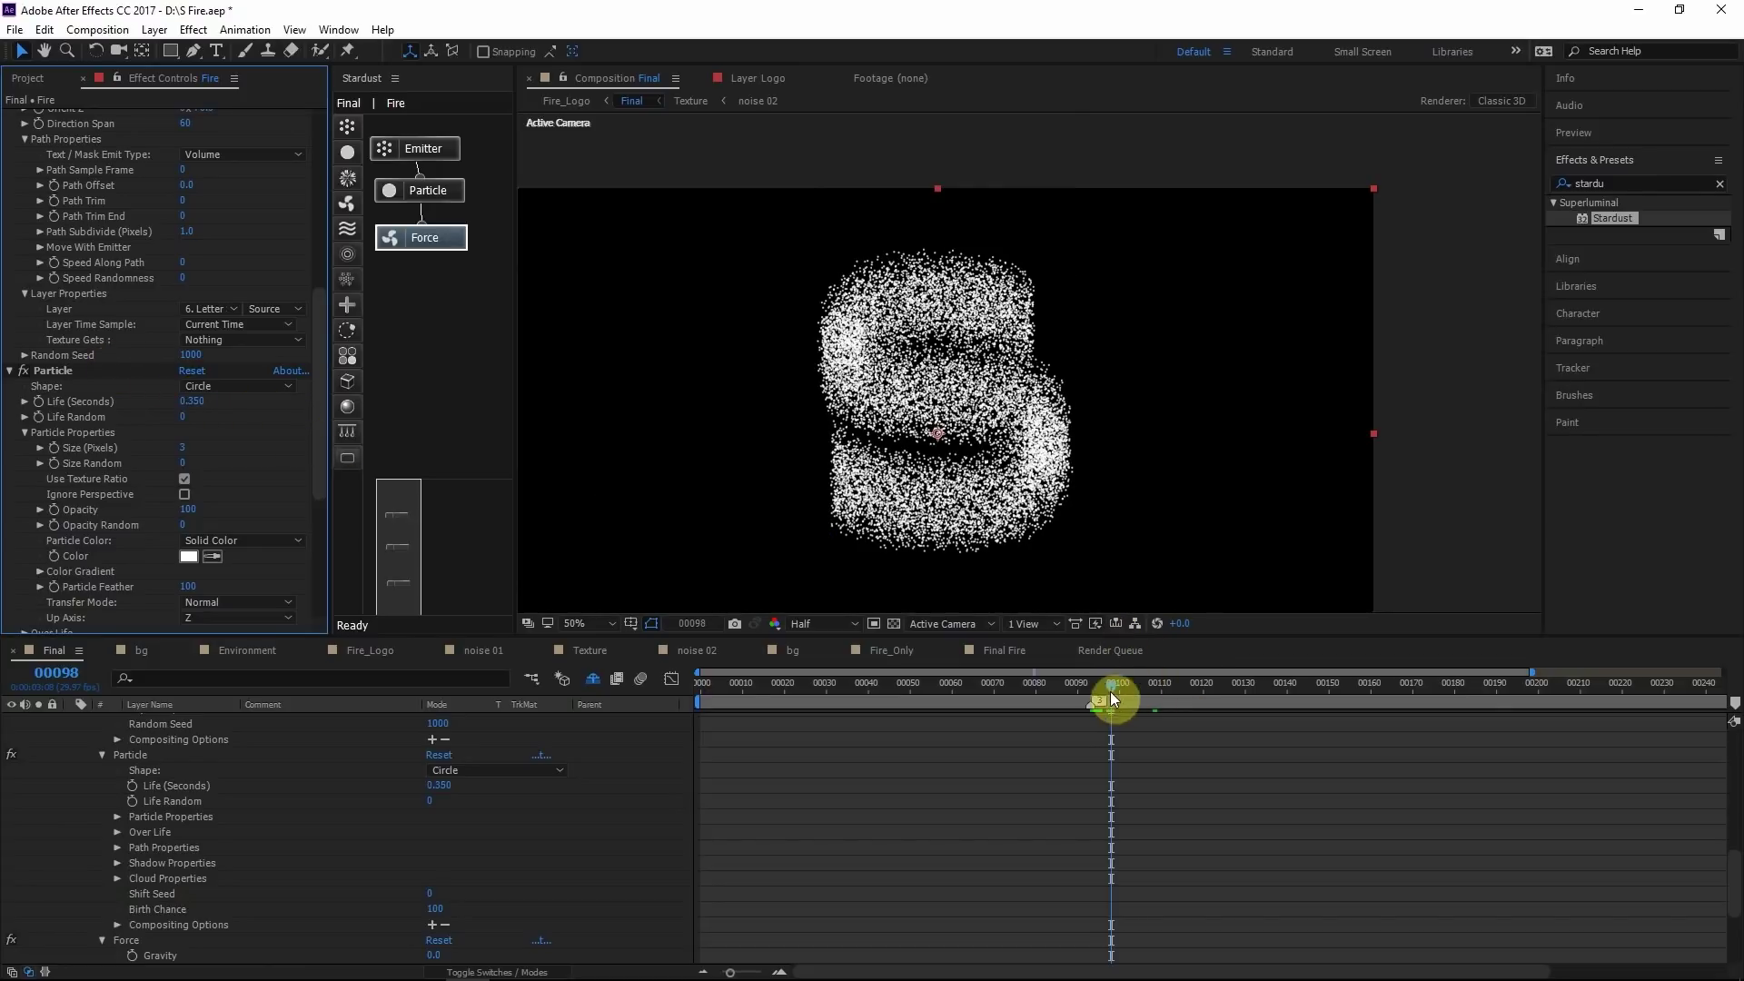
Preview the particle motion from frame 54 and scrub to frame 71 to examine the rising S shape
{"action": "left_click_drag", "start_coordinate": [1096, 692], "coordinate": [921, 672]}
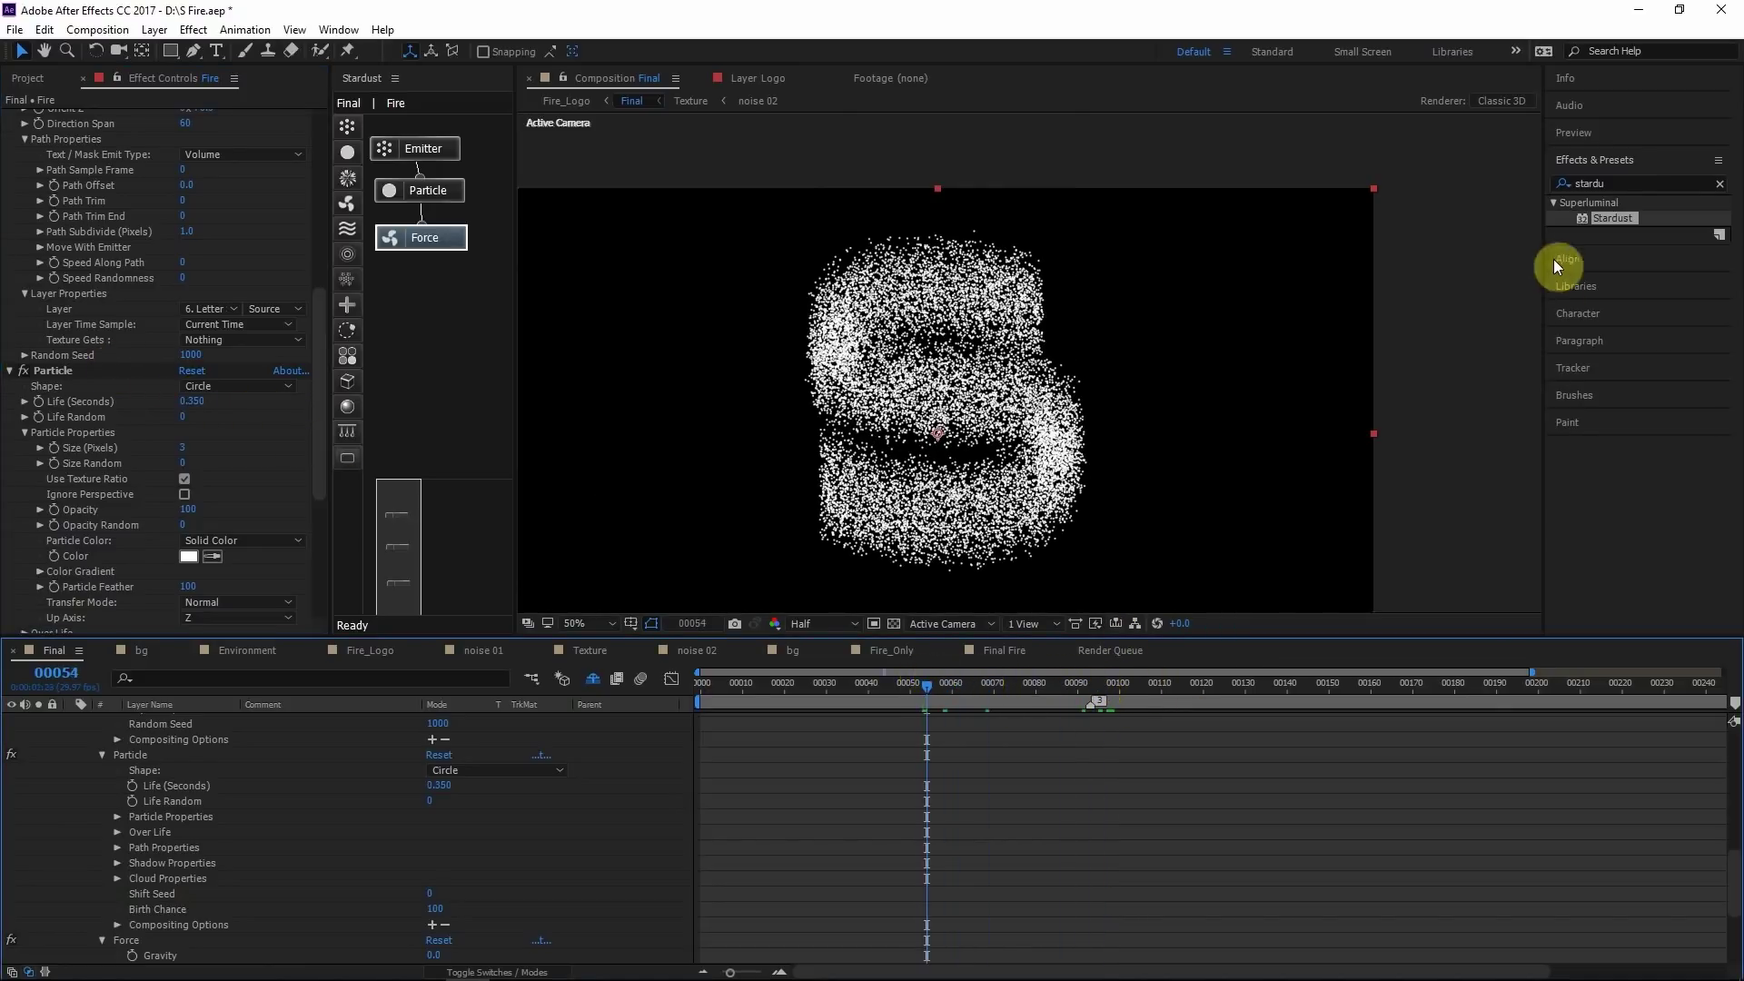
{"action": "left_click", "coordinate": [1572, 133]}
{"action": "left_click", "coordinate": [1632, 157]}
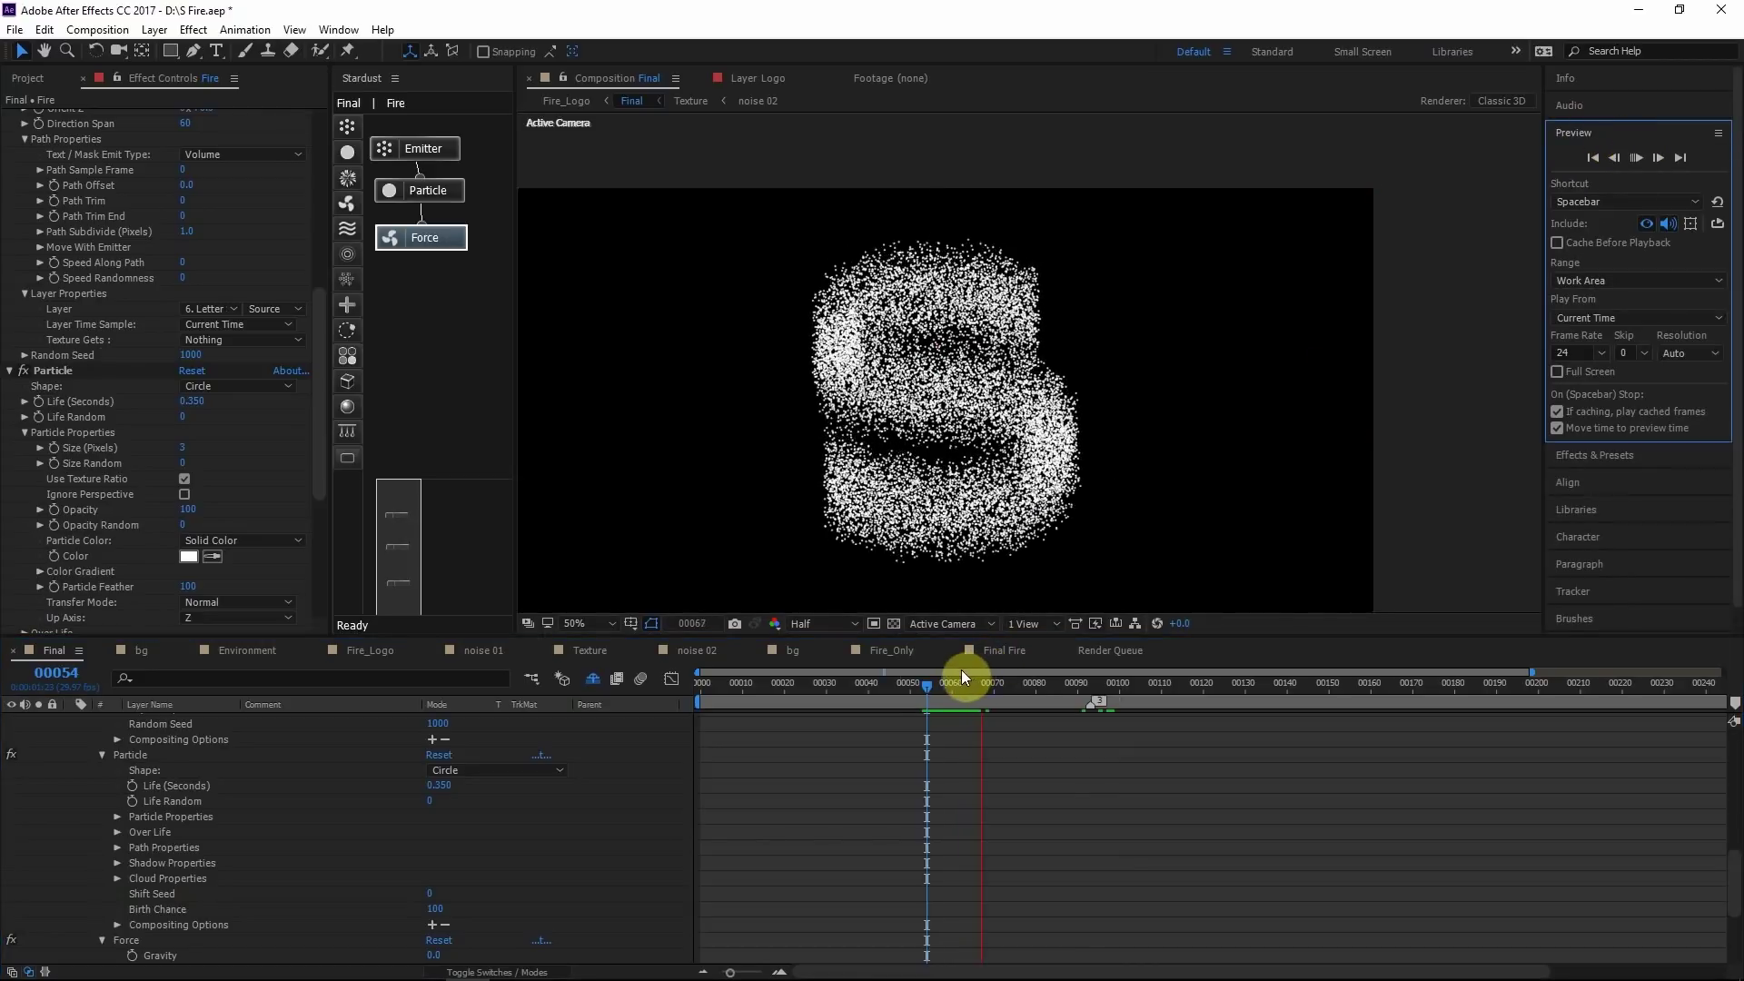
{"action": "left_click_drag", "start_coordinate": [937, 692], "coordinate": [953, 692]}
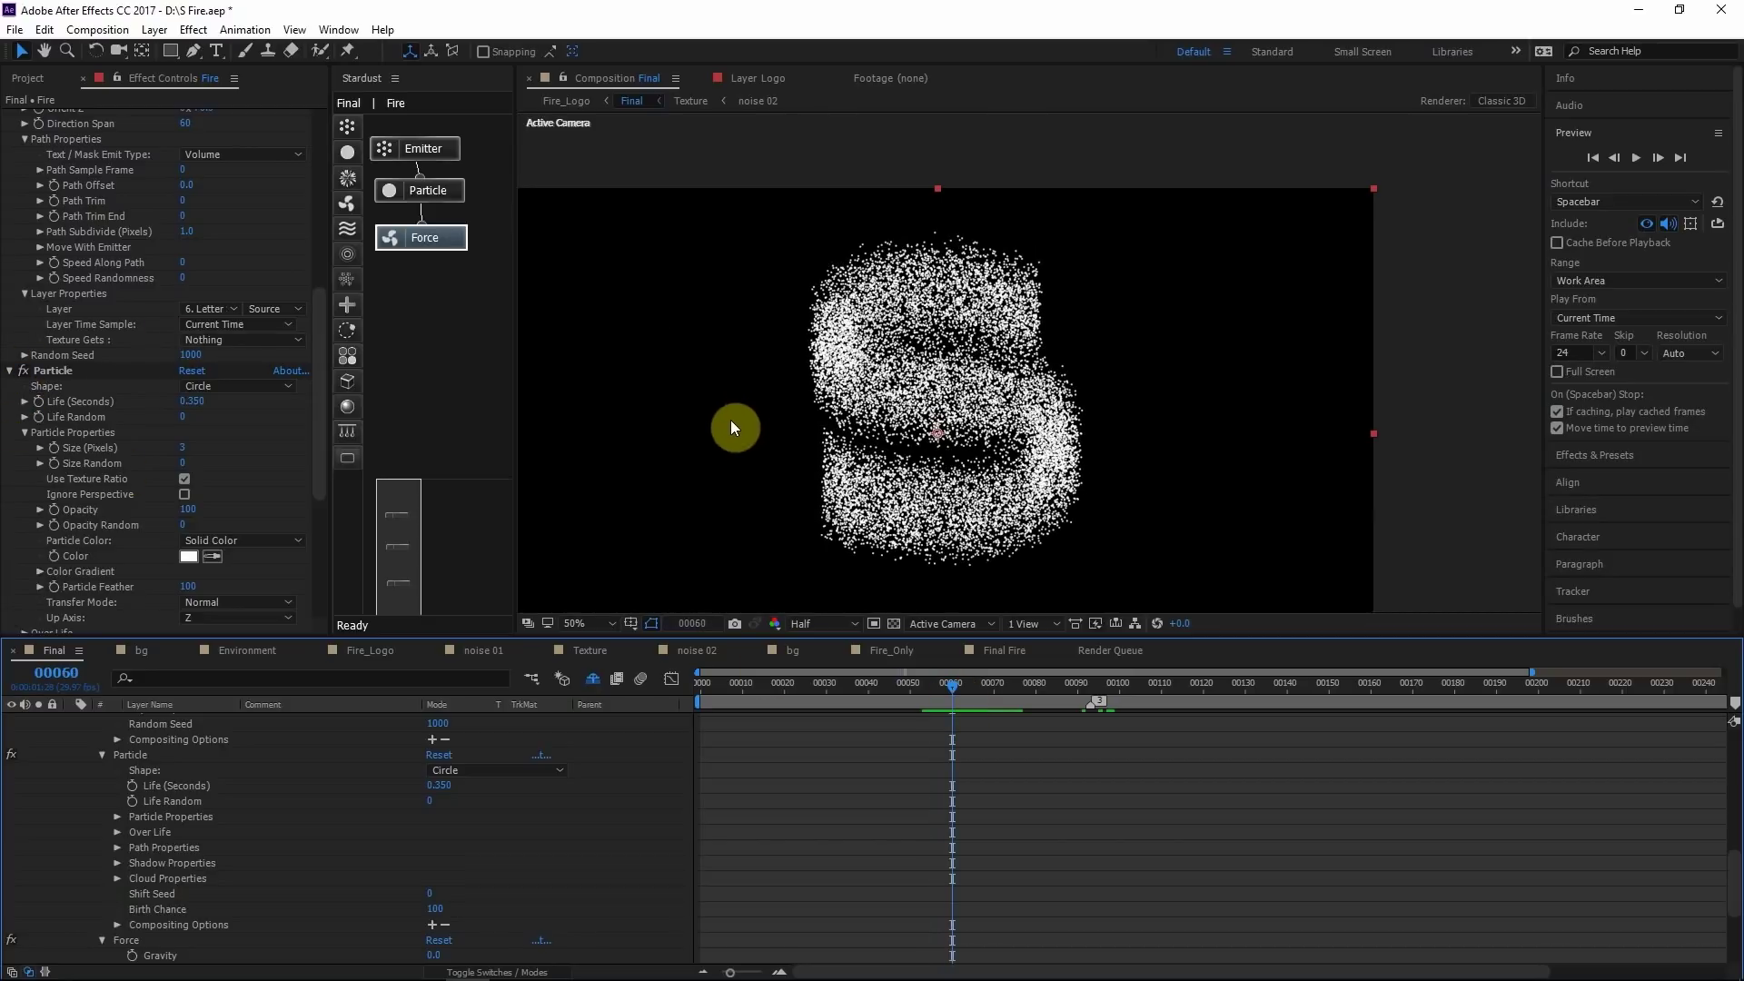
{"action": "left_click", "coordinate": [124, 416]}
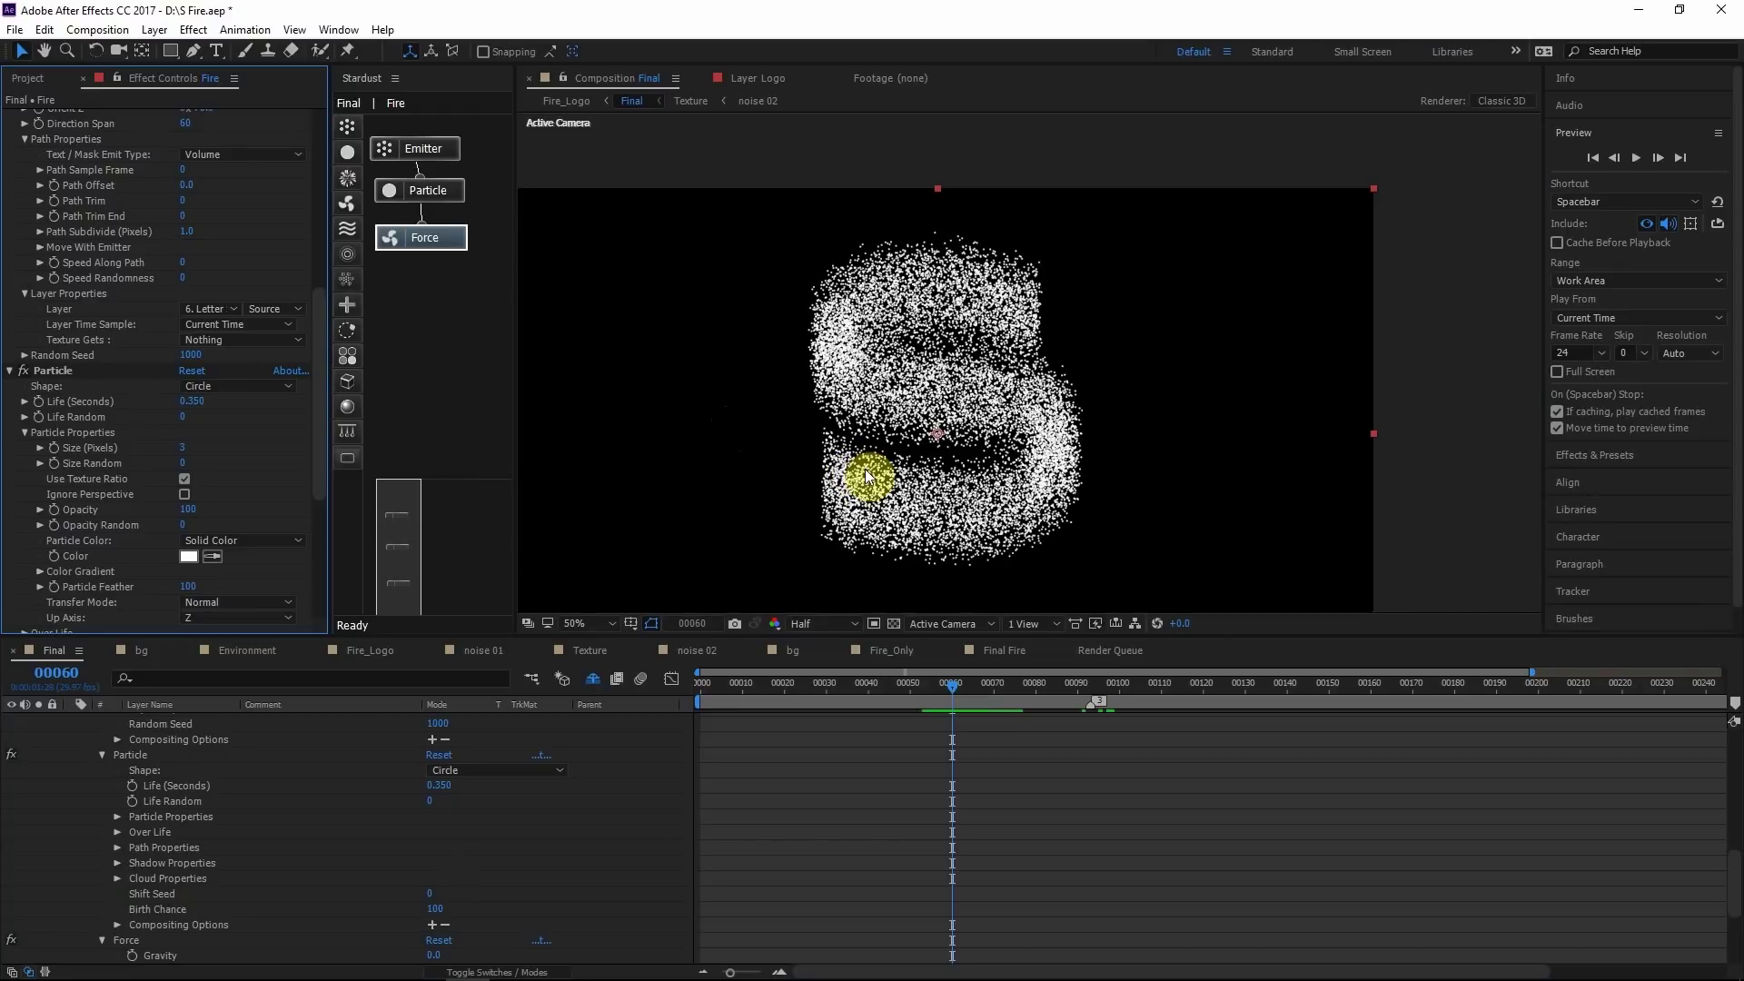
{"action": "left_click_drag", "start_coordinate": [923, 674], "coordinate": [998, 674]}
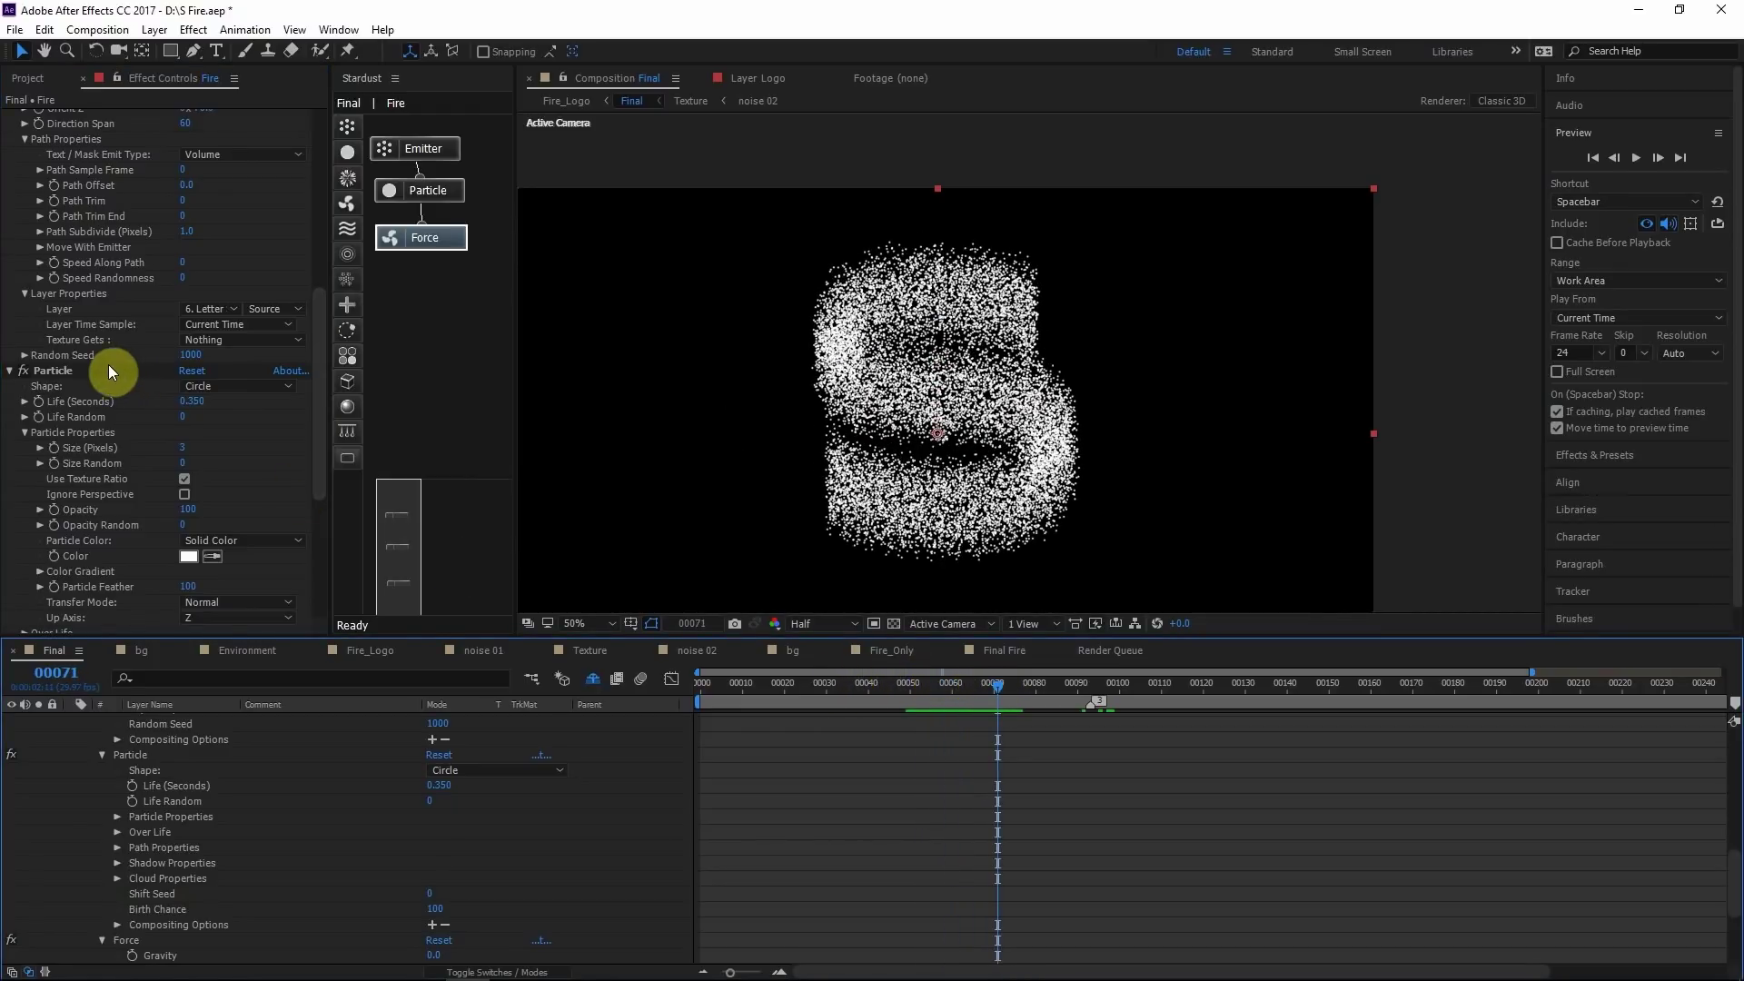
Set the emitter's particles per second to 1000000 and inspect the denser particles at 100% magnification on frame 72
{"action": "scroll", "coordinate": [109, 363], "scroll_direction": "up", "scroll_amount": 6}
{"action": "scroll", "coordinate": [109, 362], "scroll_direction": "up", "scroll_amount": 3}
{"action": "left_click", "coordinate": [199, 310]}
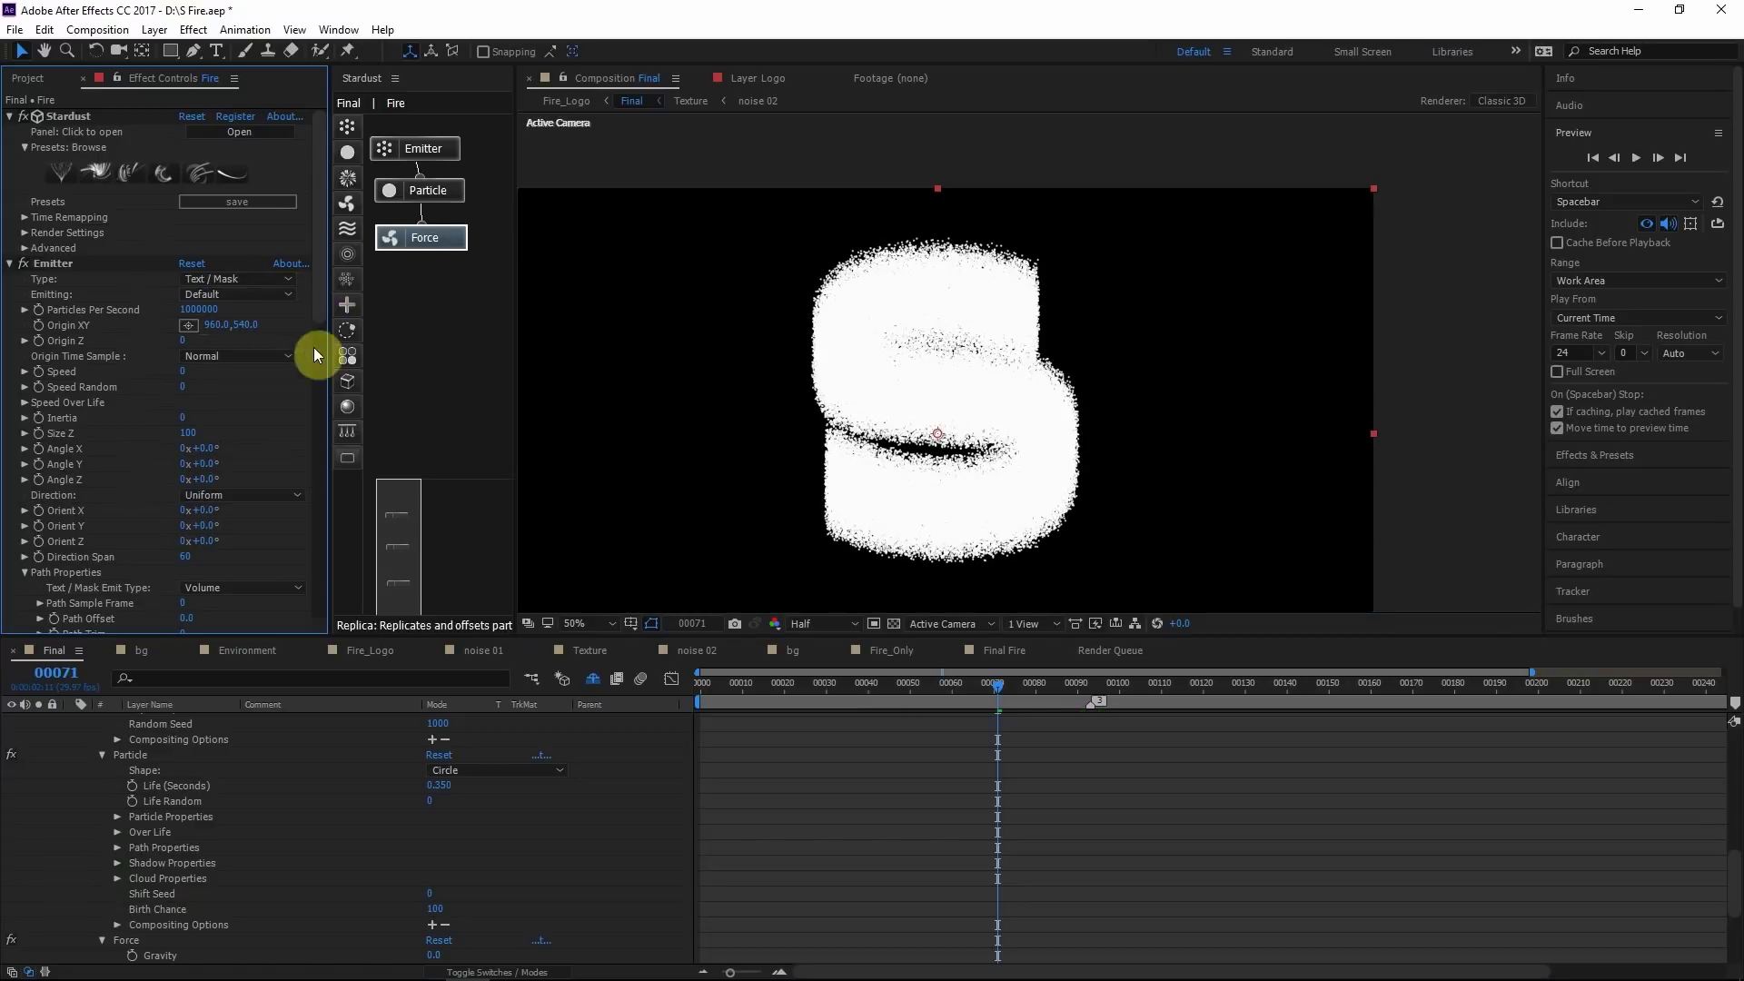
{"action": "left_click_drag", "start_coordinate": [323, 274], "coordinate": [324, 313]}
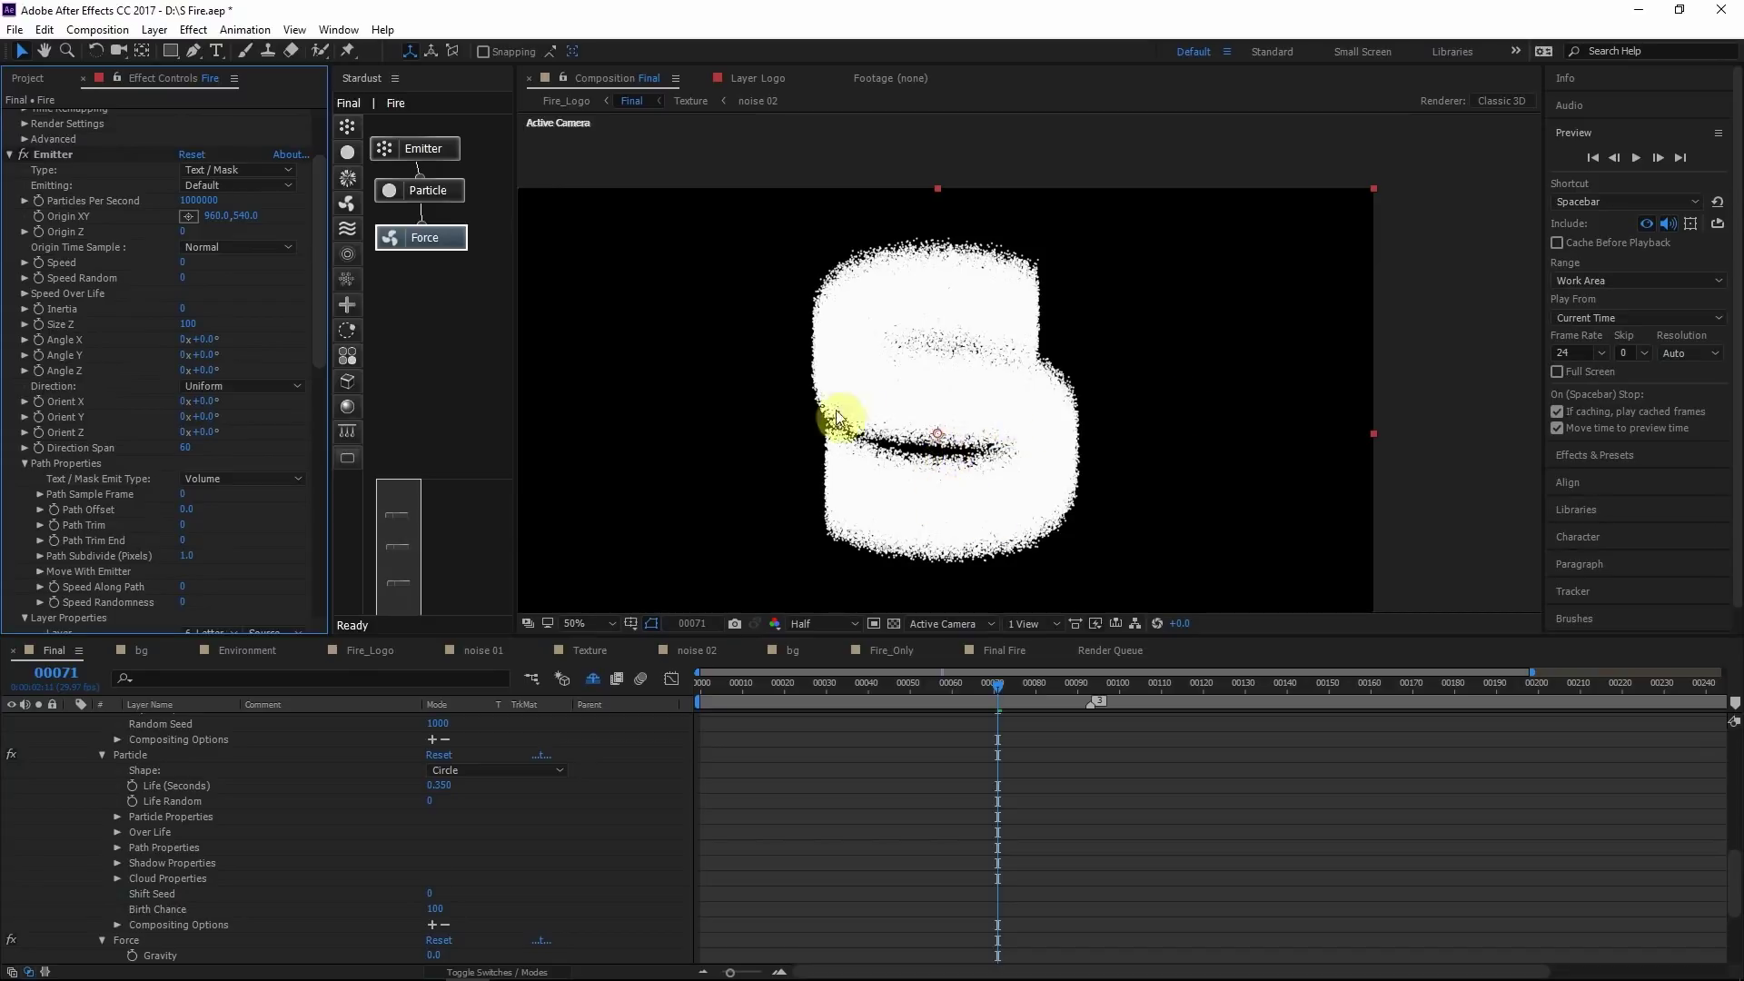
{"action": "scroll", "coordinate": [935, 327], "scroll_direction": "up", "scroll_amount": 2}
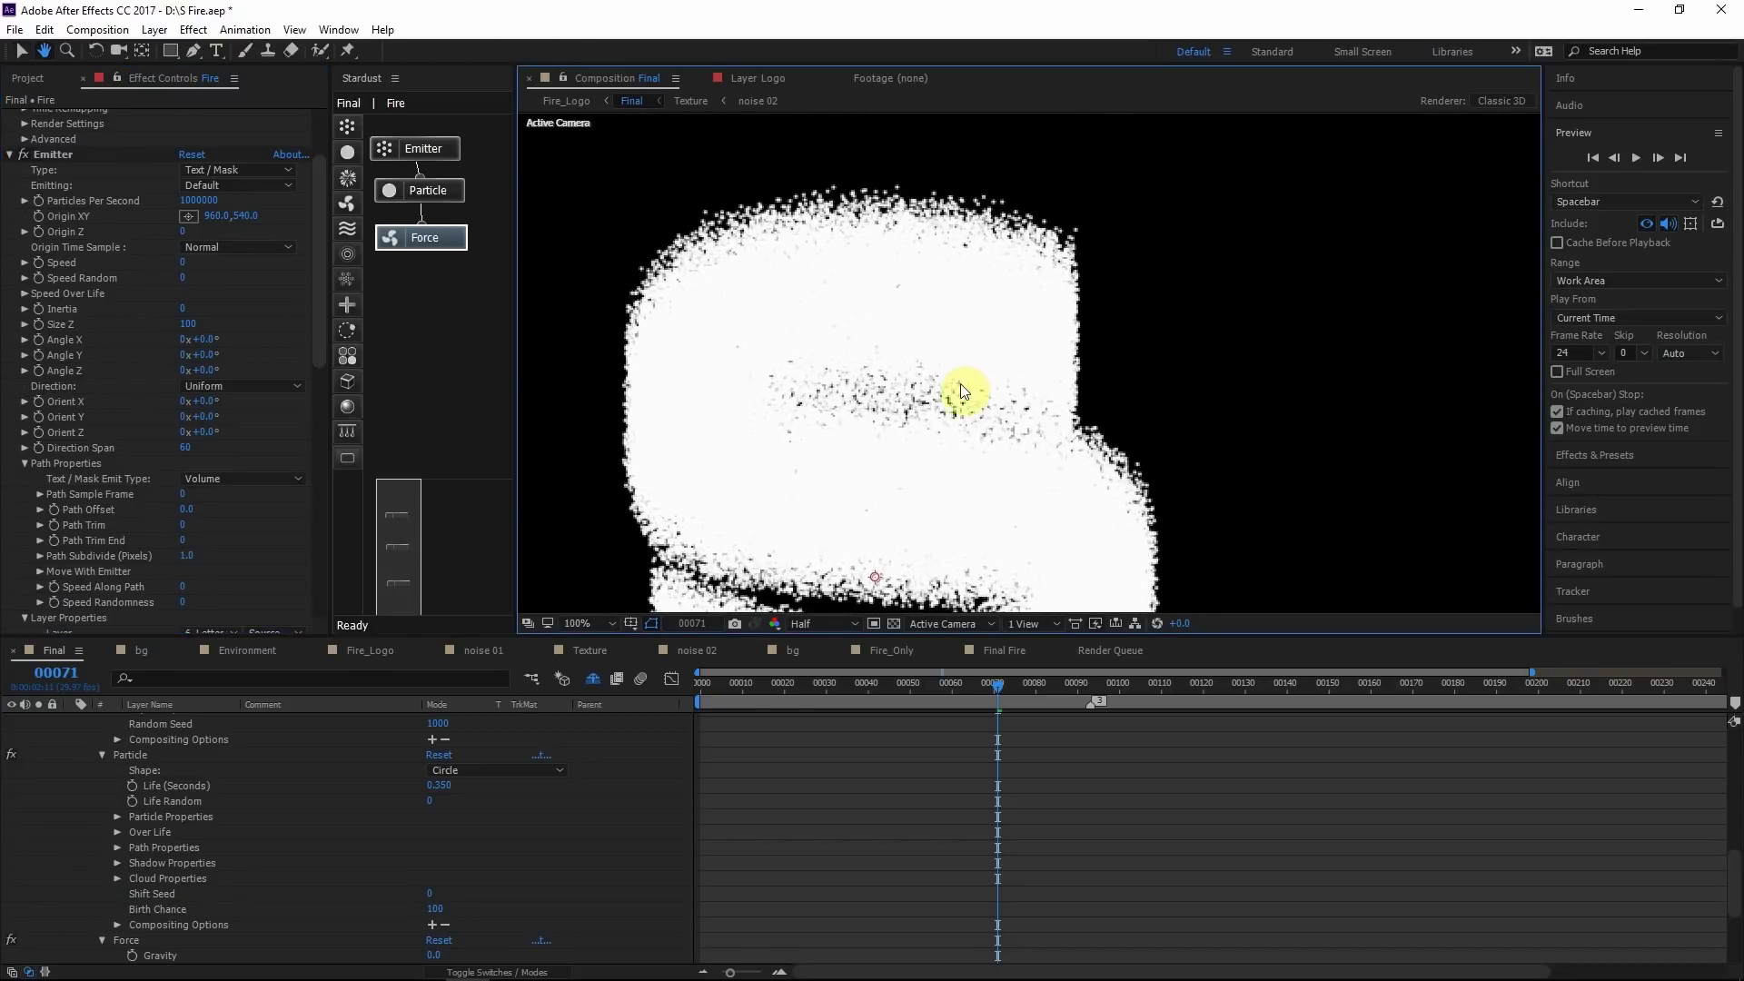
{"action": "left_click", "coordinate": [1003, 688]}
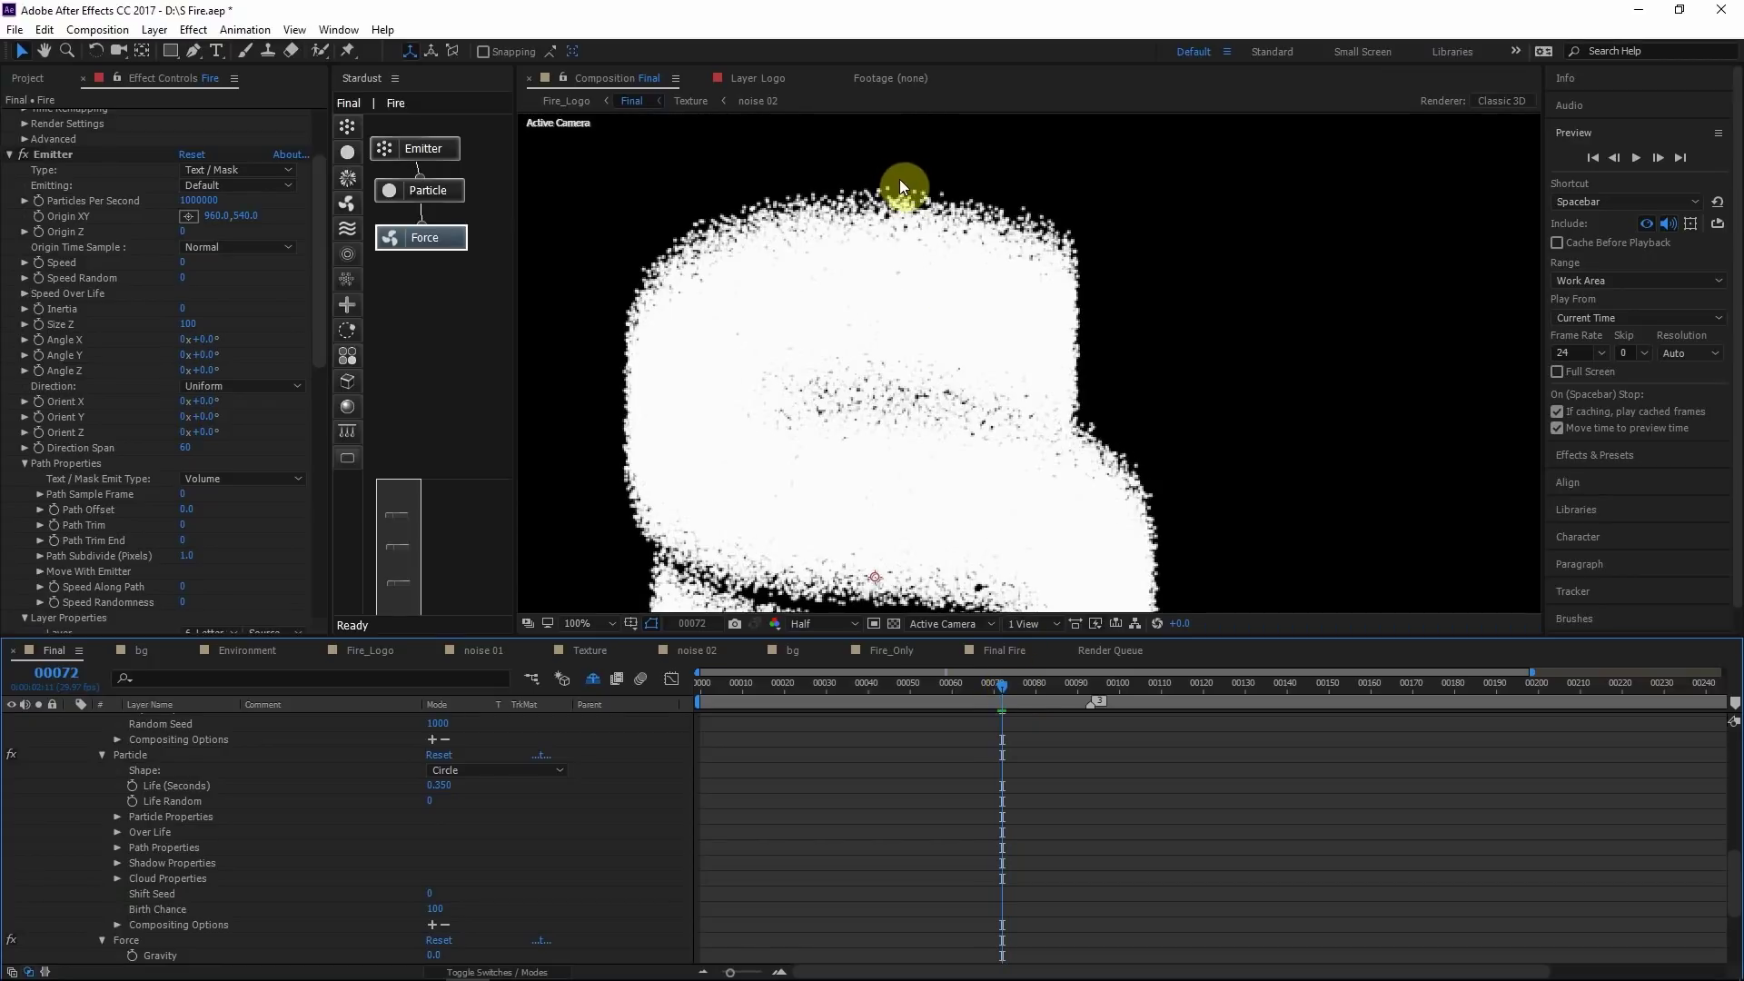
{"action": "scroll", "coordinate": [849, 327], "scroll_direction": "down", "scroll_amount": 2}
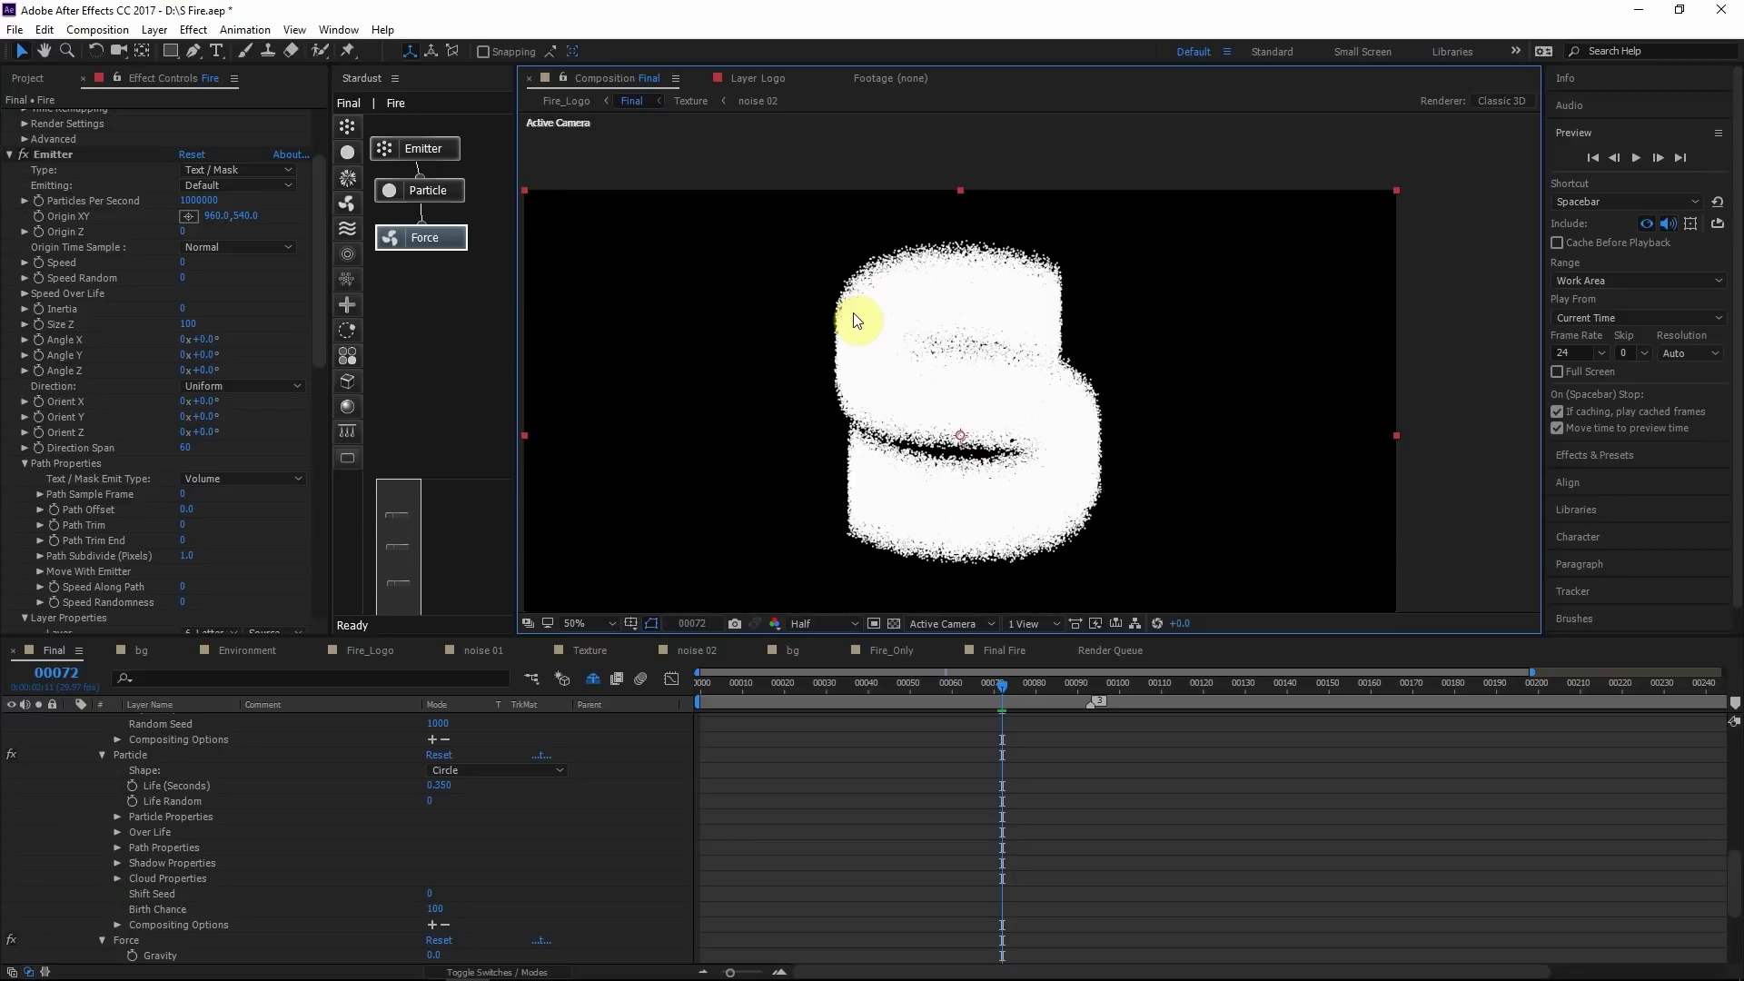
Shape the particle's Opacity over life curve to fall linearly from 1 at birth to 0 at the end of life
{"action": "scroll", "coordinate": [45, 309], "scroll_direction": "up", "scroll_amount": 3}
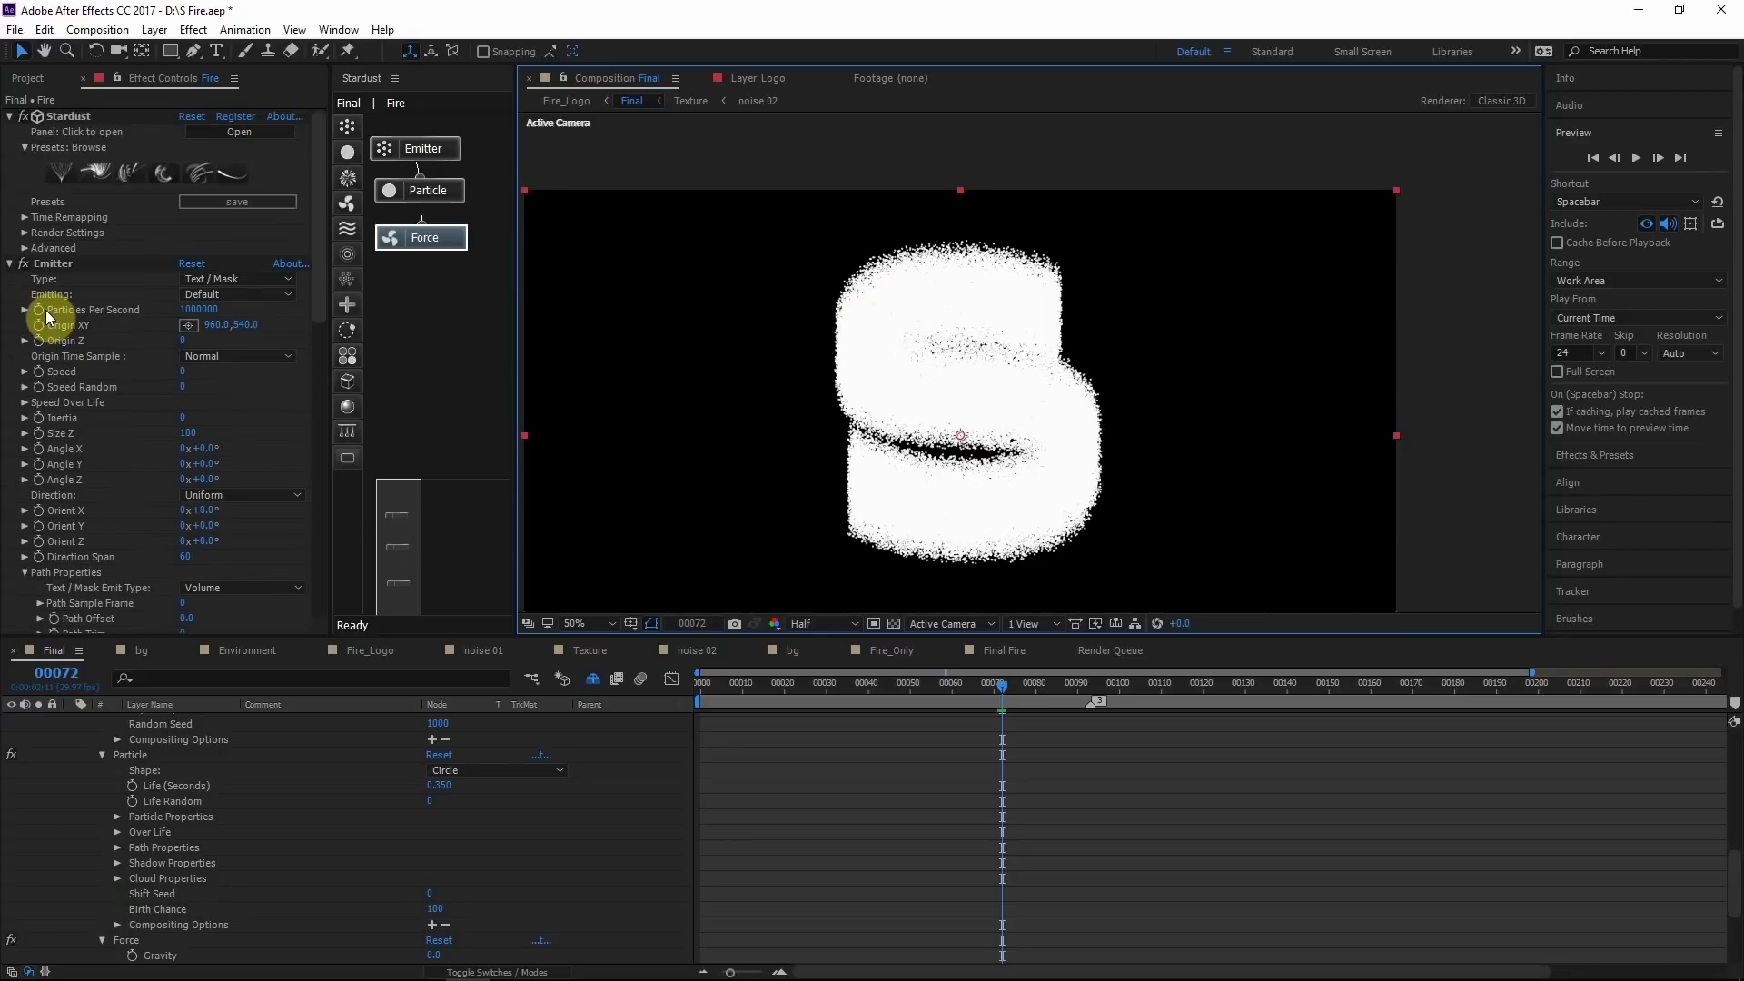
{"action": "left_click", "coordinate": [9, 264]}
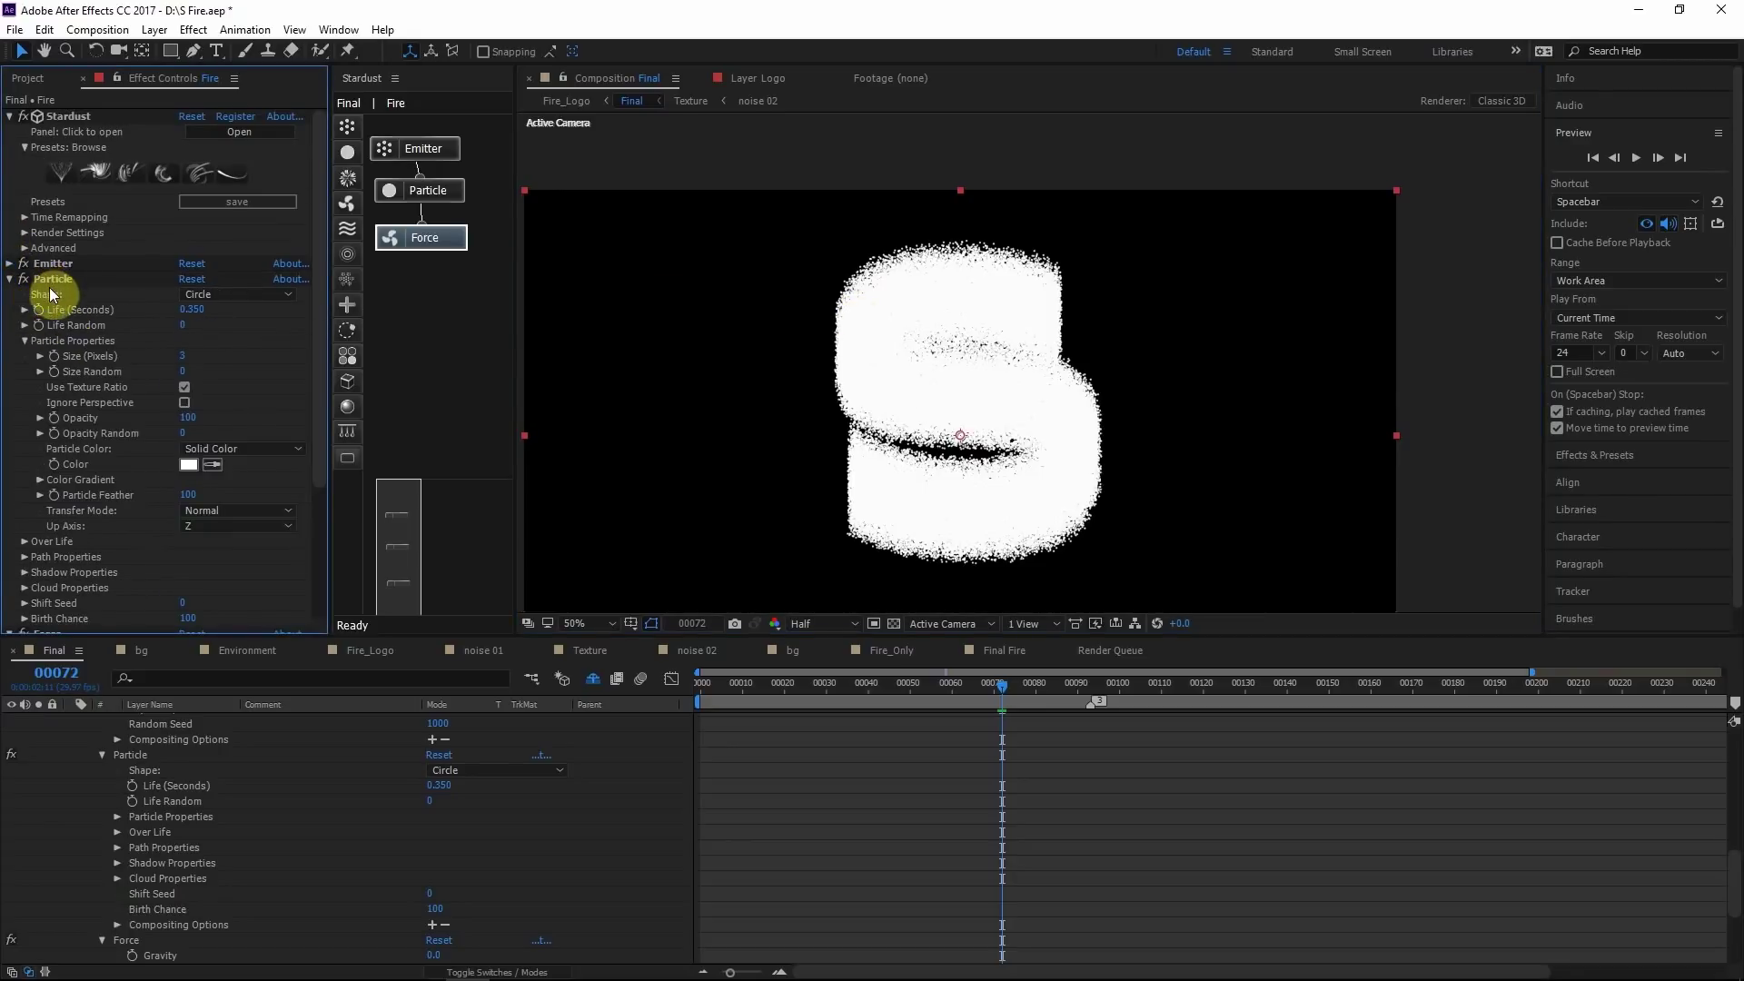
{"action": "scroll", "coordinate": [50, 345], "scroll_direction": "down", "scroll_amount": 2}
{"action": "left_click", "coordinate": [25, 459]}
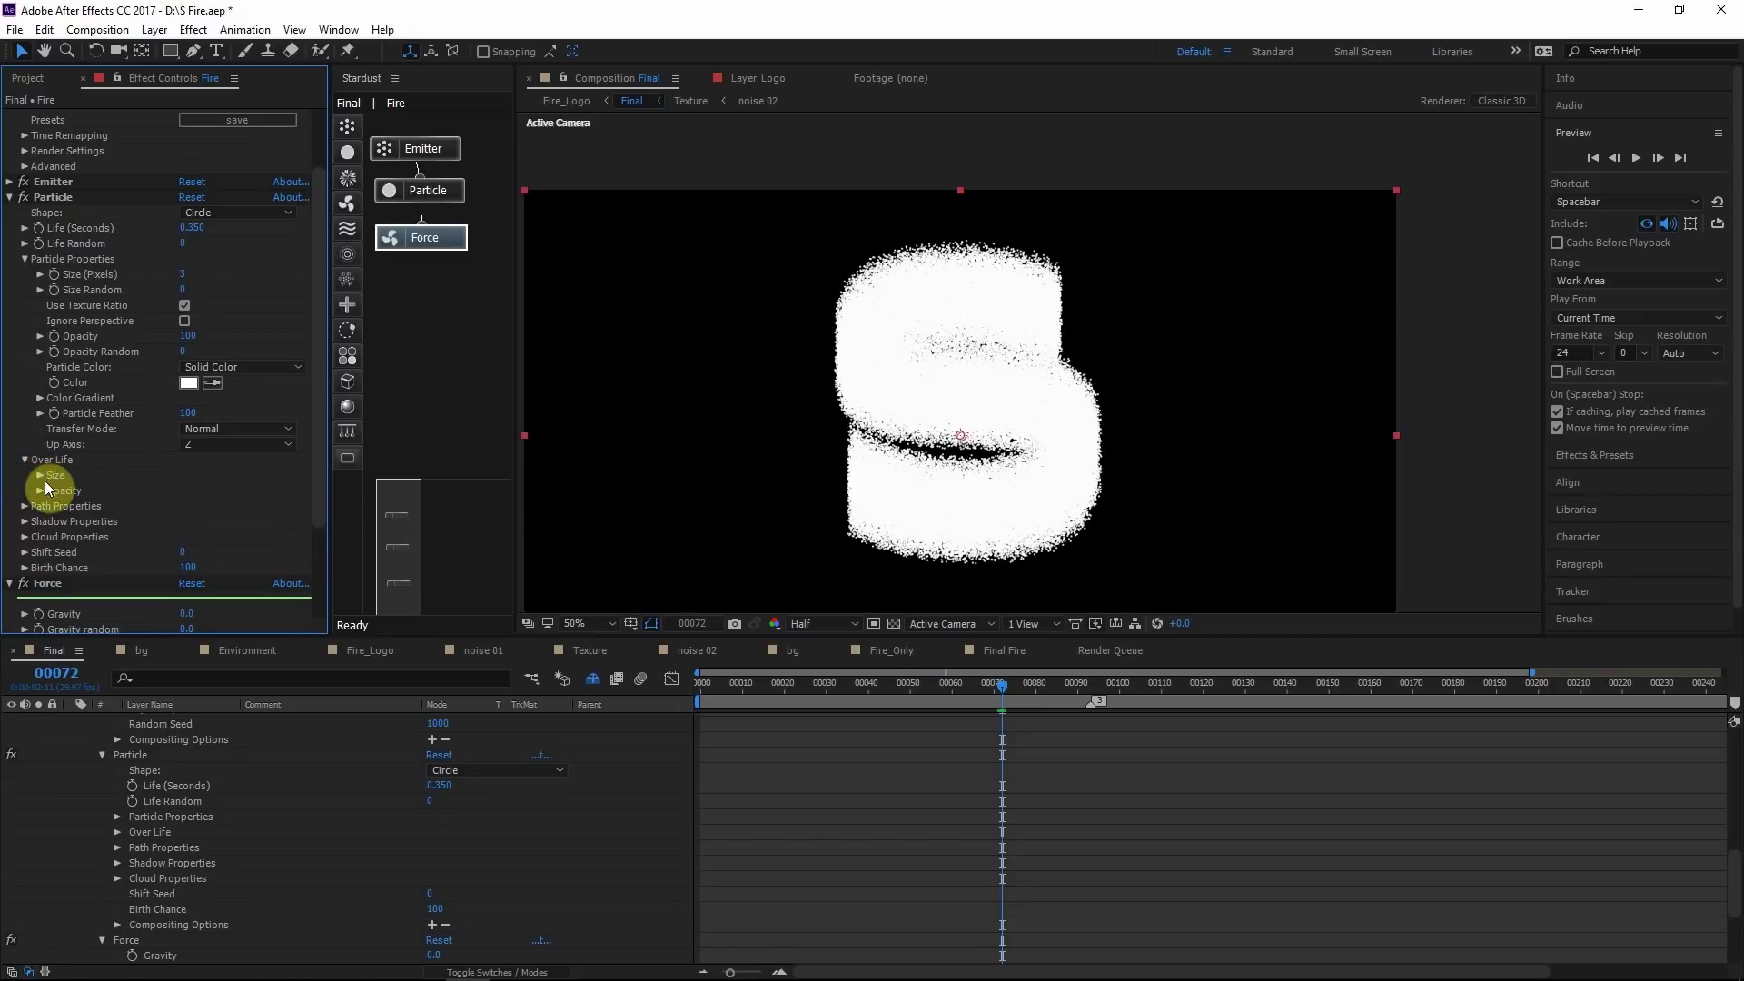
{"action": "left_click", "coordinate": [40, 491]}
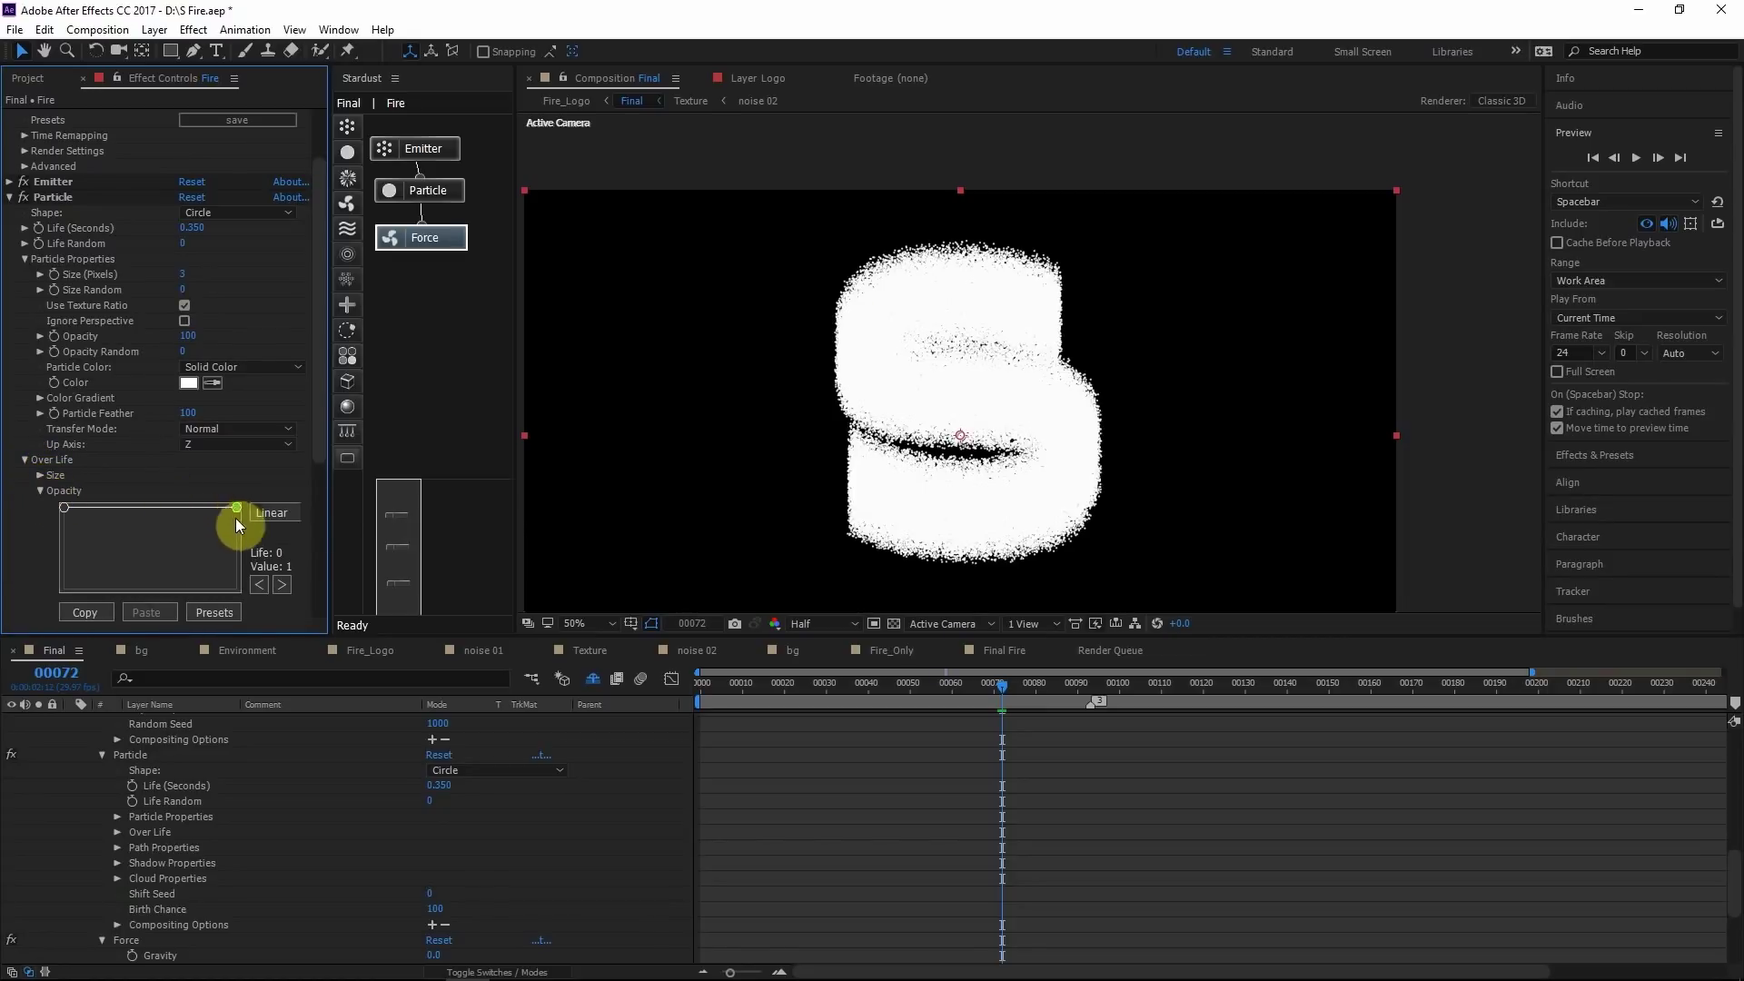
{"action": "left_click_drag", "start_coordinate": [236, 509], "coordinate": [254, 614]}
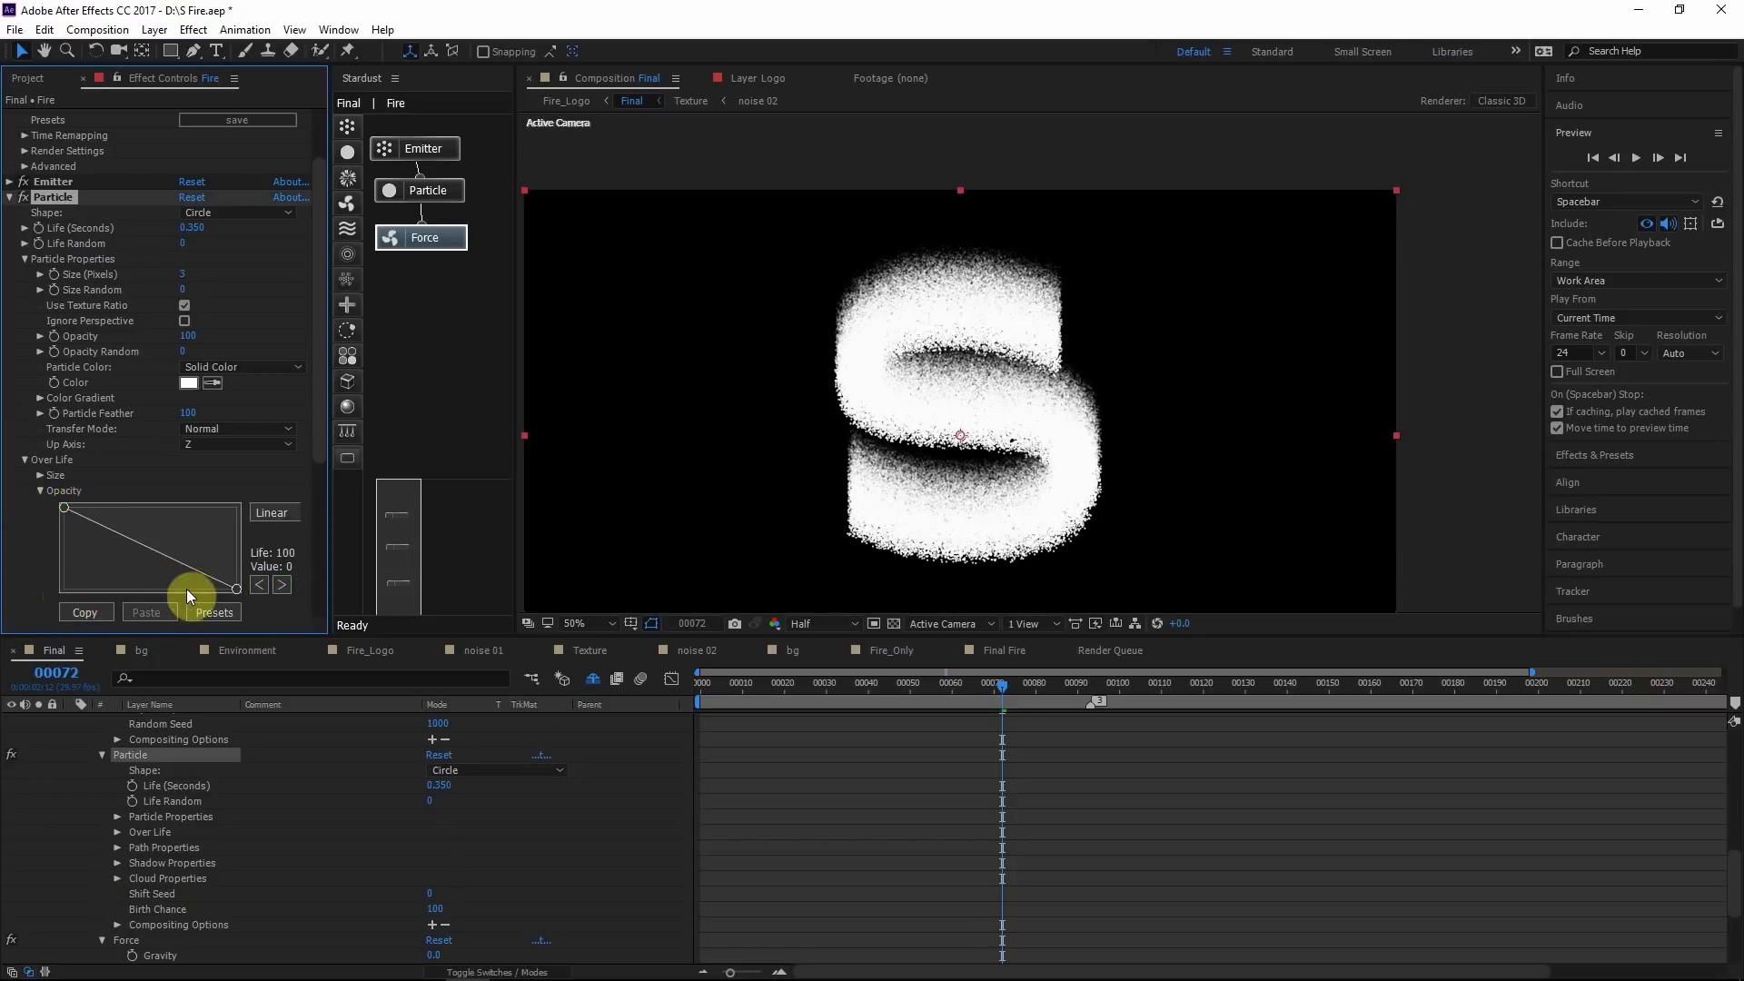
{"action": "scroll", "coordinate": [986, 448], "scroll_direction": "up", "scroll_amount": 1}
{"action": "left_click_drag", "start_coordinate": [986, 454], "coordinate": [992, 412]}
{"action": "scroll", "coordinate": [842, 263], "scroll_direction": "down", "scroll_amount": 1}
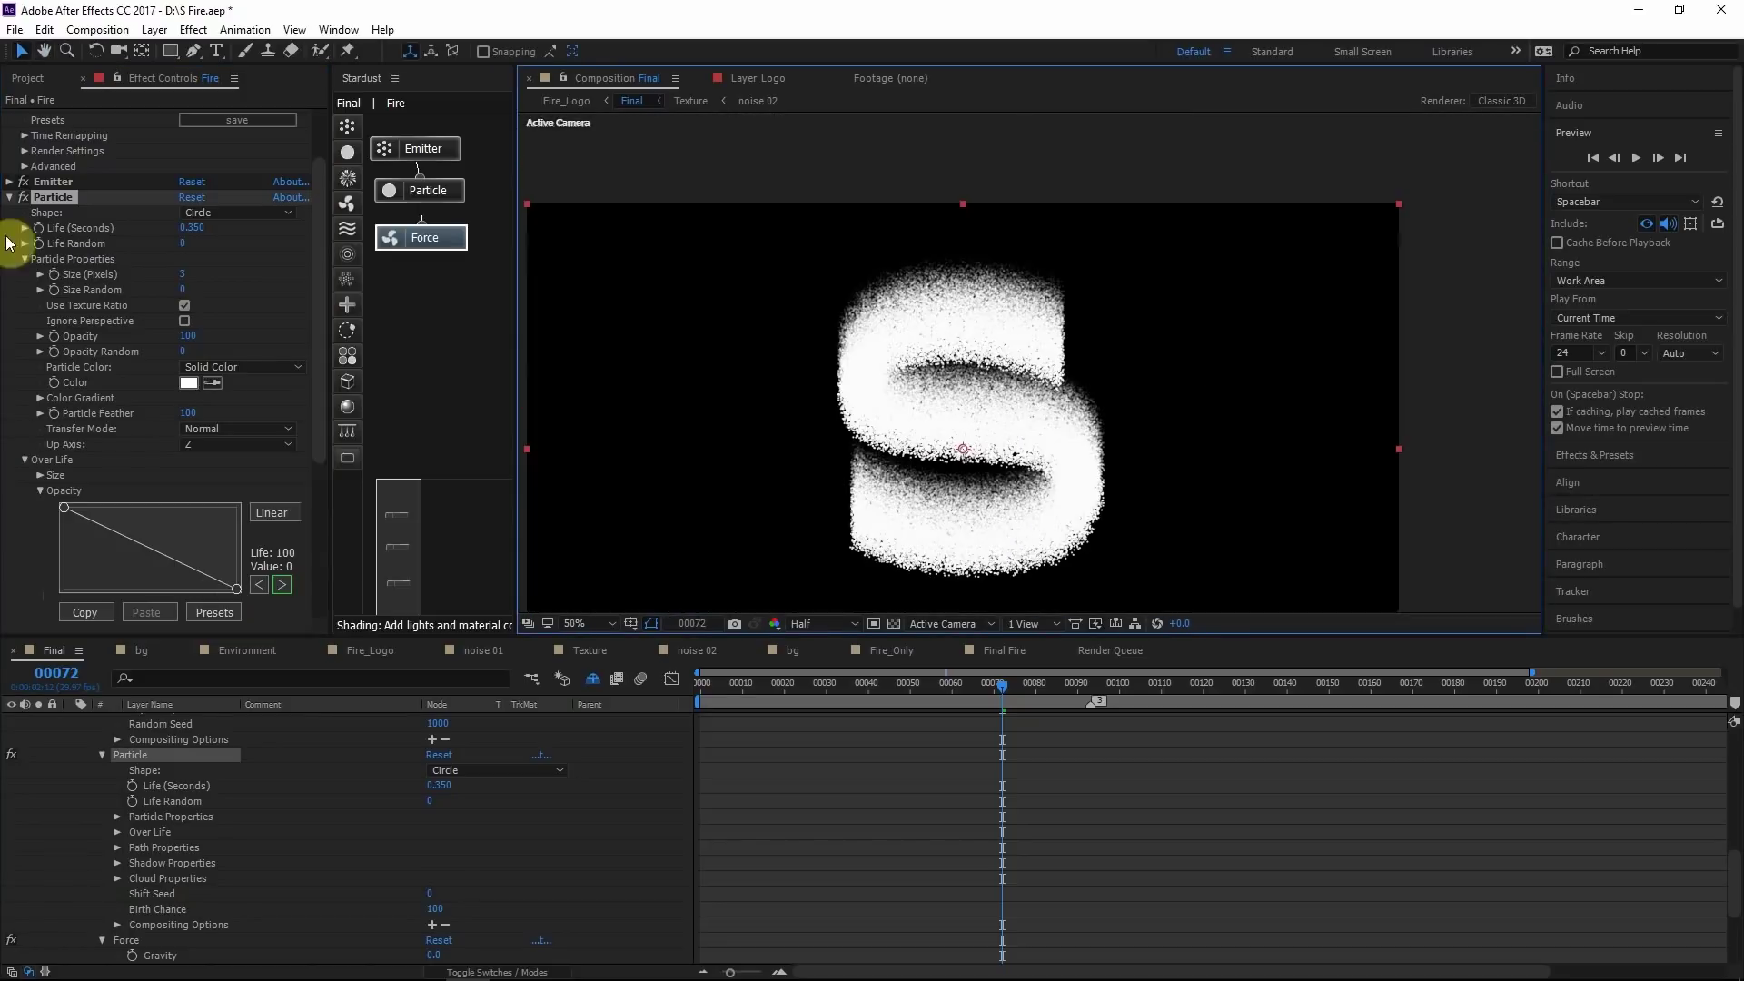
{"action": "left_click", "coordinate": [41, 489]}
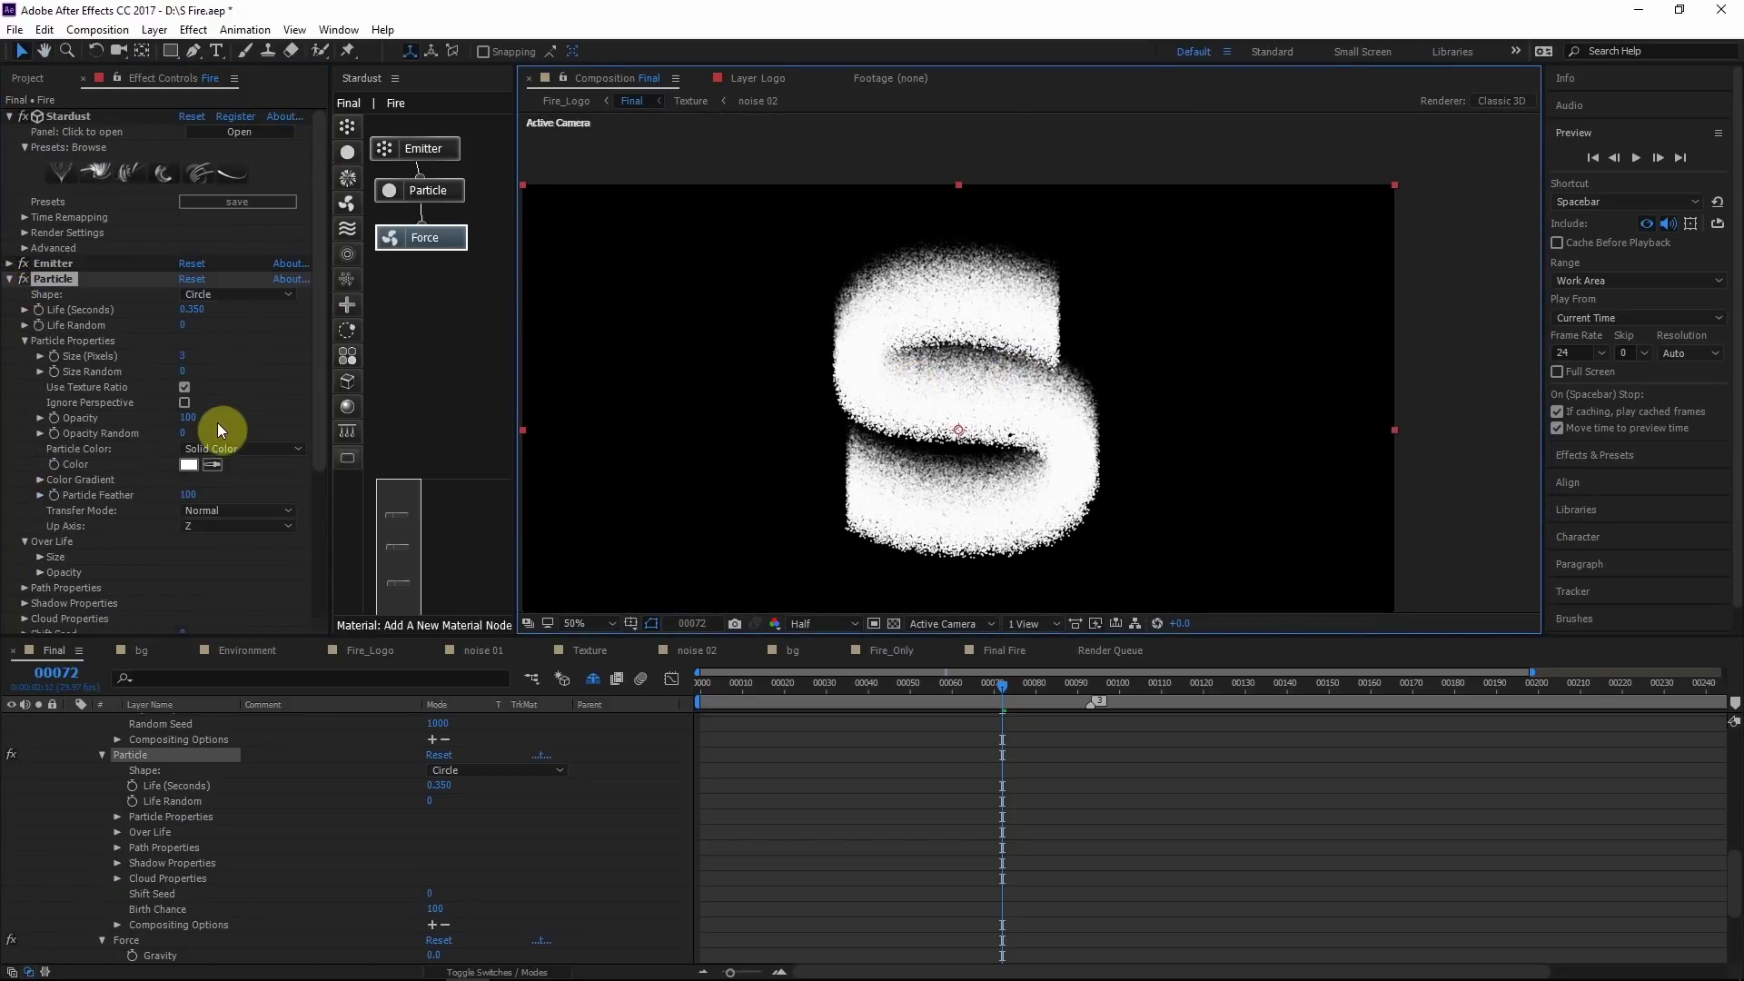
Set the particle opacity to 40 and step through frames 73 to 75 to check the S
{"action": "left_click", "coordinate": [188, 418]}
{"action": "type", "text": "40"}
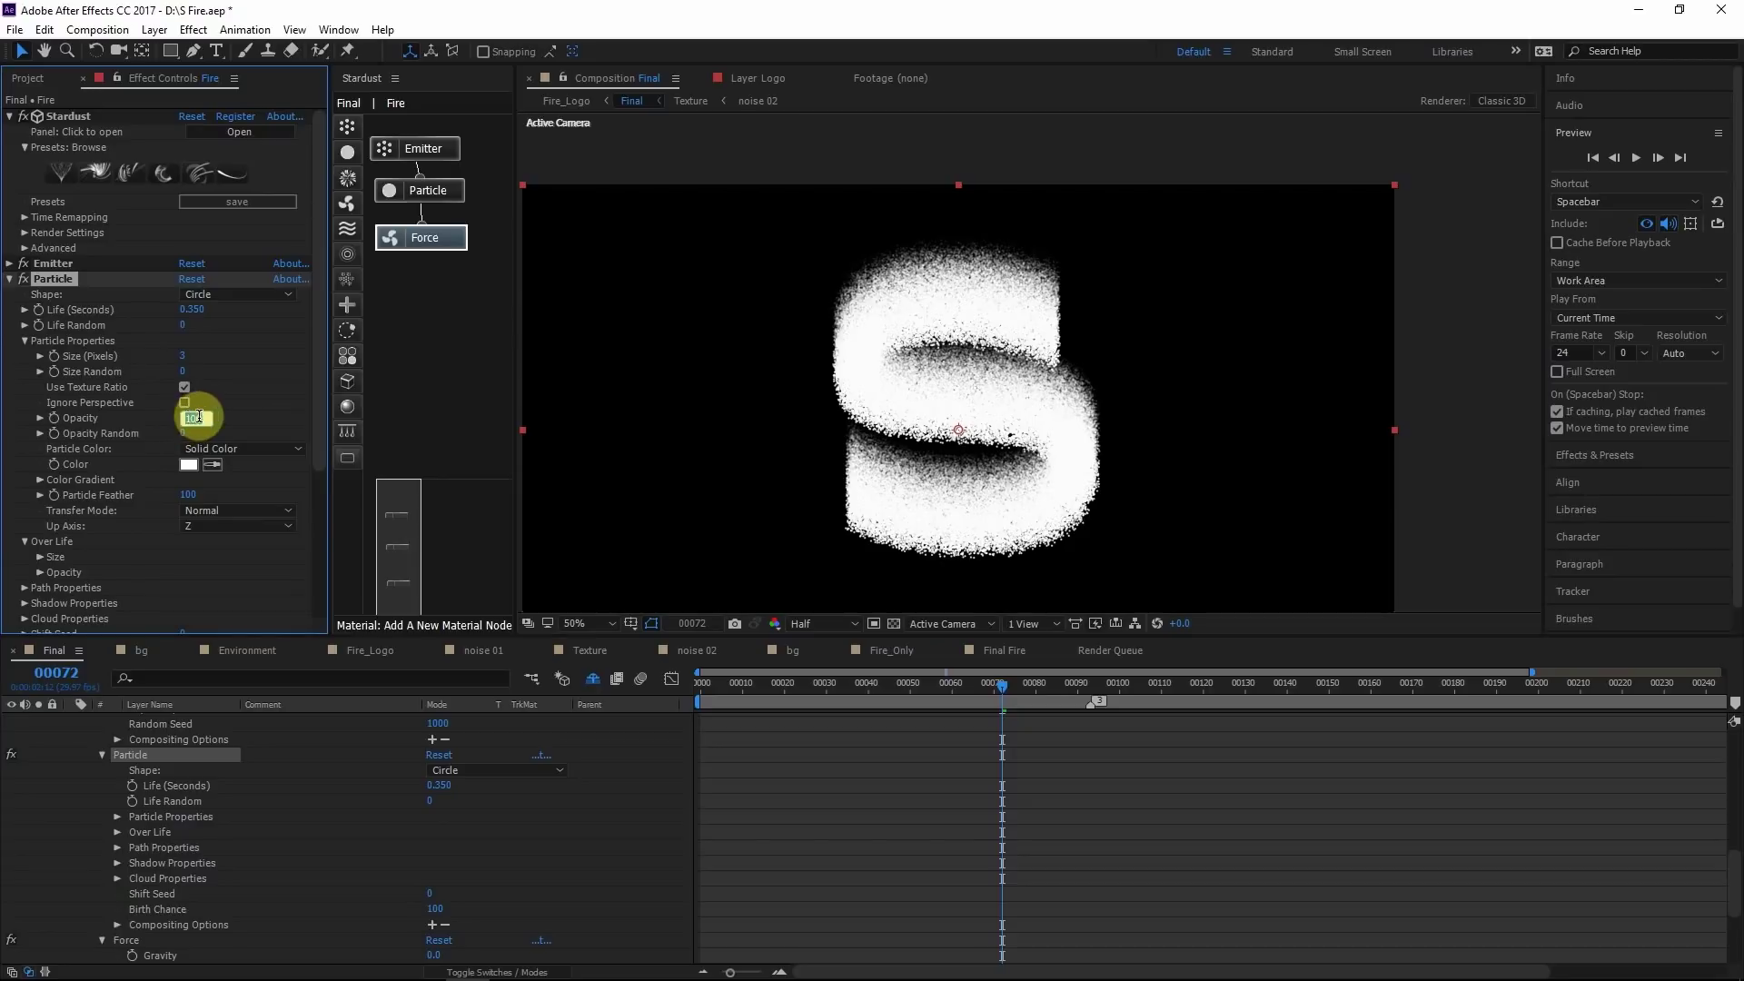
{"action": "left_click", "coordinate": [246, 424]}
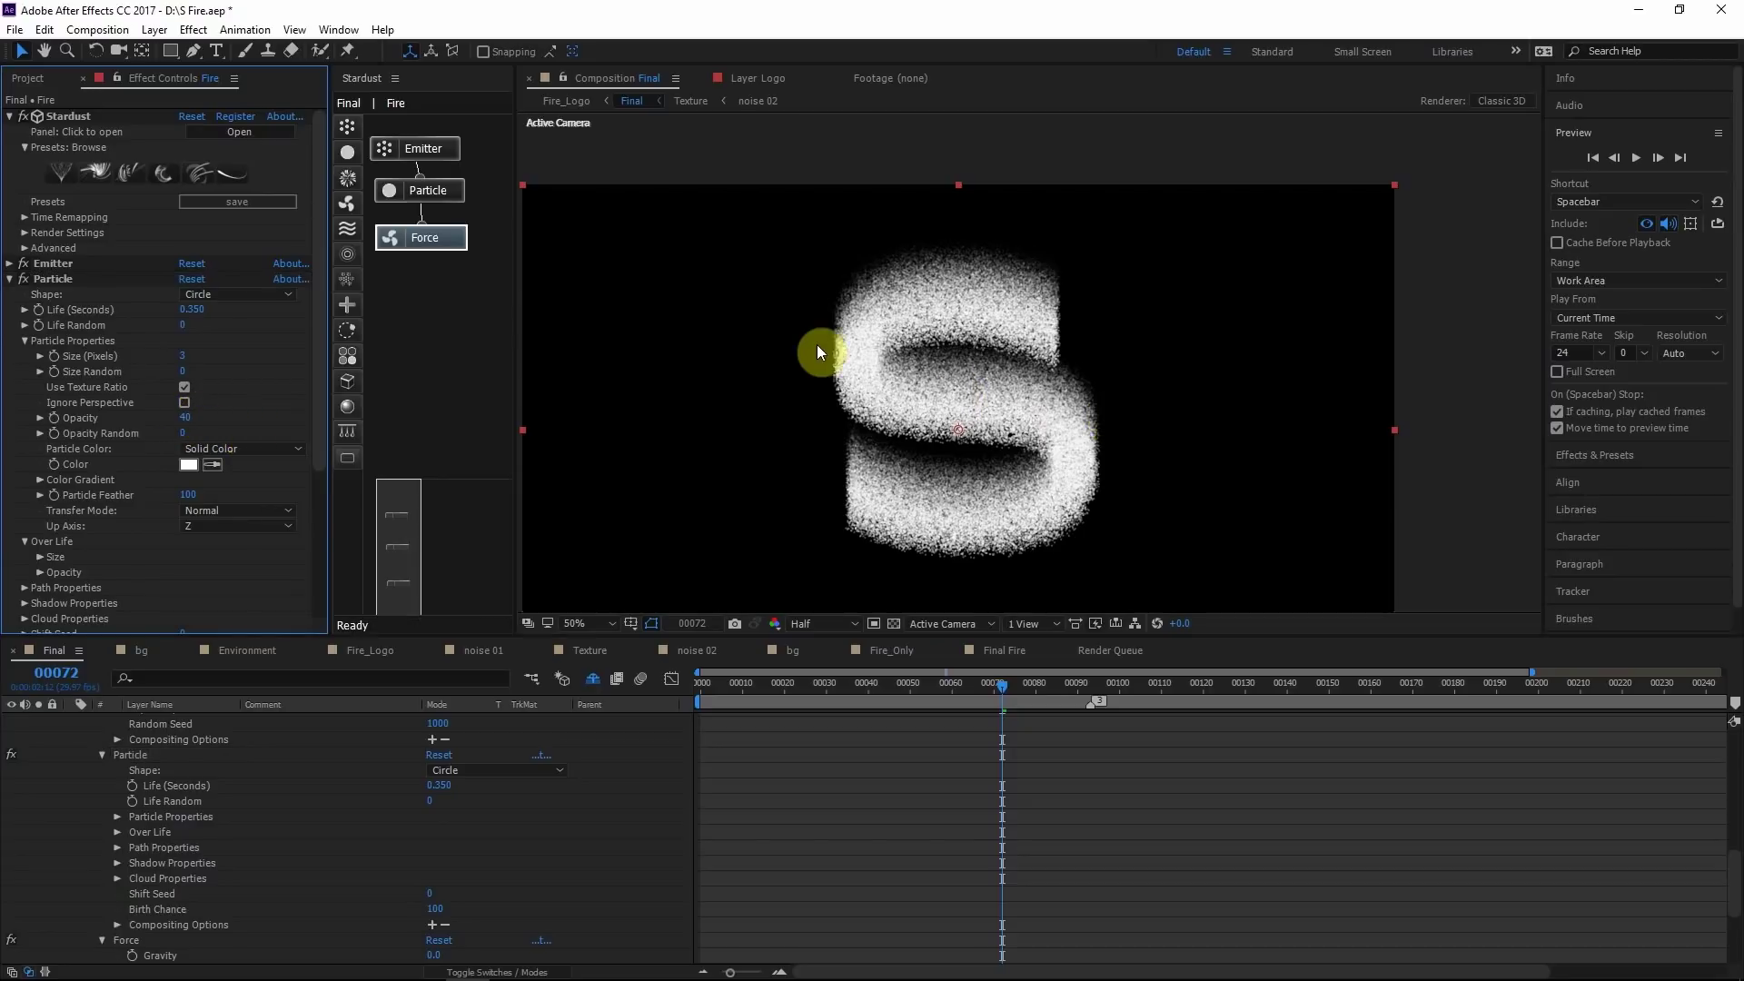
{"action": "scroll", "coordinate": [947, 413], "scroll_direction": "up", "scroll_amount": 2}
{"action": "scroll", "coordinate": [946, 400], "scroll_direction": "down", "scroll_amount": 2}
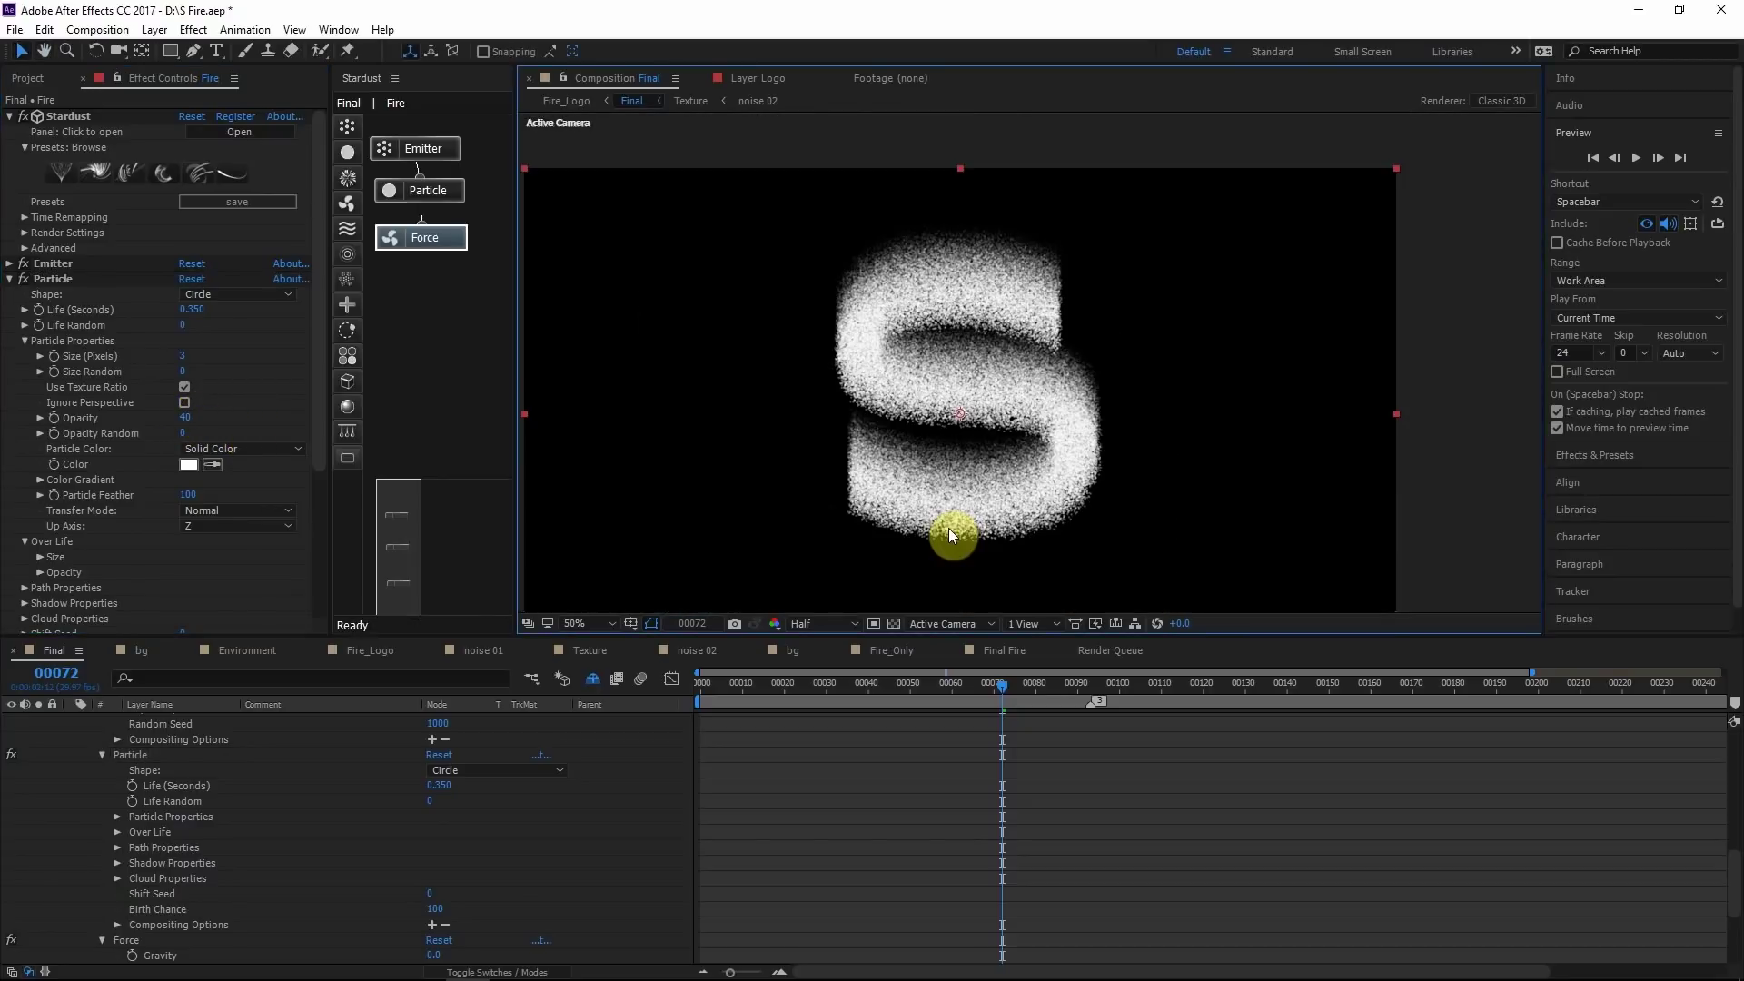
{"action": "left_click", "coordinate": [1007, 688]}
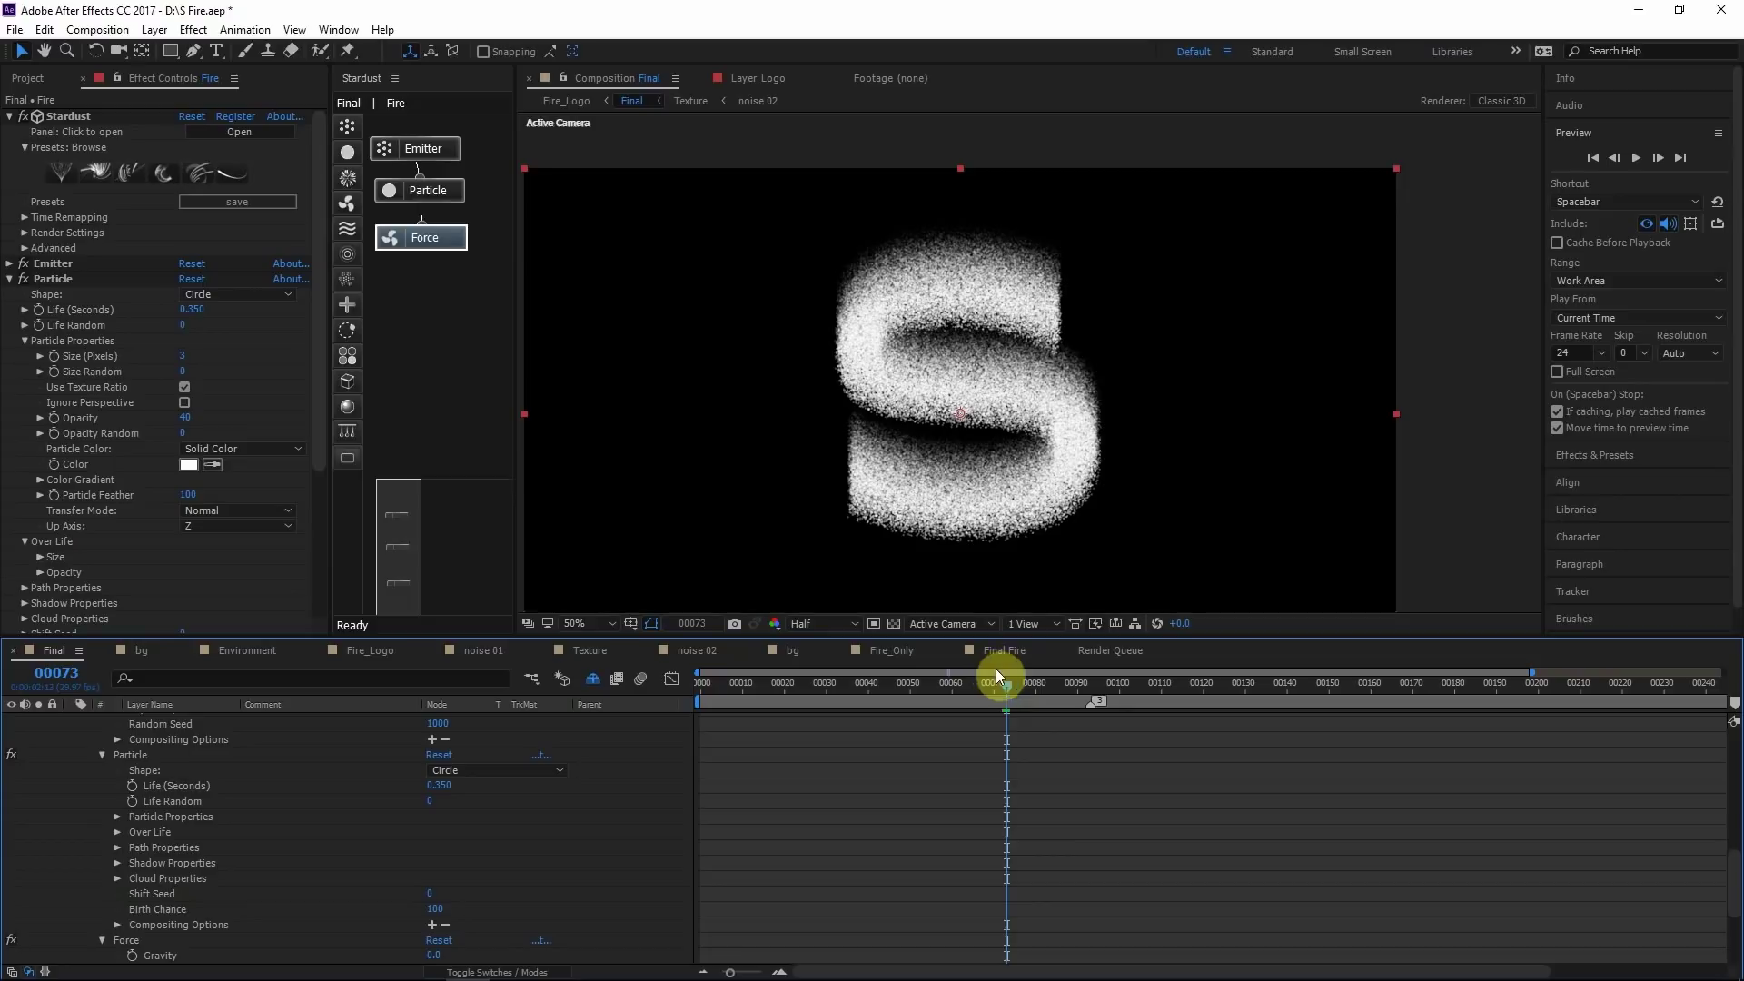
{"action": "key", "text": "Page_Down"}
{"action": "key", "text": "Page_Down"}
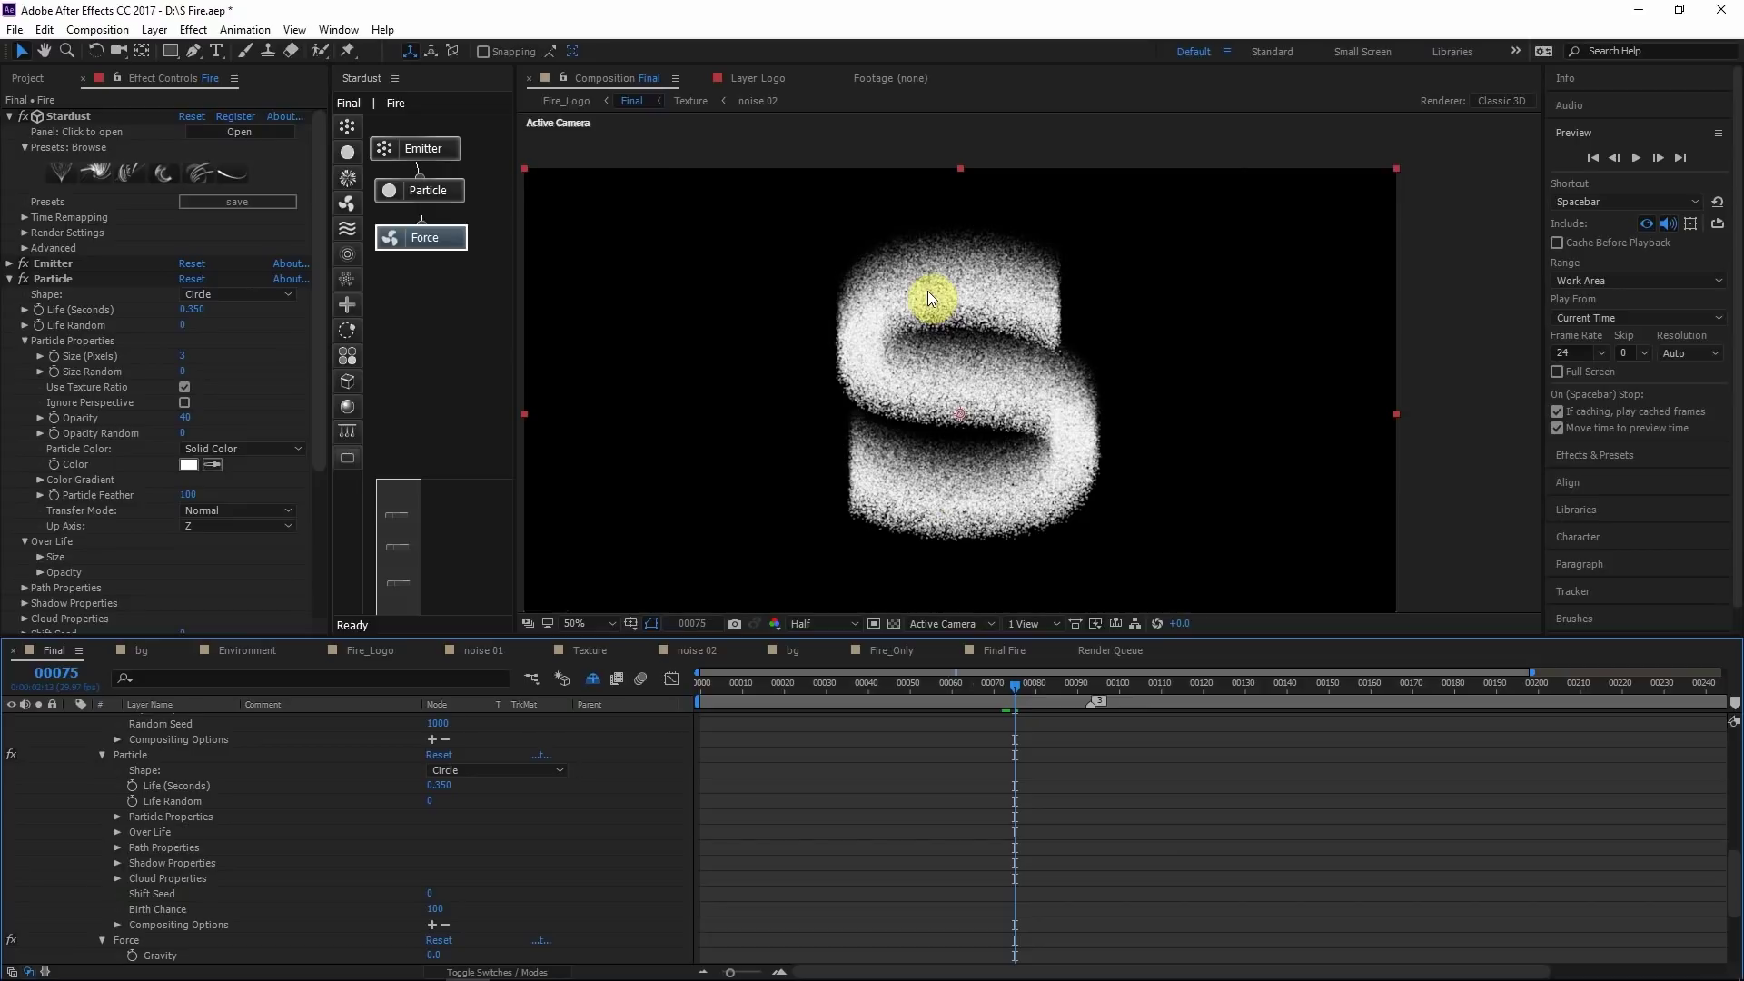
Add a Turbulence node and connect it below the Force node
{"action": "left_click_drag", "start_coordinate": [346, 230], "coordinate": [414, 296]}
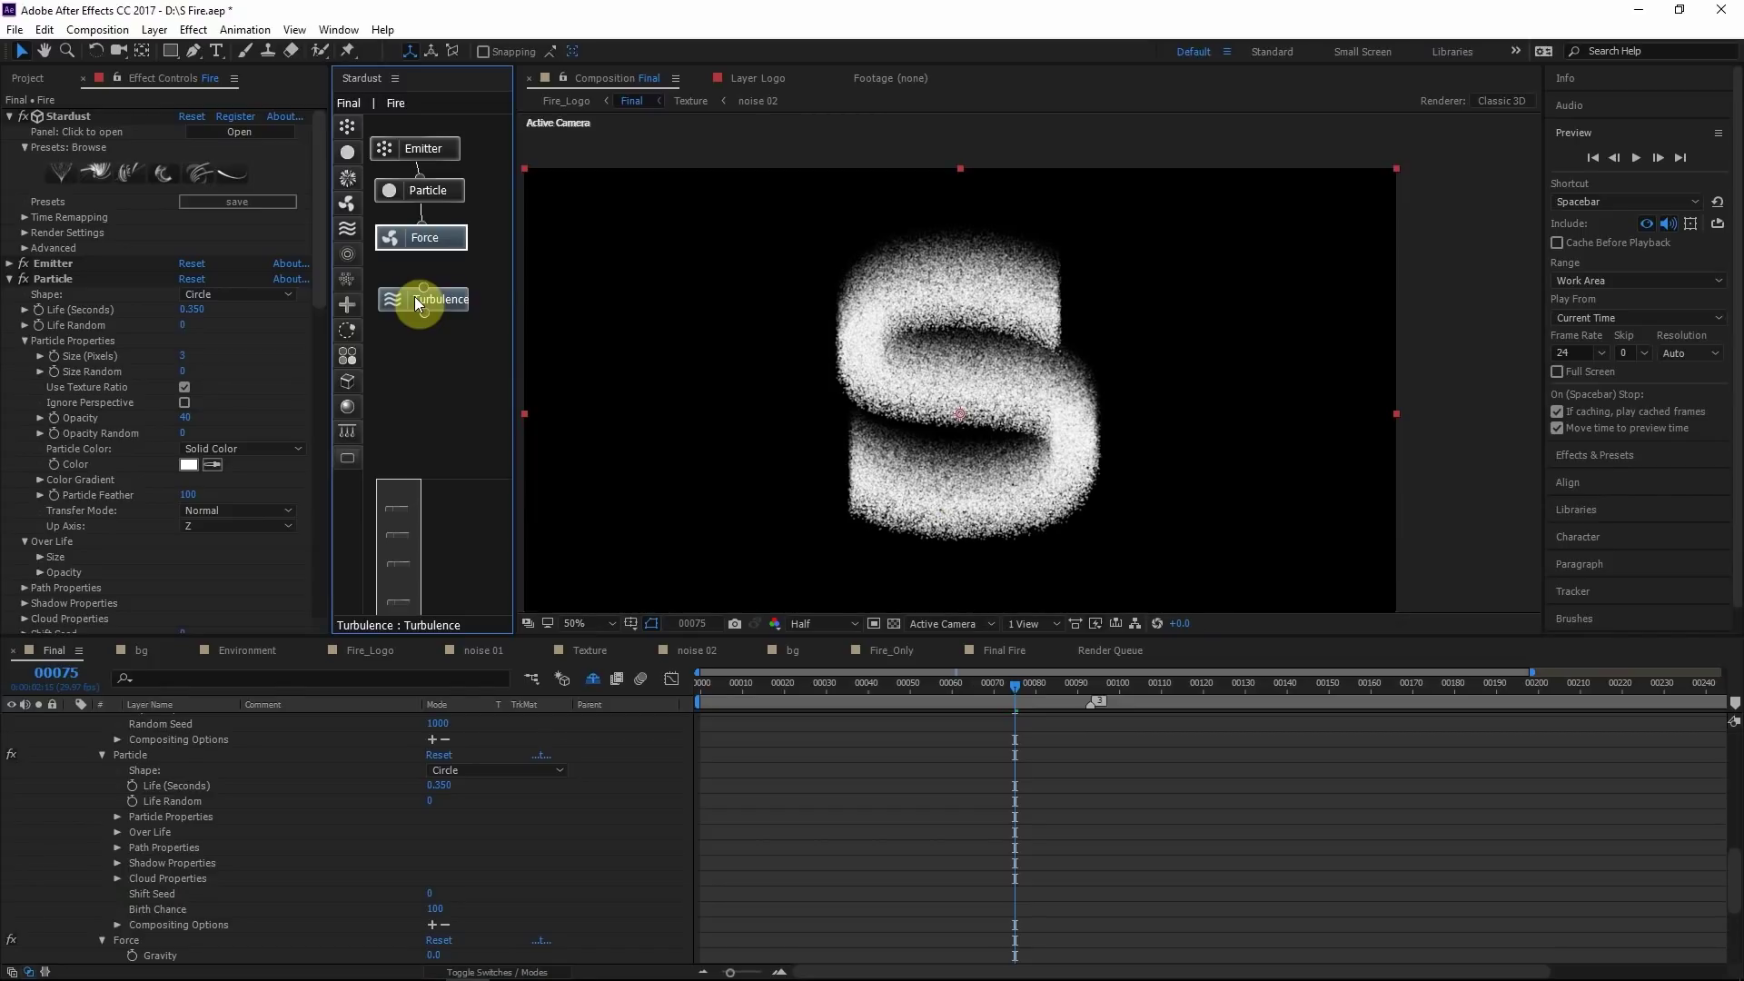
{"action": "left_click", "coordinate": [415, 296]}
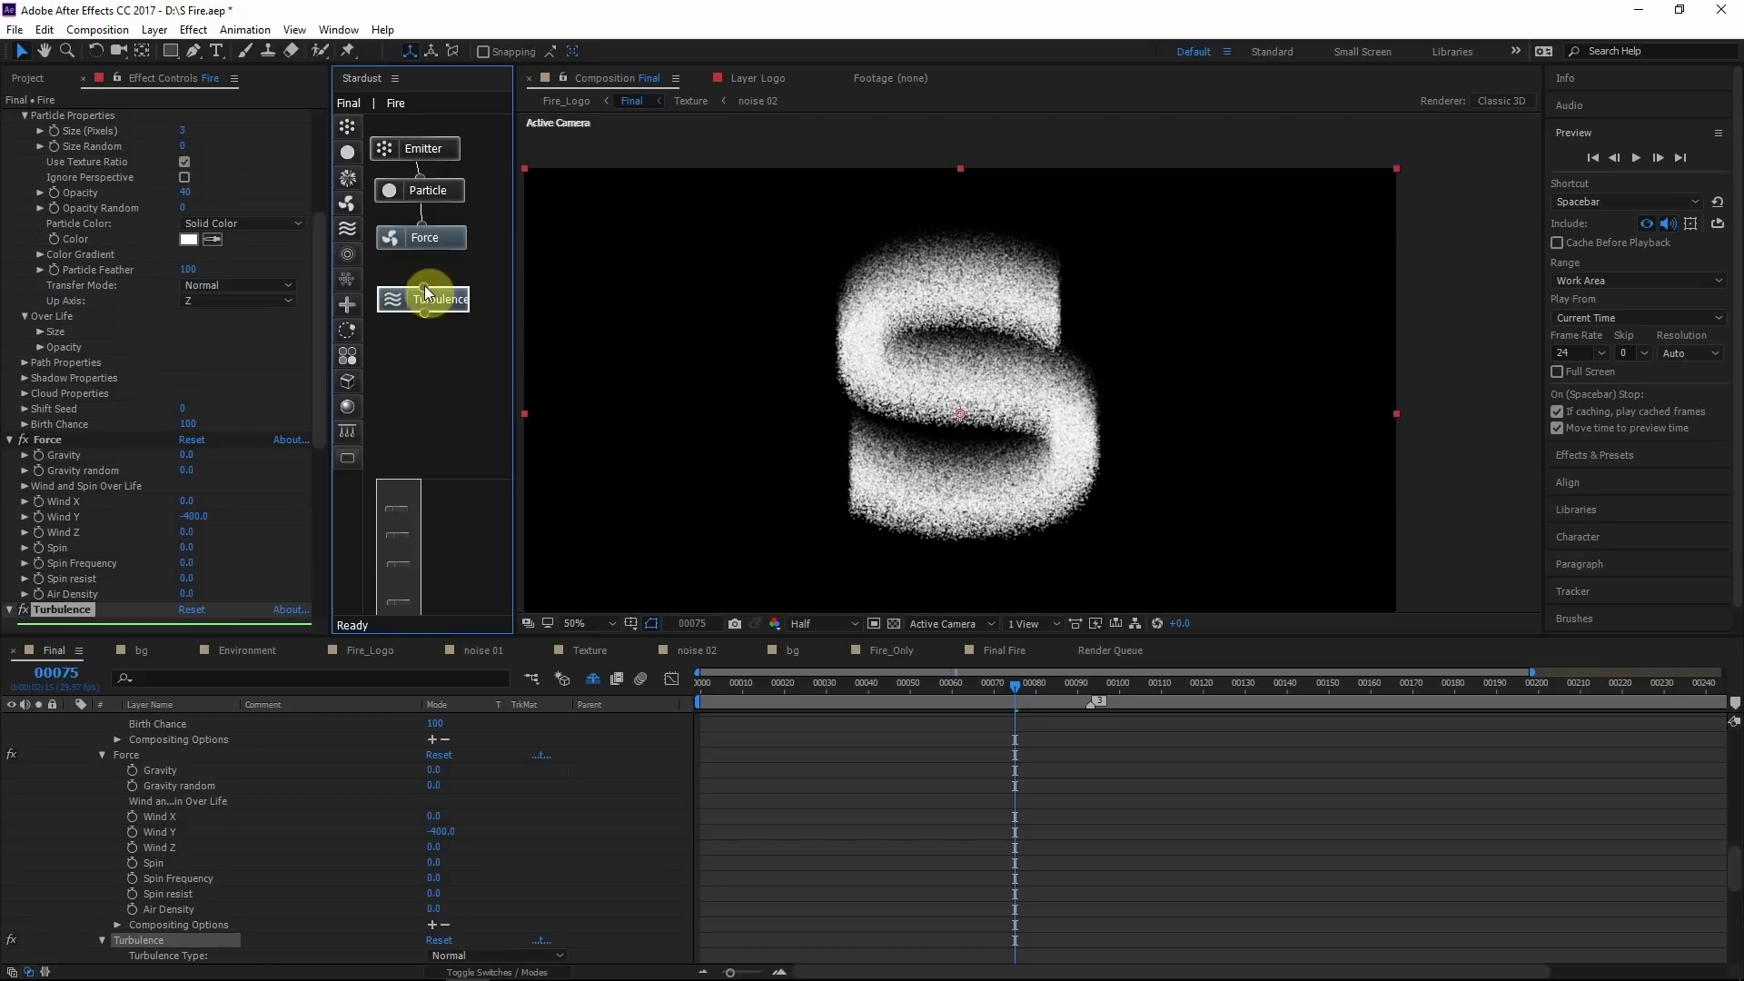
{"action": "left_click_drag", "start_coordinate": [443, 292], "coordinate": [436, 274]}
Set the Turbulence node's Position offset to 200
{"action": "scroll", "coordinate": [118, 402], "scroll_direction": "down", "scroll_amount": 5}
{"action": "left_click", "coordinate": [141, 373]}
{"action": "left_click", "coordinate": [181, 364]}
{"action": "type", "text": "2"}
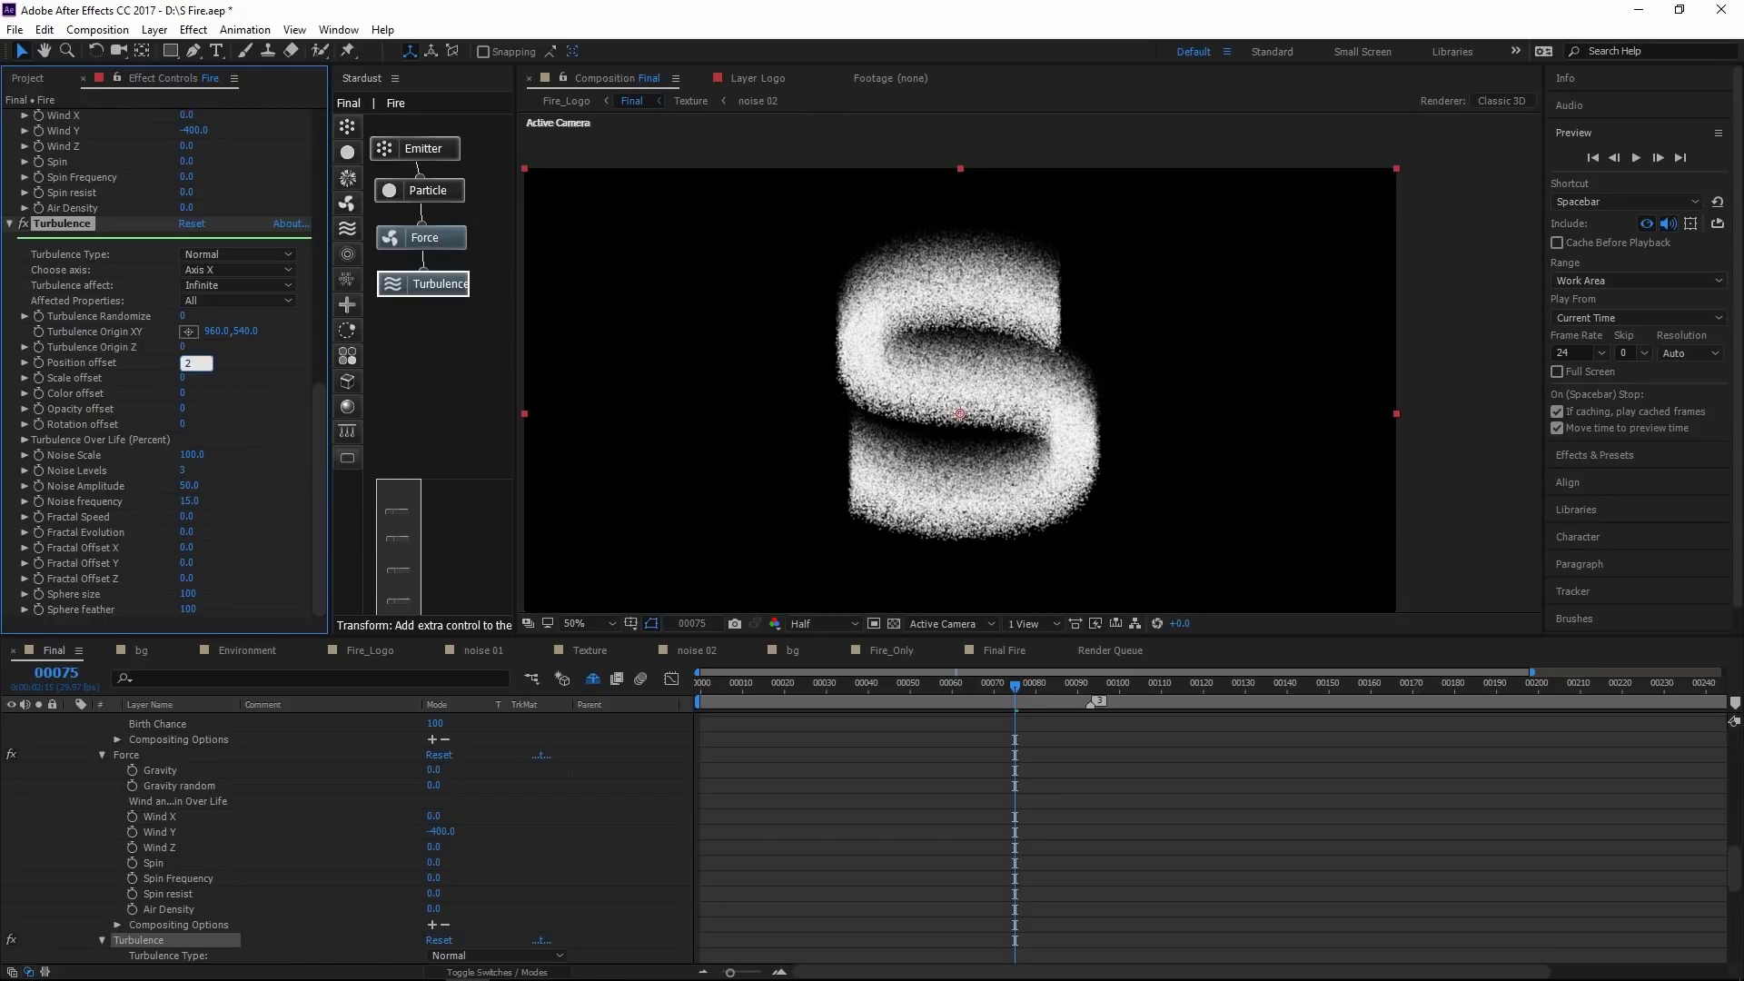
{"action": "type", "text": "00"}
{"action": "left_click", "coordinate": [267, 382]}
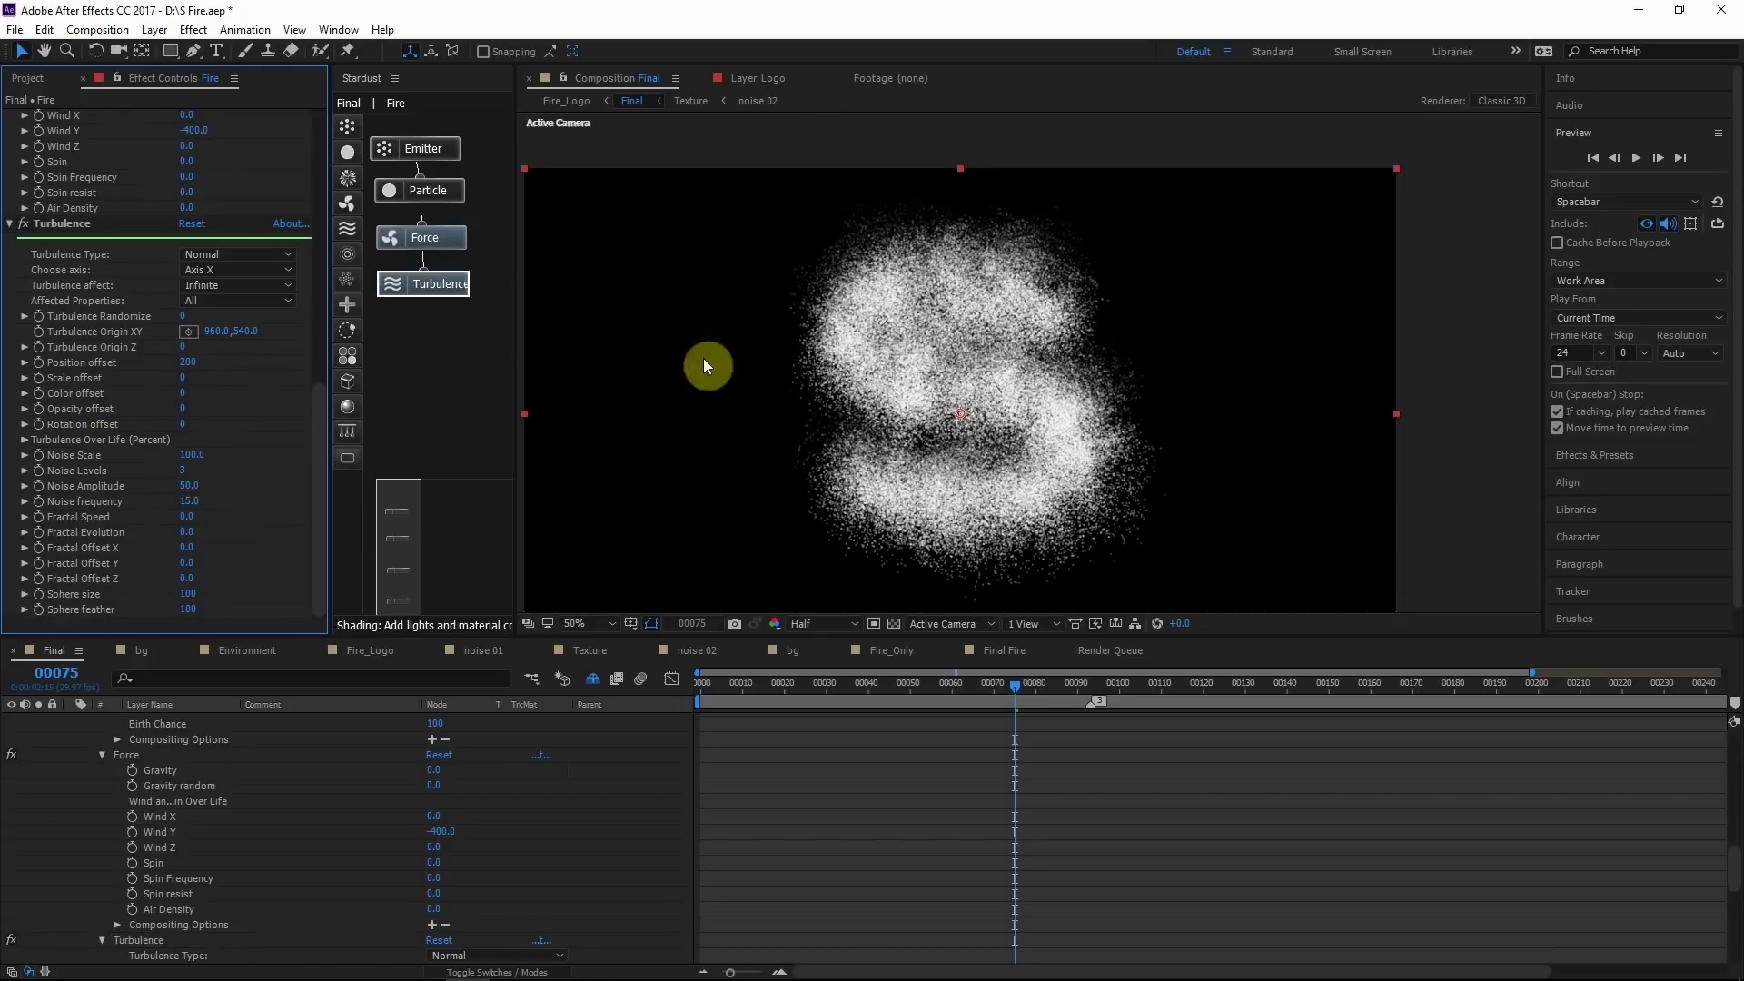
On frame 80, shape the Turbulence Over Life curve to rise linearly from 0 at birth to its maximum
{"action": "left_click", "coordinate": [1034, 689]}
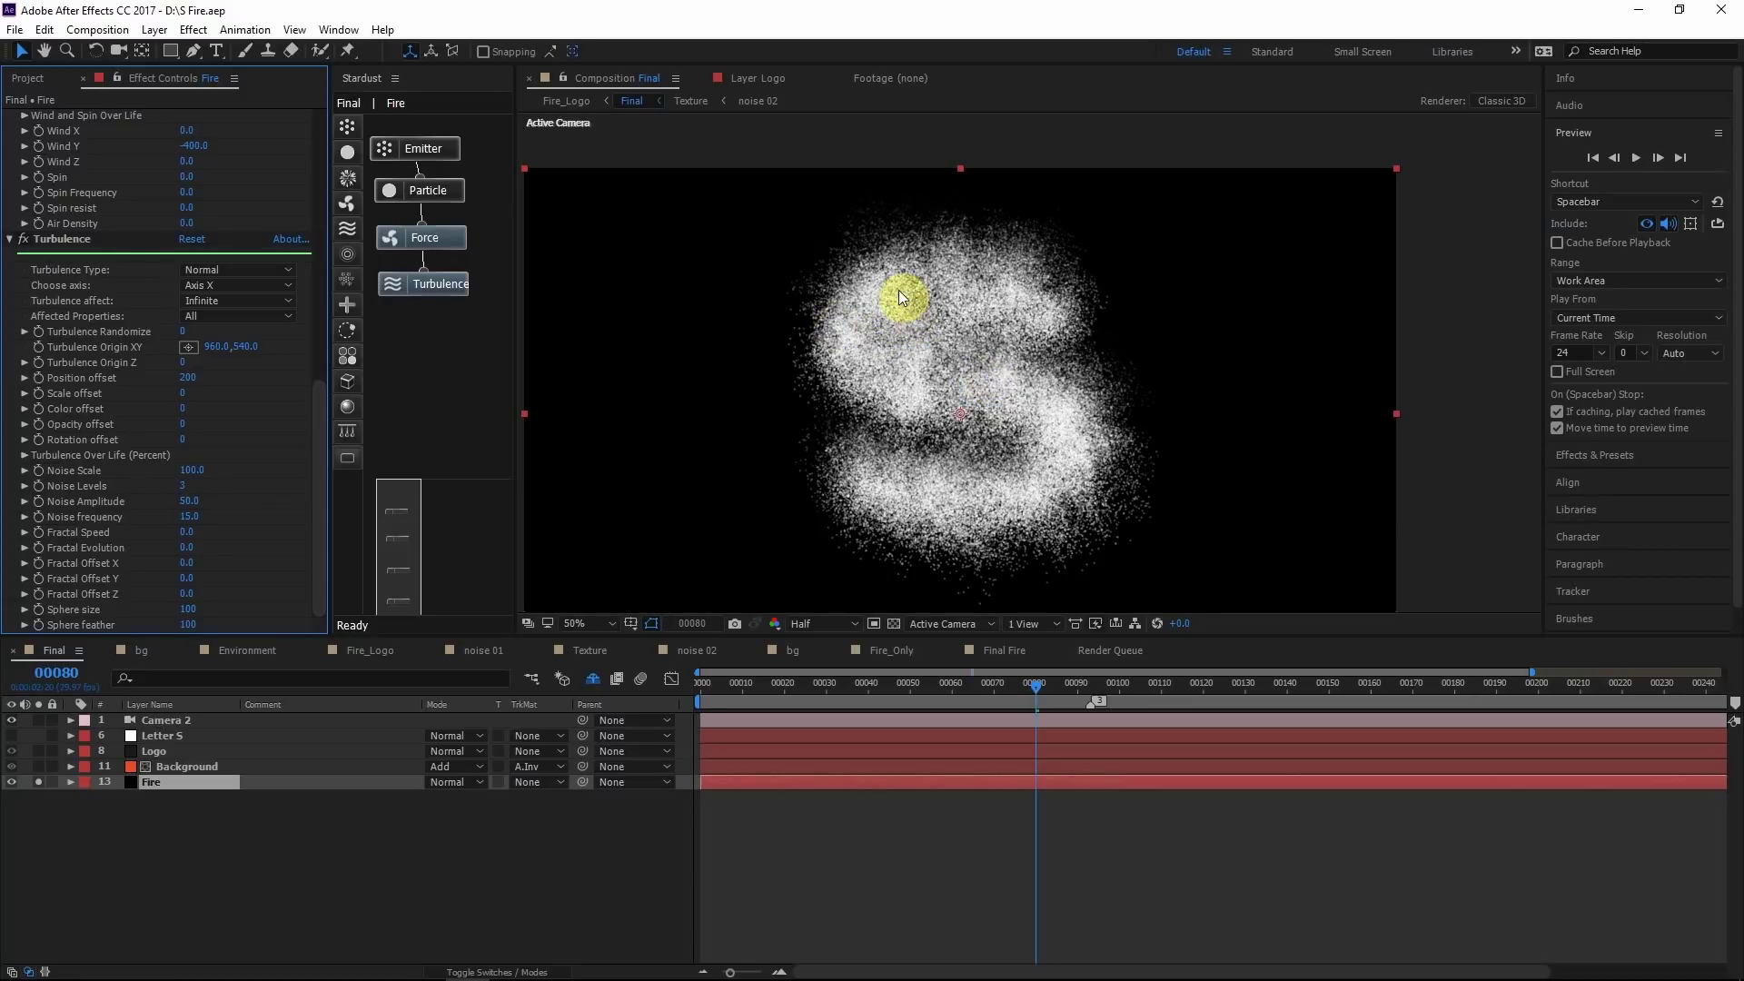
{"action": "left_click", "coordinate": [34, 455]}
{"action": "left_click_drag", "start_coordinate": [51, 471], "coordinate": [19, 642]}
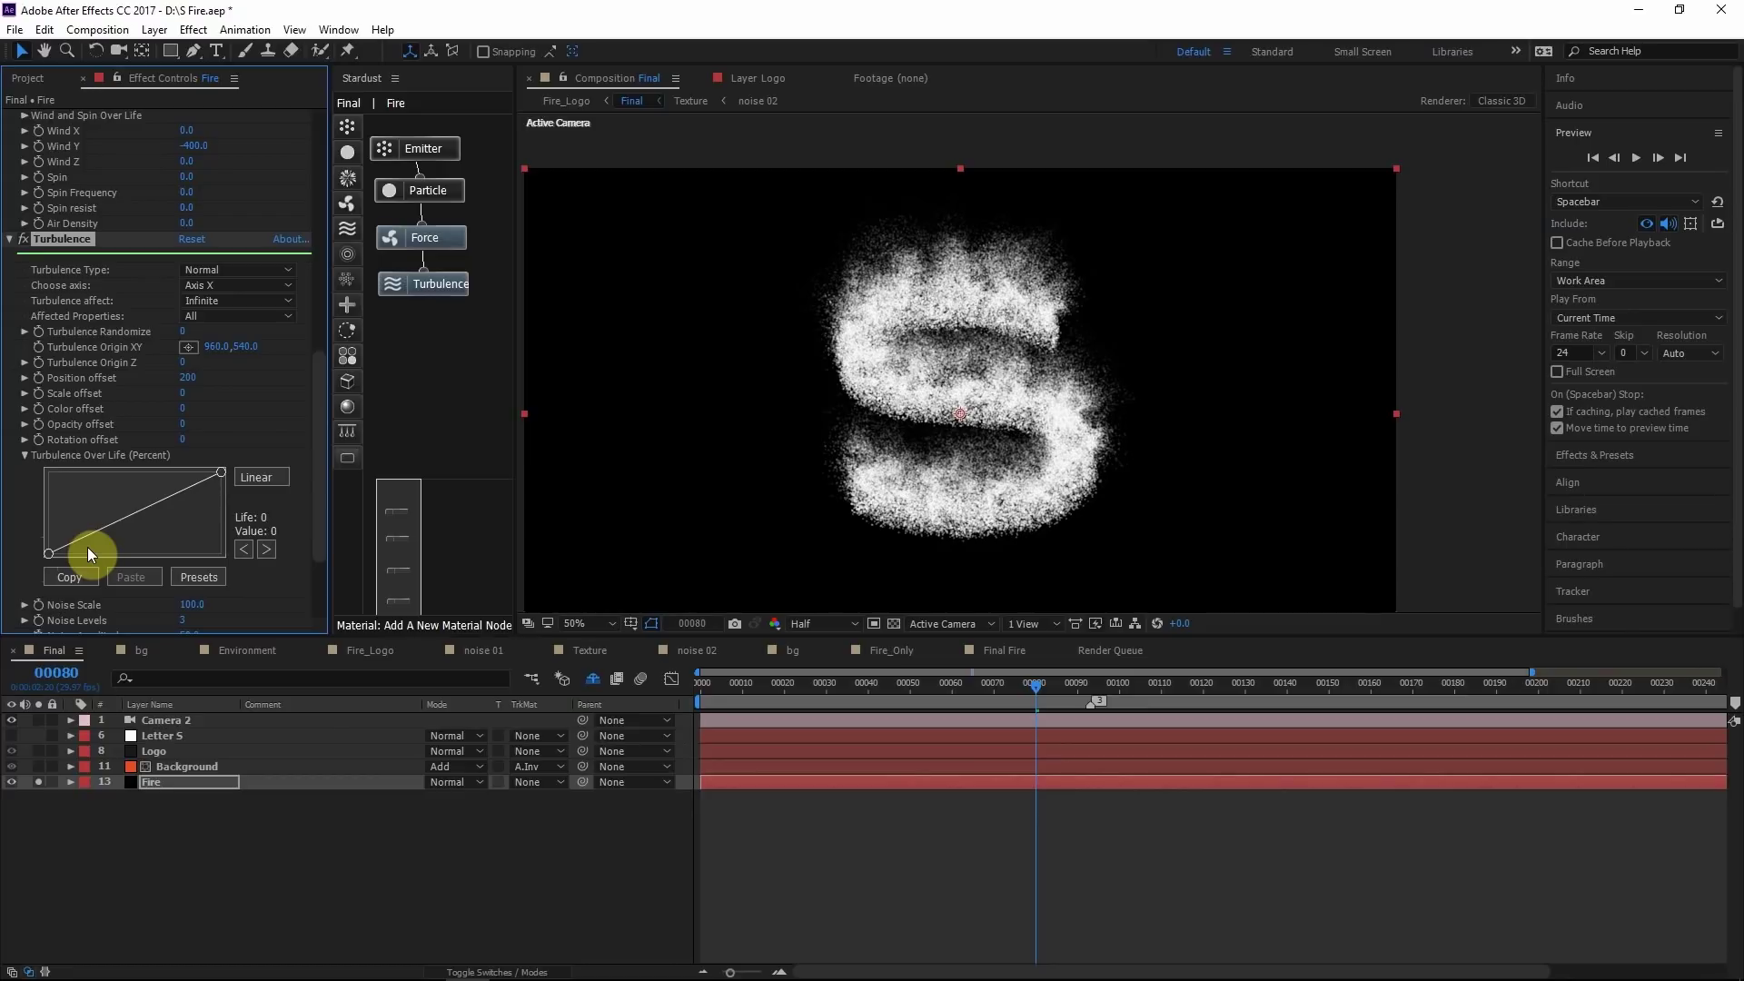
Set the turbulence Noise Scale to 500 and fit the composition to the viewer
{"action": "scroll", "coordinate": [87, 547], "scroll_direction": "down", "scroll_amount": 3}
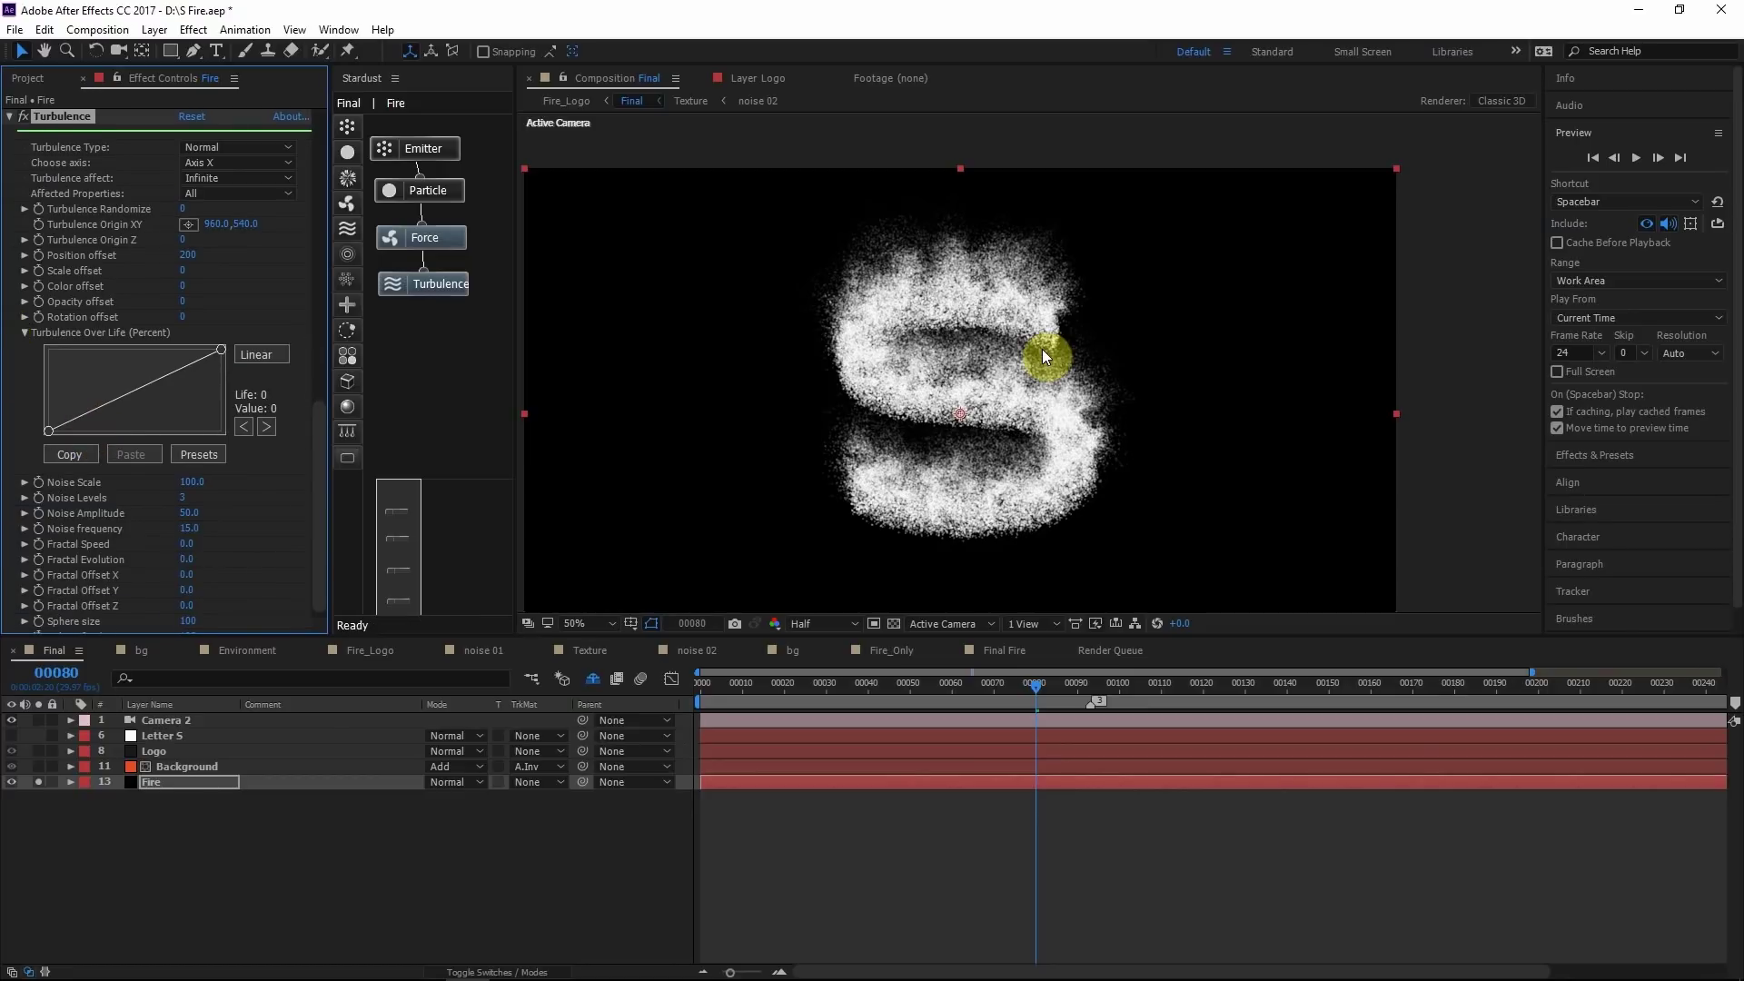
{"action": "left_click", "coordinate": [247, 489]}
{"action": "left_click", "coordinate": [184, 484]}
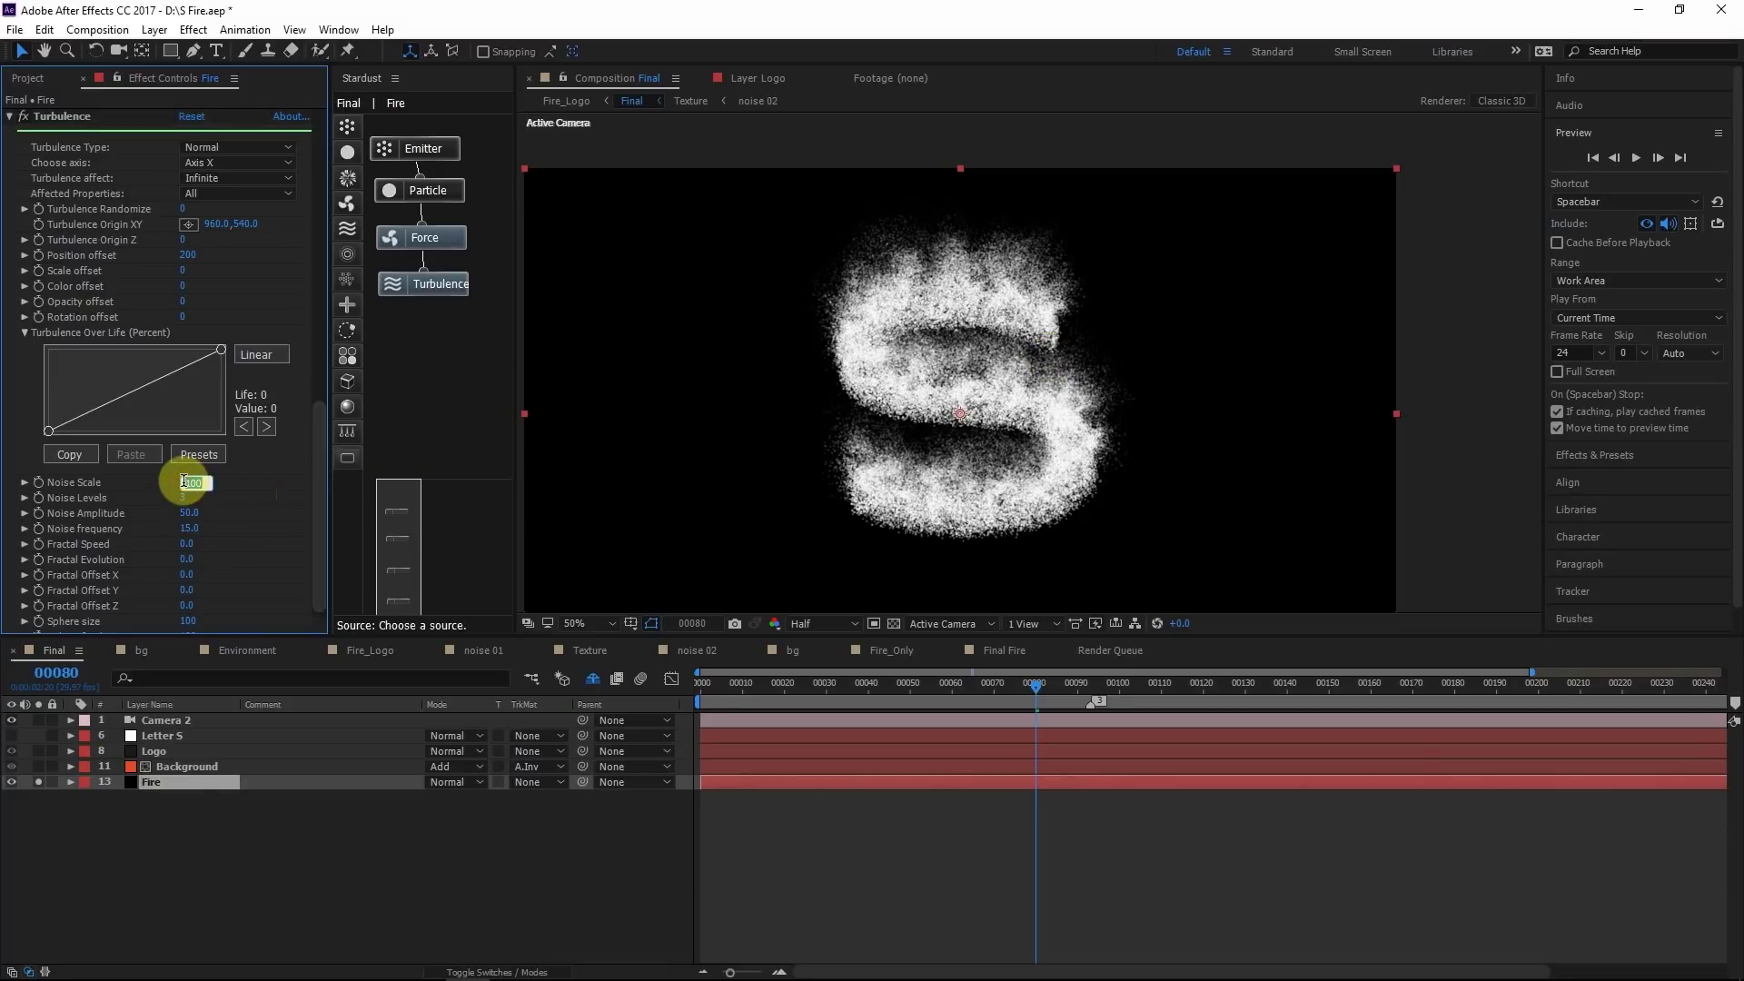
{"action": "type", "text": "500"}
{"action": "left_click", "coordinate": [256, 500]}
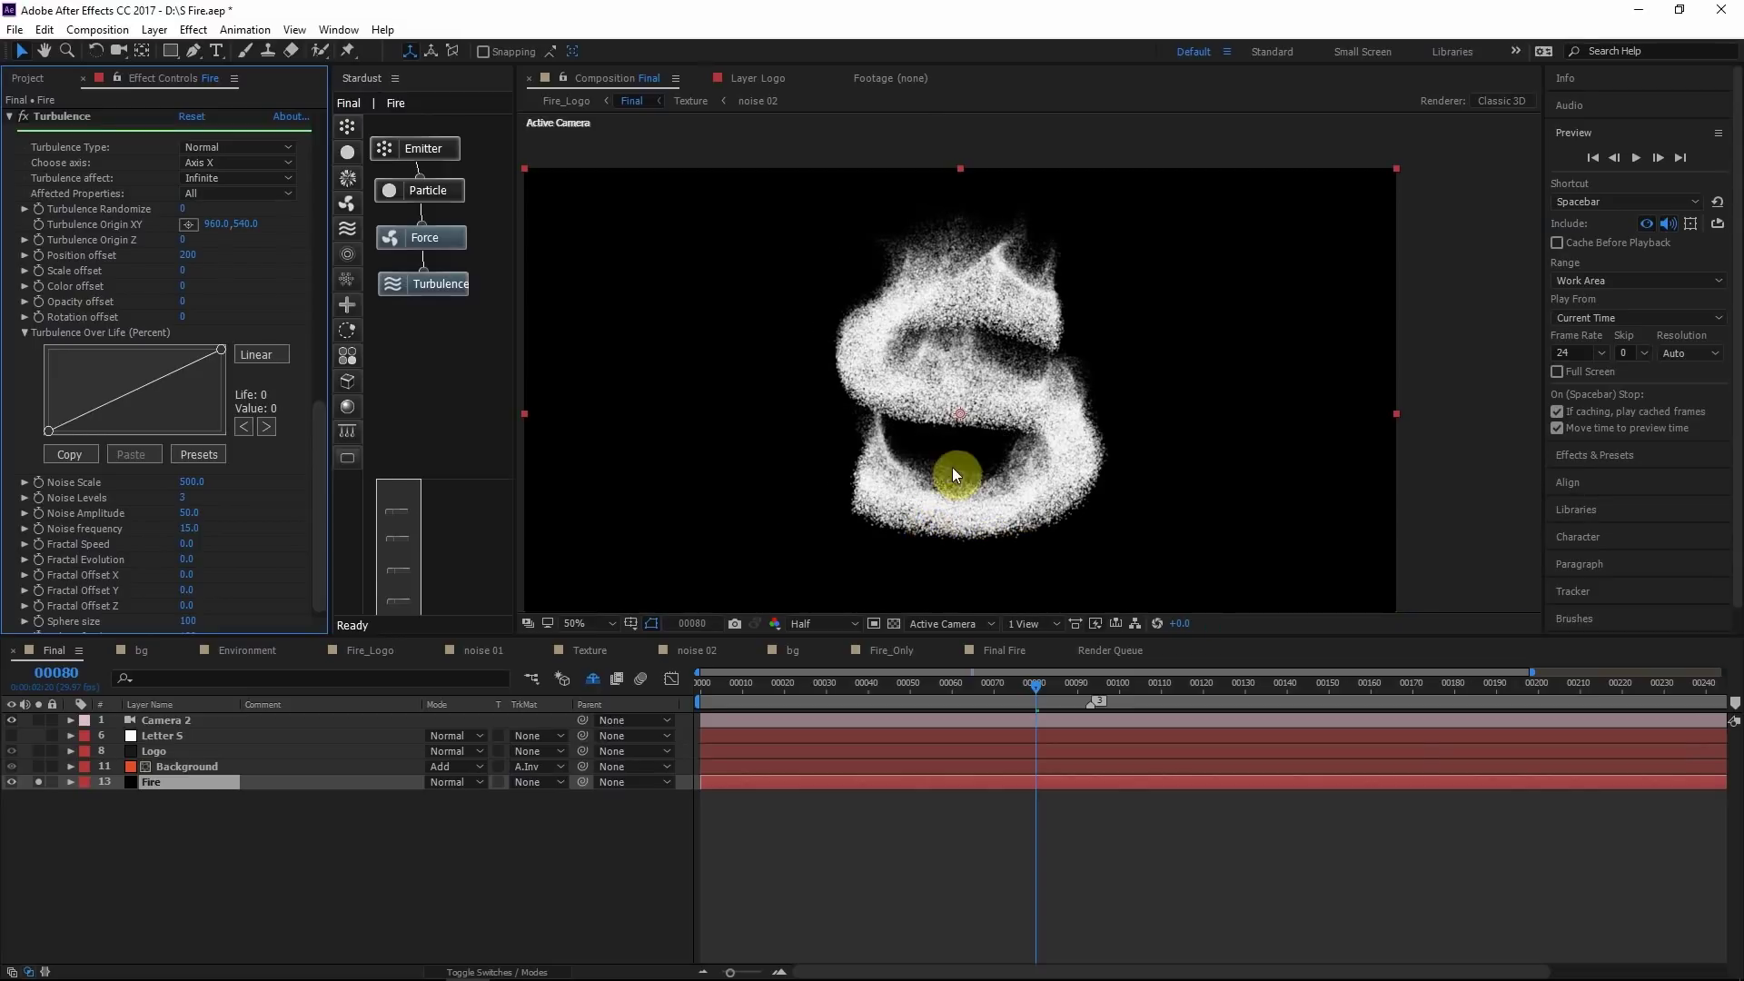
{"action": "left_click", "coordinate": [605, 625]}
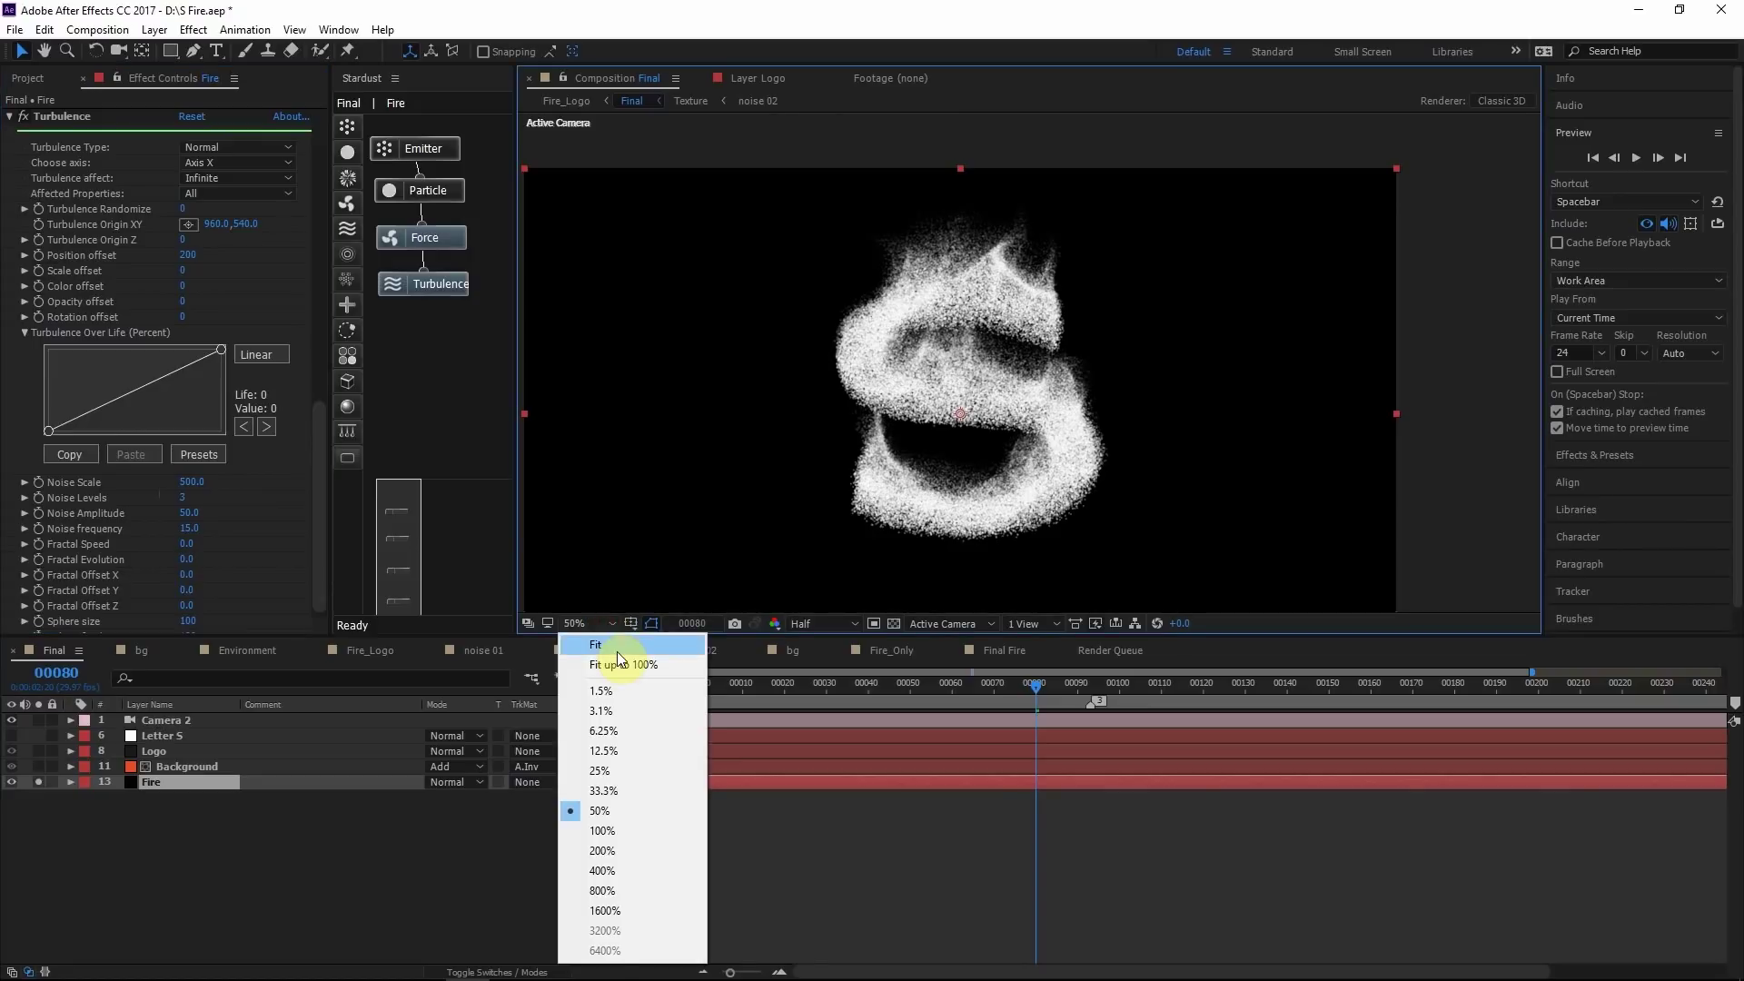
{"action": "left_click", "coordinate": [617, 651]}
Set the emitter's Size Z to 0 and toggle the Turbulence effect off and back on
{"action": "left_click_drag", "start_coordinate": [317, 456], "coordinate": [333, 123]}
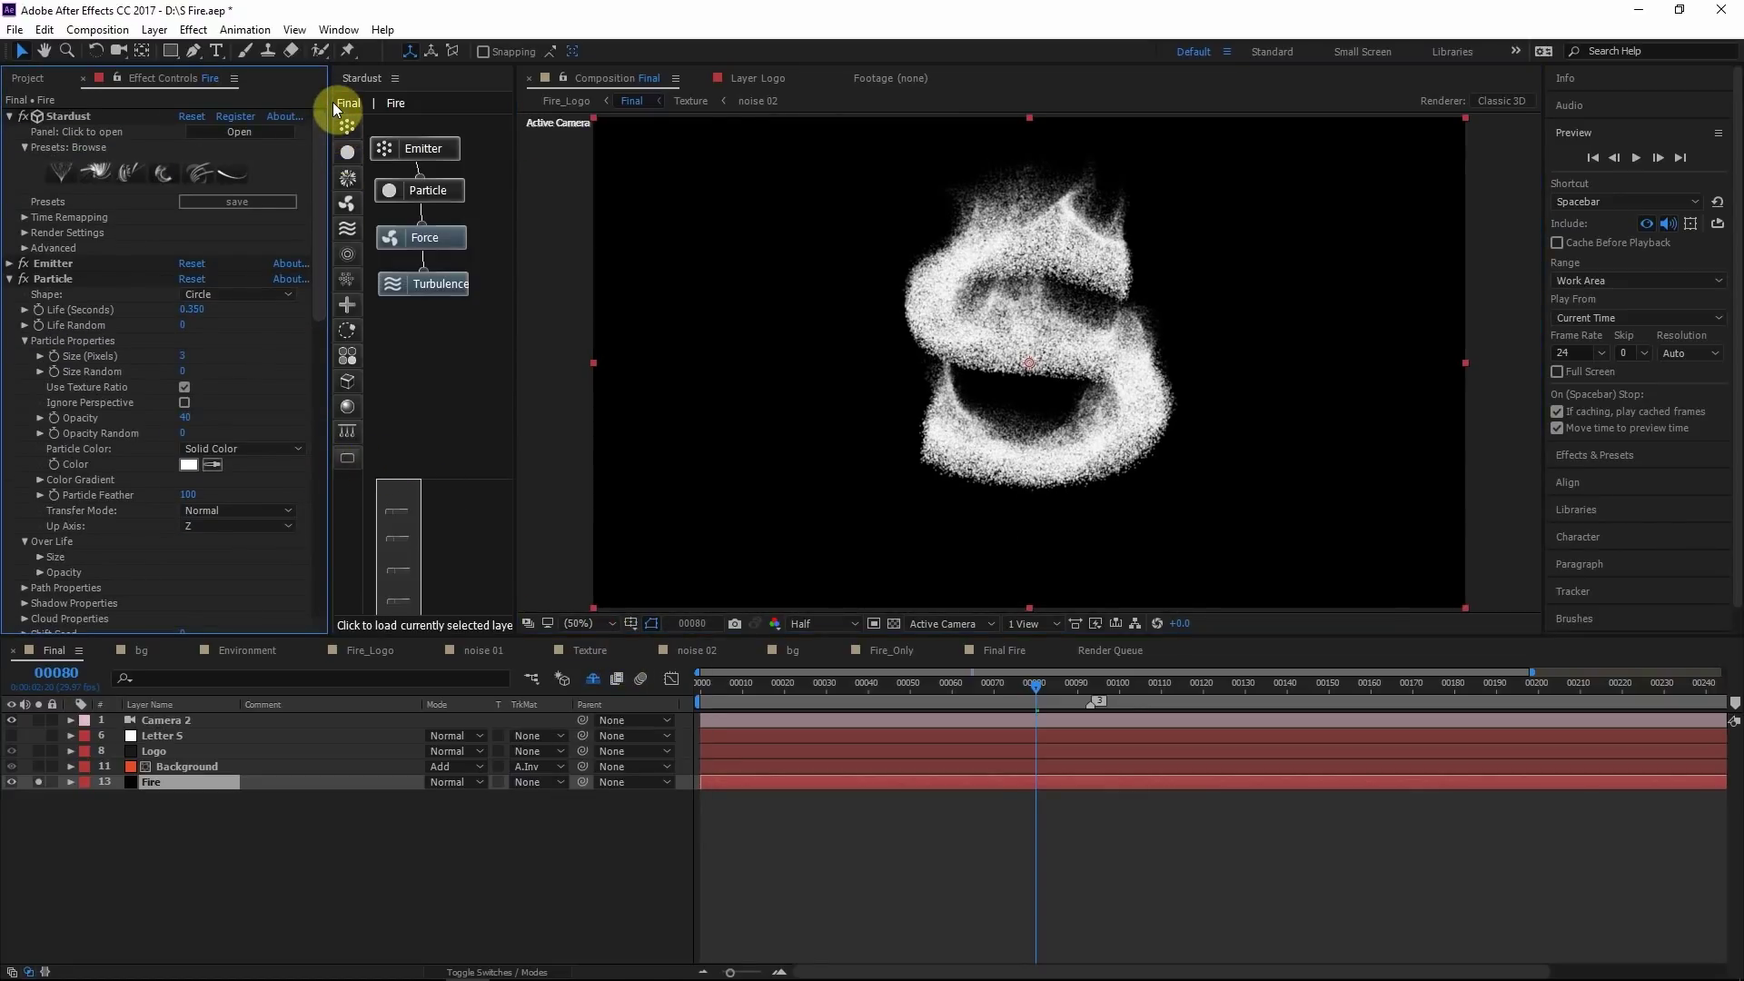
{"action": "left_click", "coordinate": [12, 264]}
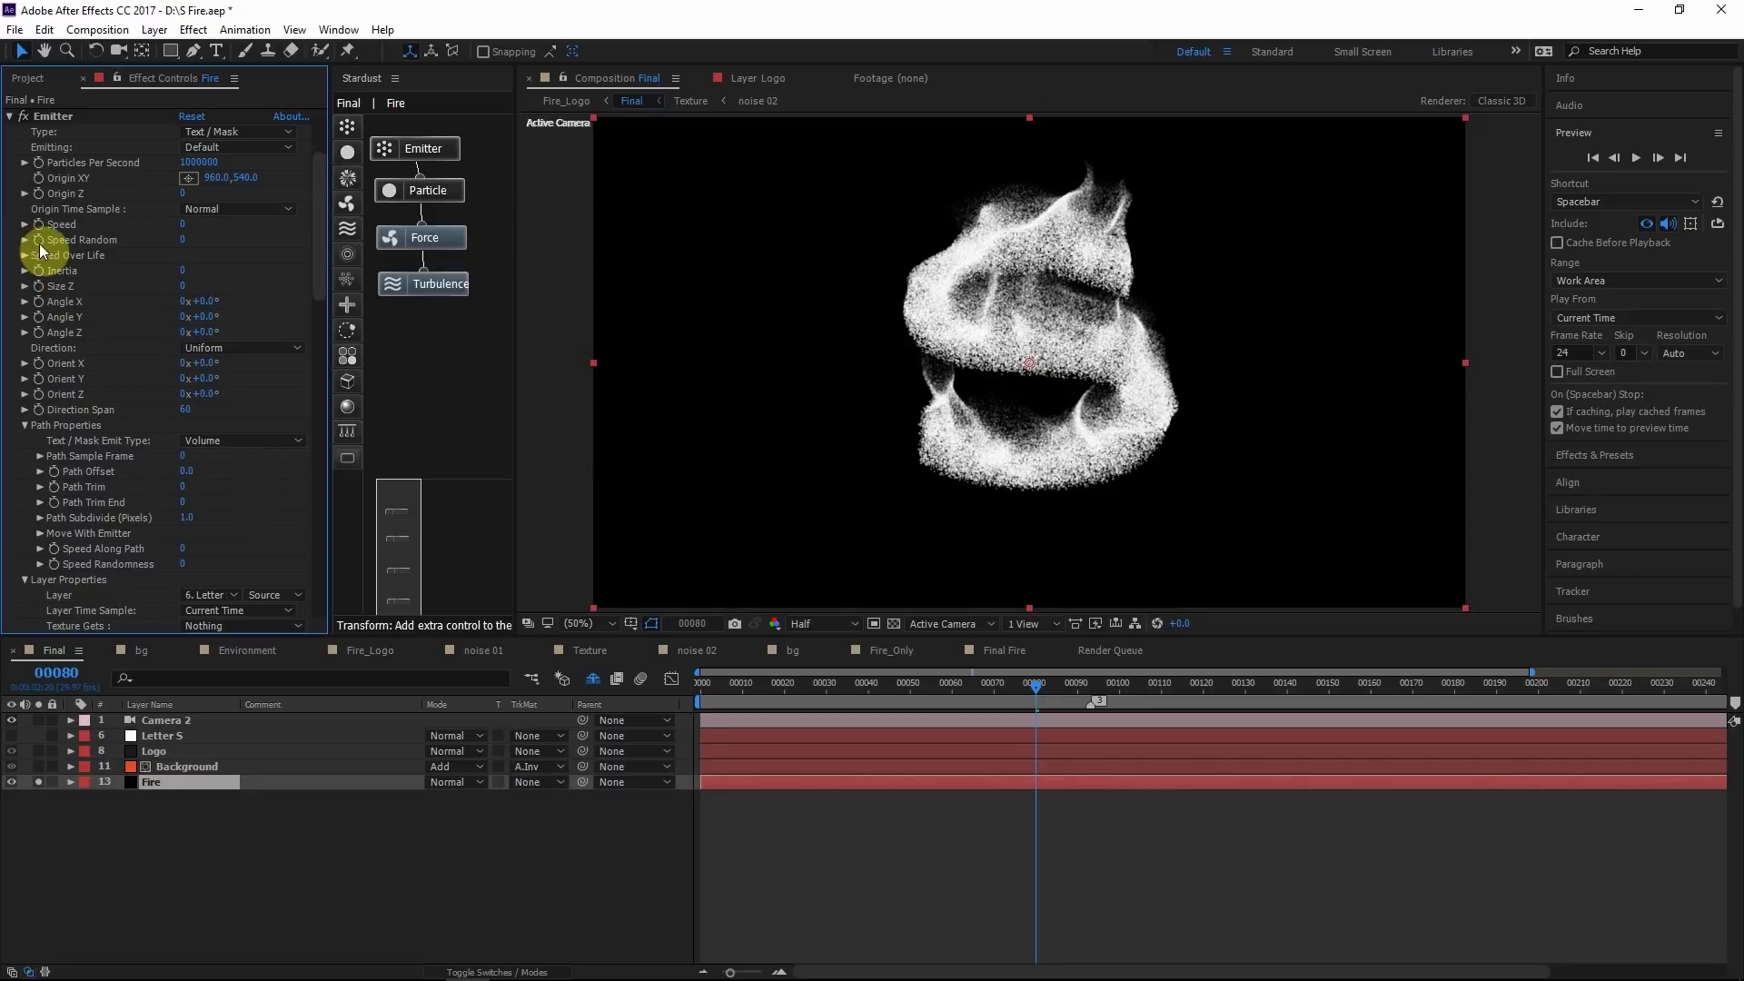
{"action": "scroll", "coordinate": [187, 288], "scroll_direction": "down", "scroll_amount": 10}
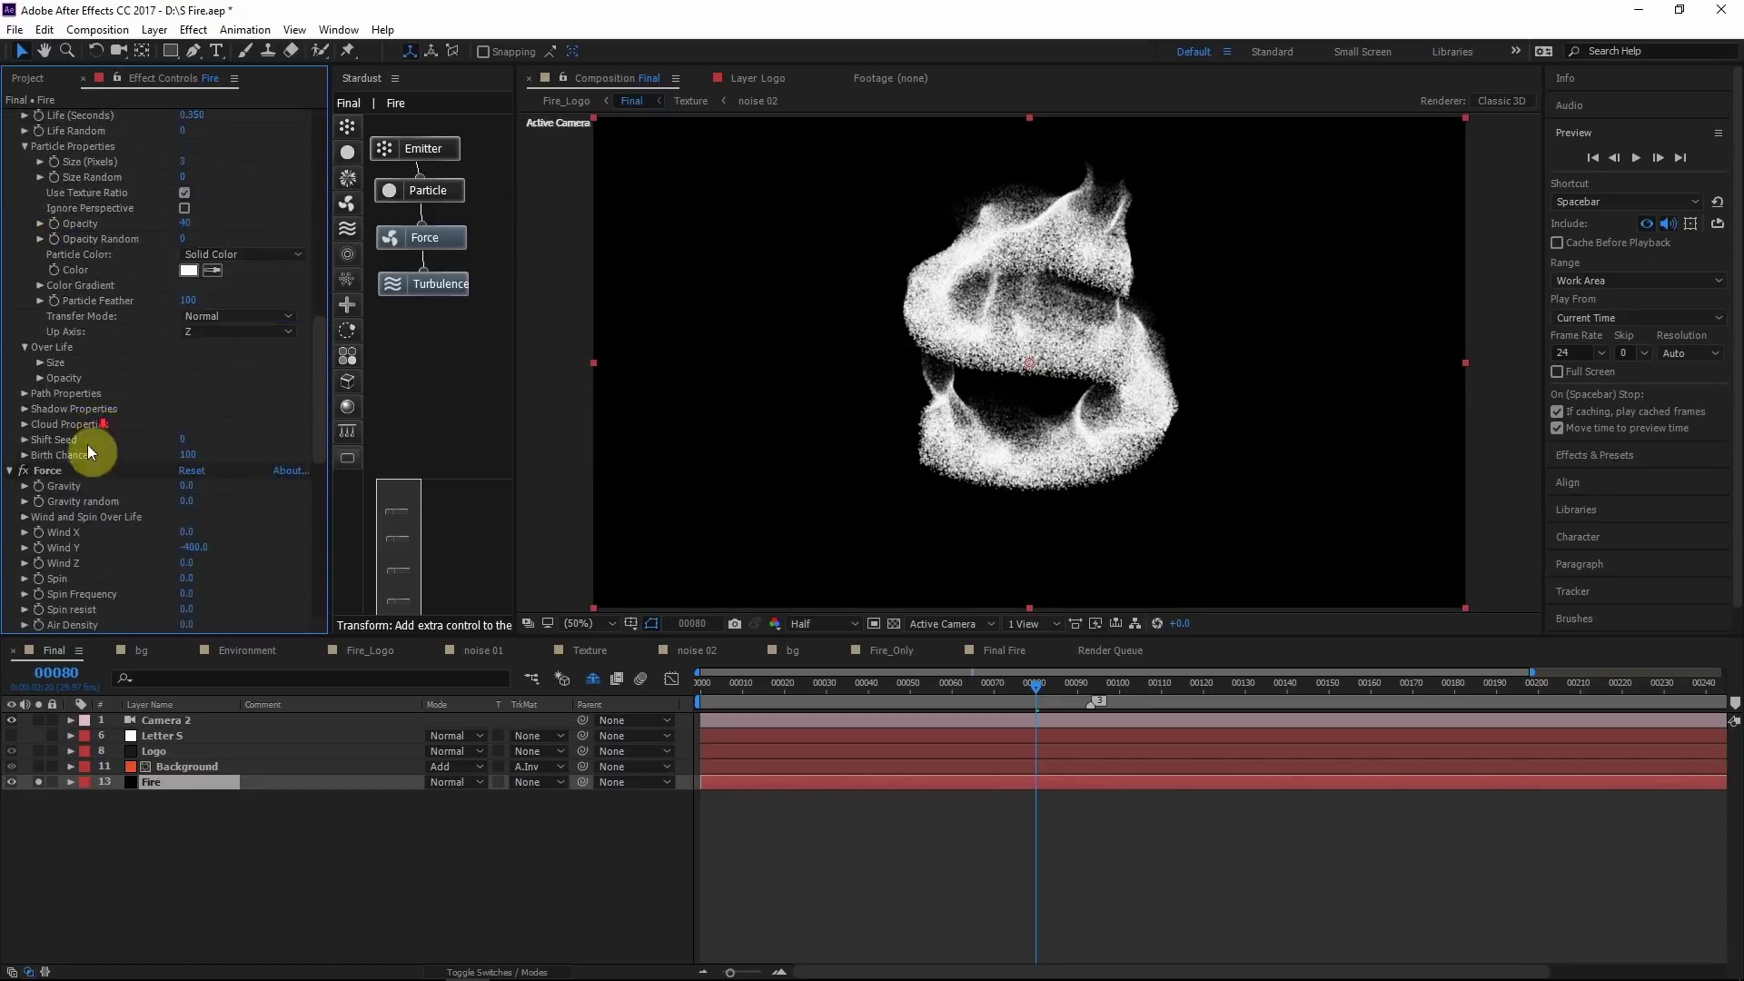
{"action": "left_click", "coordinate": [24, 397]}
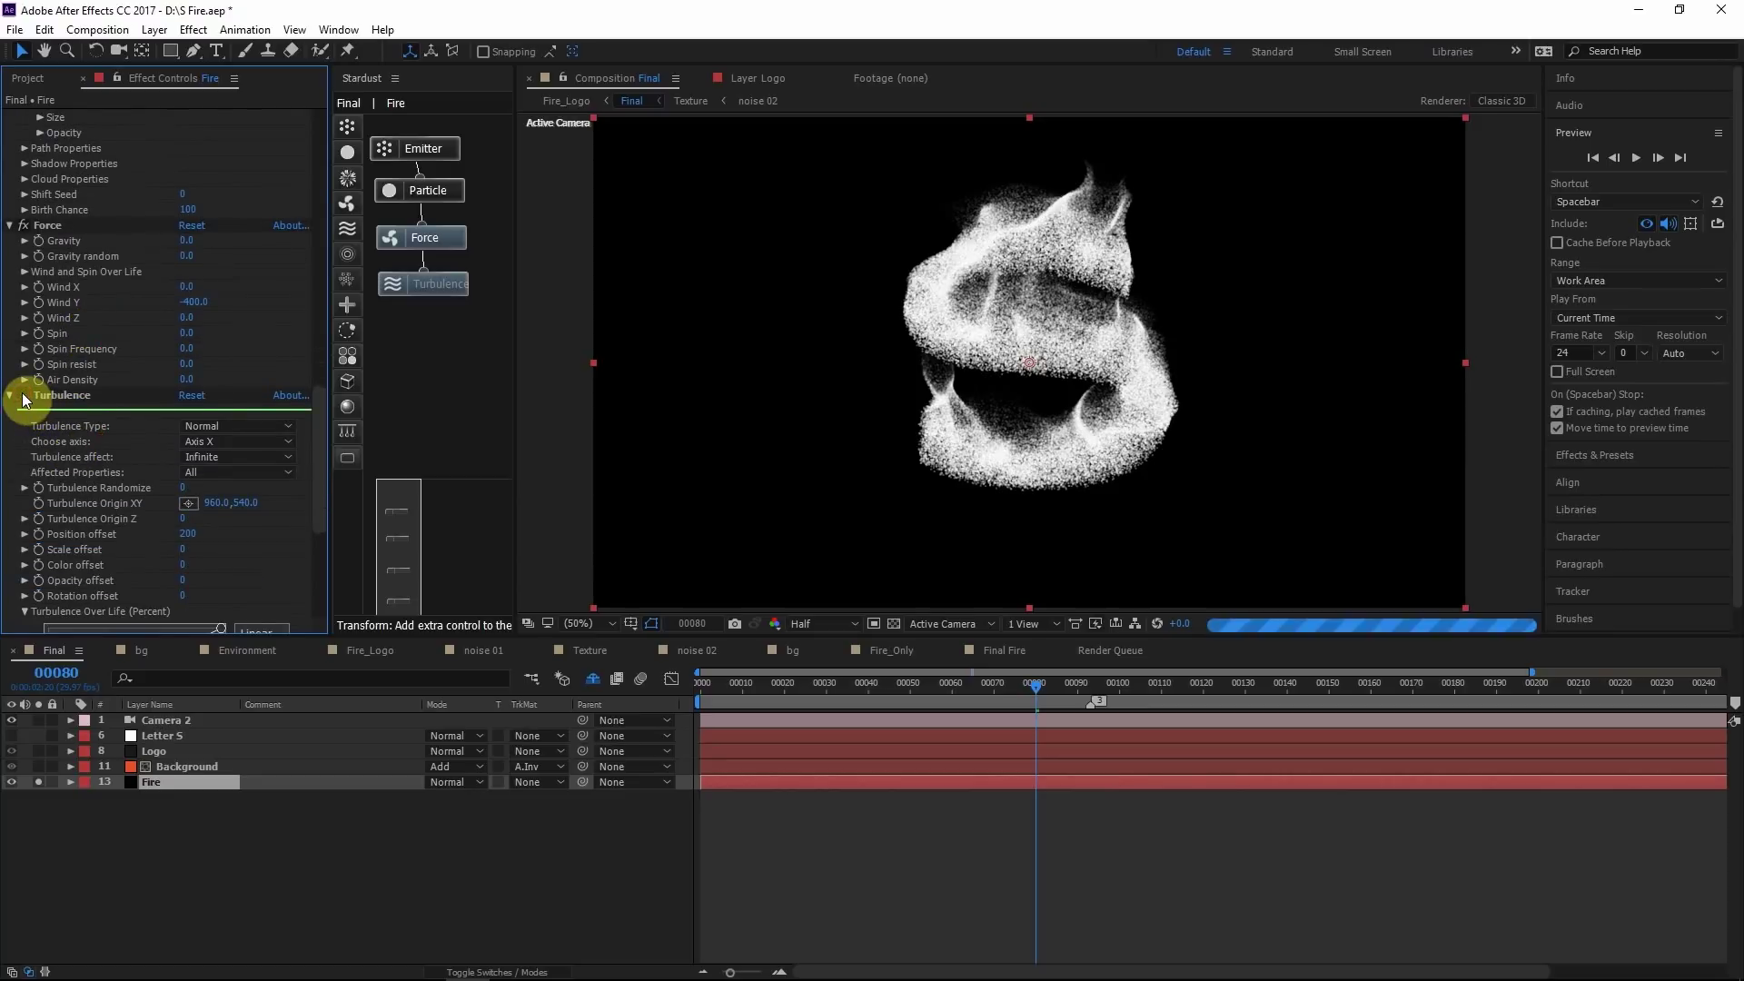
{"action": "left_click", "coordinate": [23, 397]}
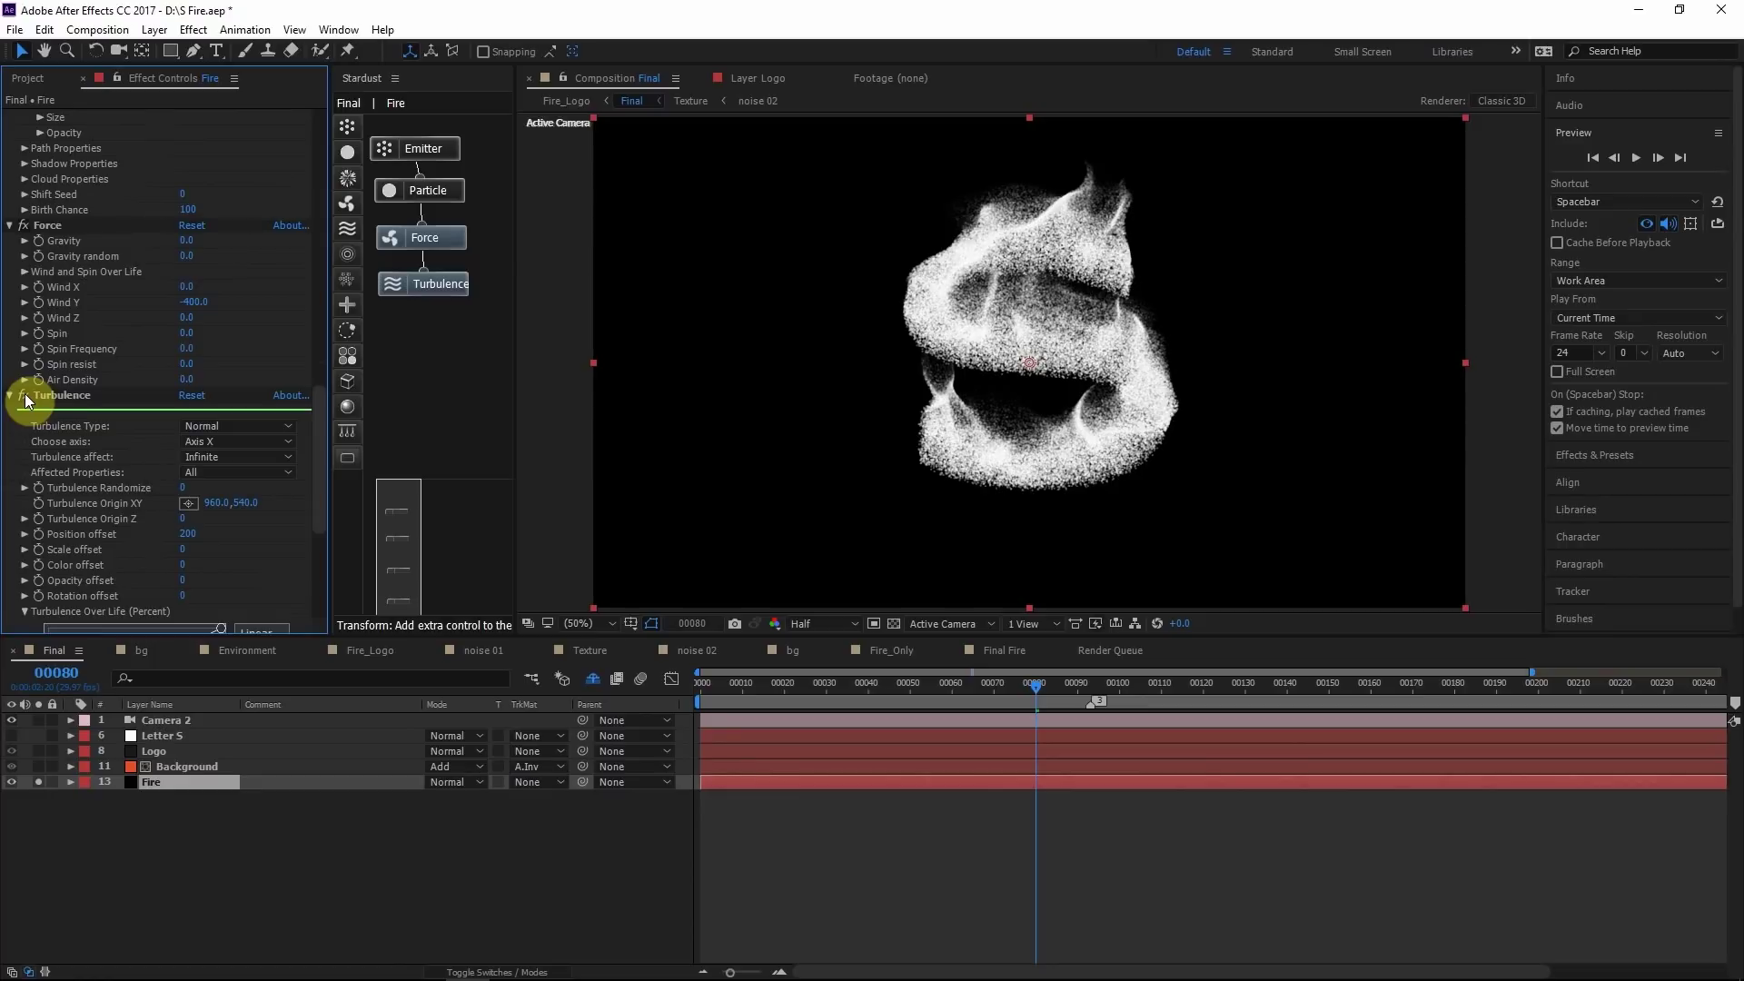
Try a larger Size Z on the emitter
{"action": "scroll", "coordinate": [45, 329], "scroll_direction": "up", "scroll_amount": 10}
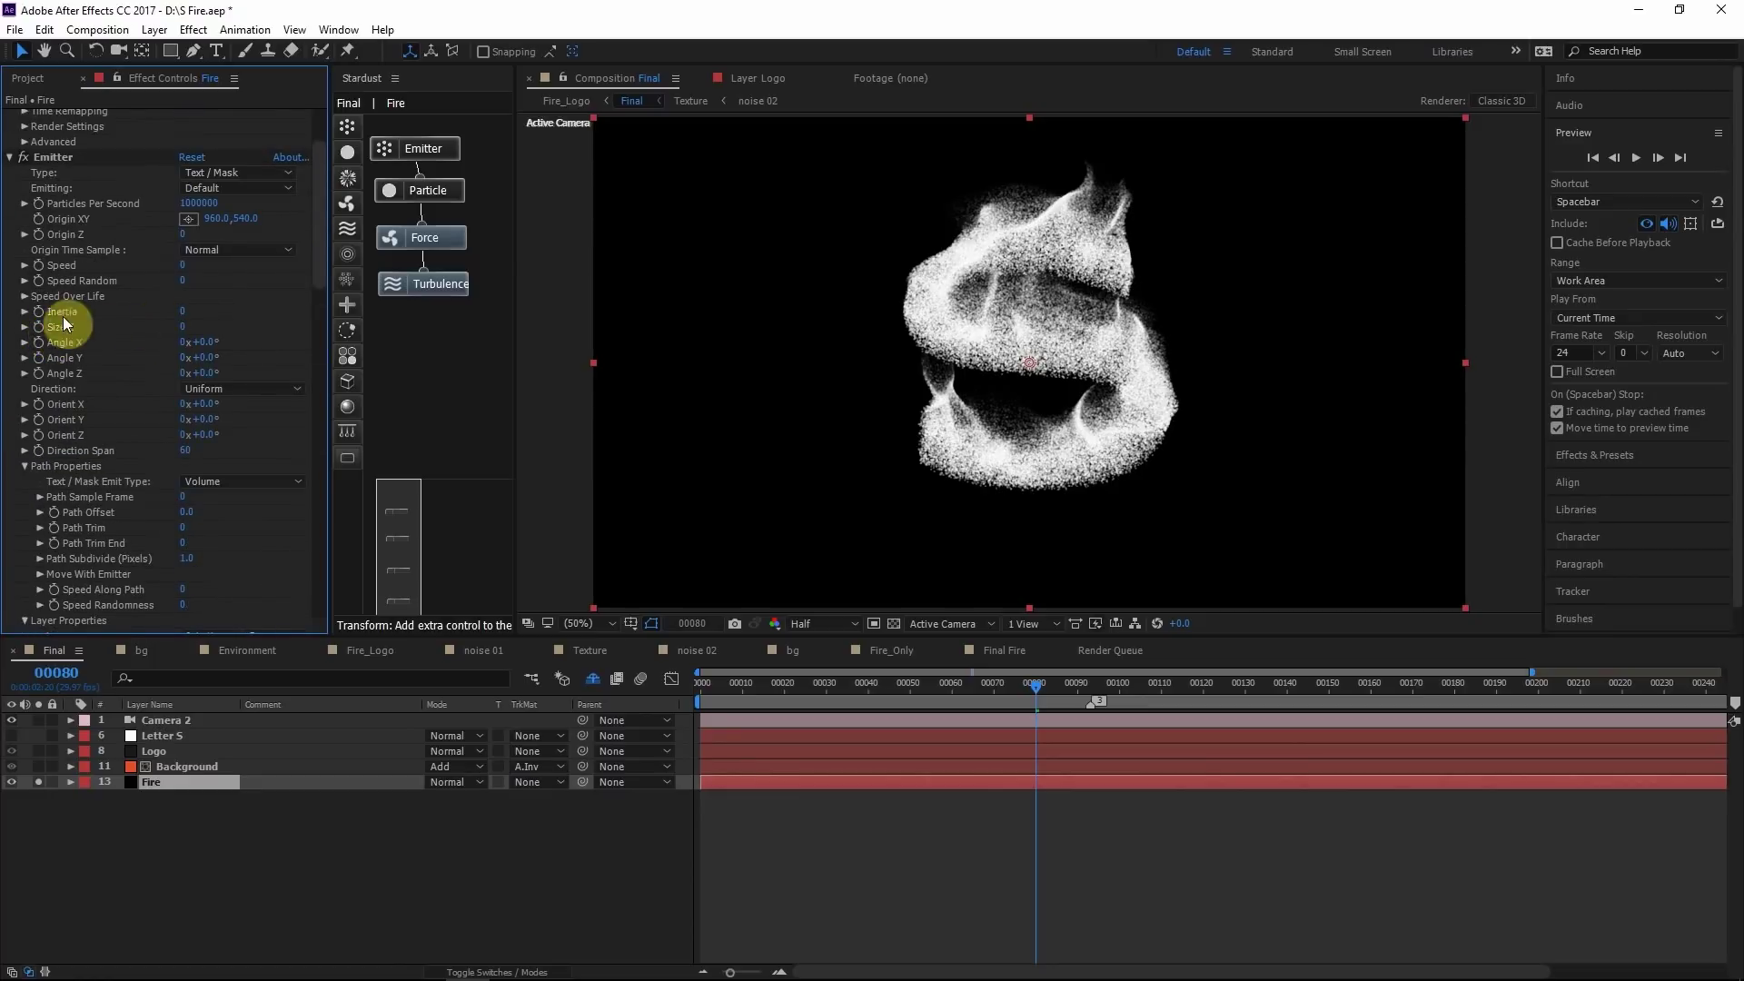
{"action": "left_click_drag", "start_coordinate": [184, 326], "coordinate": [232, 324]}
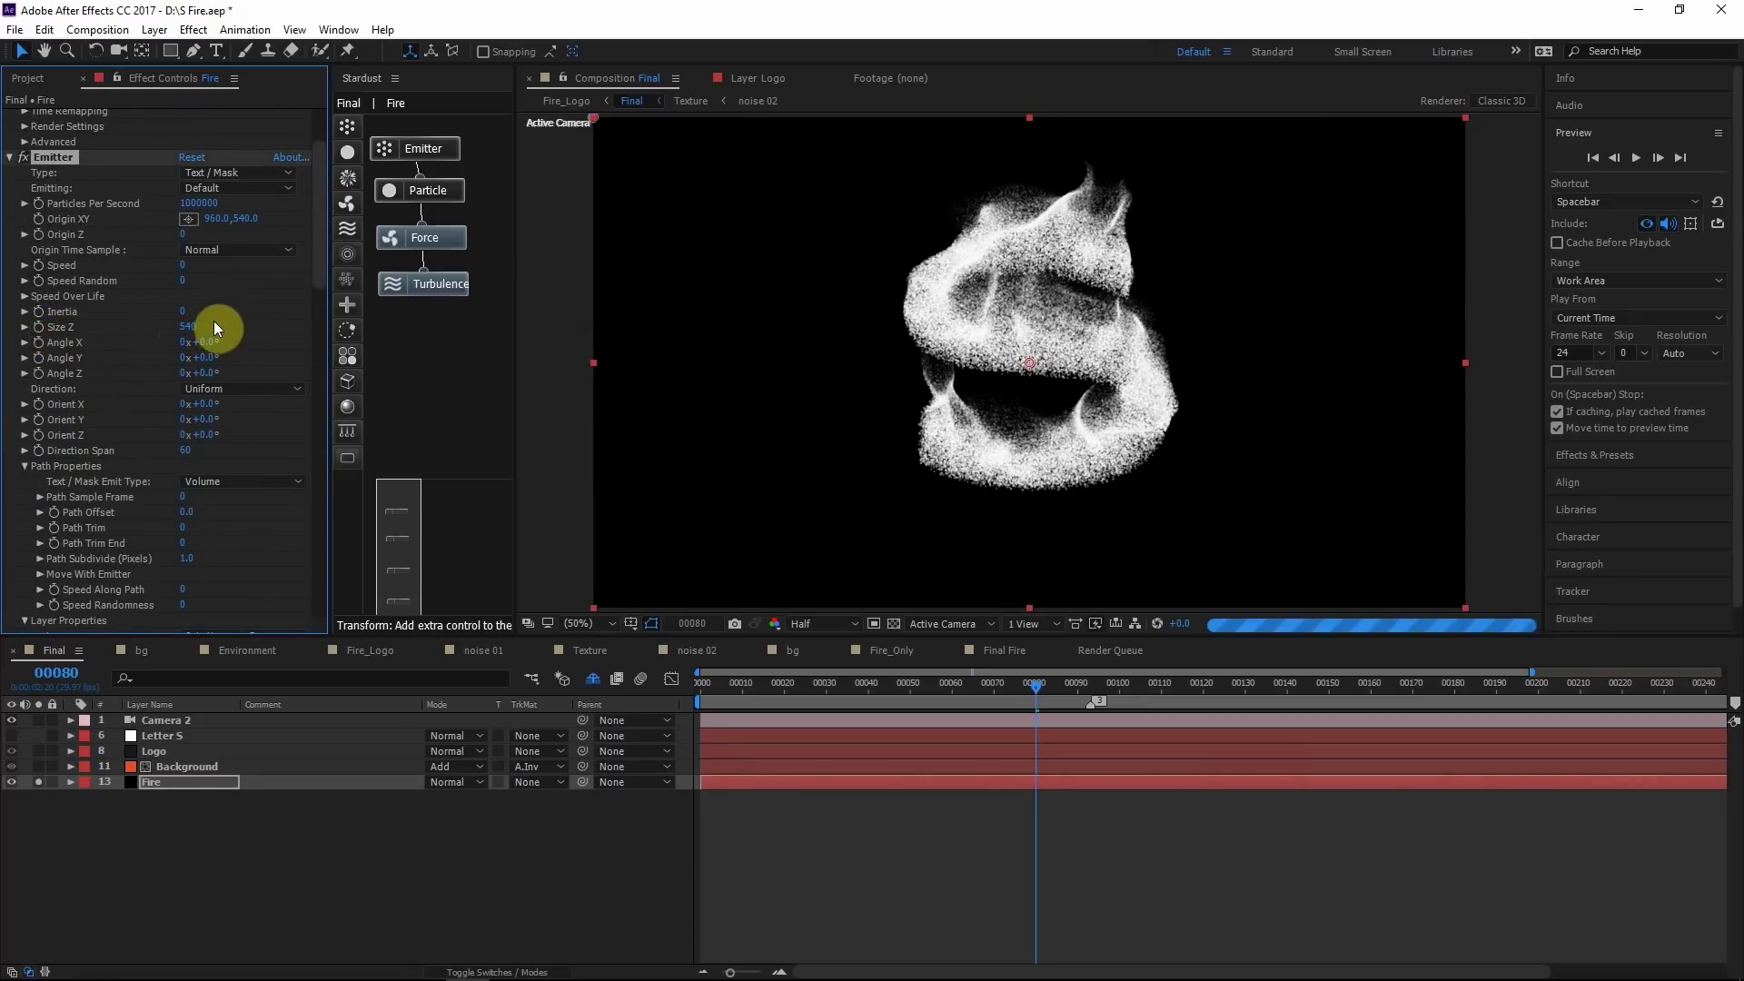
{"action": "scroll", "coordinate": [215, 320], "scroll_direction": "down", "scroll_amount": 10}
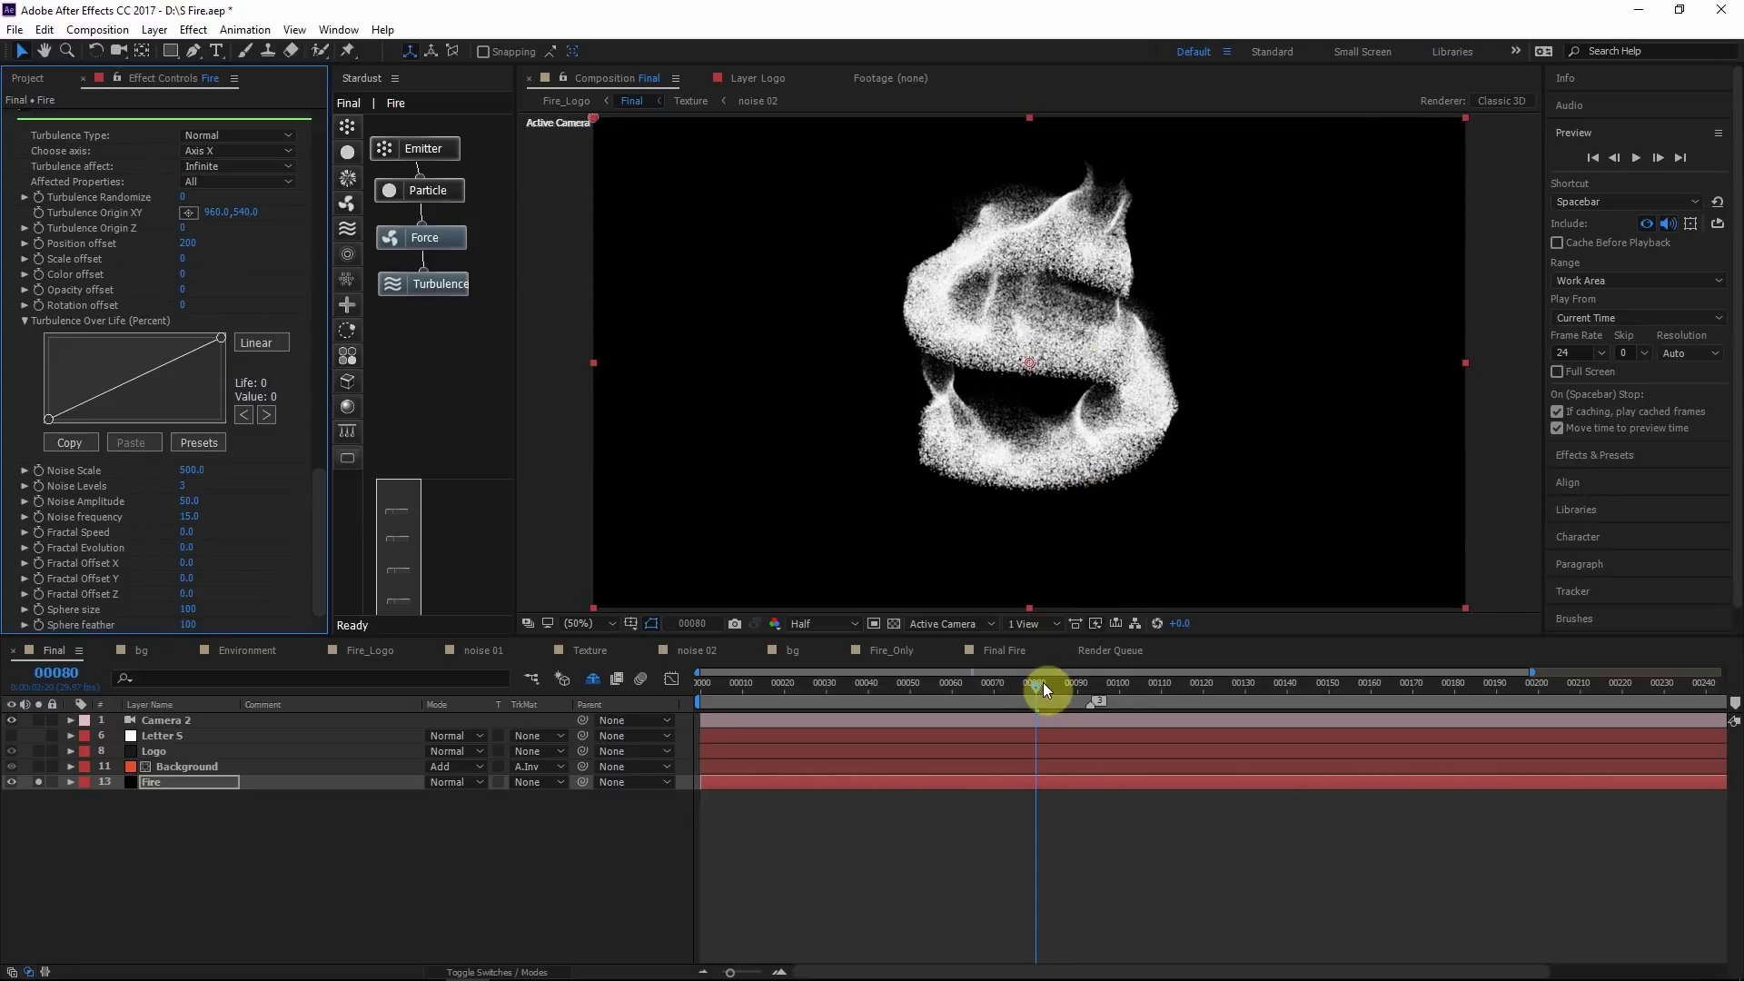
Preview the turbulent particles from frame 80 and scrub between frames 80 and 83 to examine the flame motion
{"action": "left_click", "coordinate": [1633, 156]}
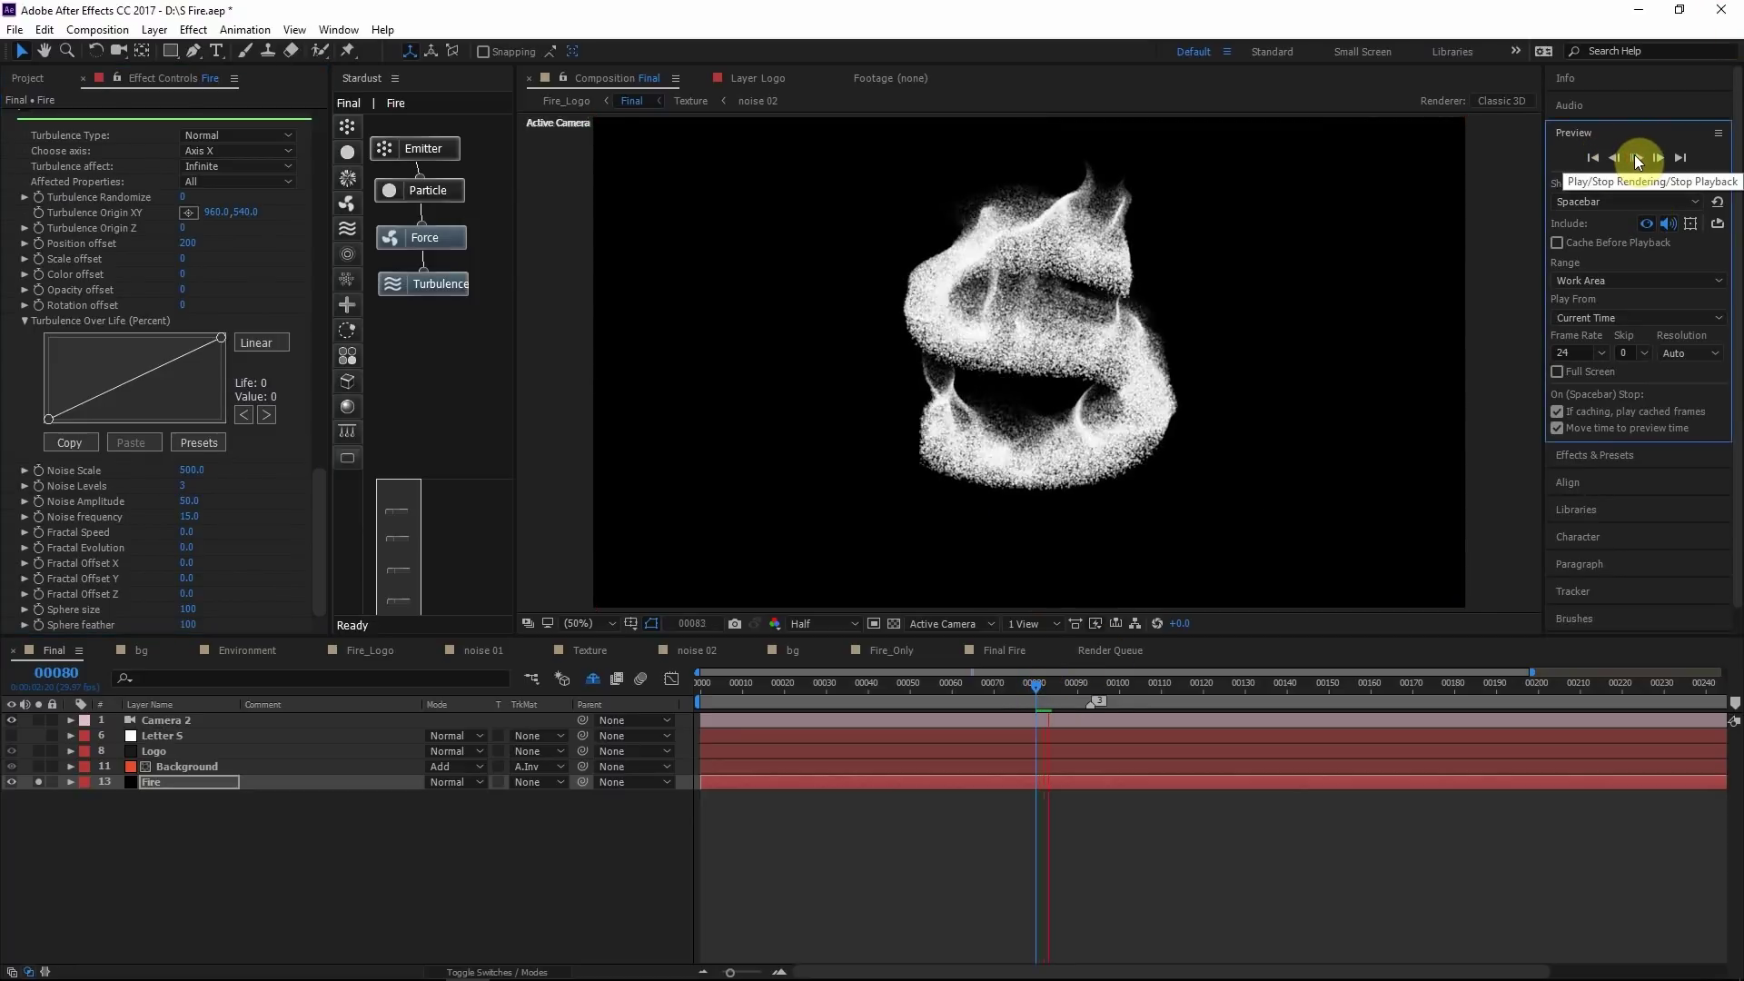
{"action": "left_click", "coordinate": [1050, 686]}
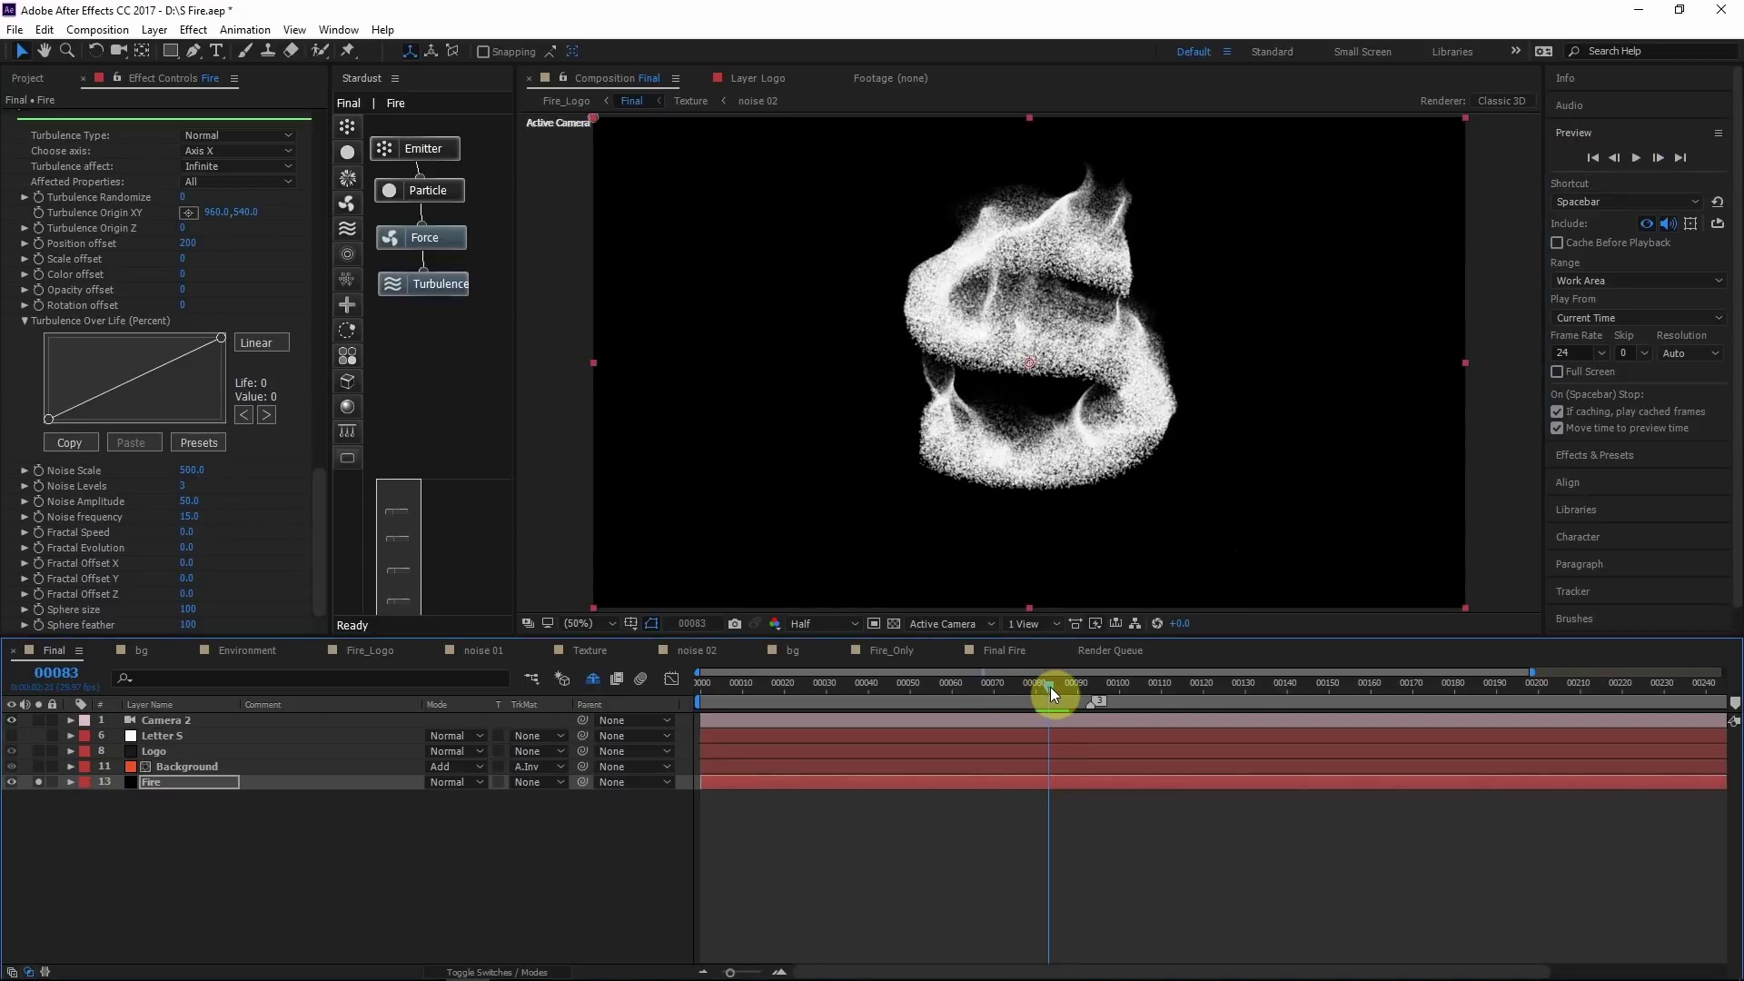
{"action": "left_click", "coordinate": [1633, 156]}
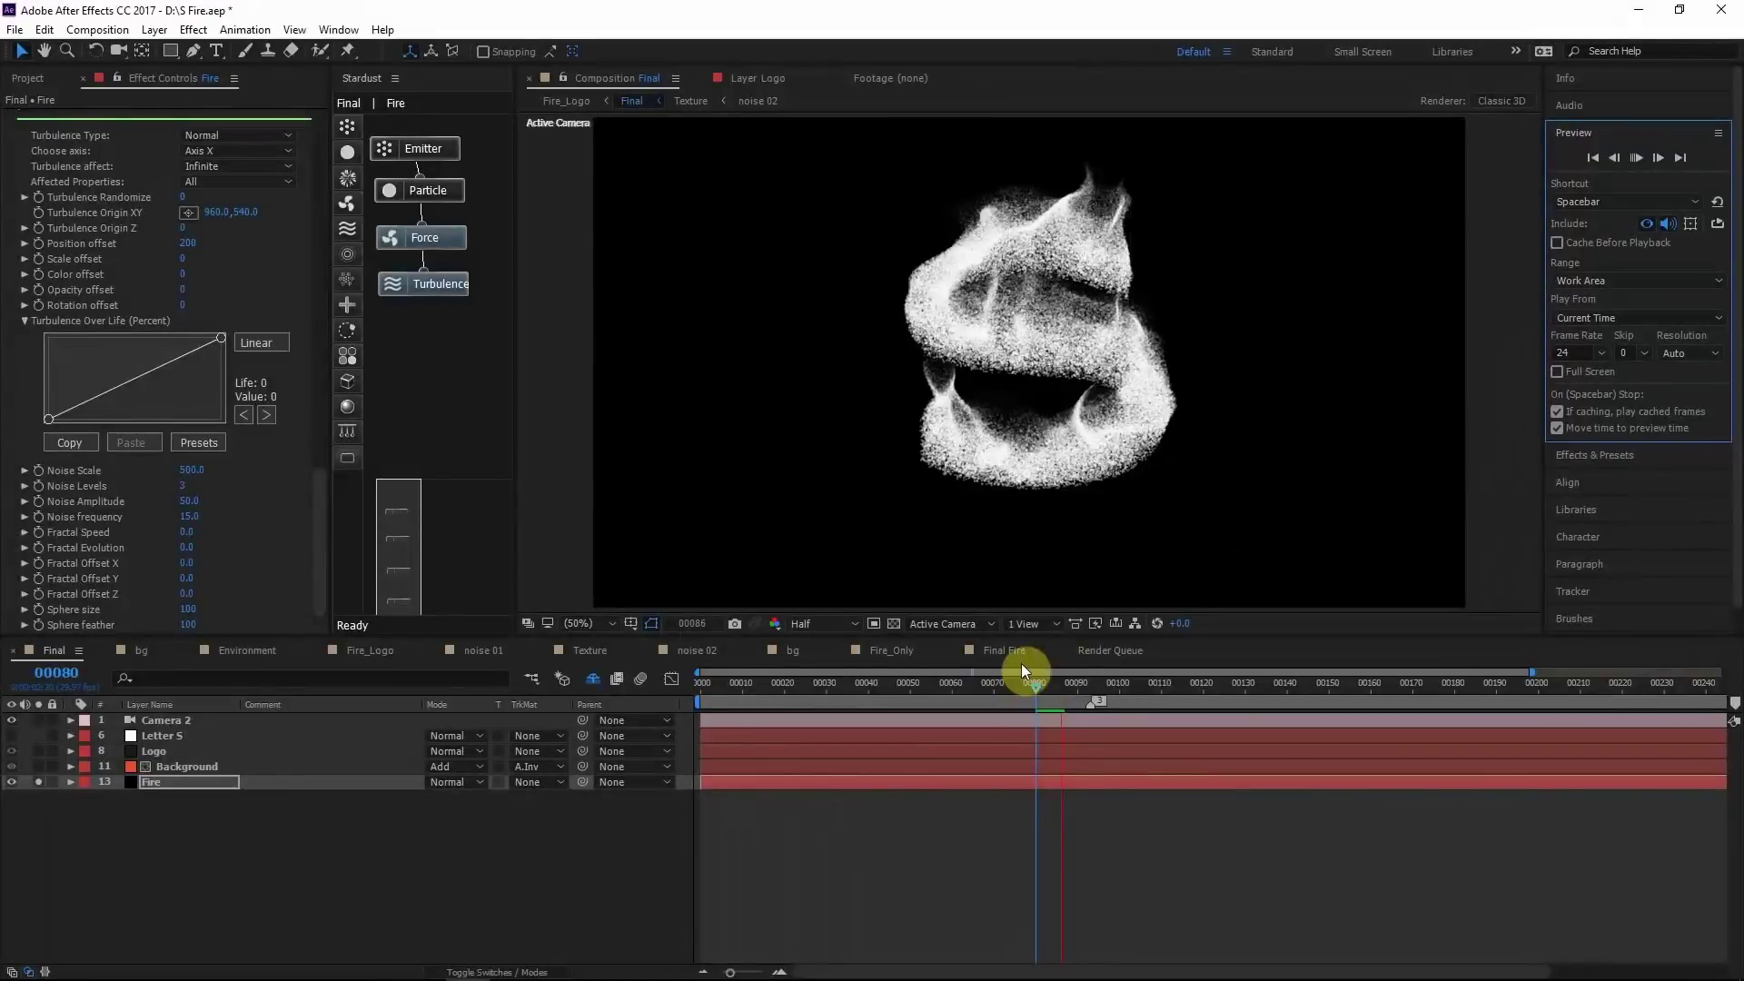
{"action": "left_click_drag", "start_coordinate": [1037, 684], "coordinate": [1049, 686]}
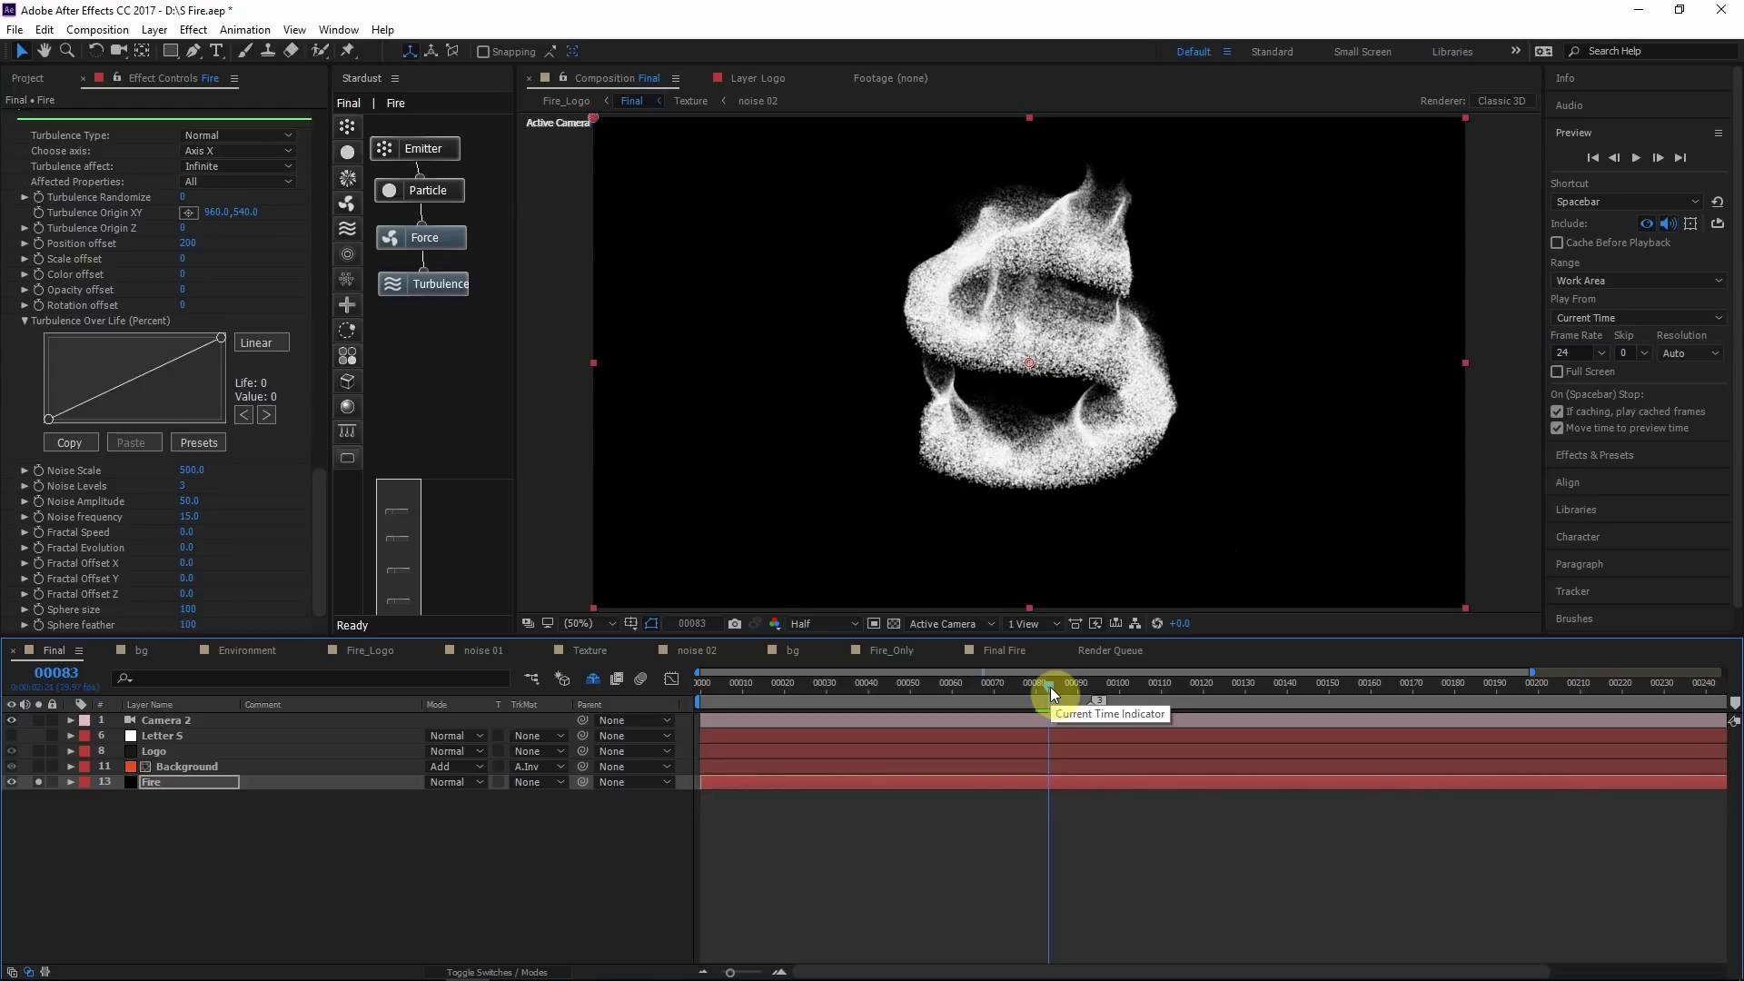
{"action": "left_click_drag", "start_coordinate": [1049, 689], "coordinate": [1034, 691]}
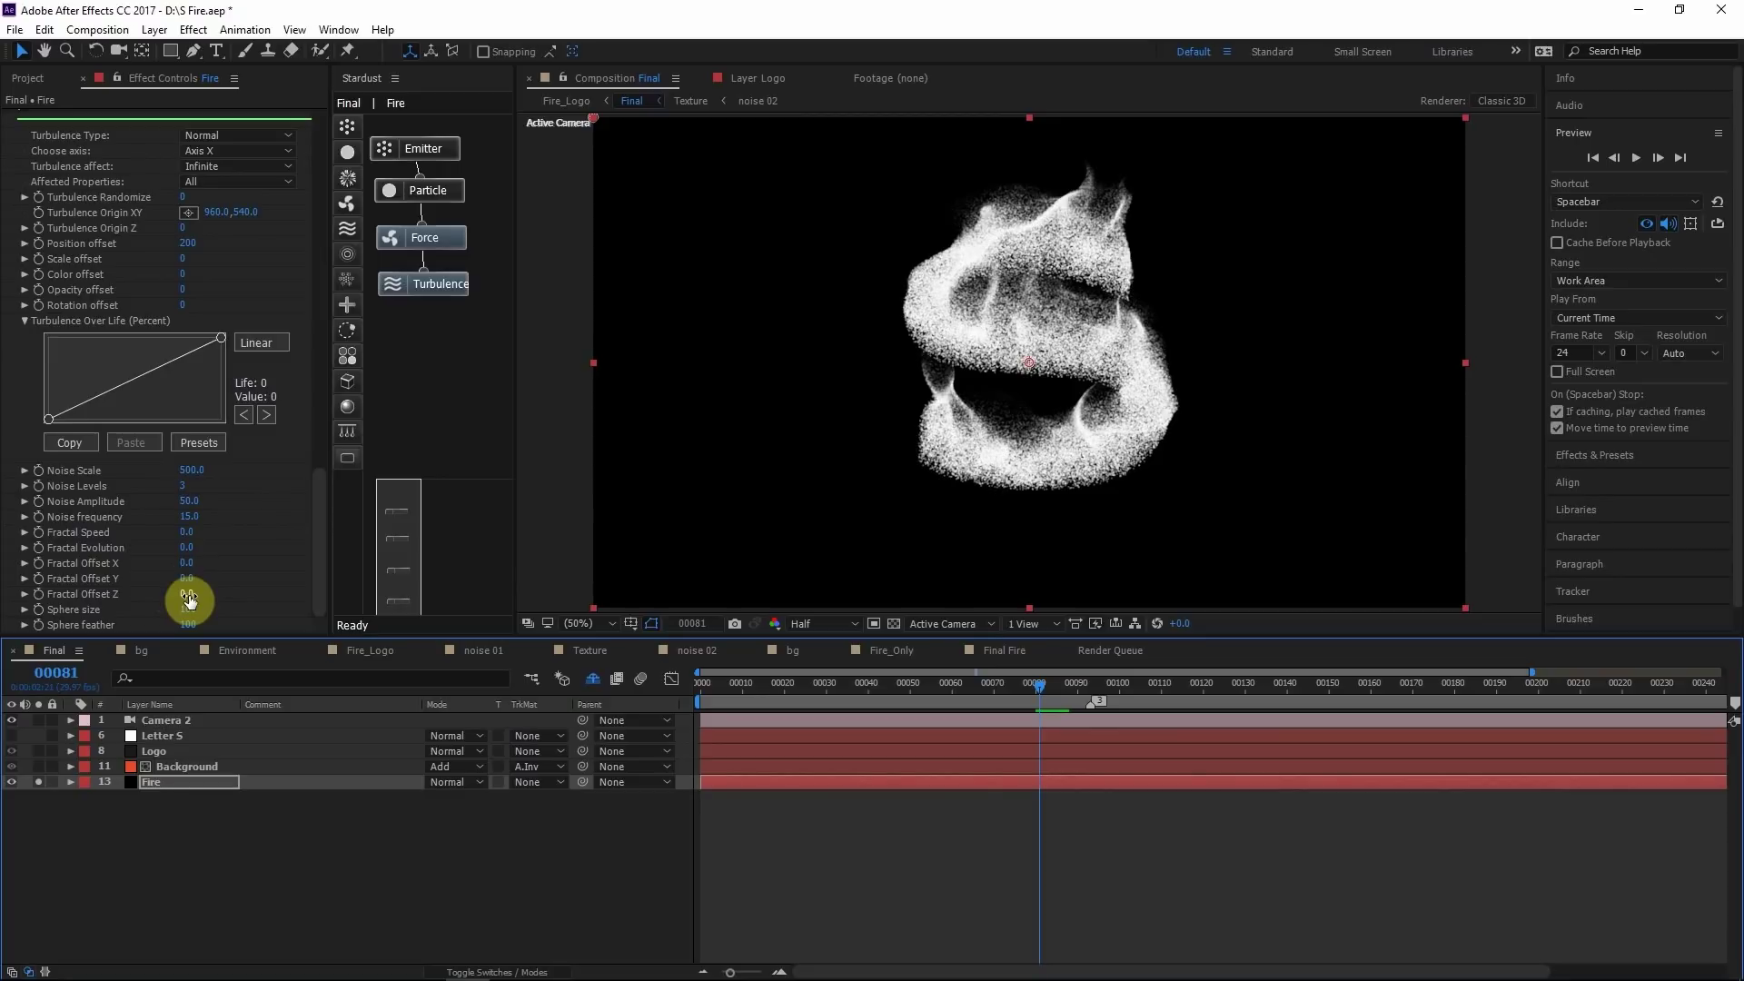
Try shifting the turbulence's Fractal Offset Y and restore it to 0
{"action": "left_click_drag", "start_coordinate": [189, 600], "coordinate": [179, 586]}
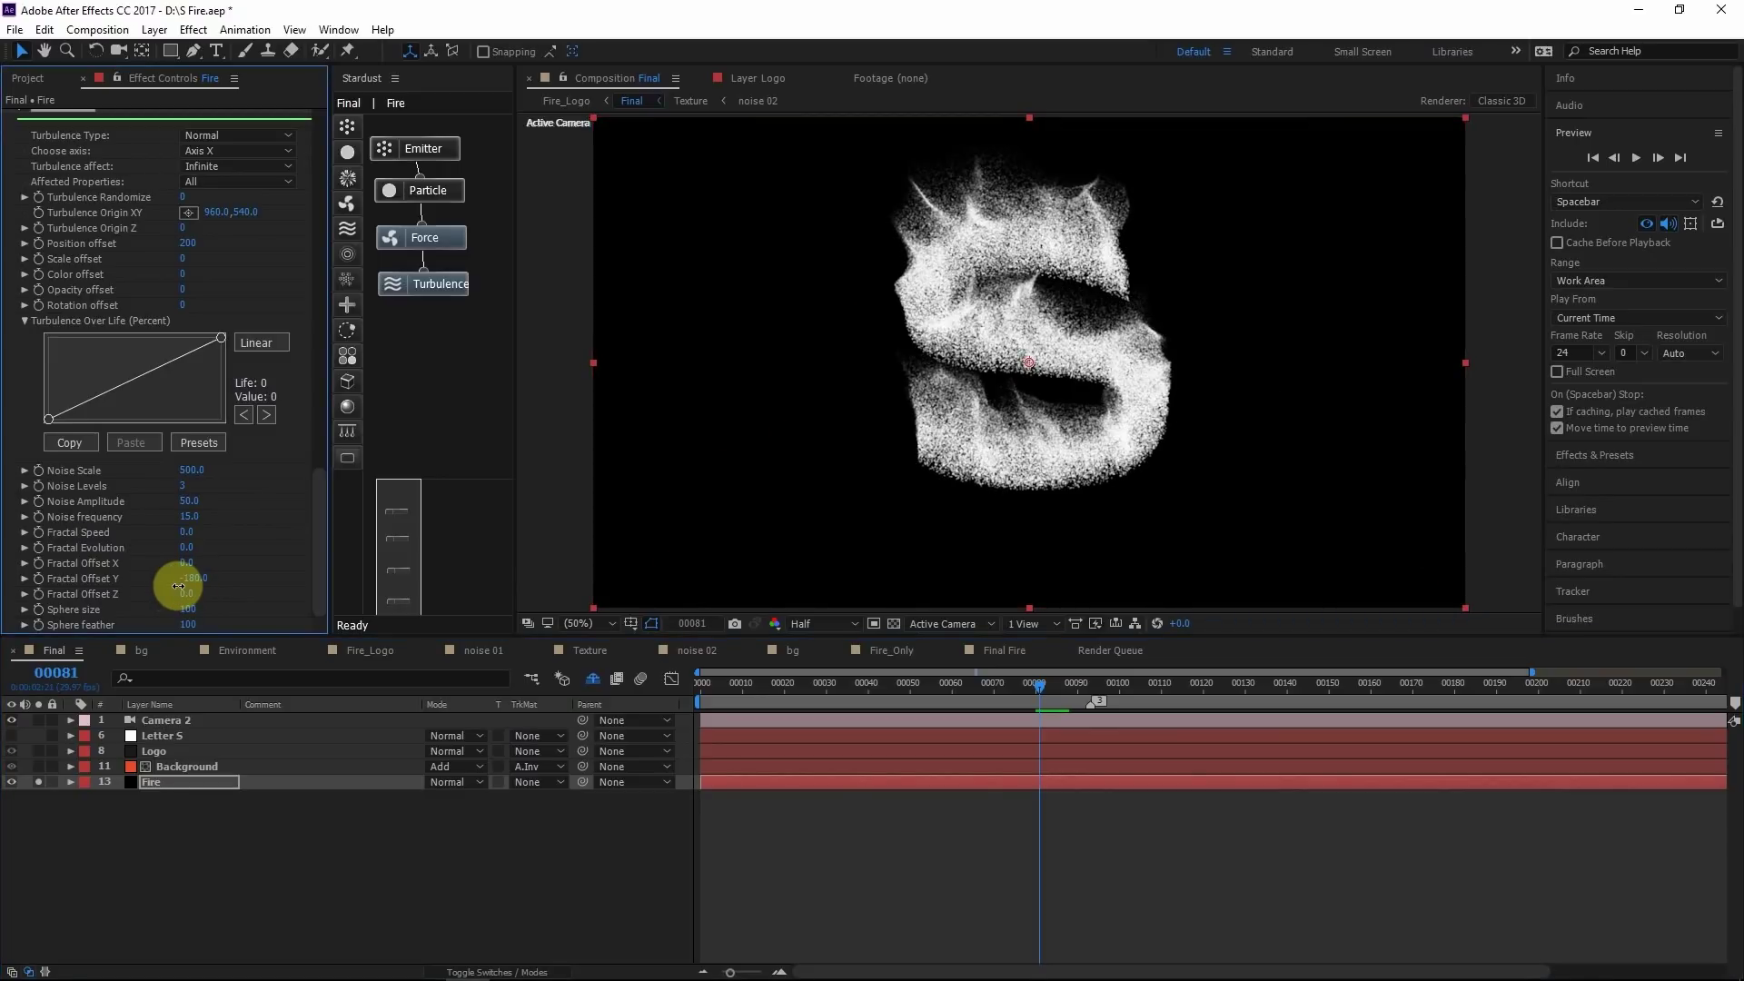
{"action": "mouse_move", "coordinate": [179, 586]}
{"action": "left_mouse_down"}
{"action": "mouse_move", "coordinate": [229, 595]}
{"action": "mouse_move", "coordinate": [176, 576]}
{"action": "left_mouse_up"}
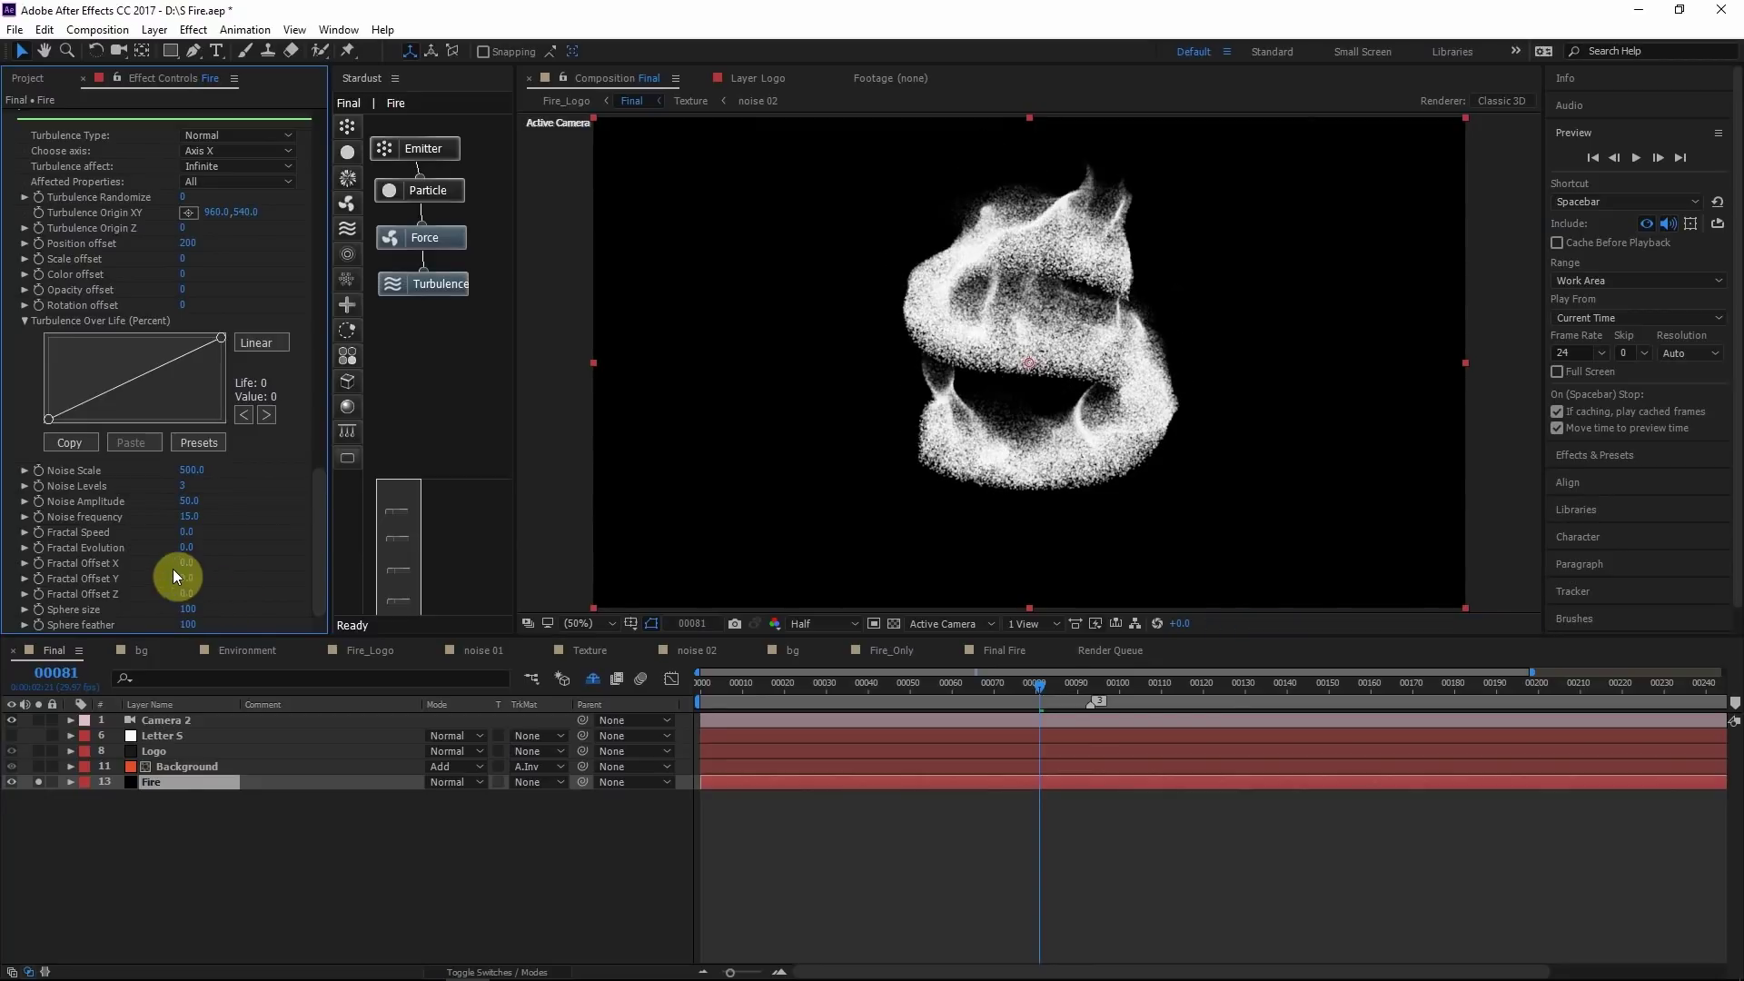
Reveal the turbulence's Fractal Offset Y among the layer properties and add an expression to it
{"action": "double_click", "coordinate": [91, 581]}
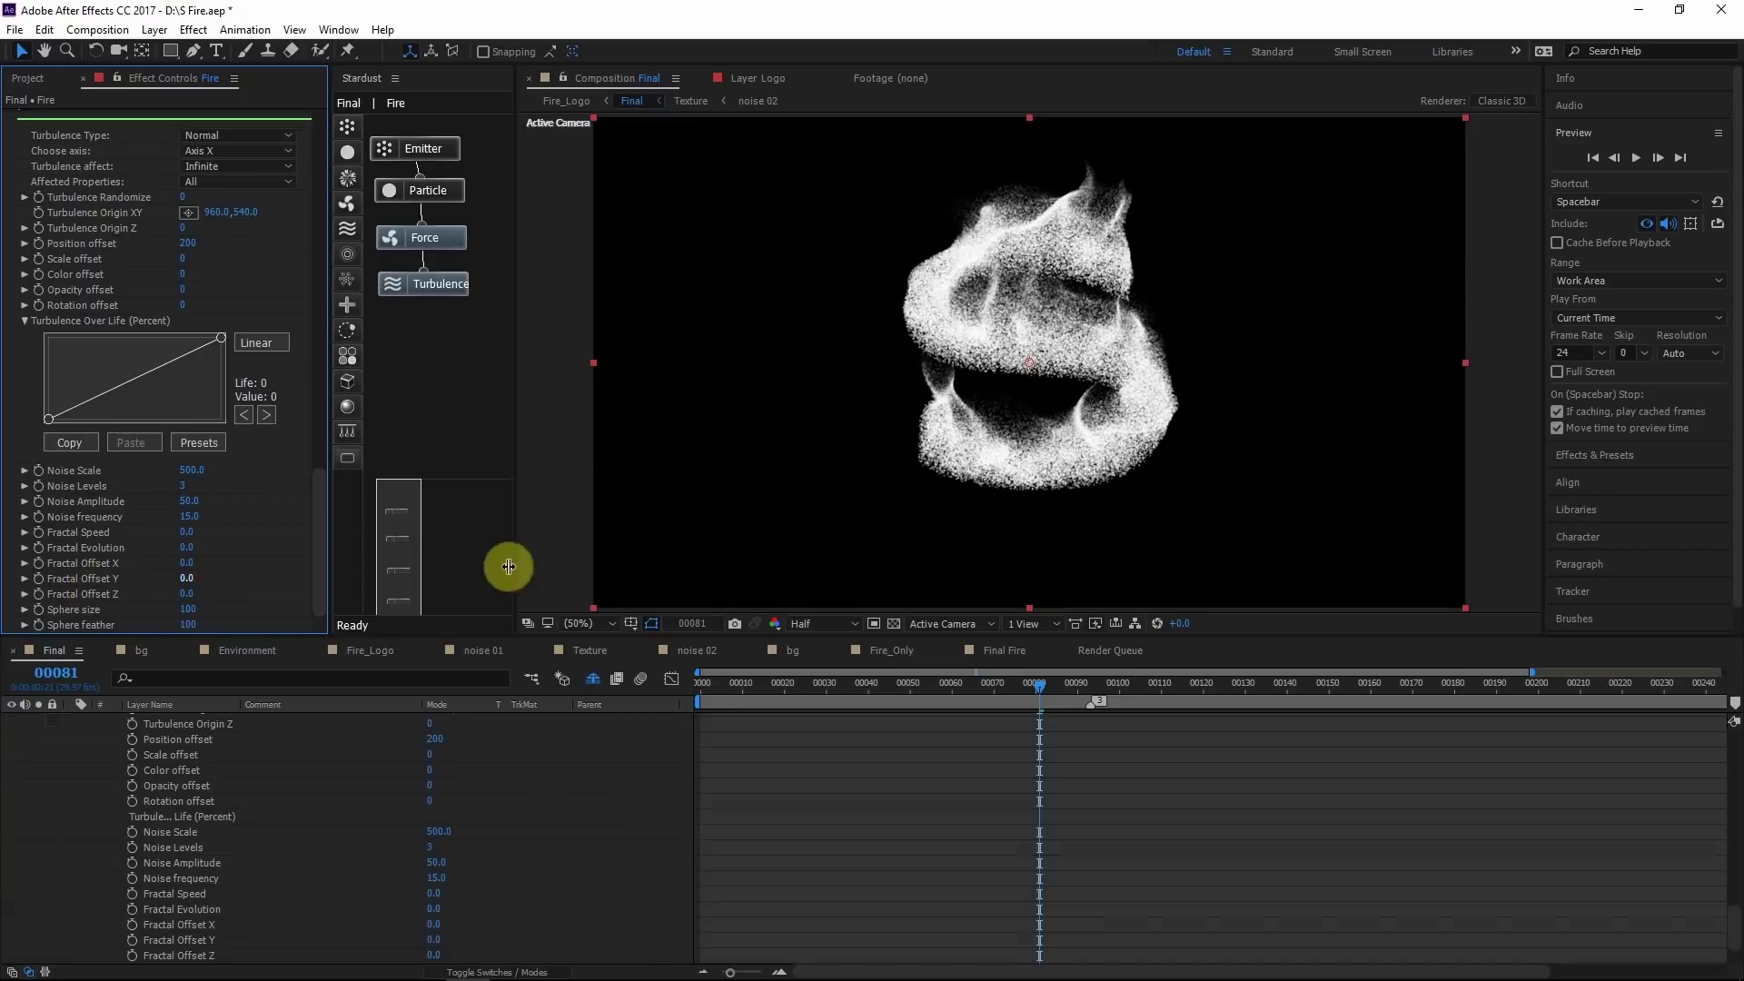
{"action": "left_click", "coordinate": [40, 580], "text": "alt"}
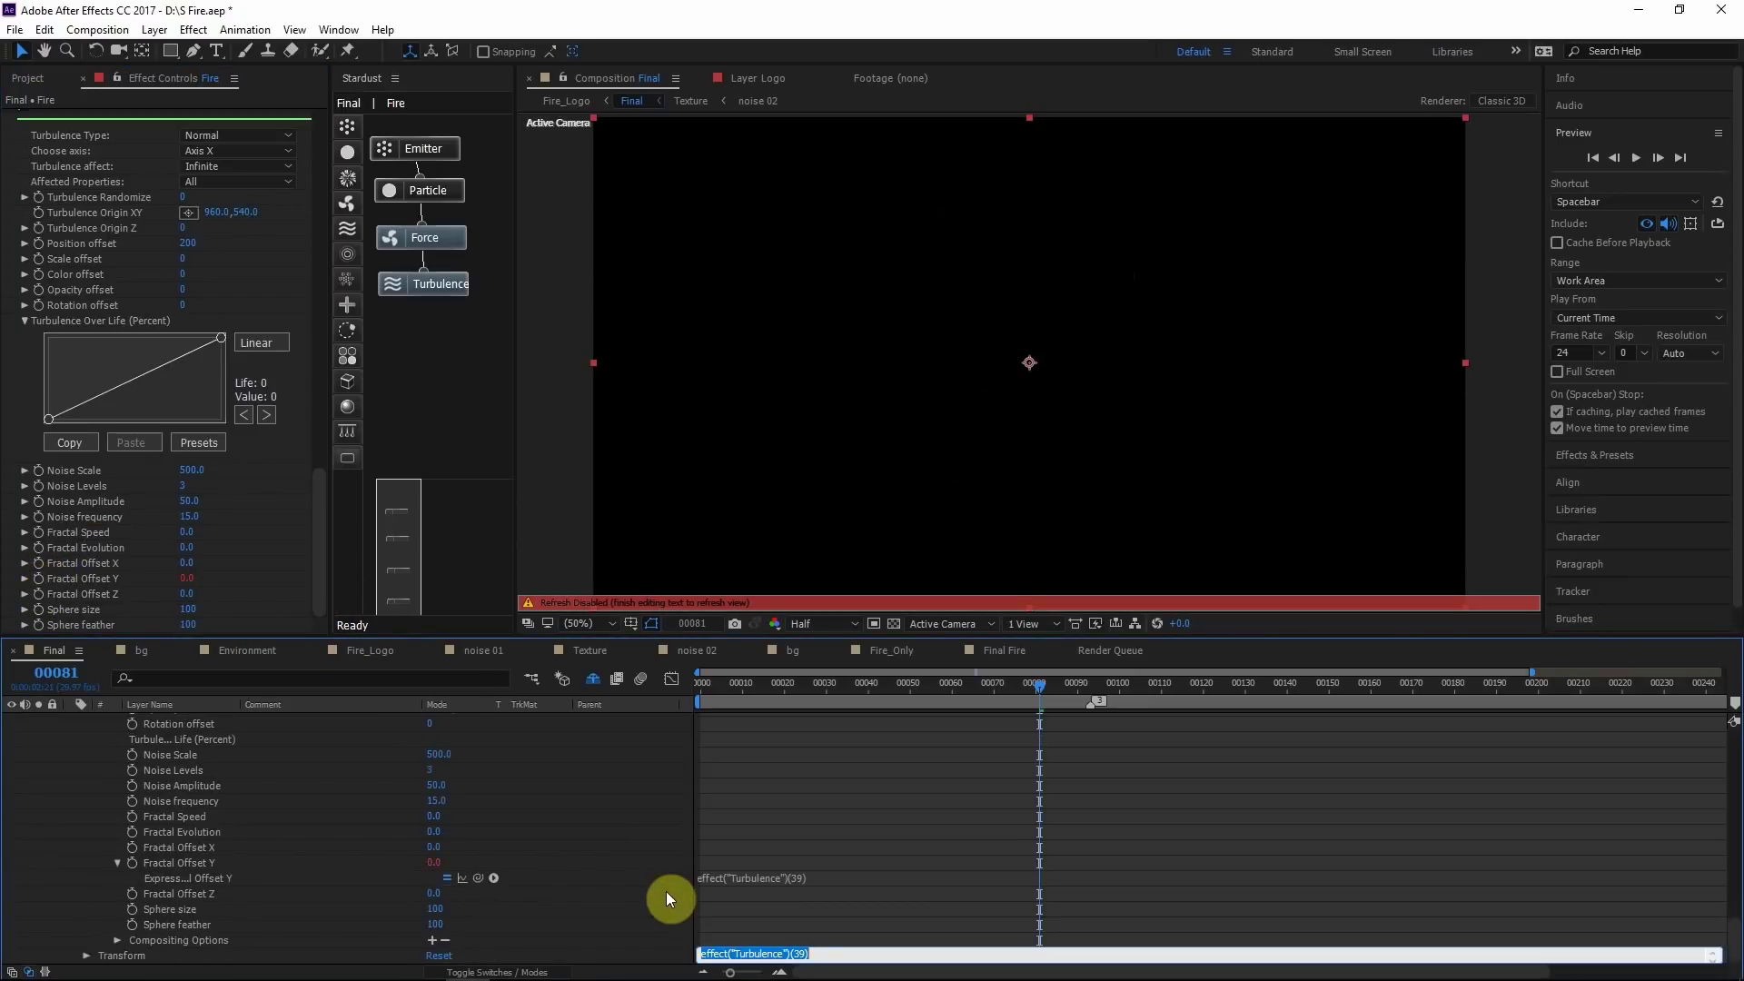
{"action": "scroll", "coordinate": [743, 890], "scroll_direction": "down", "scroll_amount": 3}
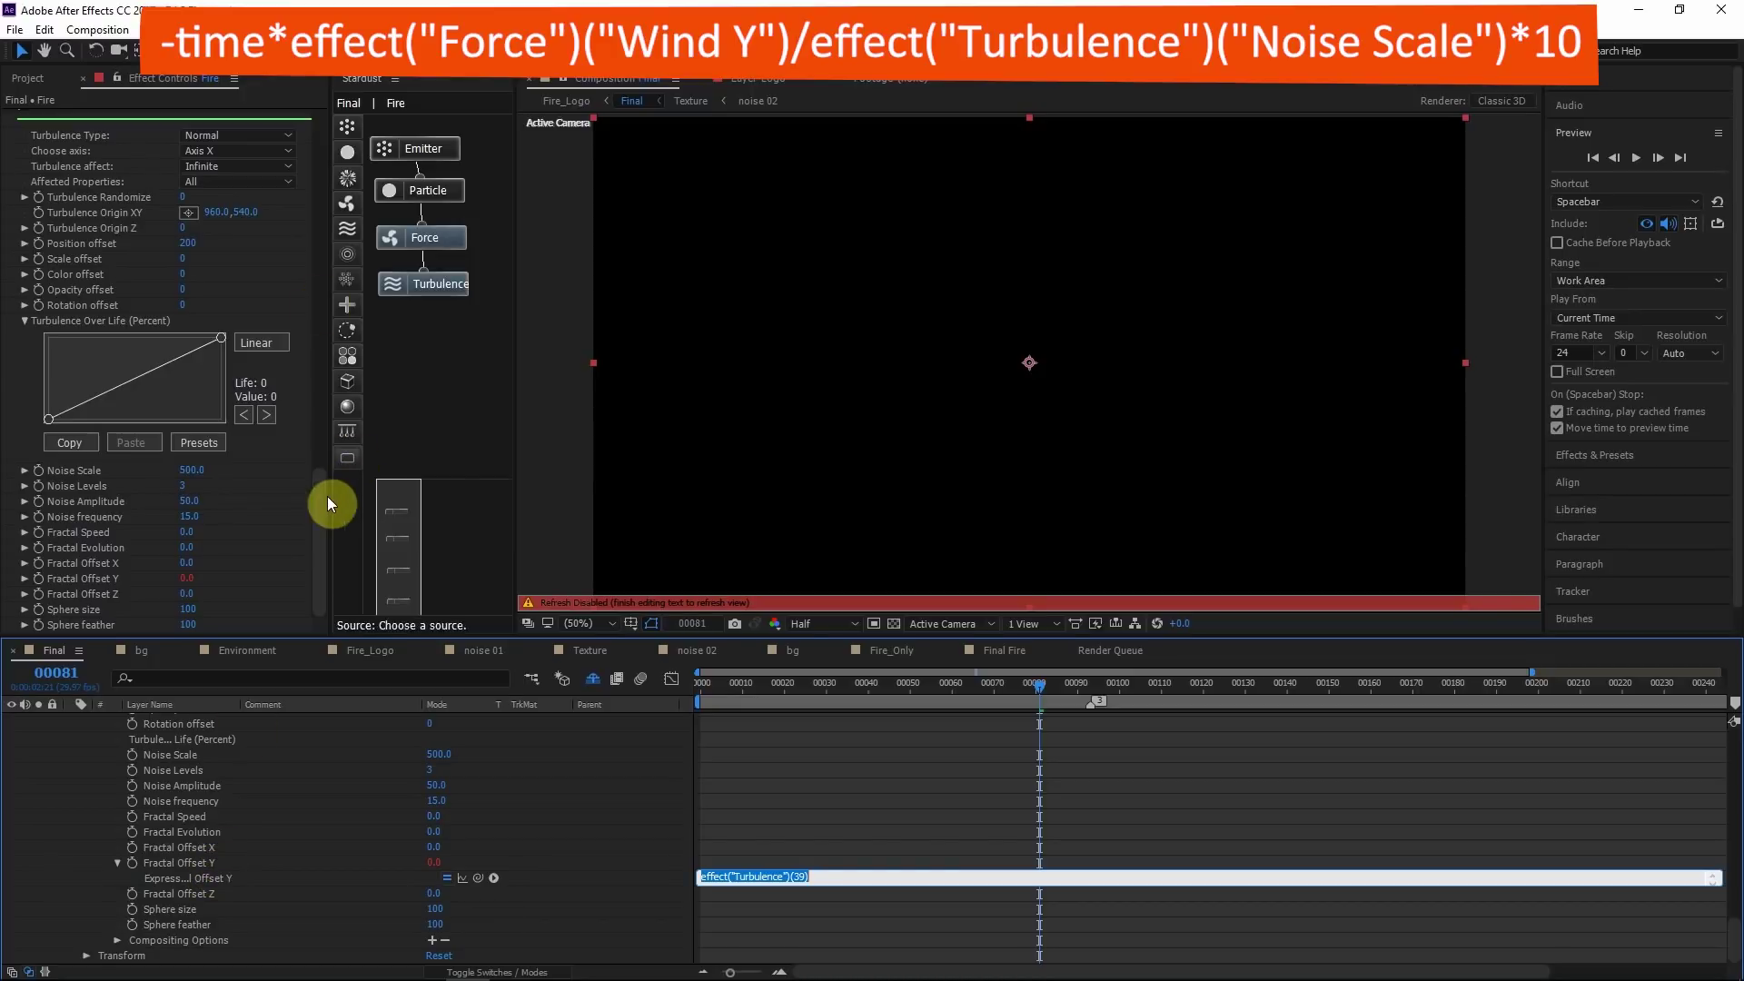
{"action": "left_click_drag", "start_coordinate": [320, 496], "coordinate": [320, 357]}
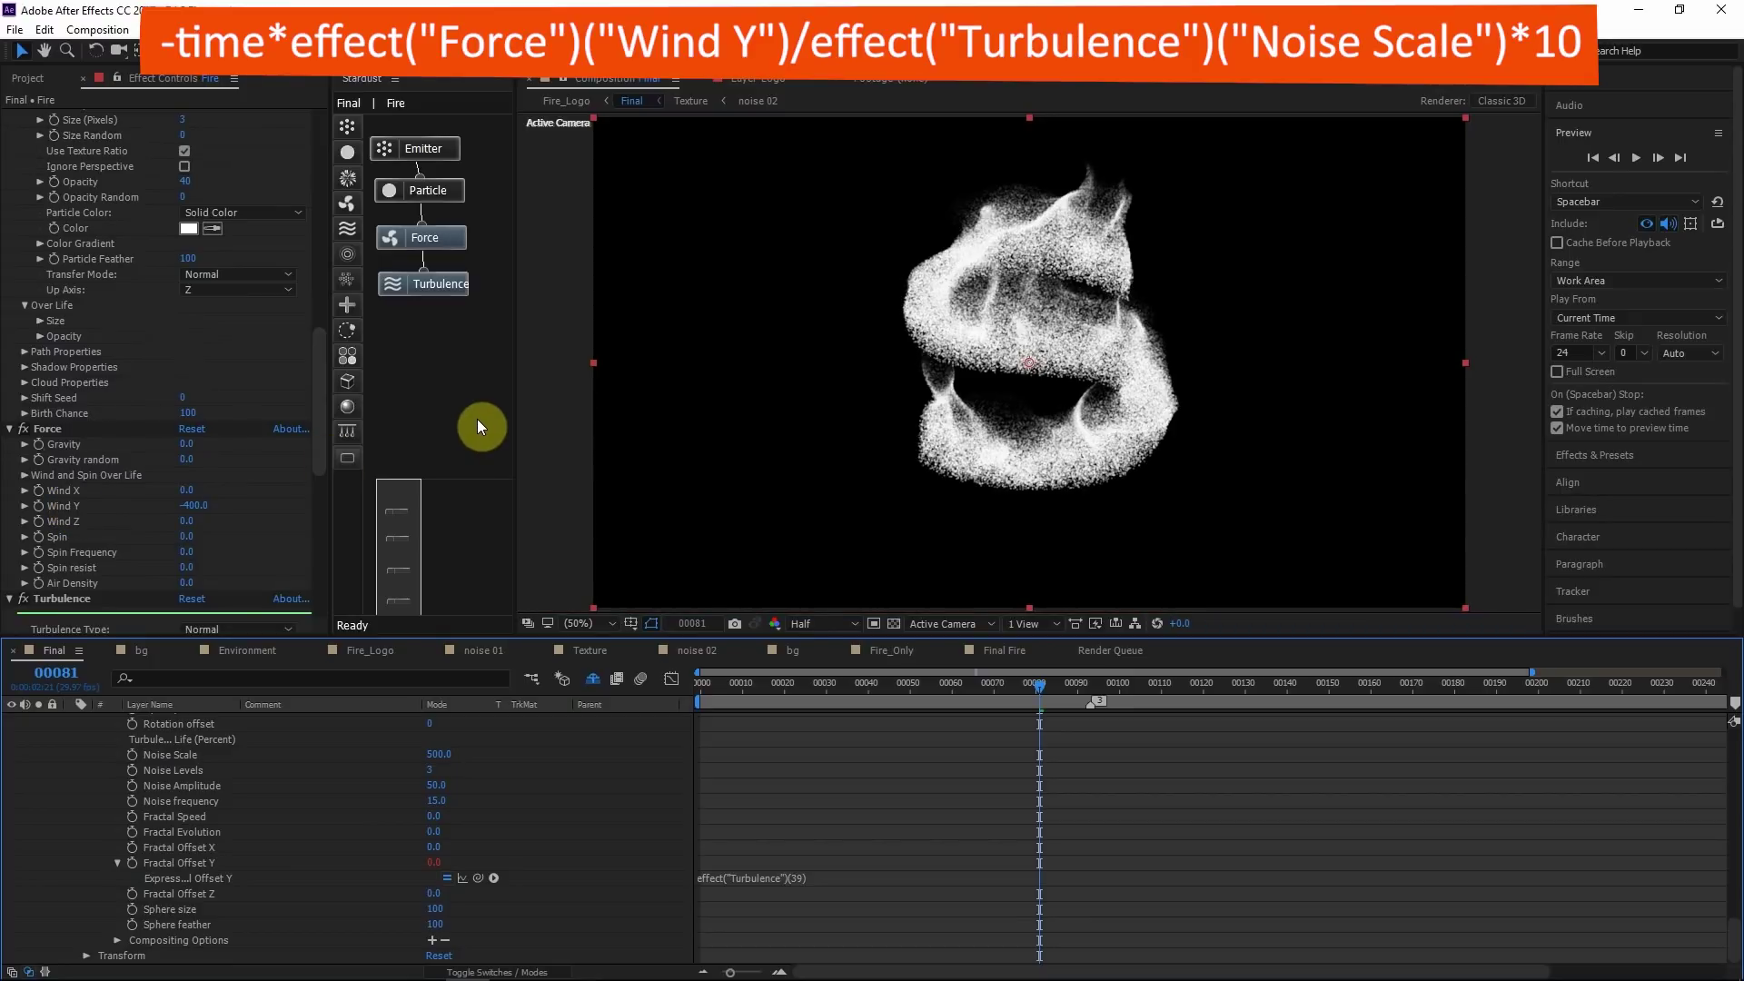
Write the Fractal Offset Y expression as time*-effect("Force")("Wind Y")/effect("Turbulence")("Noise Scale")*10
{"action": "left_click", "coordinate": [484, 877]}
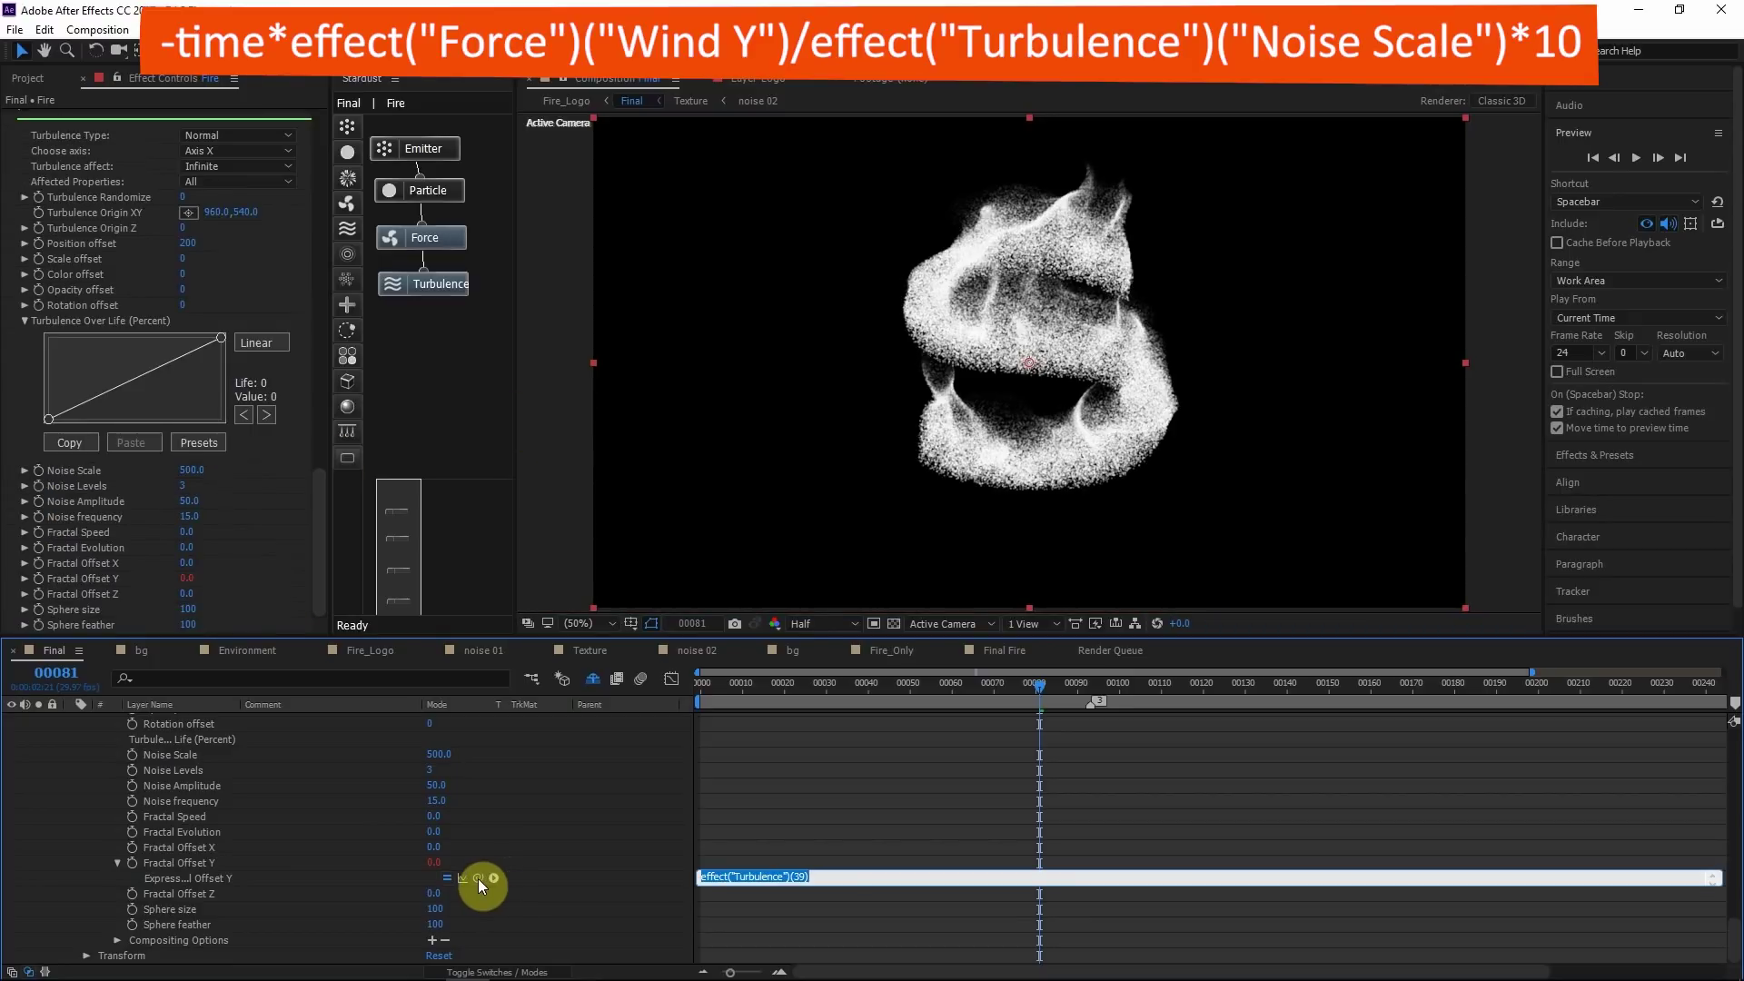
{"action": "type", "text": "time*"}
{"action": "left_click_drag", "start_coordinate": [479, 878], "coordinate": [89, 170]}
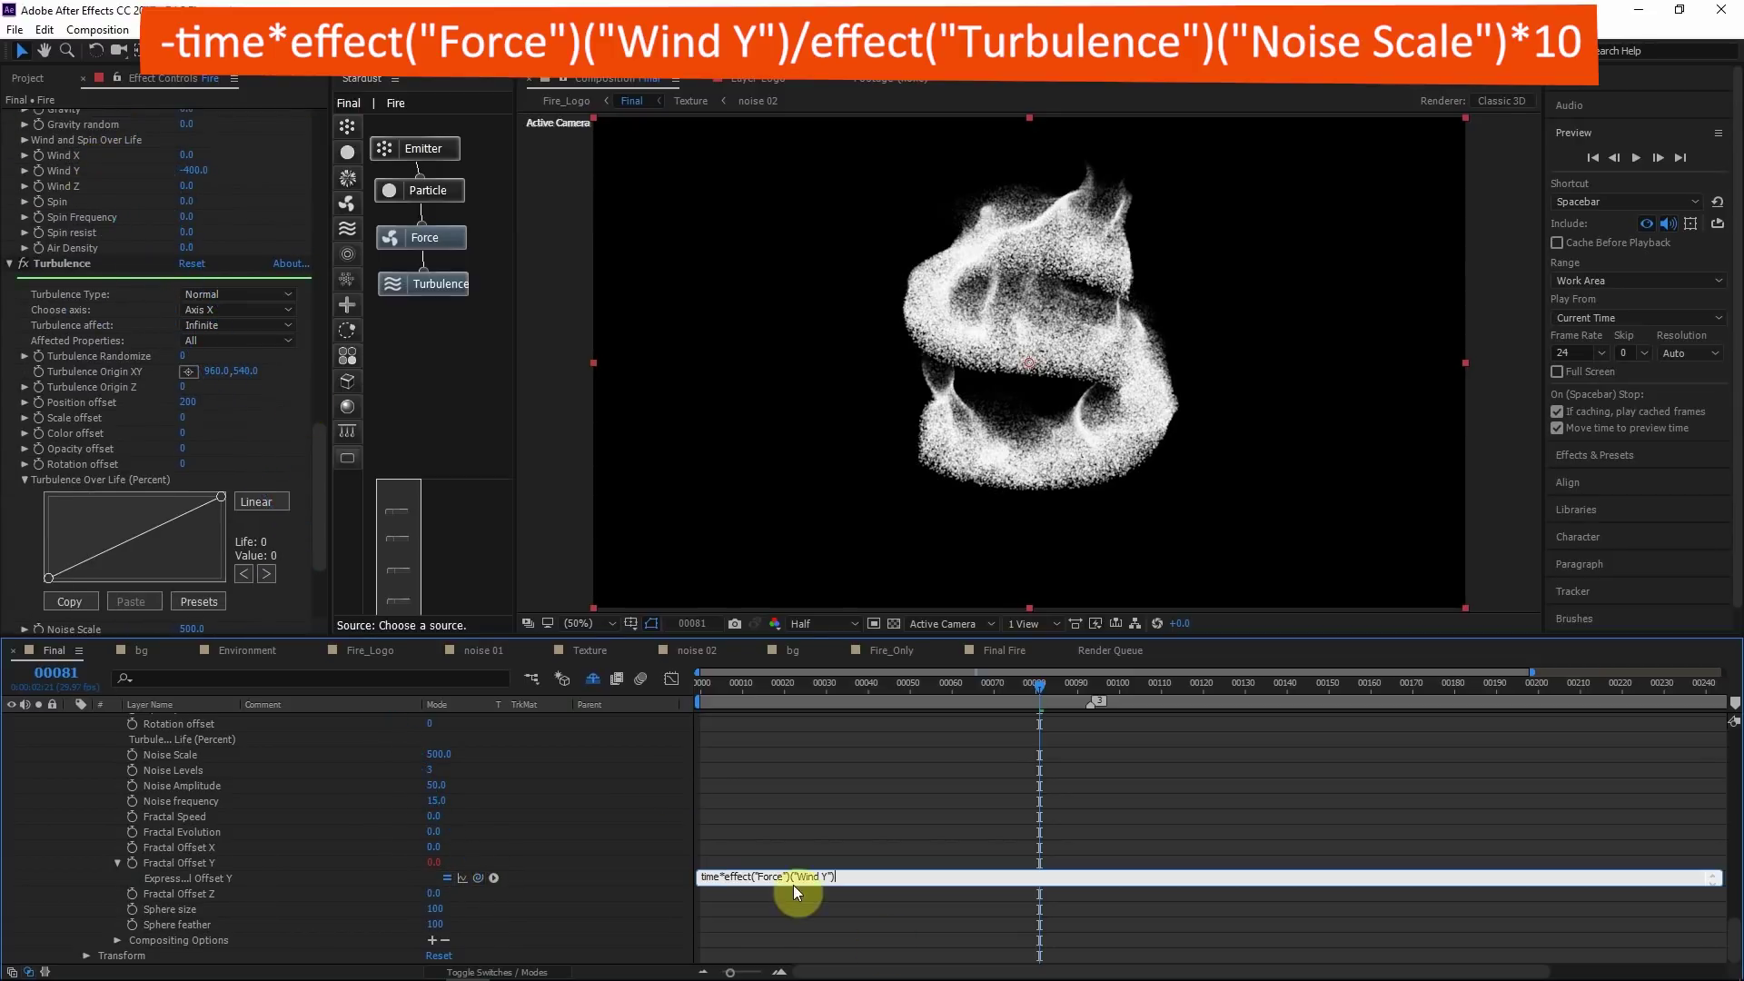
{"action": "left_click", "coordinate": [730, 876]}
{"action": "type", "text": "-"}
{"action": "left_click_drag", "start_coordinate": [478, 877], "coordinate": [91, 575]}
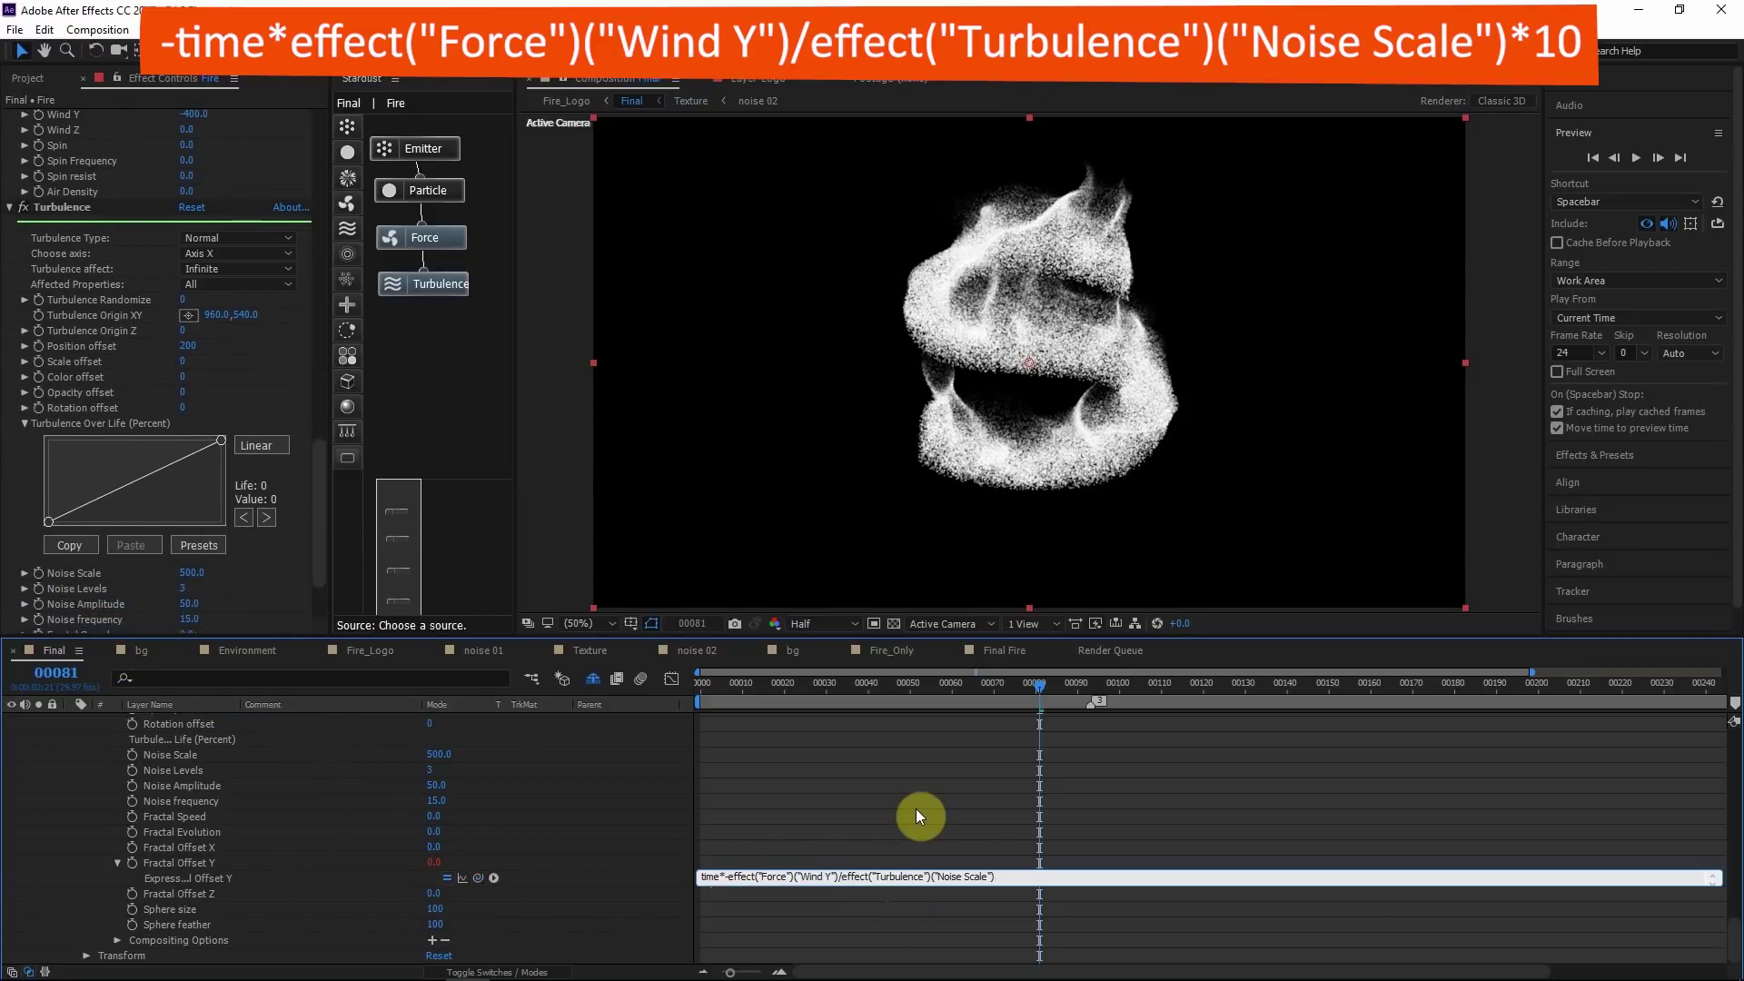
{"action": "type", "text": "*1"}
{"action": "left_click", "coordinate": [1056, 721]}
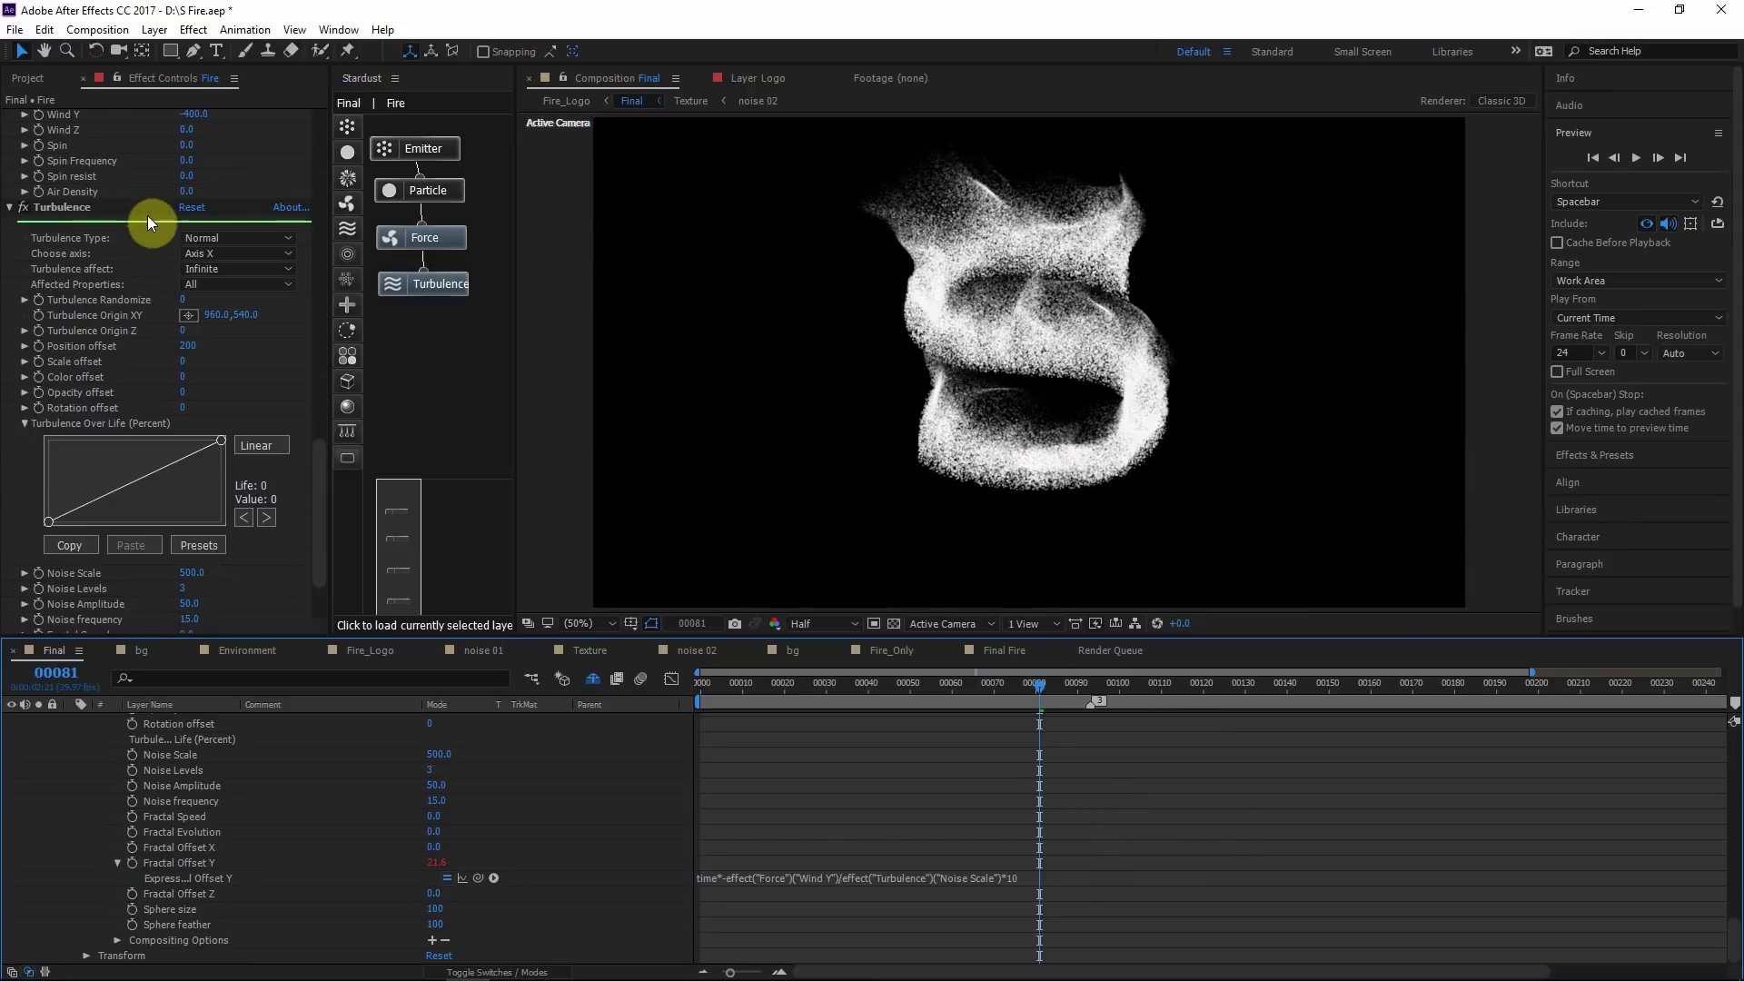
Preview the particle motion from frame 81 and move the current time to frame 101
{"action": "scroll", "coordinate": [136, 318], "scroll_direction": "down", "scroll_amount": 3}
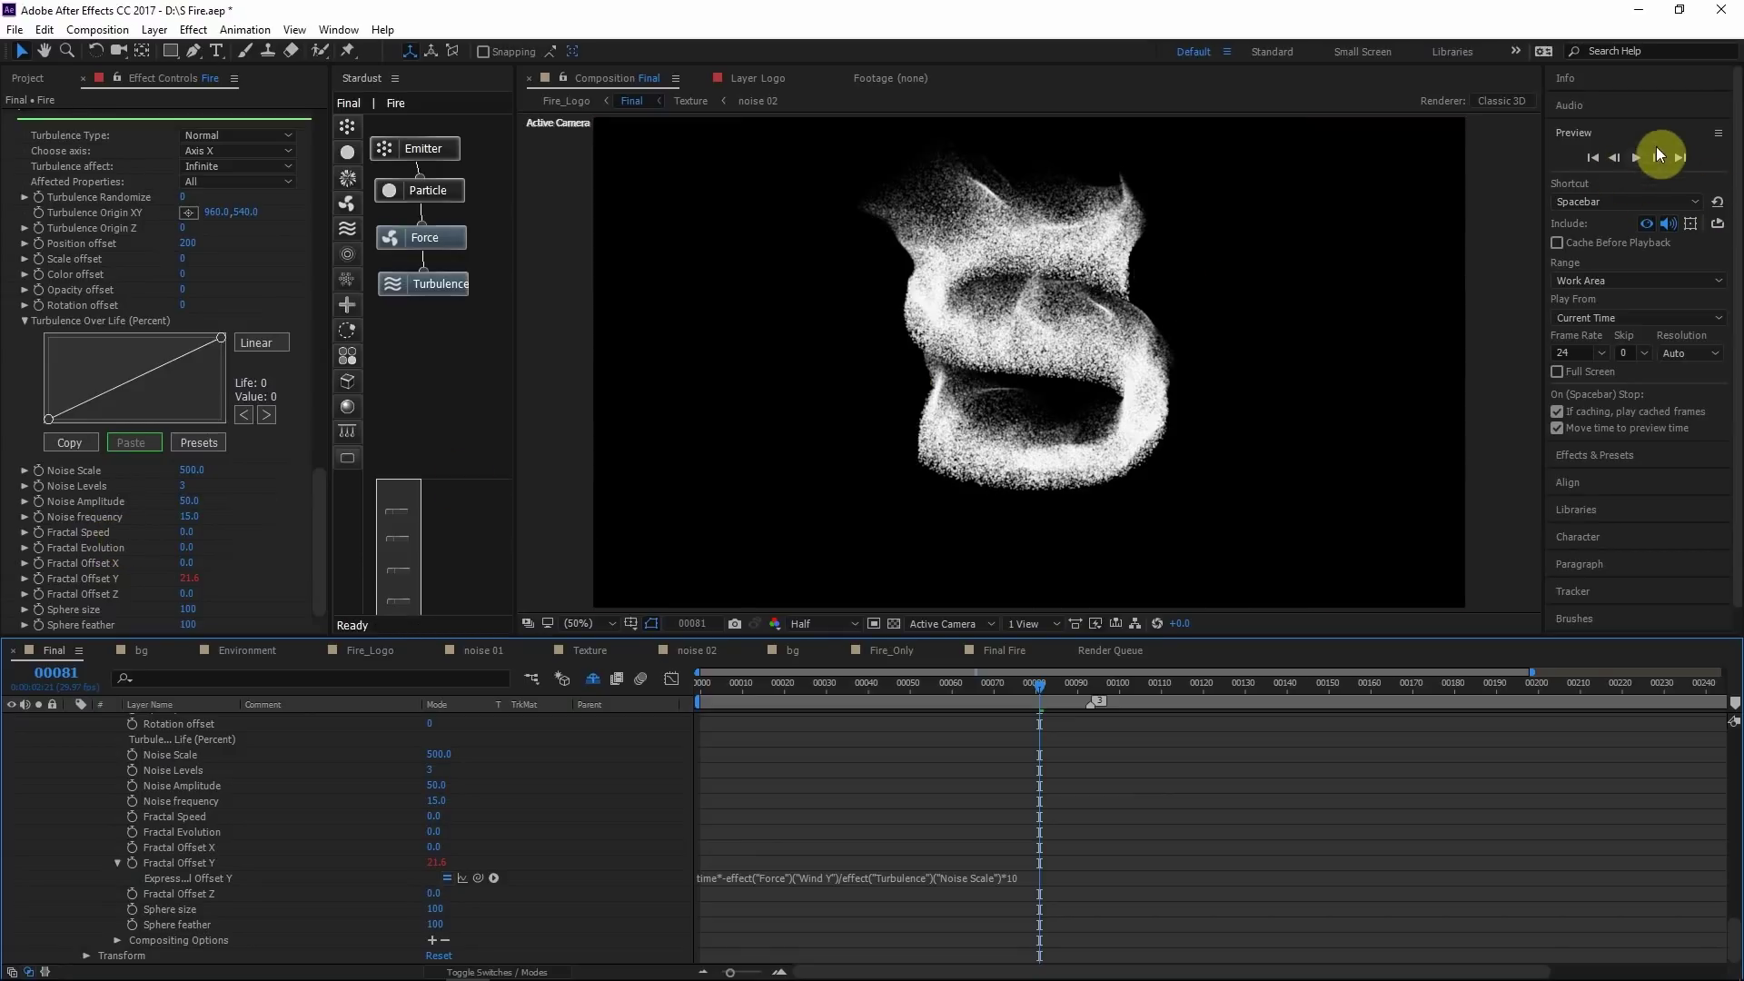
{"action": "left_click", "coordinate": [1641, 160]}
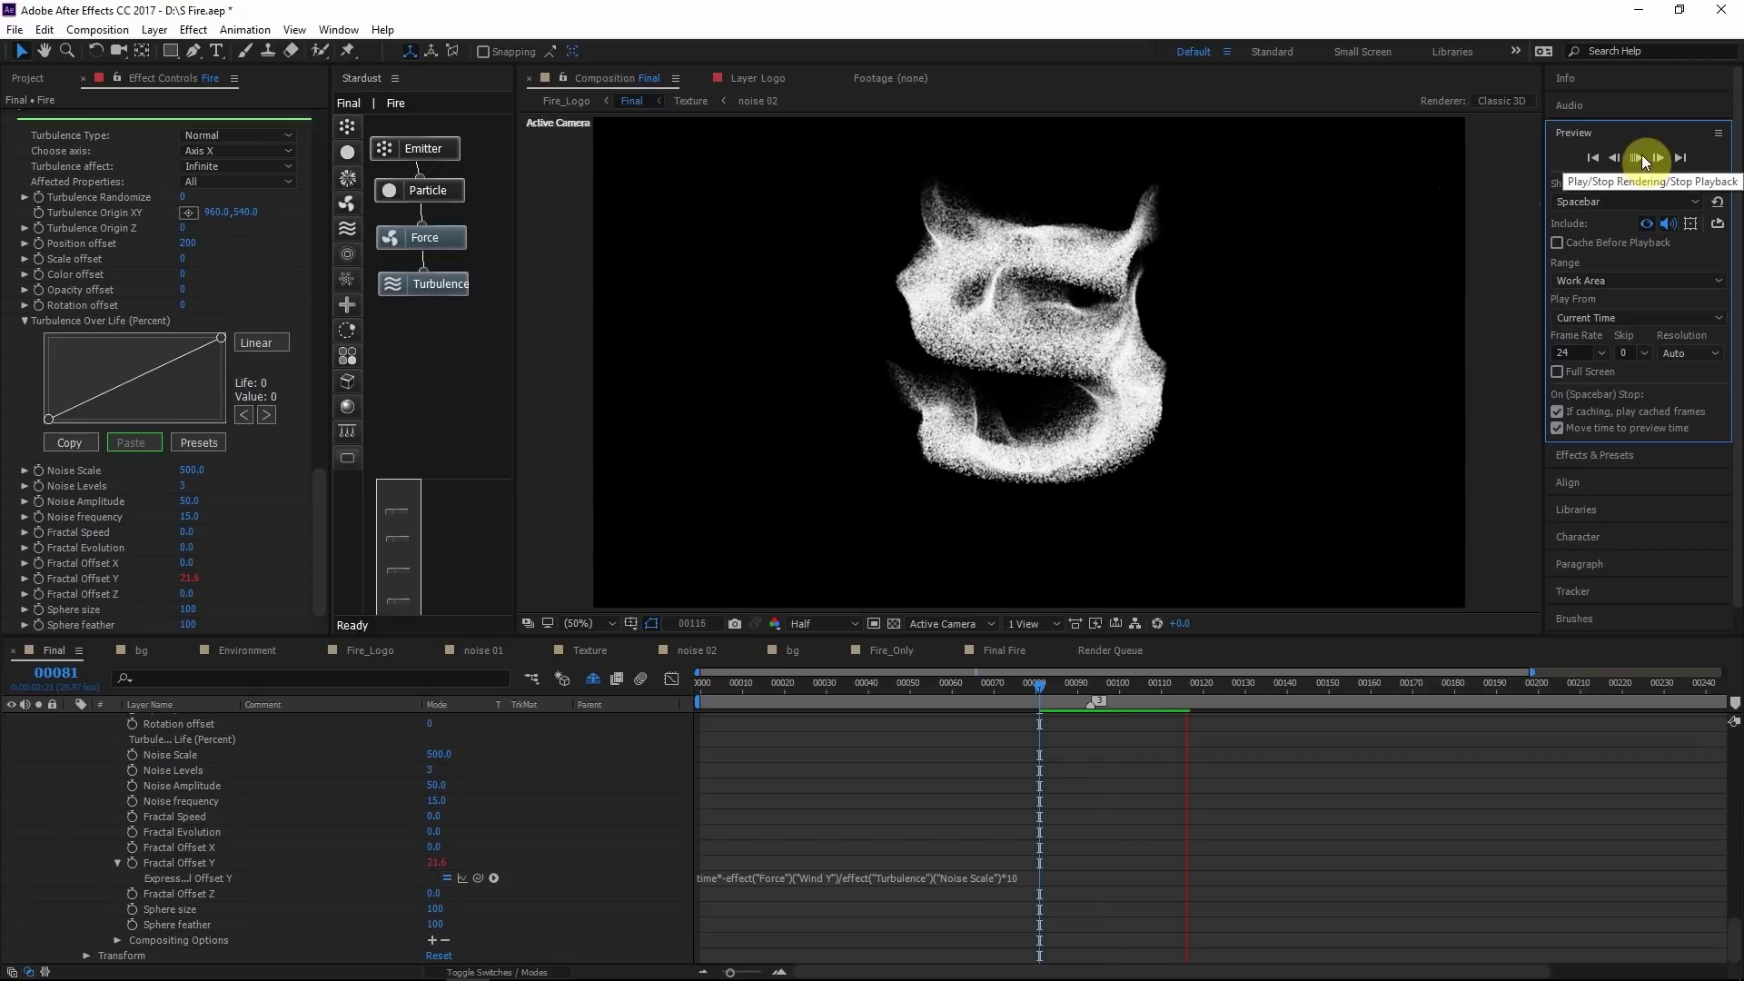
{"action": "left_click", "coordinate": [1642, 156]}
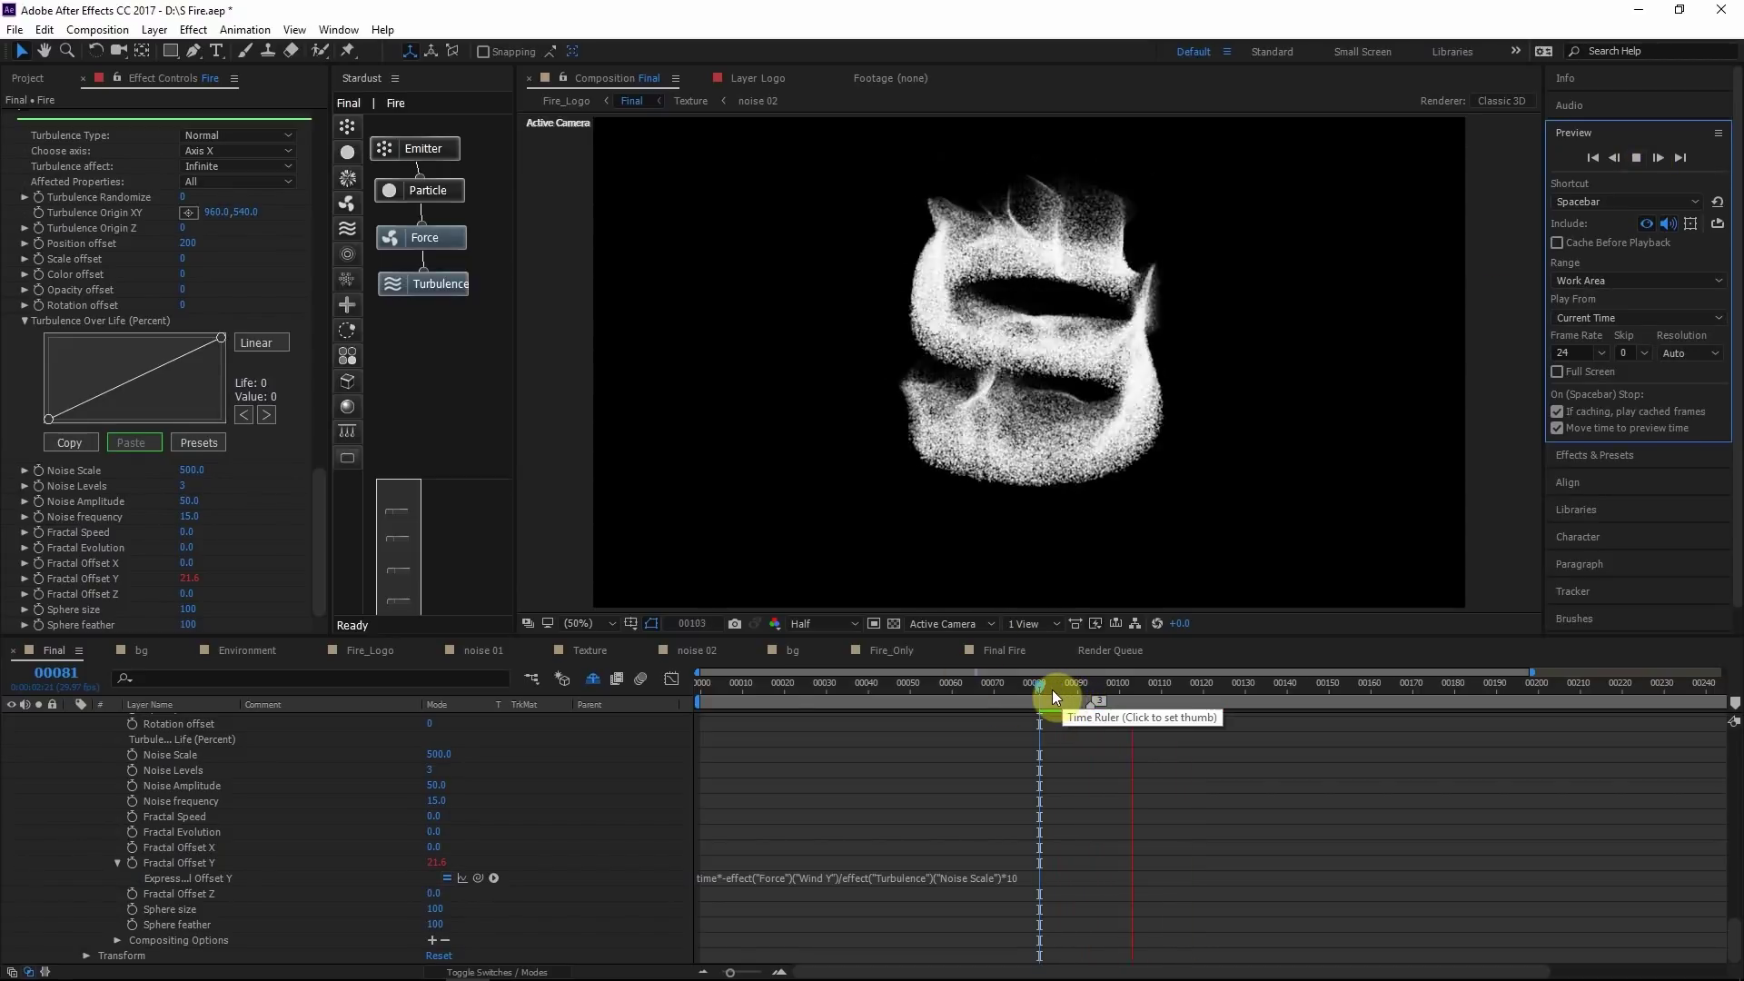
{"action": "left_click_drag", "start_coordinate": [1050, 696], "coordinate": [1125, 663]}
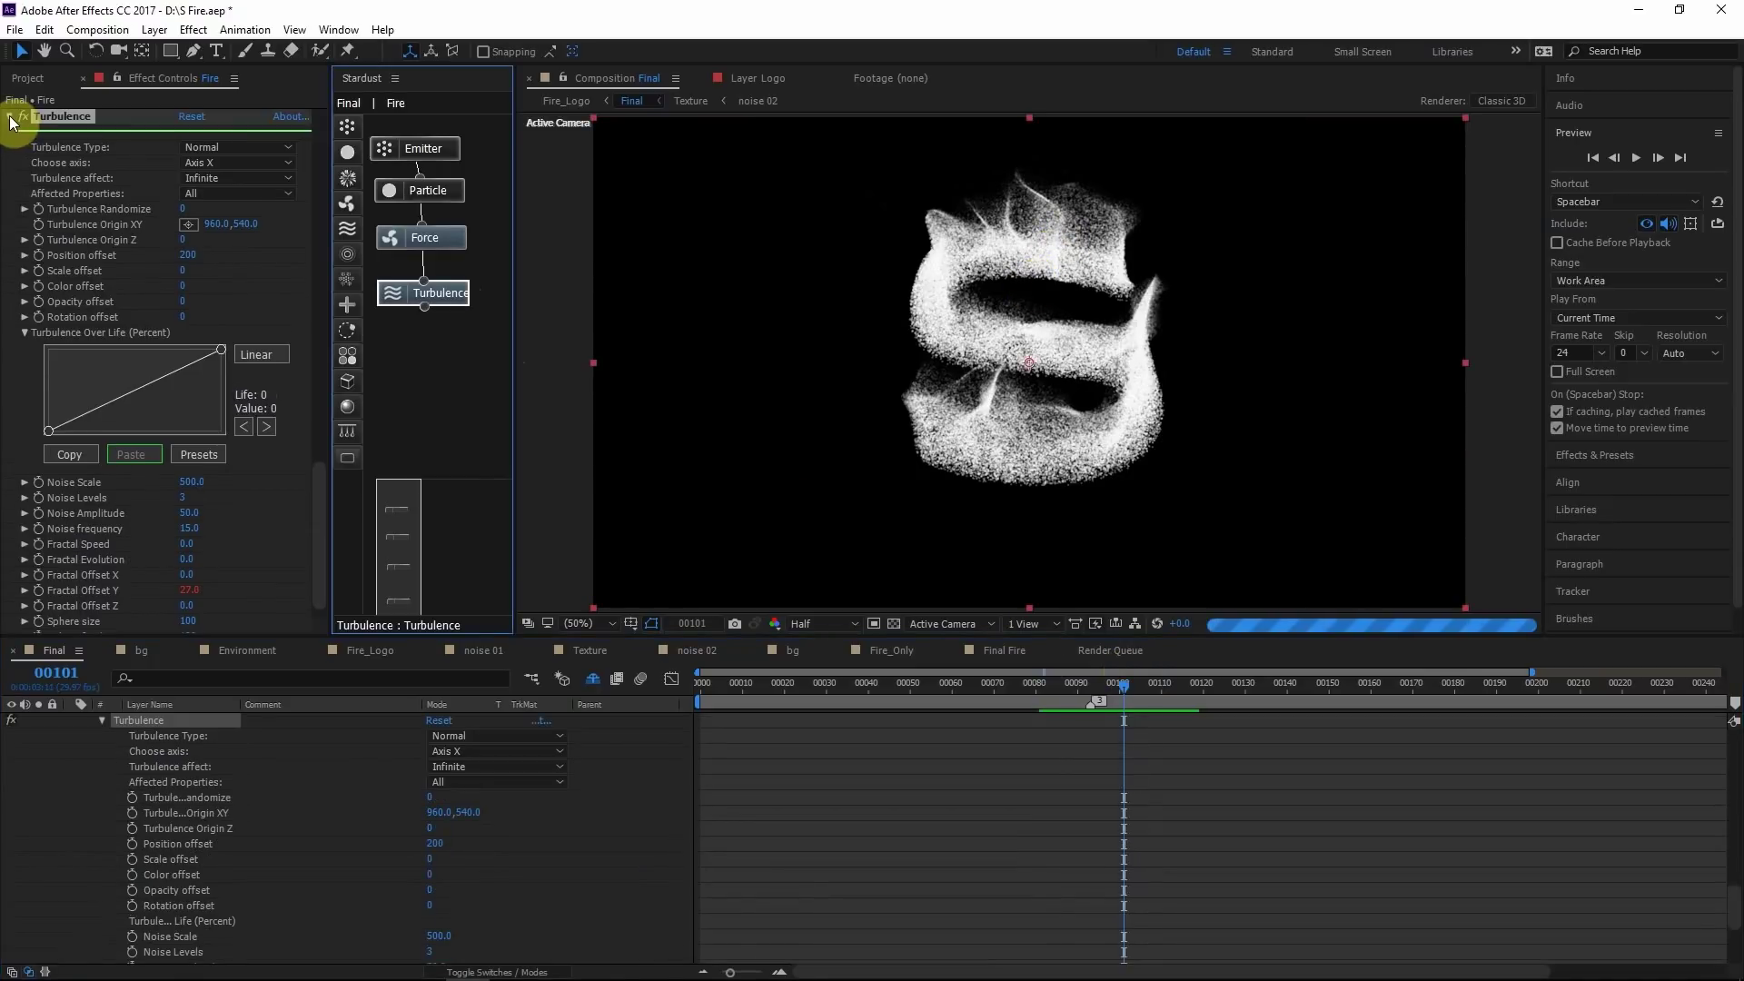
Duplicate the Turbulence node and set the copy's Noise Scale to 300
{"action": "left_click", "coordinate": [10, 119]}
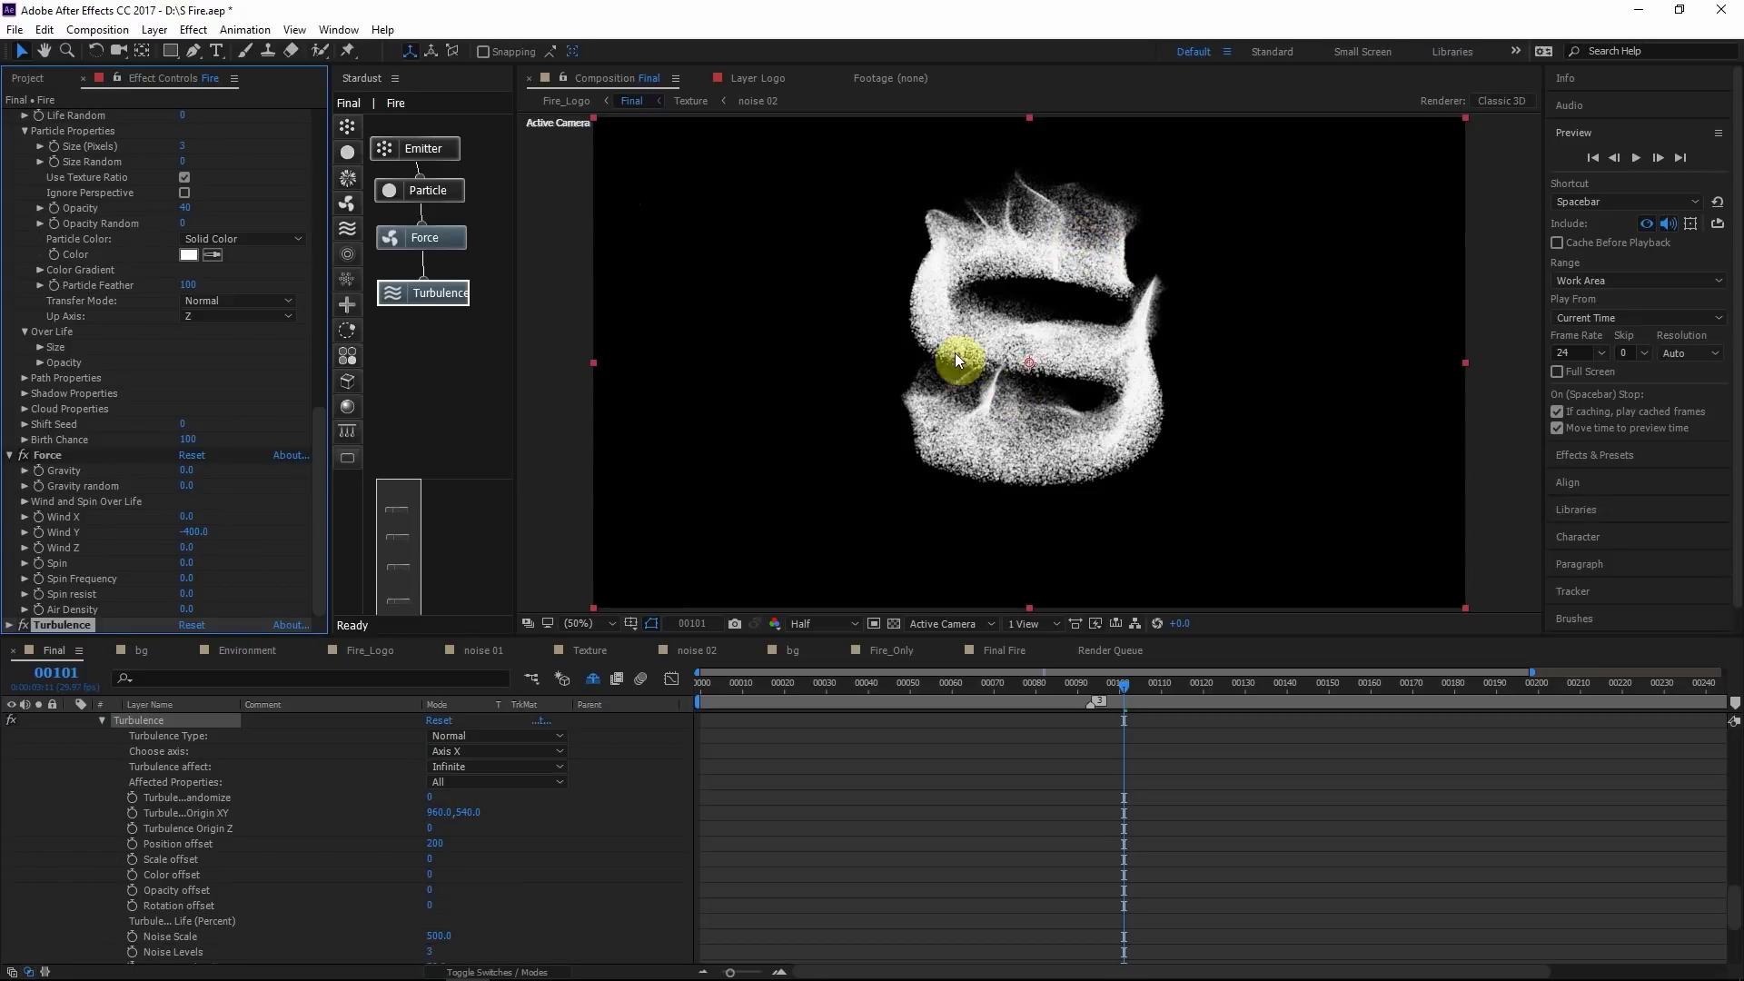
{"action": "left_click", "coordinate": [431, 296]}
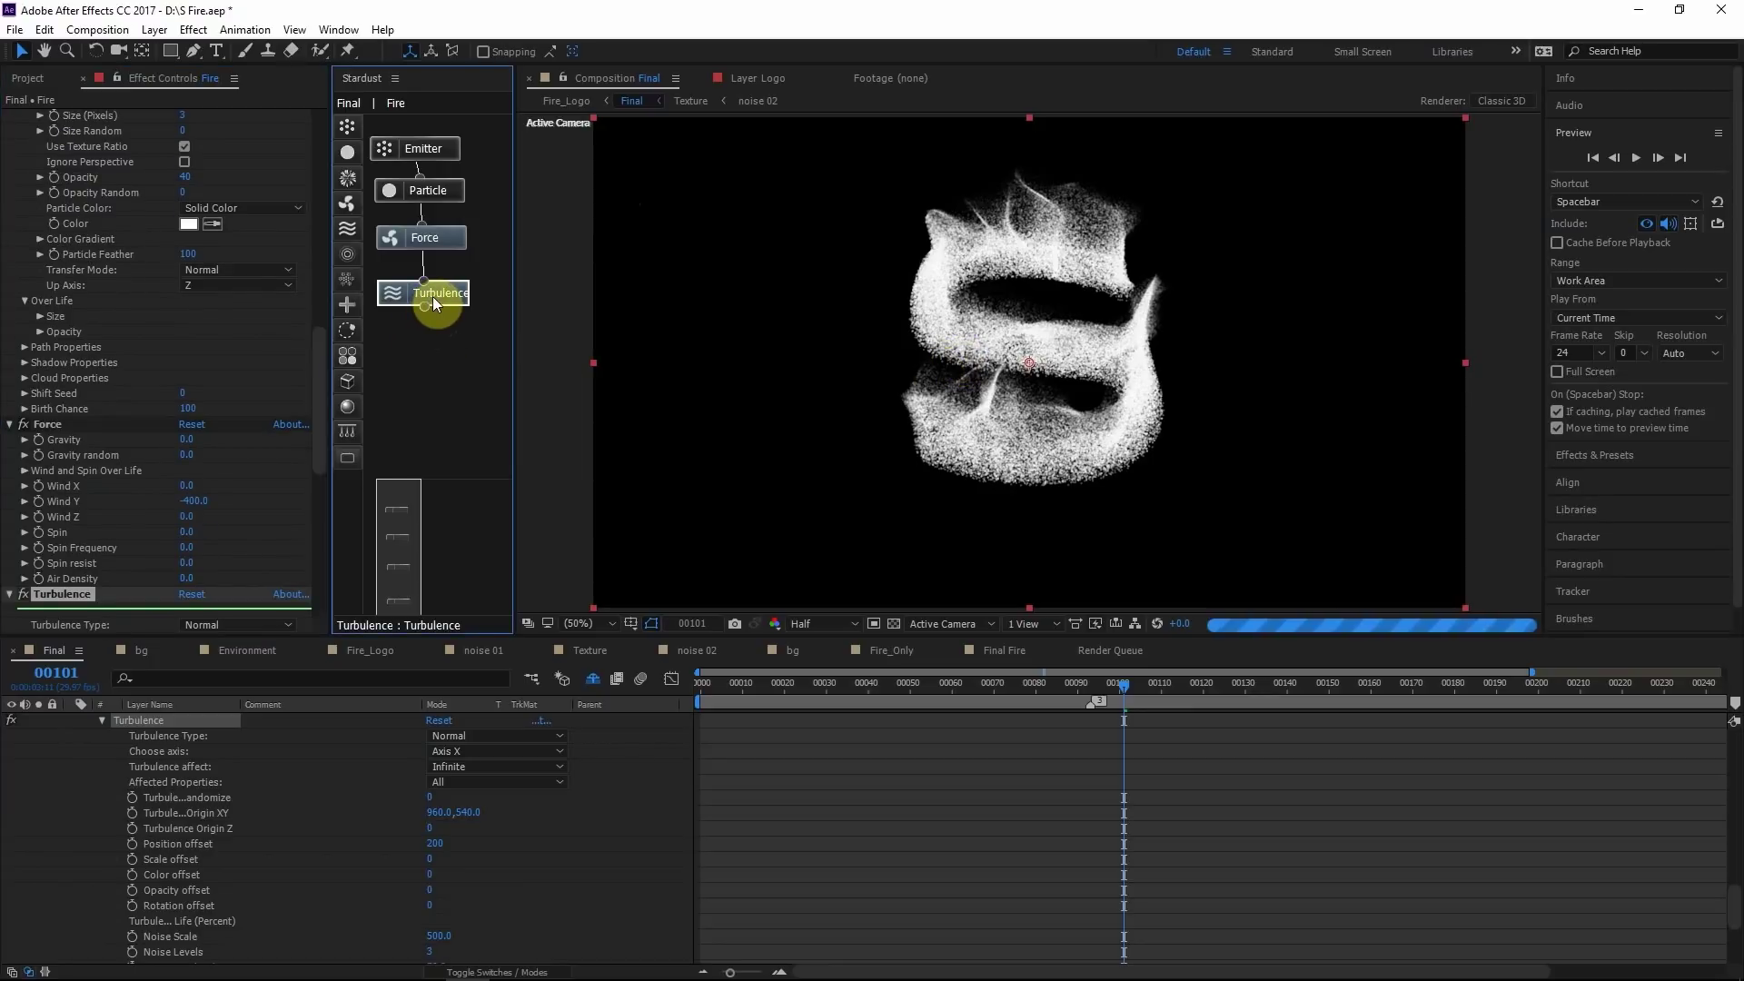
{"action": "key", "text": "ctrl+d"}
{"action": "scroll", "coordinate": [141, 278], "scroll_direction": "up", "scroll_amount": 3}
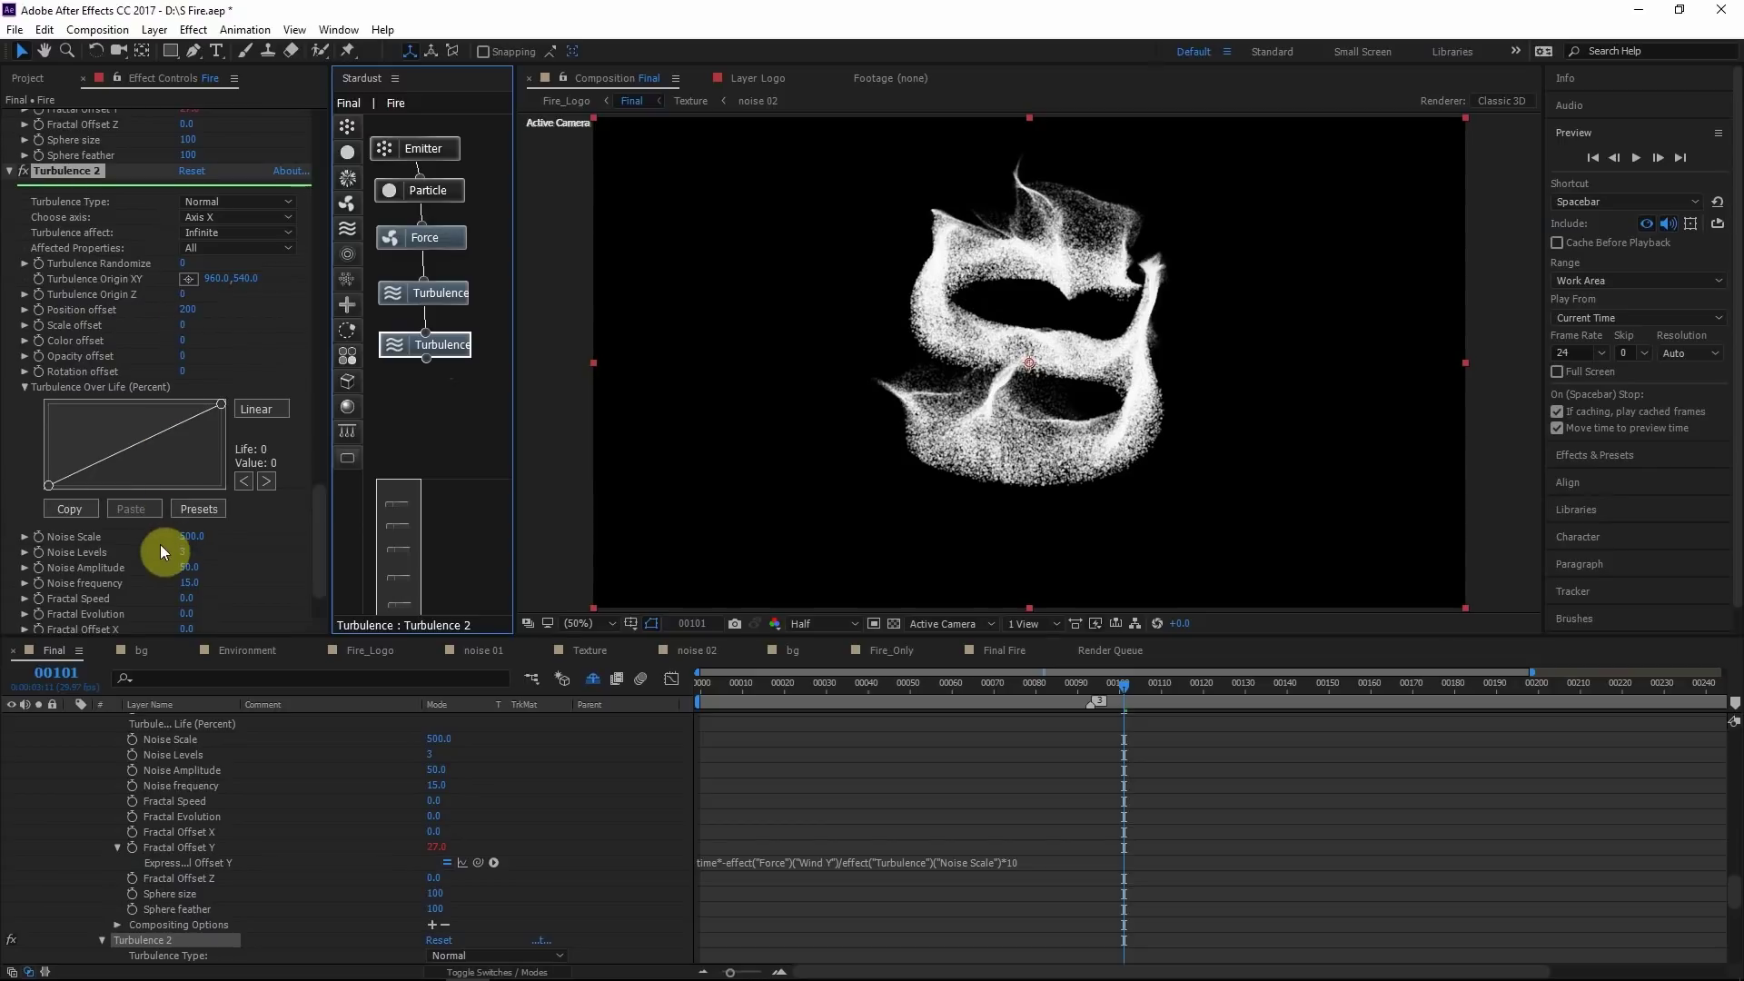
{"action": "left_click", "coordinate": [190, 537]}
{"action": "type", "text": "300"}
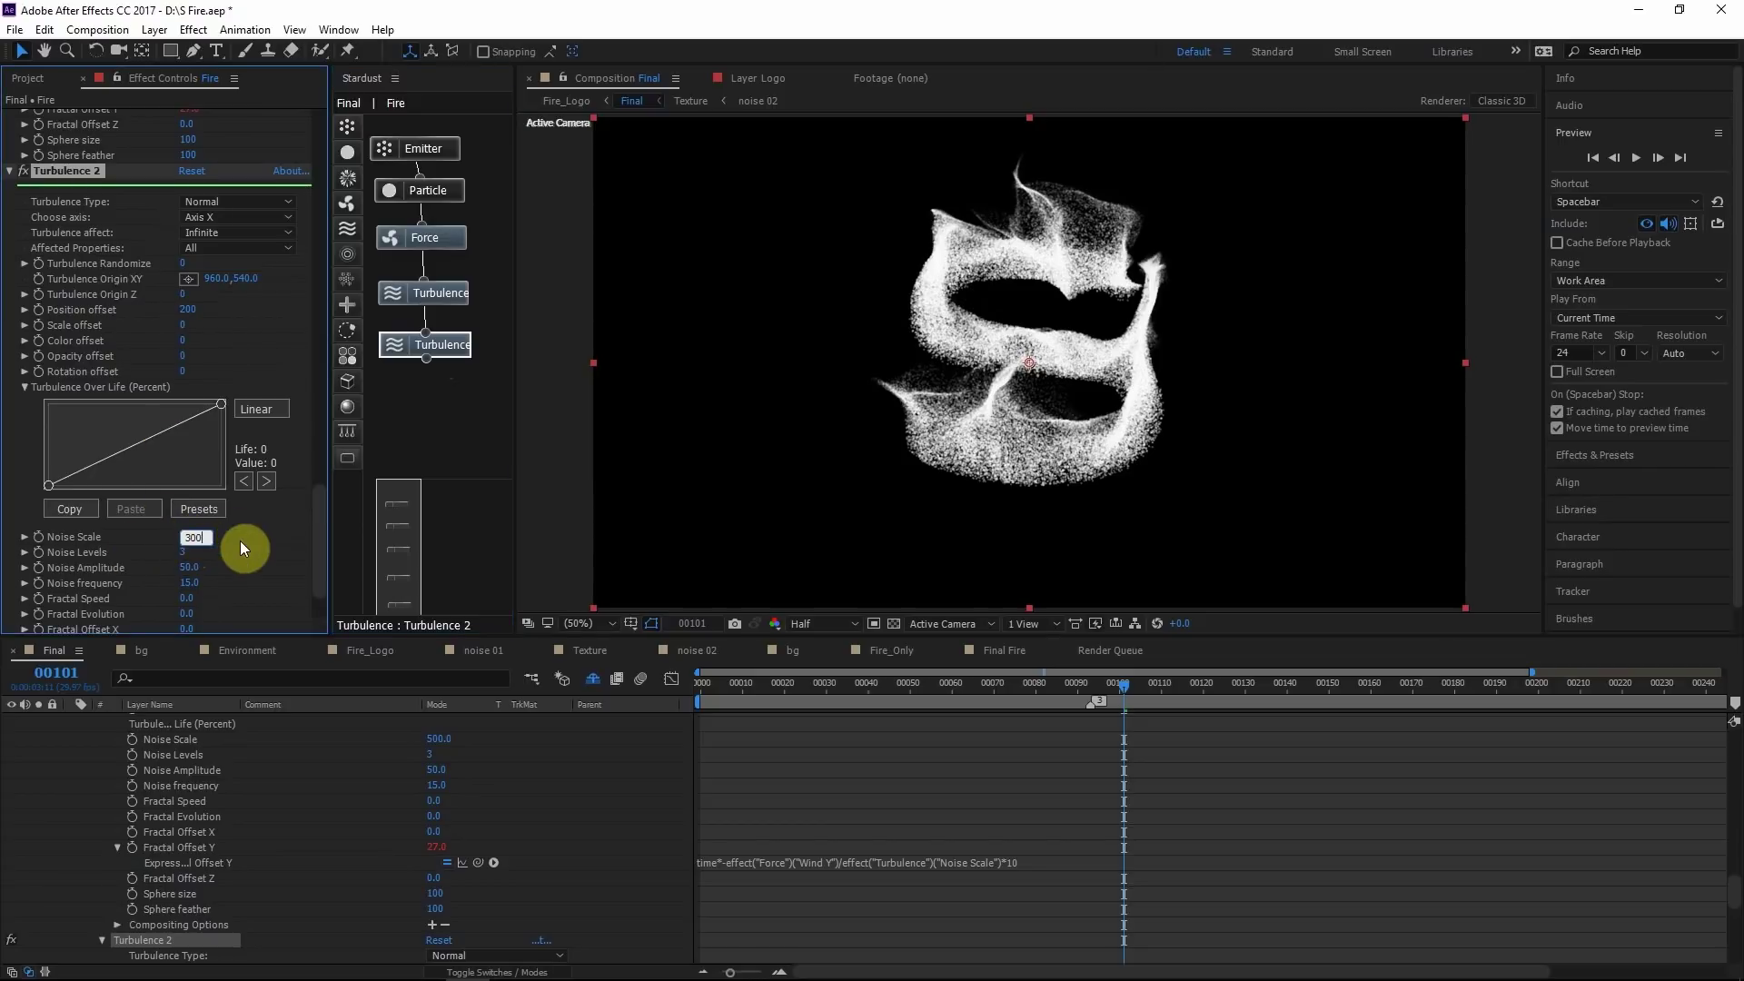
{"action": "left_click", "coordinate": [240, 542]}
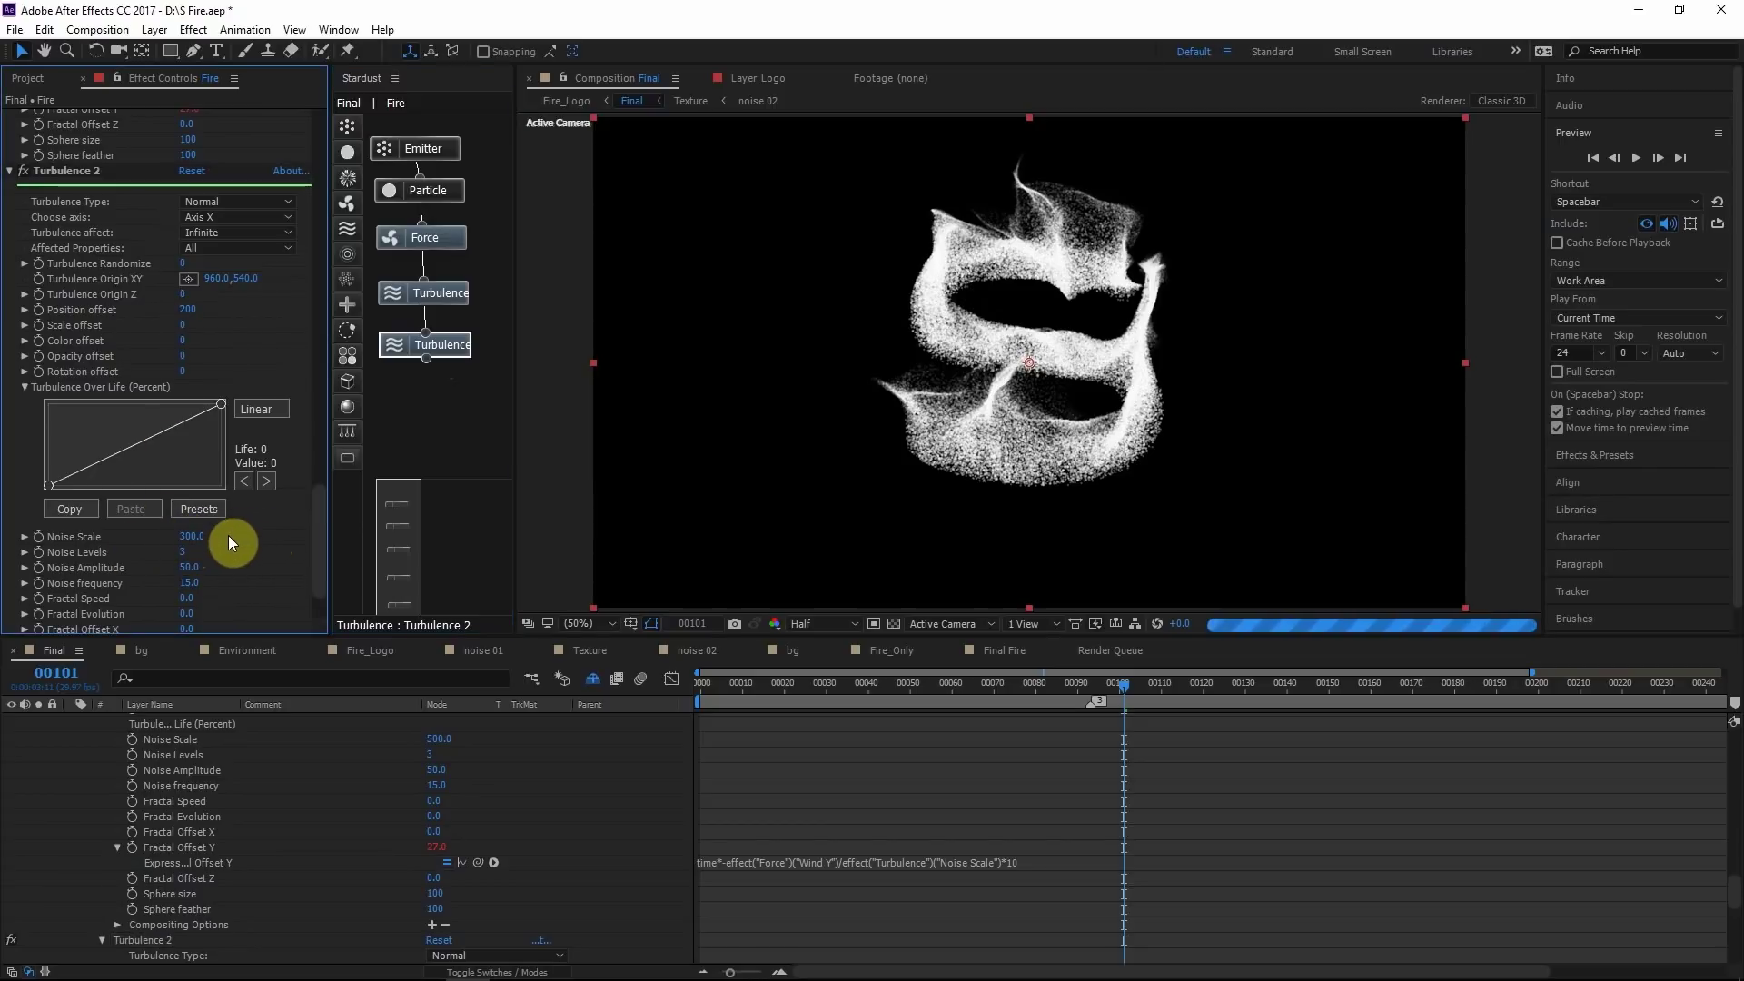
Set the second turbulence's Fractal Offset Z to 160 and its Position offset to 125
{"action": "scroll", "coordinate": [233, 565], "scroll_direction": "down", "scroll_amount": 1}
{"action": "left_click_drag", "start_coordinate": [190, 619], "coordinate": [596, 549]}
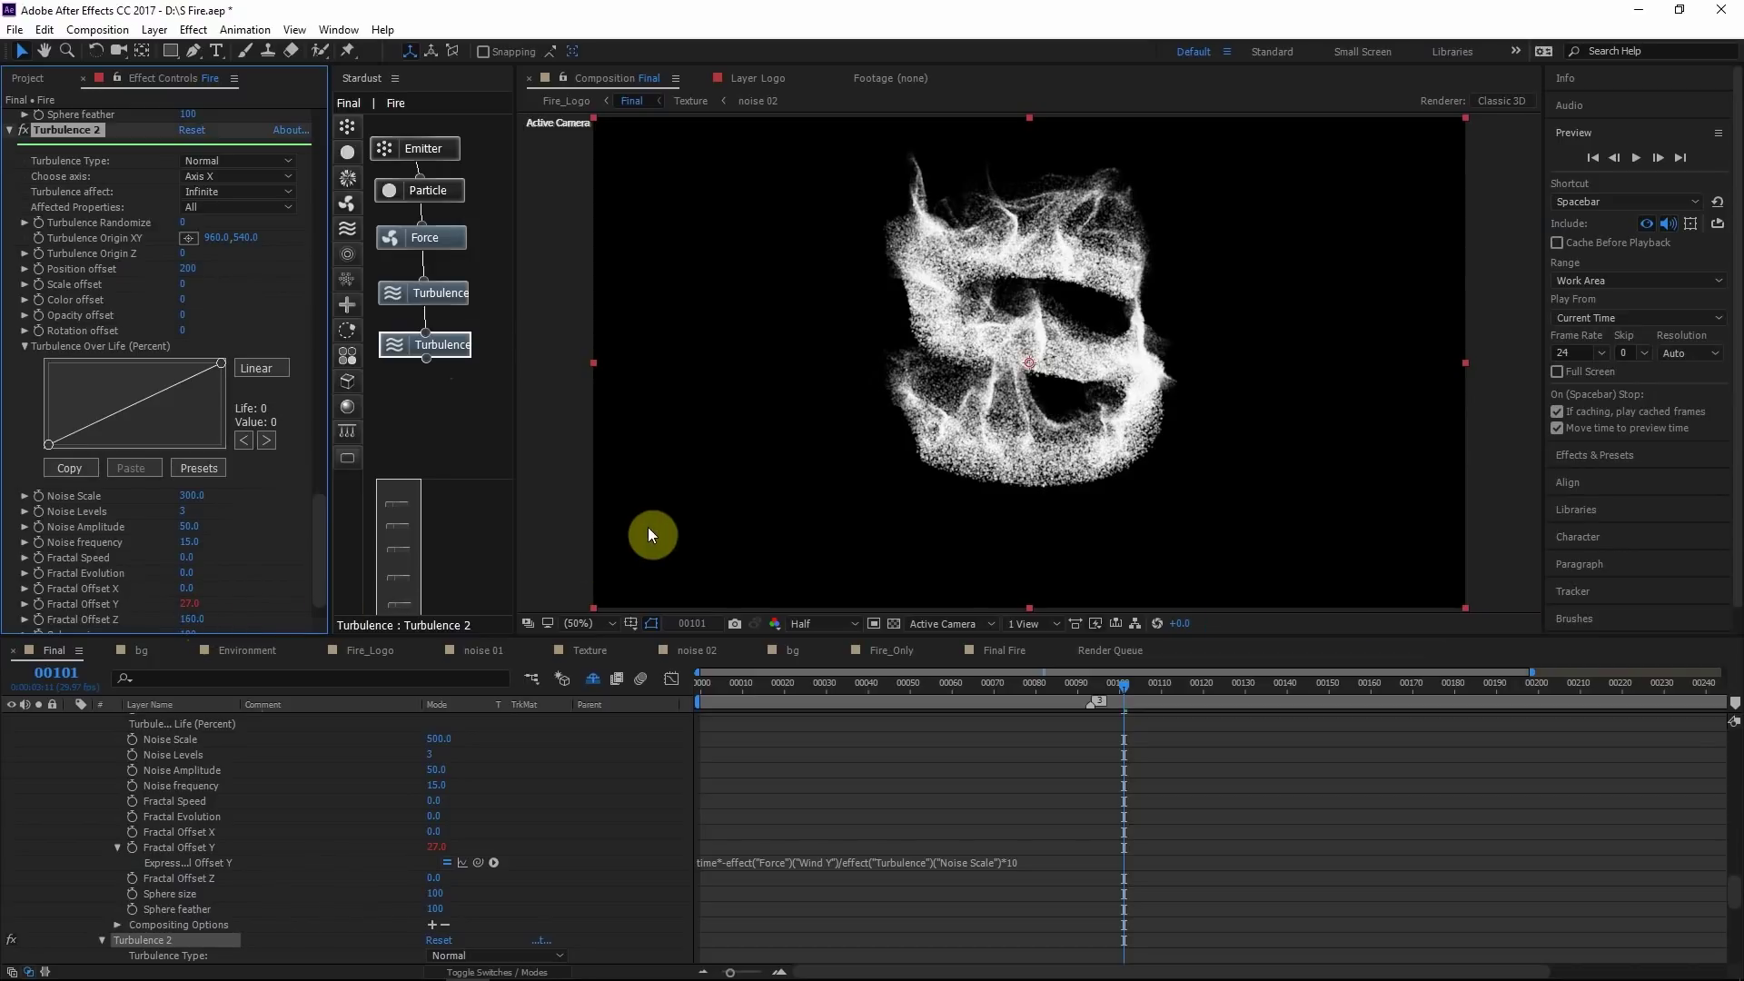
{"action": "left_click", "coordinate": [190, 269]}
{"action": "type", "text": "1"}
{"action": "key", "text": "Return"}
Make room below the Force node and insert a Transform node between Force and the first Turbulence
{"action": "left_click", "coordinate": [439, 296]}
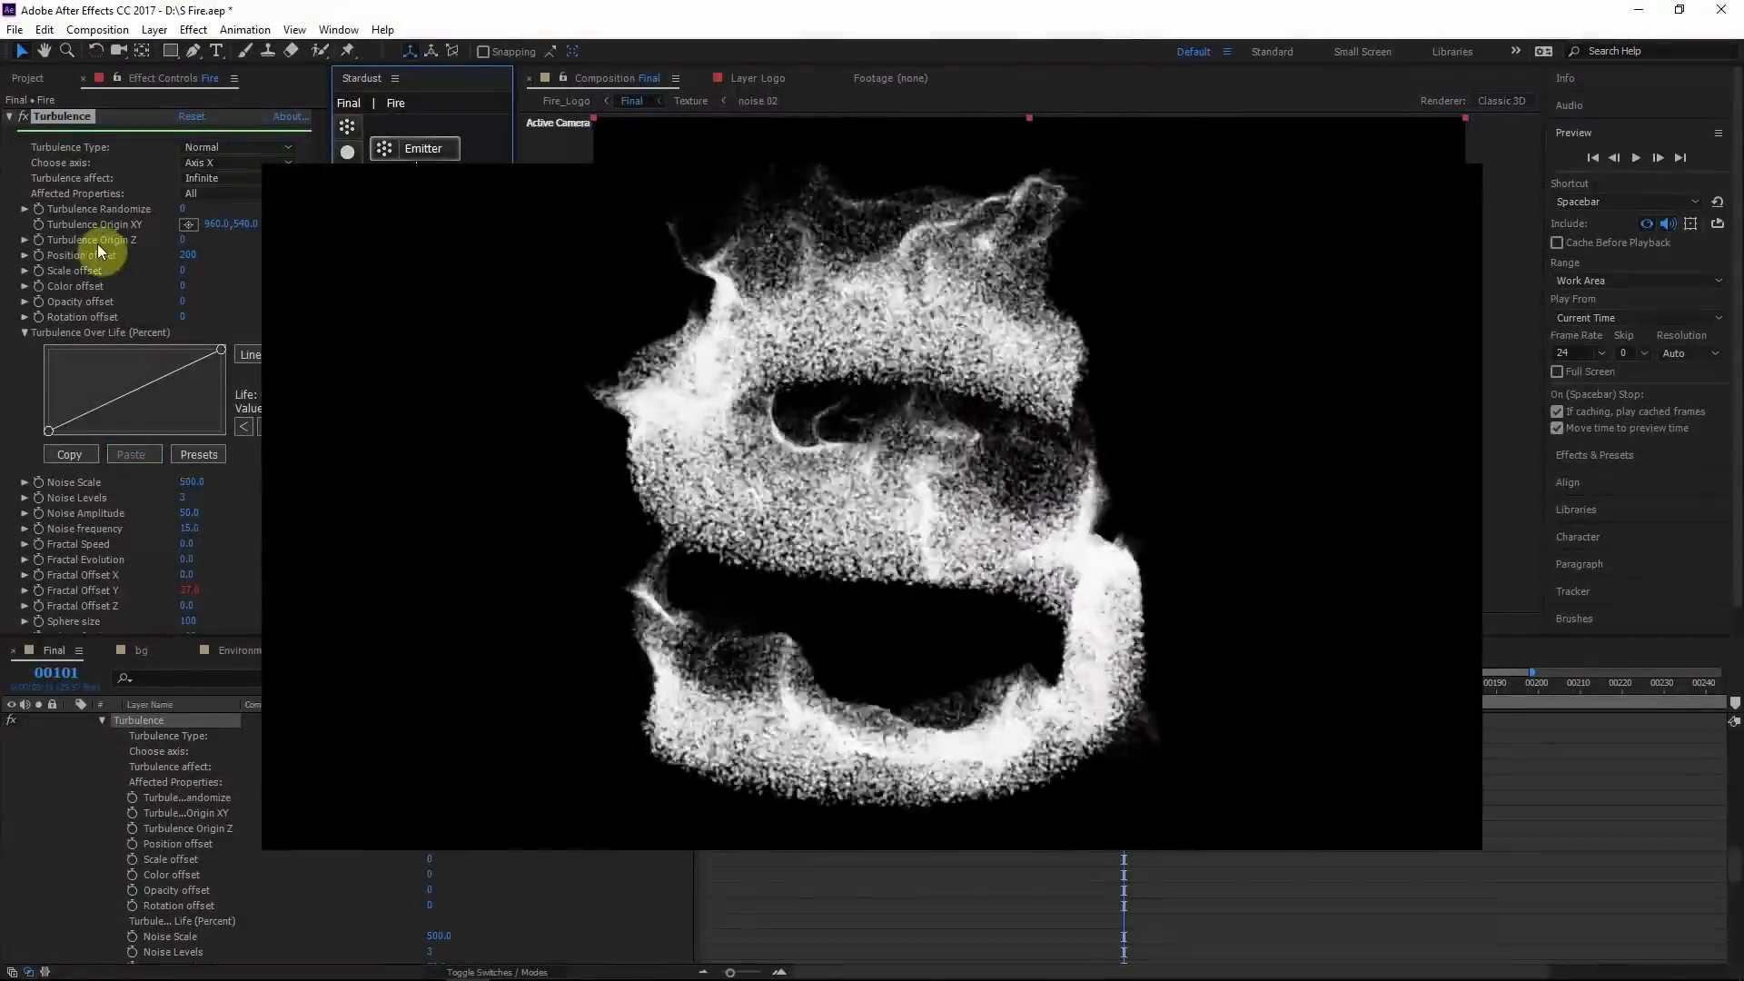
{"action": "key", "text": "ctrl+d"}
{"action": "left_click", "coordinate": [439, 314]}
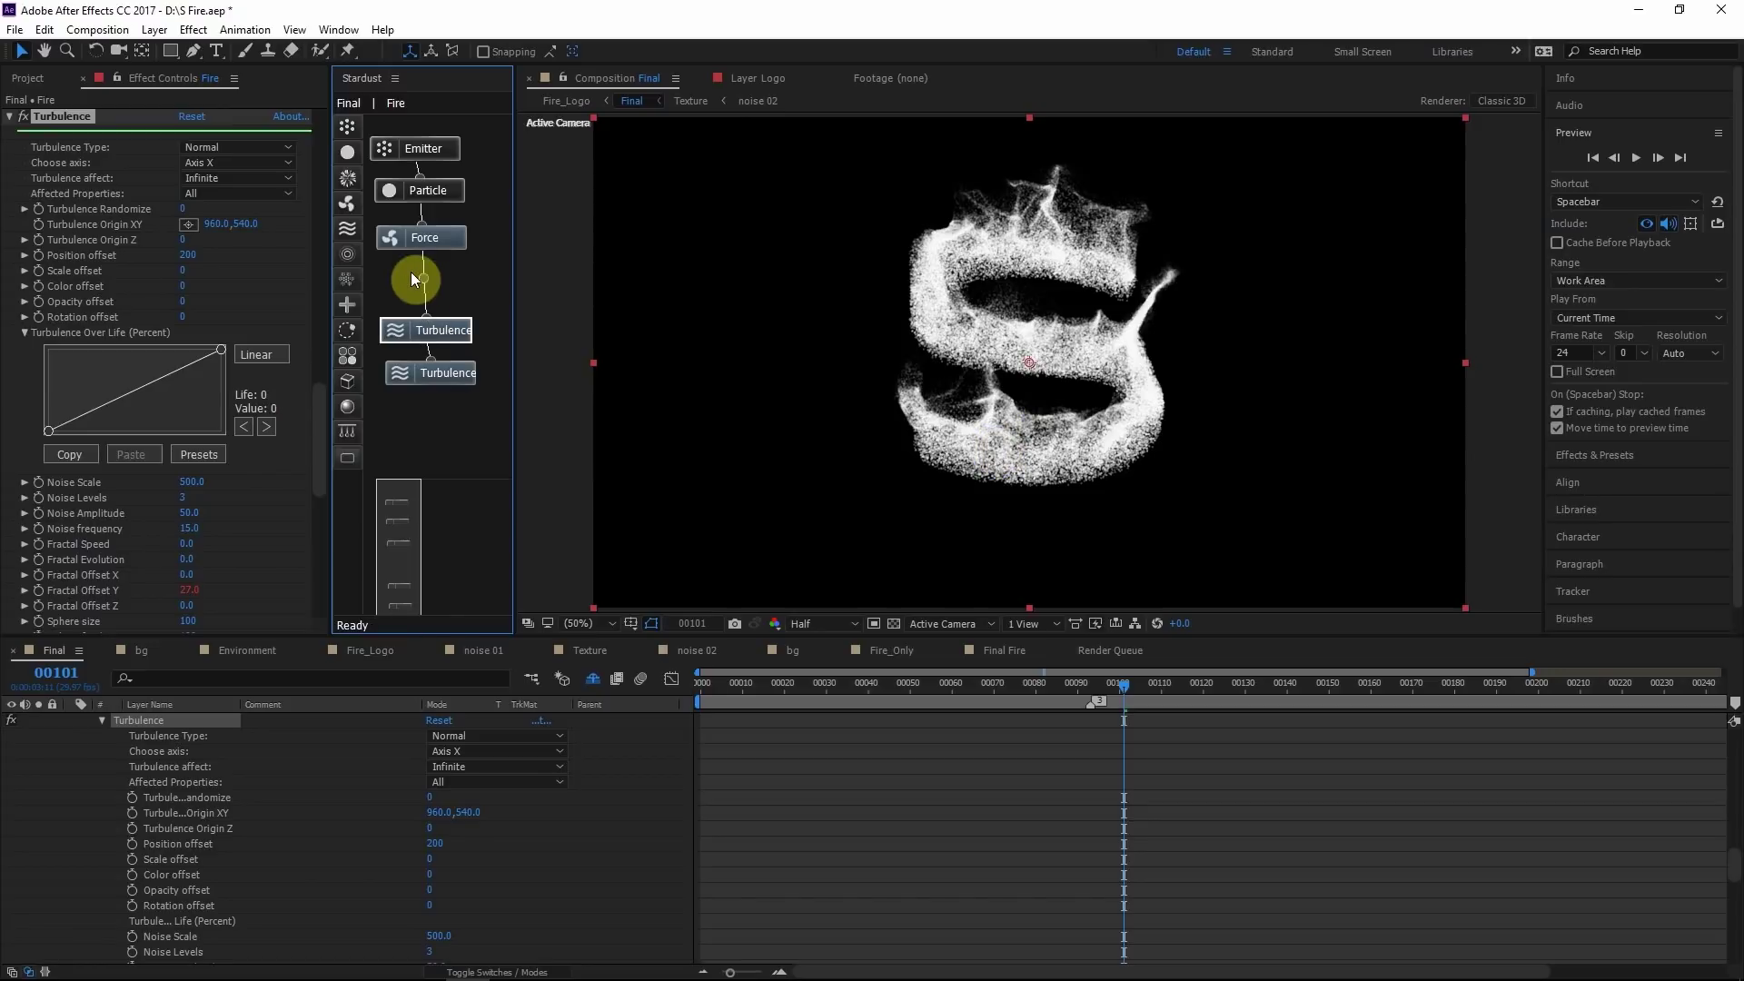
{"action": "left_click", "coordinate": [427, 276]}
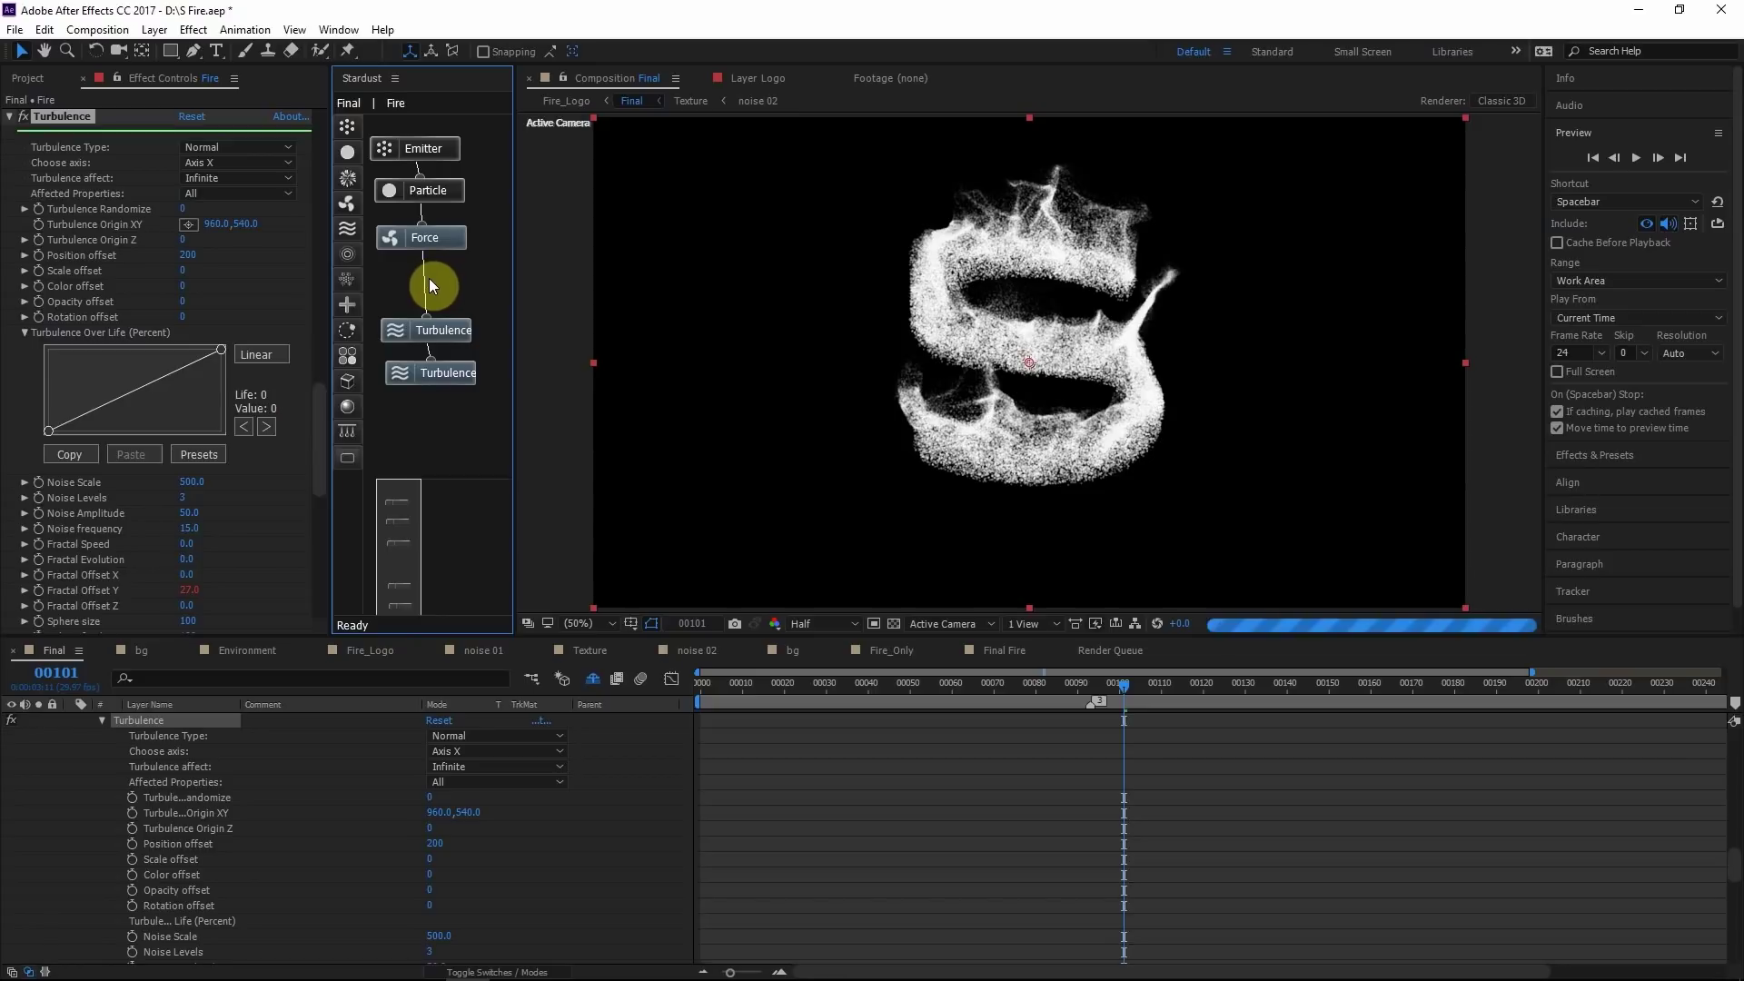
{"action": "left_click", "coordinate": [423, 281]}
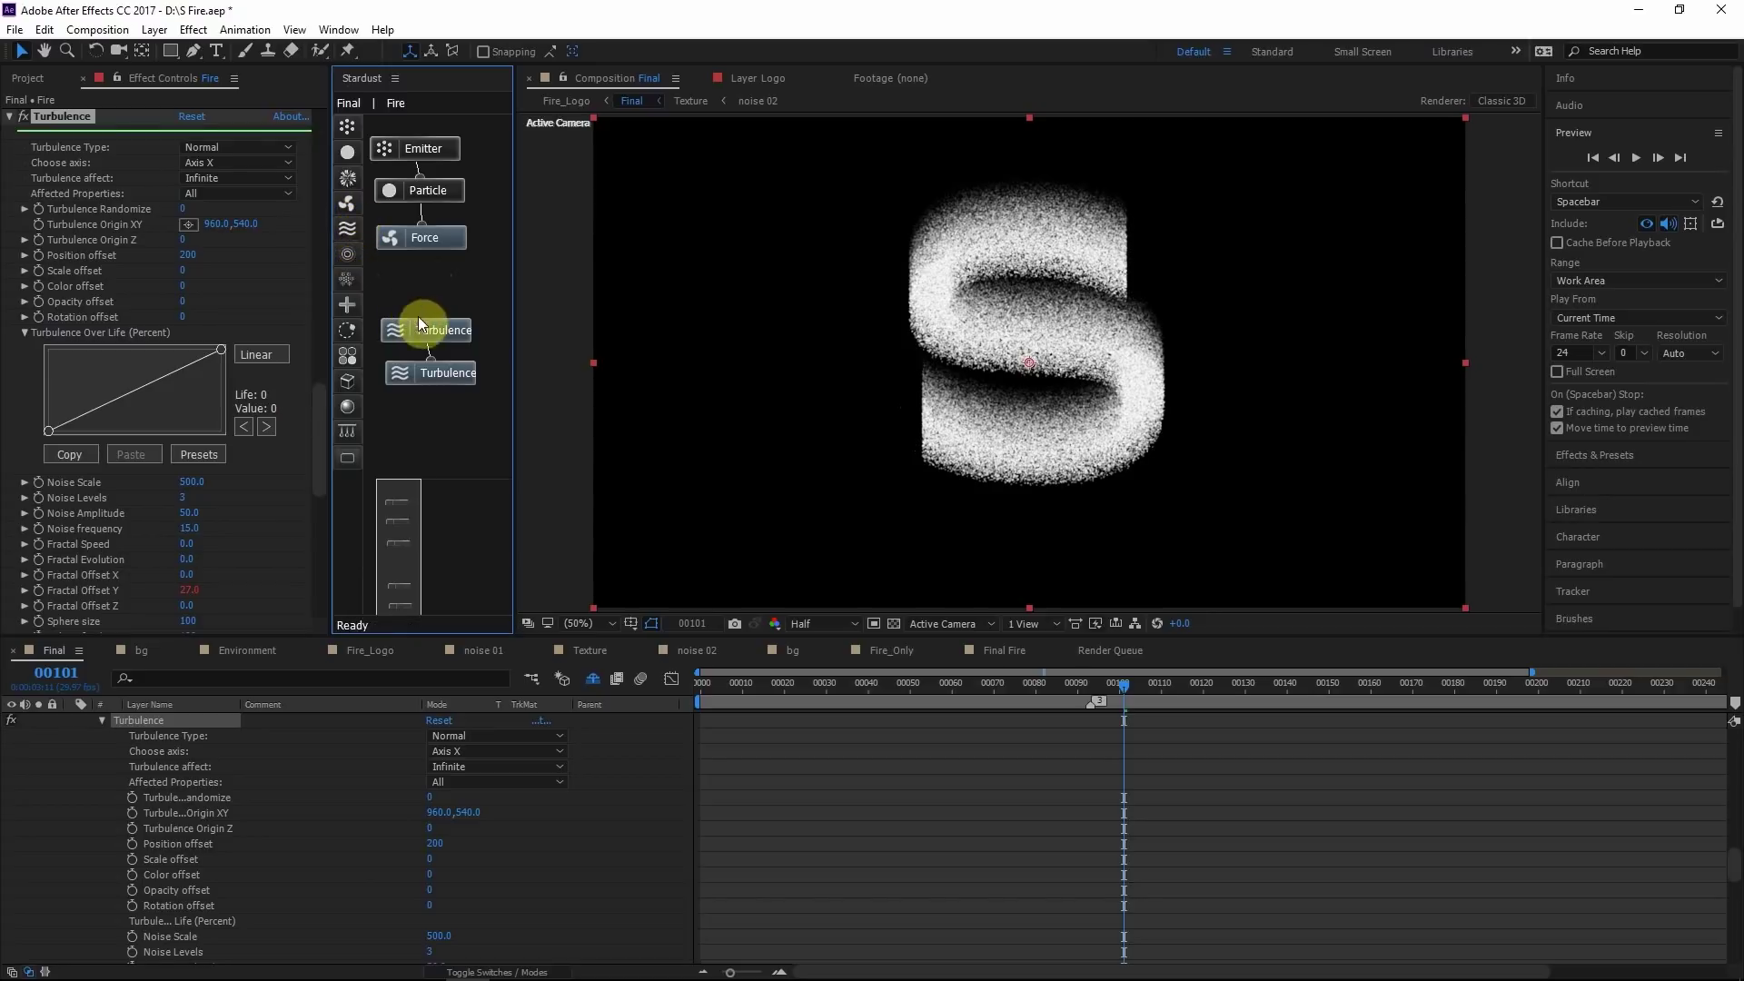
{"action": "left_click_drag", "start_coordinate": [442, 334], "coordinate": [444, 329]}
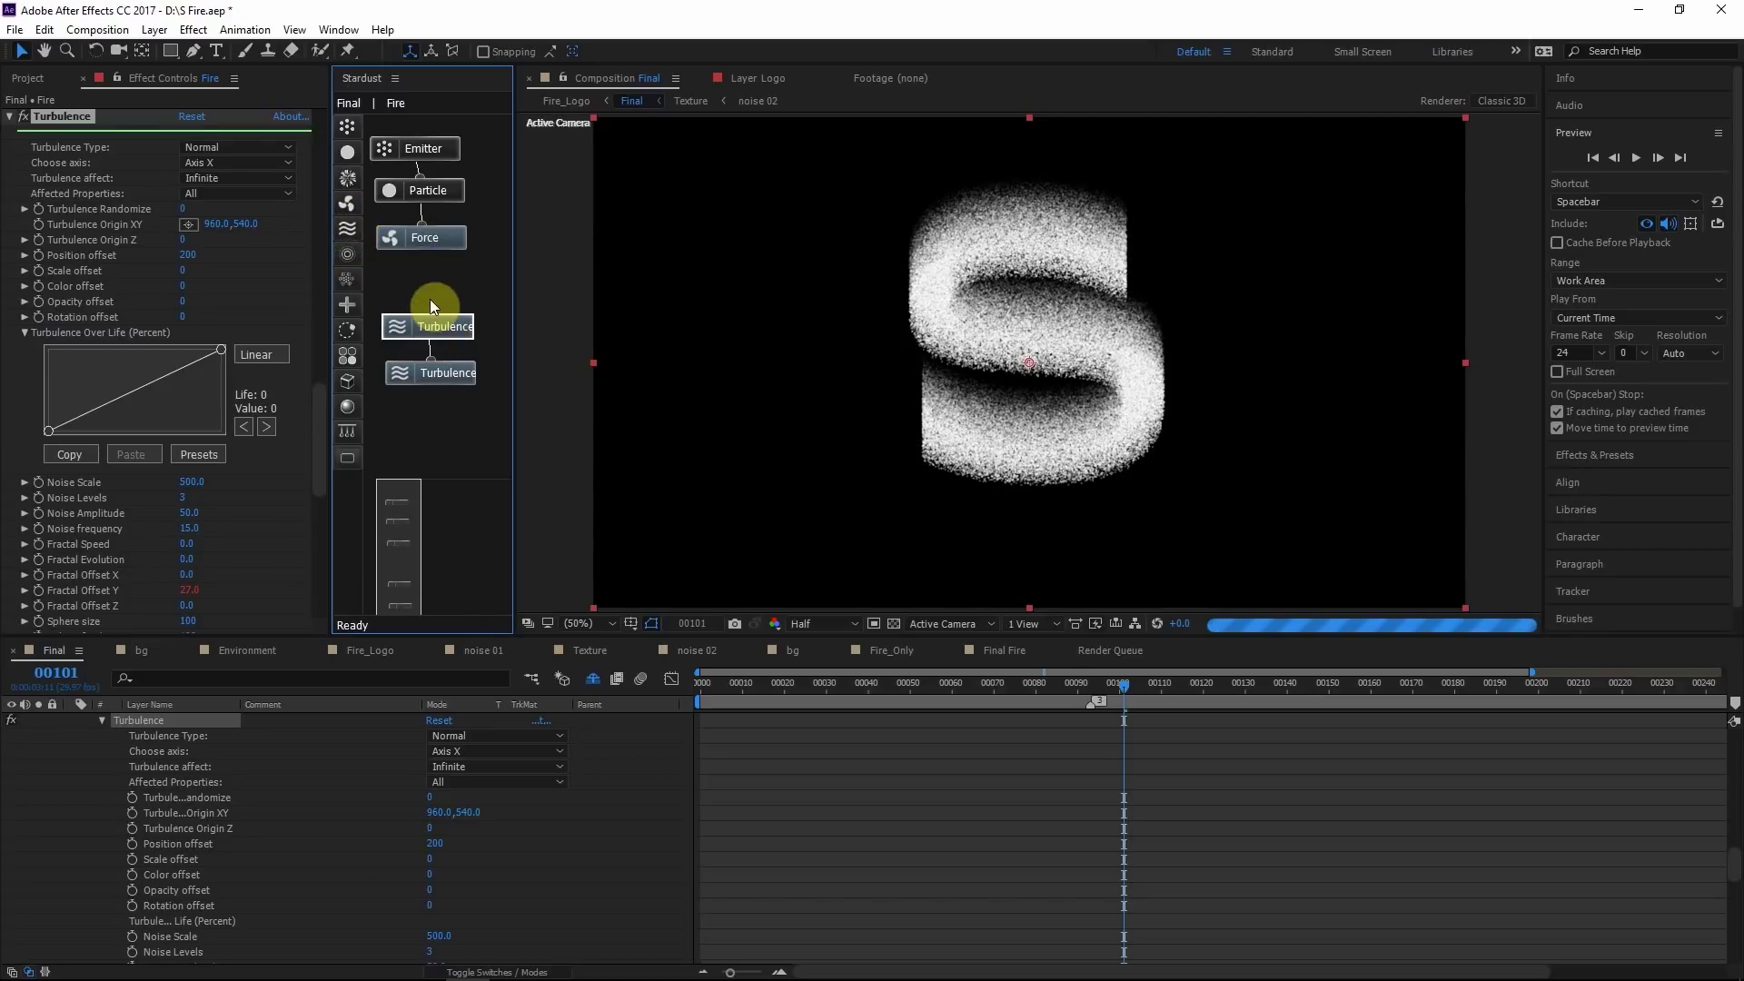
{"action": "left_click_drag", "start_coordinate": [348, 305], "coordinate": [432, 284]}
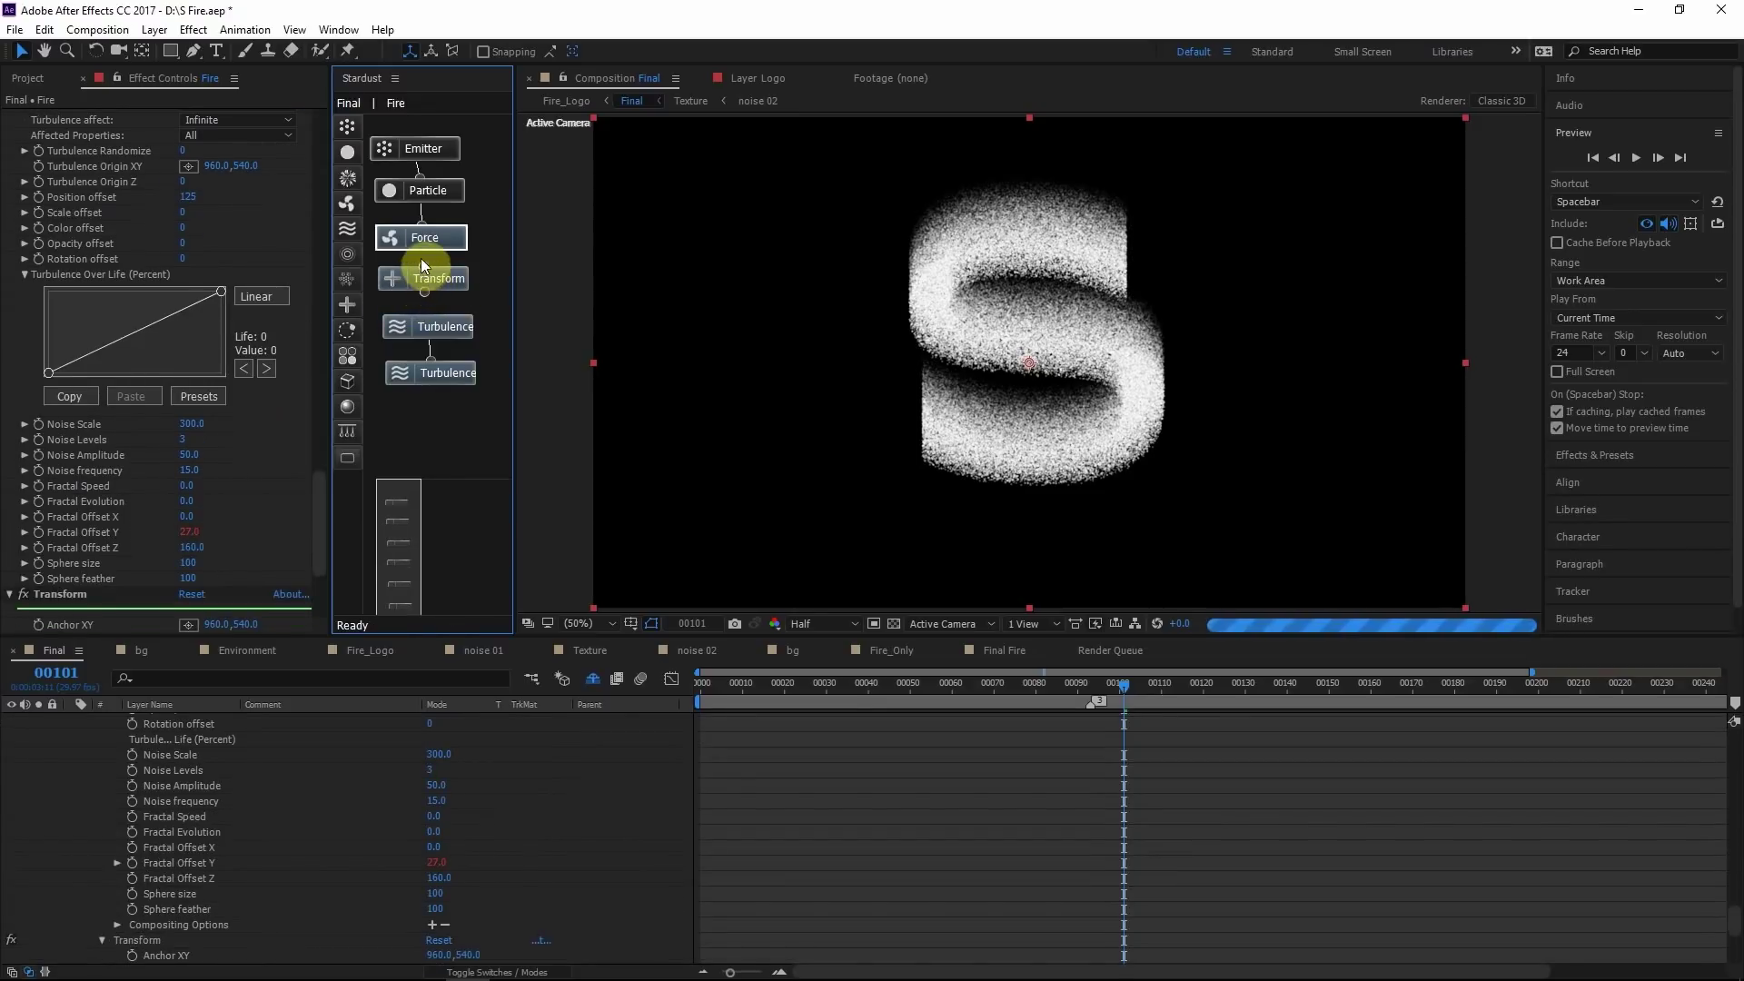
{"action": "left_click", "coordinate": [425, 320]}
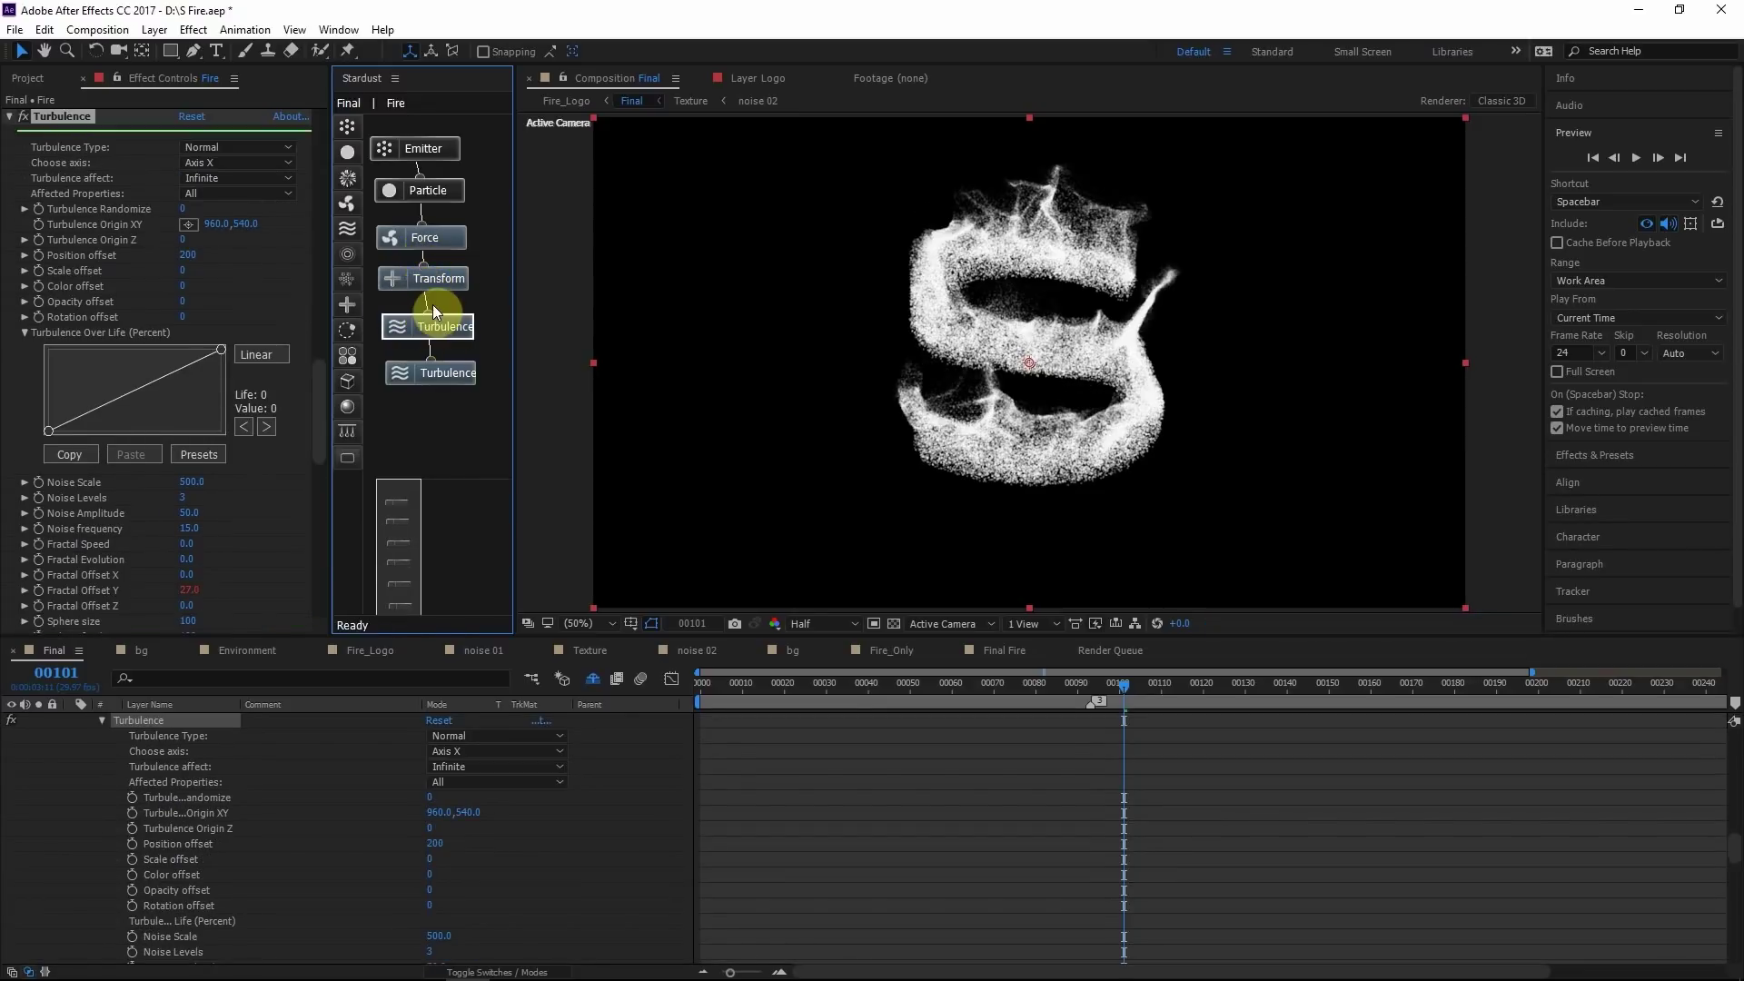
Set Scale X of the Transform node before the turbulences to 150
{"action": "left_click", "coordinate": [454, 287]}
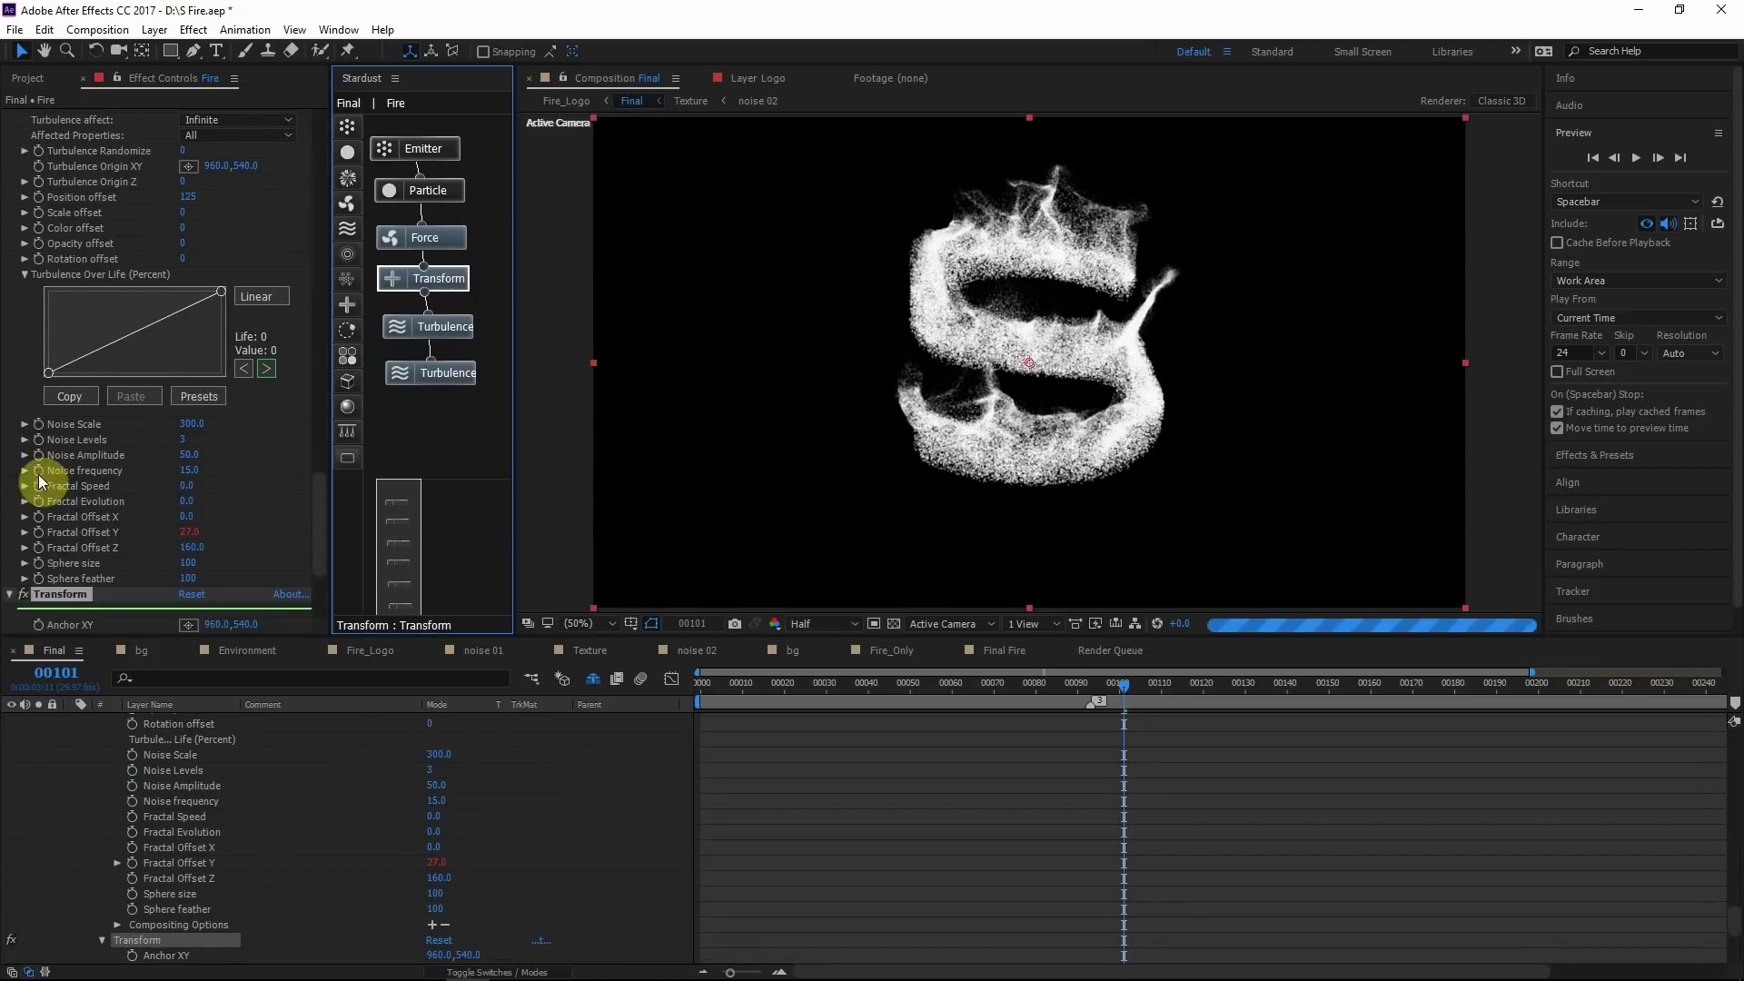
{"action": "scroll", "coordinate": [39, 478], "scroll_direction": "down", "scroll_amount": 5}
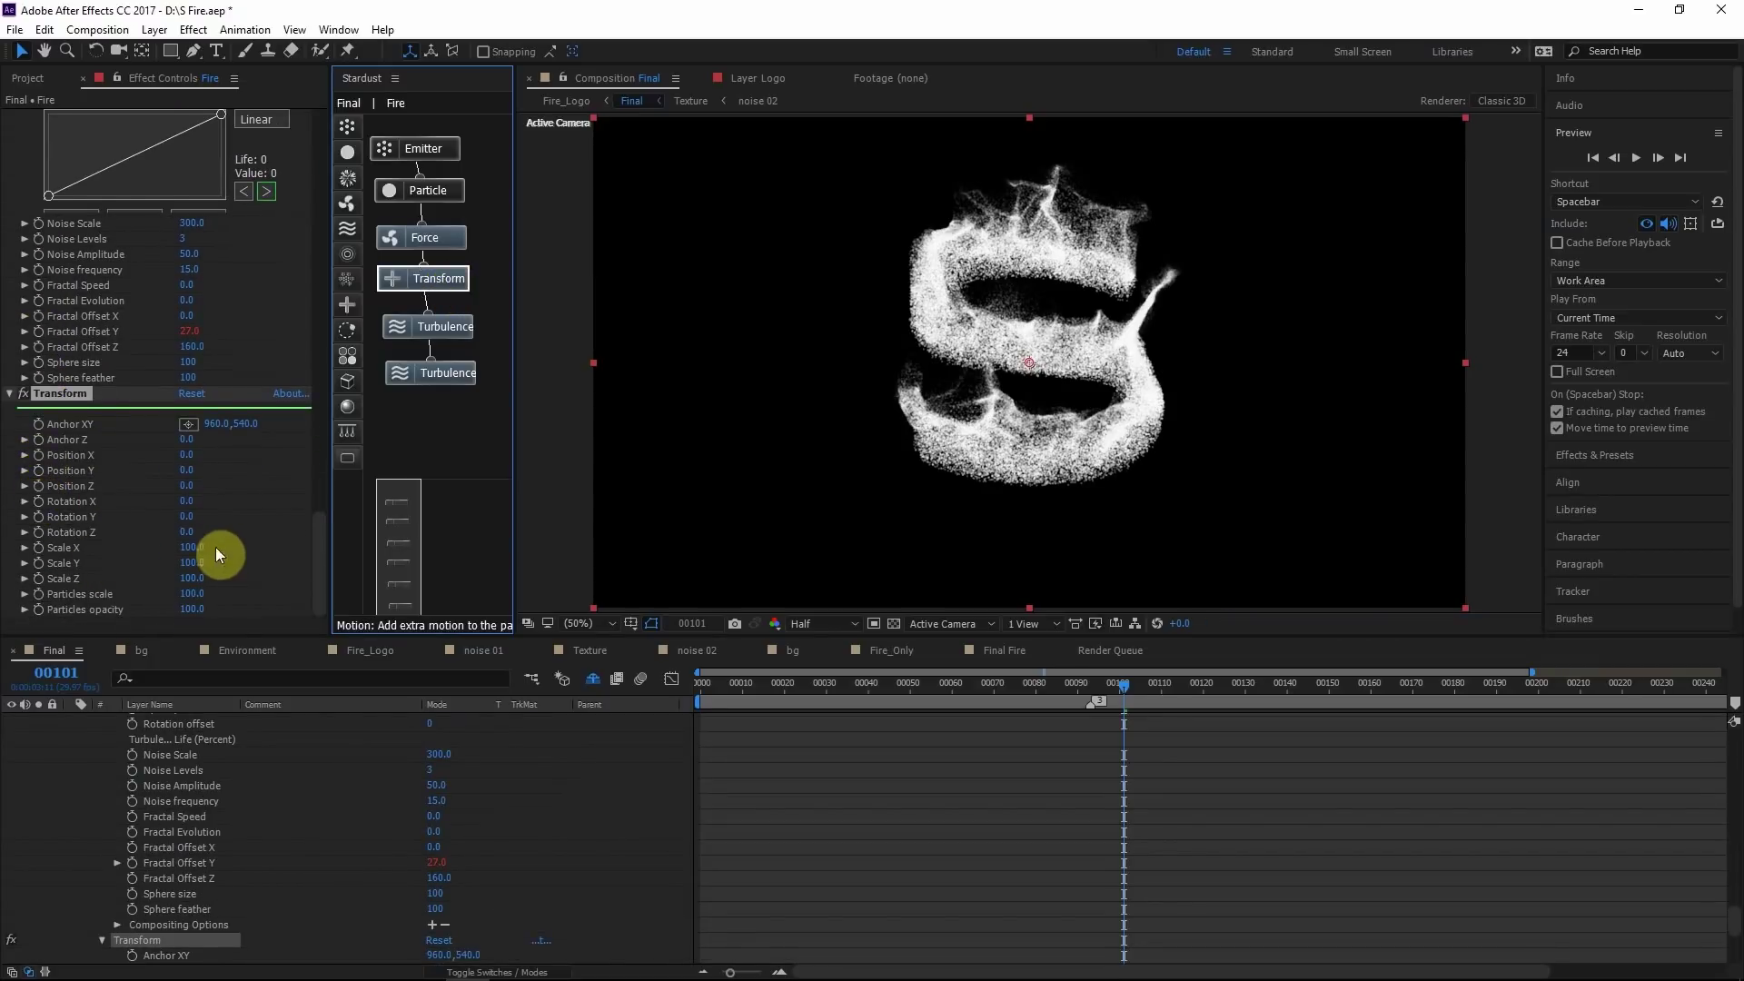
{"action": "left_click", "coordinate": [191, 548]}
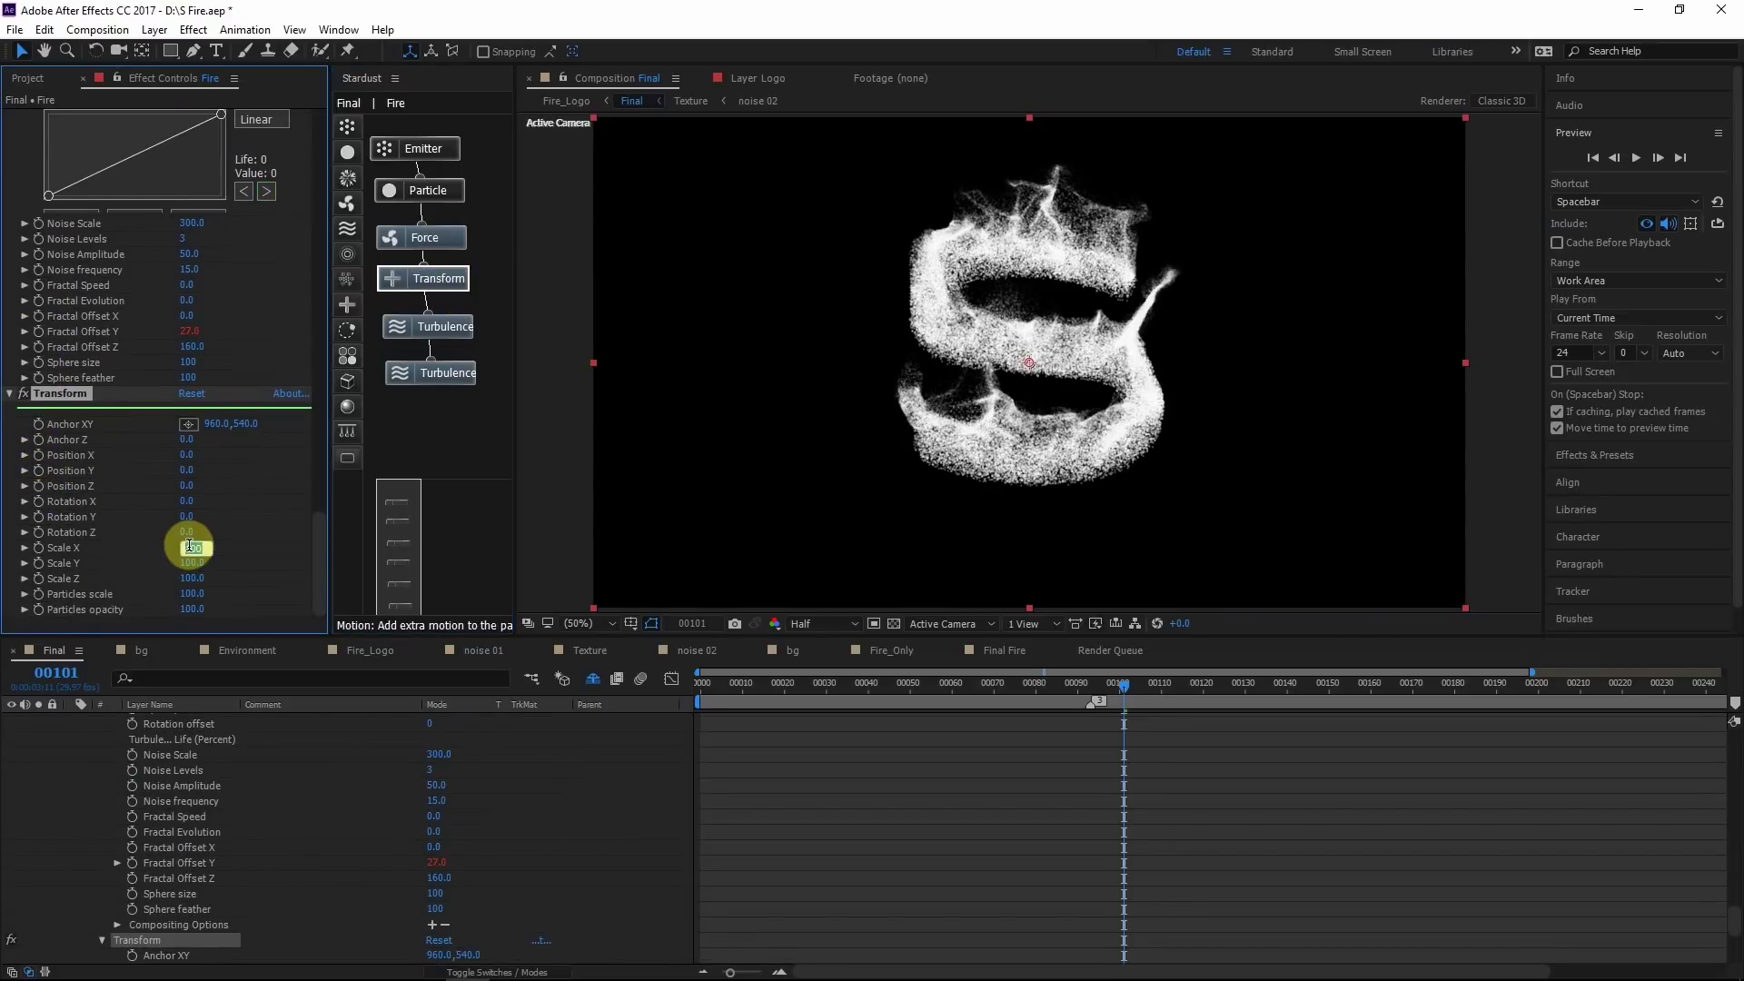
{"action": "type", "text": "150"}
{"action": "left_click", "coordinate": [965, 422]}
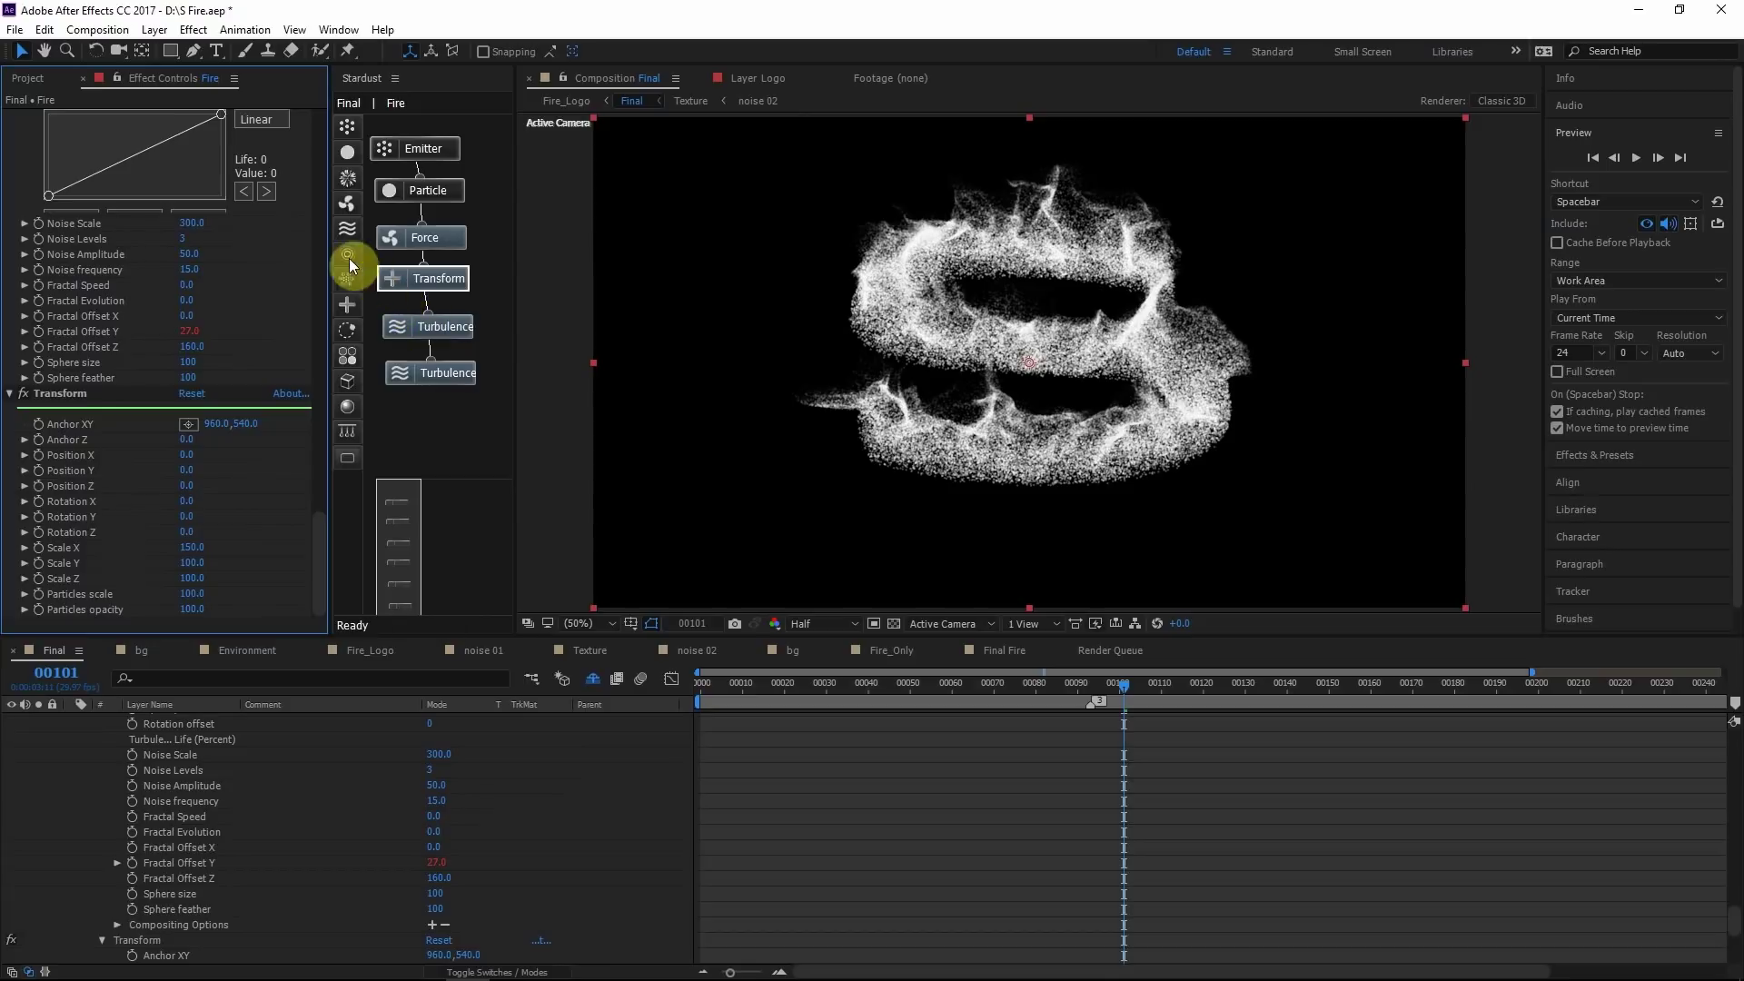
Connect a second Transform node after the last Turbulence and set its Scale X to 100/1.5
{"action": "left_click_drag", "start_coordinate": [347, 304], "coordinate": [432, 416]}
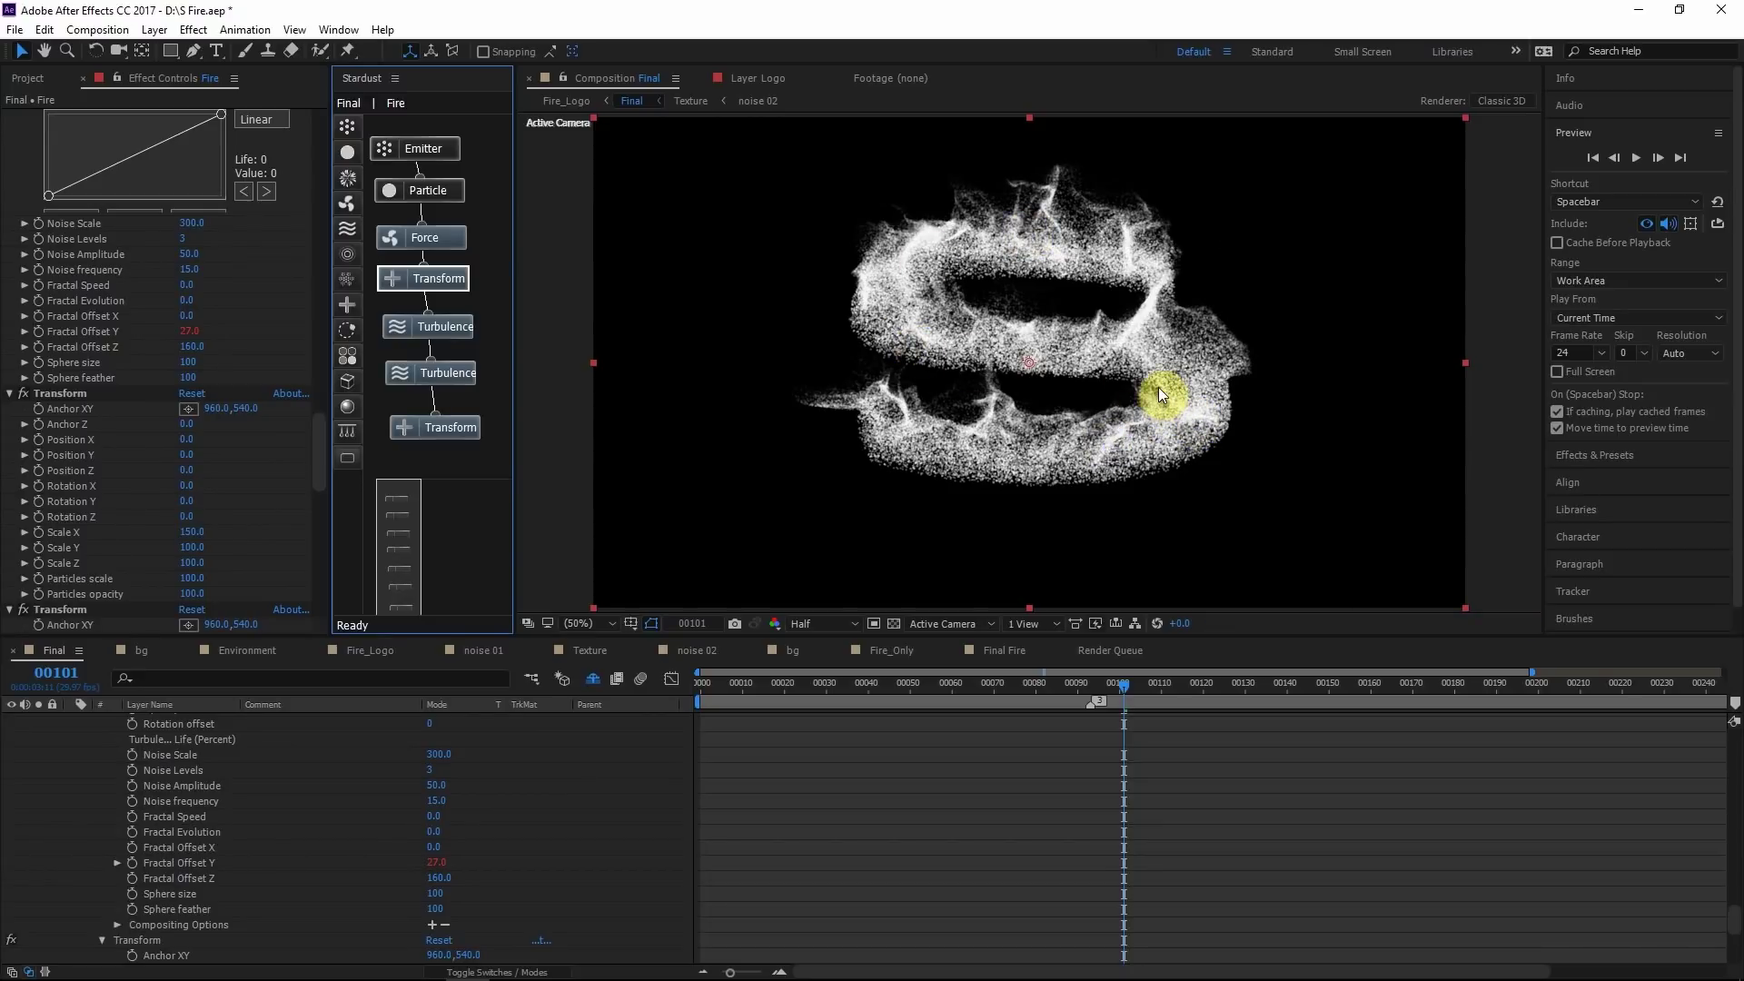
{"action": "scroll", "coordinate": [101, 510], "scroll_direction": "down", "scroll_amount": 8}
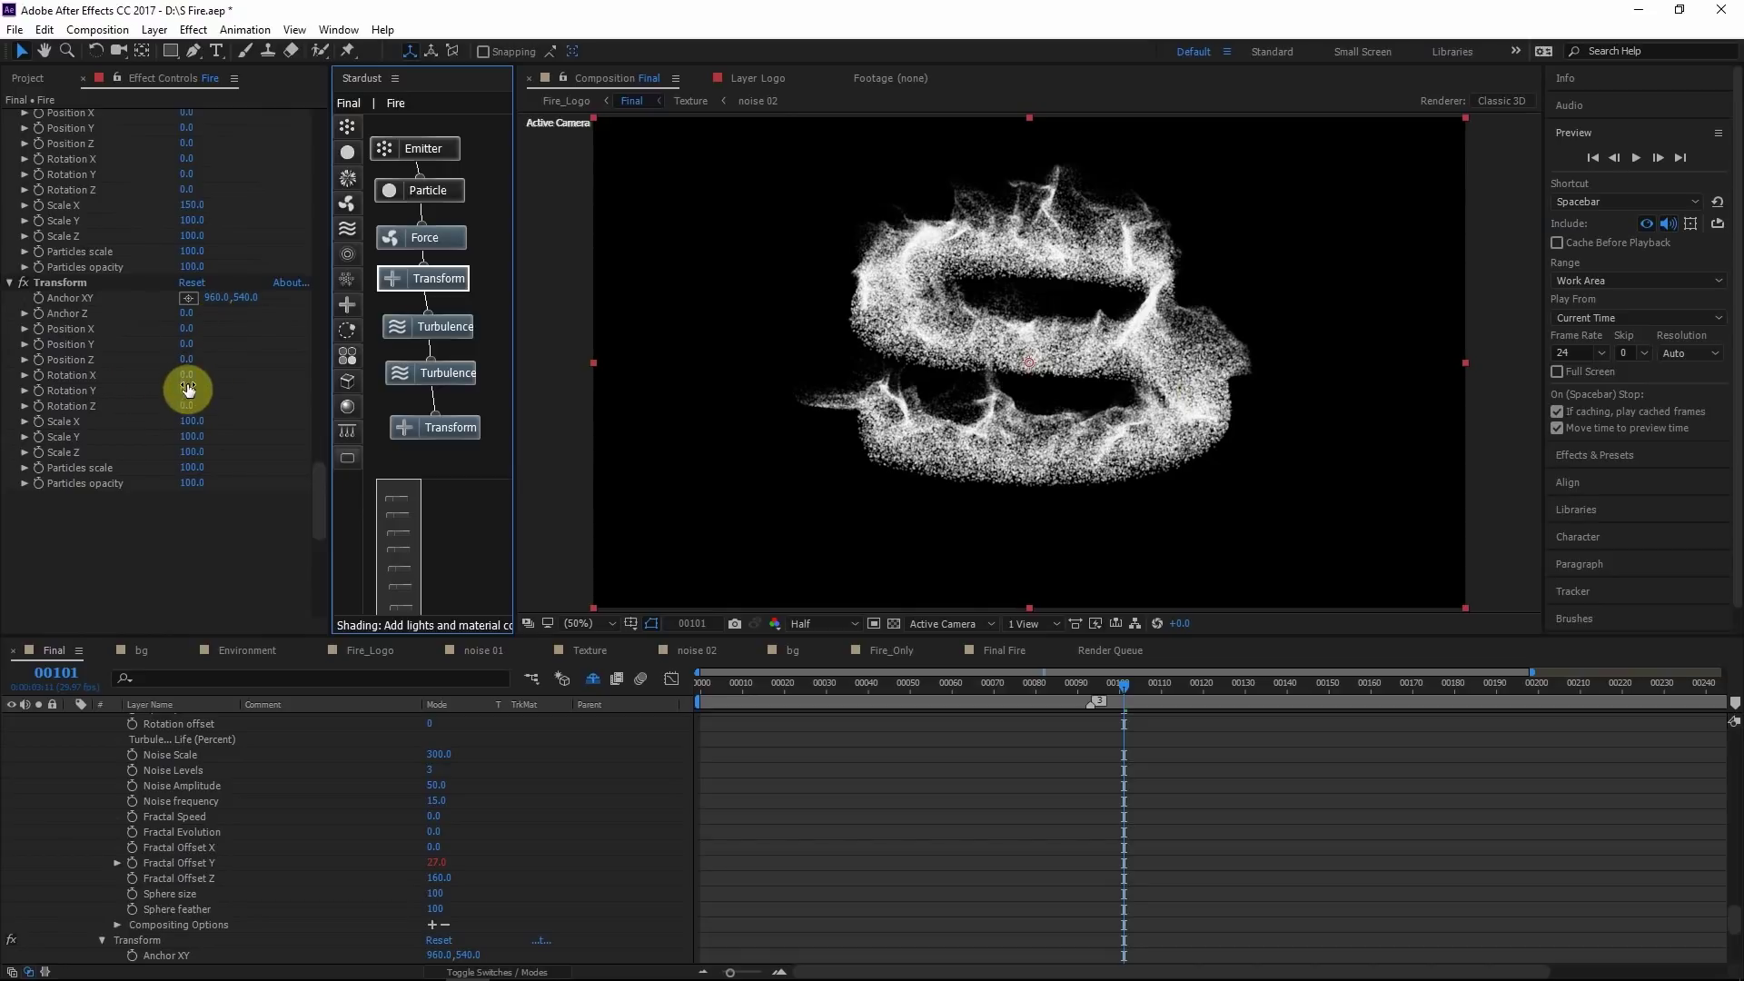
{"action": "left_click", "coordinate": [189, 421]}
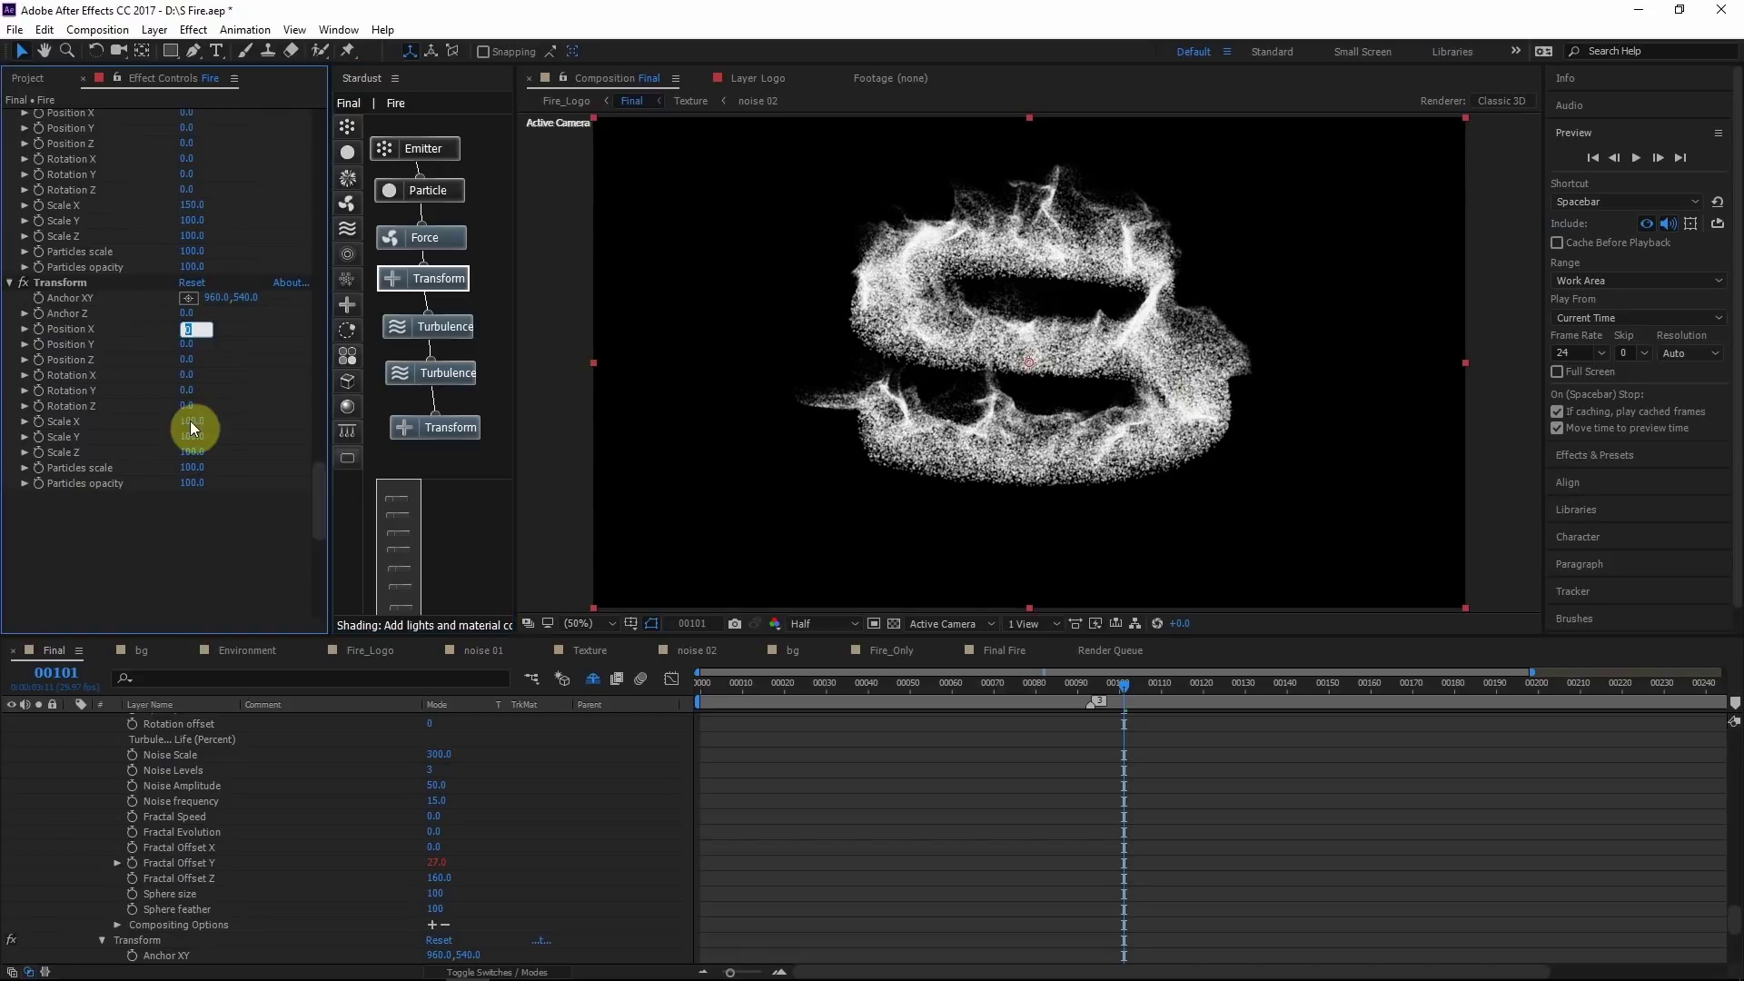
{"action": "type", "text": "100"}
{"action": "type", "text": "/1."}
{"action": "type", "text": "5"}
{"action": "key", "text": "Return"}
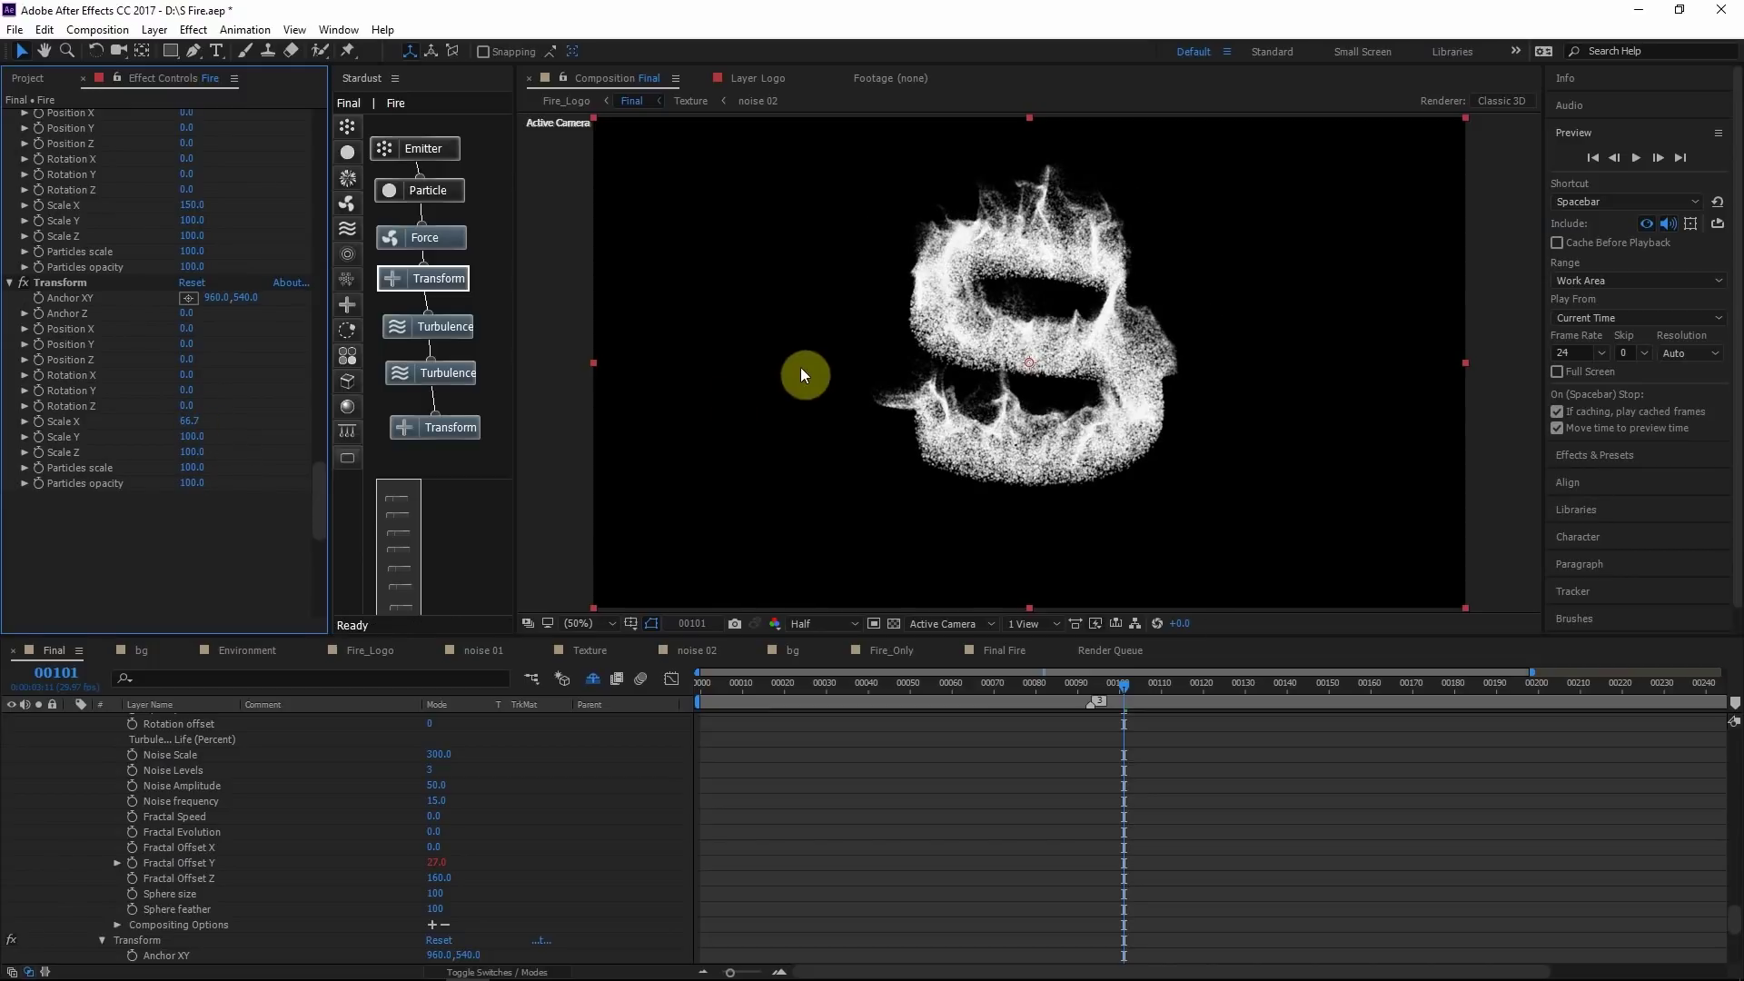
Review the settings of both Transform nodes and the first Turbulence, and preview the fire animation
{"action": "left_click", "coordinate": [454, 283]}
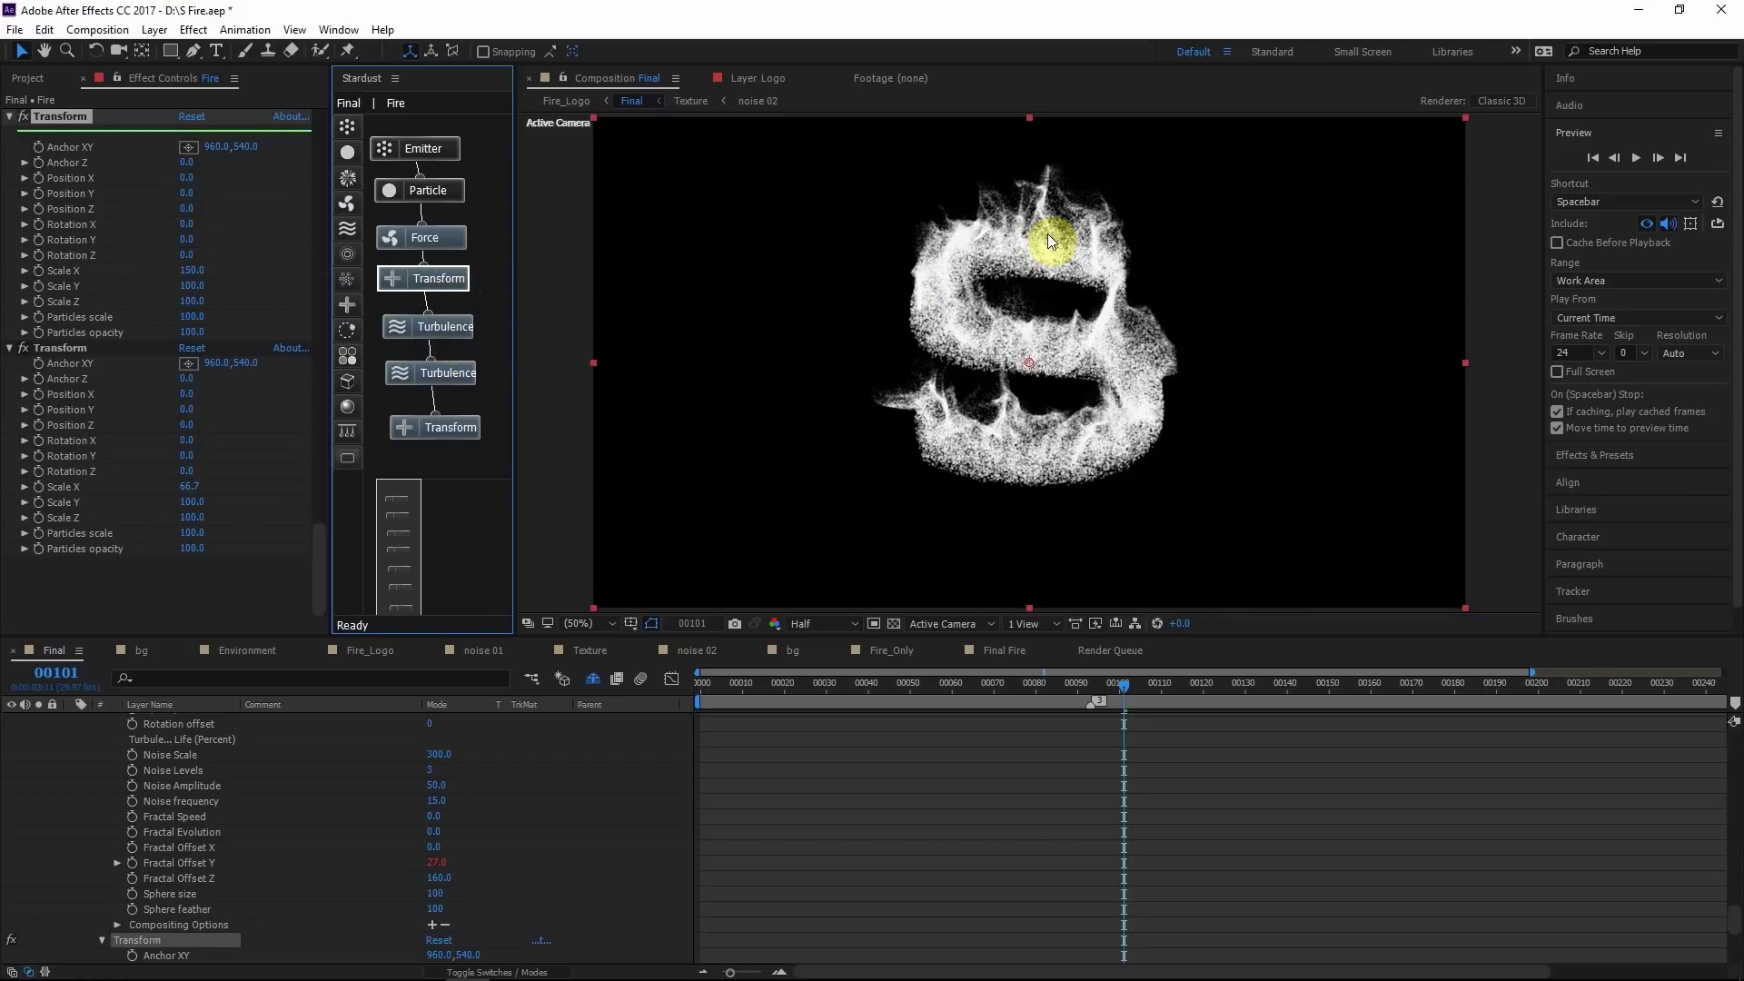
{"action": "left_click", "coordinate": [432, 427]}
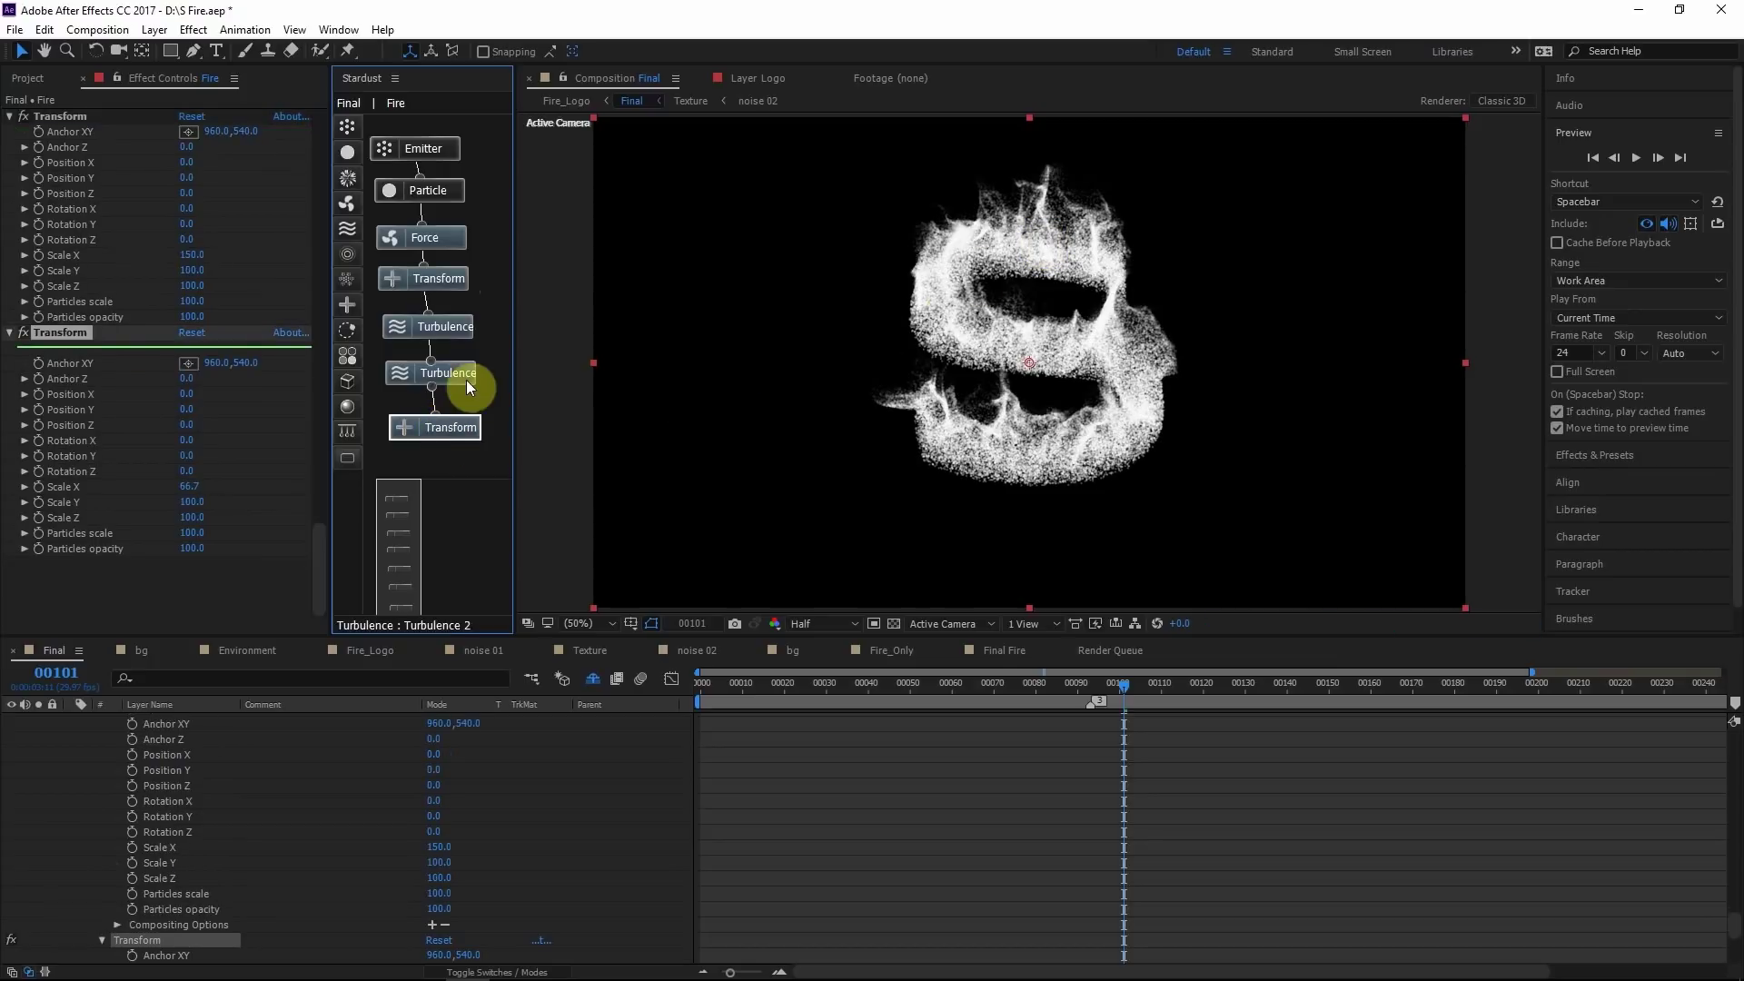
{"action": "left_click", "coordinate": [458, 330]}
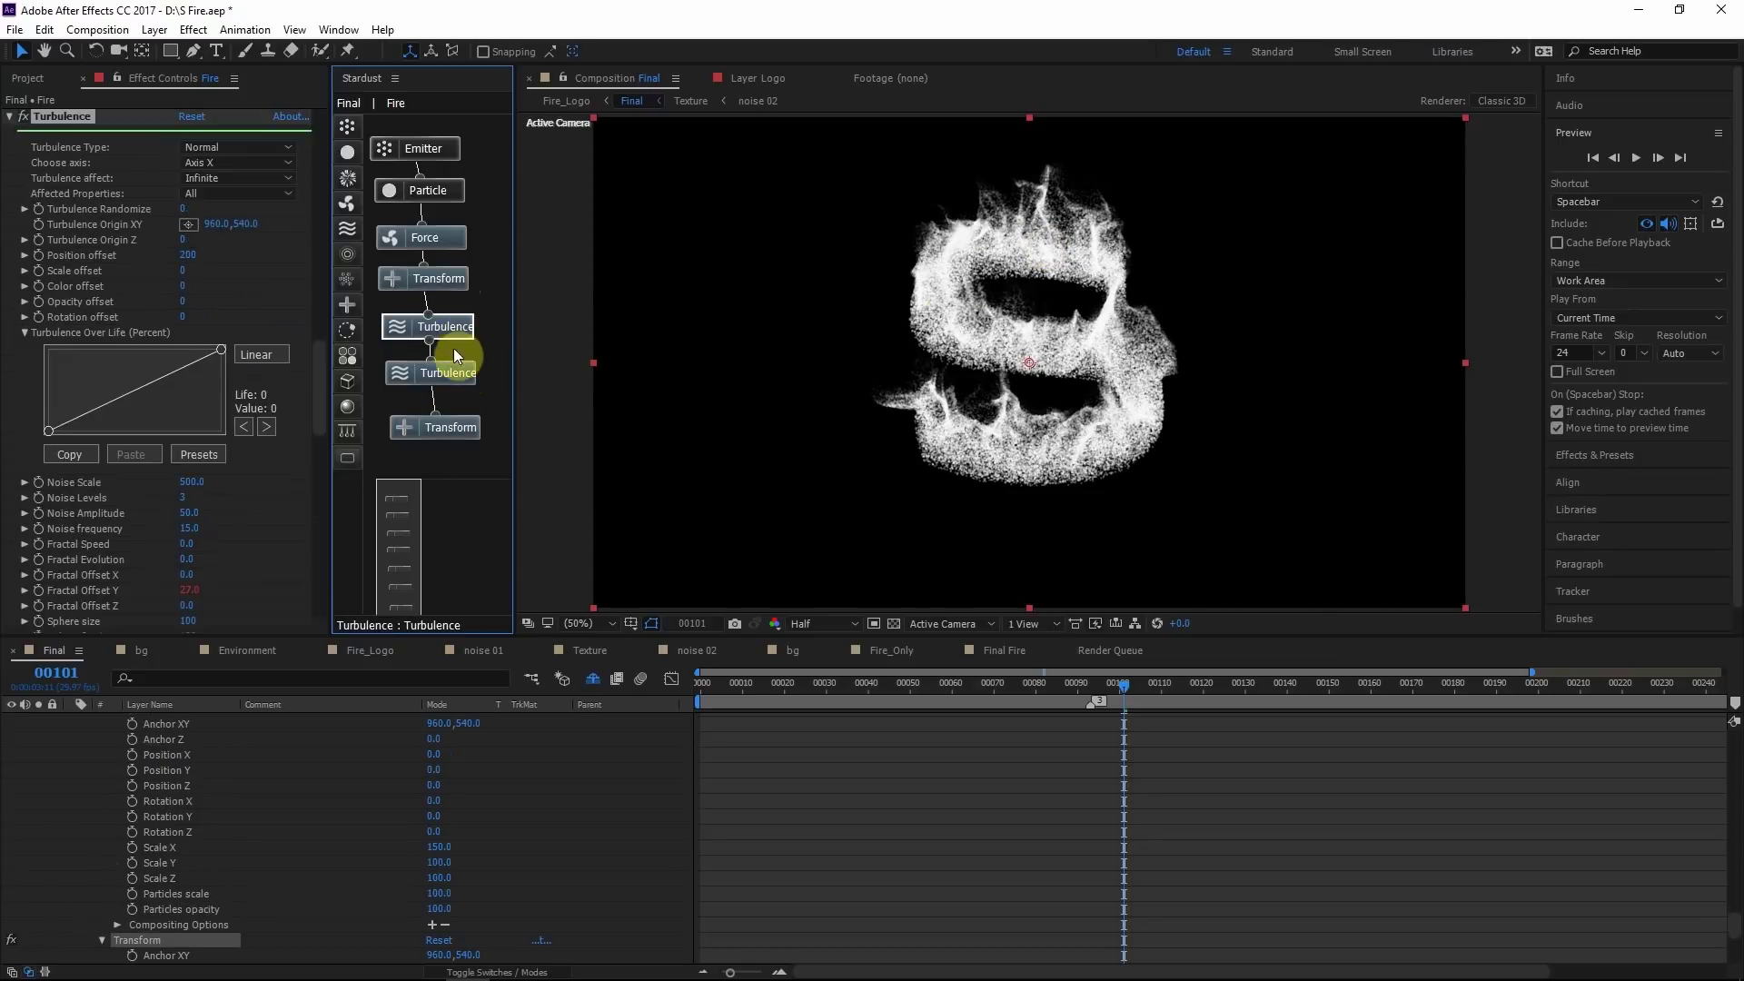
{"action": "left_click", "coordinate": [446, 276]}
{"action": "left_click", "coordinate": [449, 438]}
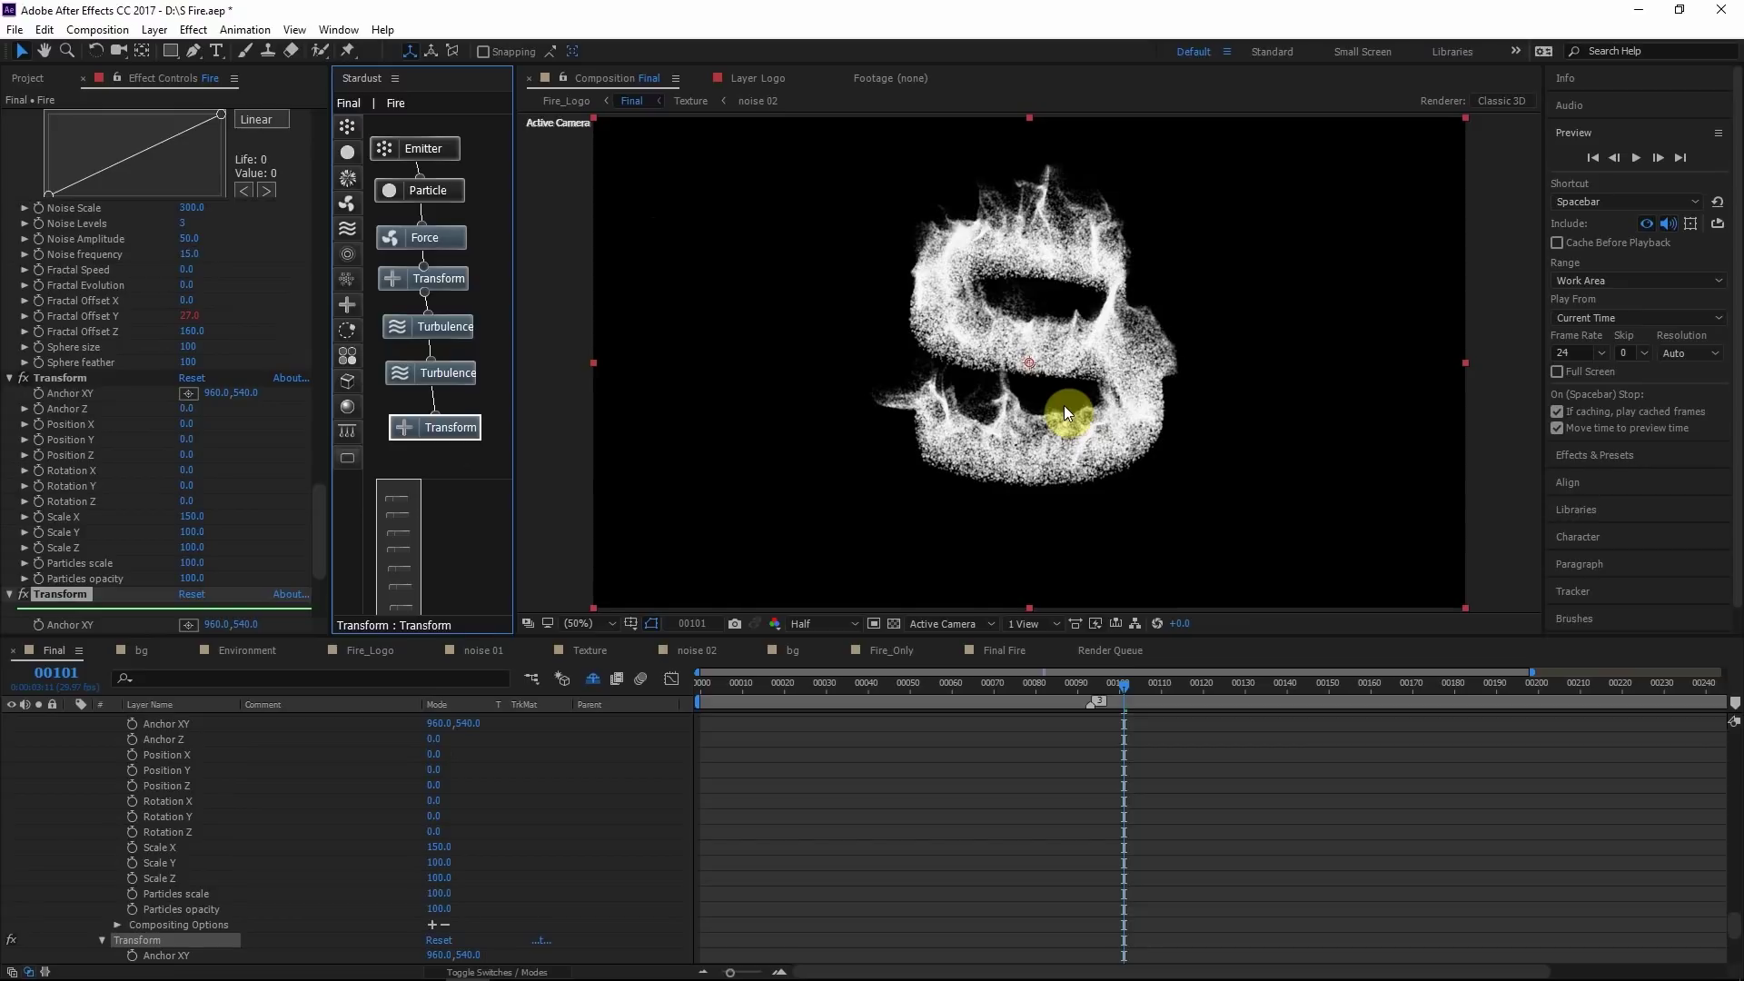
{"action": "left_click", "coordinate": [1636, 158]}
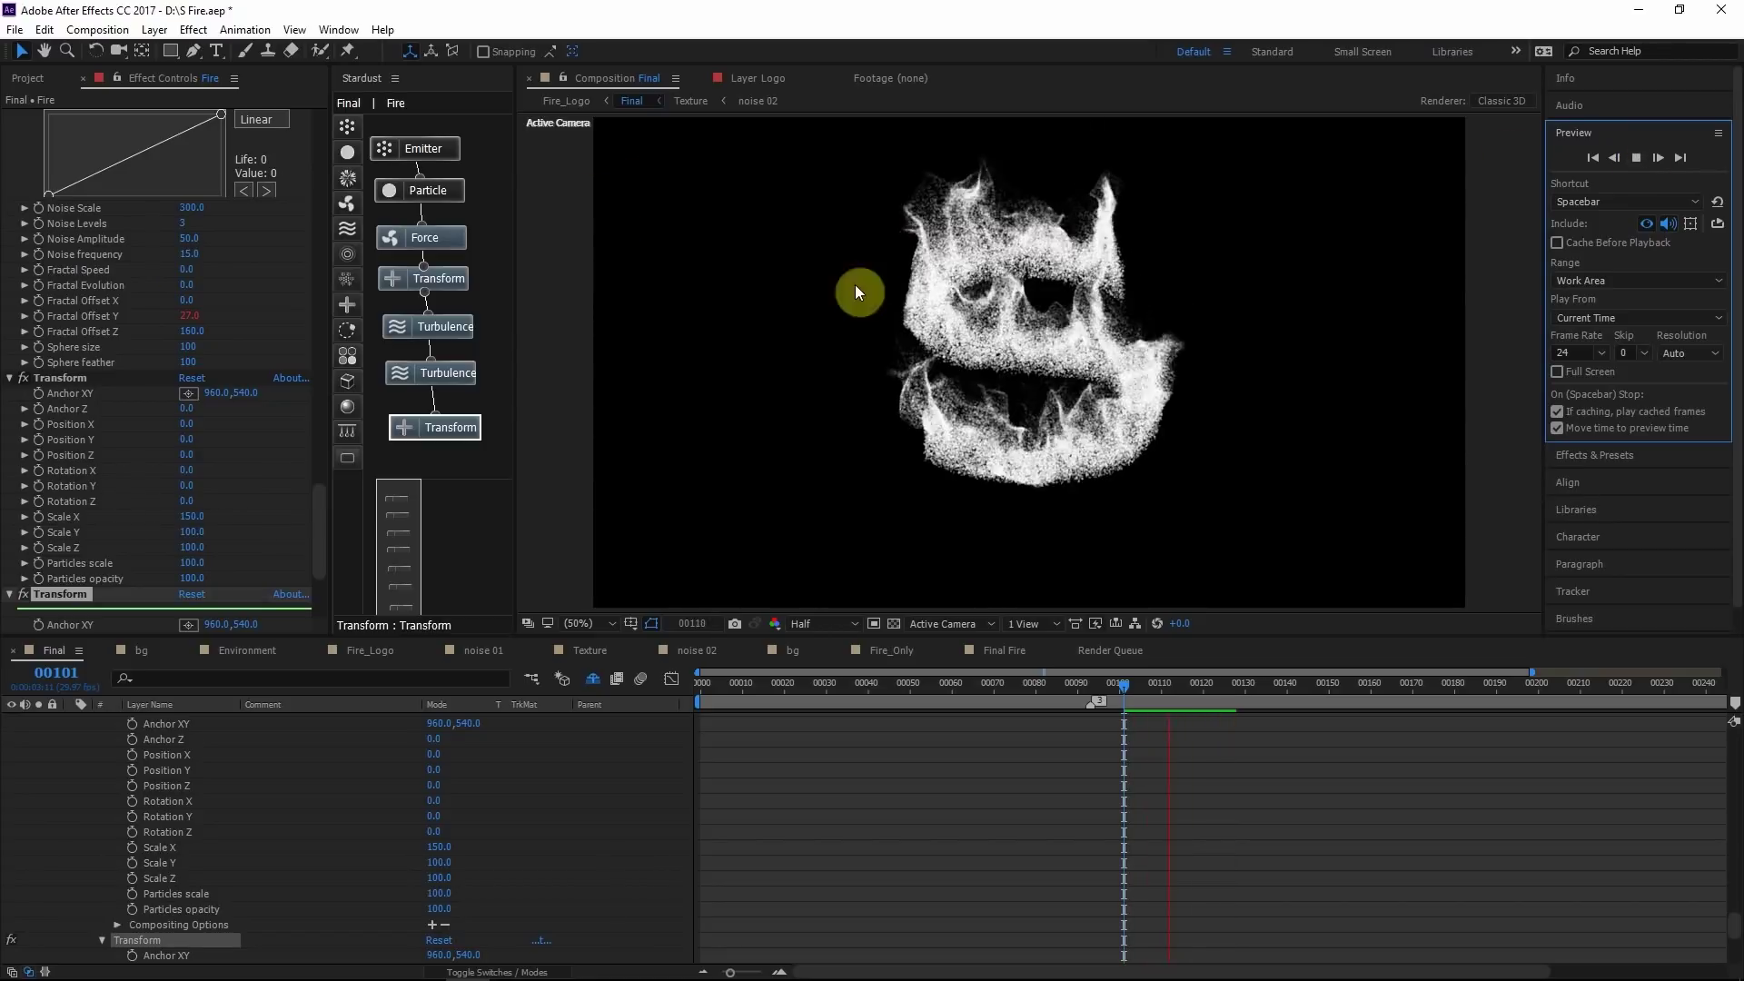
{"action": "left_click", "coordinate": [405, 368]}
Go to frame 107, turn on motion blur in Stardust's render settings and inspect the flames up close
{"action": "left_click", "coordinate": [1150, 683]}
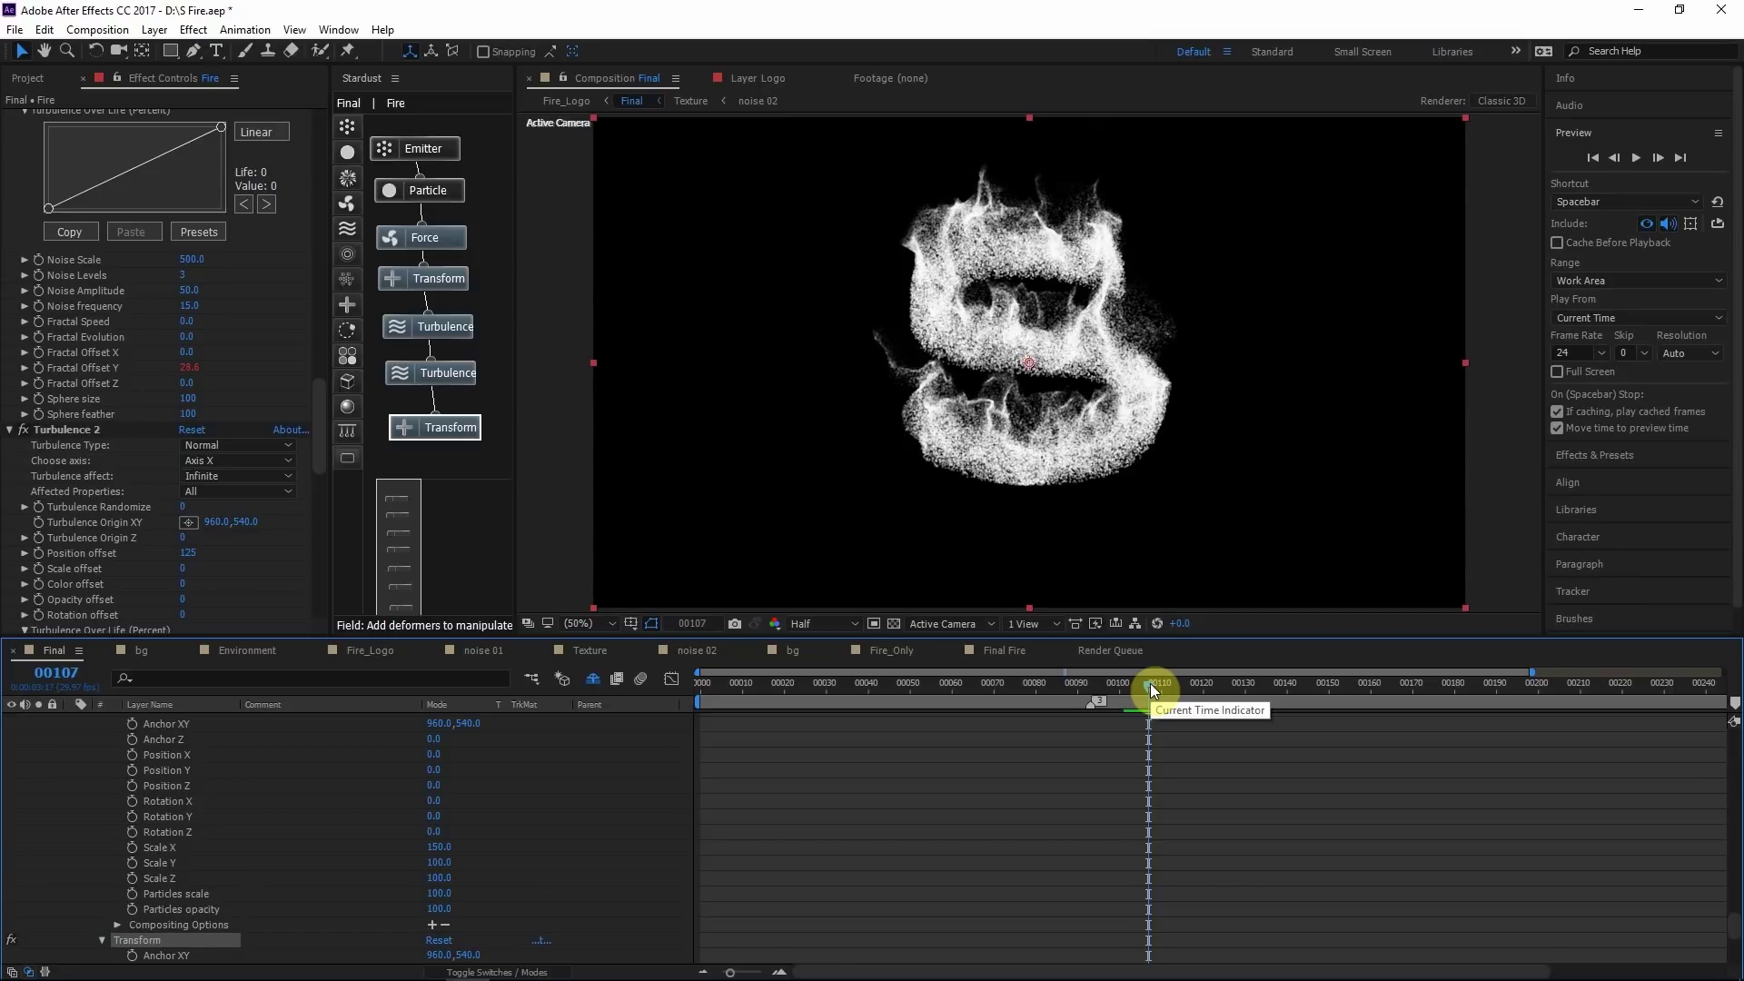
{"action": "scroll", "coordinate": [280, 356], "scroll_direction": "up", "scroll_amount": 10}
{"action": "scroll", "coordinate": [156, 259], "scroll_direction": "up", "scroll_amount": 8}
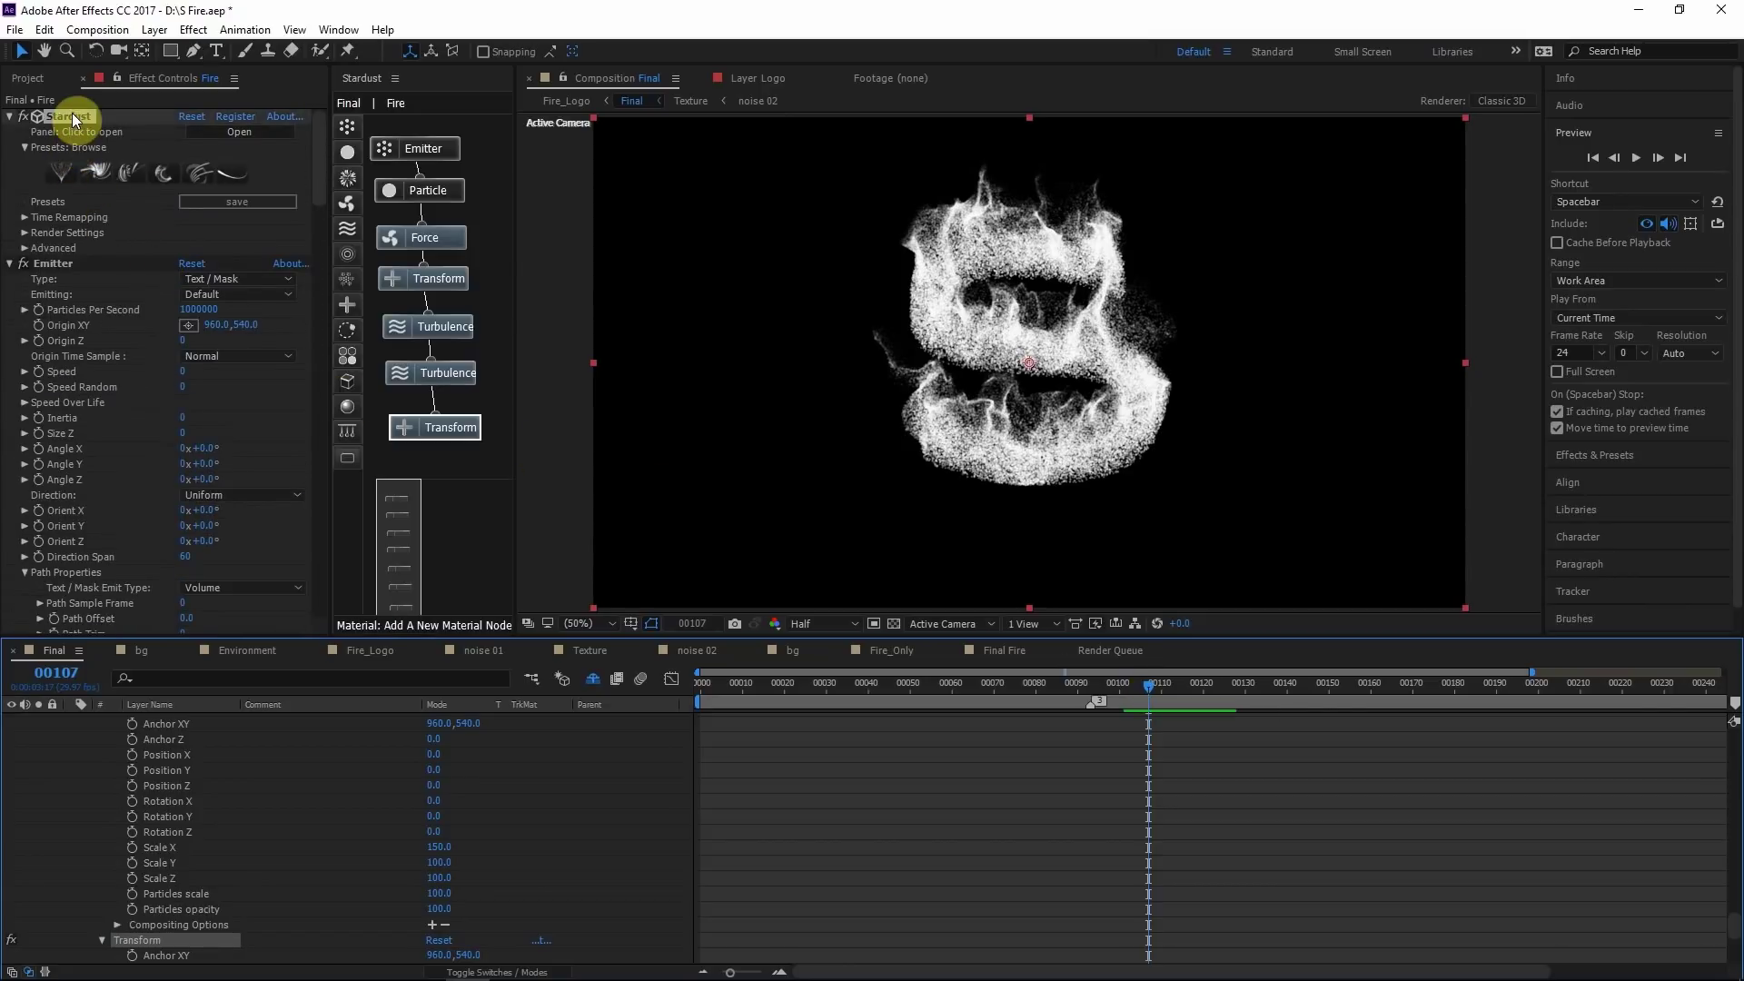
{"action": "left_click", "coordinate": [52, 126]}
{"action": "left_click", "coordinate": [25, 234]}
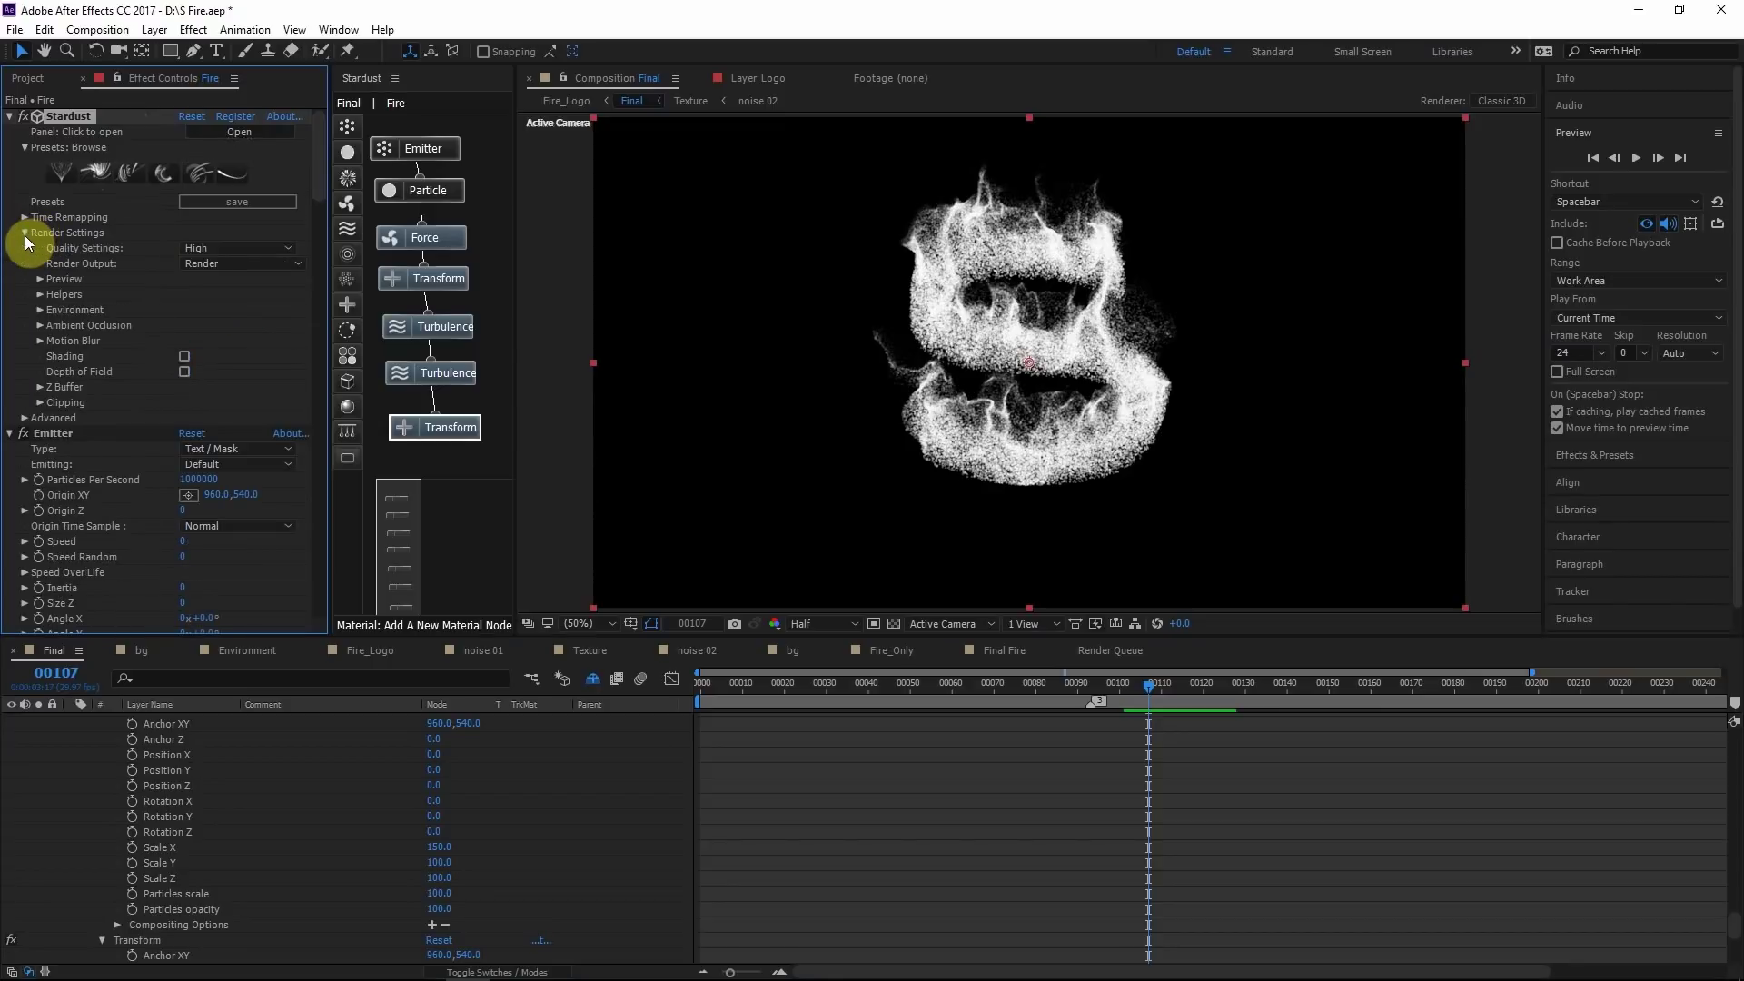
{"action": "left_click", "coordinate": [39, 341]}
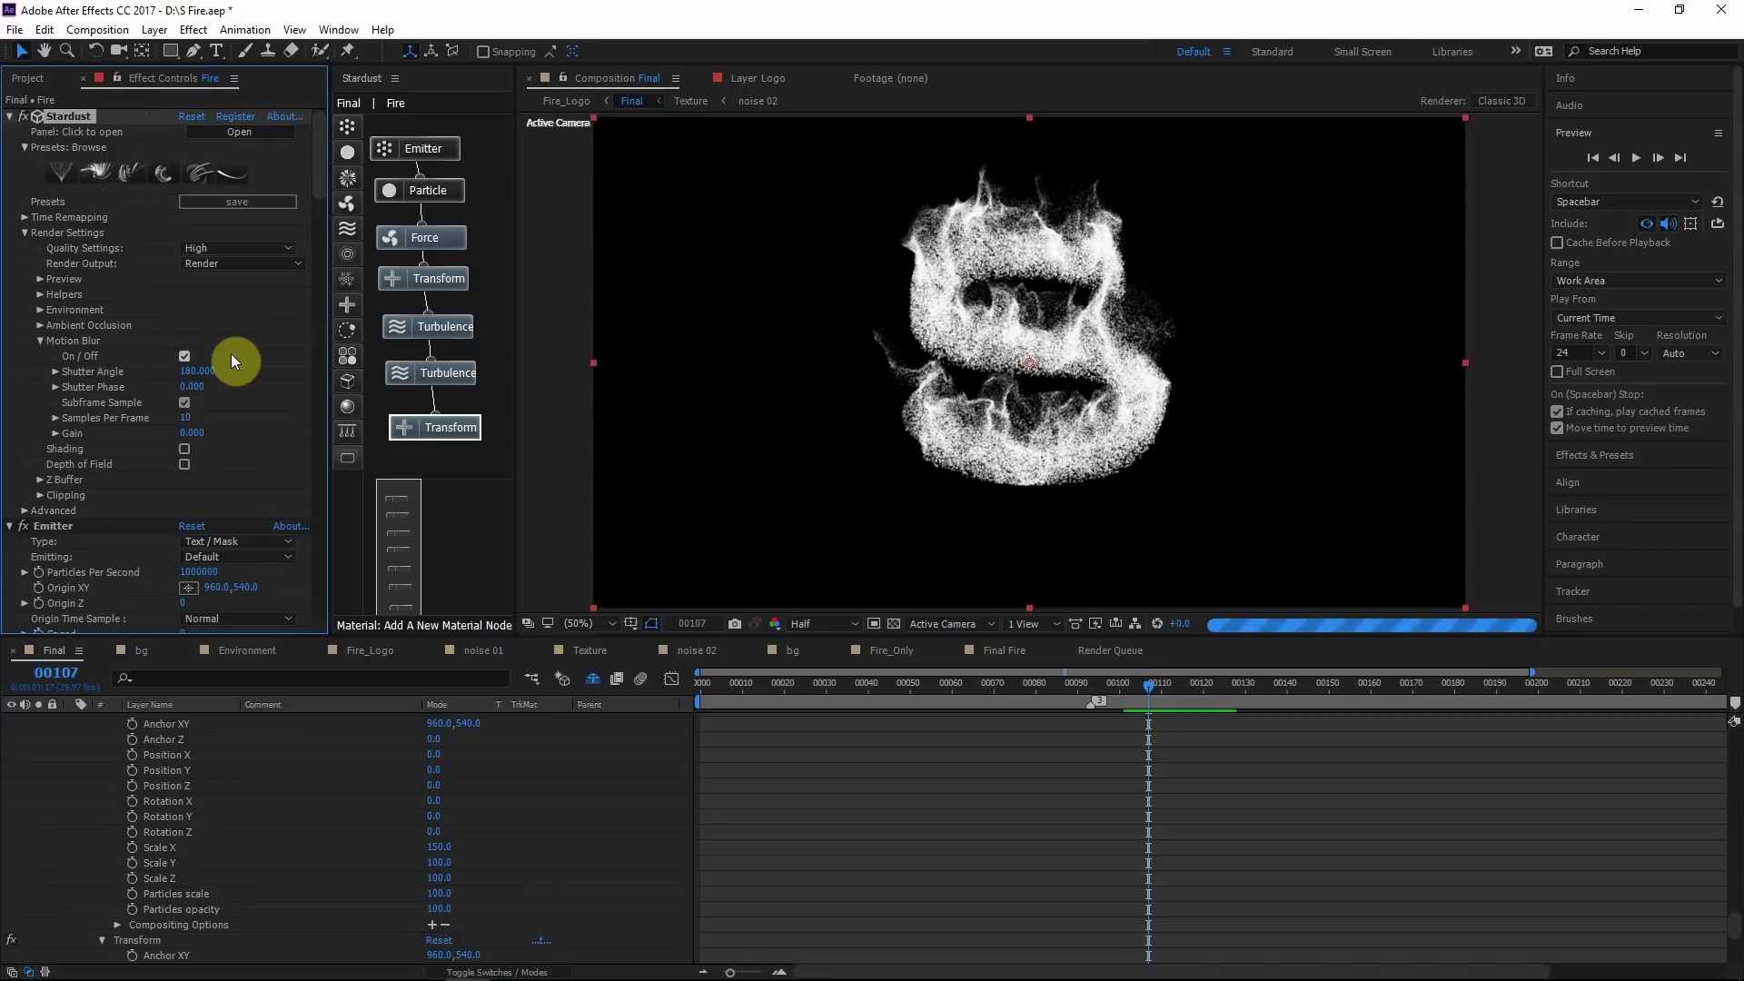
{"action": "key", "text": "period"}
{"action": "key", "text": "period"}
{"action": "scroll", "coordinate": [1016, 303], "scroll_direction": "down", "scroll_amount": 1}
{"action": "scroll", "coordinate": [1016, 303], "scroll_direction": "up", "scroll_amount": 1}
{"action": "left_click_drag", "start_coordinate": [1166, 288], "coordinate": [1152, 322]}
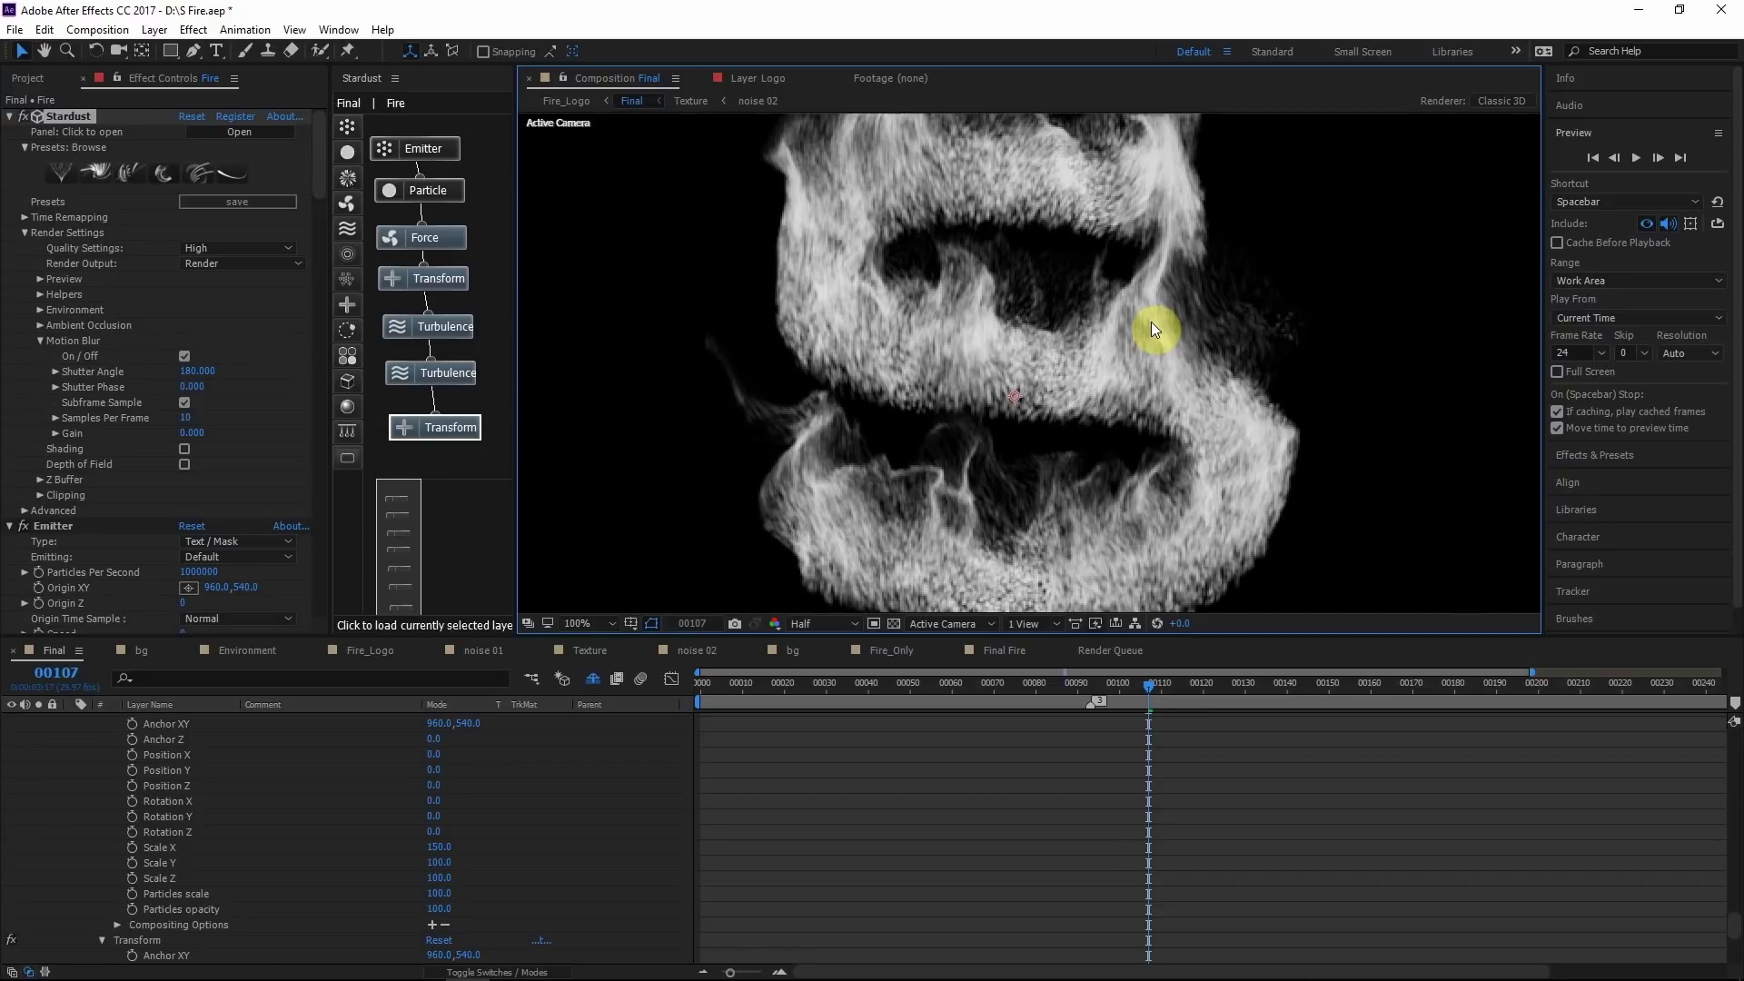
{"action": "scroll", "coordinate": [1137, 305], "scroll_direction": "down", "scroll_amount": 1}
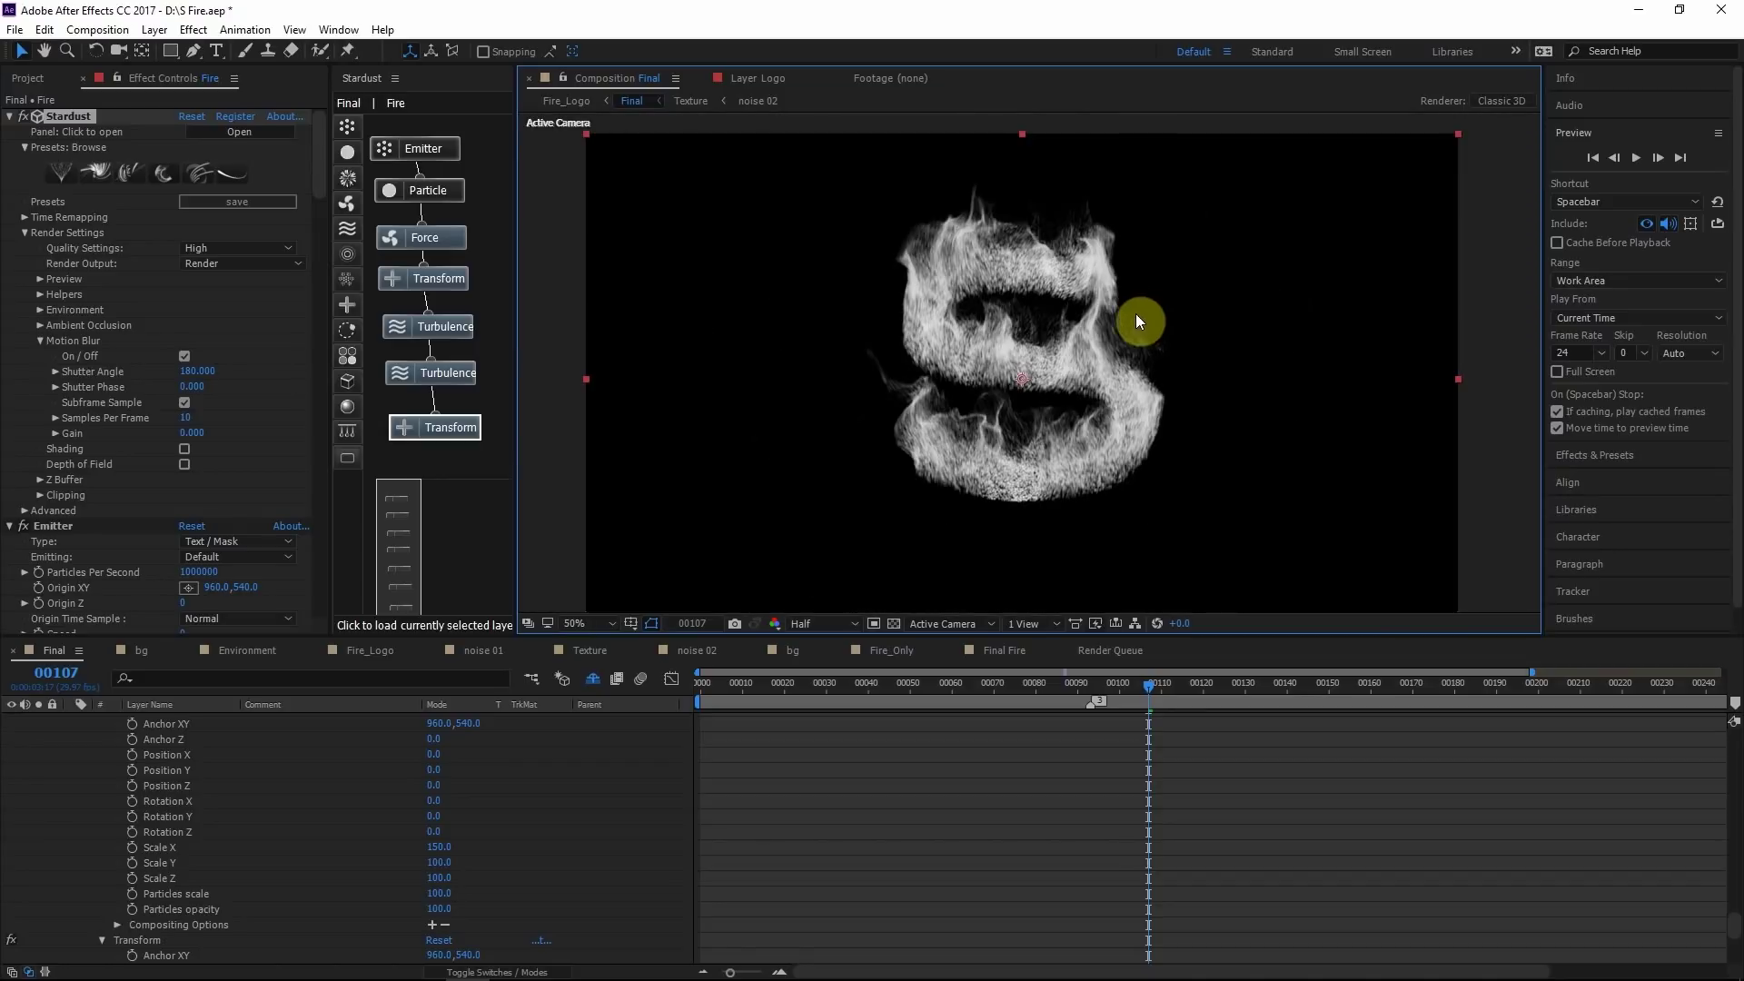
Set the particle size to 4 pixels and collapse the effect's settings groups
{"action": "left_click", "coordinate": [11, 118]}
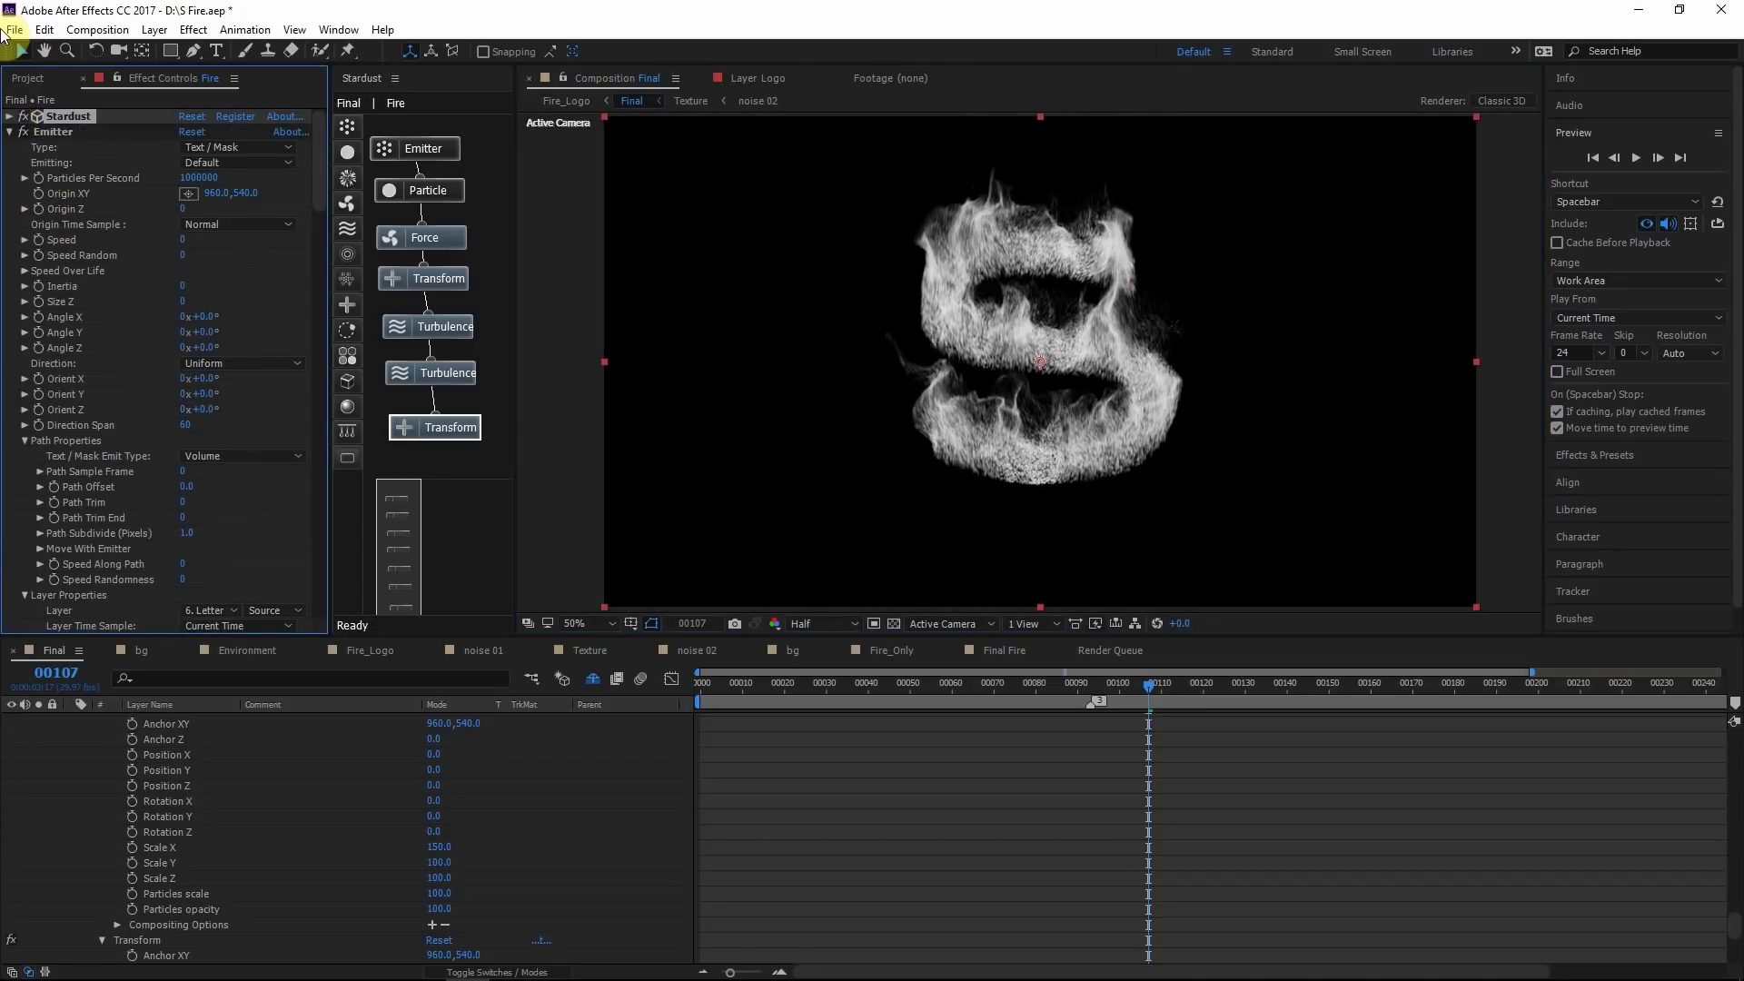
{"action": "left_click_drag", "start_coordinate": [7, 119], "coordinate": [11, 228]}
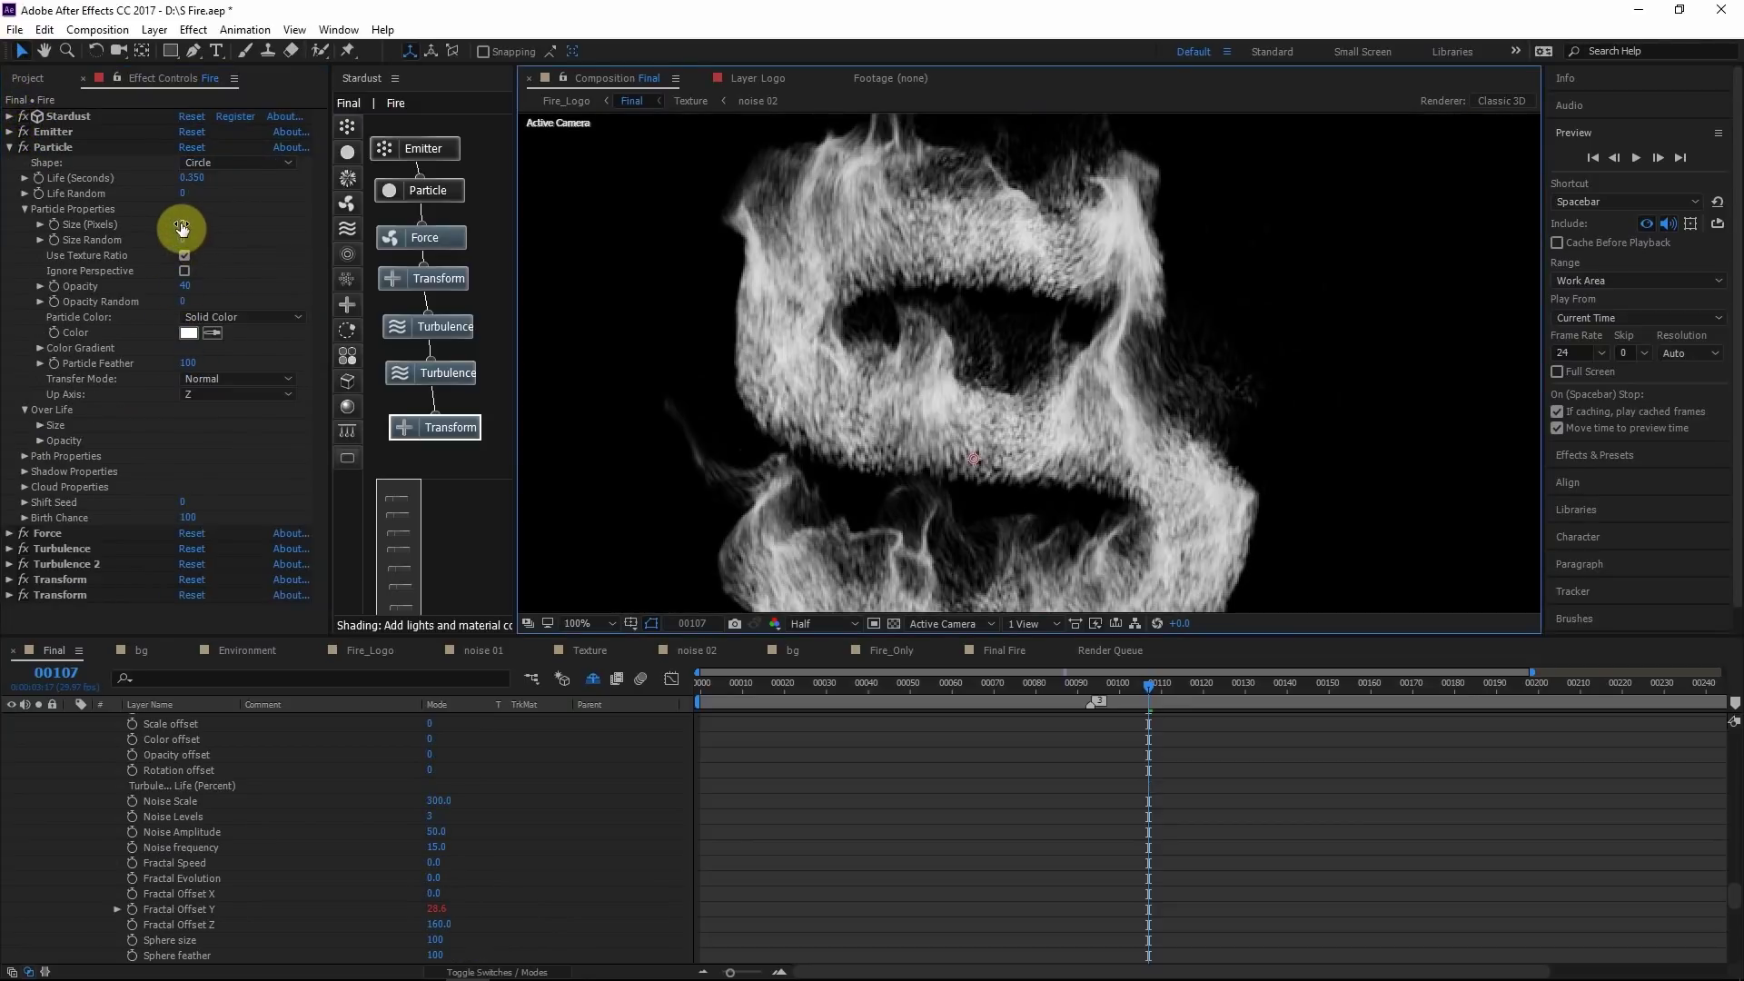
{"action": "left_click", "coordinate": [182, 226]}
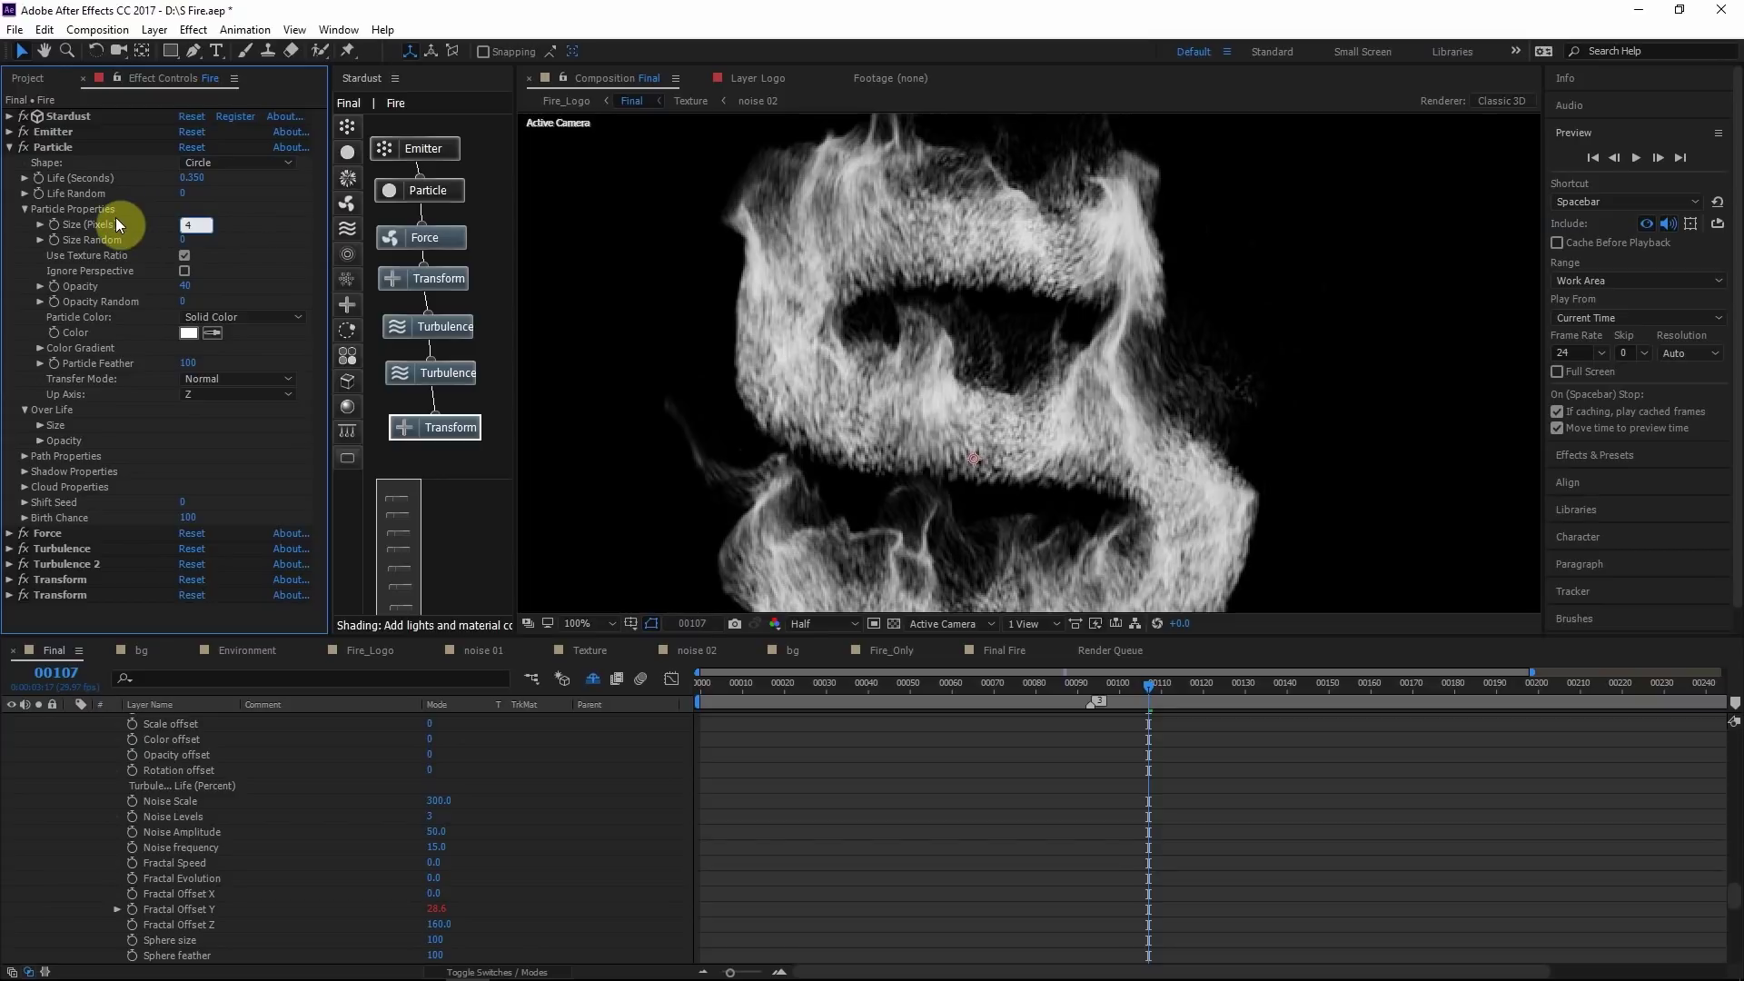
{"action": "type", "text": "4"}
{"action": "key", "text": "Return"}
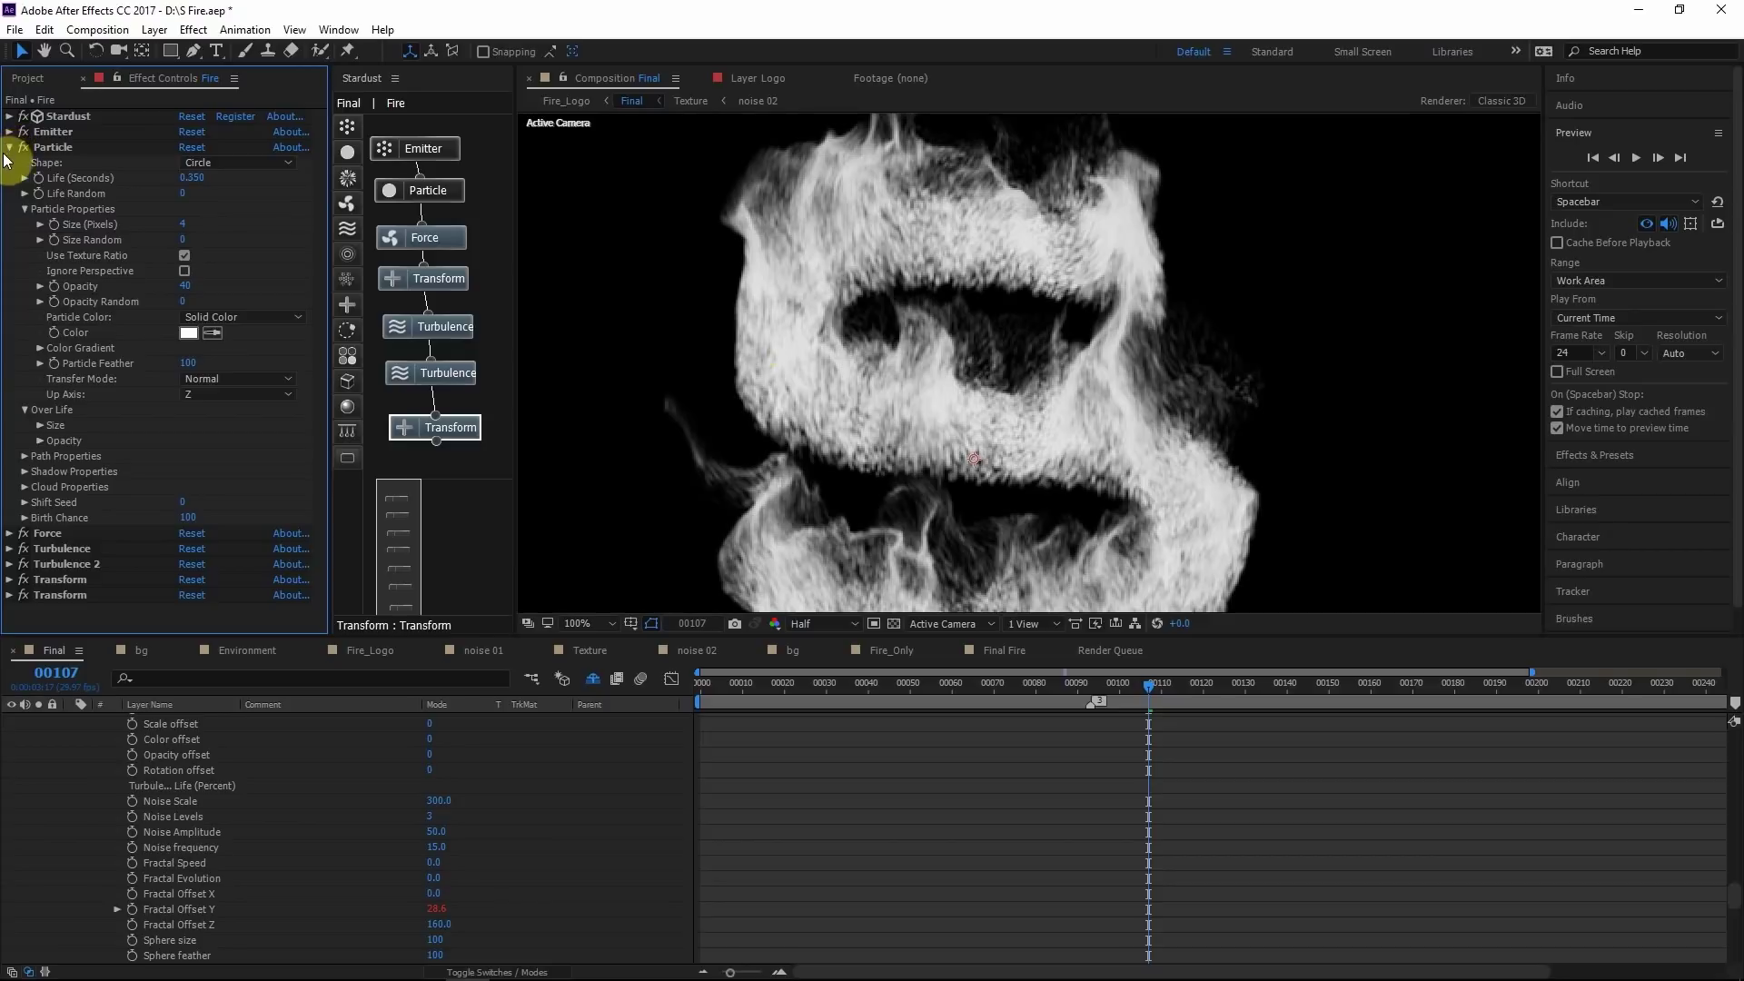
{"action": "left_click", "coordinate": [9, 147]}
Add an adjustment layer directly above the Fire layer in the Final composition
{"action": "scroll", "coordinate": [950, 509], "scroll_direction": "down", "scroll_amount": 2}
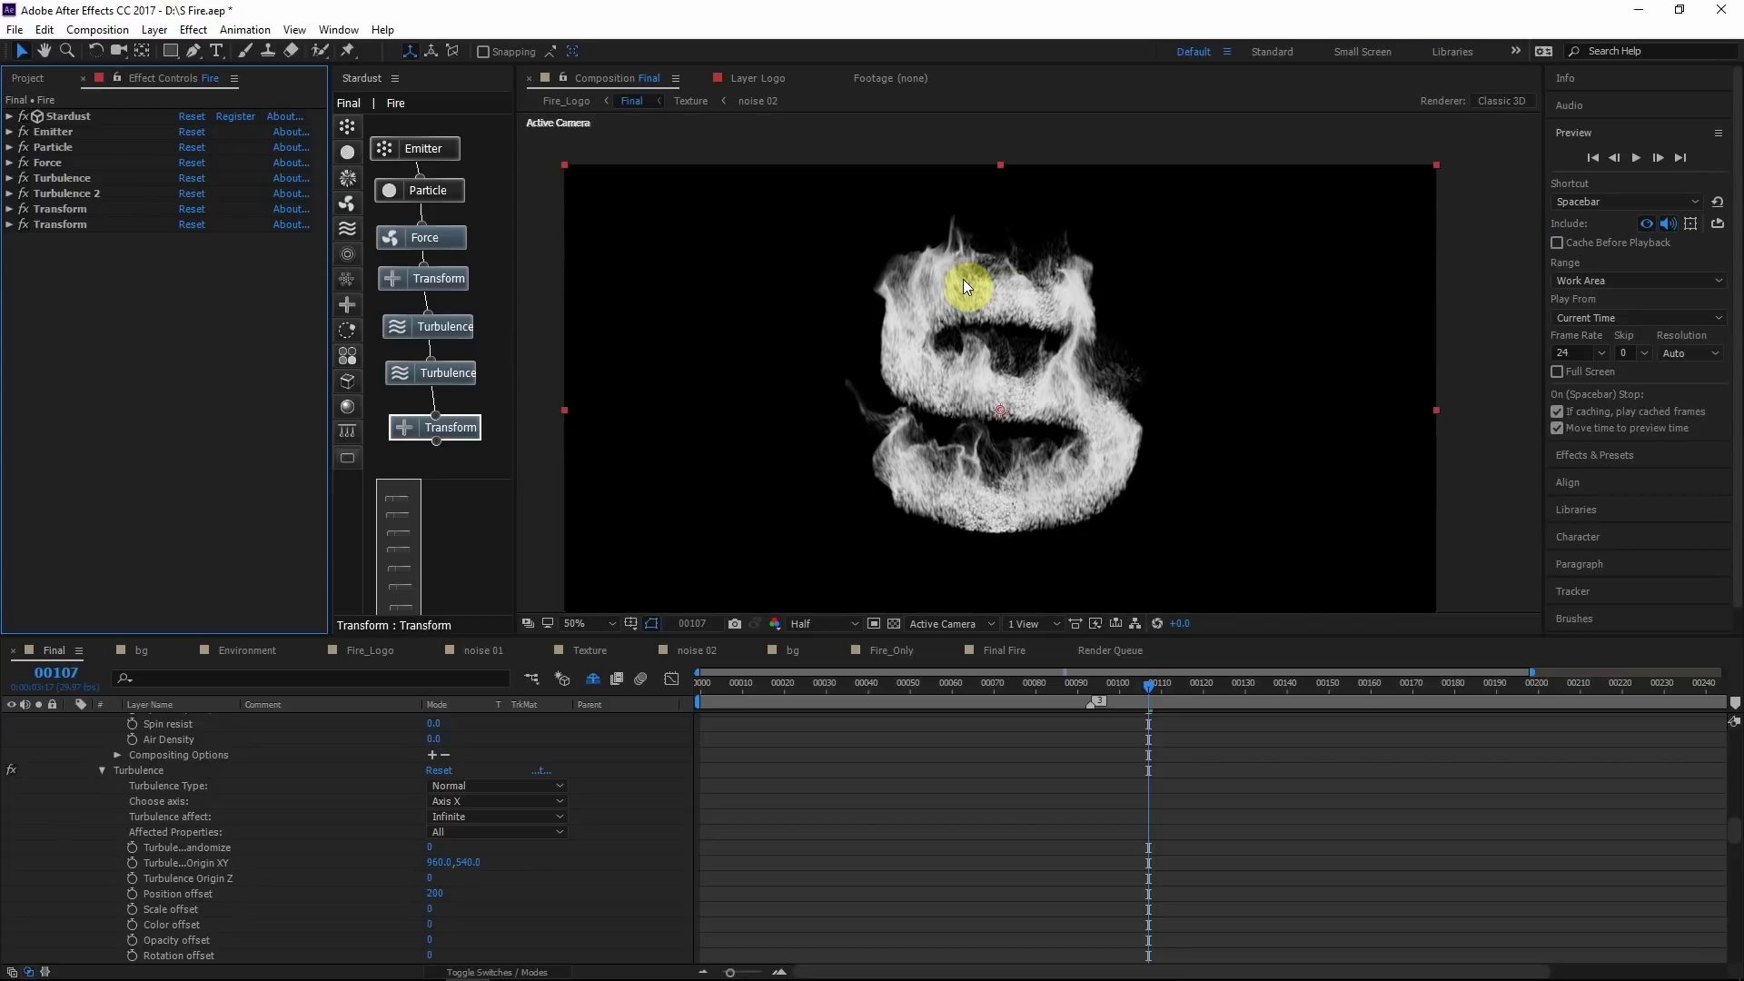
{"action": "scroll", "coordinate": [101, 786], "scroll_direction": "up", "scroll_amount": 10}
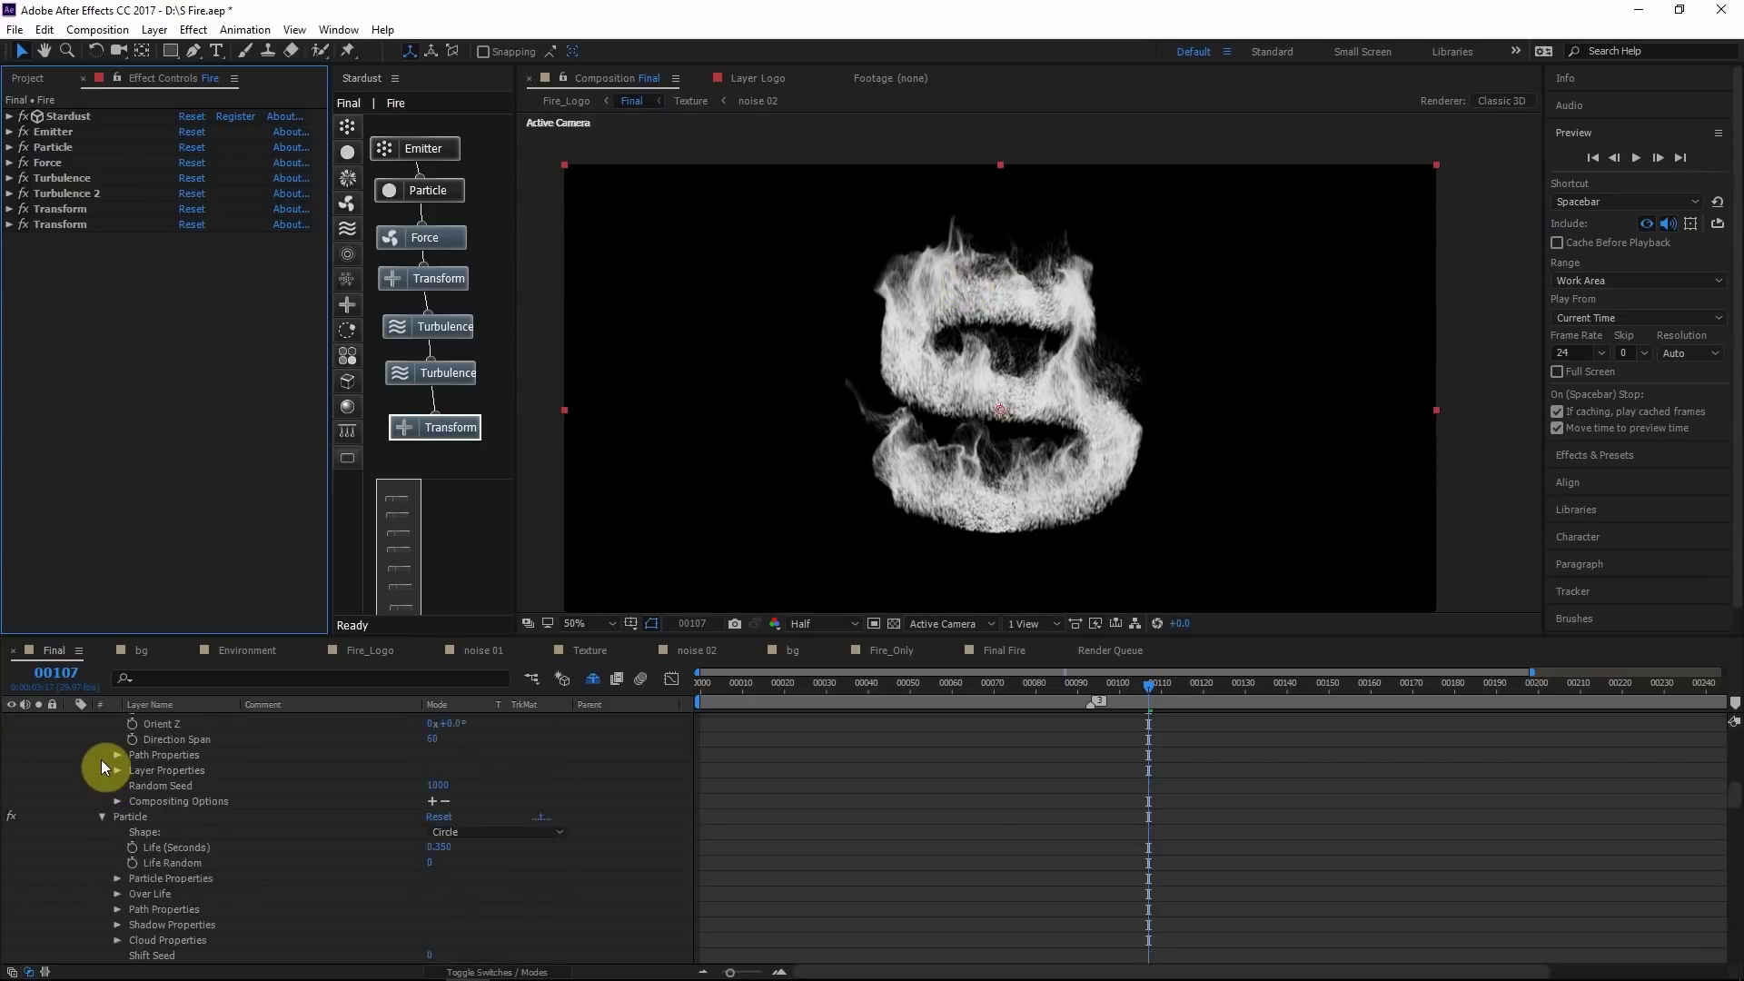
{"action": "scroll", "coordinate": [96, 774], "scroll_direction": "up", "scroll_amount": 4}
{"action": "left_click", "coordinate": [71, 782]}
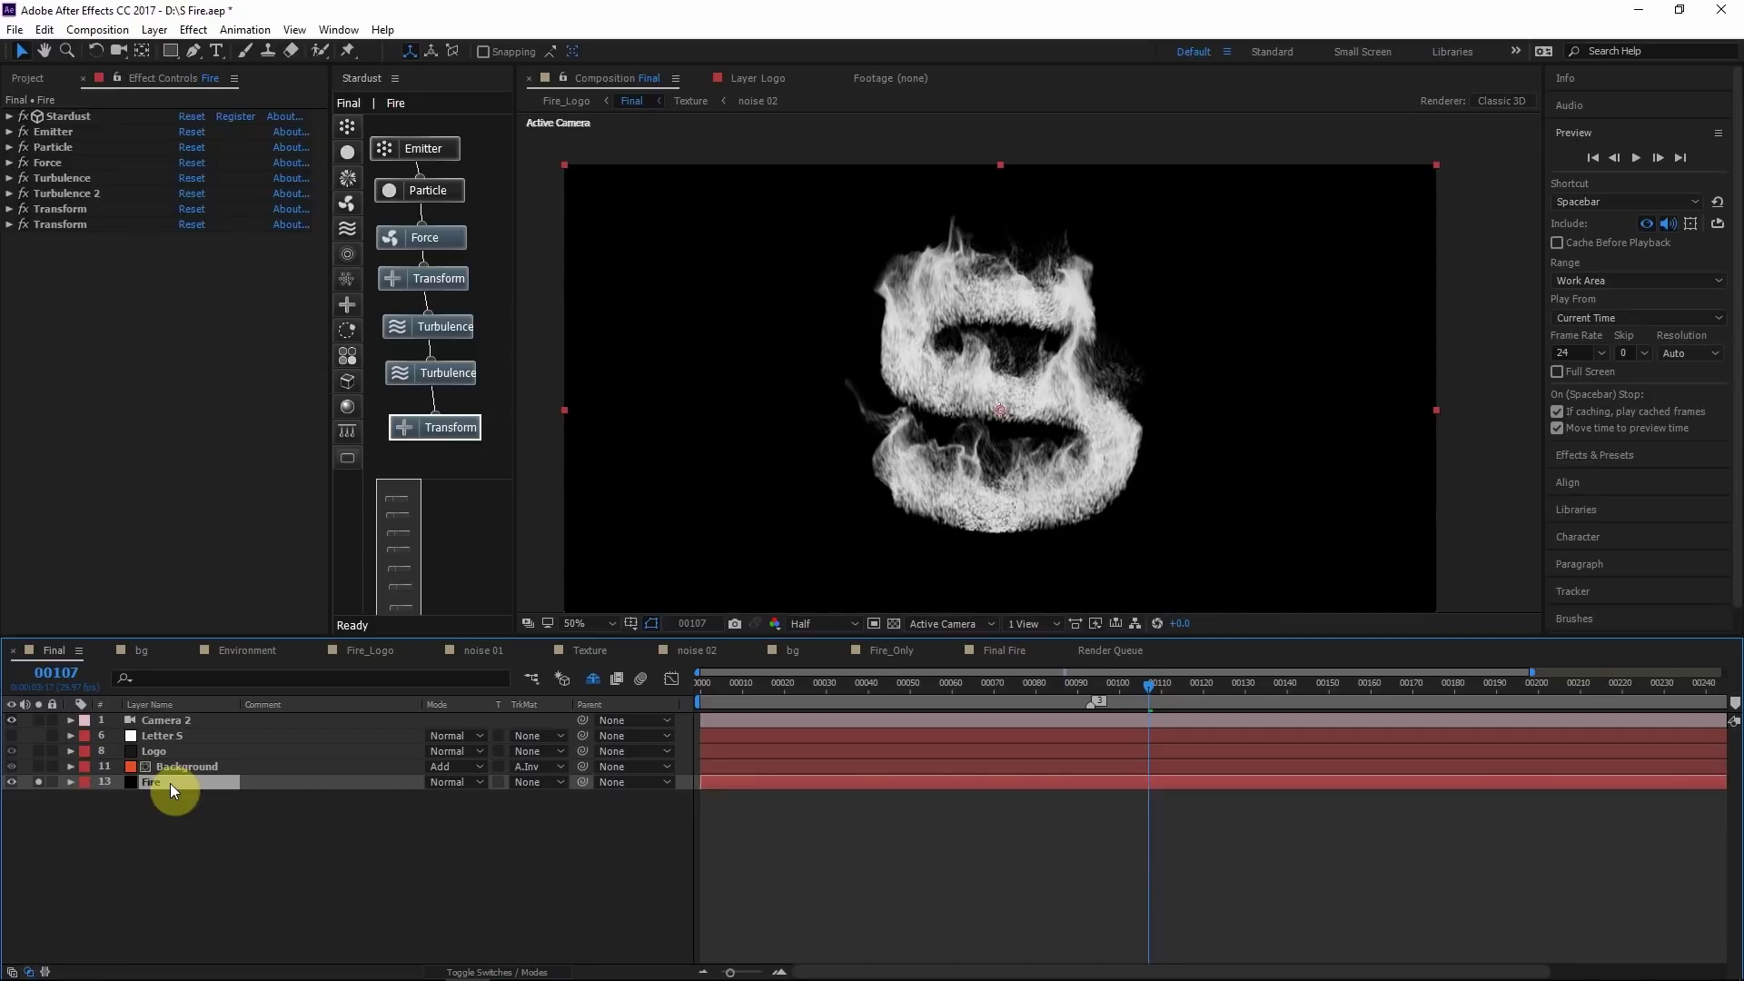
{"action": "key", "text": "ctrl+alt+y"}
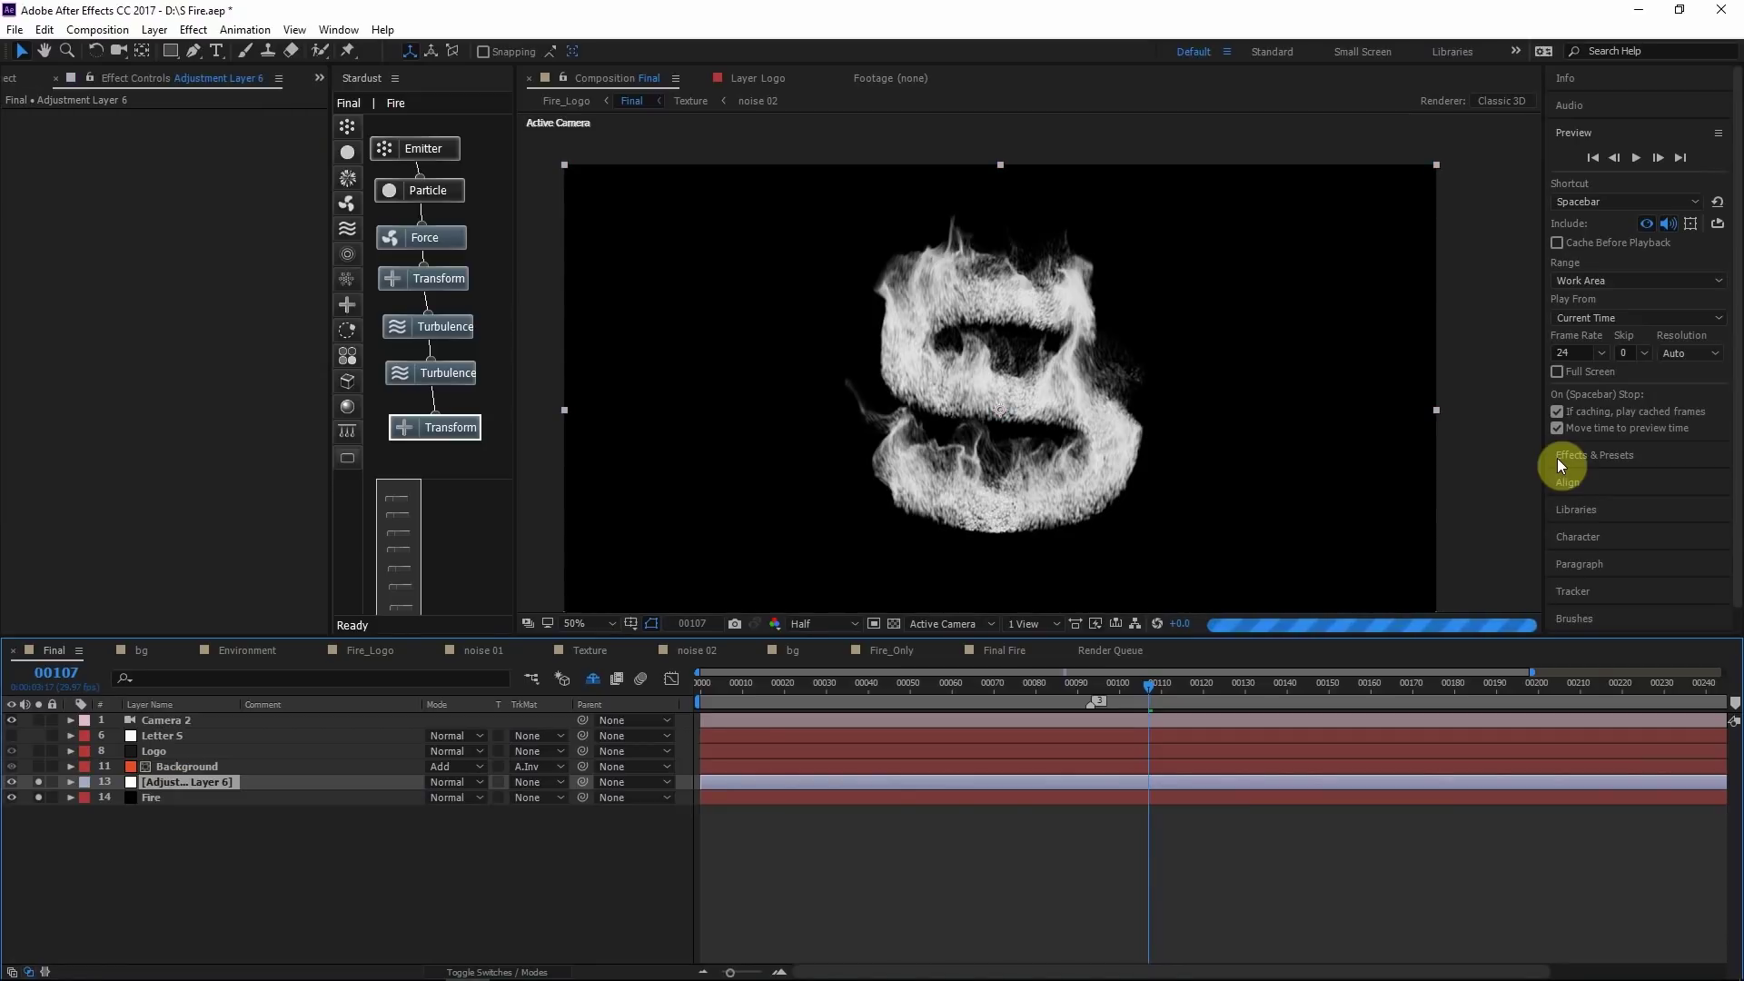
Find the Levels effect and apply it to the new adjustment layer
{"action": "left_click", "coordinate": [1622, 459]}
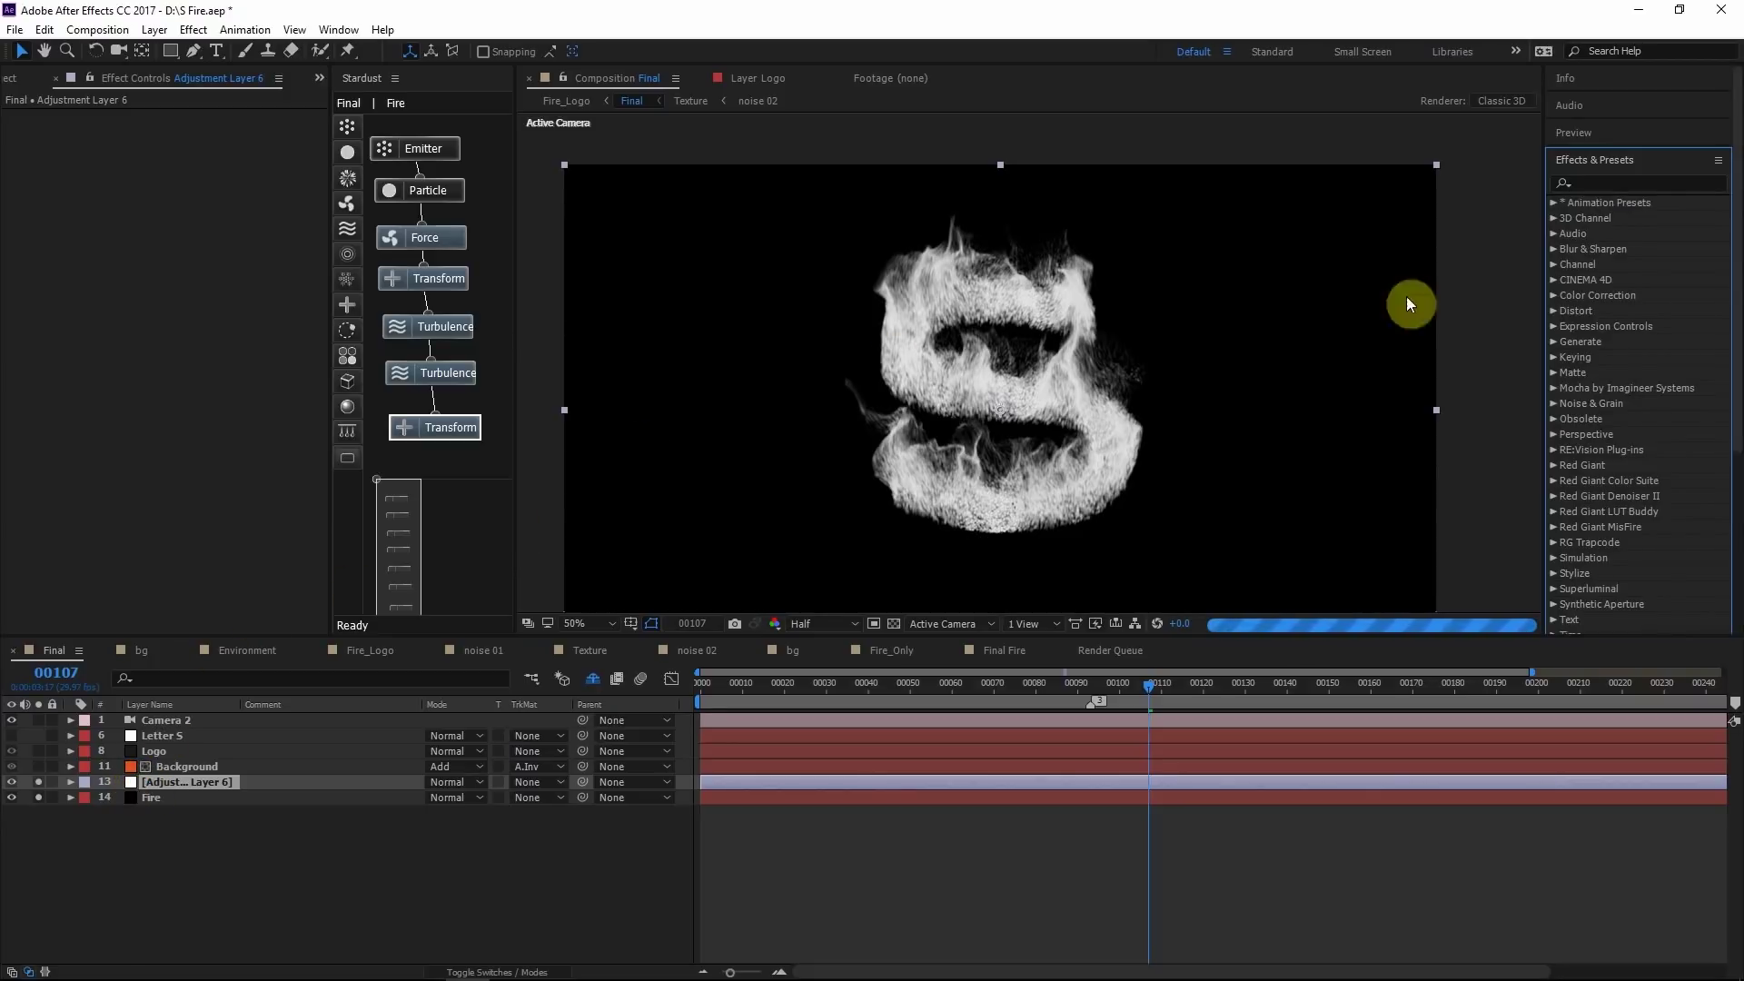
{"action": "left_click", "coordinate": [1626, 185]}
{"action": "type", "text": "leve"}
{"action": "left_click_drag", "start_coordinate": [1623, 310], "coordinate": [192, 792]}
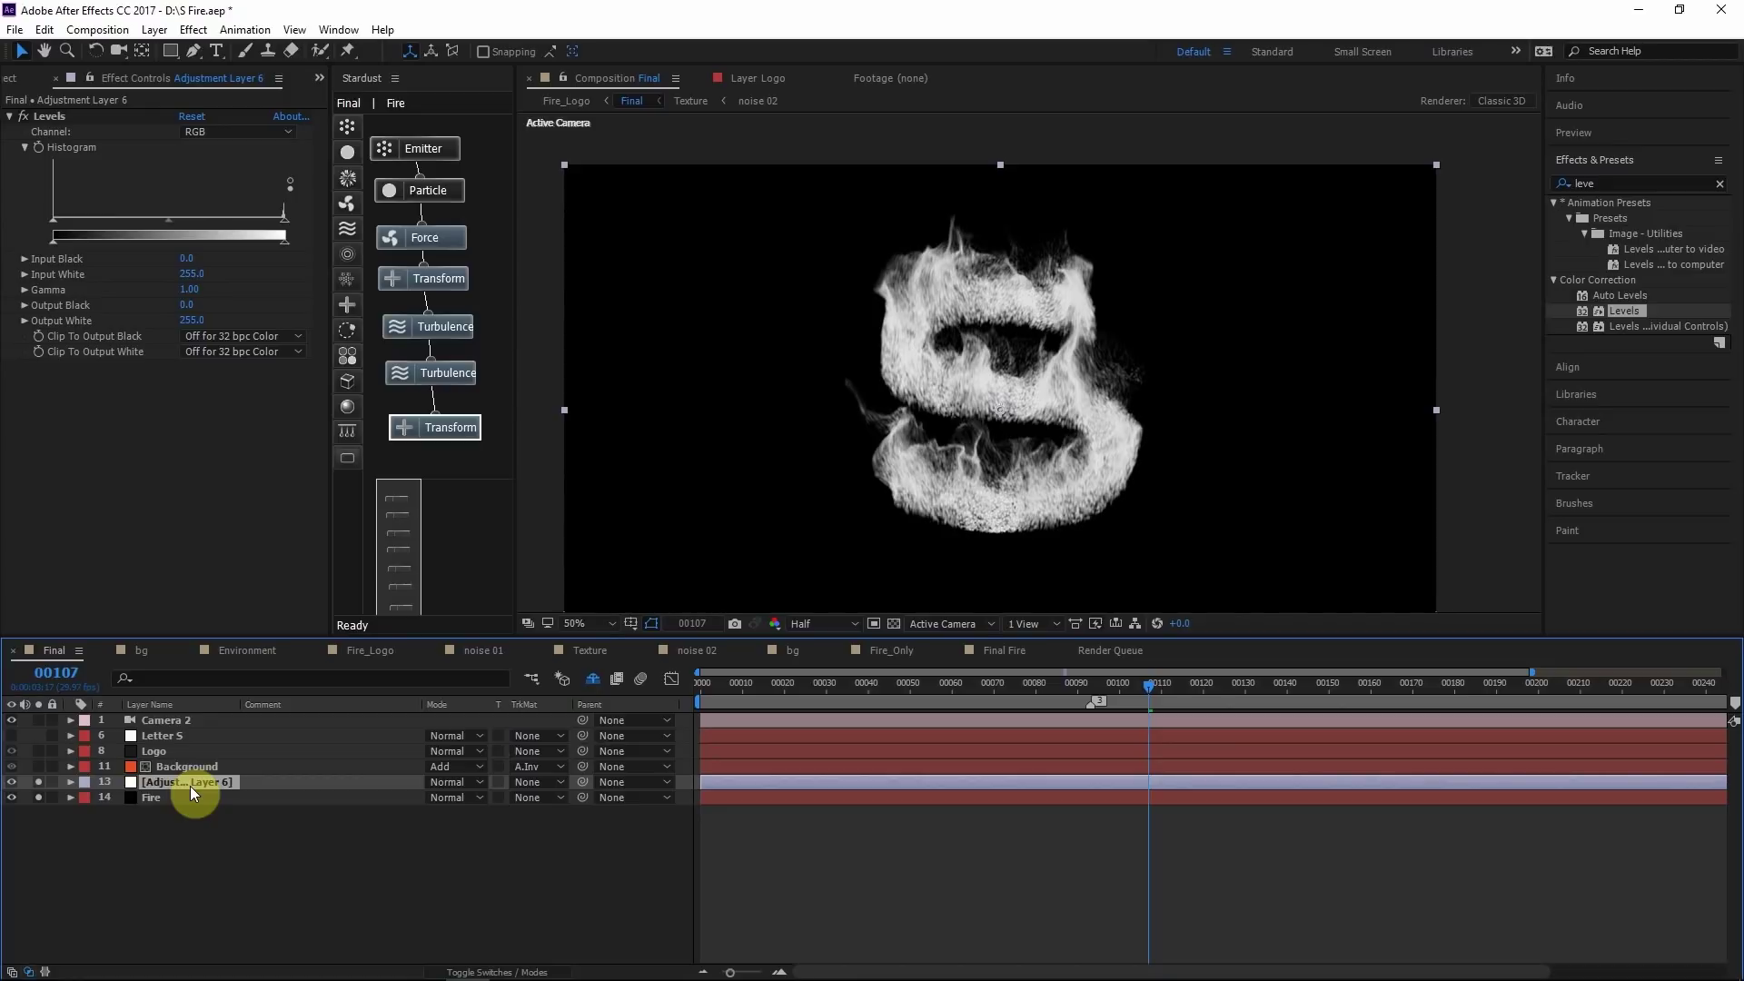
Rename the adjustment layer as Color
{"action": "key", "text": "Return"}
{"action": "type", "text": "Color"}
{"action": "key", "text": "Return"}
Delete the Levels effect from the Color layer
{"action": "left_click", "coordinate": [167, 139]}
{"action": "key", "text": "Delete"}
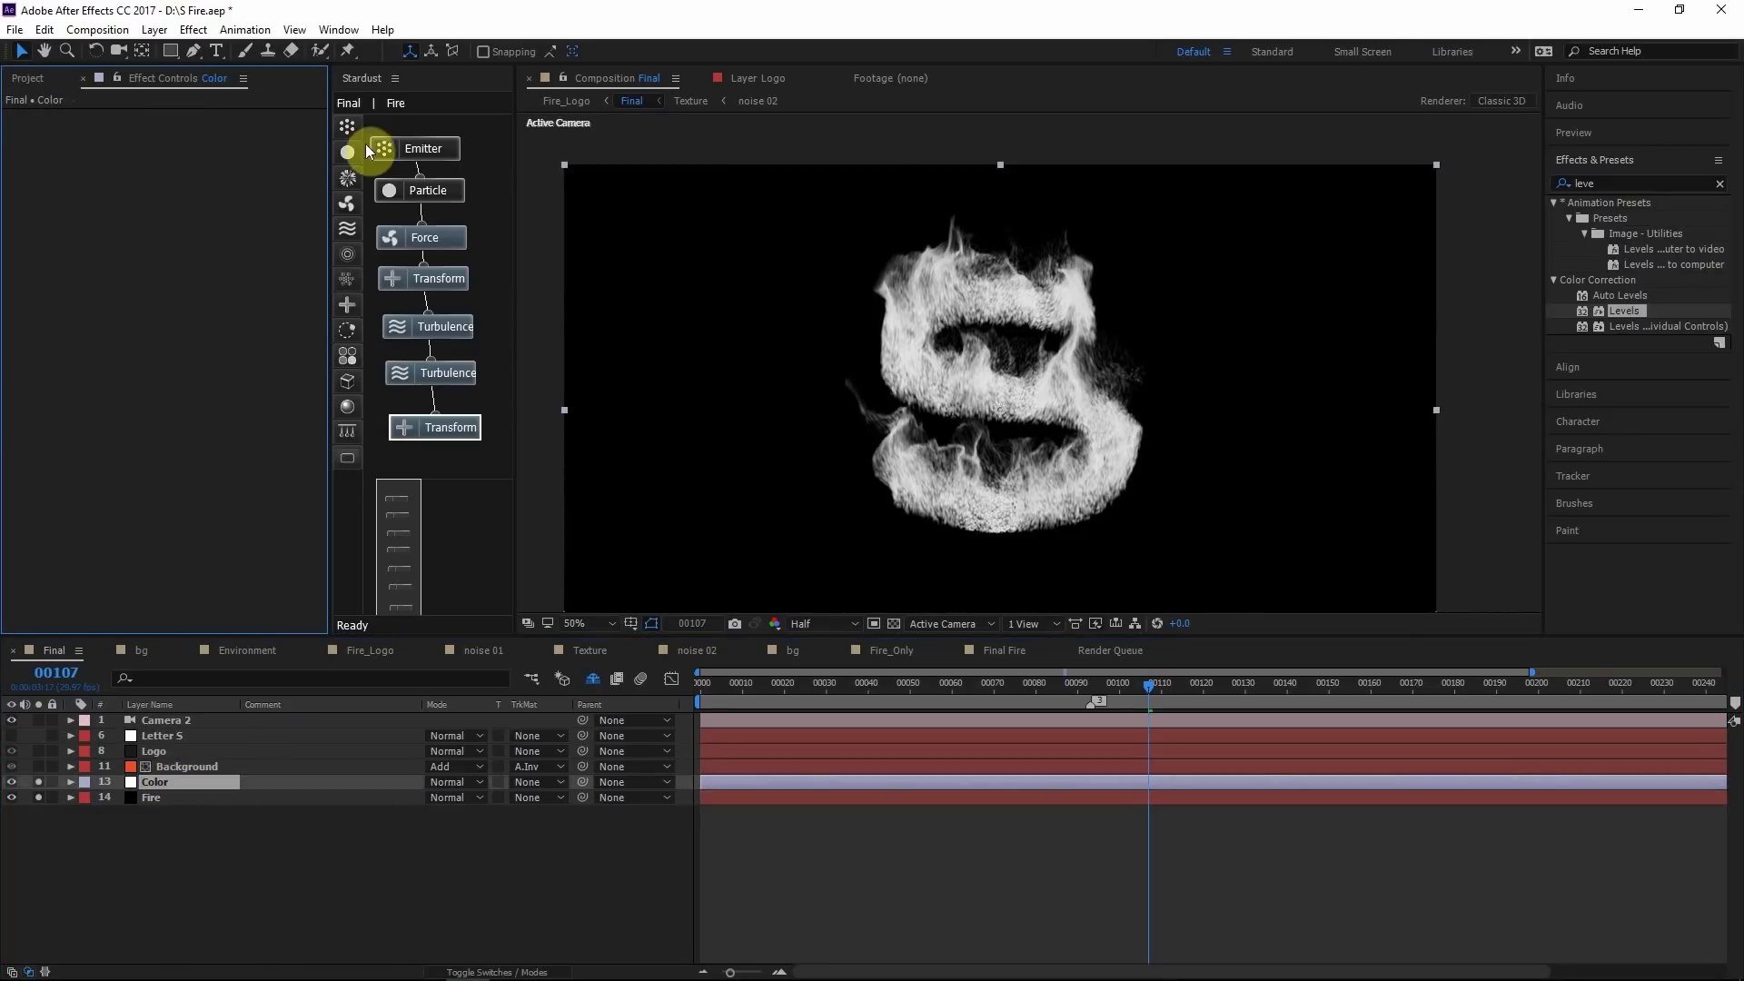
Apply Levels to the Color layer and set Alpha Input White to 227 on the Alpha channel
{"action": "scroll", "coordinate": [1041, 387], "scroll_direction": "up", "scroll_amount": 4}
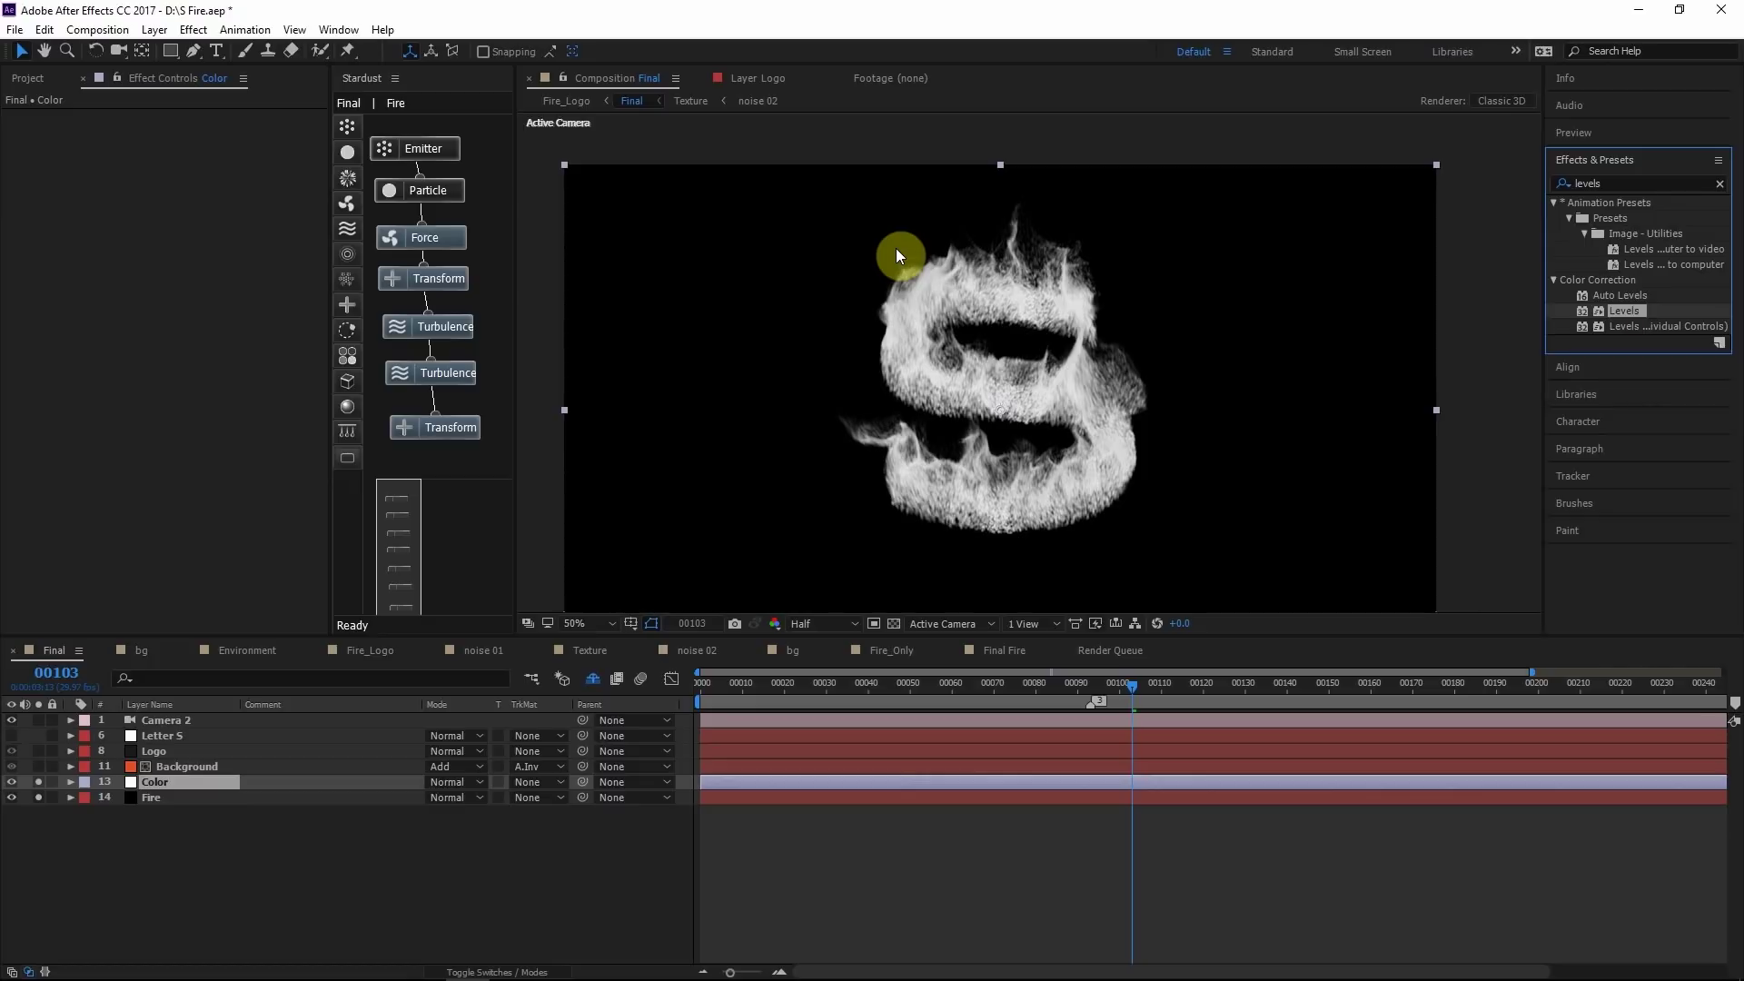
{"action": "left_click_drag", "start_coordinate": [1635, 313], "coordinate": [166, 779]}
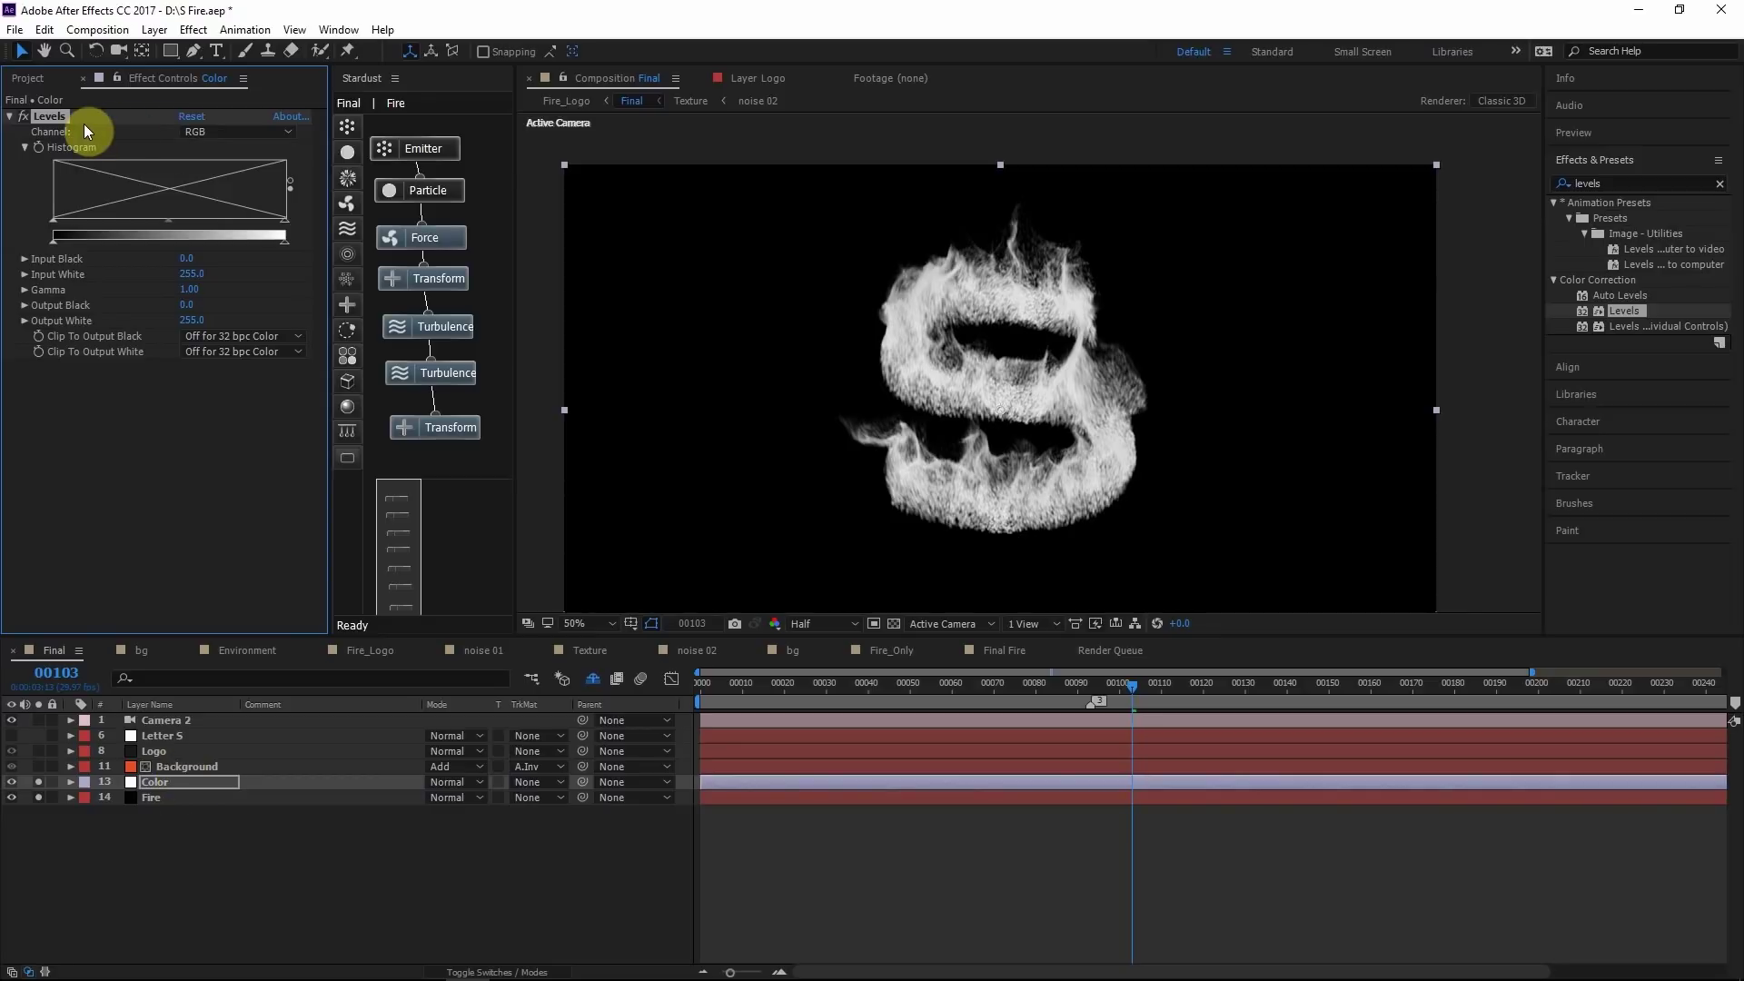
{"action": "left_click", "coordinate": [182, 126]}
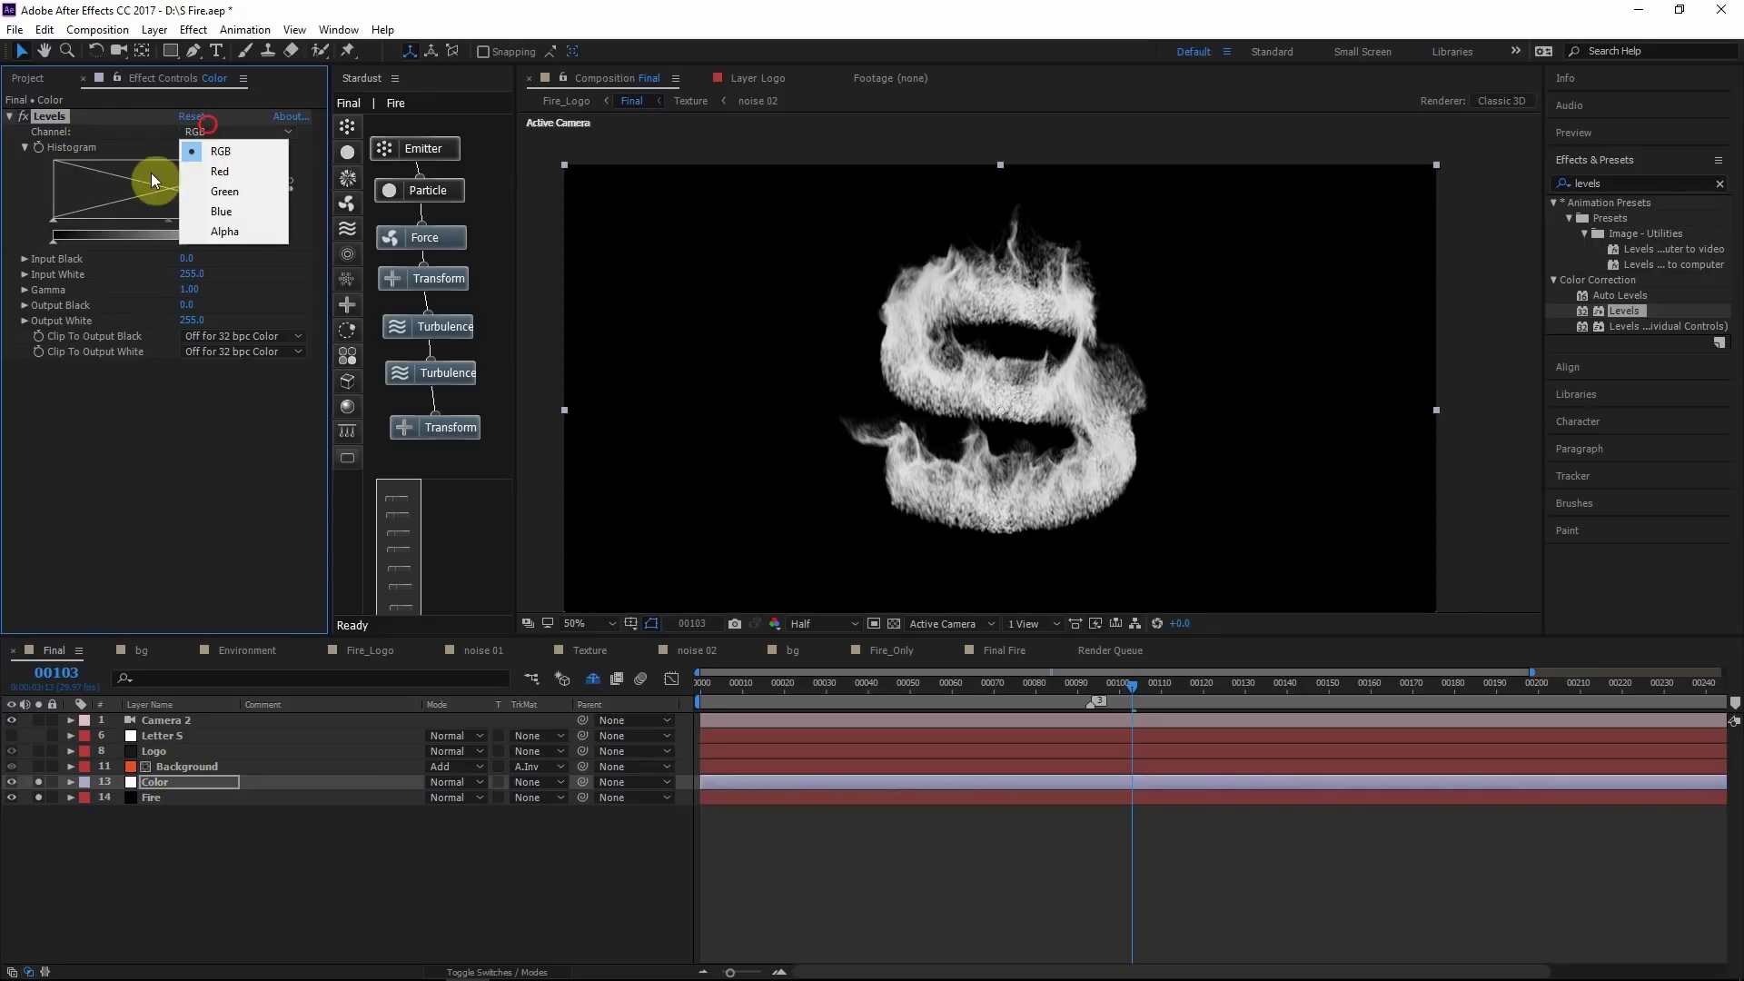
{"action": "left_click", "coordinate": [222, 229]}
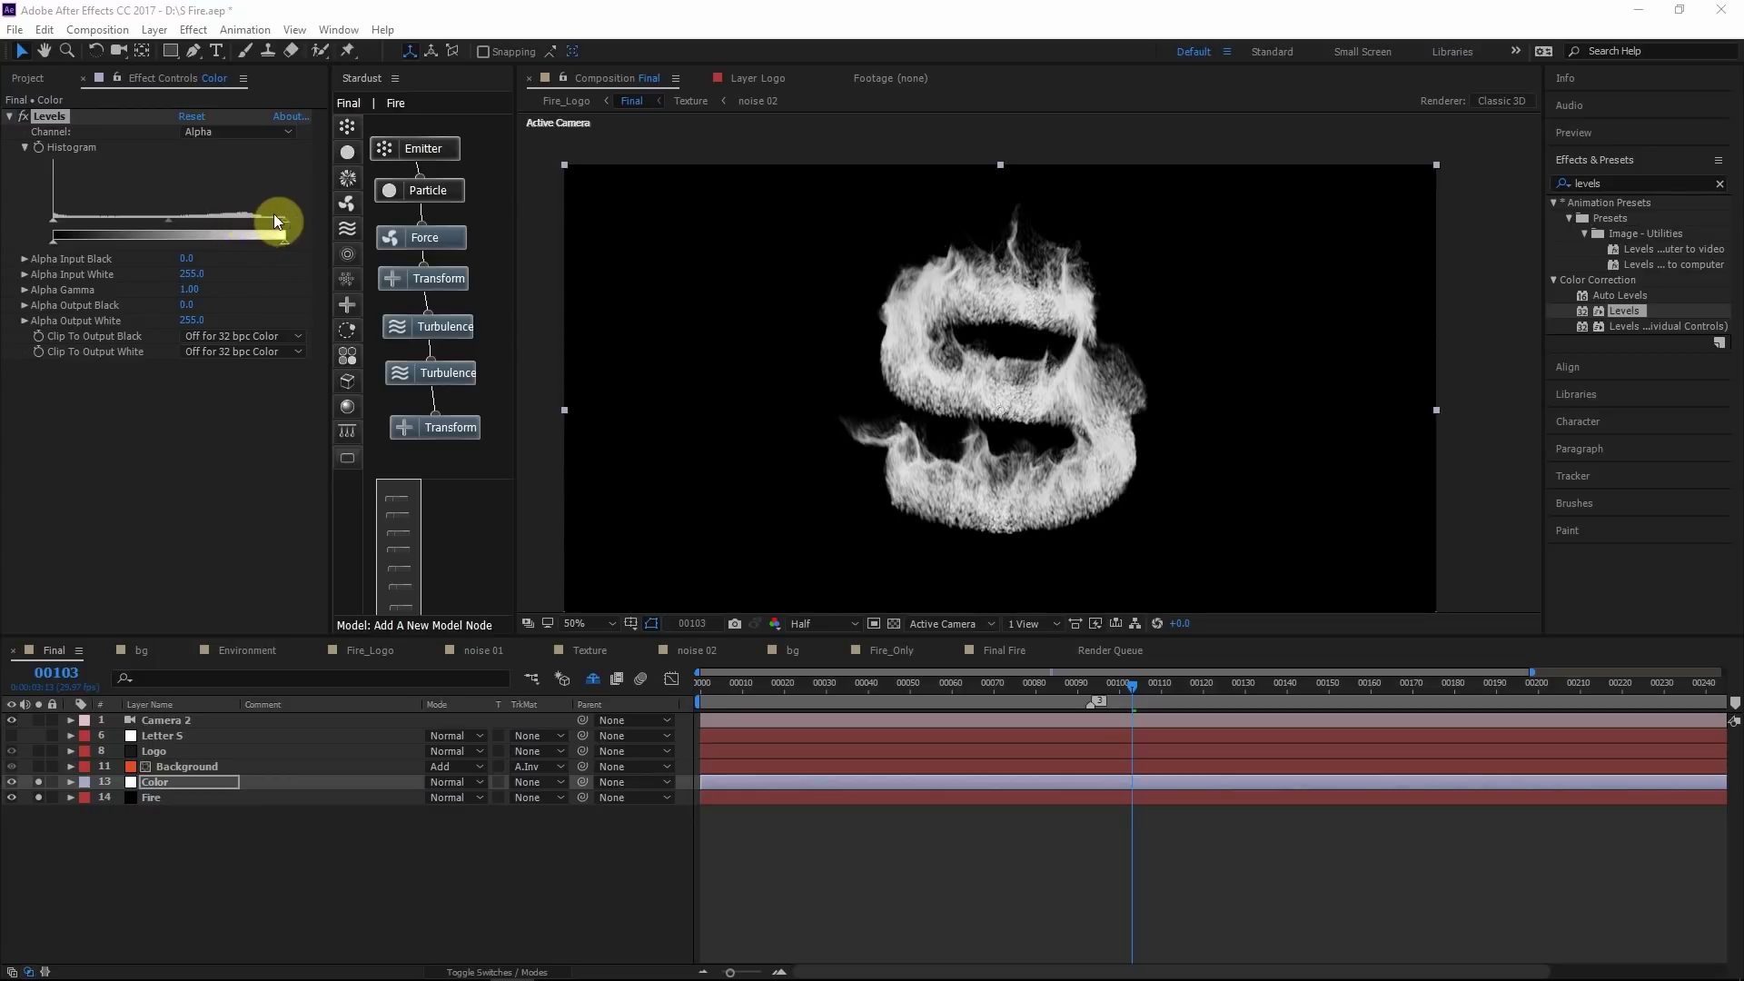
{"action": "left_click_drag", "start_coordinate": [284, 221], "coordinate": [258, 225]}
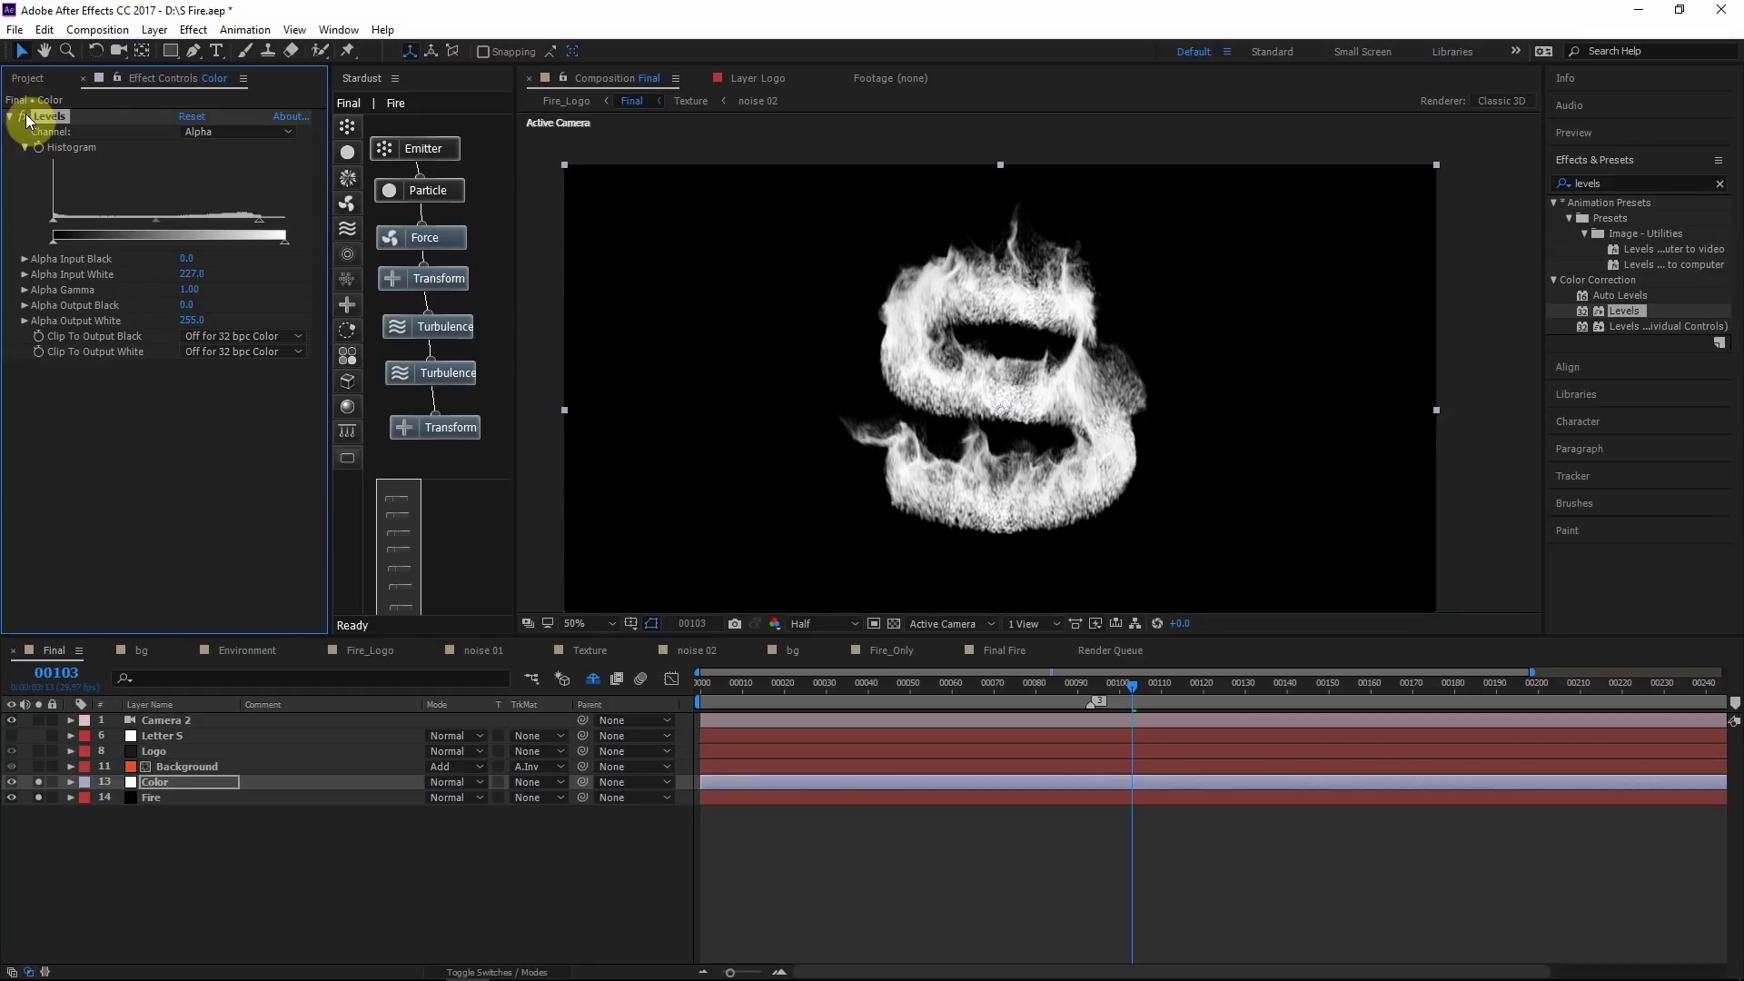
Toggle the composition's transparency grid to check the alpha behind the fire
{"action": "left_click", "coordinate": [885, 570]}
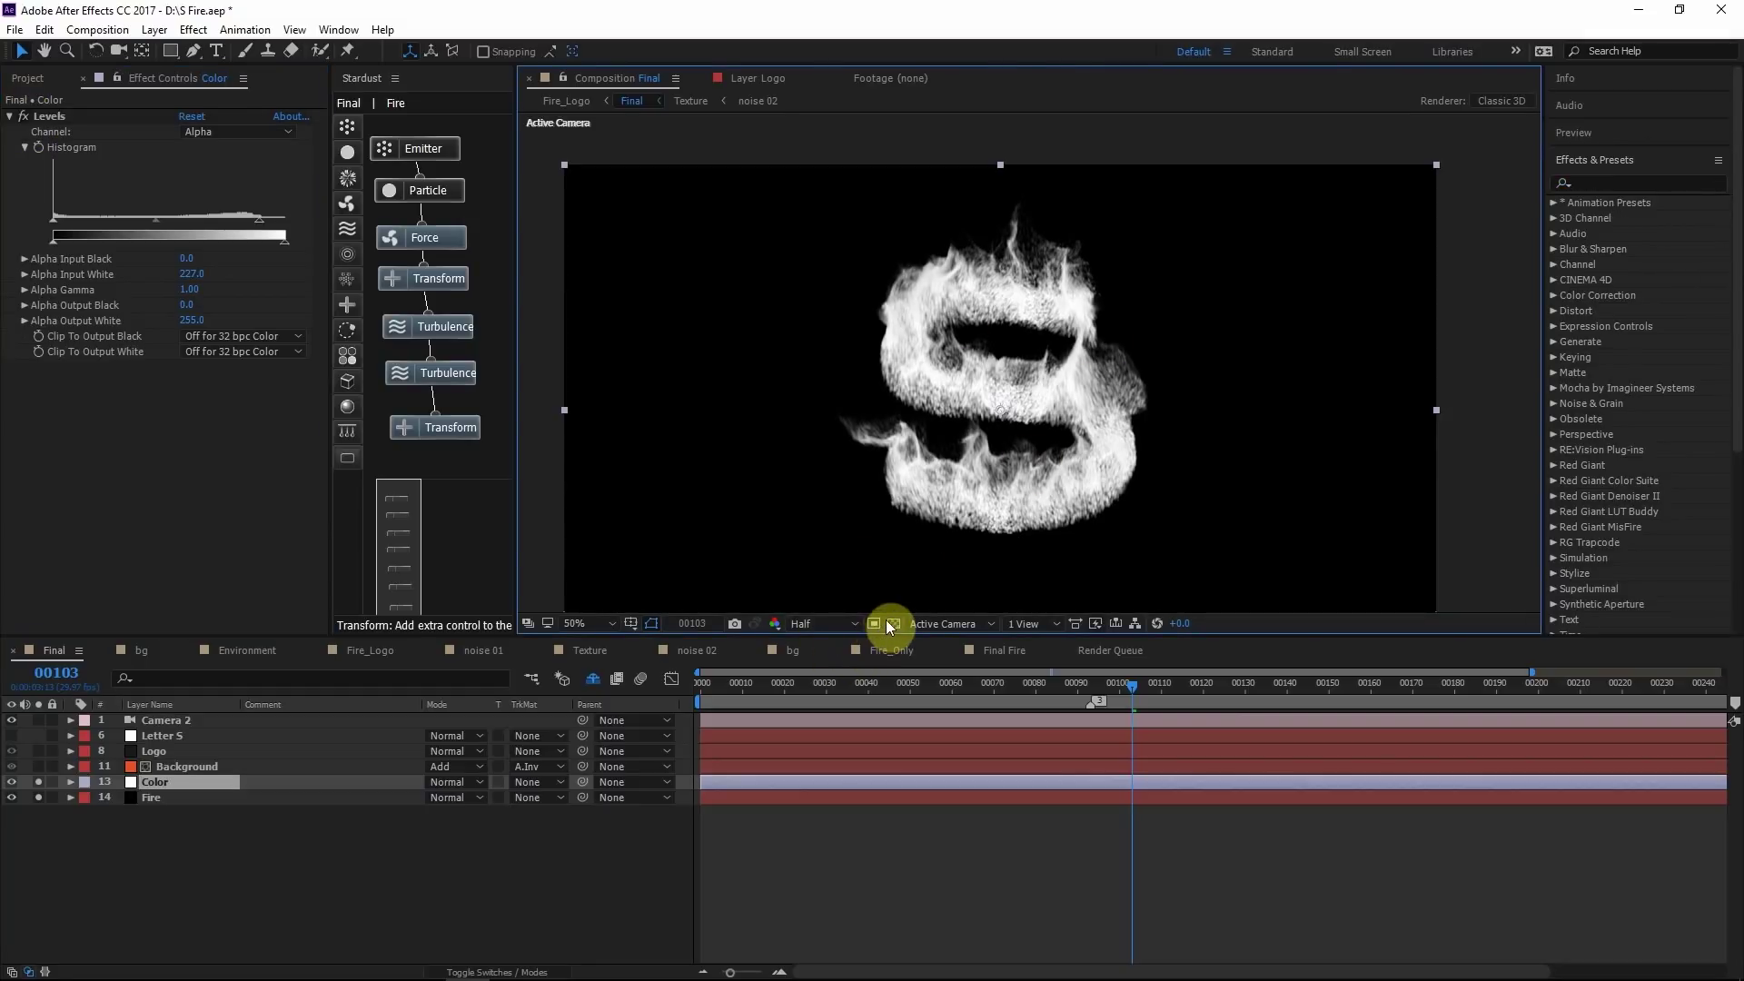
{"action": "left_click", "coordinate": [886, 620]}
{"action": "left_click", "coordinate": [887, 620]}
{"action": "left_click", "coordinate": [887, 619]}
{"action": "left_click", "coordinate": [886, 620]}
{"action": "left_click", "coordinate": [893, 624]}
Apply the Solid Composite effect to the Color layer and set its color to black
{"action": "left_click", "coordinate": [1606, 182]}
{"action": "type", "text": "solid"}
{"action": "left_click_drag", "start_coordinate": [1616, 232], "coordinate": [182, 397]}
{"action": "left_click", "coordinate": [188, 398]}
{"action": "left_click_drag", "start_coordinate": [740, 656], "coordinate": [741, 704]}
{"action": "left_click", "coordinate": [1137, 475]}
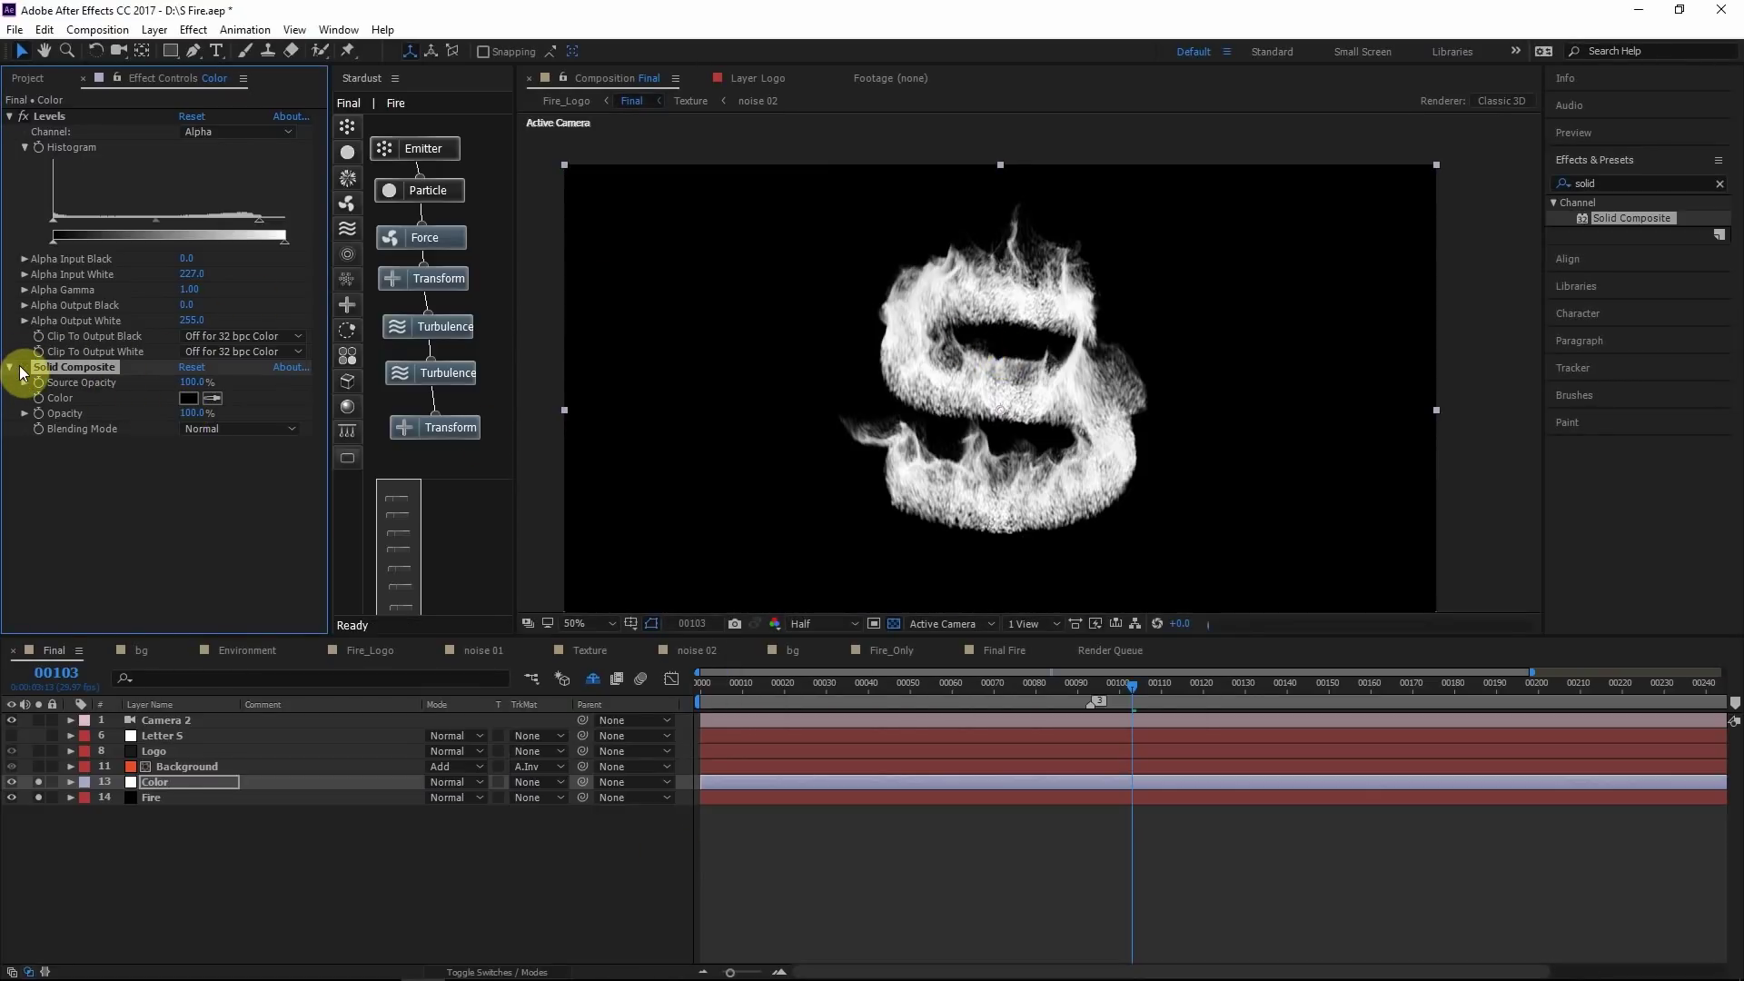
Find the Curves effect and add it to the Color layer below Solid Composite
{"action": "left_click", "coordinate": [1612, 182]}
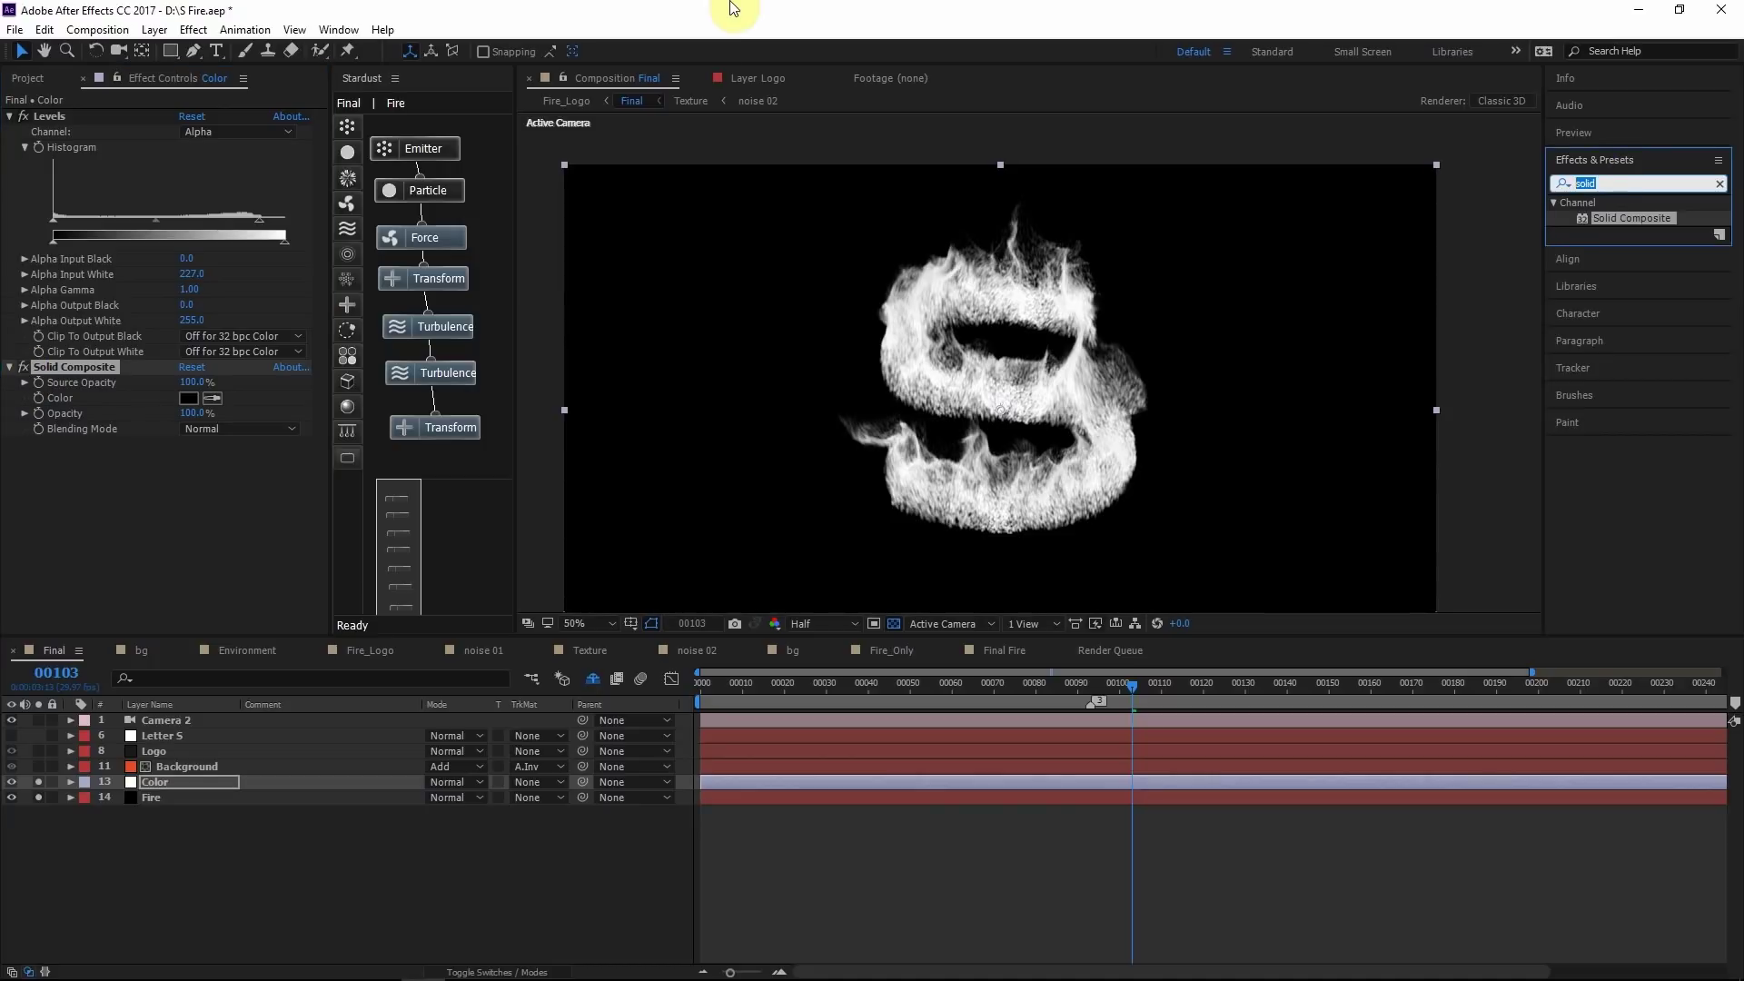
{"action": "type", "text": "curves"}
{"action": "left_click_drag", "start_coordinate": [1627, 276], "coordinate": [117, 479]}
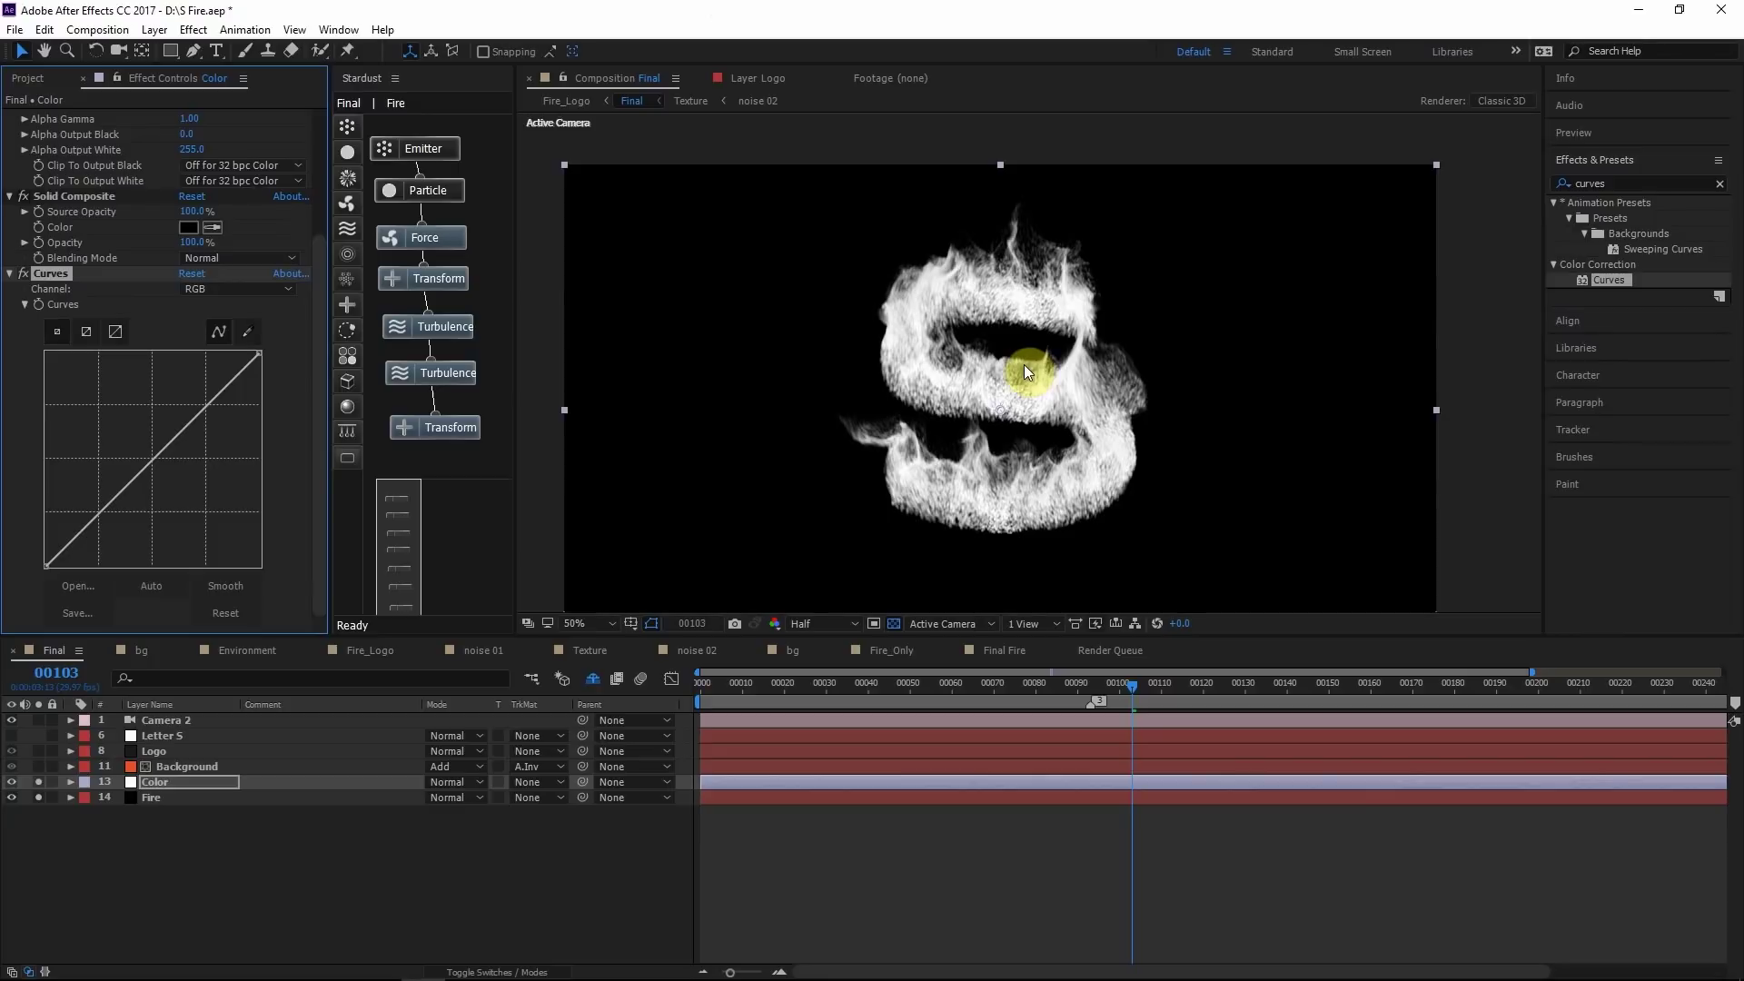
Raise the Red channel curve's midtones and lower the Blue channel curve's midtones
{"action": "left_click", "coordinate": [223, 289]}
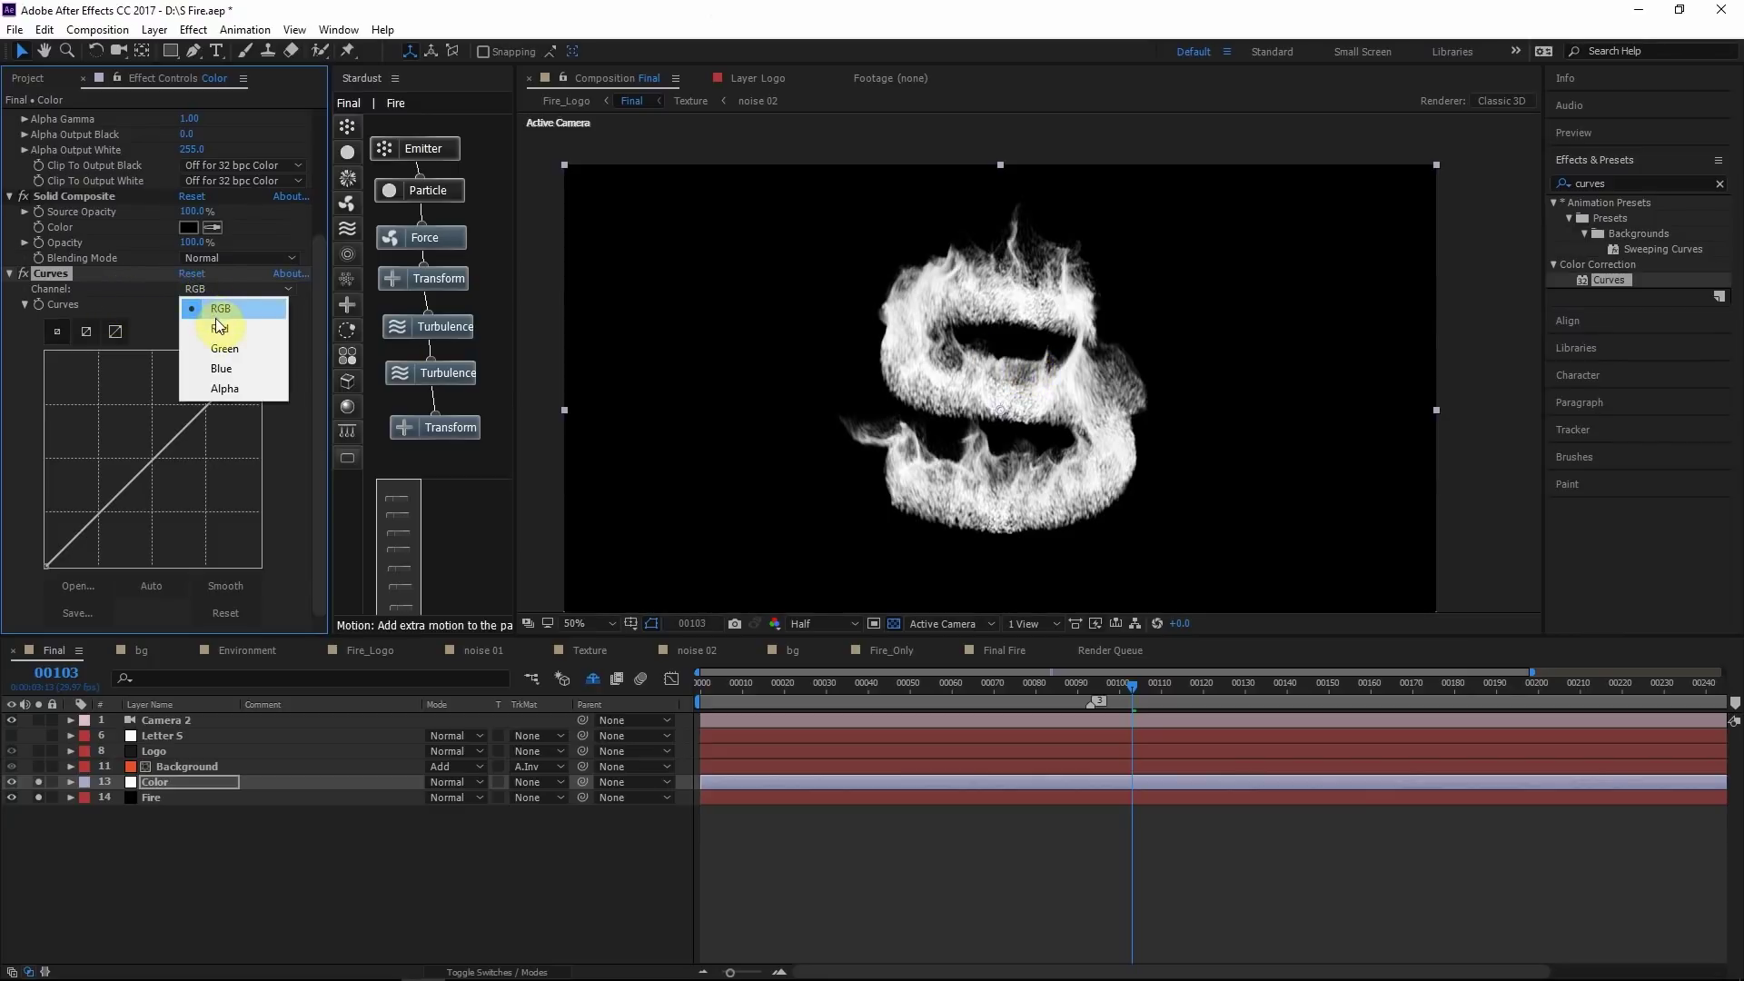
{"action": "left_click", "coordinate": [221, 328]}
{"action": "left_click_drag", "start_coordinate": [128, 460], "coordinate": [160, 489]}
{"action": "left_click", "coordinate": [229, 289]}
{"action": "left_click", "coordinate": [195, 363]}
Shape the Green channel curve into a slight S by raising its highlights and lowering its shadows
{"action": "left_click", "coordinate": [227, 289]}
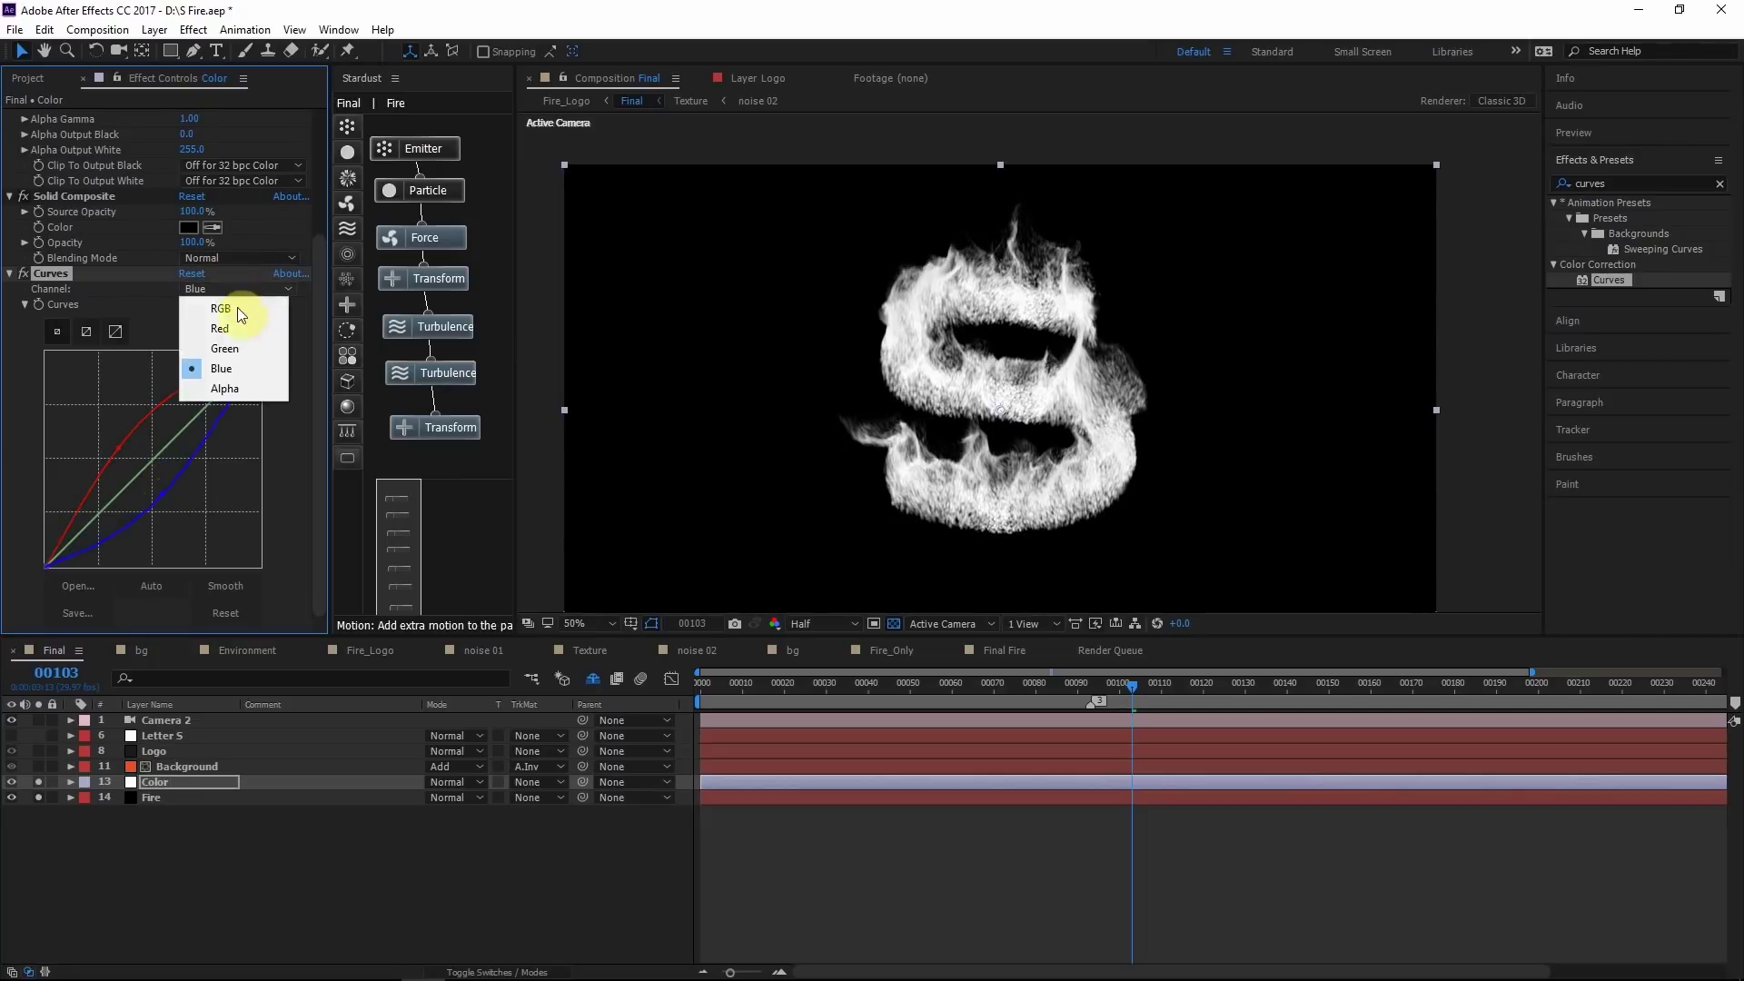
{"action": "left_click", "coordinate": [221, 372]}
{"action": "left_click_drag", "start_coordinate": [206, 412], "coordinate": [201, 405]}
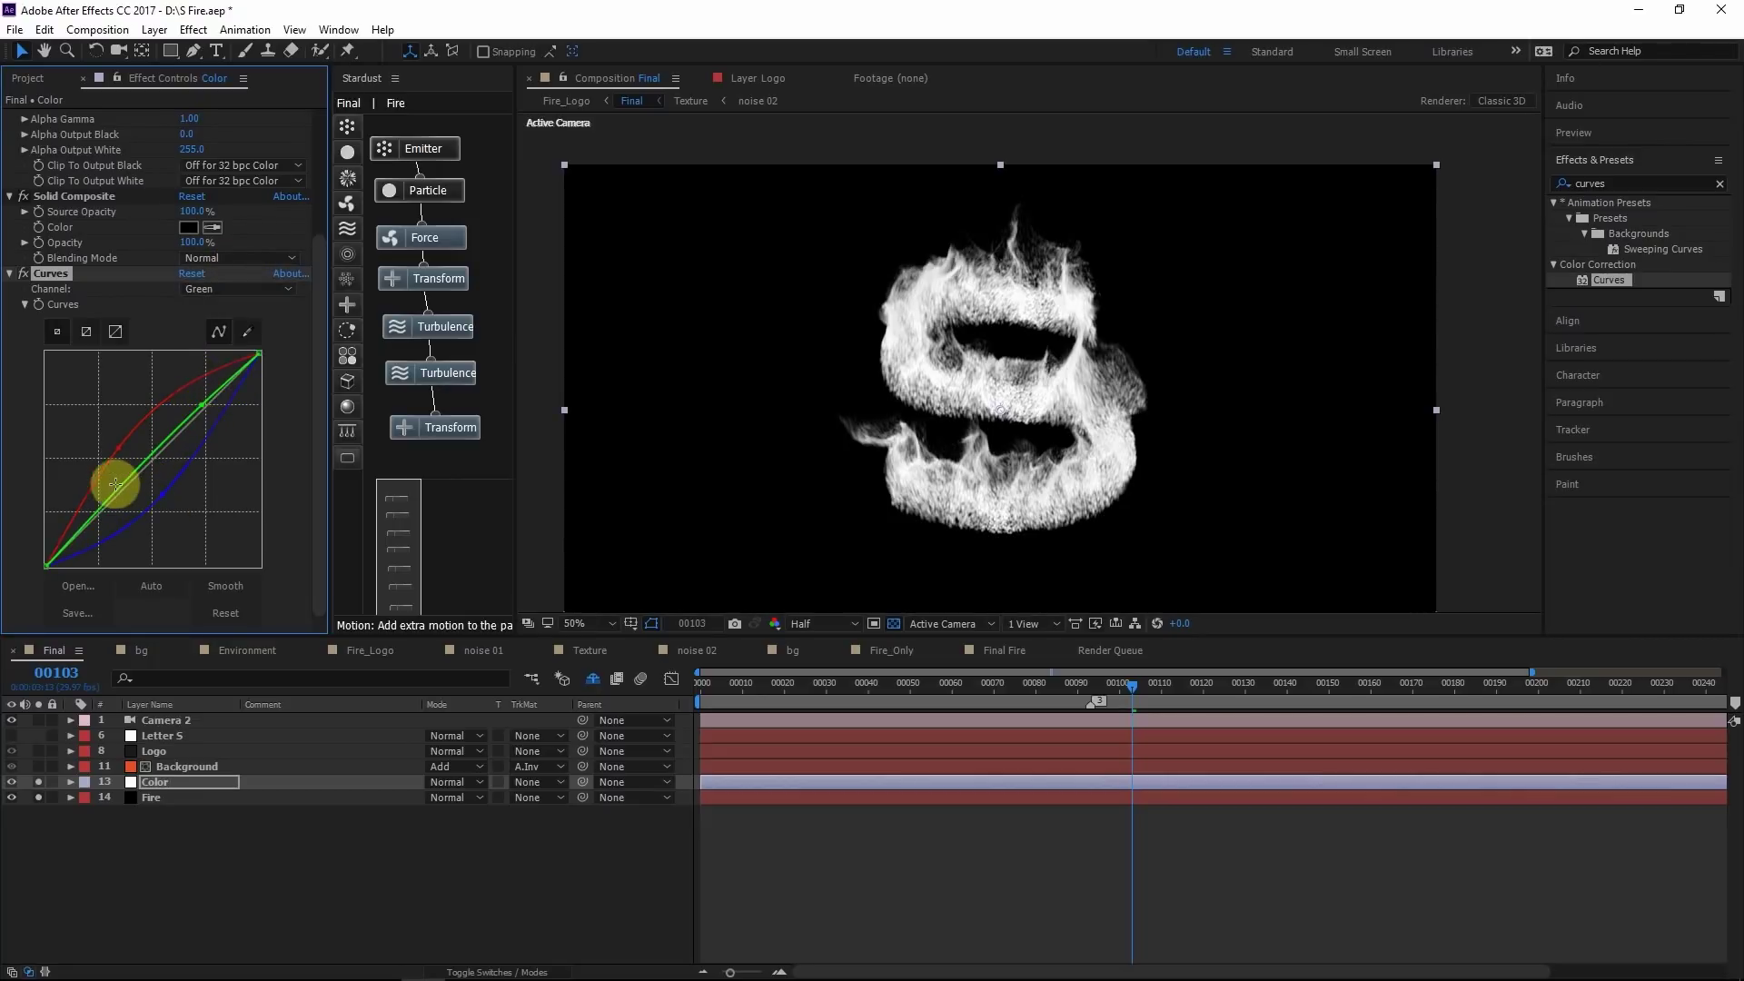
{"action": "left_click_drag", "start_coordinate": [90, 516], "coordinate": [94, 524]}
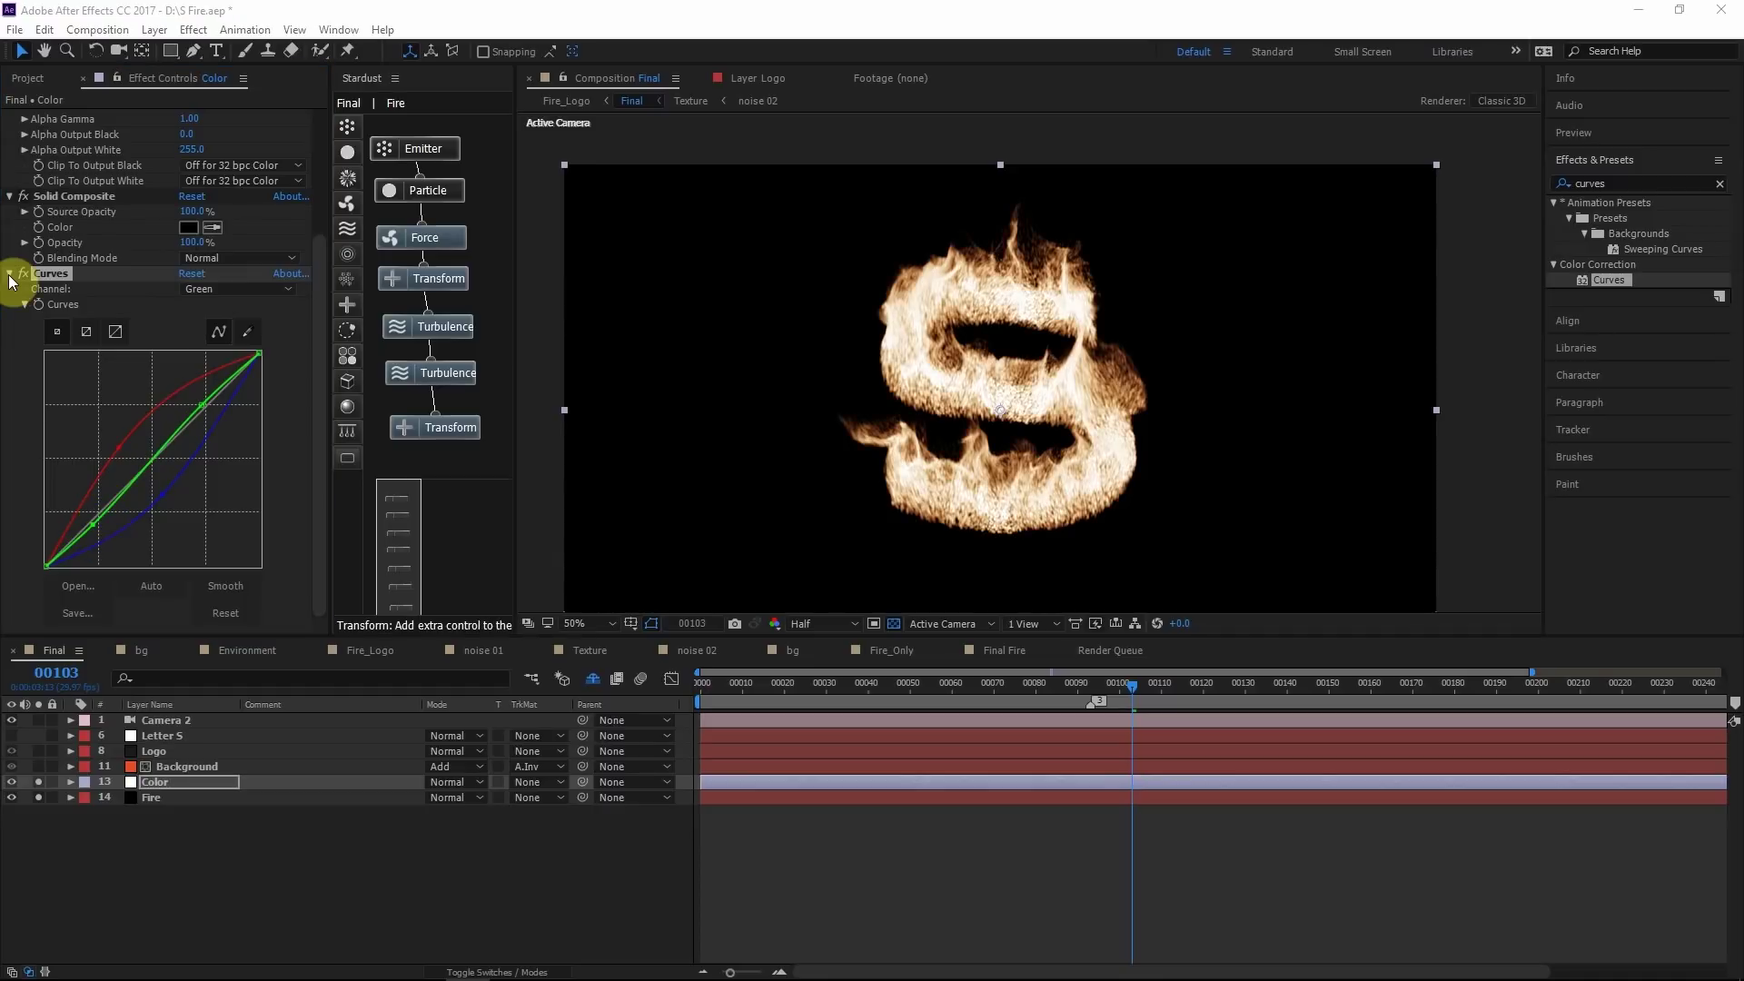
Add the Glow effect to the Color layer below Curves and set its Glow Radius to 100
{"action": "left_click", "coordinate": [10, 274]}
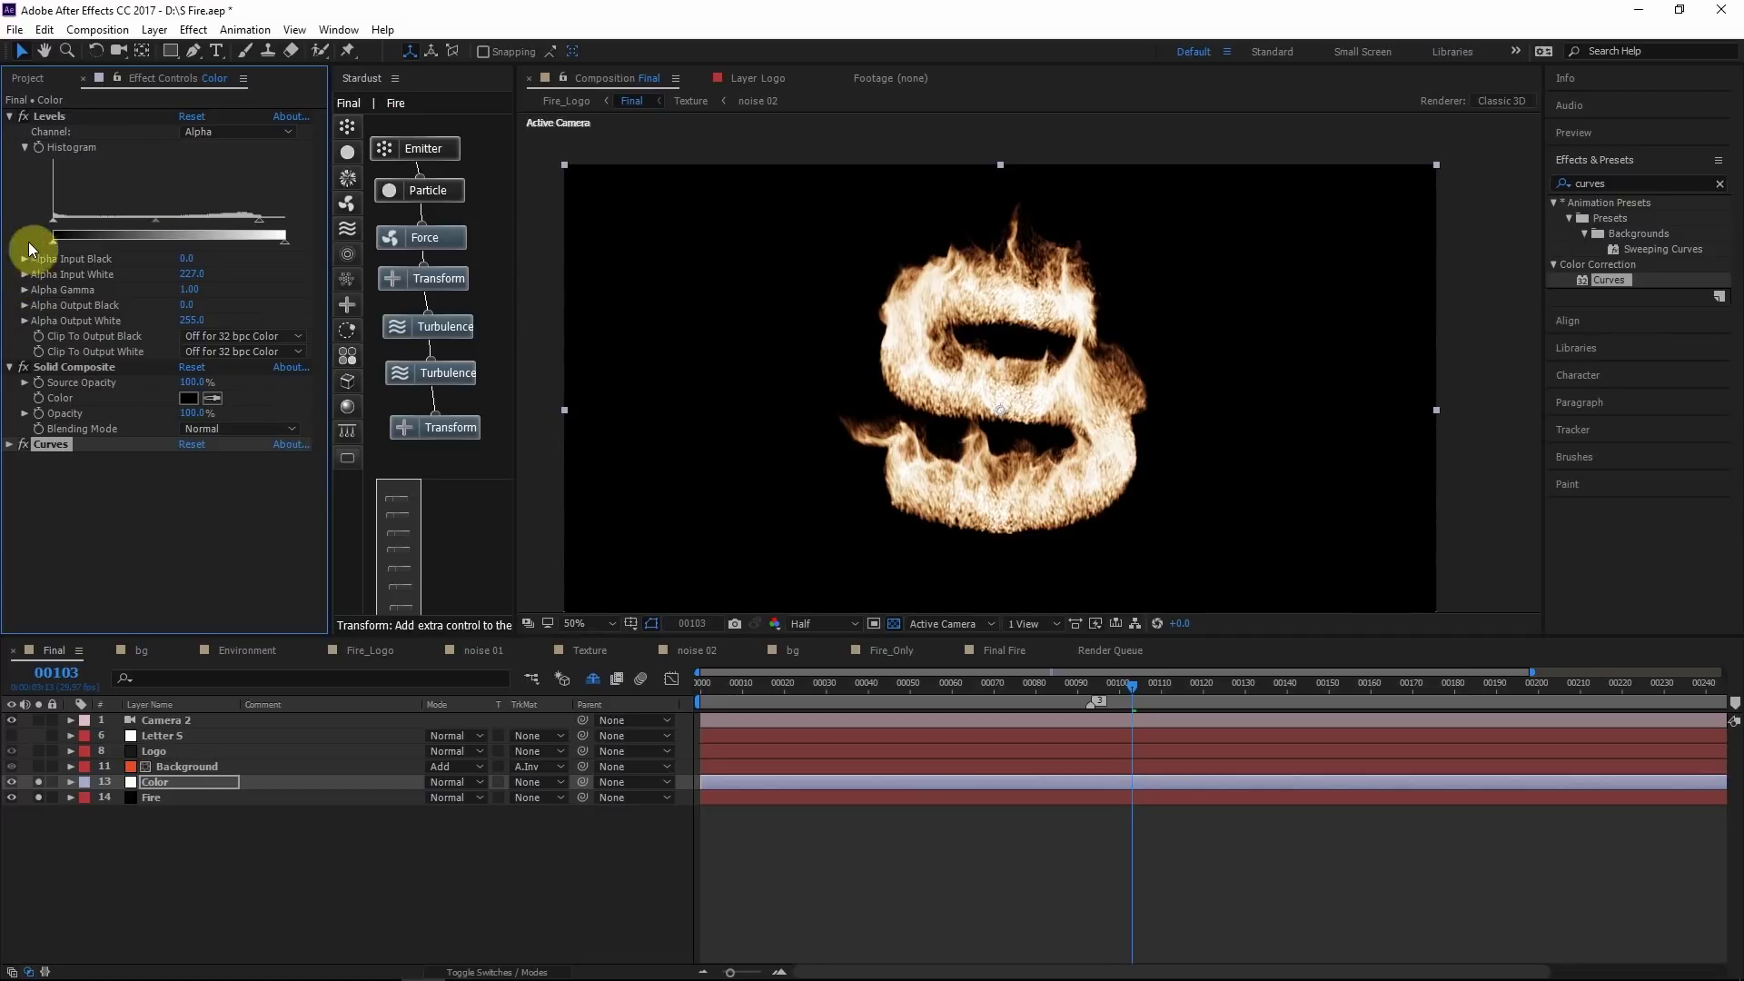
{"action": "left_click", "coordinate": [1652, 184]}
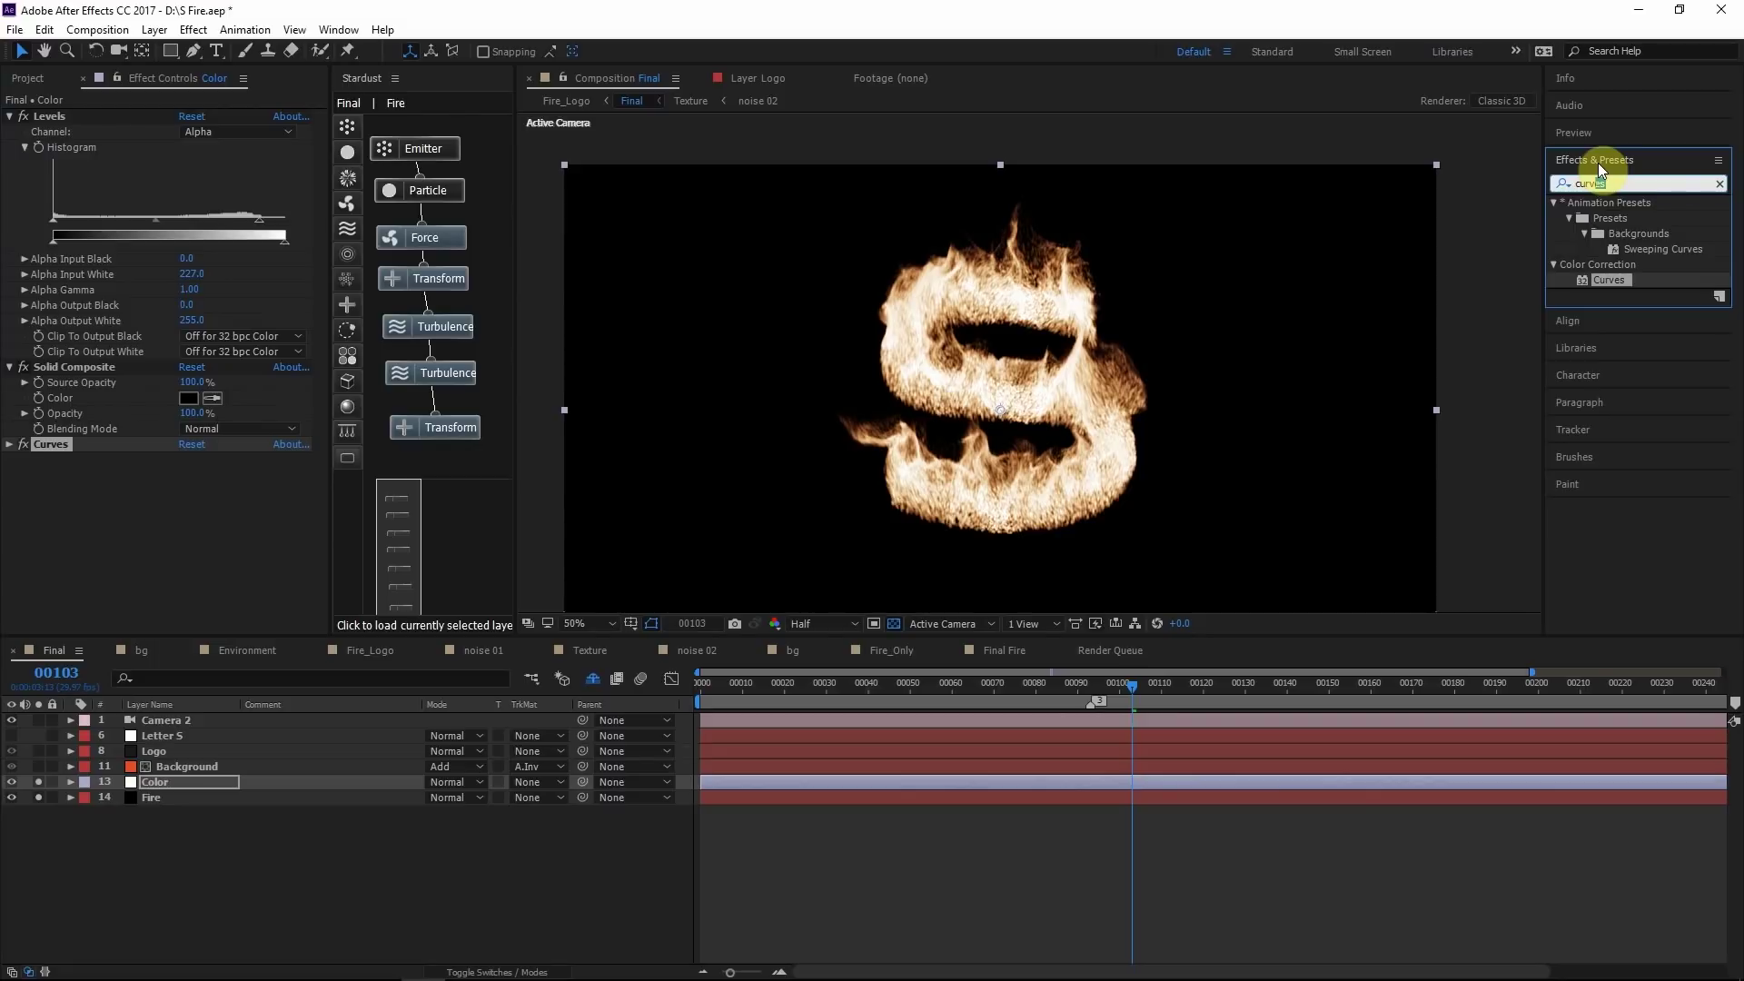
{"action": "type", "text": "glow"}
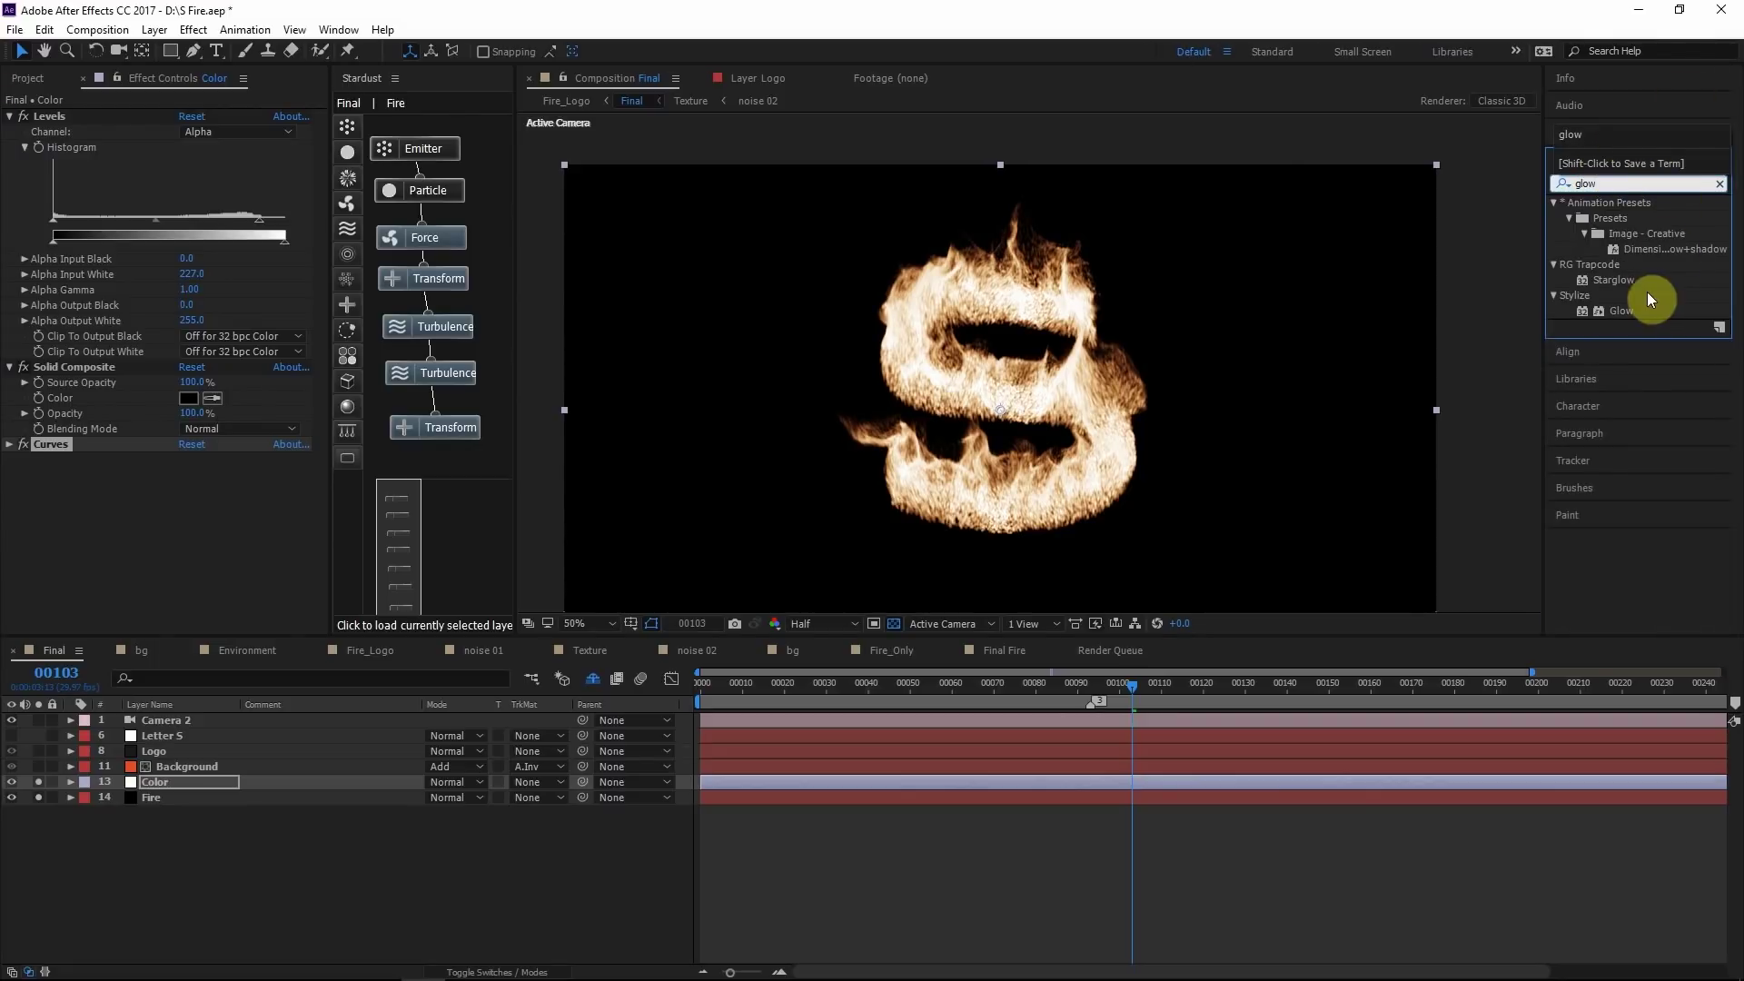
{"action": "left_click_drag", "start_coordinate": [1613, 309], "coordinate": [182, 458]}
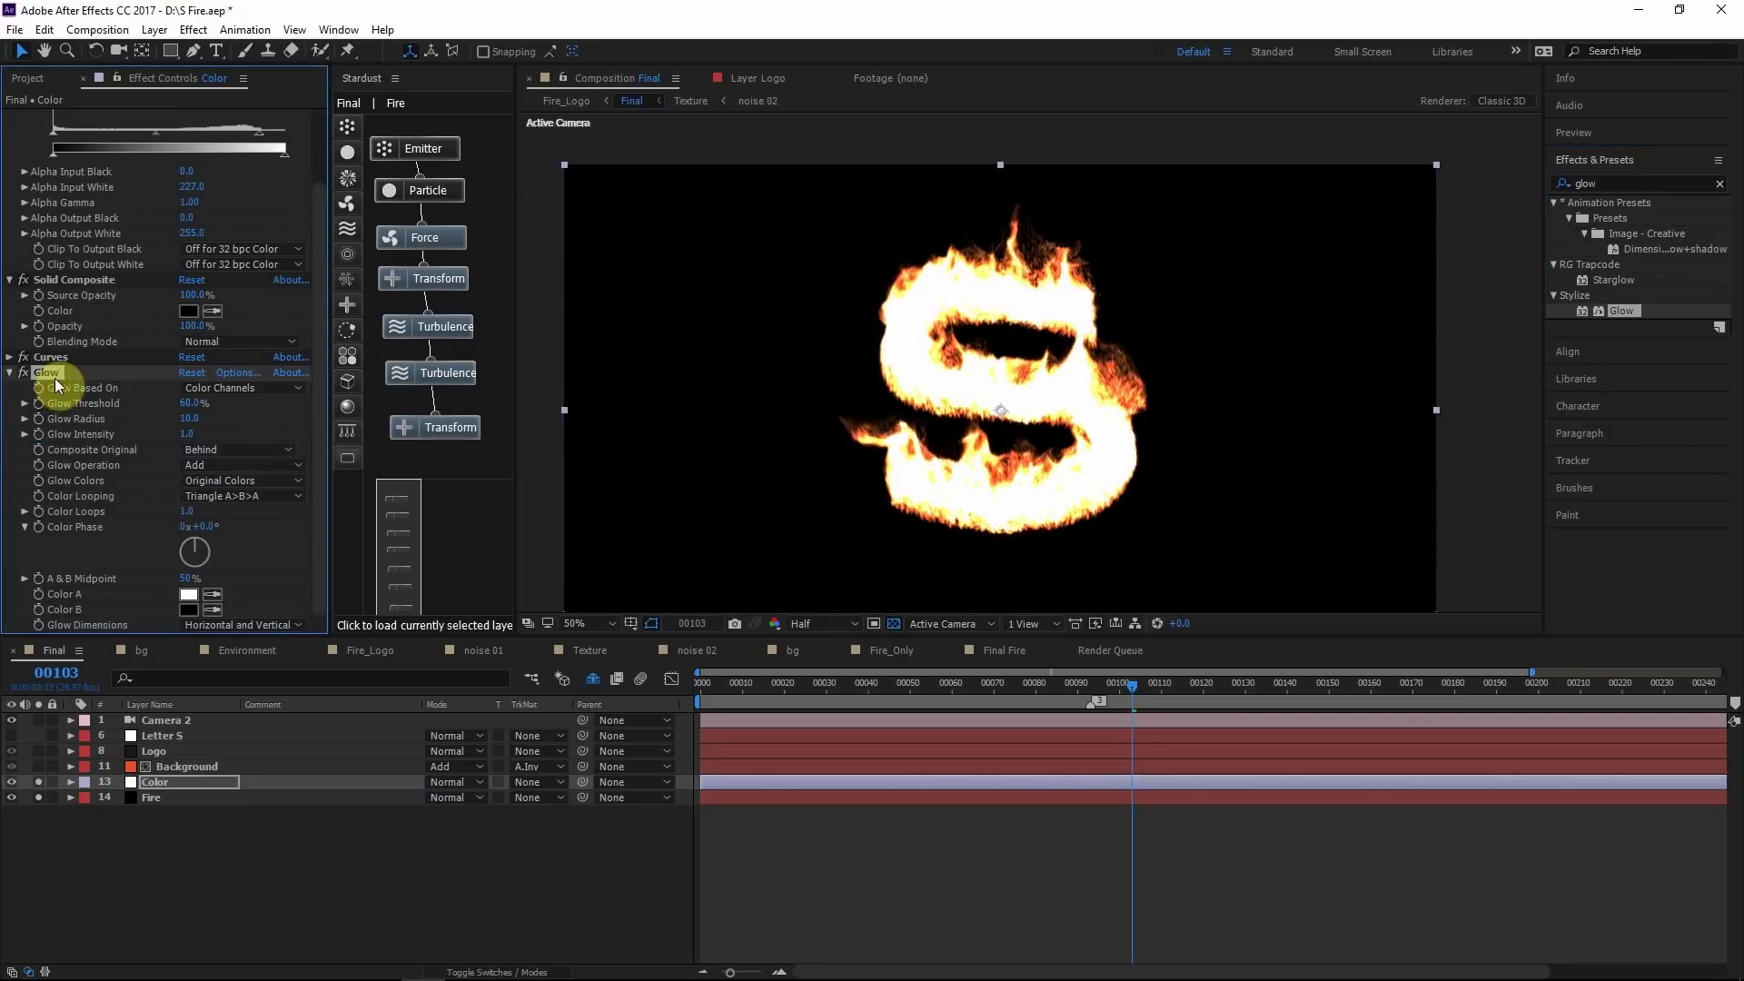
{"action": "left_click", "coordinate": [192, 418]}
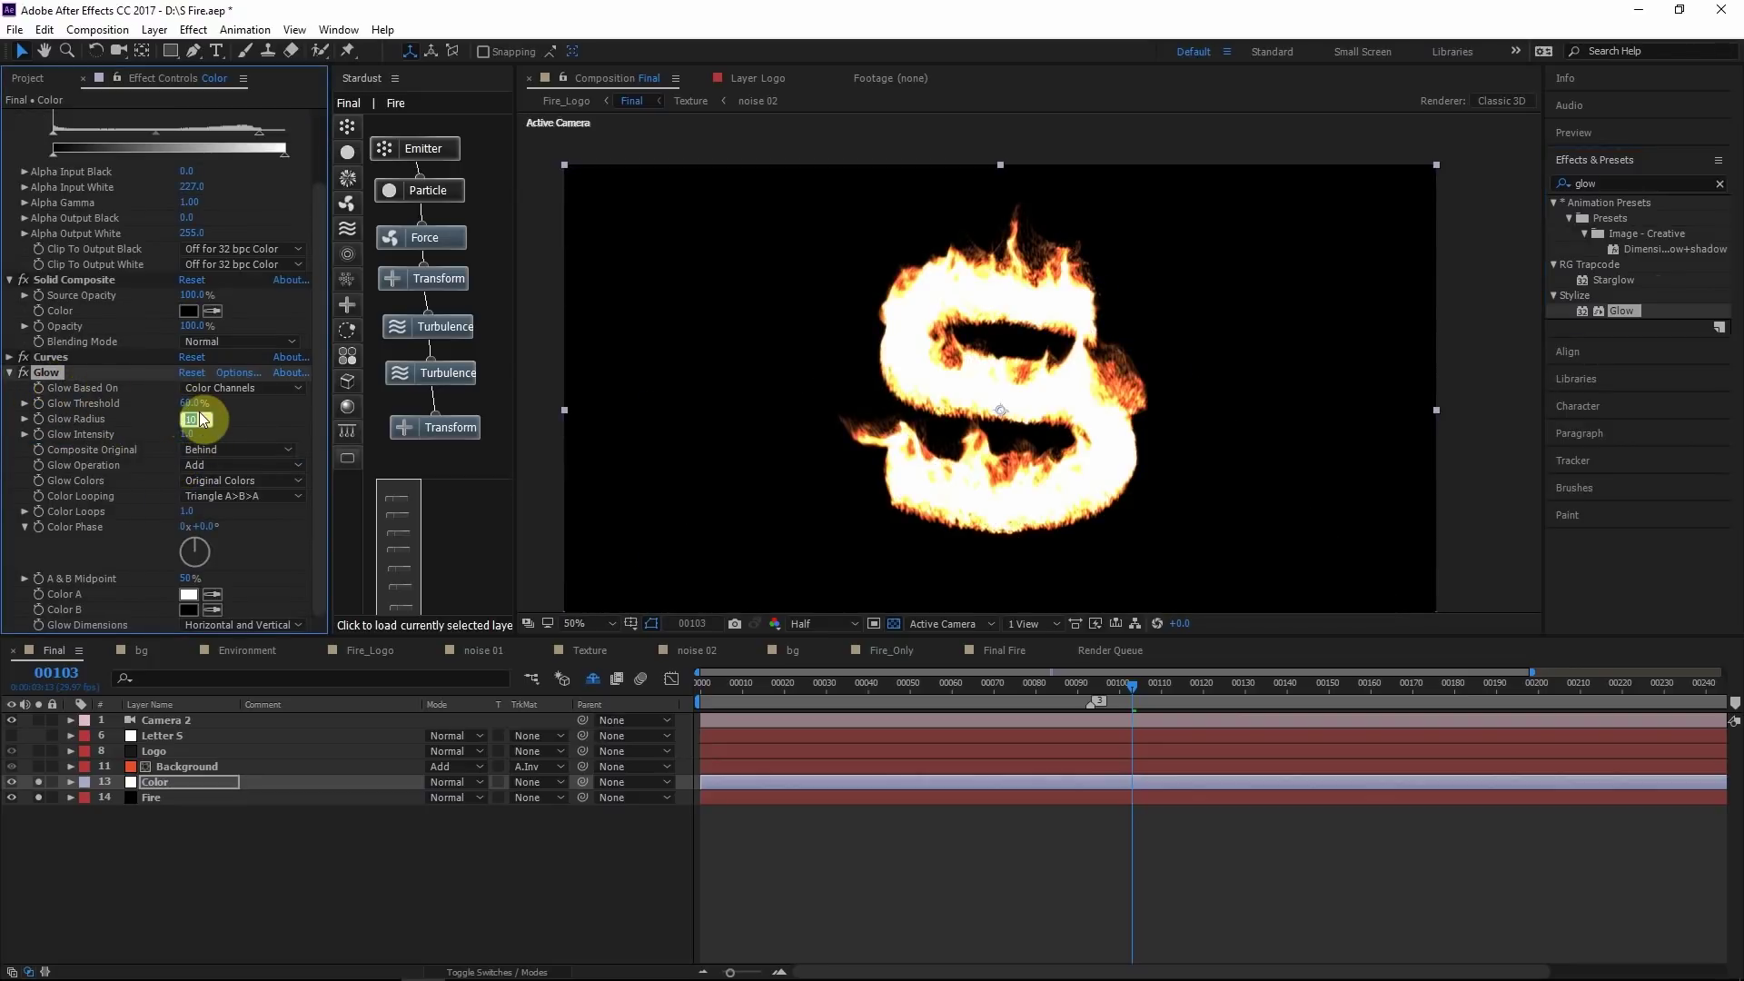
{"action": "type", "text": "100"}
{"action": "key", "text": "Return"}
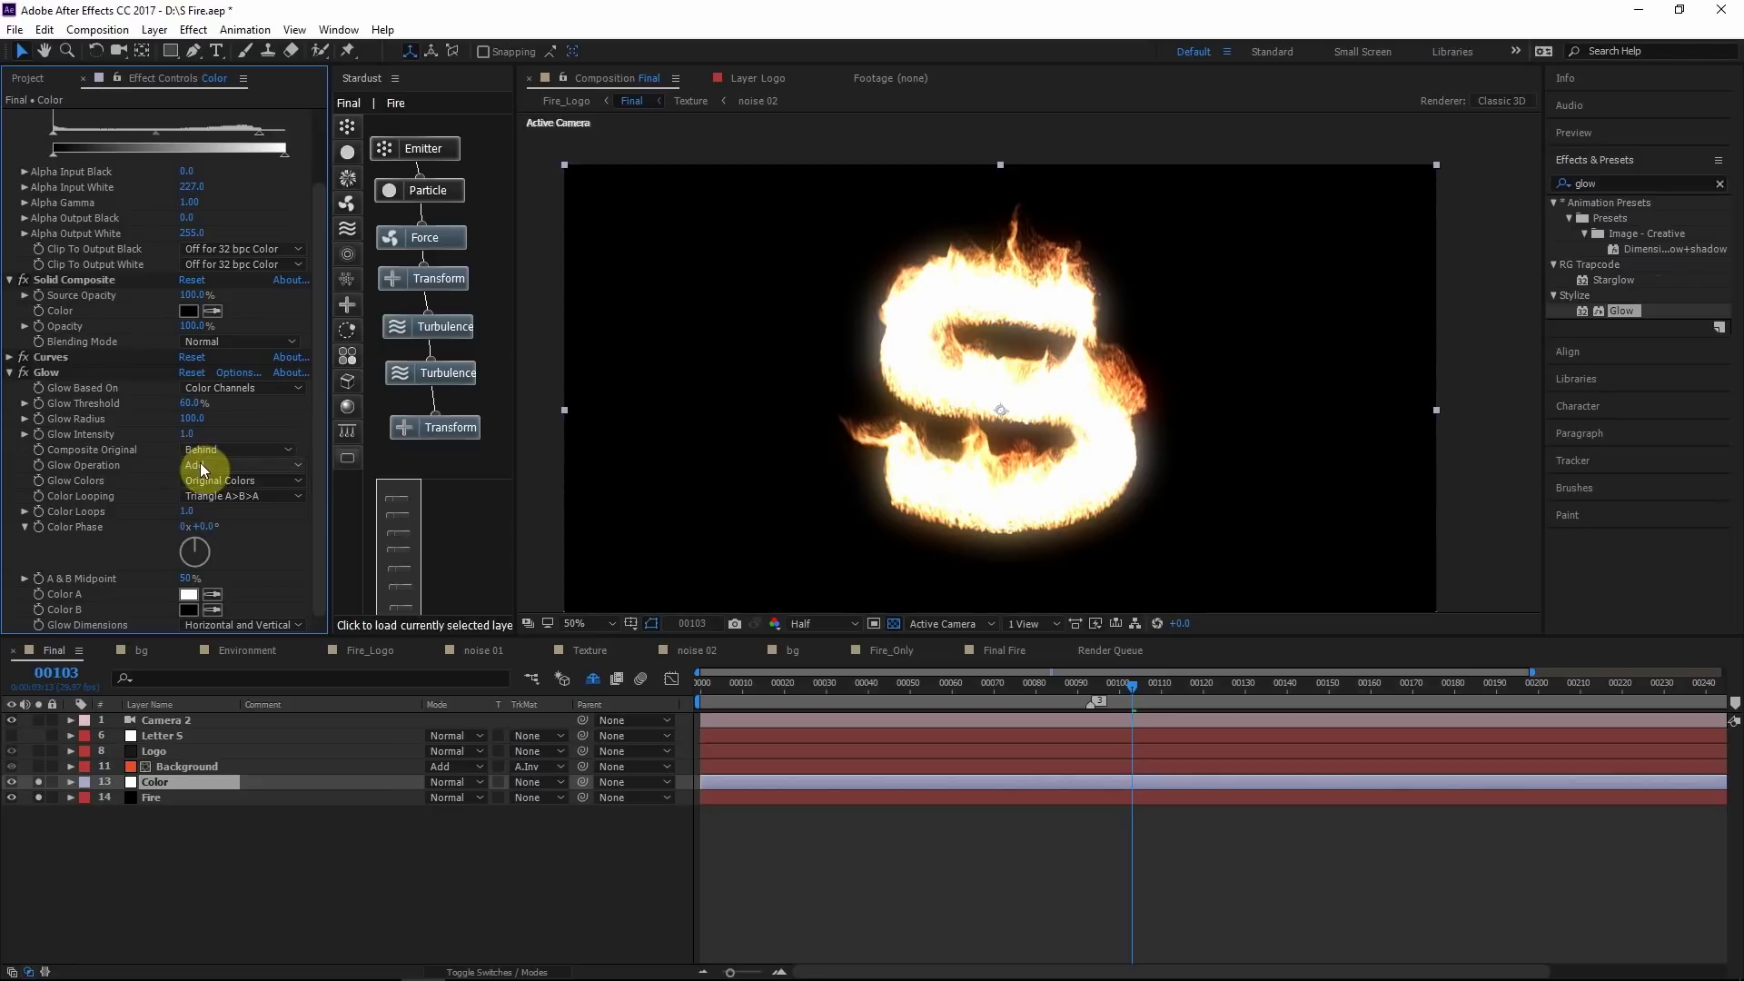
Set the Glow effect's Glow Operation to Screen
{"action": "left_click", "coordinate": [198, 465]}
{"action": "left_click", "coordinate": [238, 584]}
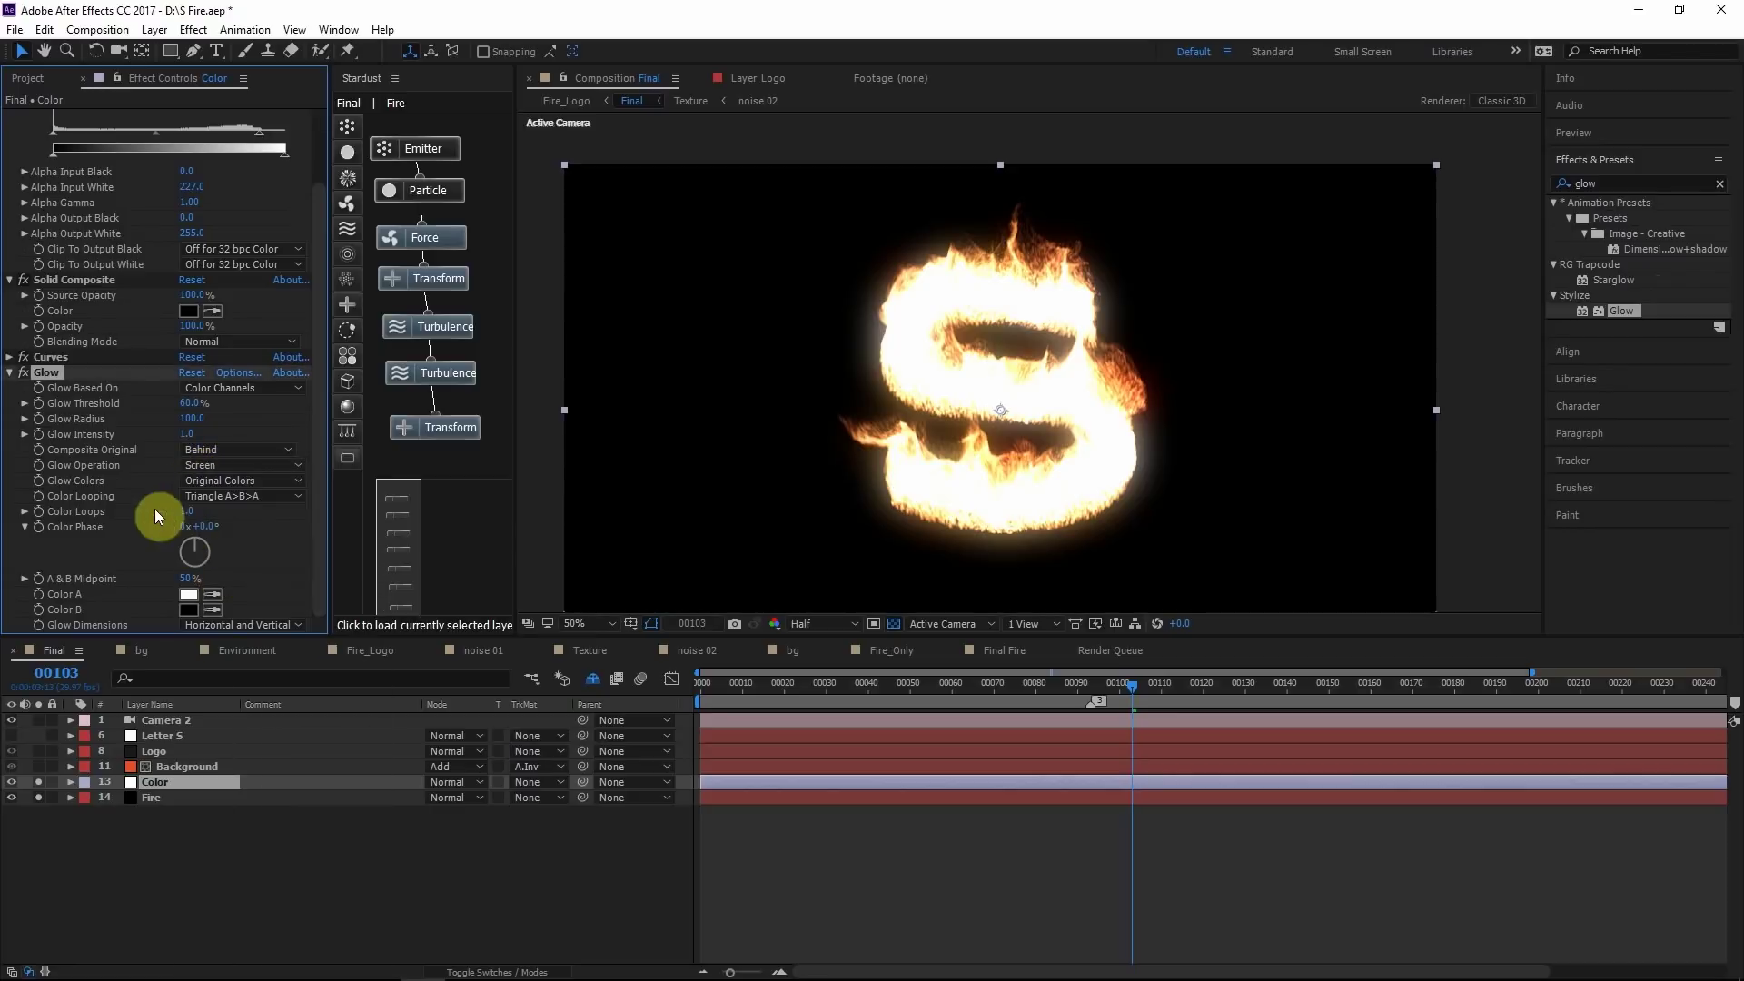
{"action": "left_click", "coordinate": [236, 482]}
{"action": "left_click", "coordinate": [87, 482]}
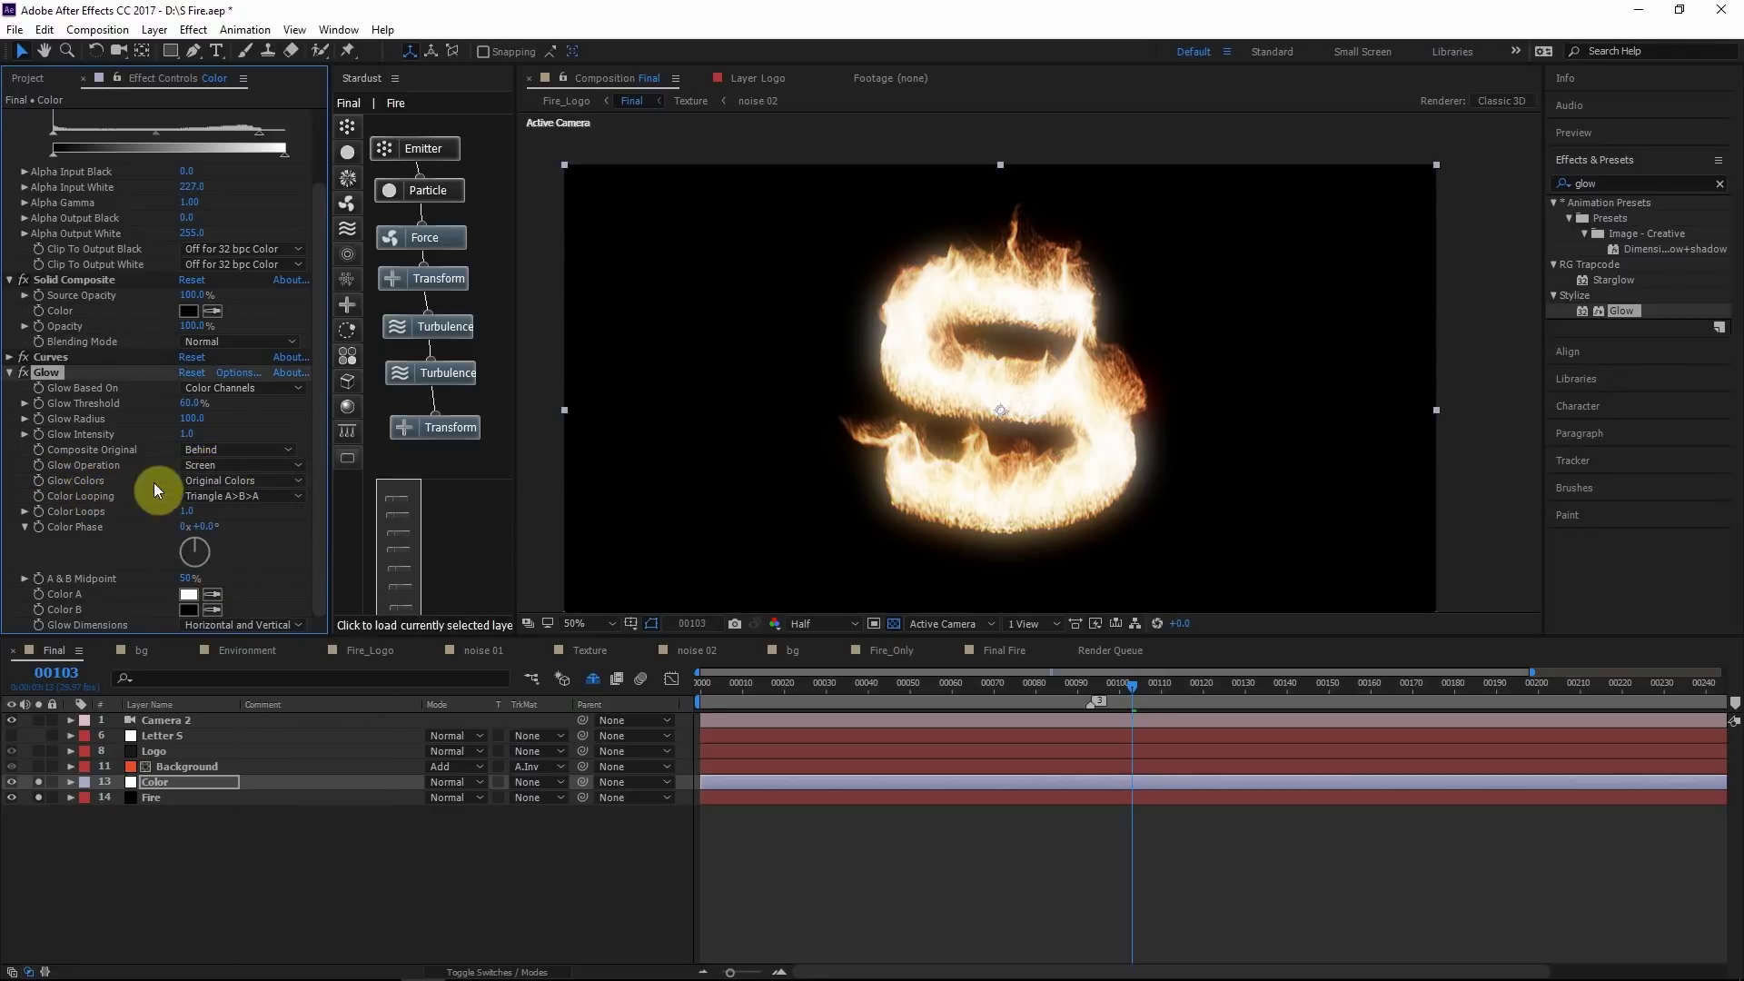
Switch the Glow effect's Glow Colors to A & B Colors and its Color Looping to Sawtooth A>B
{"action": "left_click", "coordinate": [235, 487]}
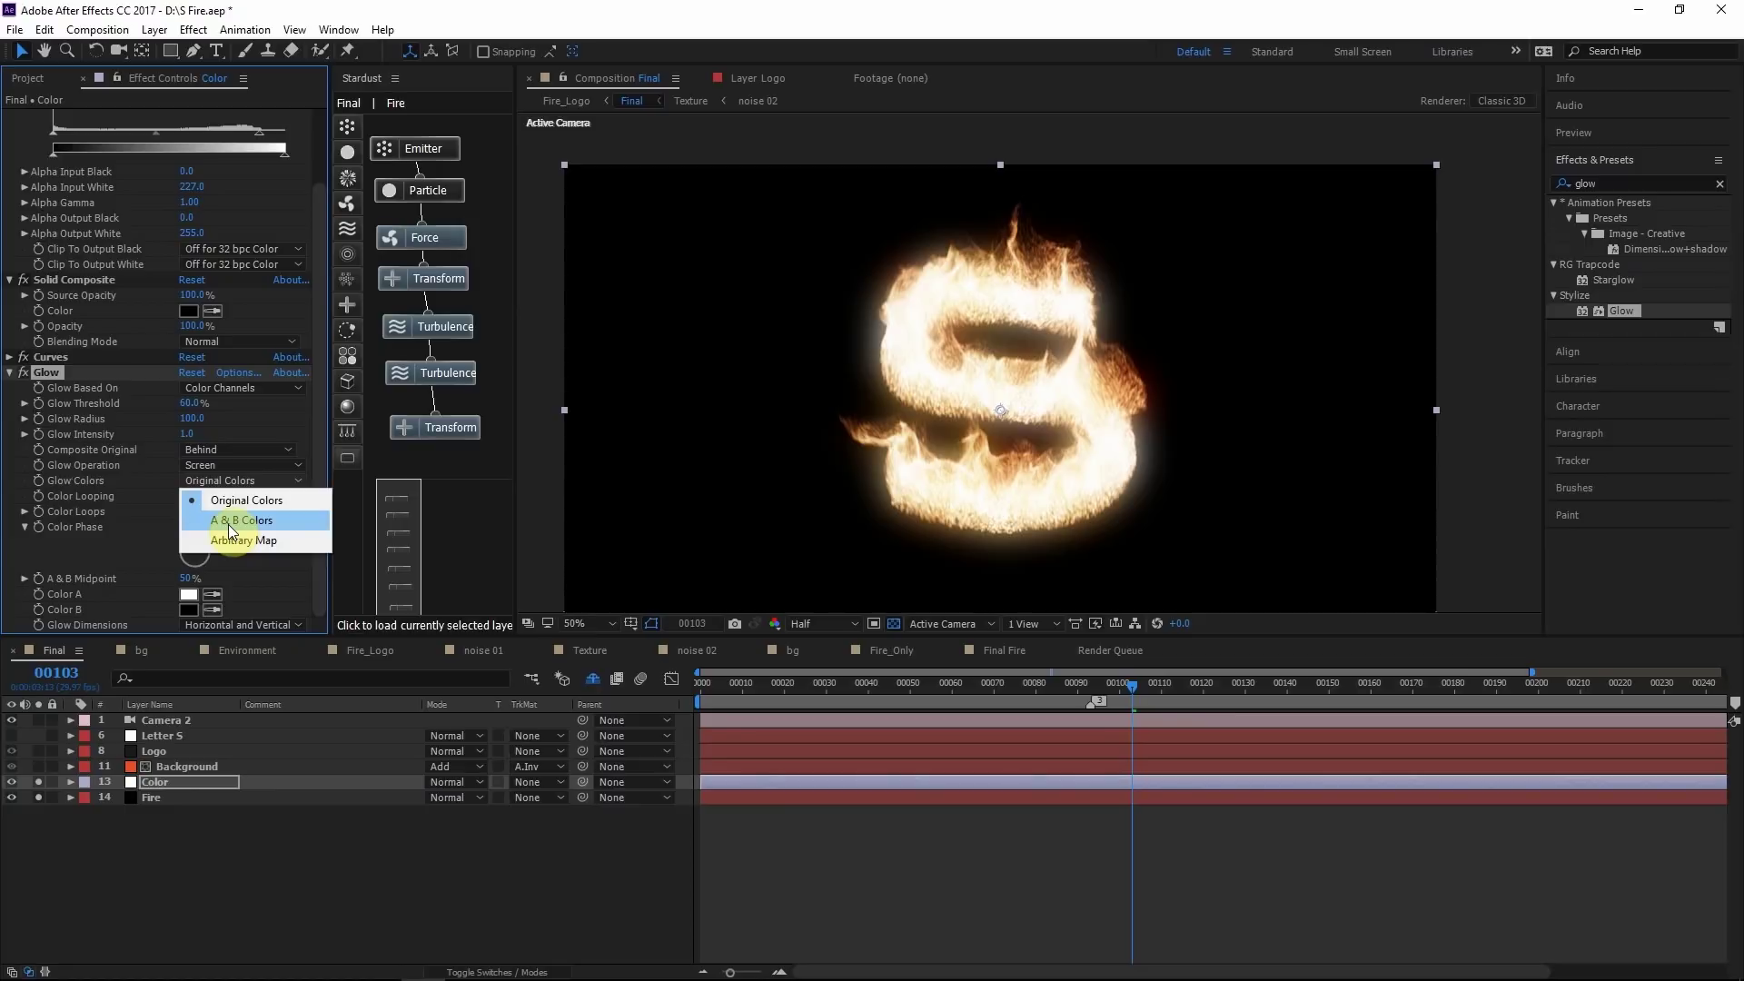
{"action": "left_click", "coordinate": [238, 516]}
{"action": "left_click", "coordinate": [233, 496]}
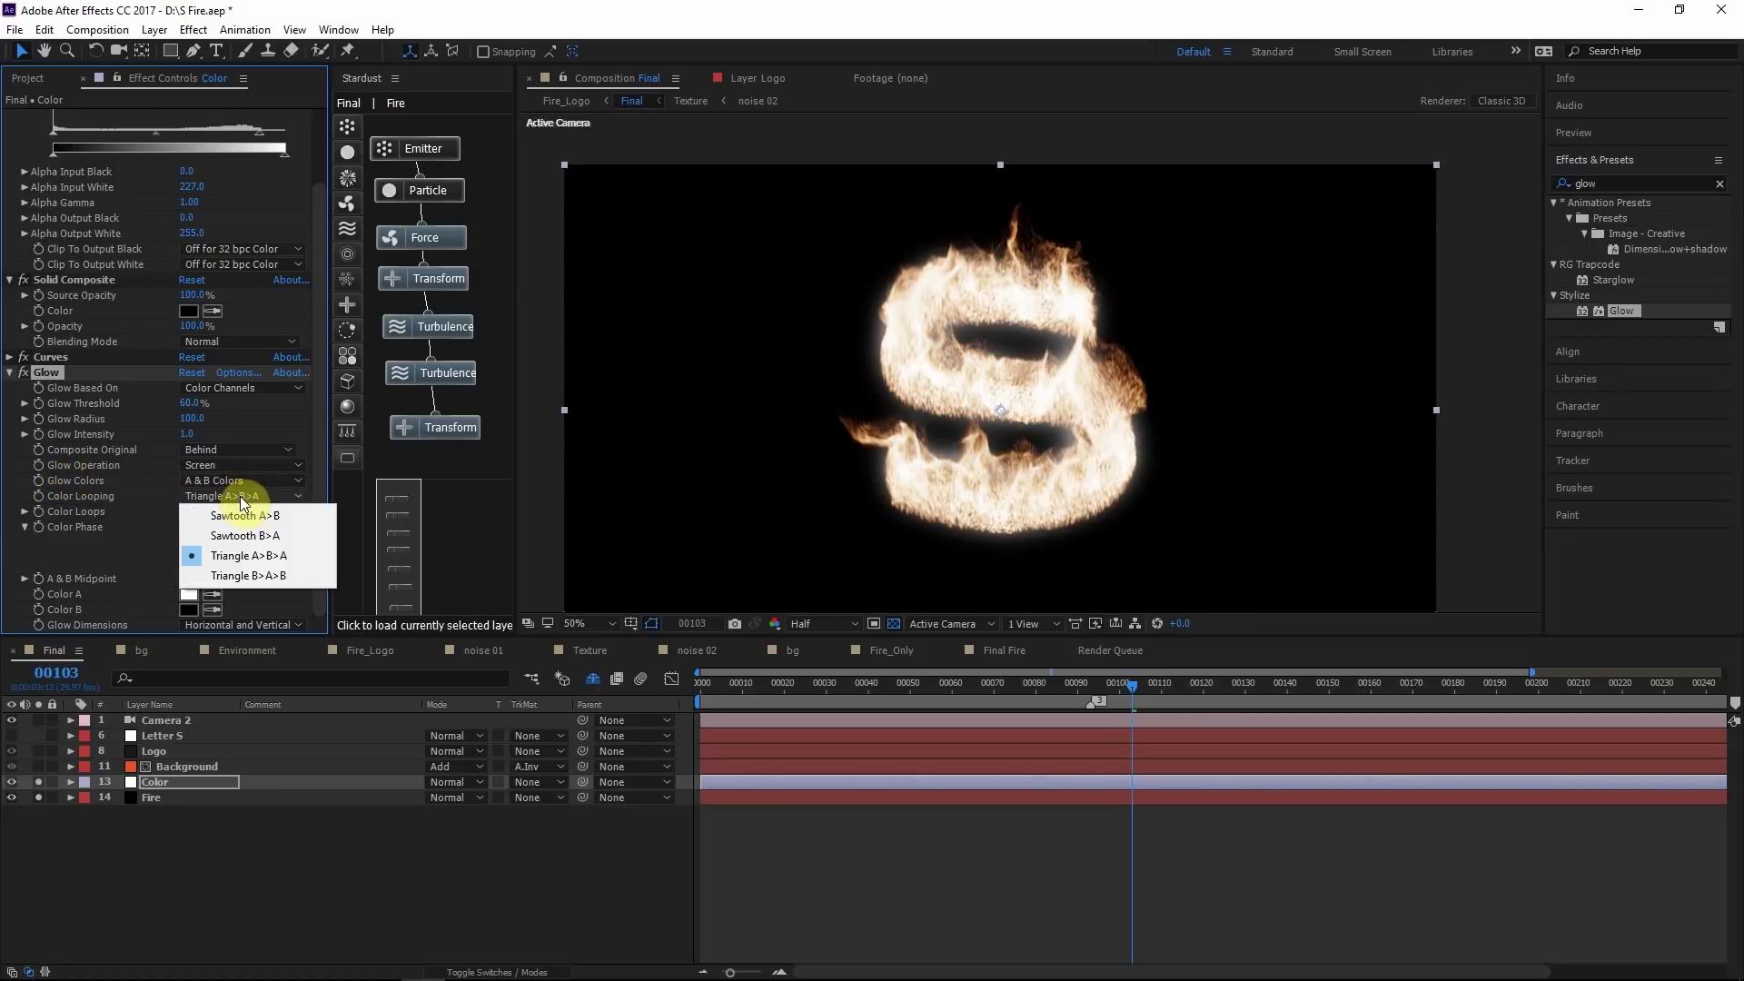
{"action": "left_click", "coordinate": [257, 515]}
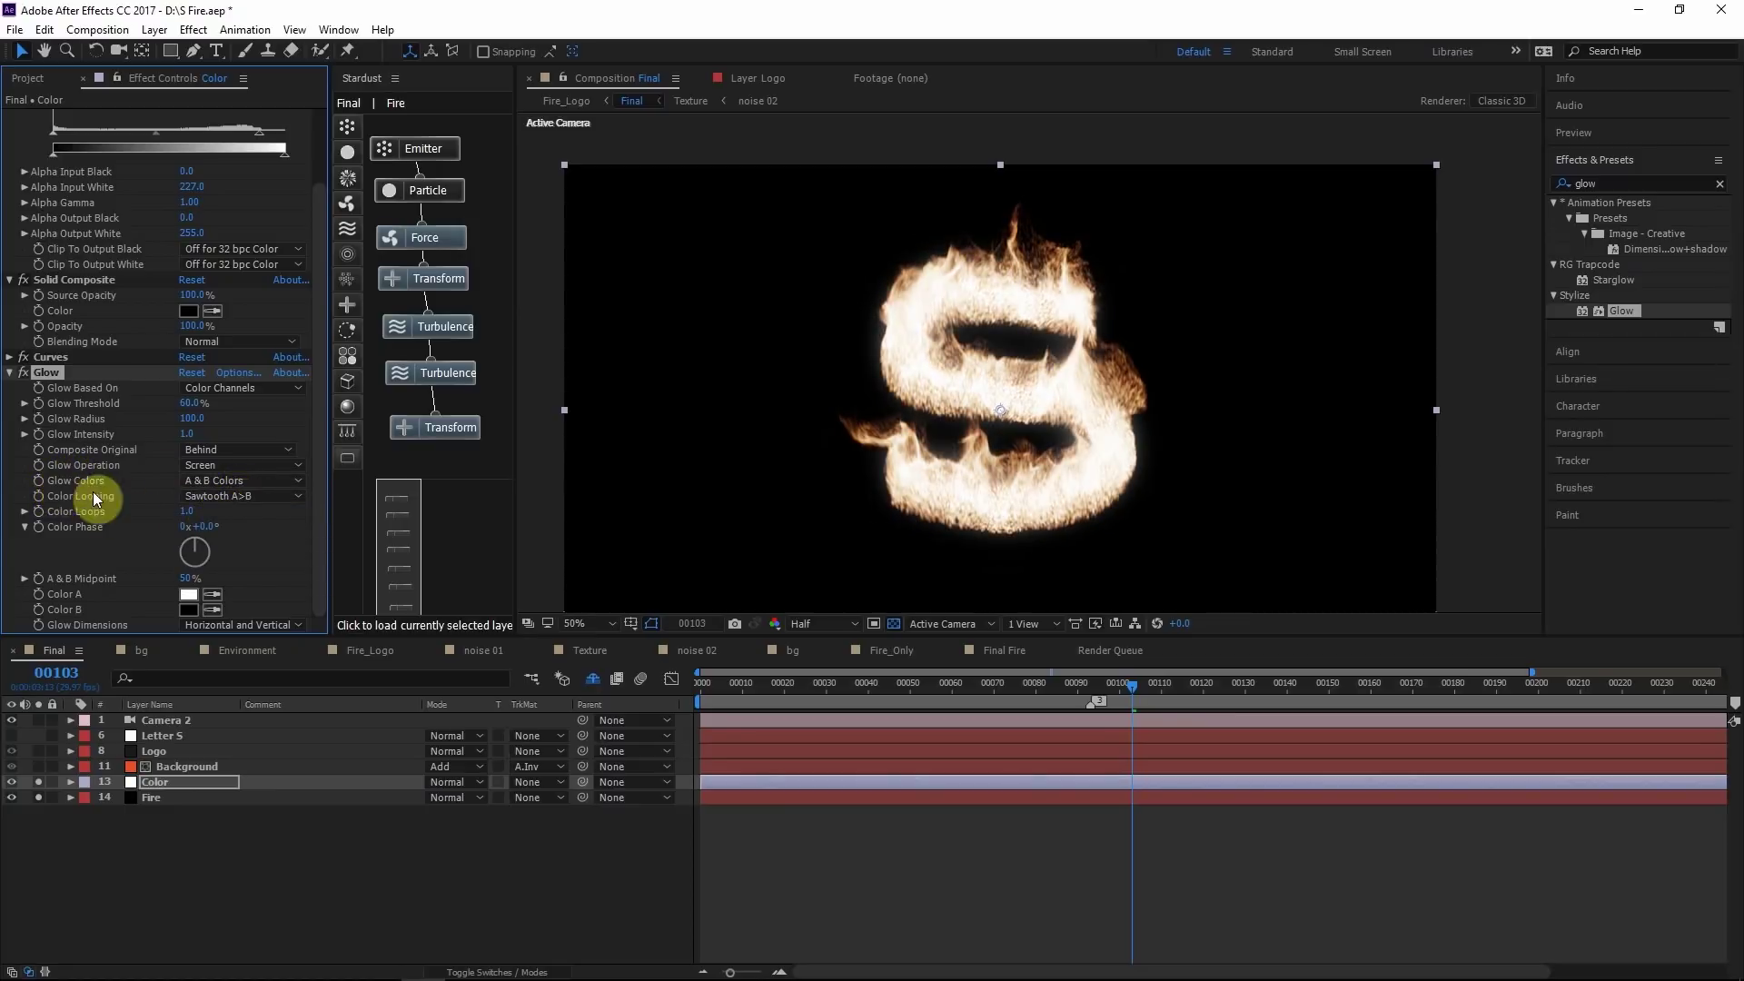
Set the Glow effect's Color B to a bright, fully saturated orange
{"action": "left_click", "coordinate": [188, 609]}
{"action": "left_click_drag", "start_coordinate": [789, 564], "coordinate": [1041, 369]}
{"action": "left_click_drag", "start_coordinate": [991, 685], "coordinate": [1000, 693]}
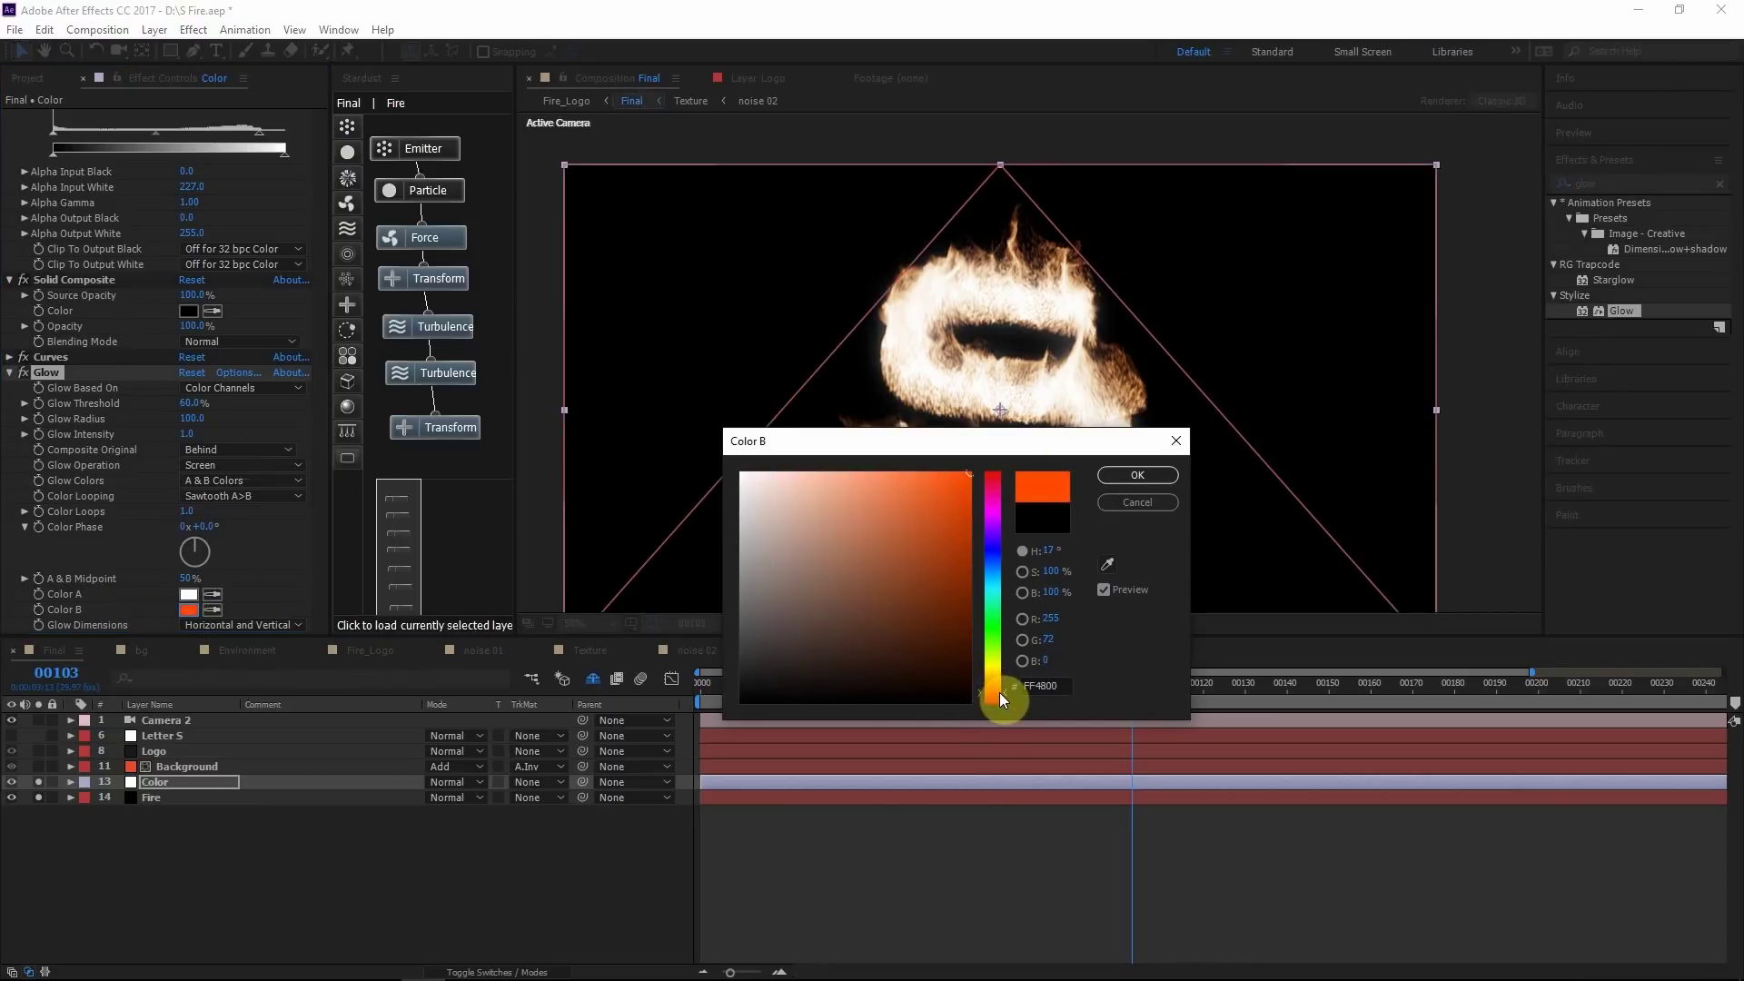
{"action": "left_click", "coordinate": [1139, 478]}
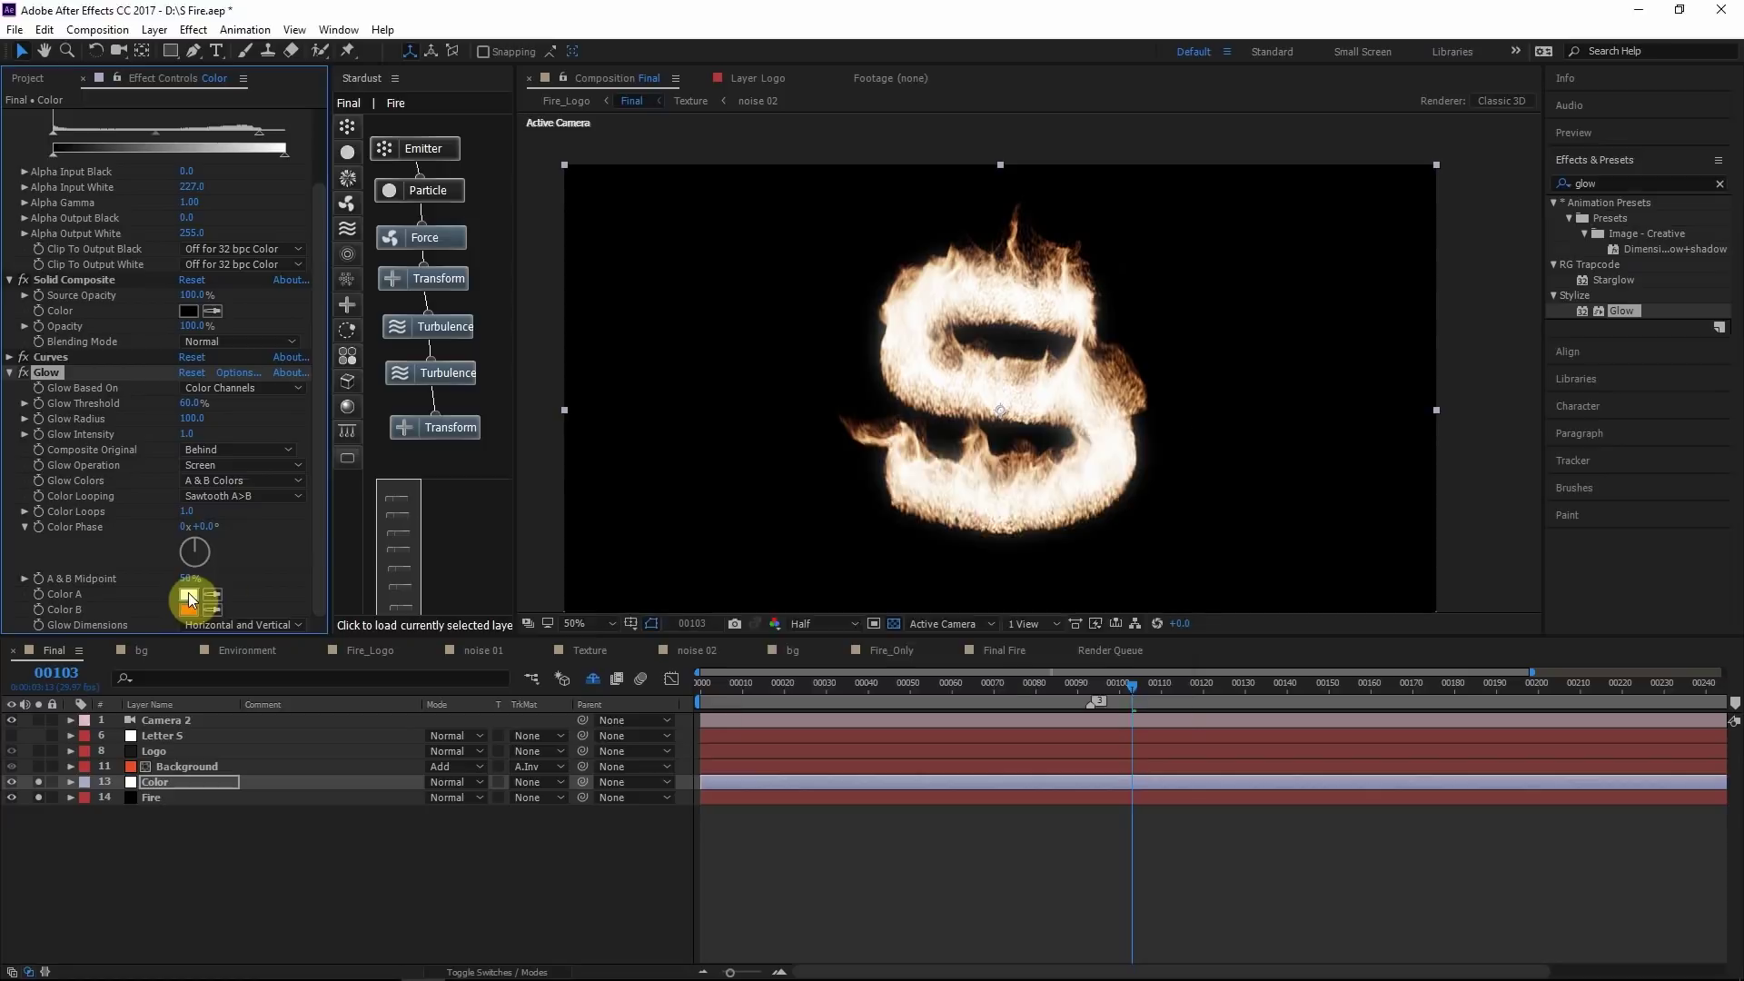
Set the Glow effect's Color A to a light orange
{"action": "left_click", "coordinate": [189, 594]}
{"action": "left_click_drag", "start_coordinate": [974, 526], "coordinate": [897, 386]}
{"action": "left_click_drag", "start_coordinate": [1002, 705], "coordinate": [1004, 685]}
{"action": "key", "text": "Return"}
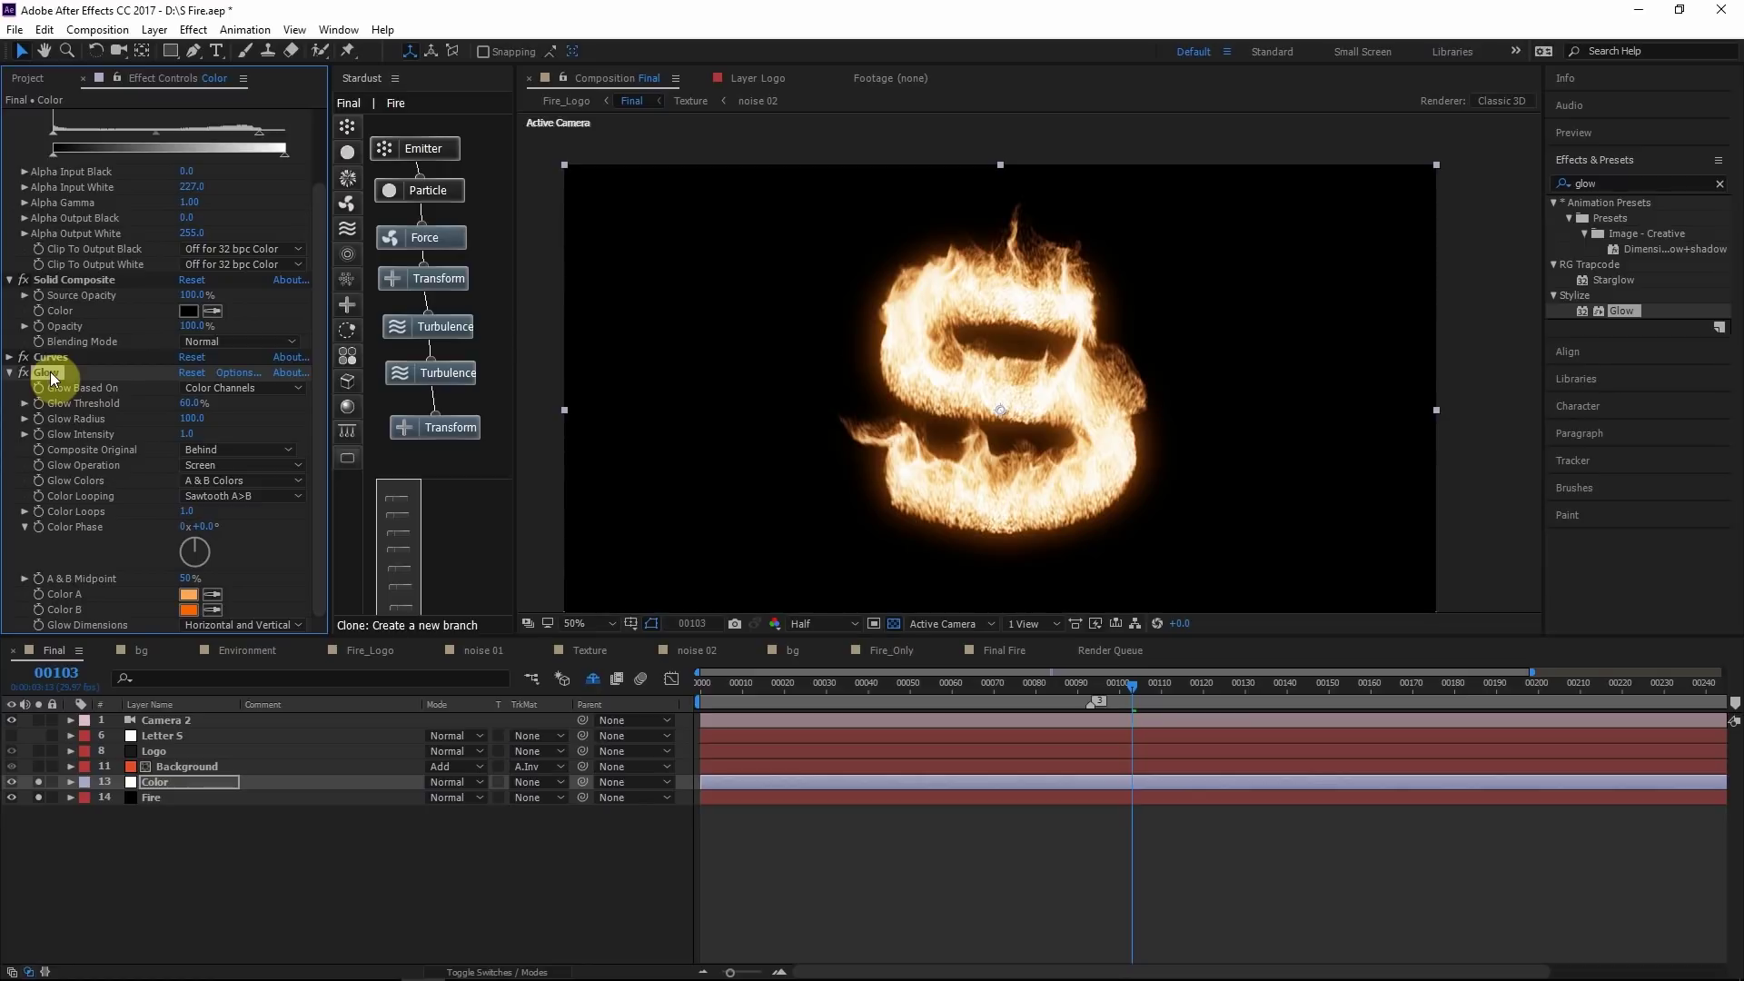
Duplicate the Glow effect on the Color layer and set the copy's Glow Radius to 250
{"action": "key", "text": "ctrl+d"}
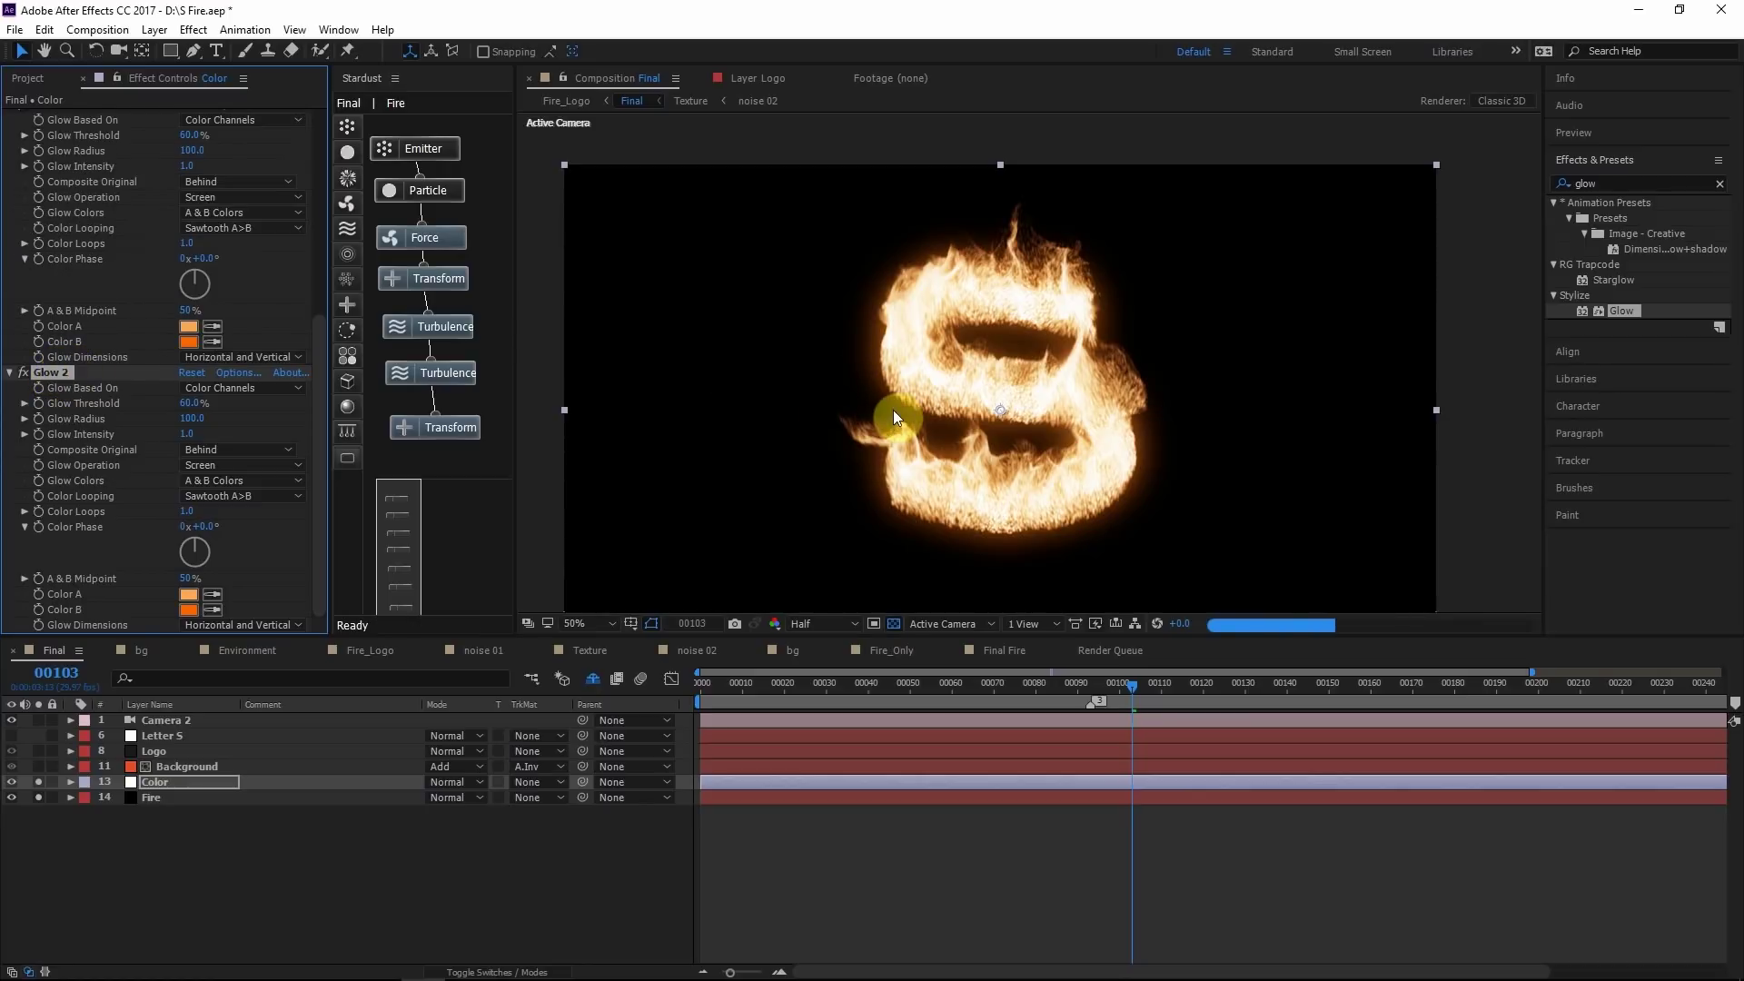
{"action": "left_click", "coordinate": [192, 419]}
{"action": "type", "text": "250"}
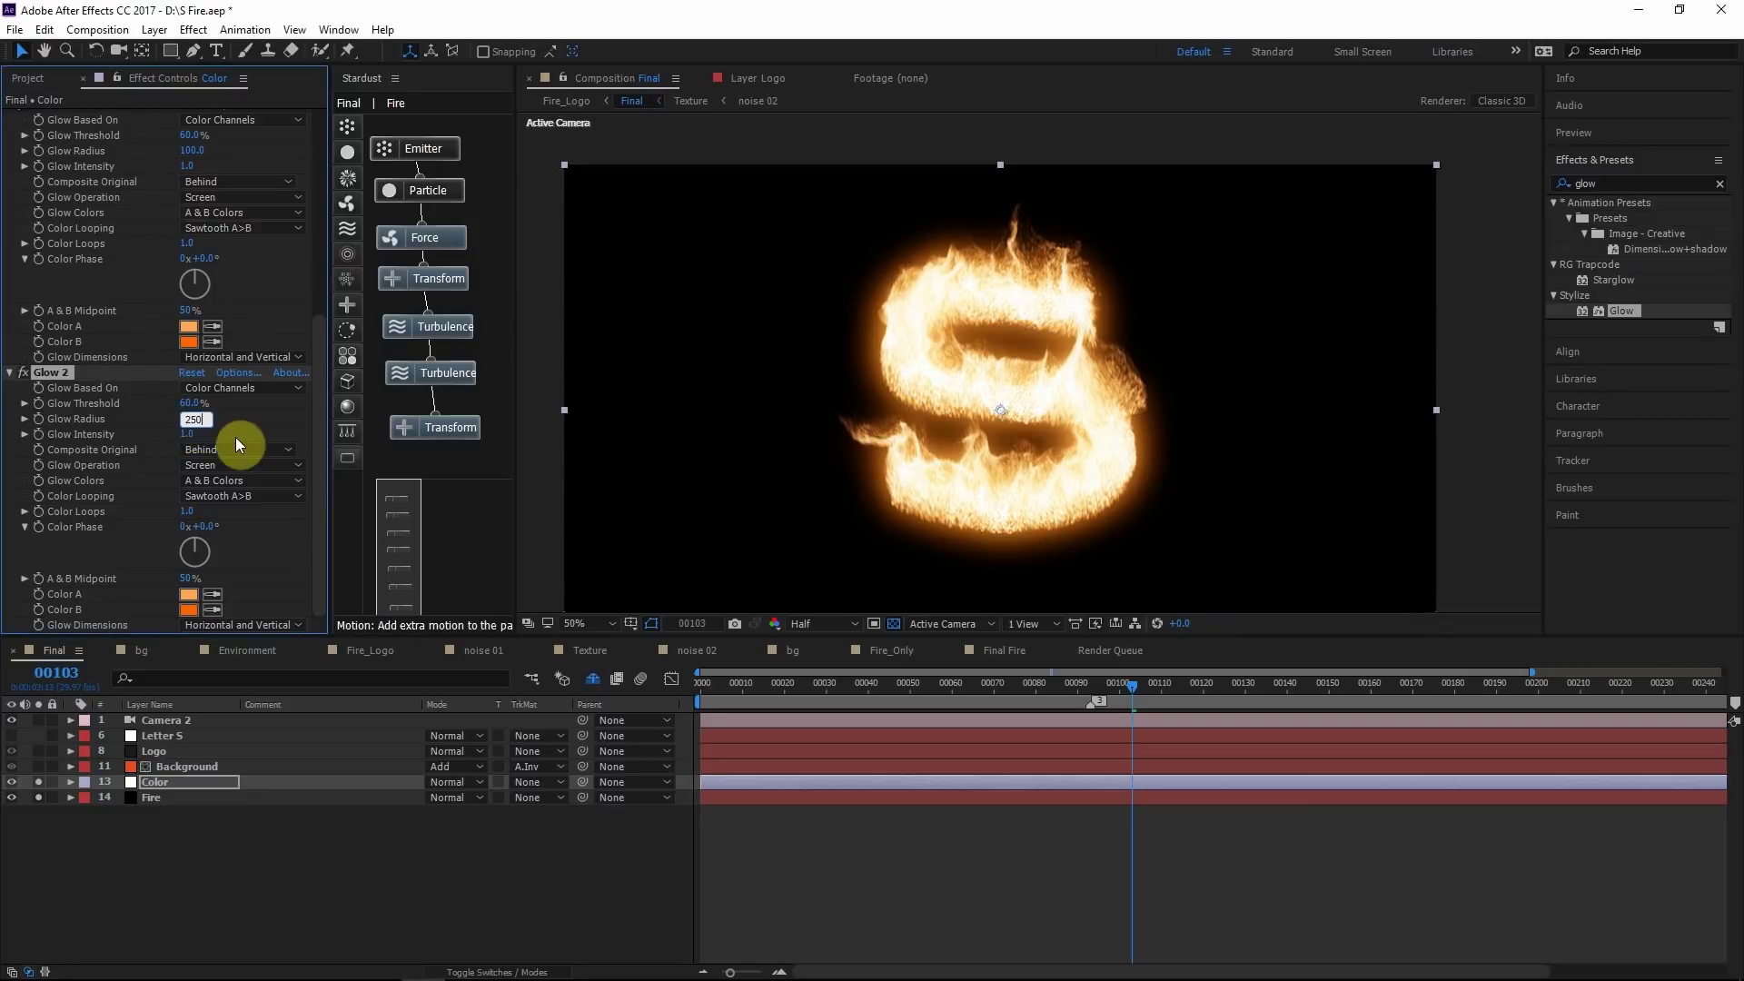
{"action": "key", "text": "Return"}
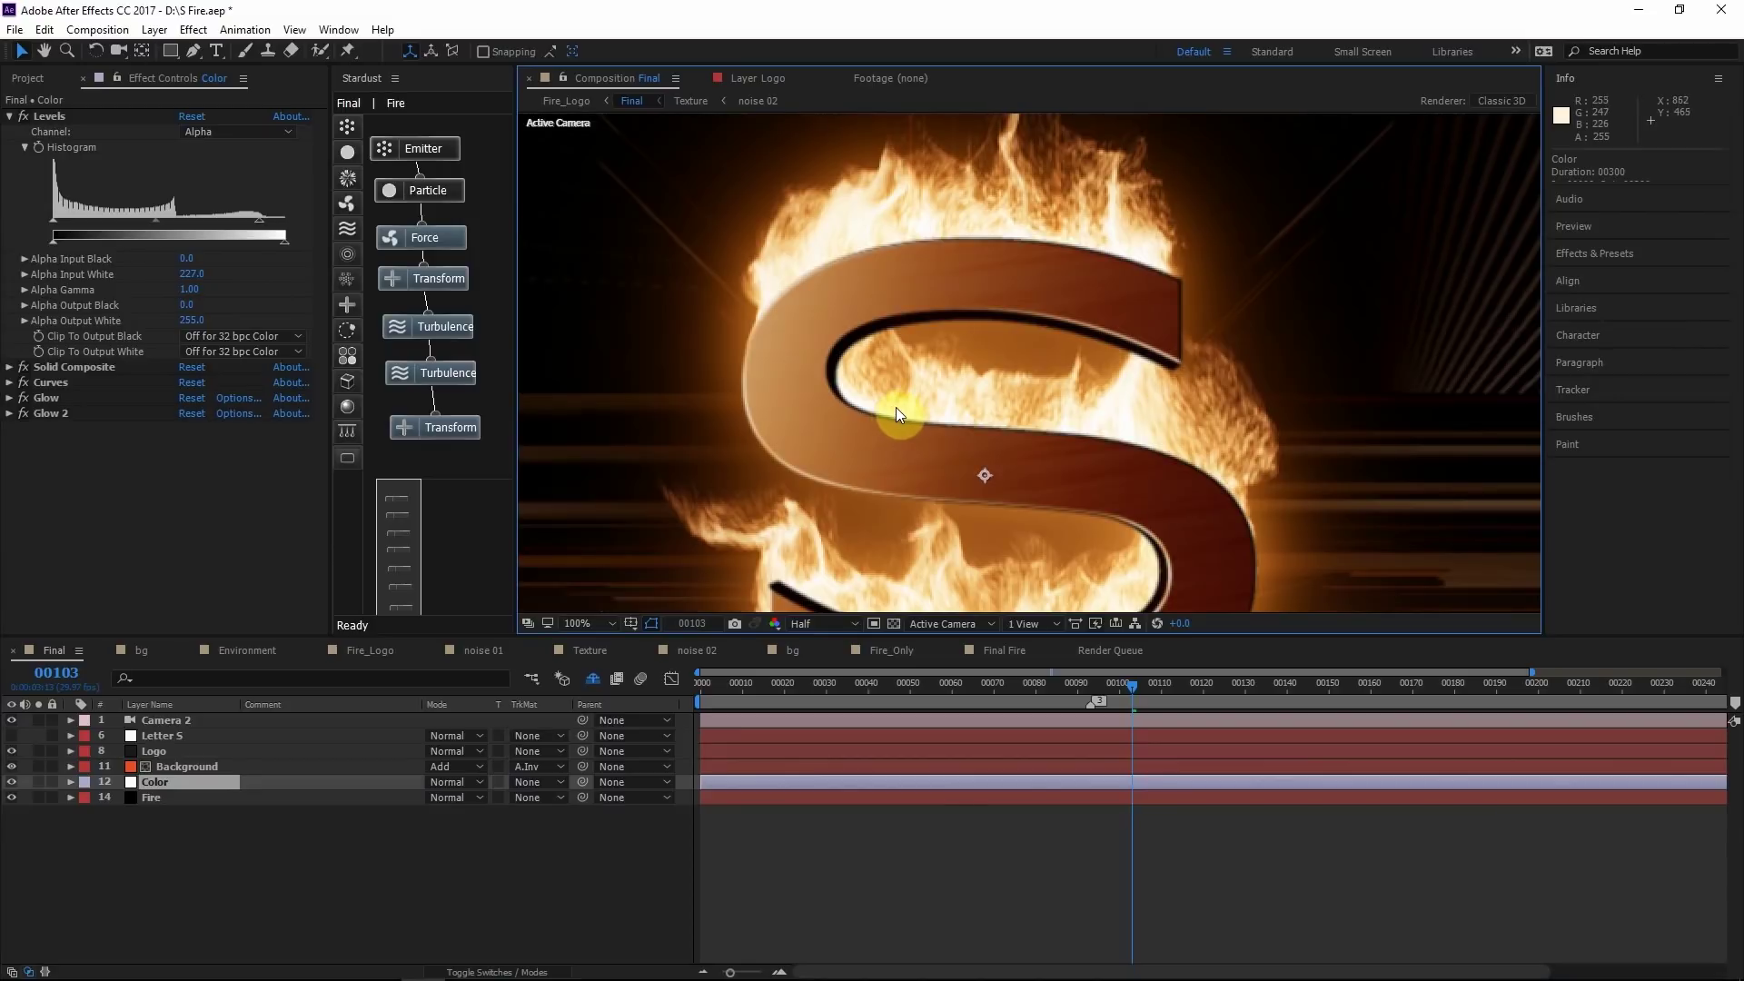
Create a new black solid named Edge Smoke directly above the Fire layer
{"action": "left_click_drag", "start_coordinate": [1016, 380], "coordinate": [1075, 312]}
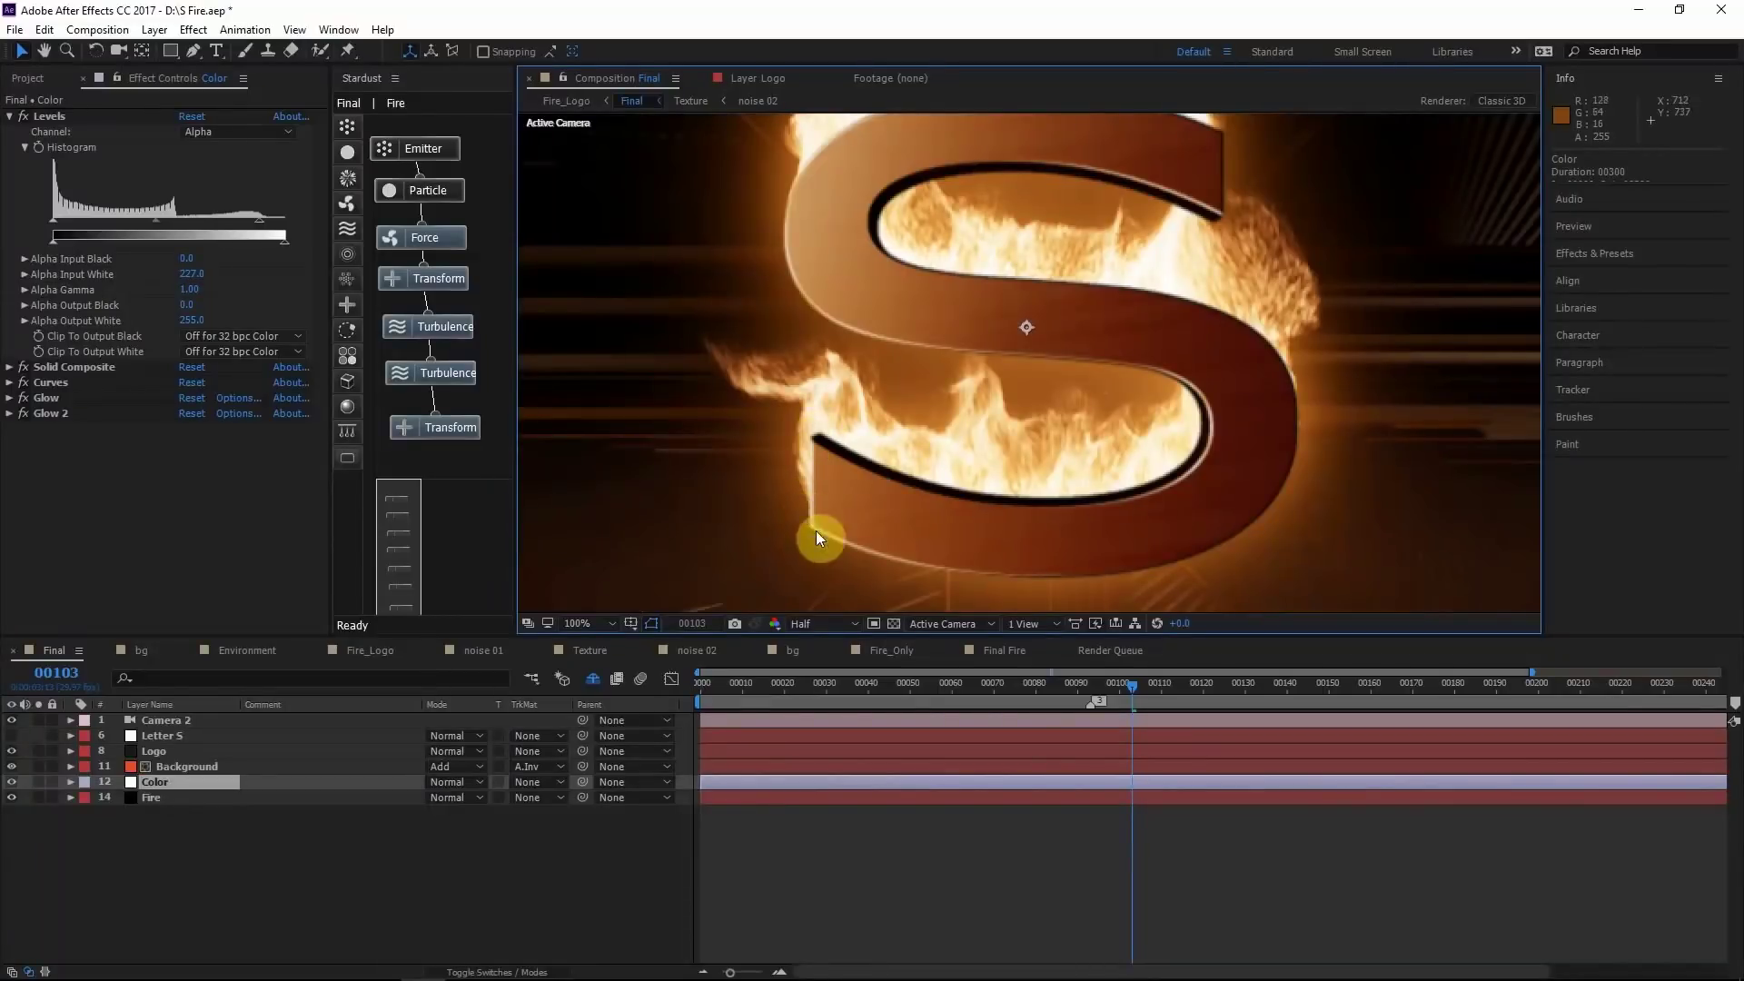
{"action": "left_click_drag", "start_coordinate": [1273, 400], "coordinate": [1225, 485]}
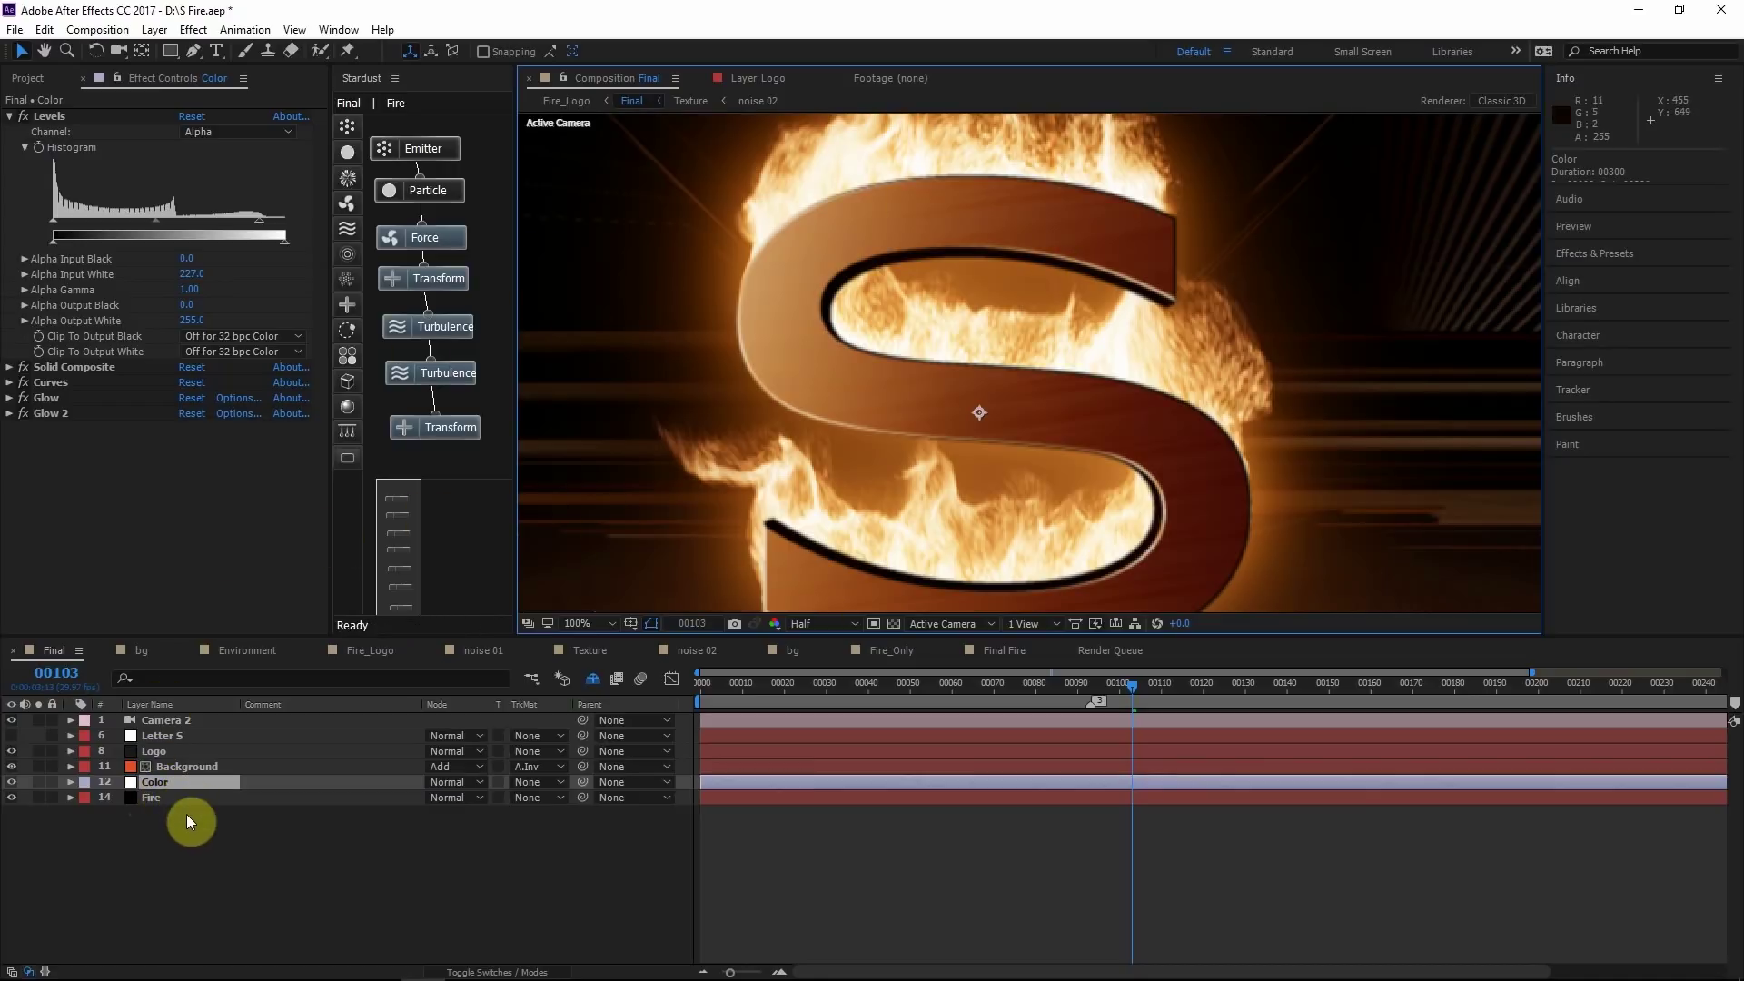
{"action": "left_click", "coordinate": [167, 799]}
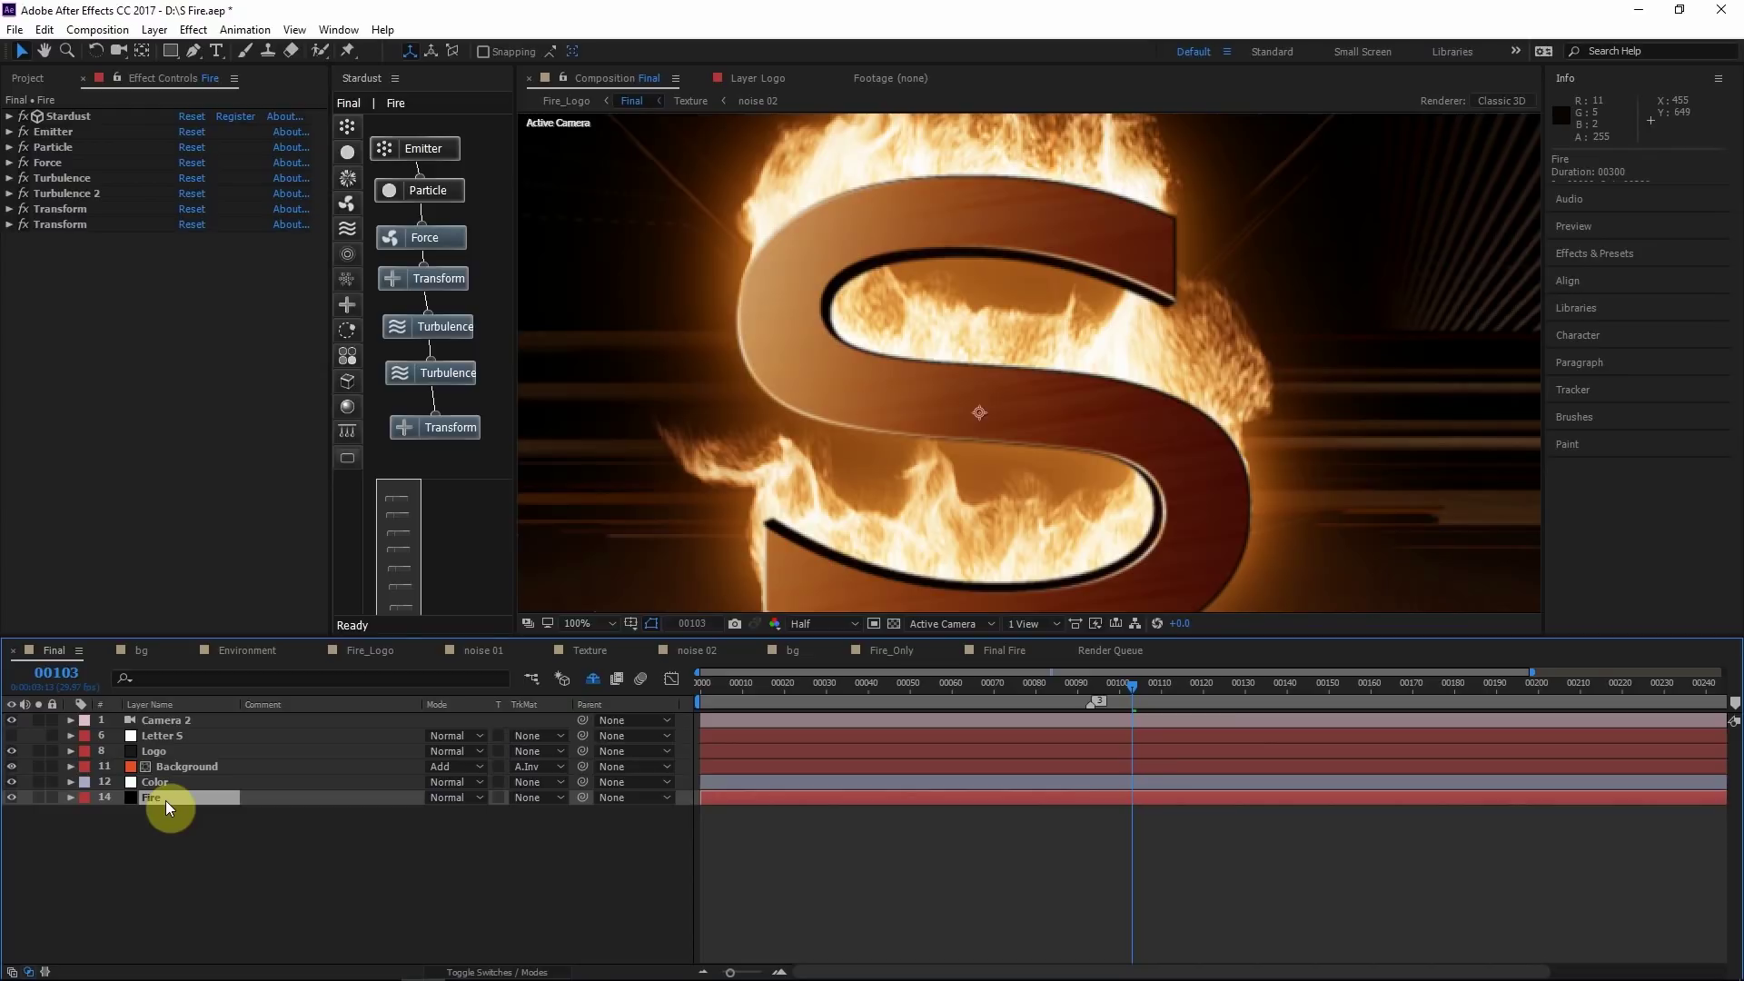
{"action": "key", "text": "ctrl+y"}
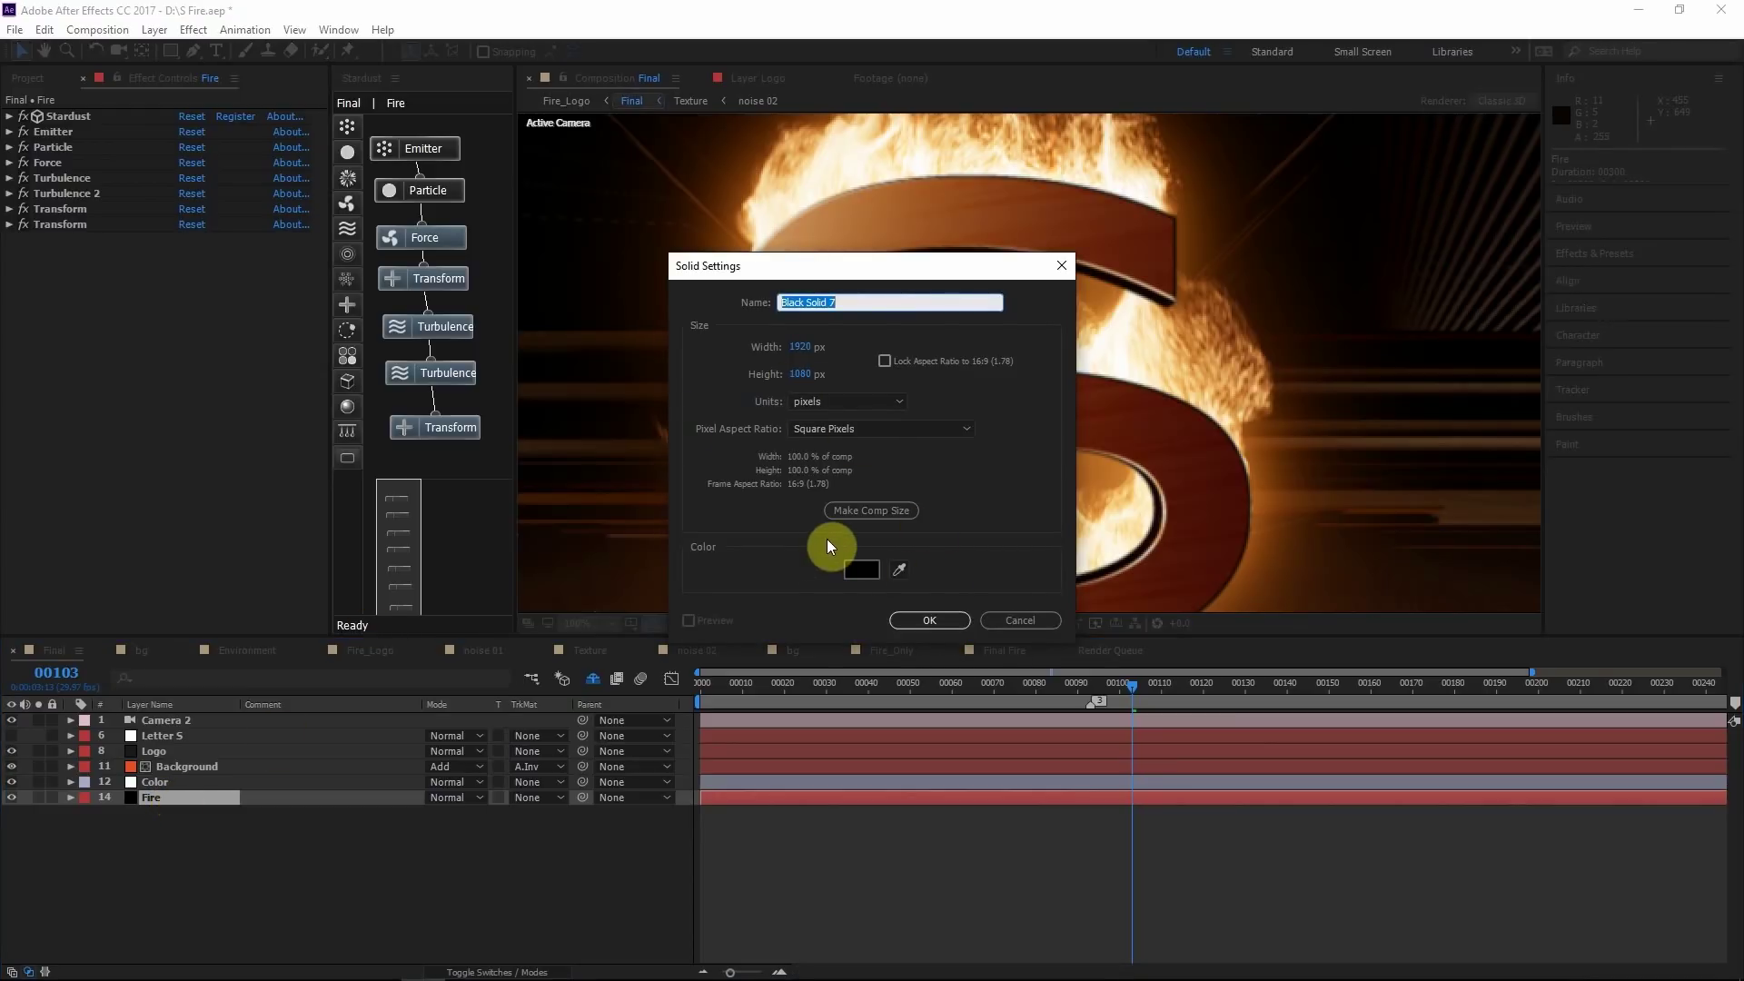
{"action": "type", "text": "Star"}
{"action": "key", "text": "BackSpace"}
{"action": "key", "text": "BackSpace"}
{"action": "key", "text": "BackSpace"}
{"action": "key", "text": "BackSpace"}
{"action": "type", "text": "Edge "}
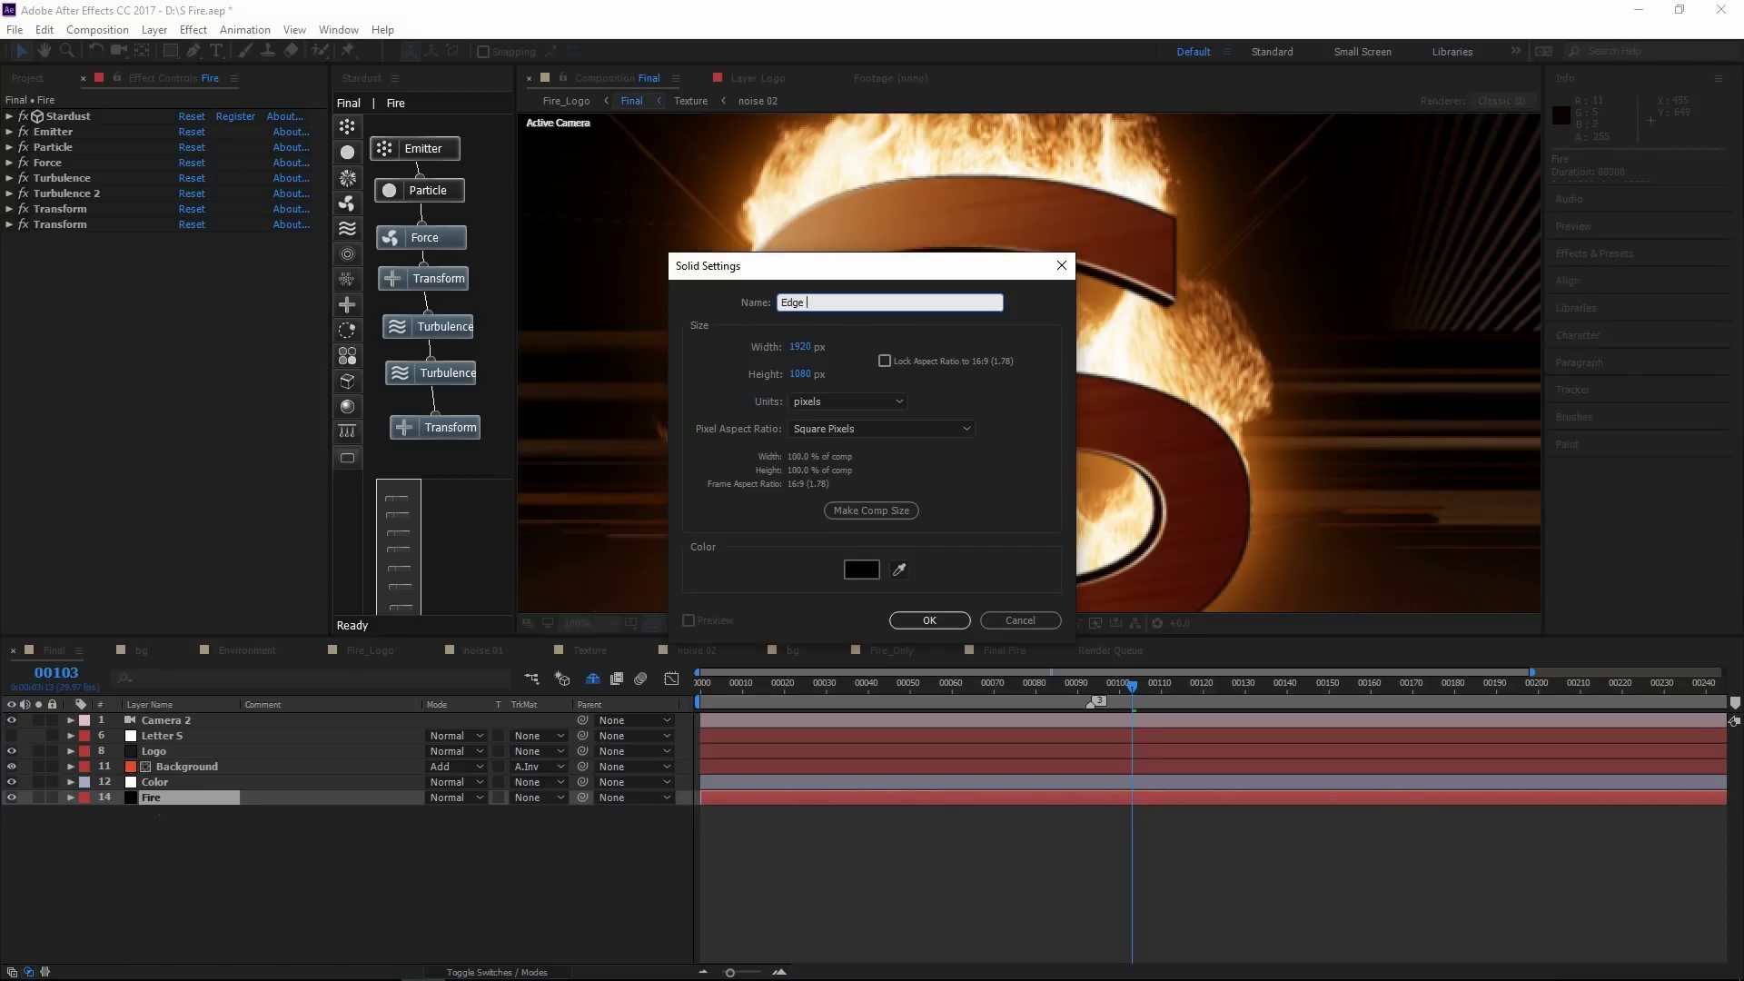
{"action": "type", "text": "Smoke"}
{"action": "key", "text": "Return"}
Find the Stardust effect and apply it to the Edge Smoke layer
{"action": "left_click", "coordinate": [1615, 183]}
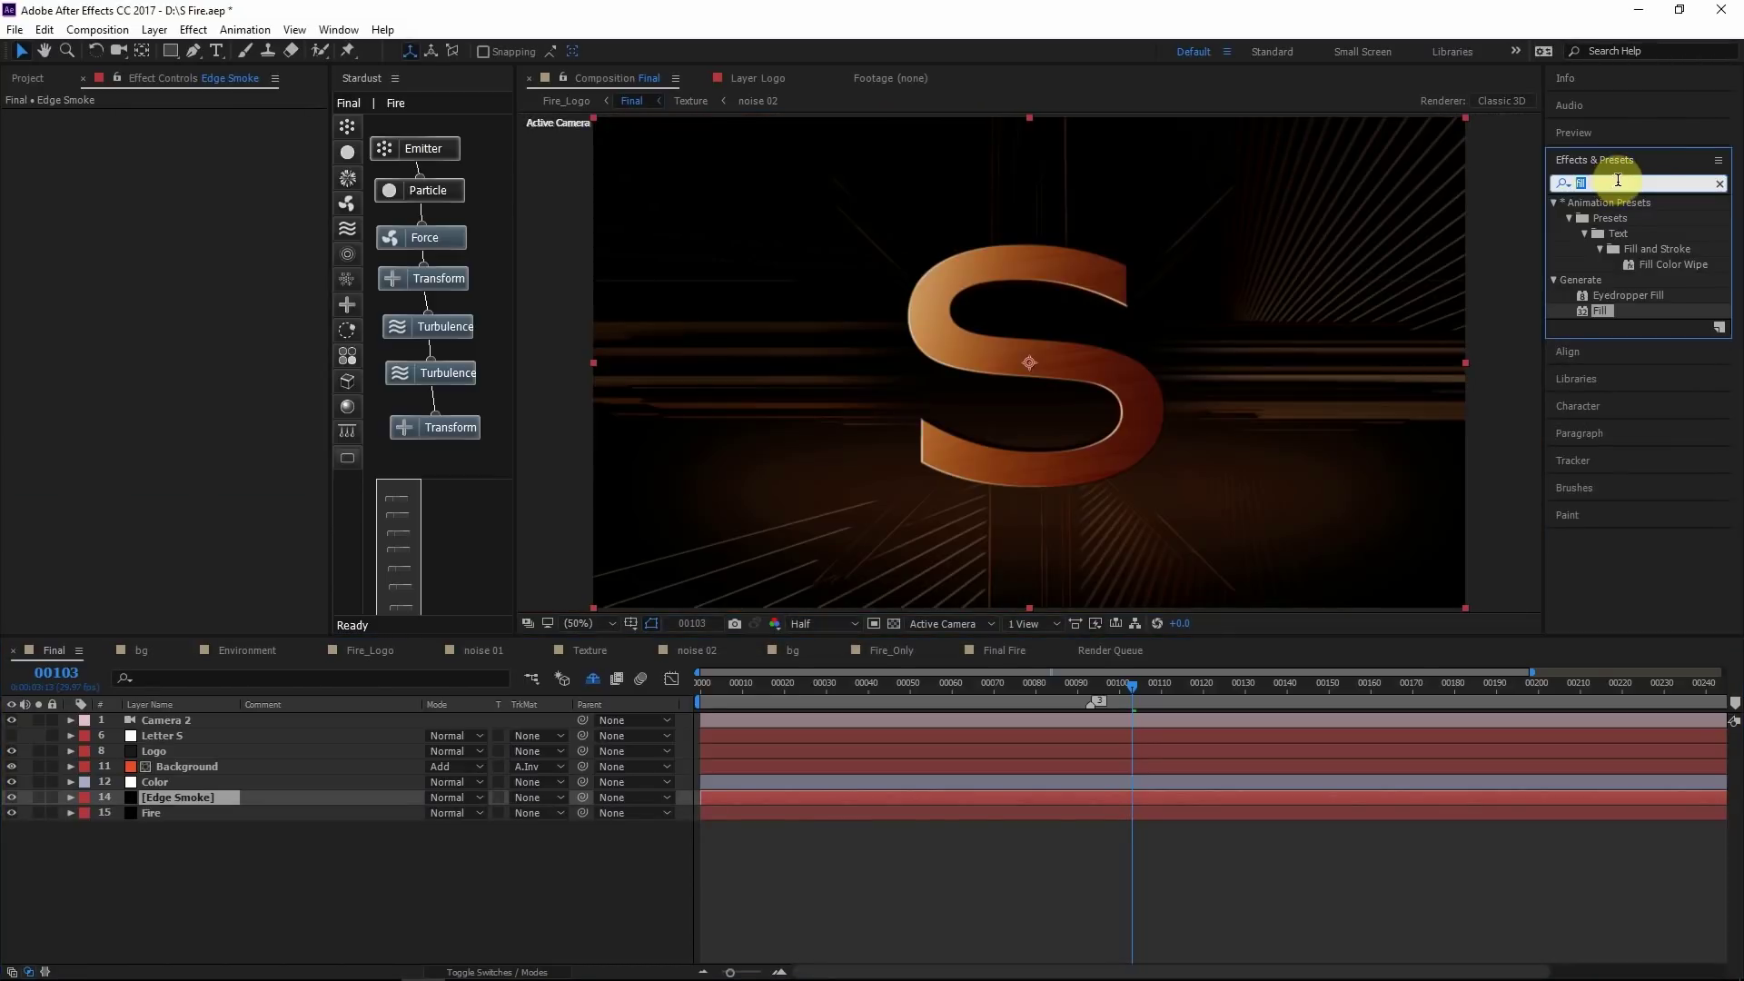
{"action": "type", "text": "stard"}
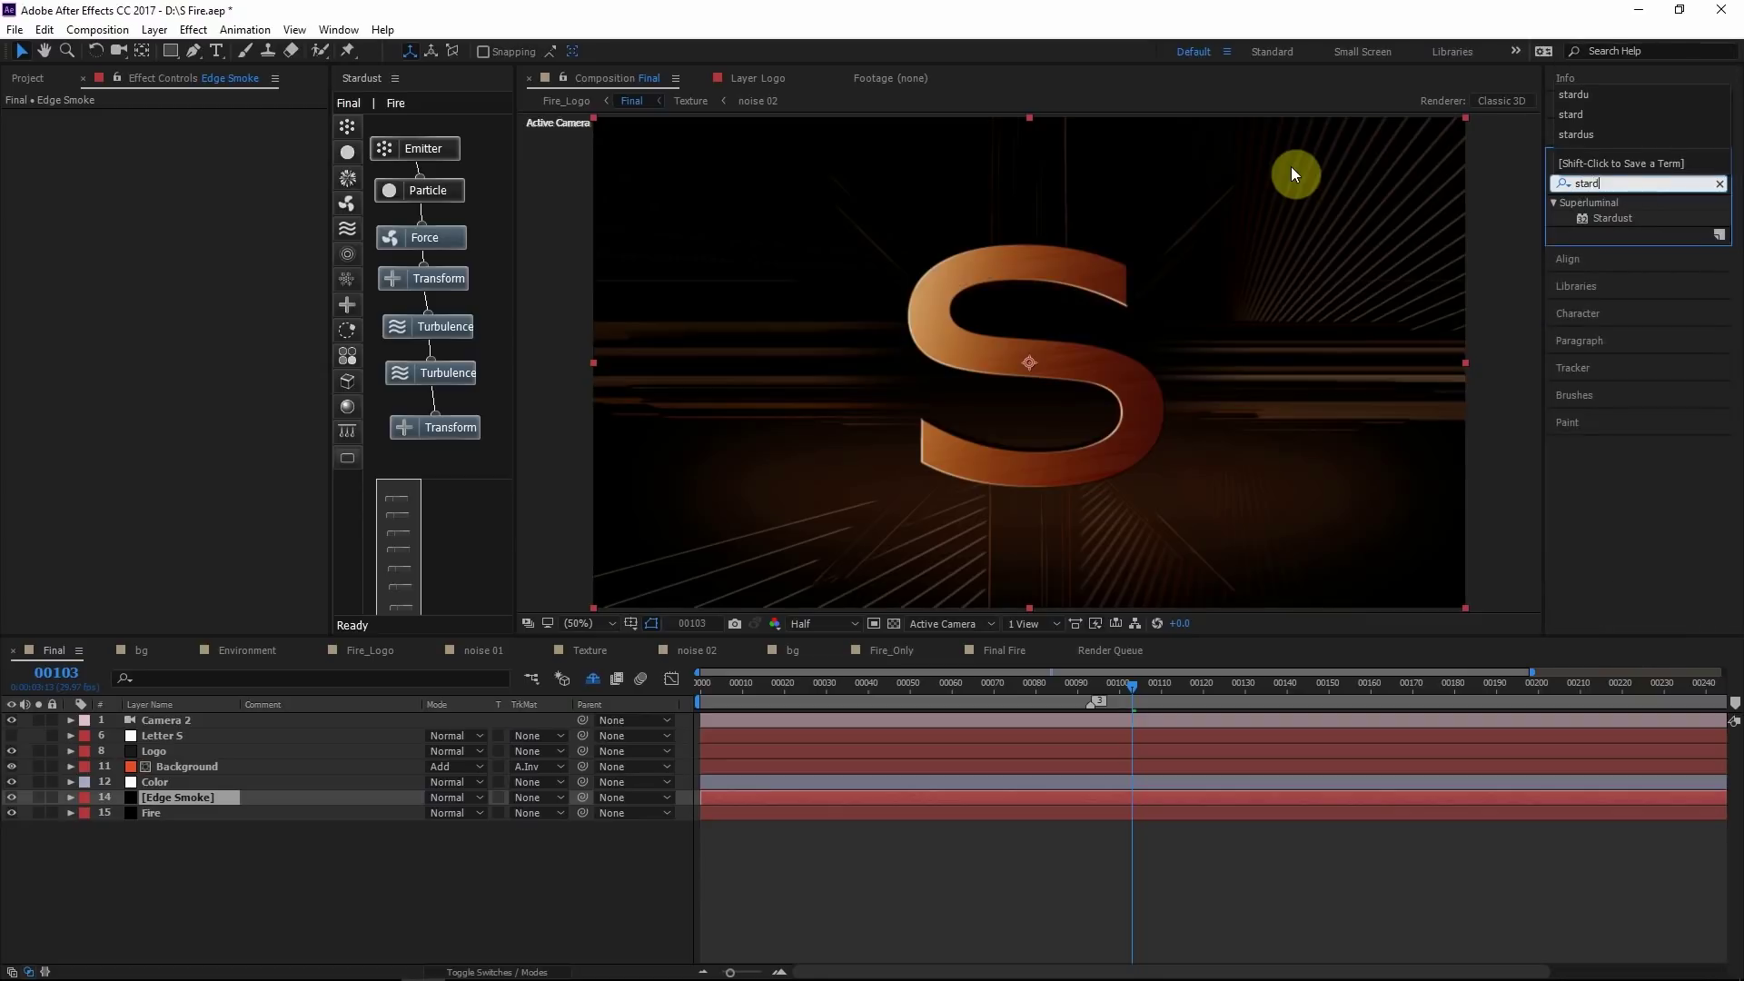
{"action": "left_click_drag", "start_coordinate": [1610, 220], "coordinate": [189, 797]}
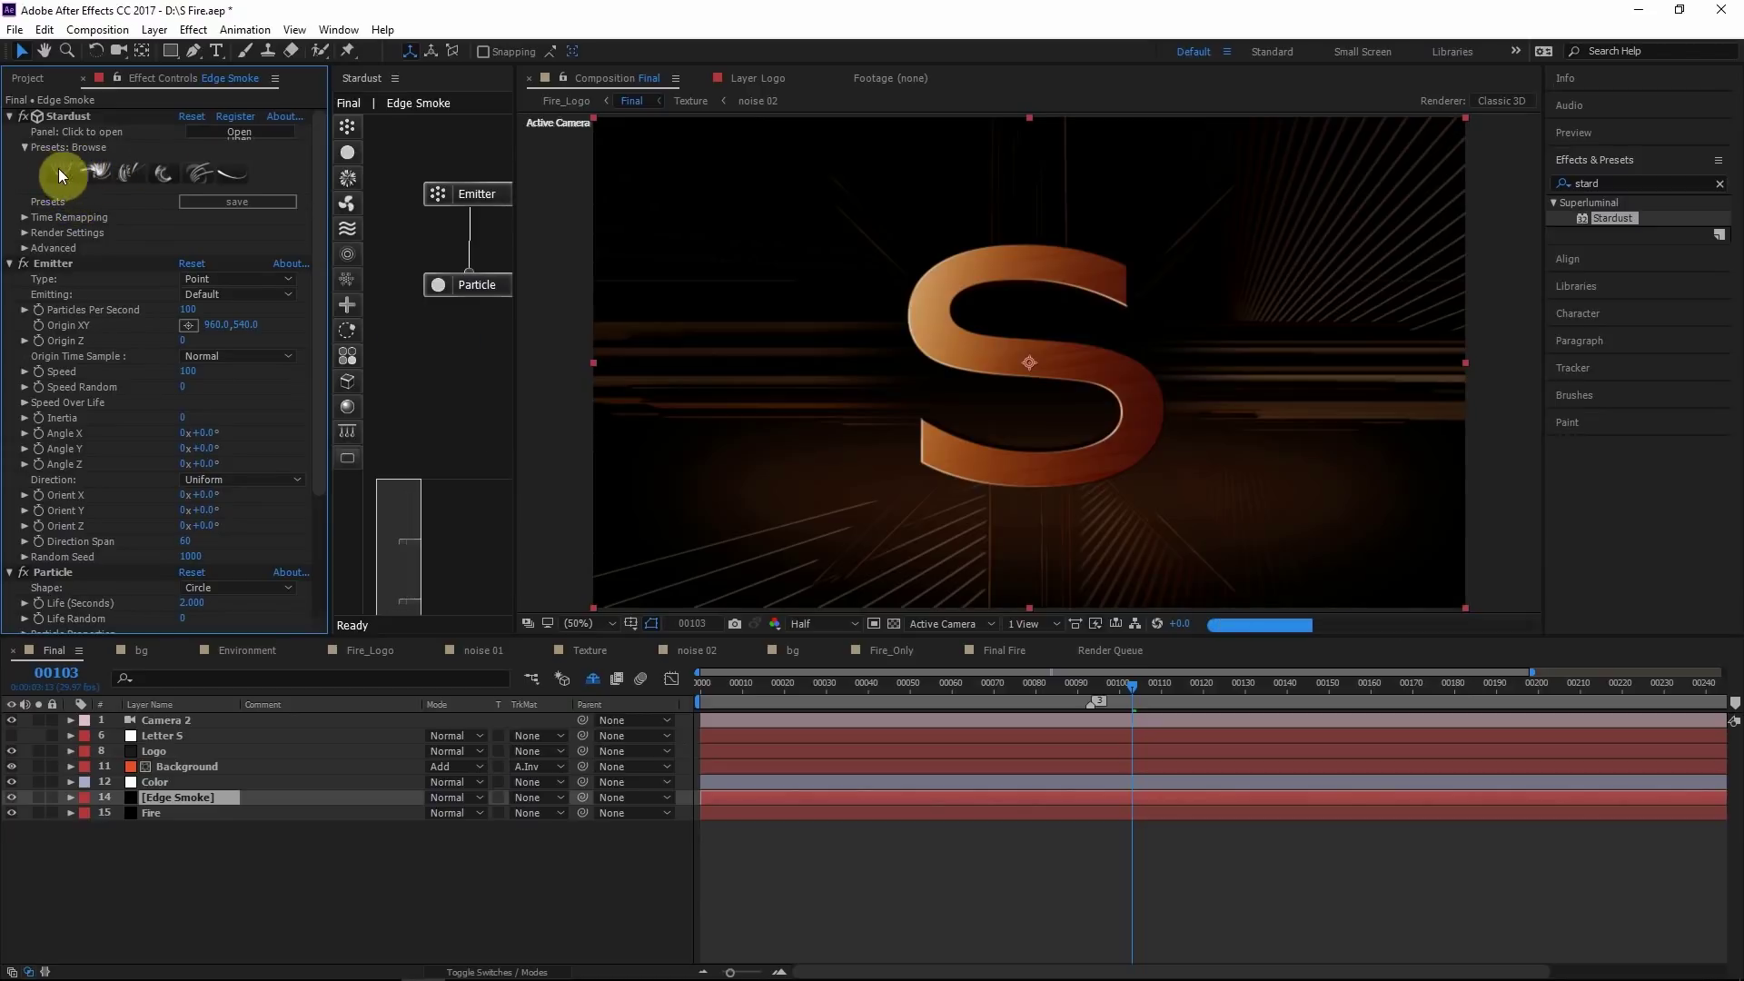
Replace the default Stardust setup on Edge Smoke with the Smoke Mask Outline preset from the Textures folder under Fire and Smoke
{"action": "left_click", "coordinate": [61, 172]}
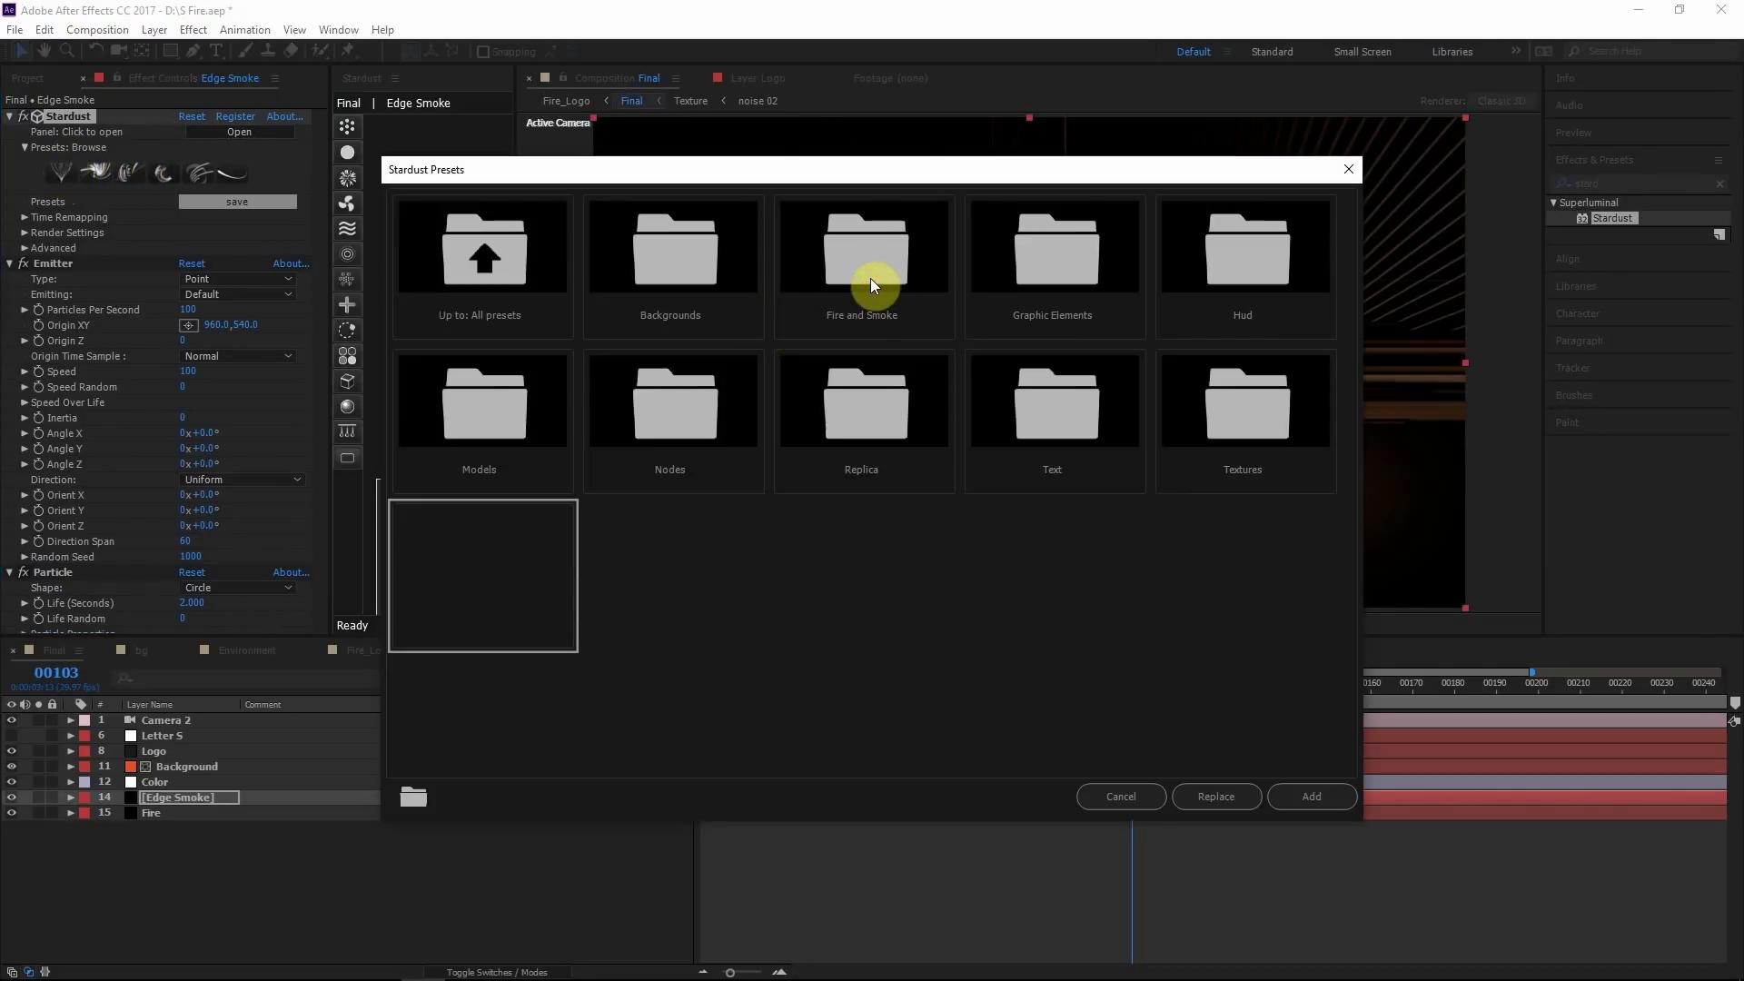
{"action": "double_click", "coordinate": [870, 282]}
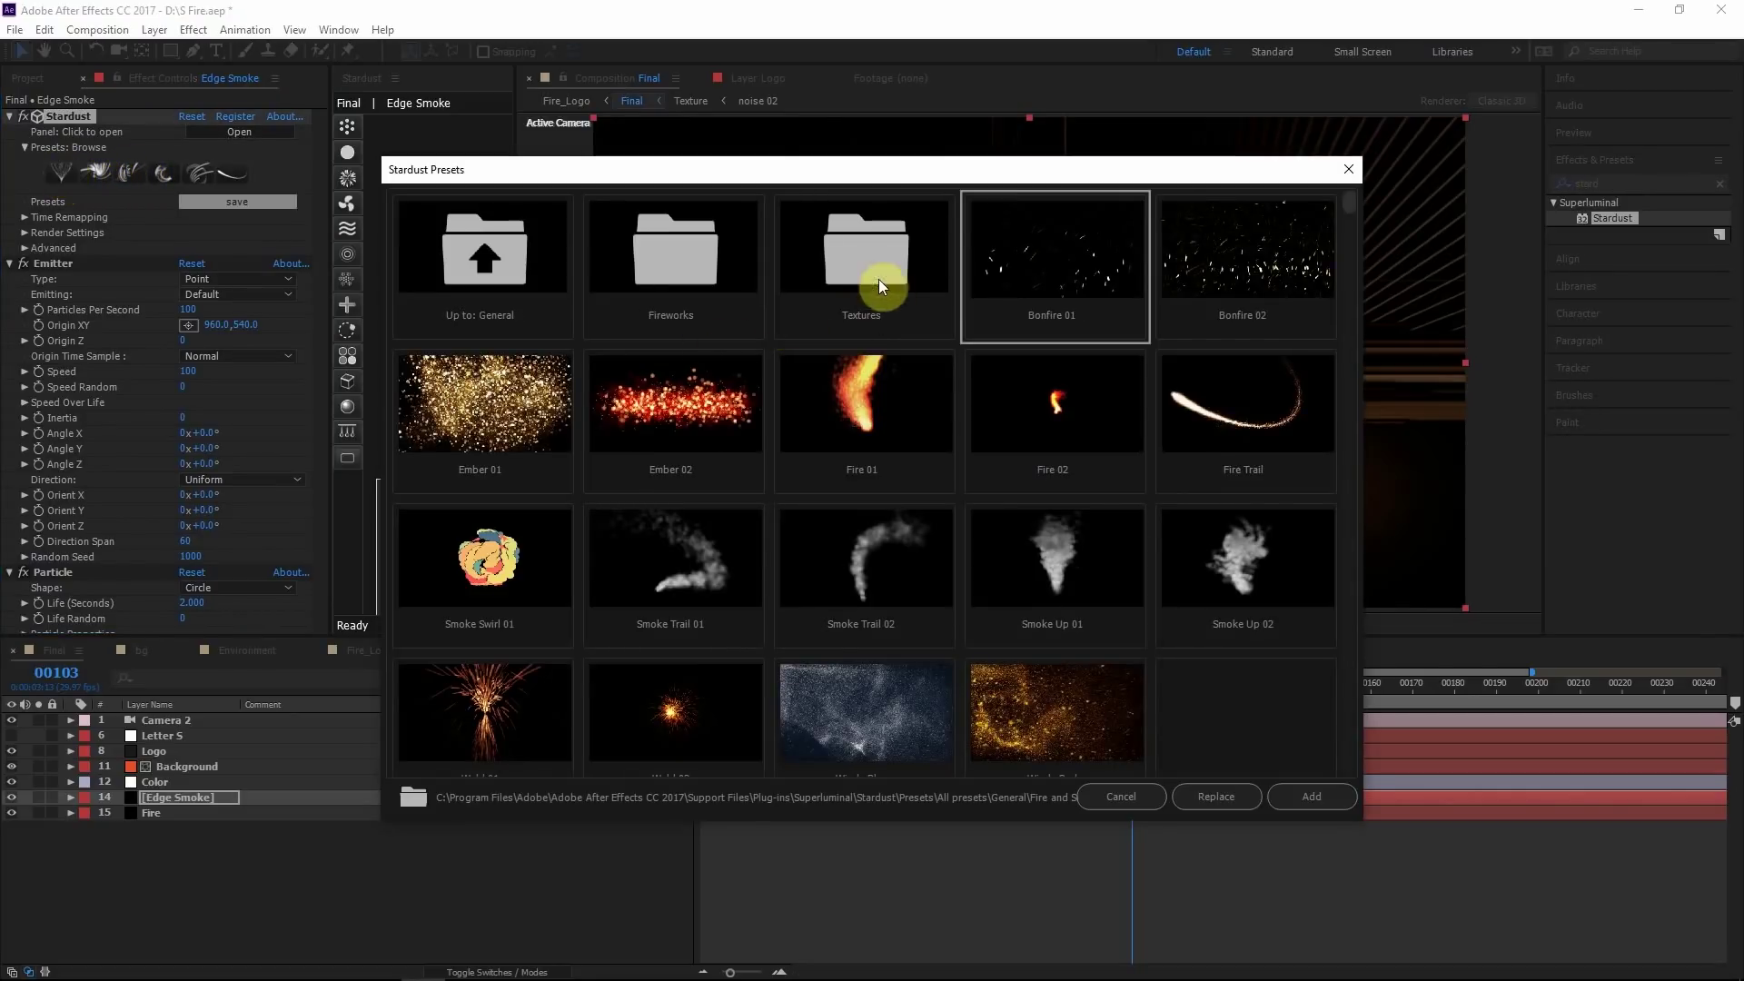
{"action": "double_click", "coordinate": [879, 278]}
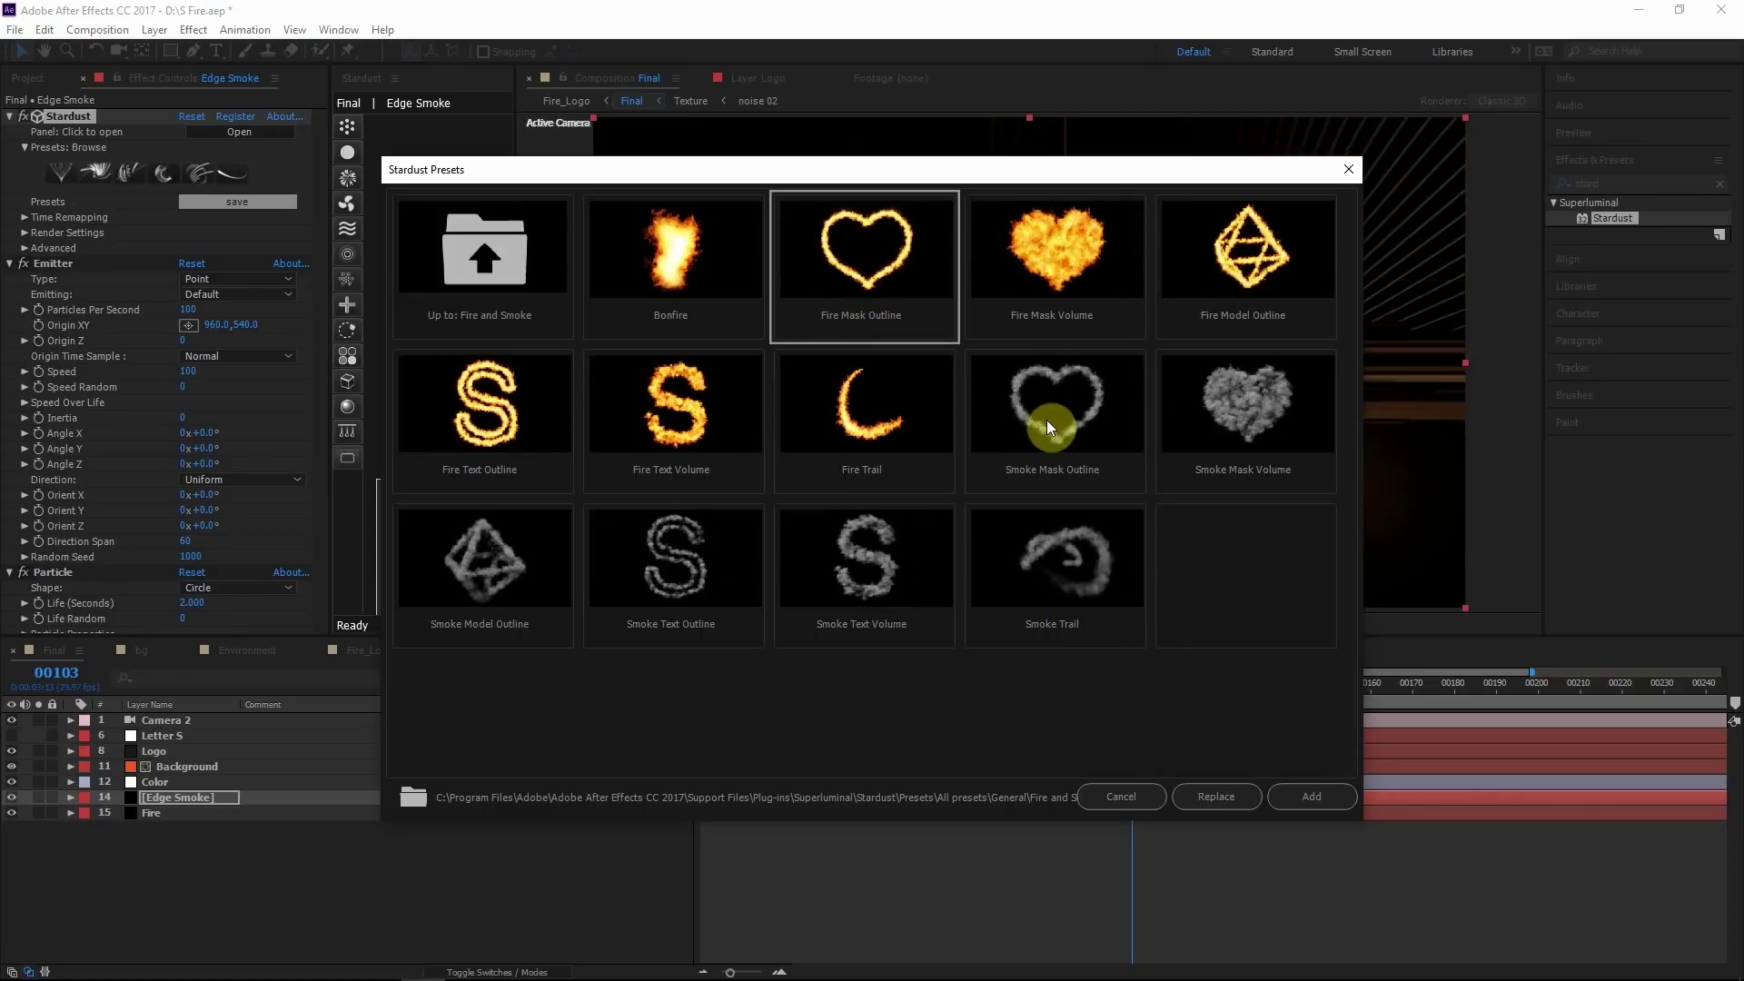
{"action": "left_click", "coordinate": [1086, 433]}
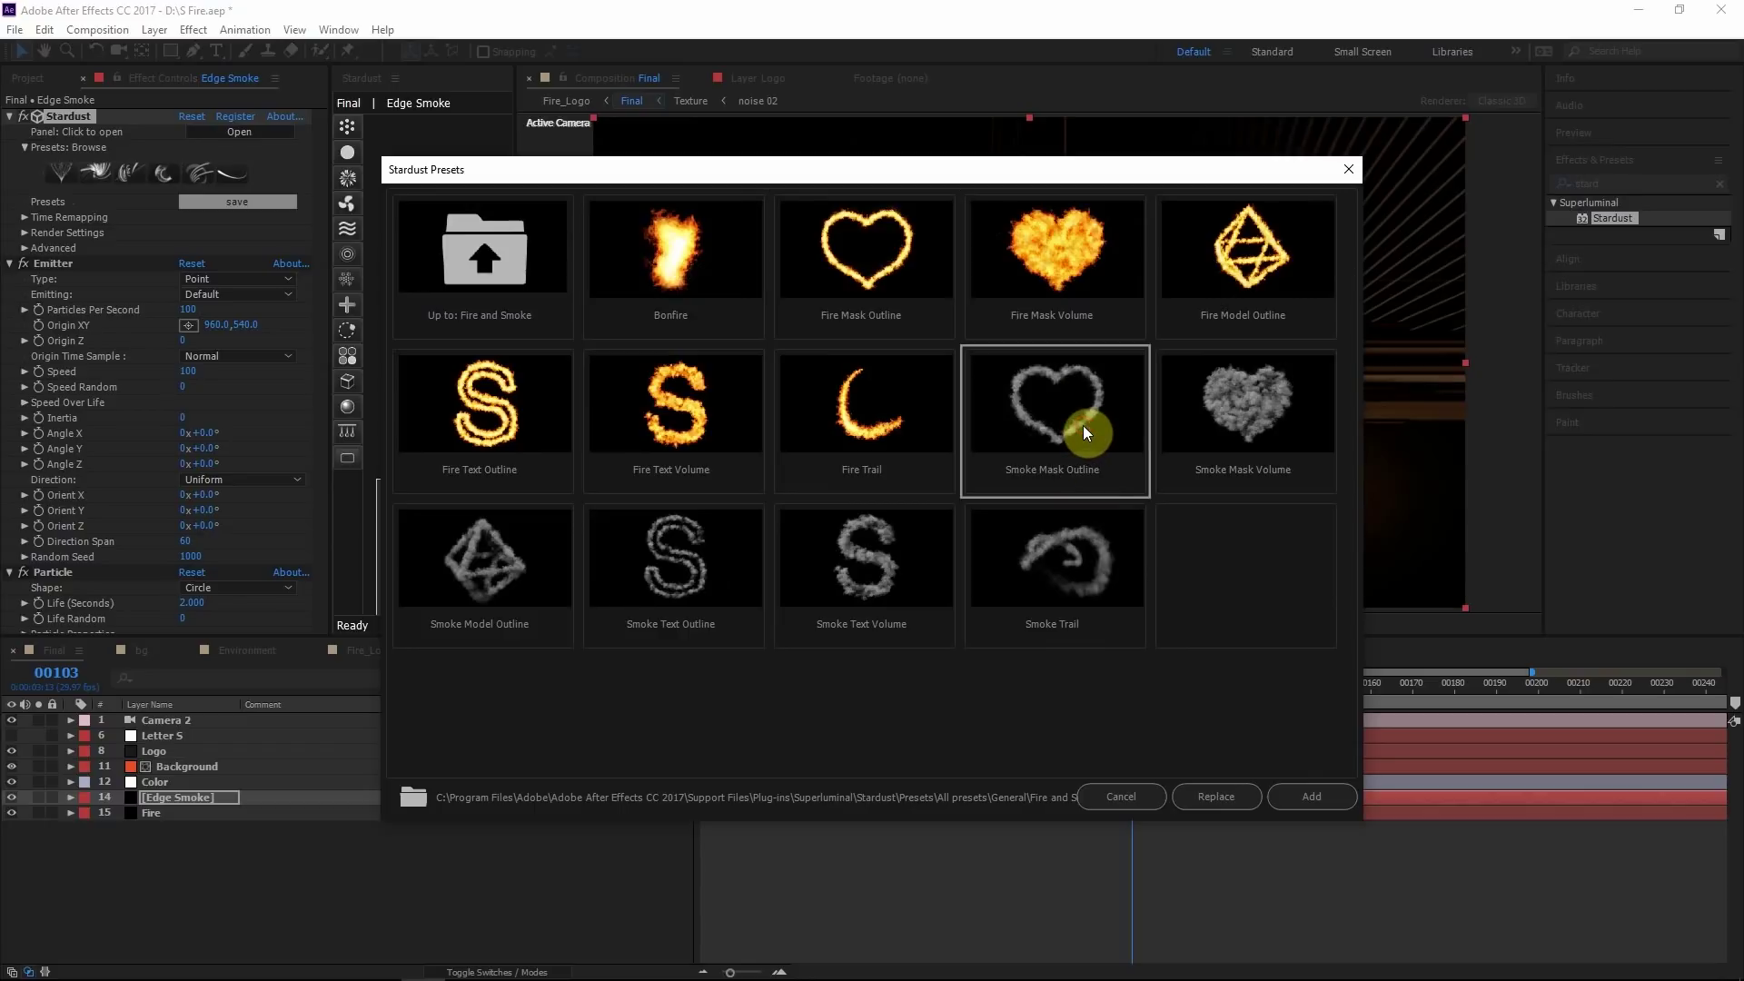
{"action": "left_click", "coordinate": [1229, 796]}
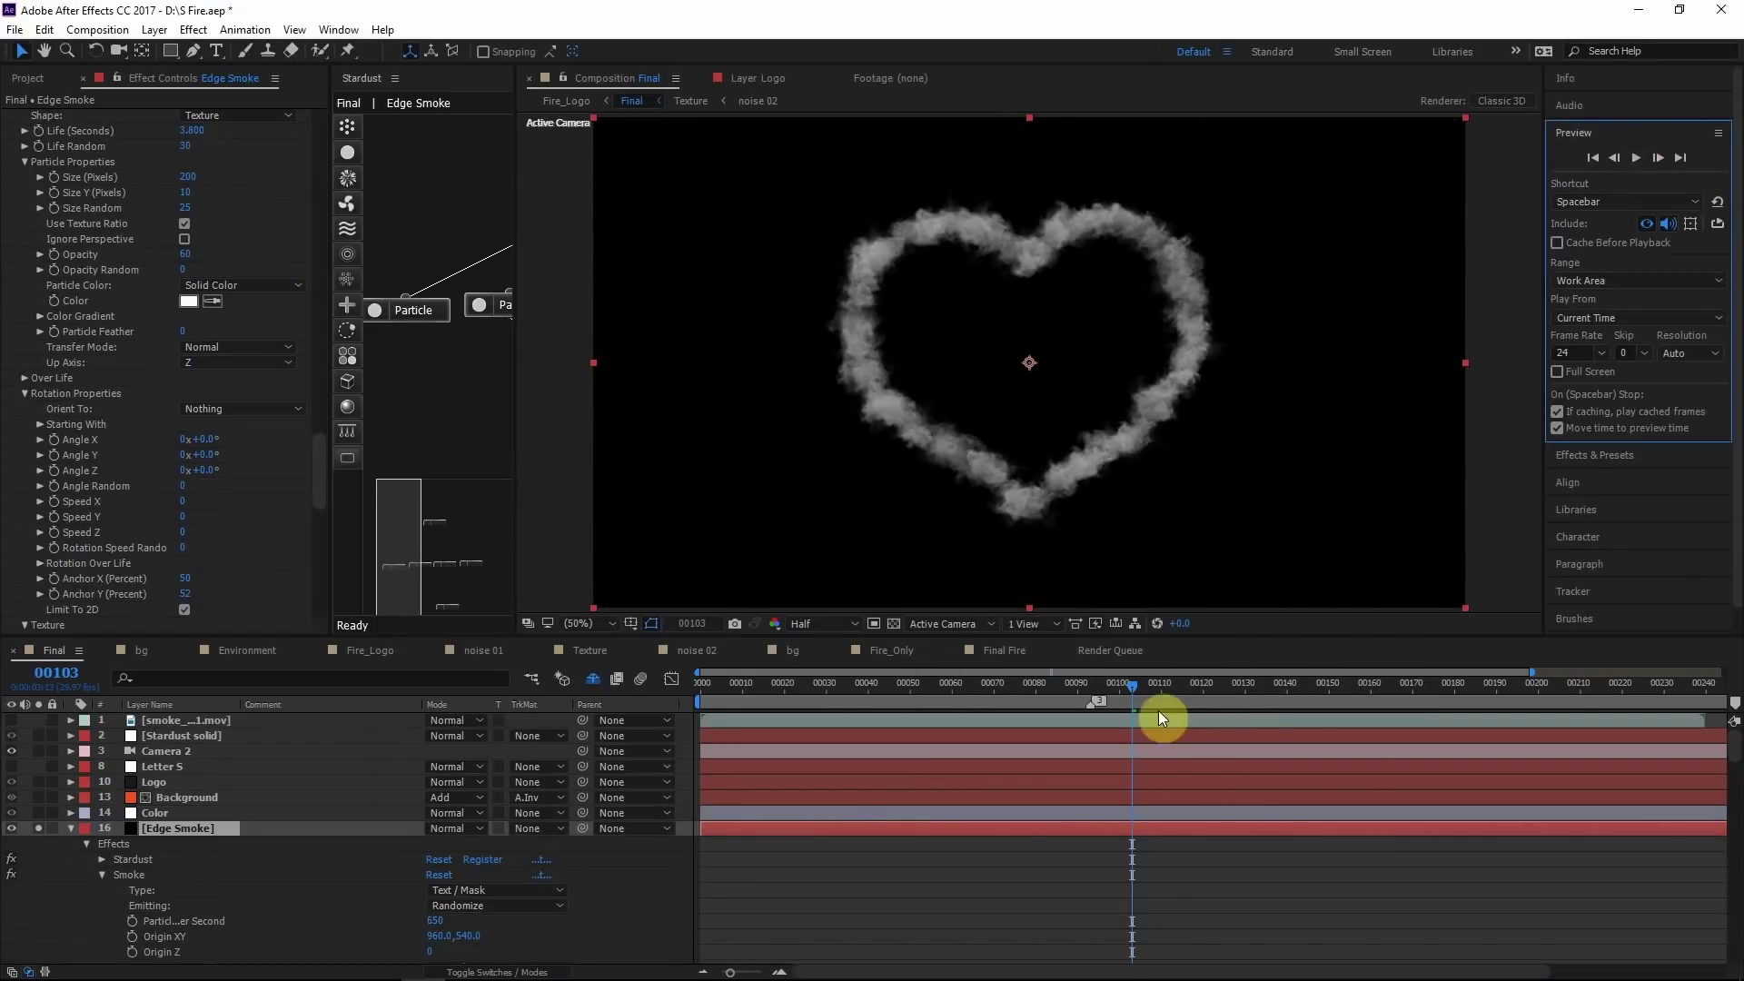
Preview the heart-shaped smoke outline from frame 90 and review the preset's particle and emitter settings
{"action": "left_click_drag", "start_coordinate": [1119, 688], "coordinate": [1078, 692]}
{"action": "left_click", "coordinate": [1636, 159]}
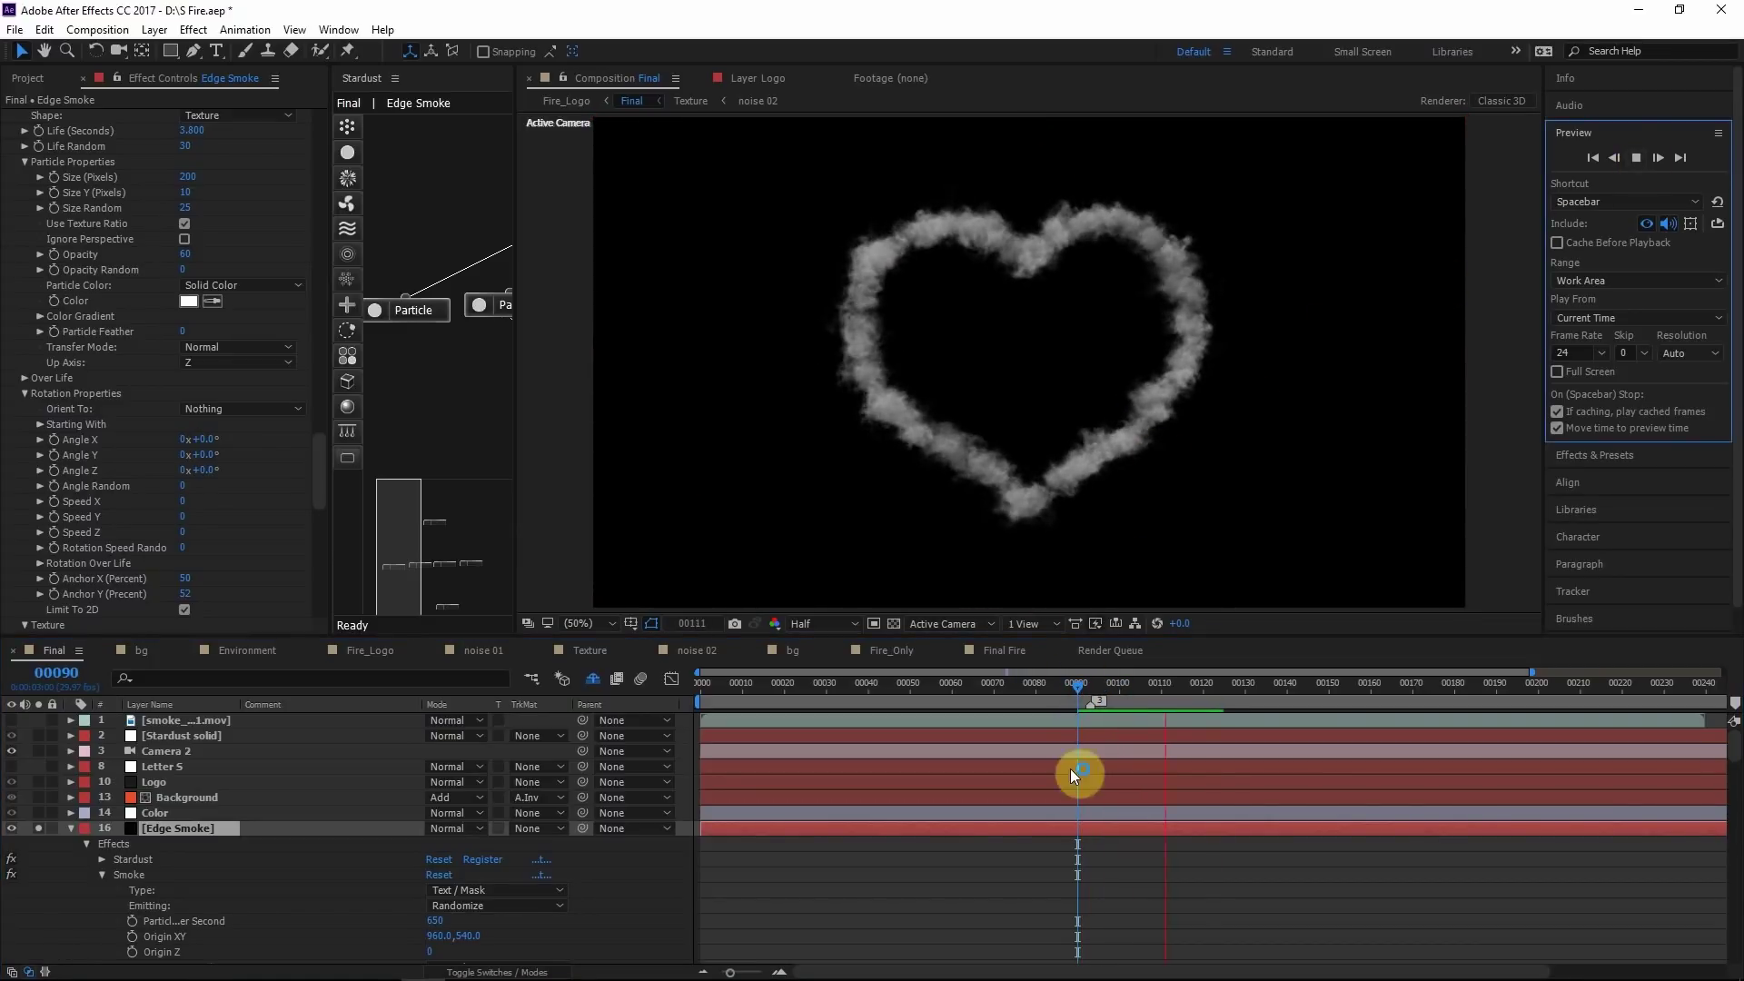
{"action": "left_click_drag", "start_coordinate": [1087, 684], "coordinate": [1140, 680]}
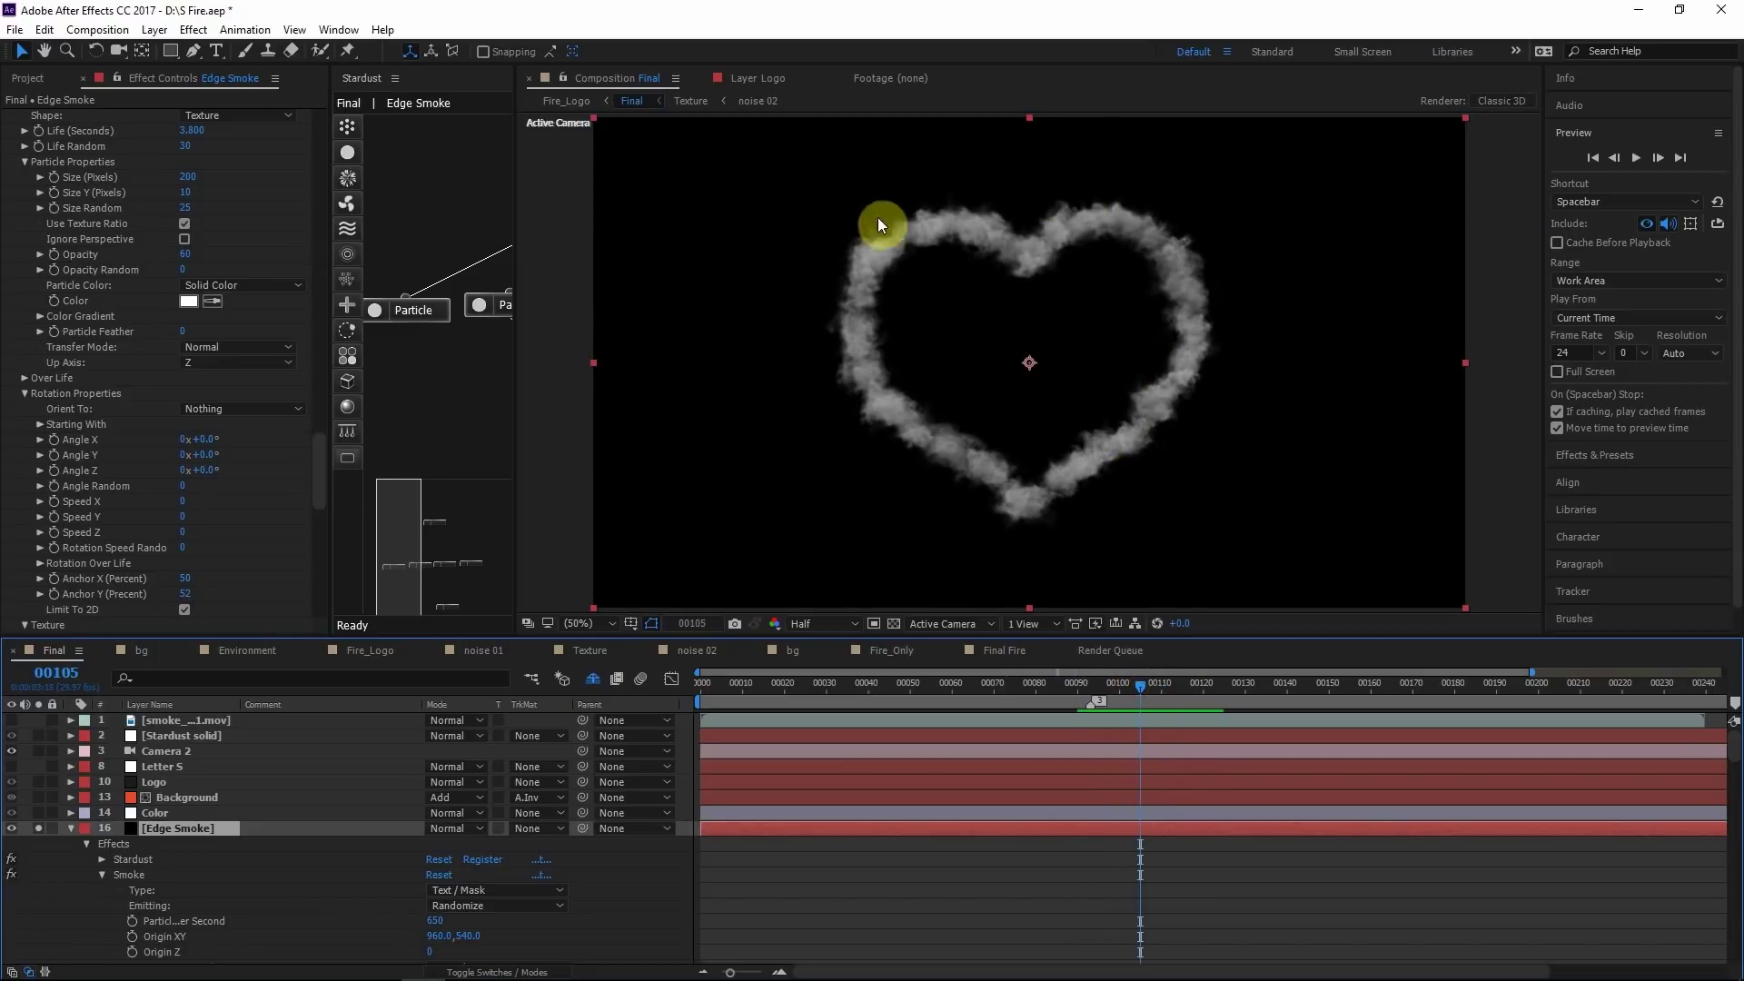
{"action": "scroll", "coordinate": [107, 238], "scroll_direction": "down", "scroll_amount": 5}
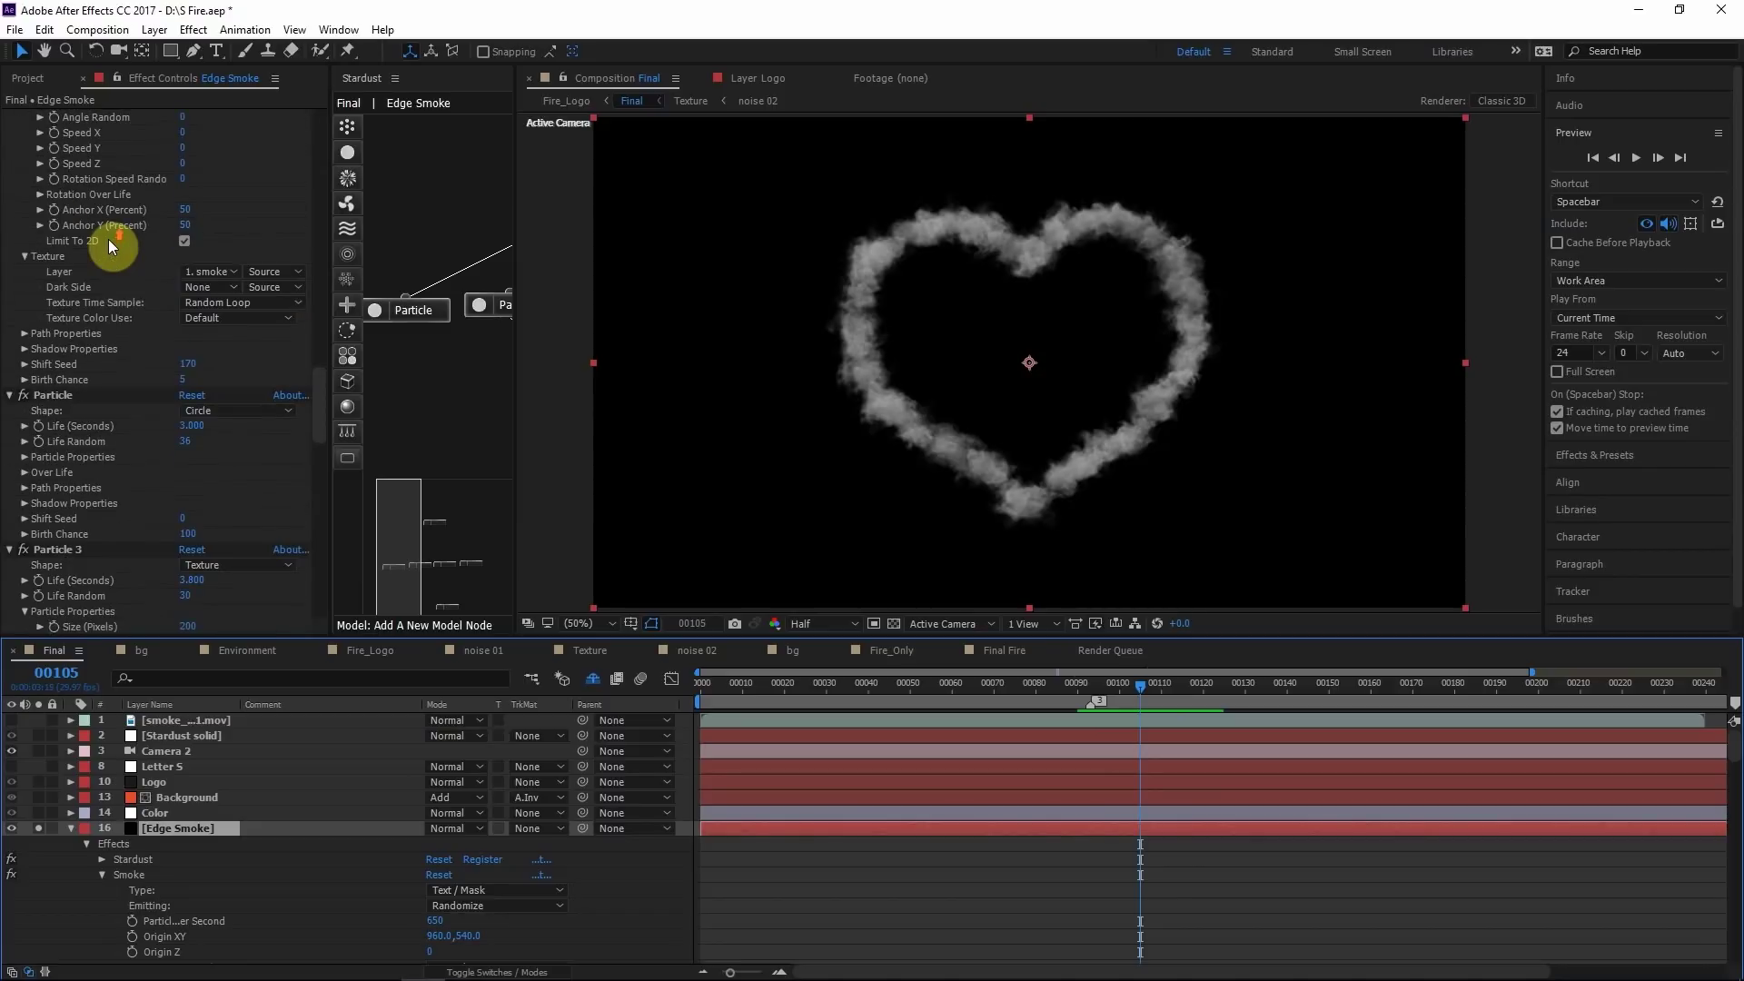
{"action": "scroll", "coordinate": [107, 238], "scroll_direction": "up", "scroll_amount": 10}
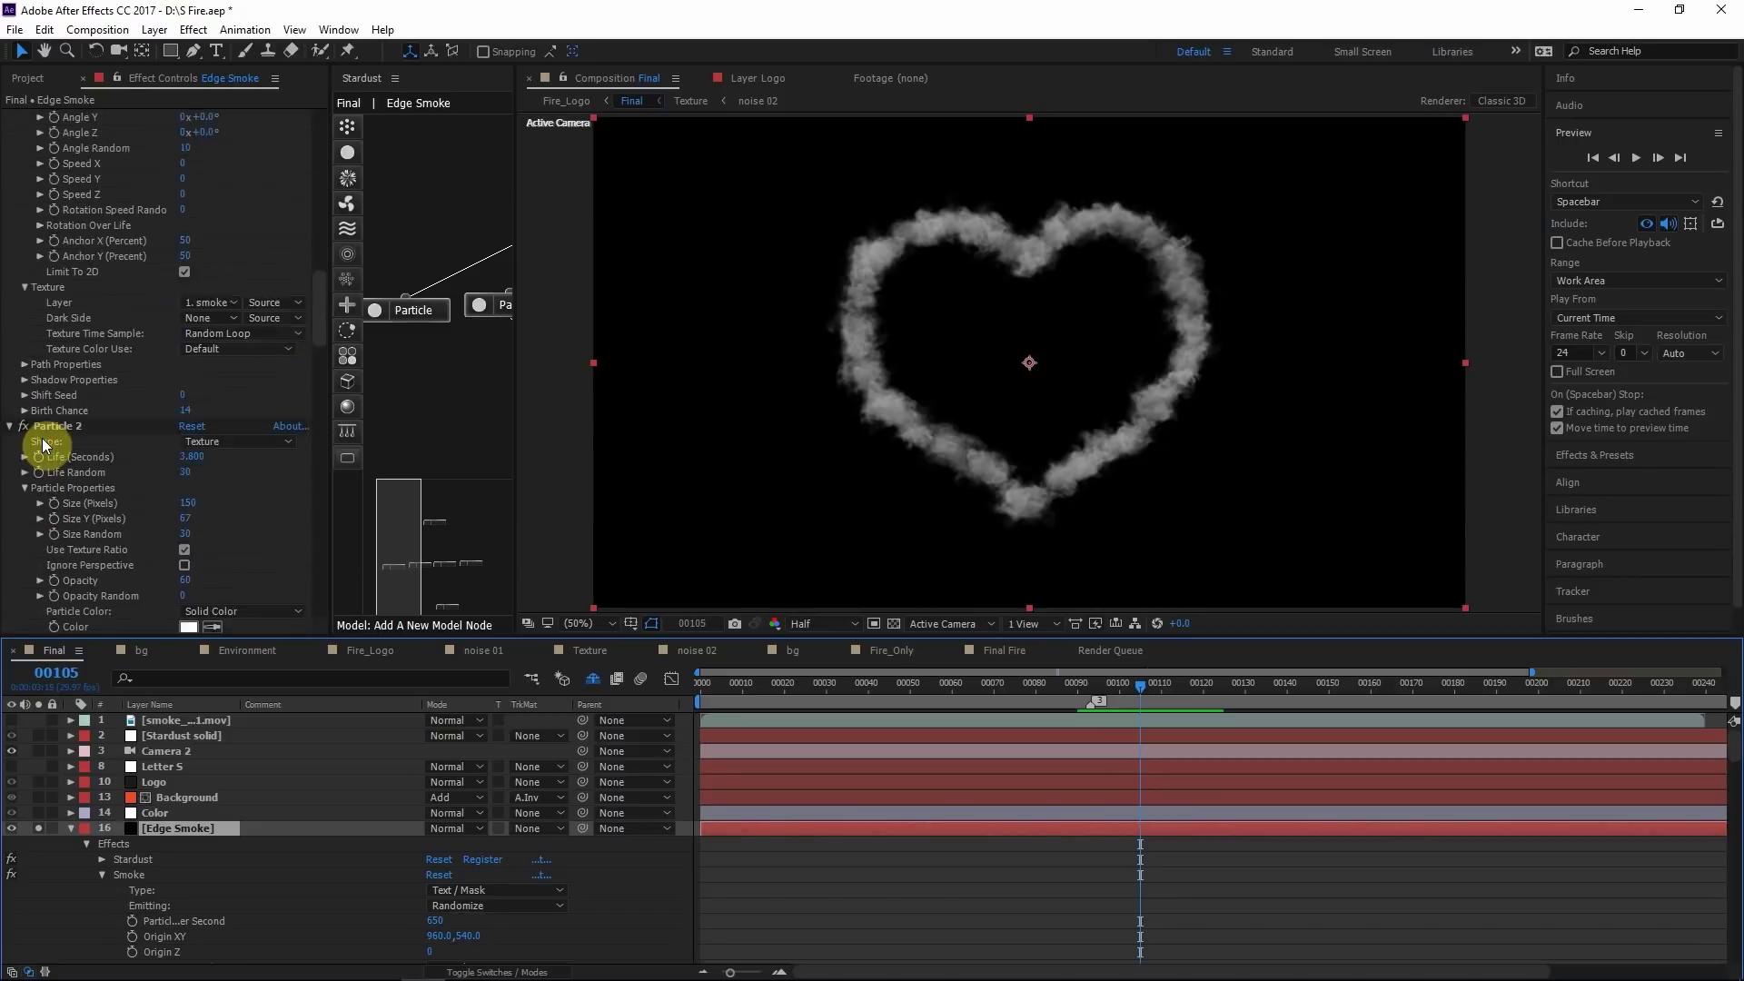
{"action": "scroll", "coordinate": [18, 400], "scroll_direction": "up", "scroll_amount": 10}
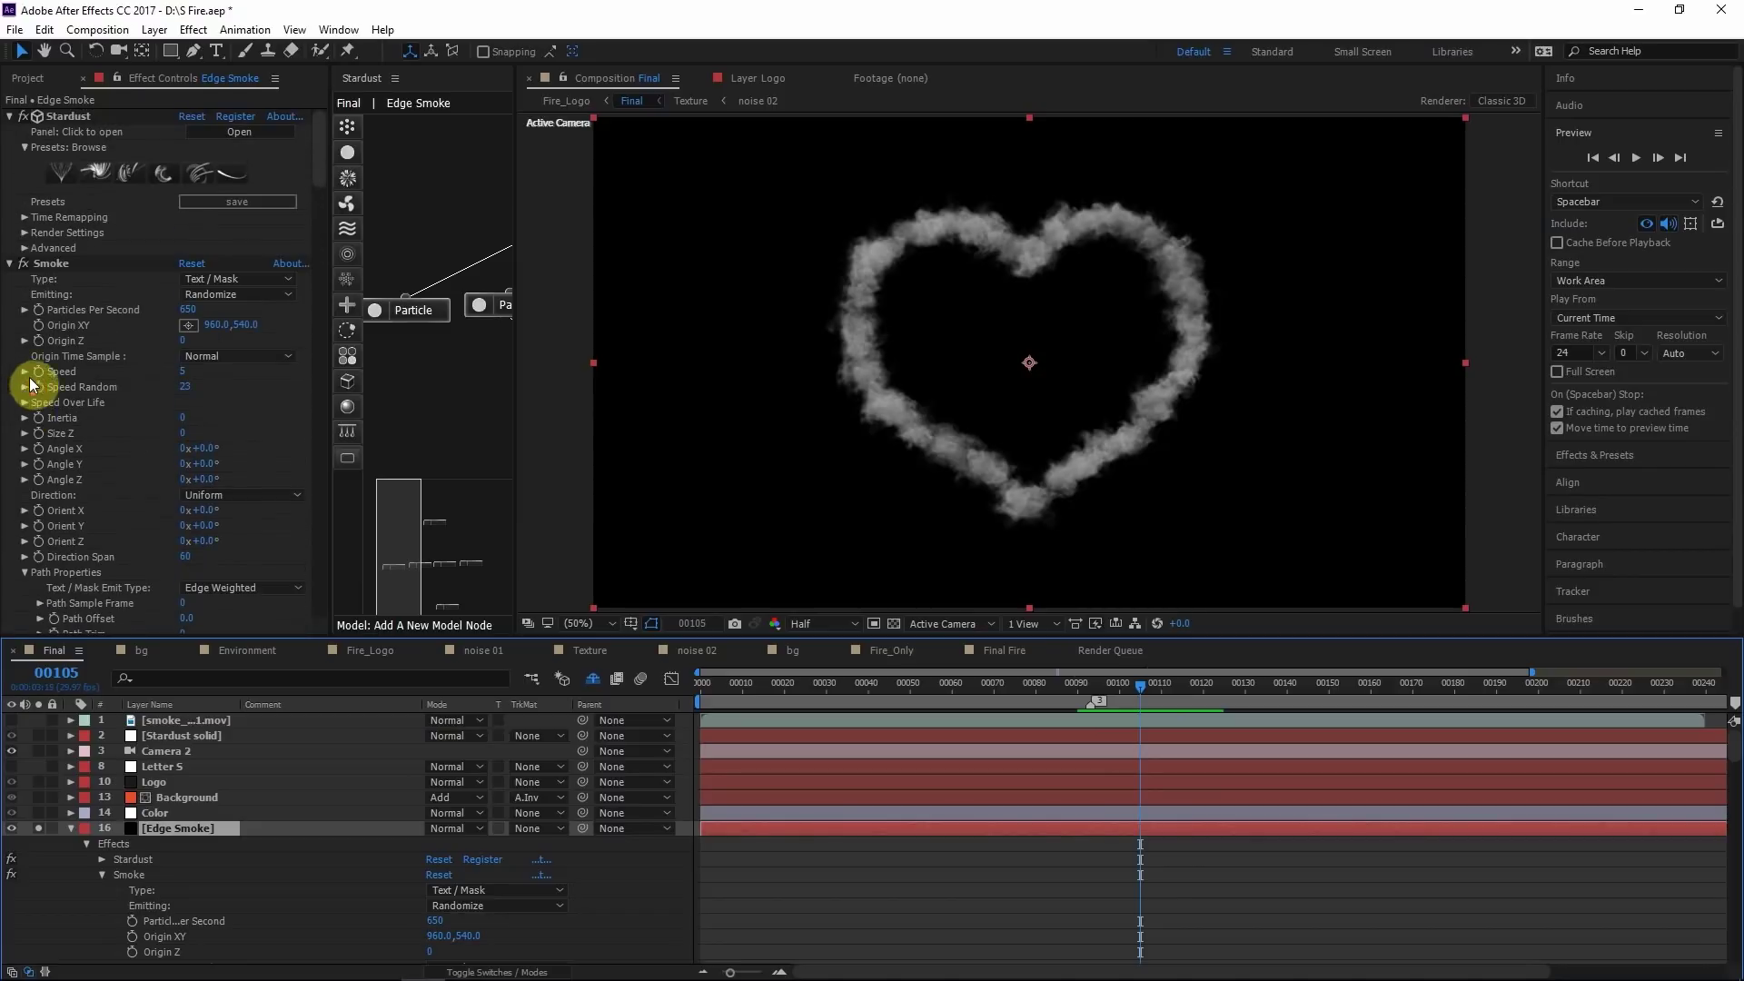
Set the Letter S layer as the source layer of the Smoke emitter on Edge Smoke
{"action": "left_click", "coordinate": [68, 261]}
{"action": "scroll", "coordinate": [112, 292], "scroll_direction": "down", "scroll_amount": 2}
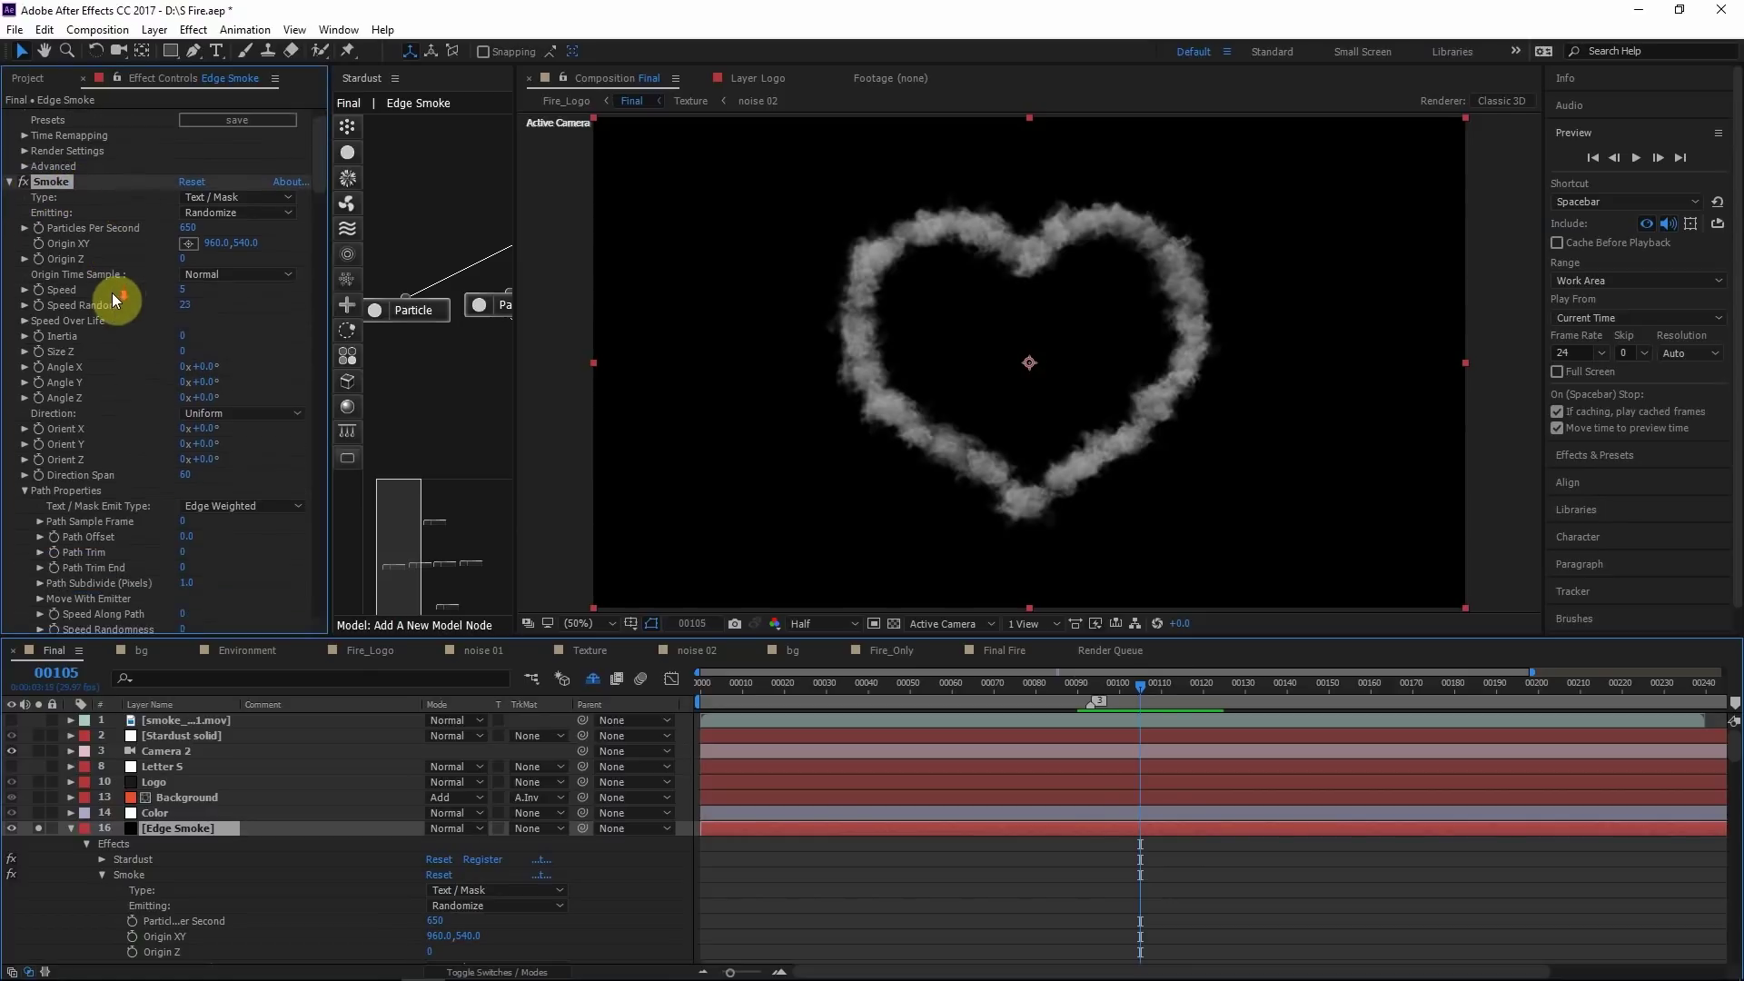
{"action": "scroll", "coordinate": [107, 302], "scroll_direction": "down", "scroll_amount": 4}
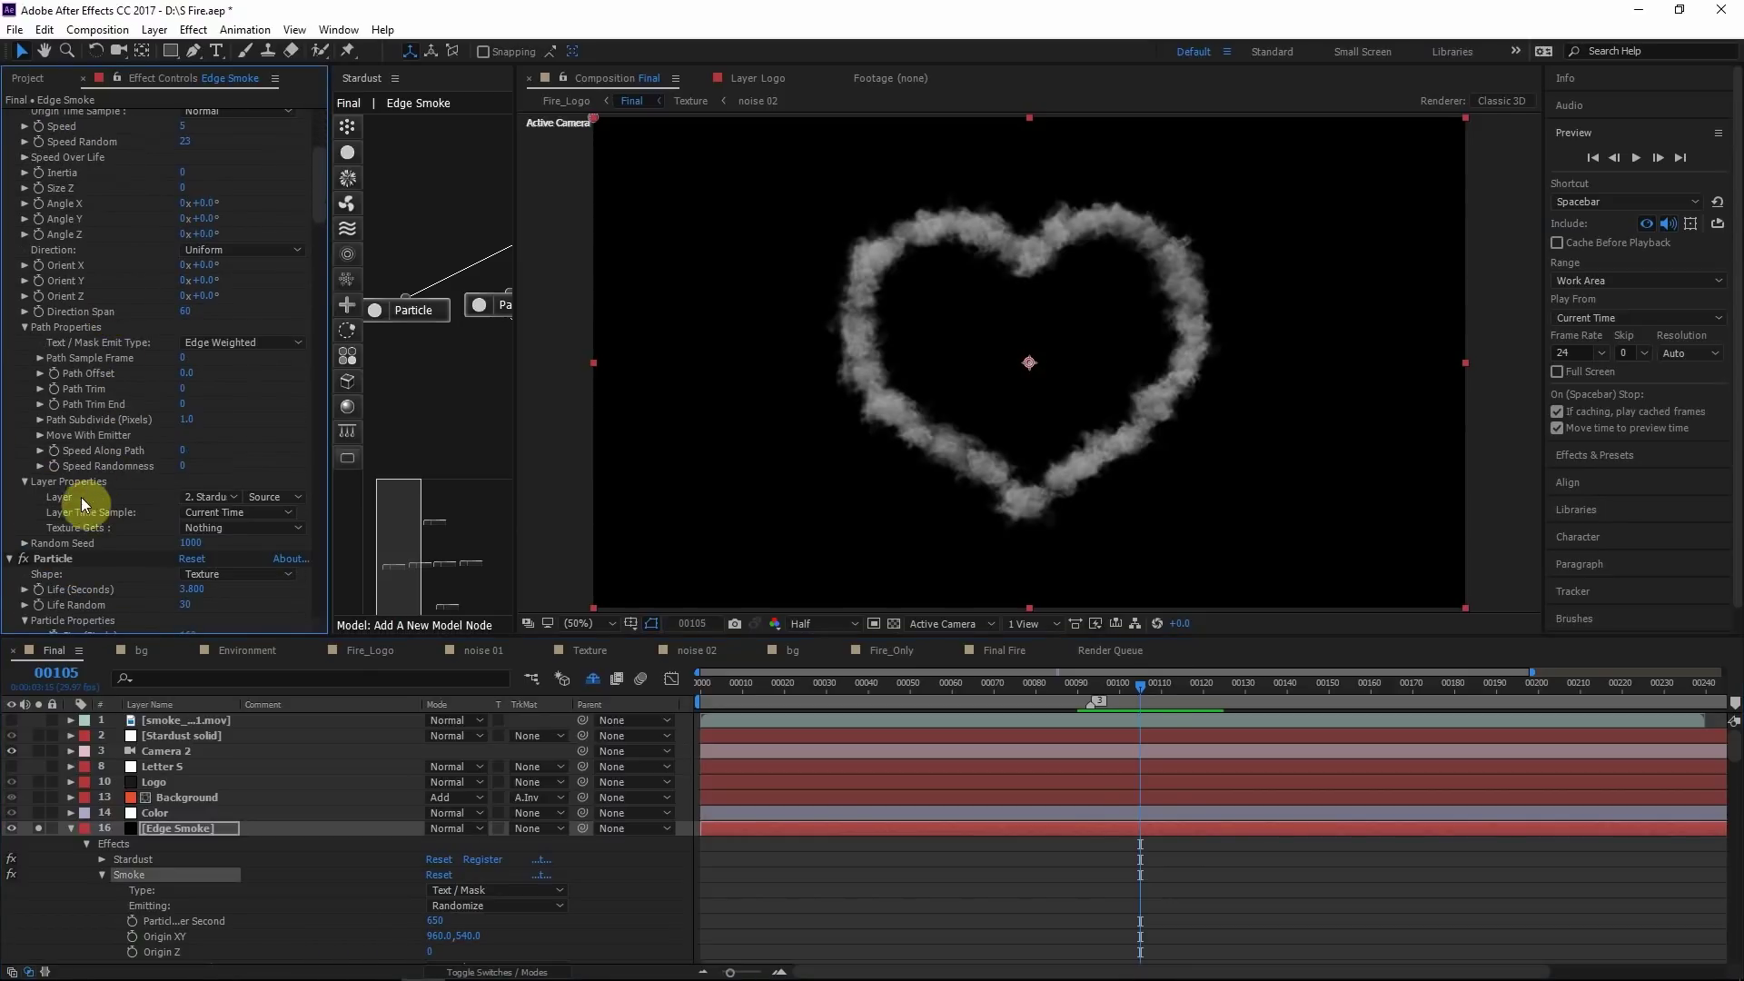
{"action": "left_click", "coordinate": [209, 497]}
{"action": "left_click", "coordinate": [249, 656]}
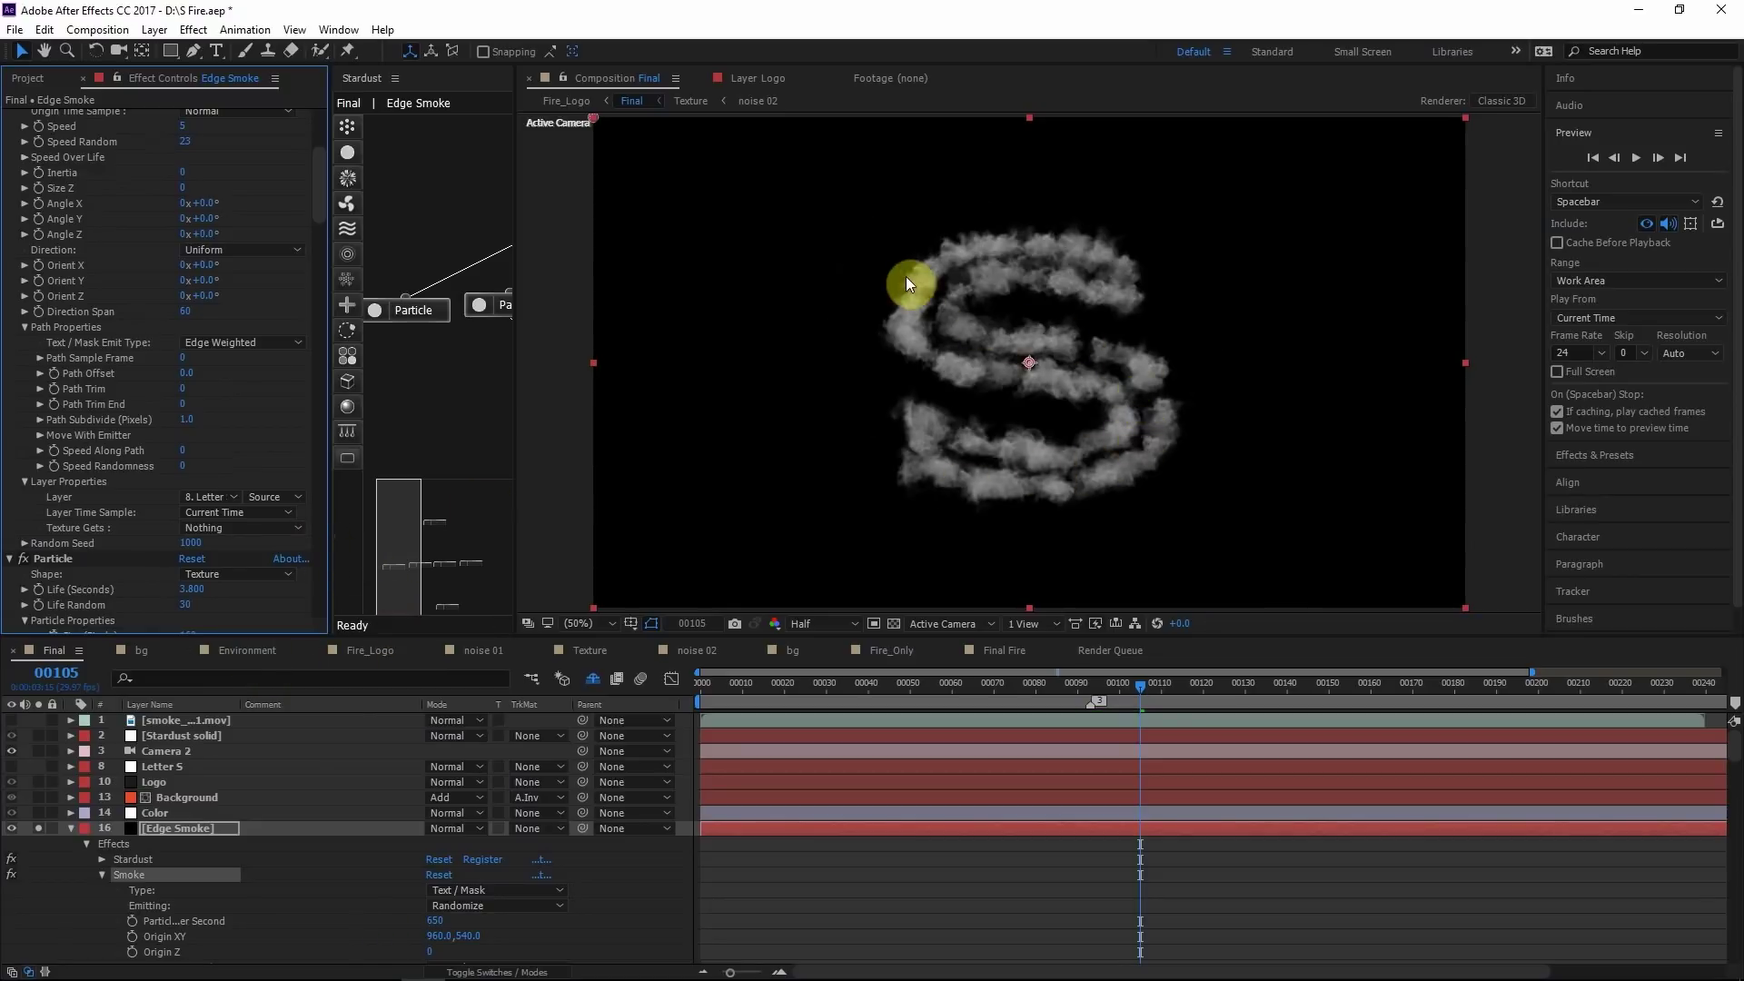
Check the Letter S mask path, then set the Smoke emitter's Text / Mask Emit Type on Edge Smoke to Volume
{"action": "left_click", "coordinate": [162, 766]}
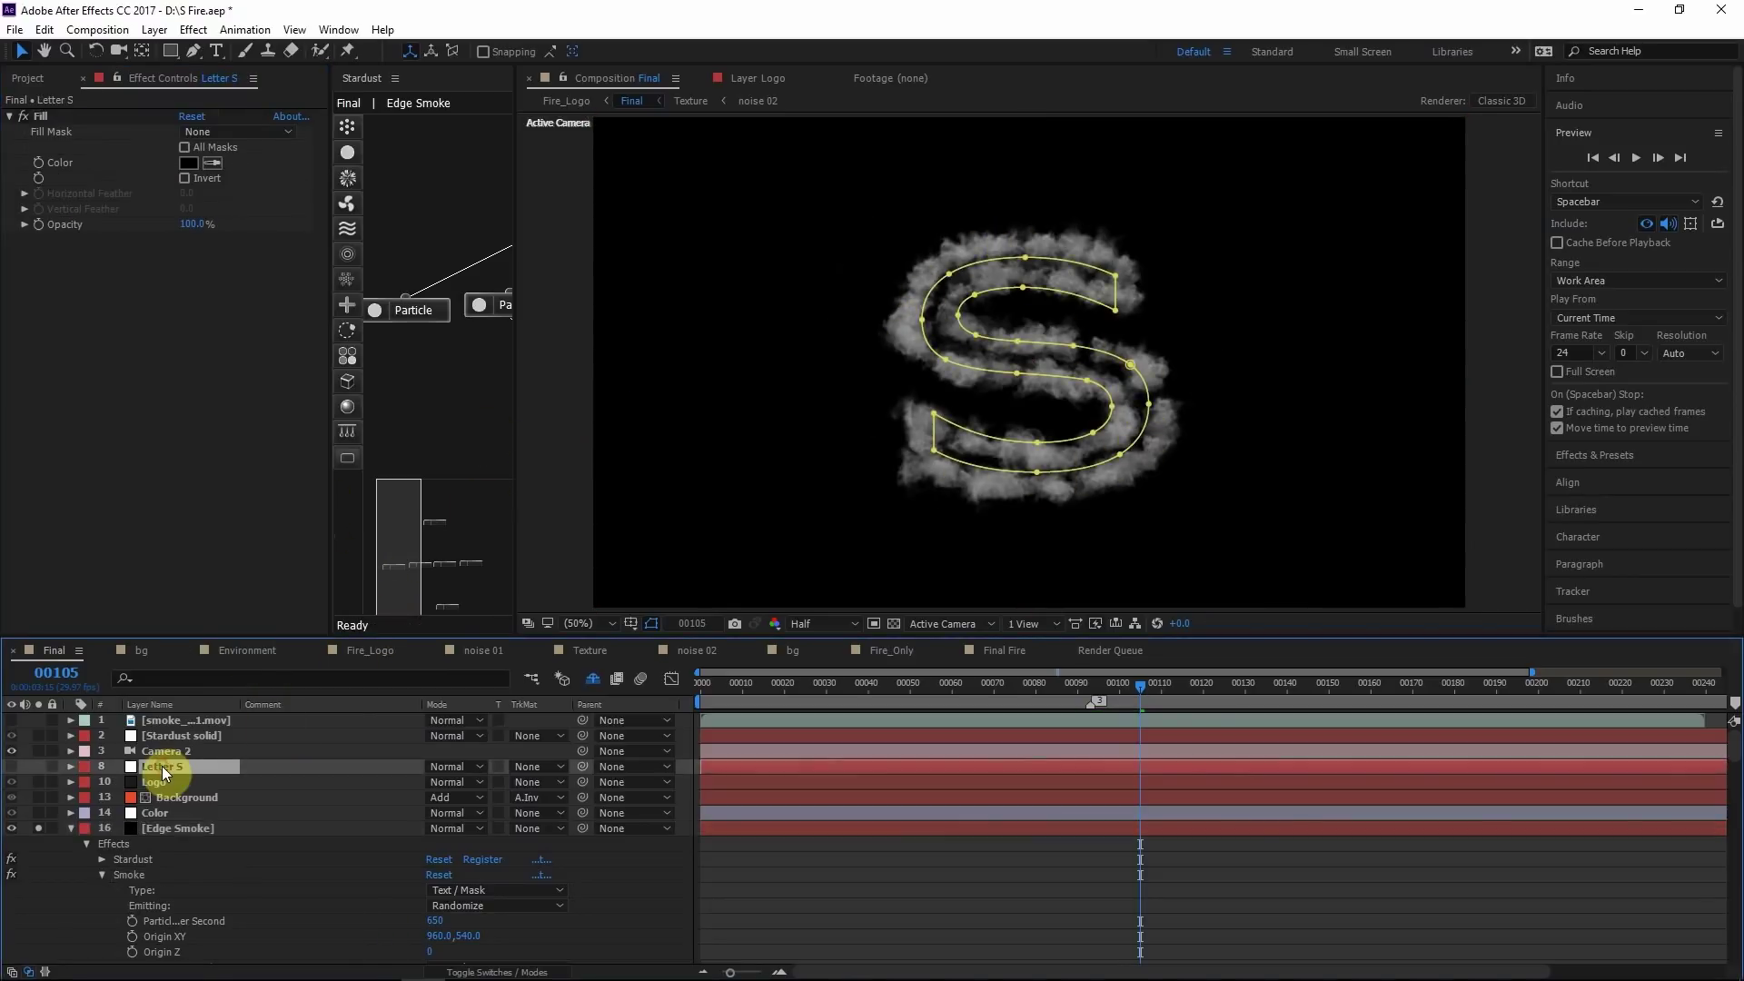
{"action": "left_click", "coordinate": [160, 827]}
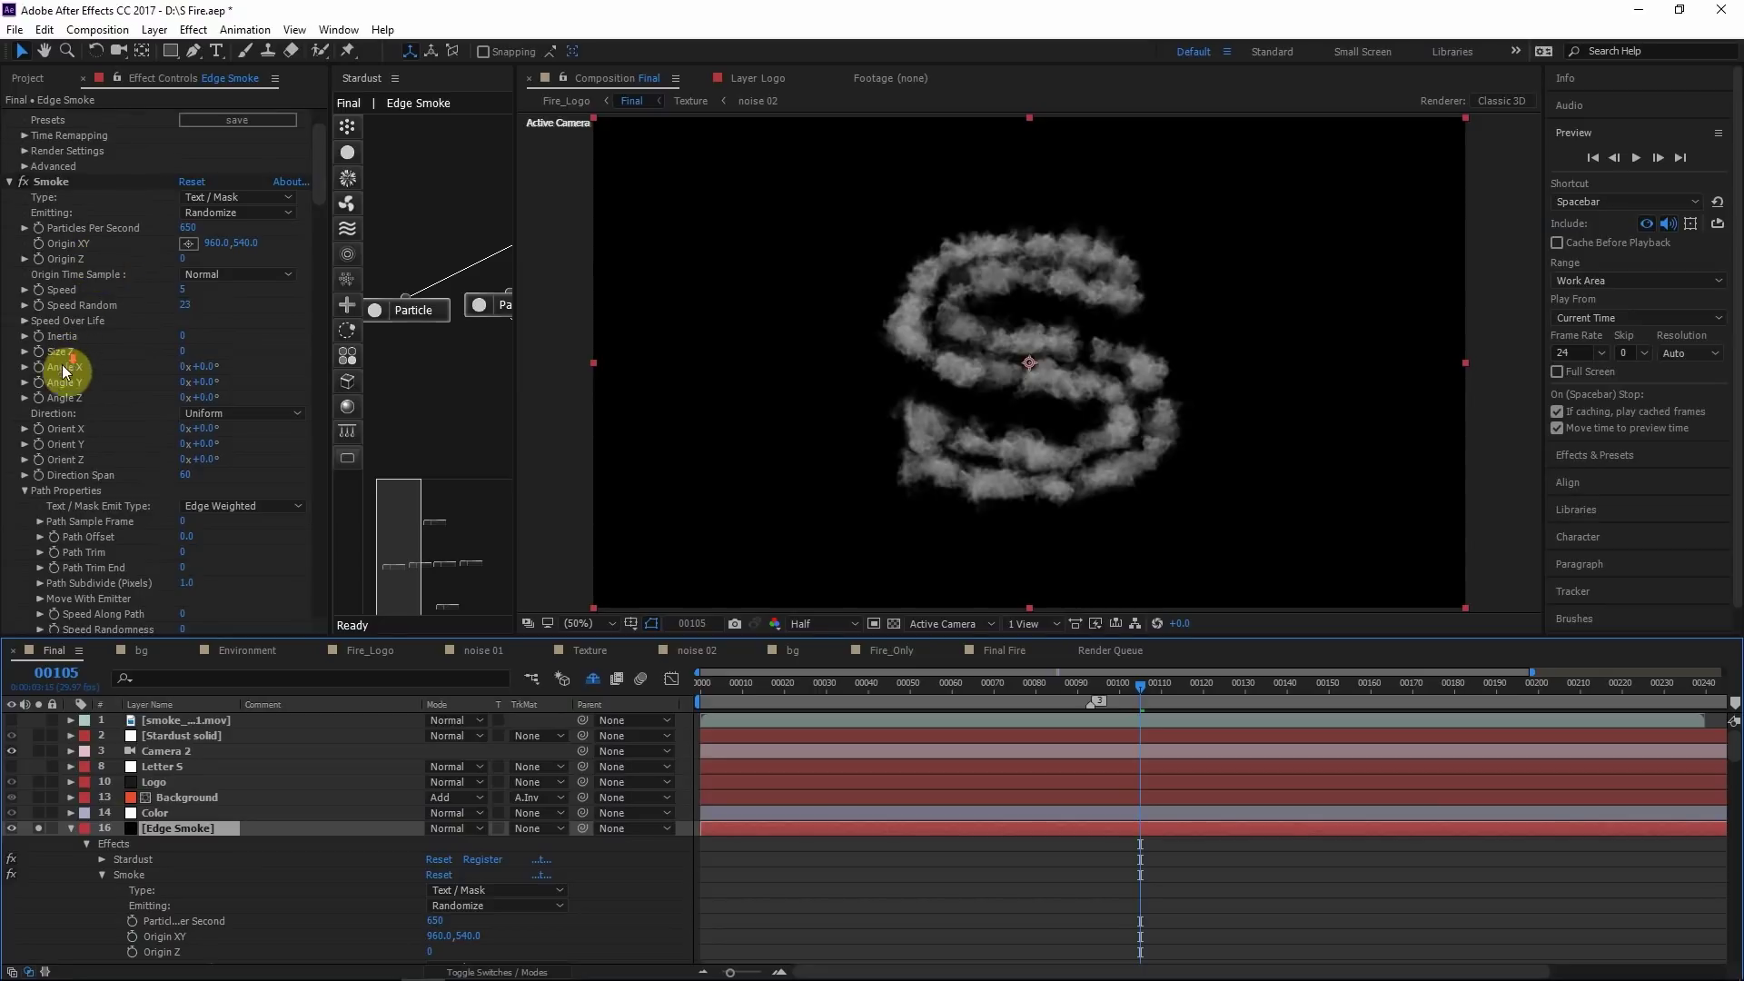
{"action": "scroll", "coordinate": [47, 479], "scroll_direction": "down", "scroll_amount": 1}
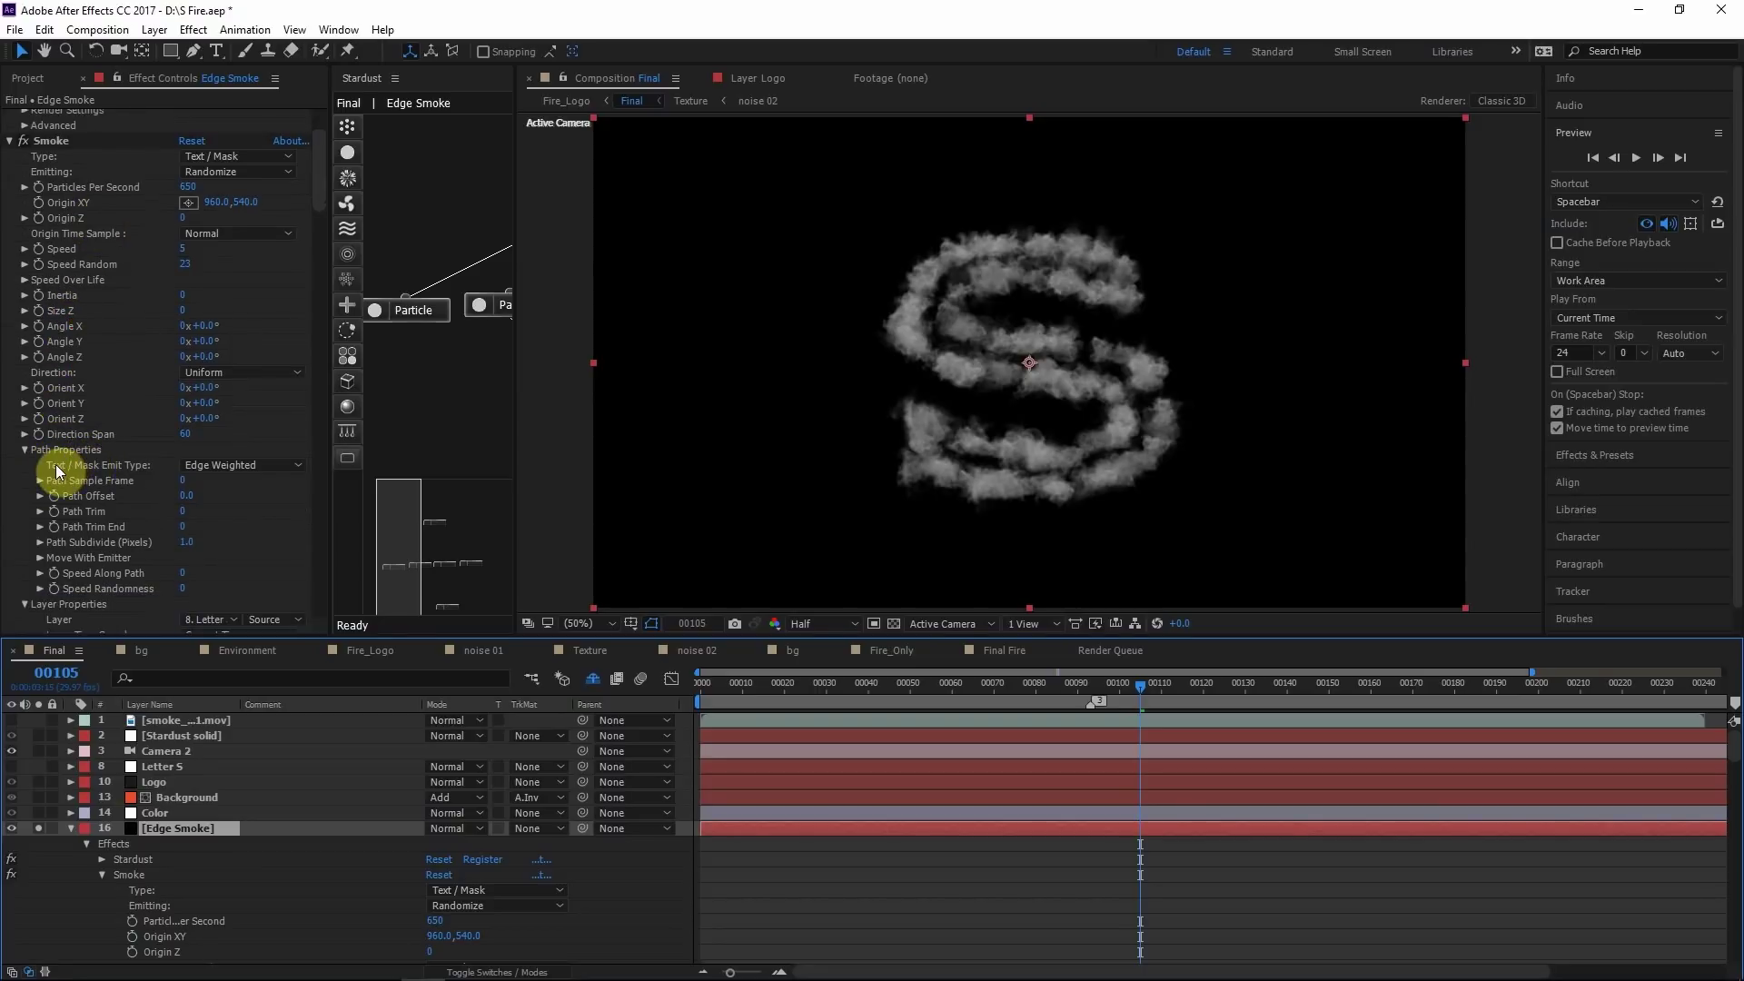
{"action": "left_click", "coordinate": [250, 467]}
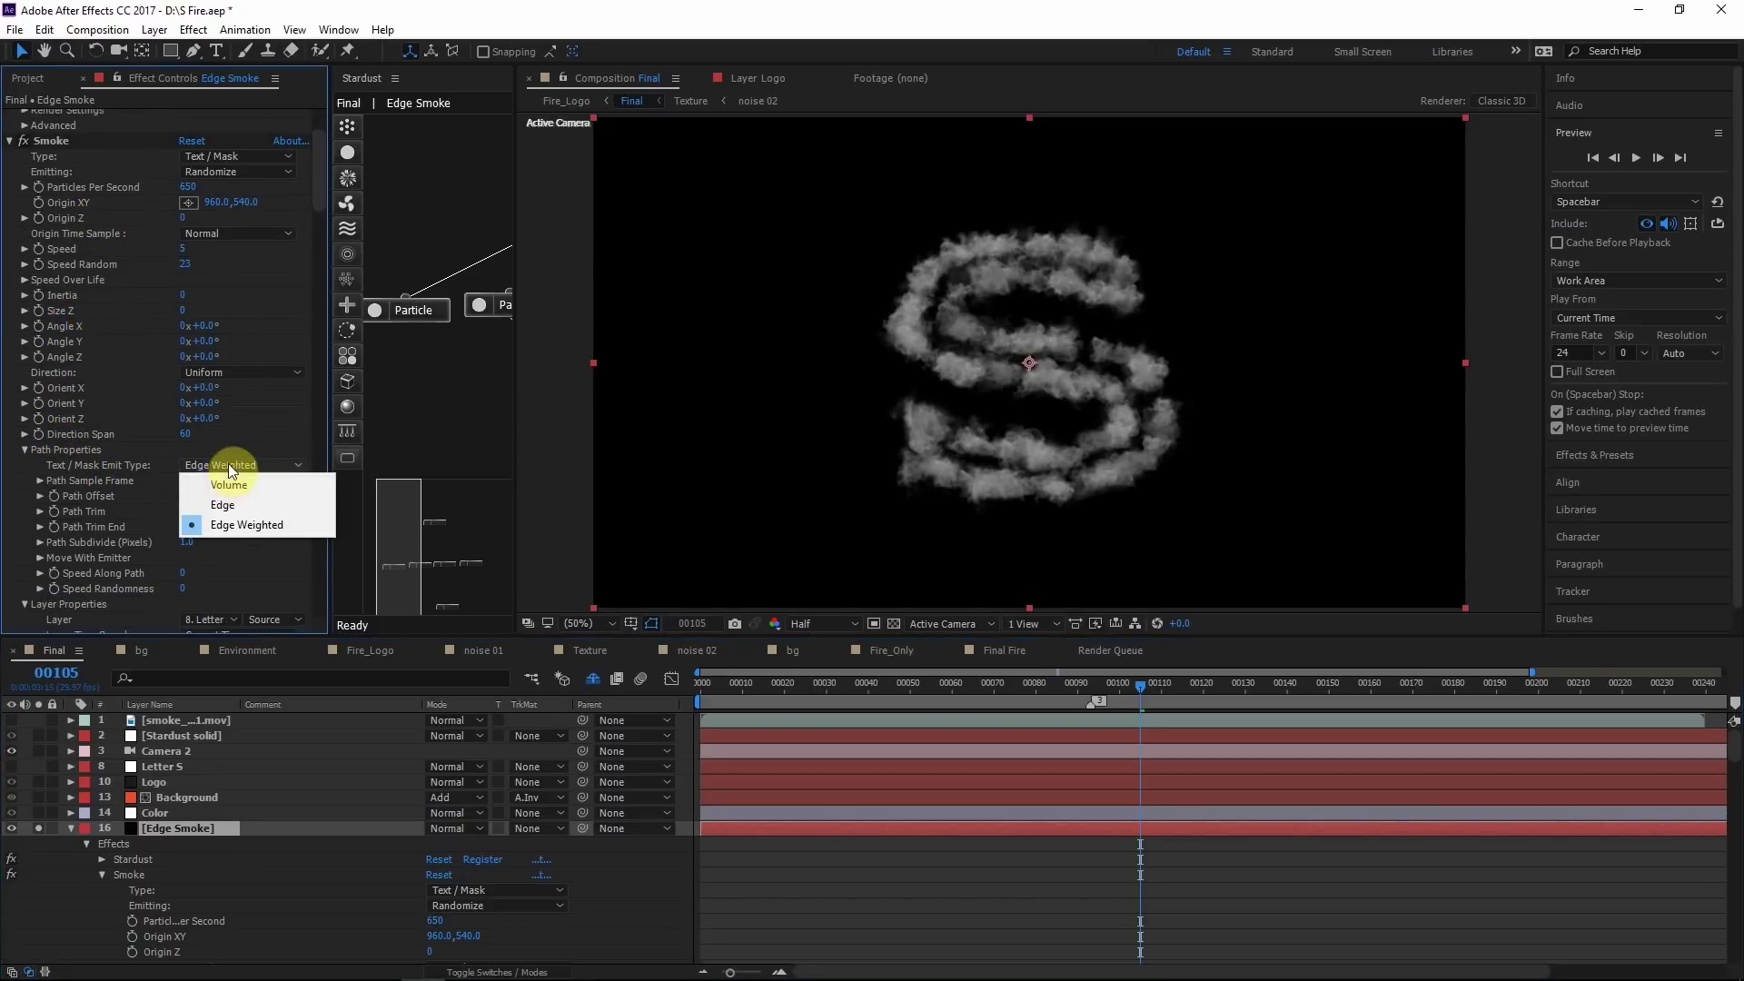
{"action": "left_click", "coordinate": [226, 486]}
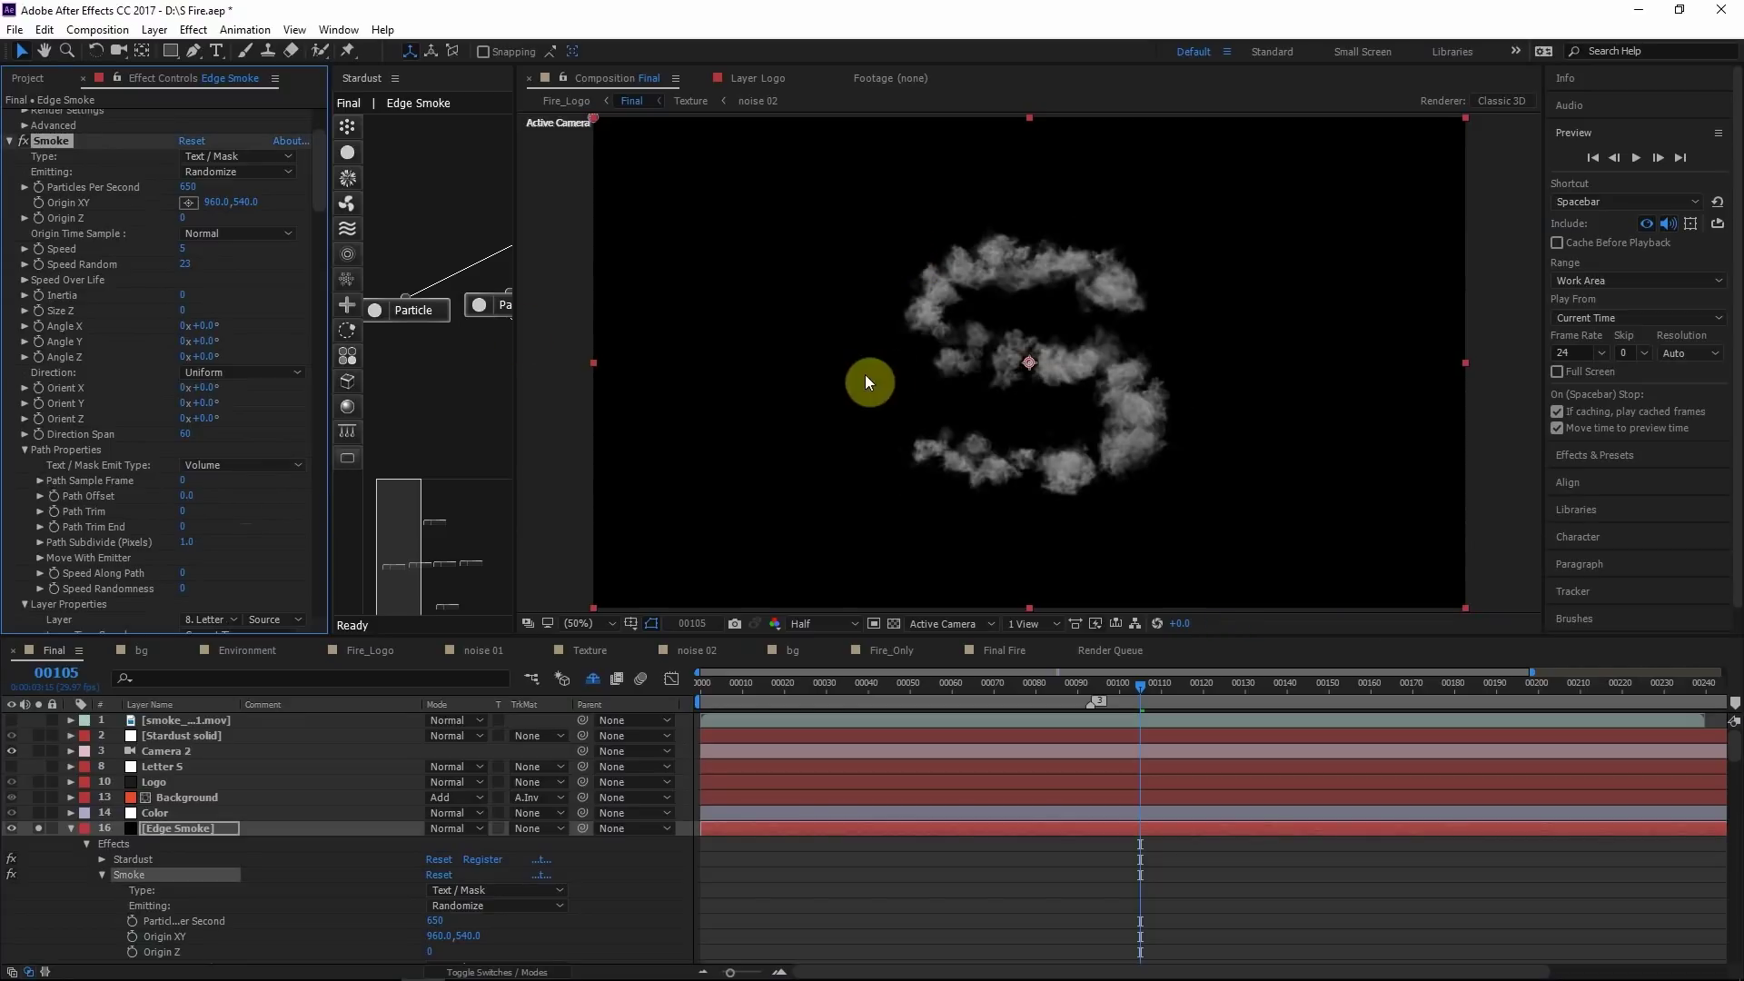
Set the Smoke emitter's Particles Per Second to 1500
{"action": "left_click", "coordinate": [1113, 679]}
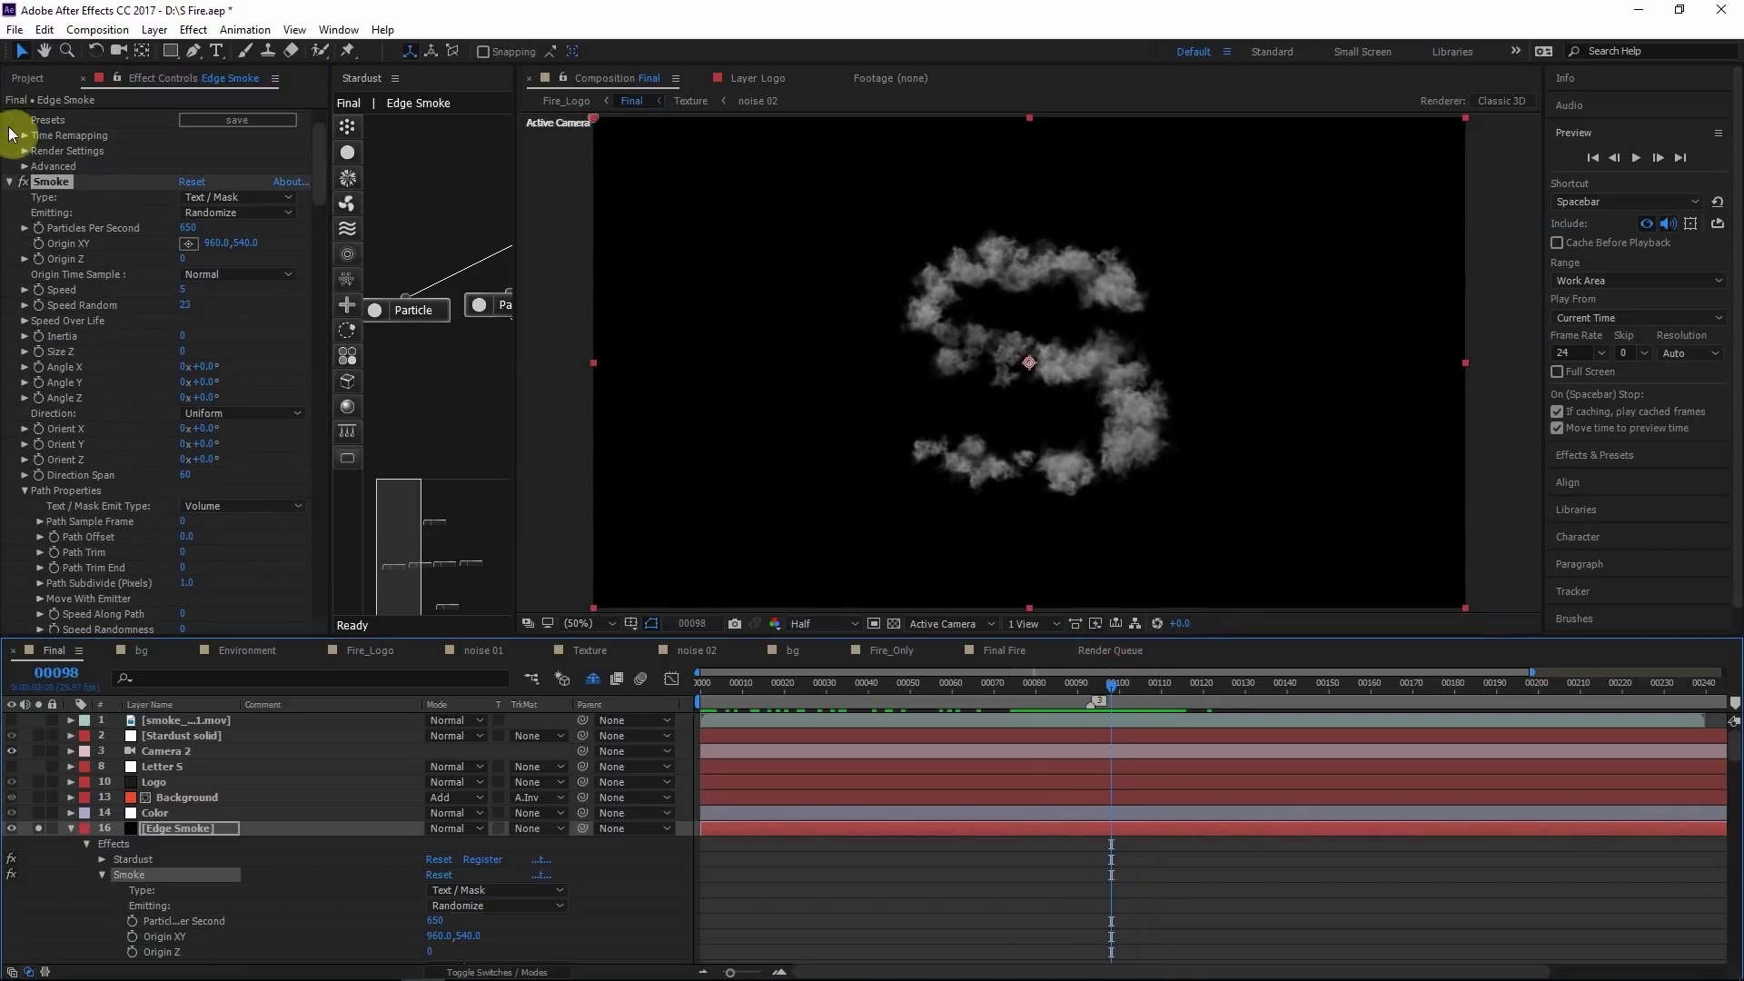
{"action": "left_click", "coordinate": [182, 228]}
{"action": "type", "text": "1500"}
{"action": "key", "text": "Return"}
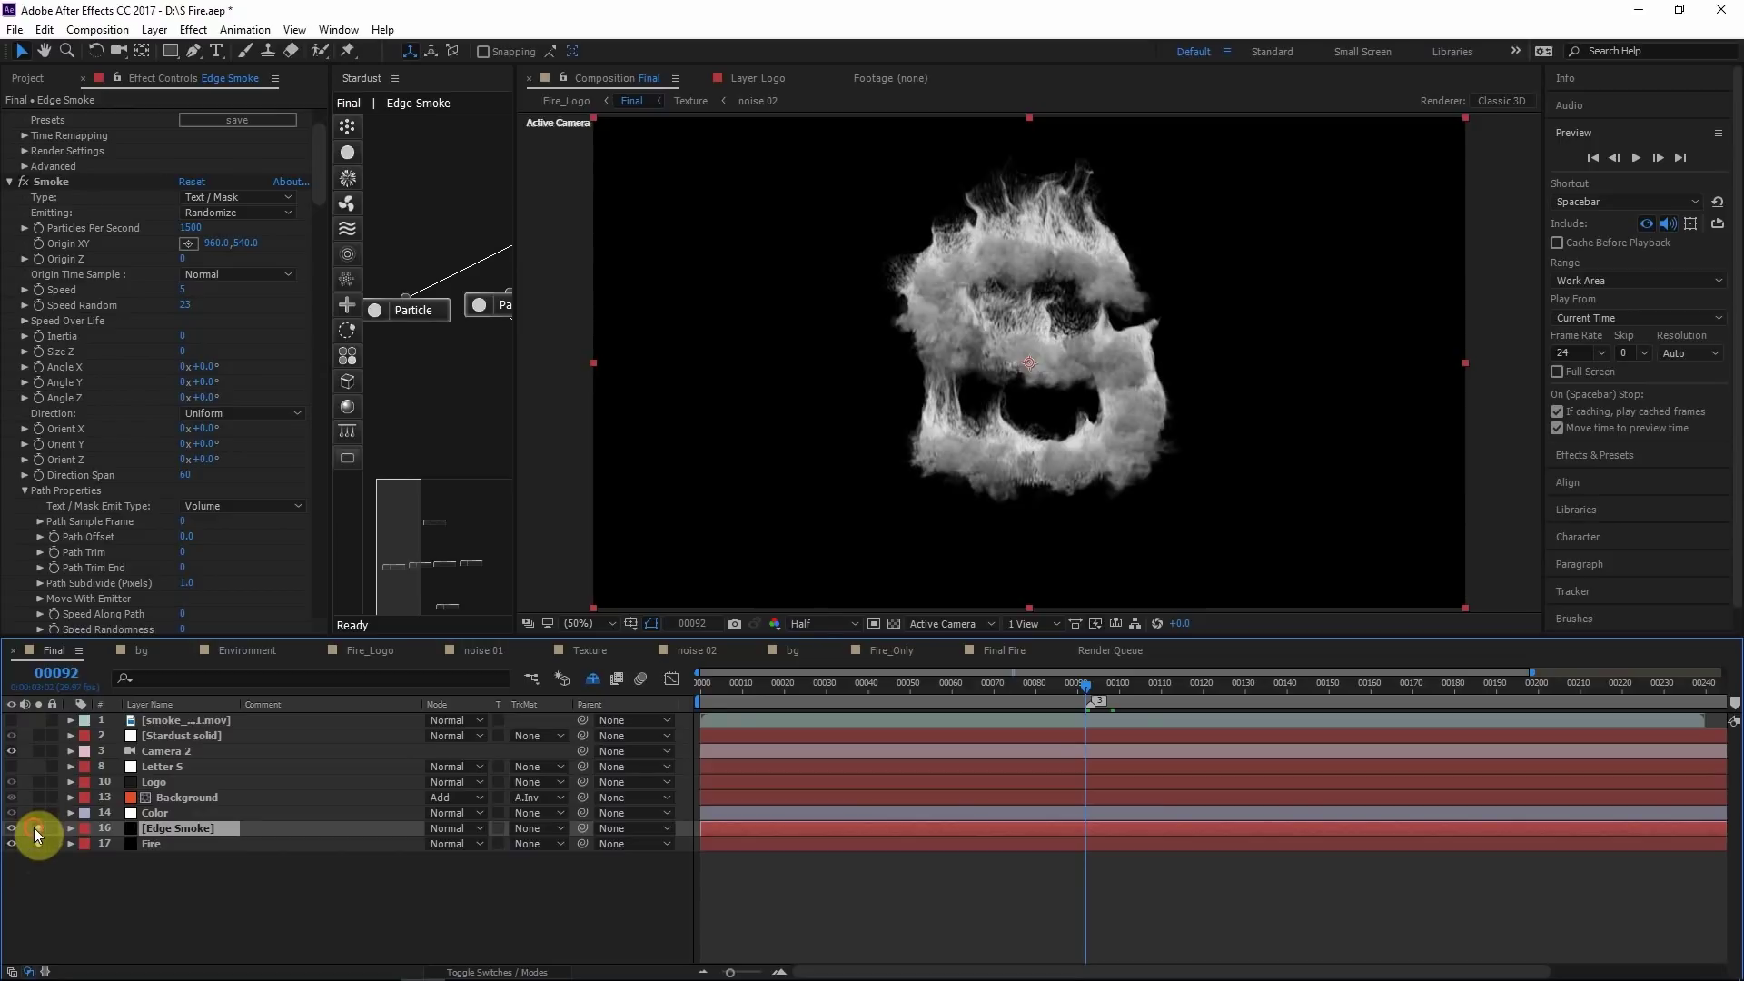
Place the Edge Smoke layer below Fire and solo both with the Color layer to check the composite
{"action": "left_click", "coordinate": [35, 827]}
{"action": "left_click", "coordinate": [35, 842]}
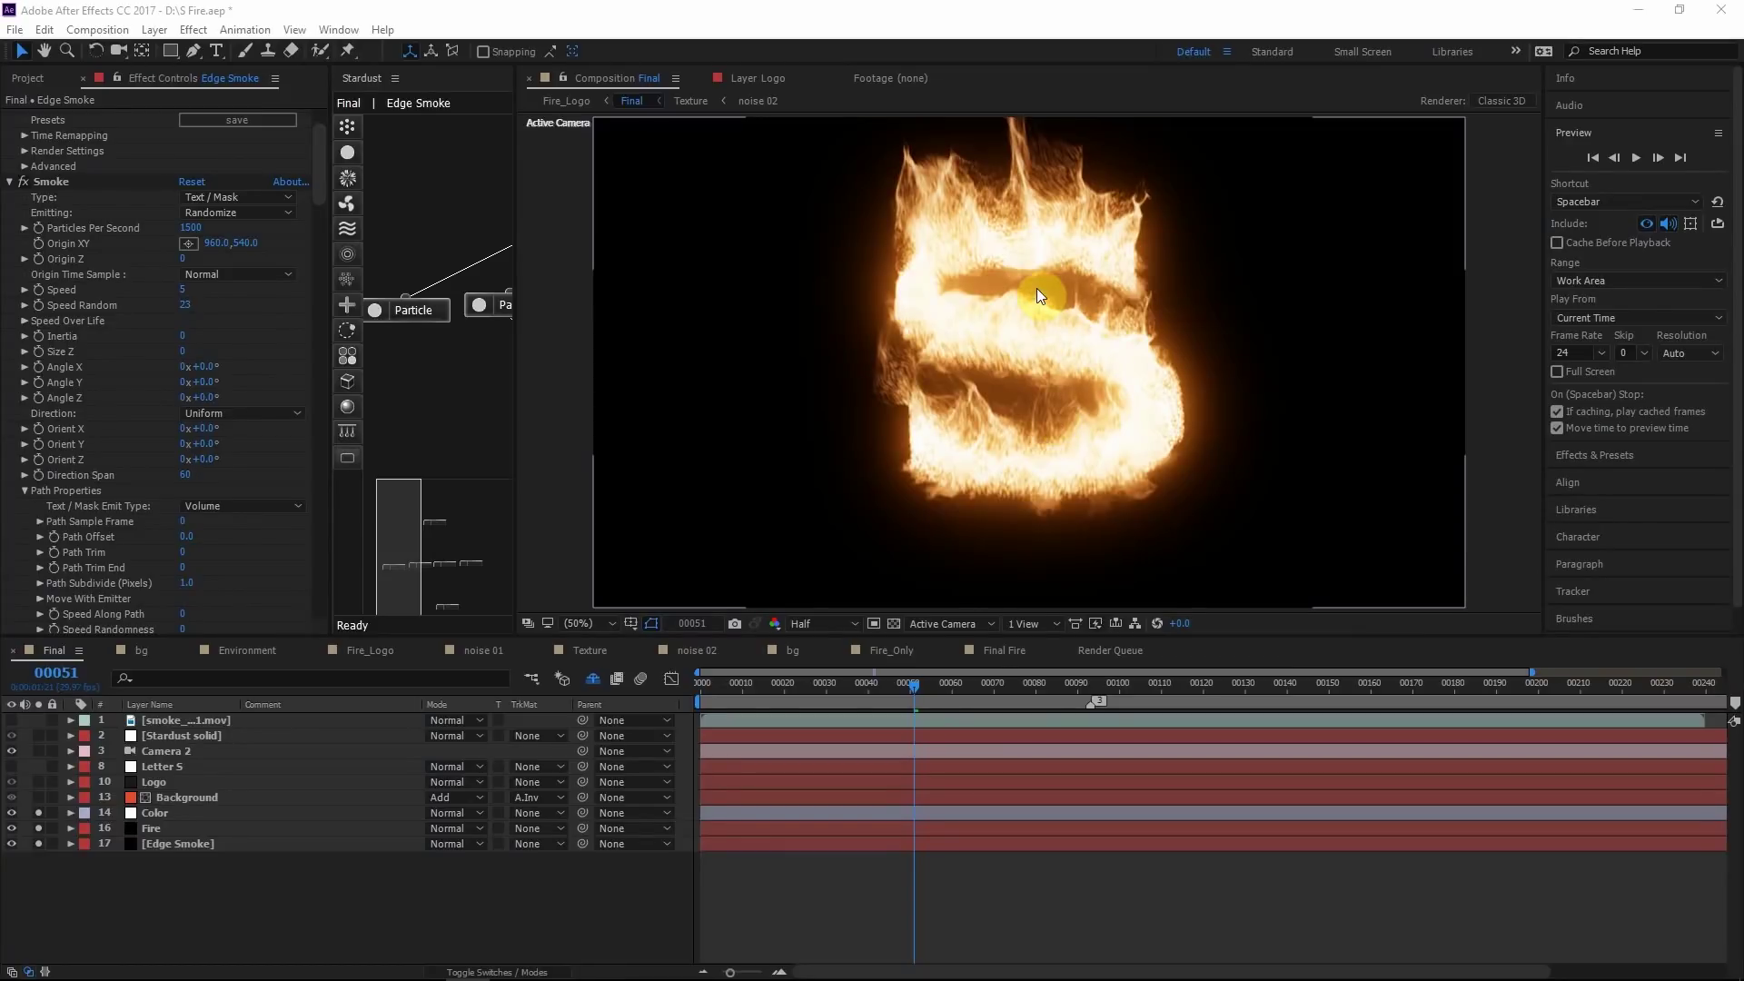
{"action": "left_click", "coordinate": [38, 813]}
{"action": "left_click", "coordinate": [1040, 312]}
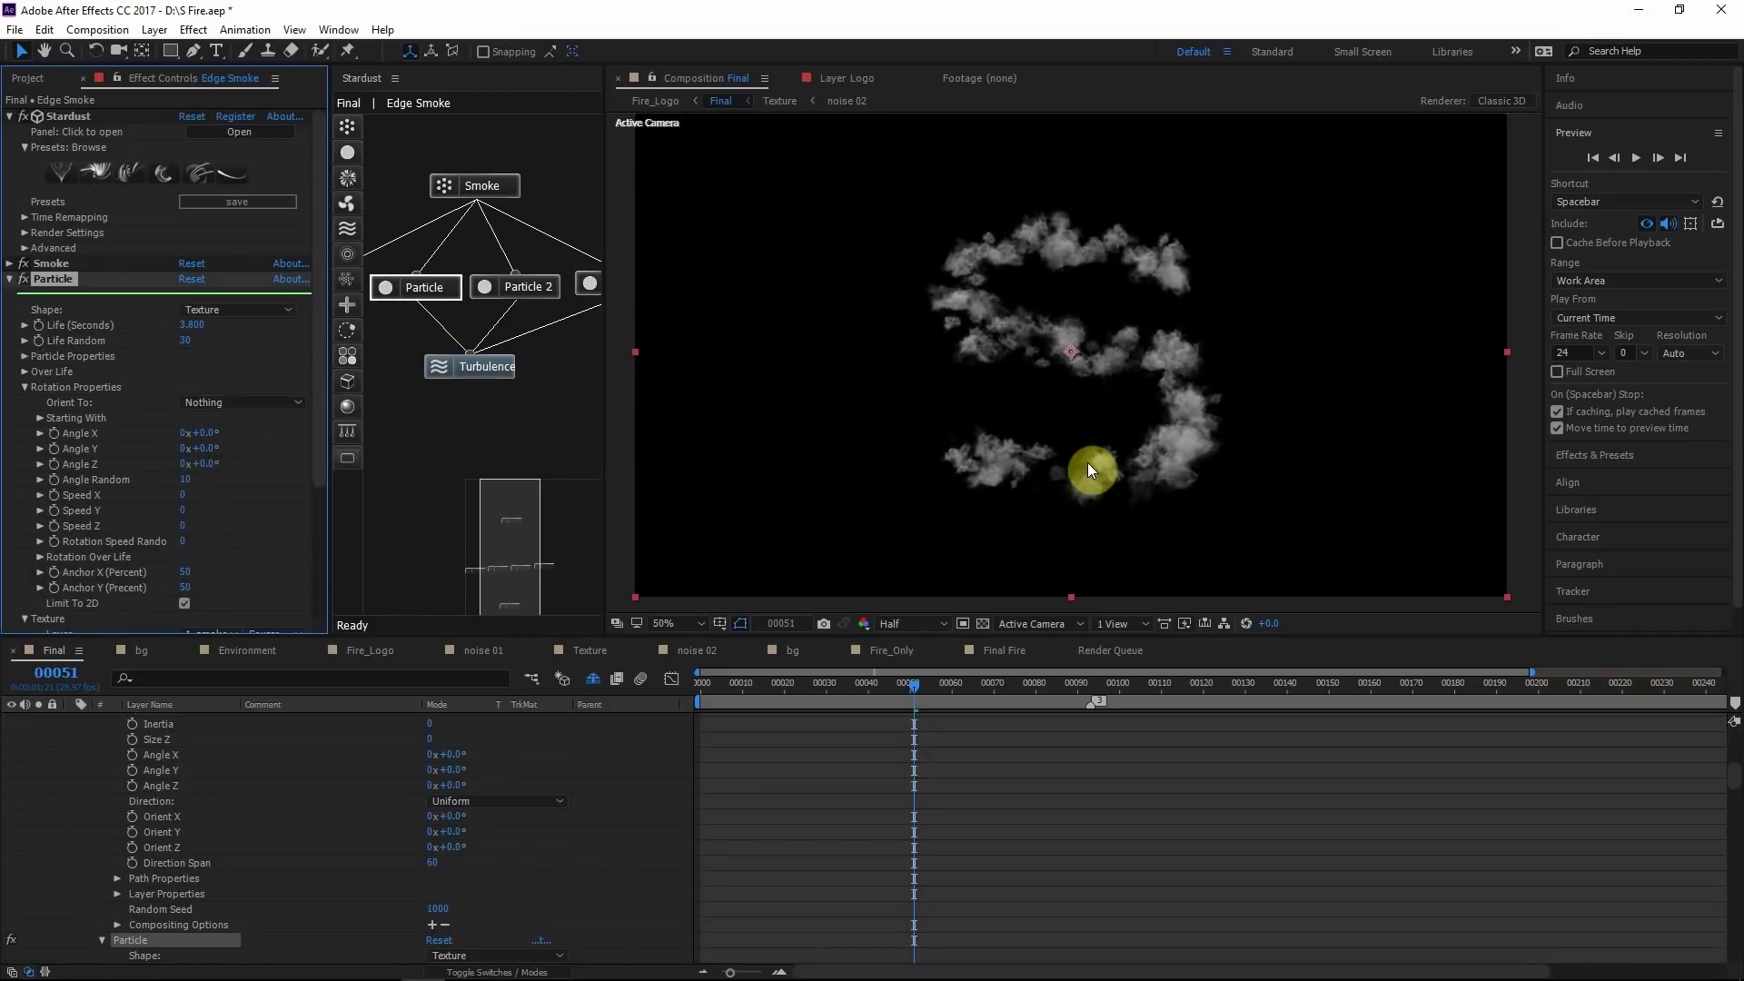
Add a Transform node below the Turbulence node in the Edge Smoke particle setup and show its properties
{"action": "left_click", "coordinate": [10, 279]}
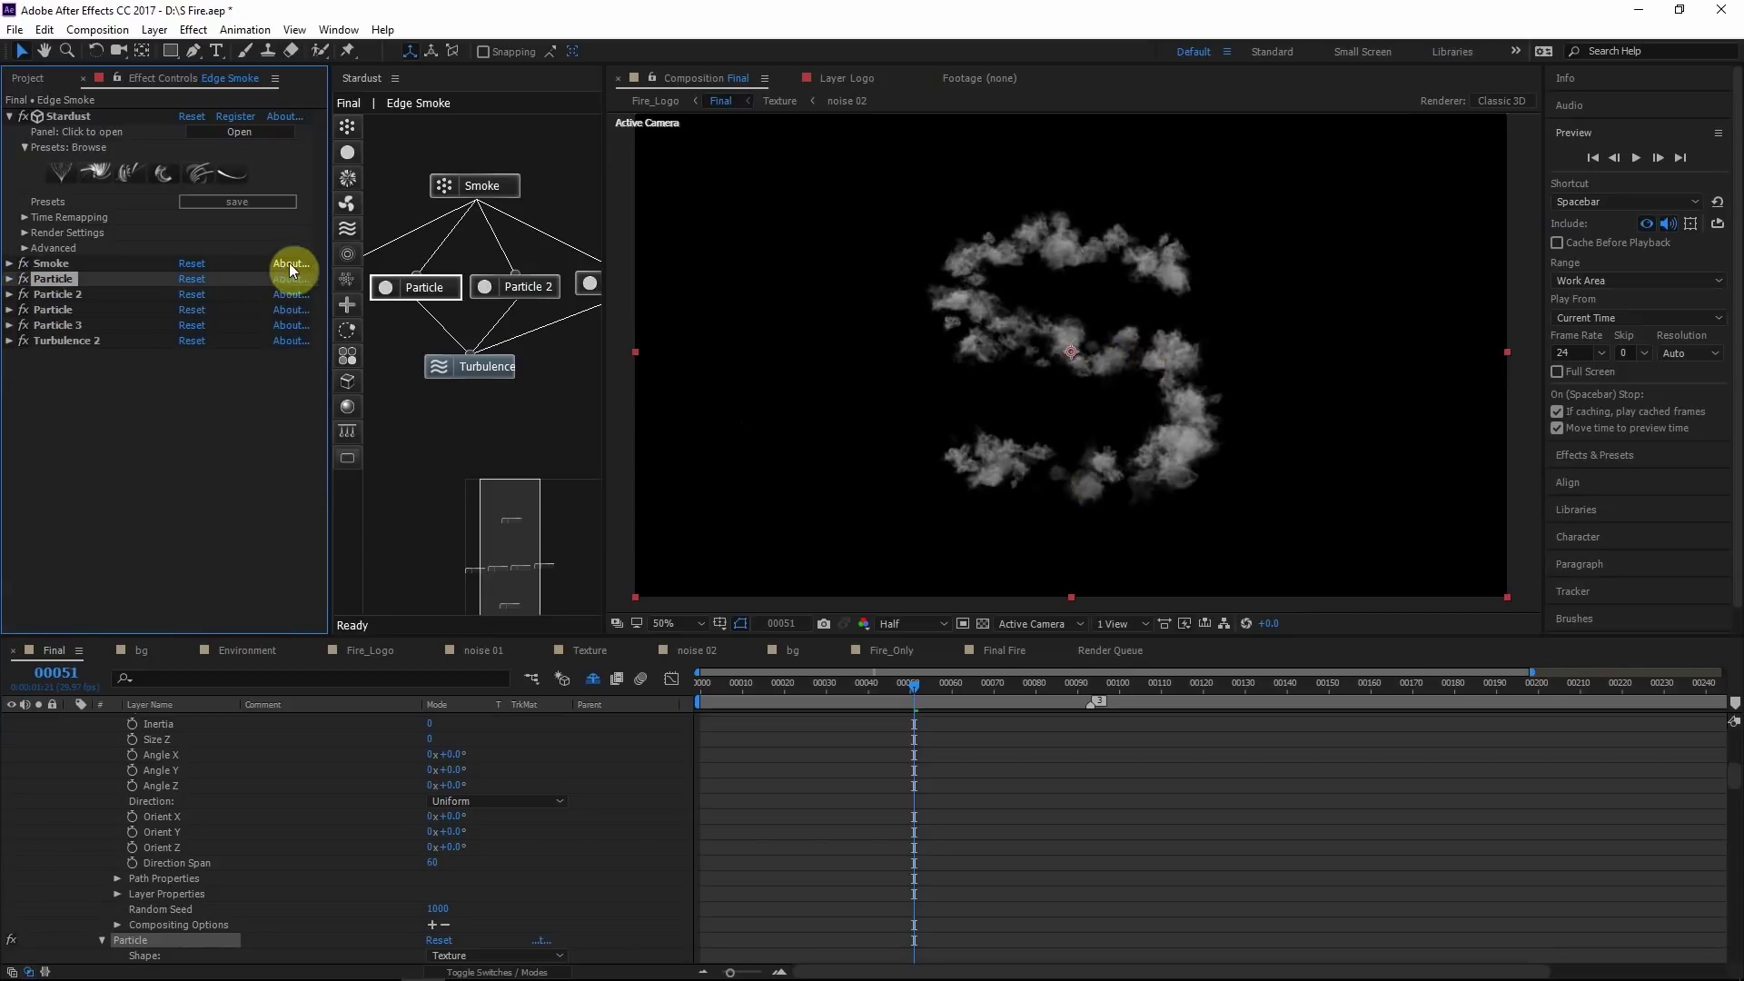
{"action": "left_click", "coordinate": [435, 289]}
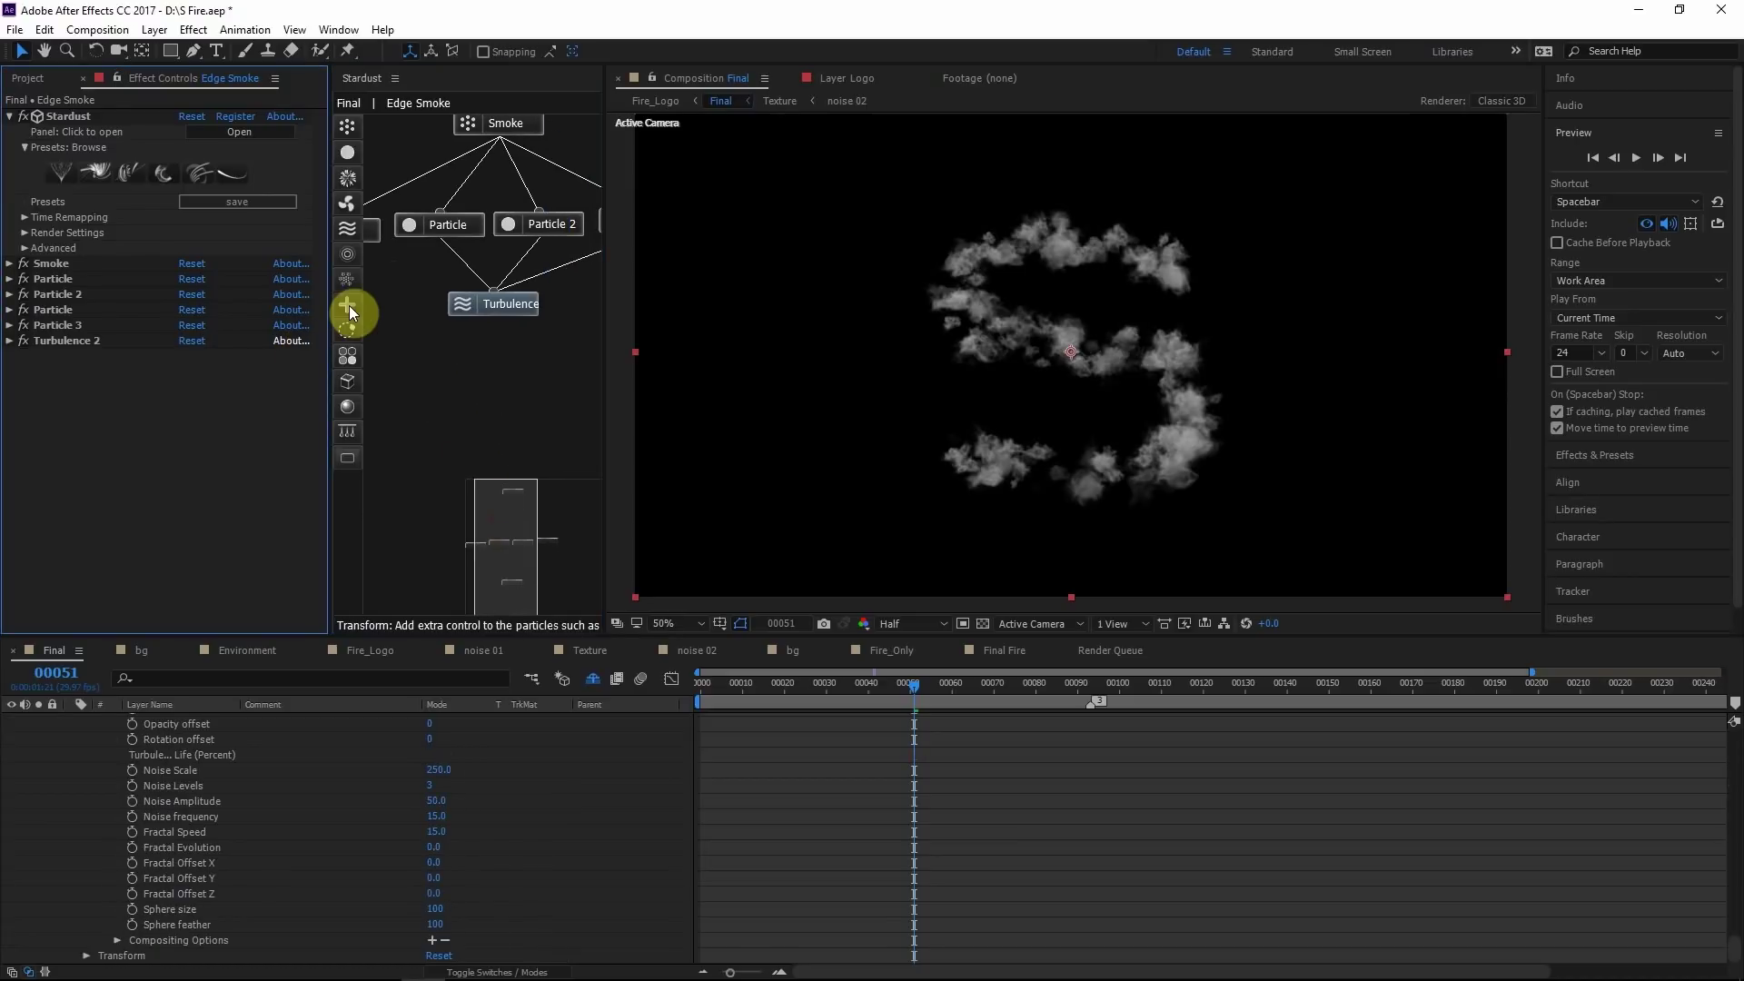
{"action": "left_click_drag", "start_coordinate": [349, 305], "coordinate": [452, 373]}
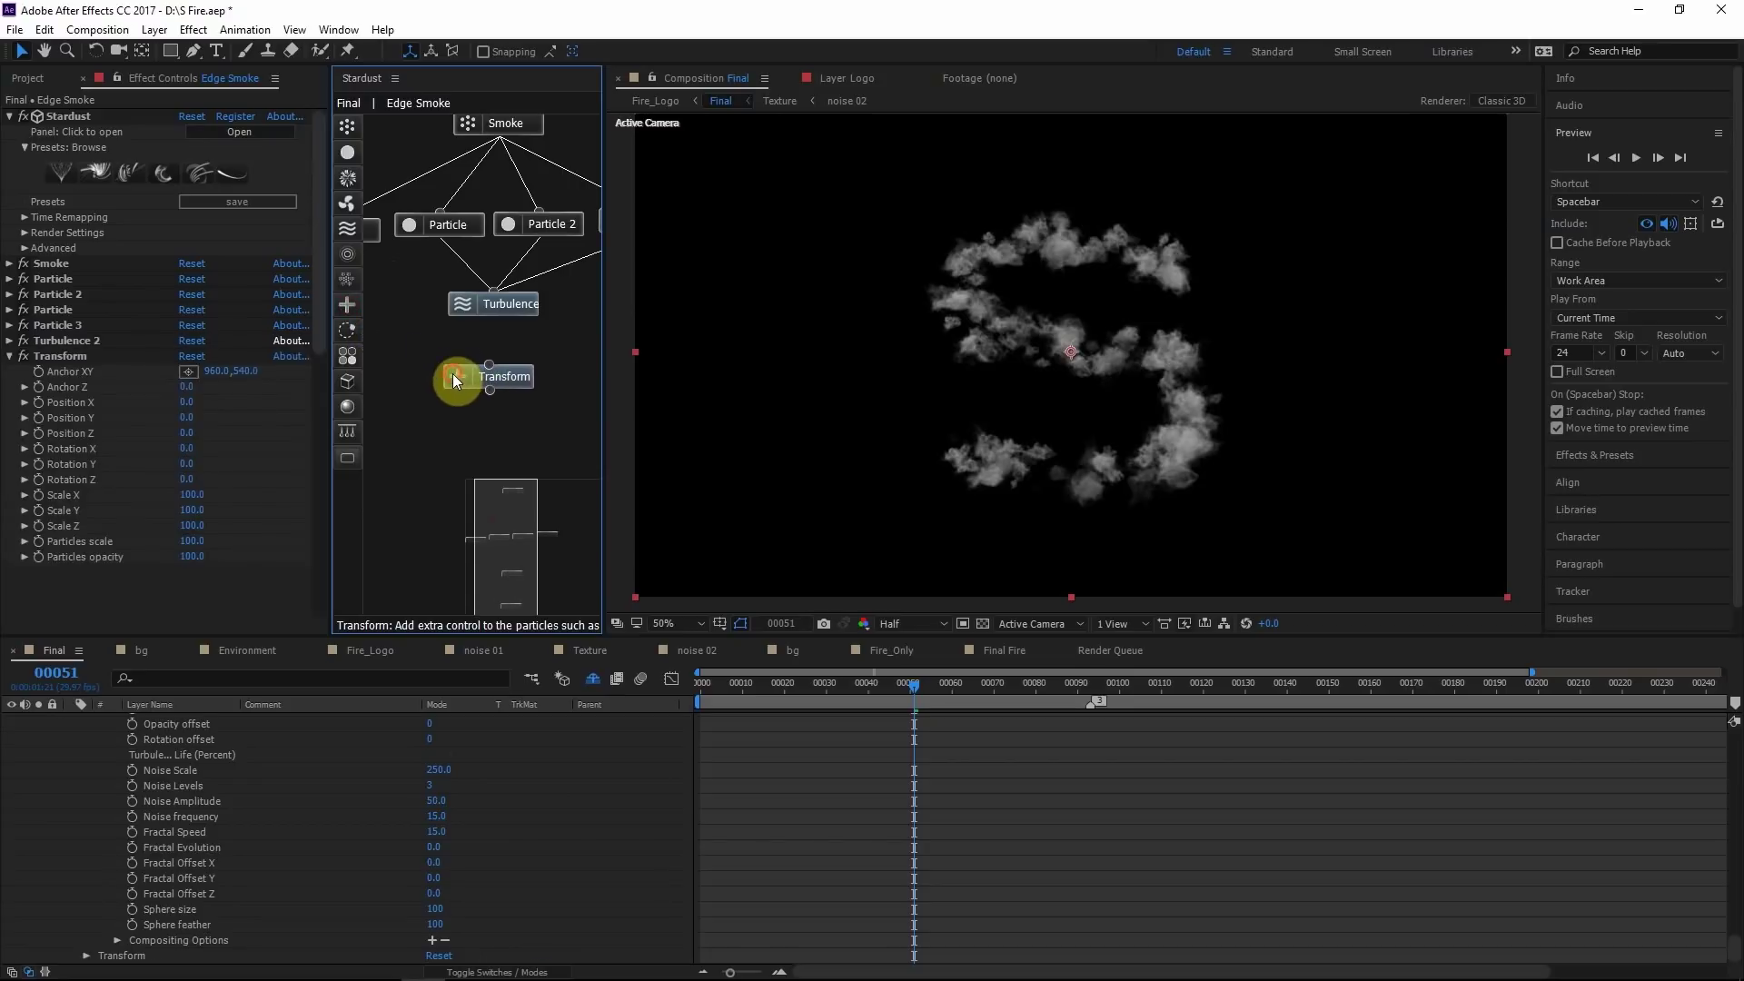
{"action": "left_click", "coordinate": [452, 373]}
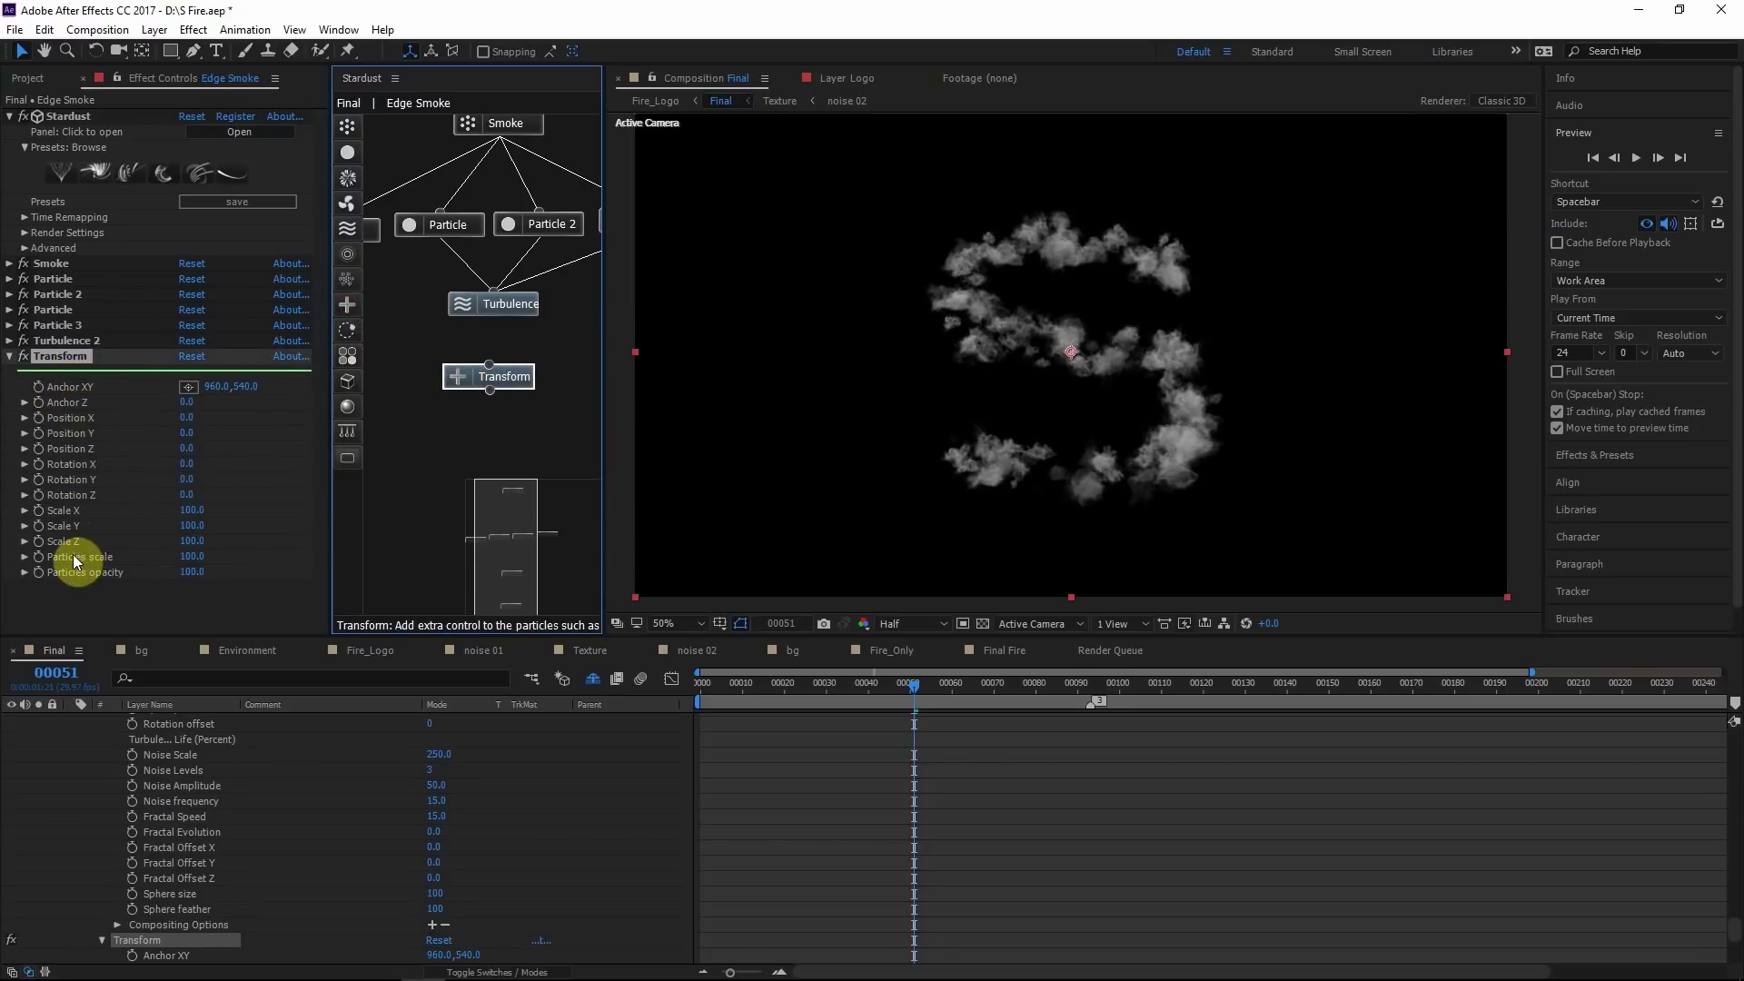
{"action": "left_click", "coordinate": [95, 585]}
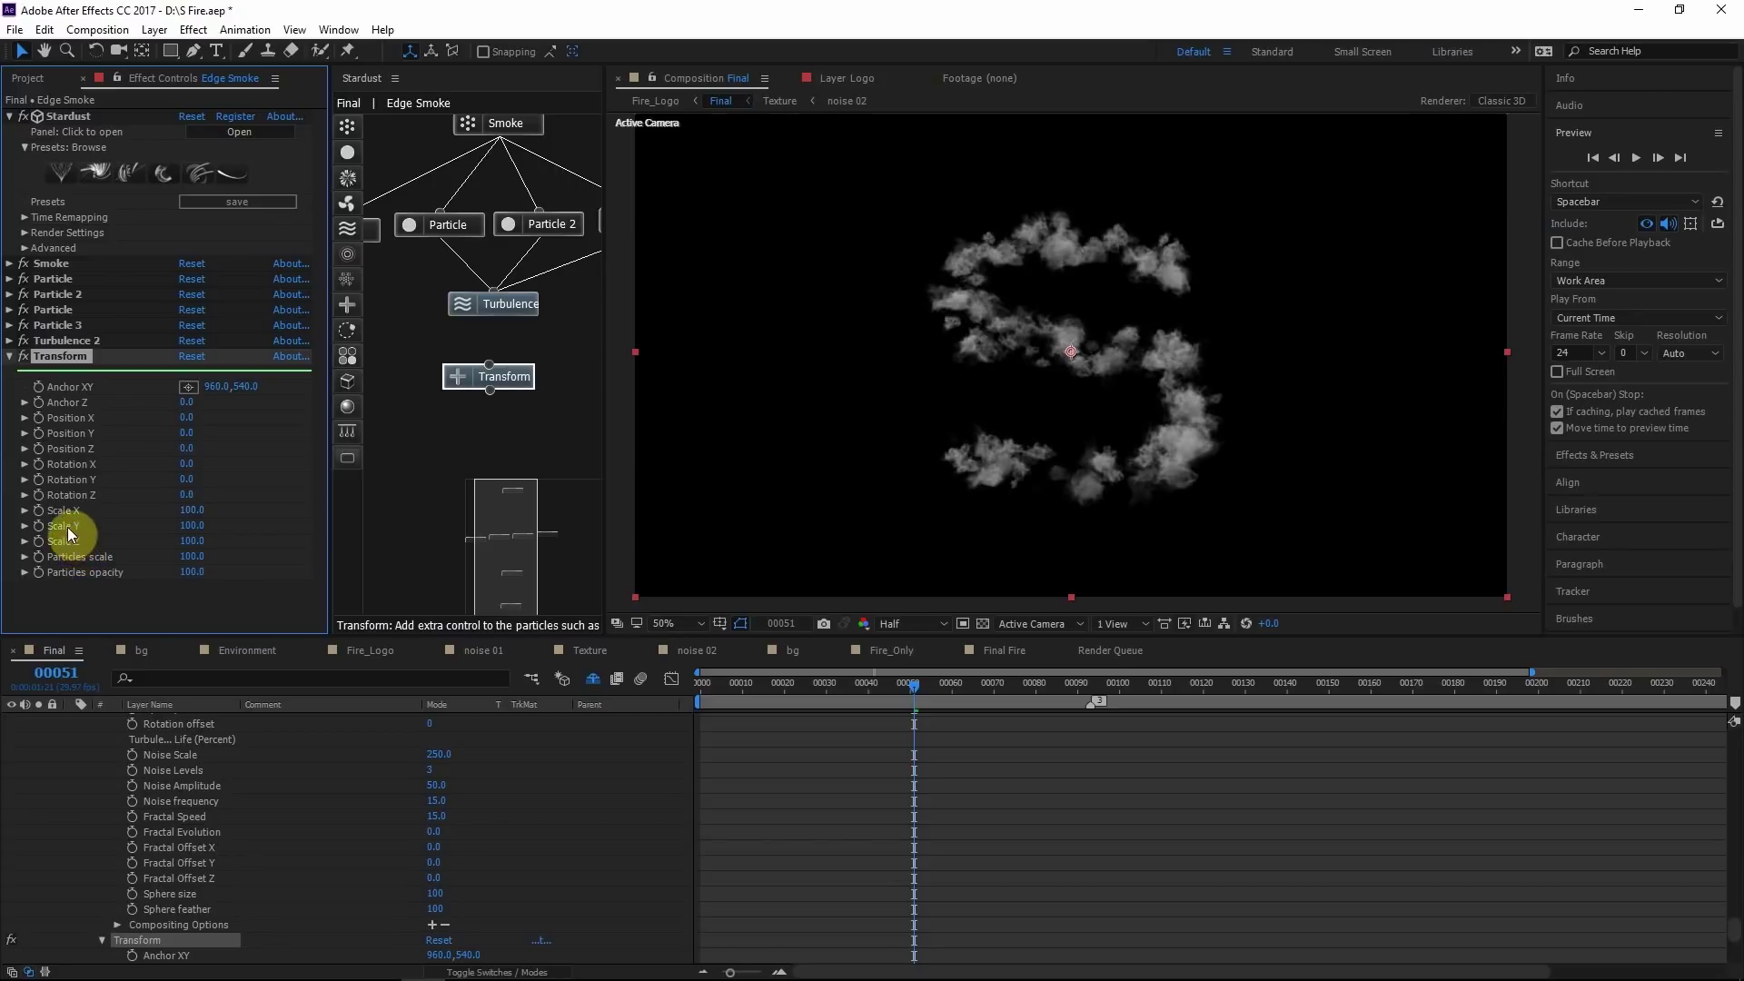
Try stretching the smoke with the Transform node's Scale X, then set it back to 100
{"action": "left_click_drag", "start_coordinate": [191, 517], "coordinate": [200, 510]}
{"action": "left_click", "coordinate": [200, 510]}
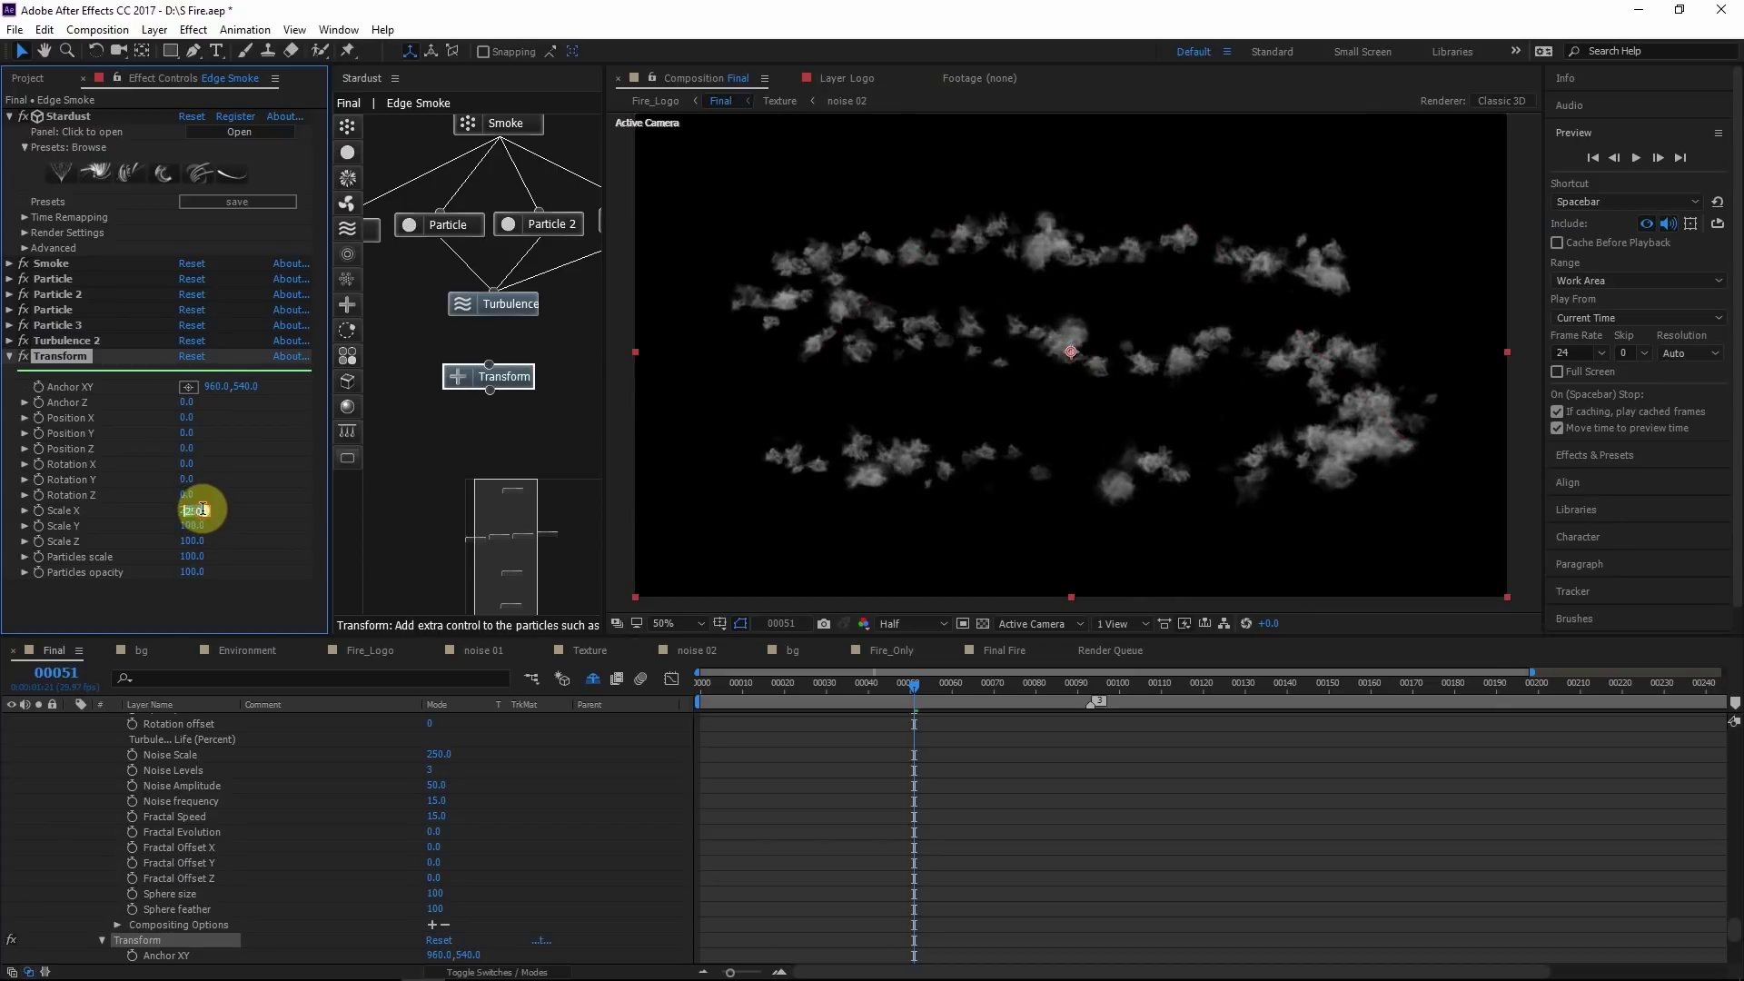
{"action": "type", "text": "100"}
{"action": "key", "text": "Return"}
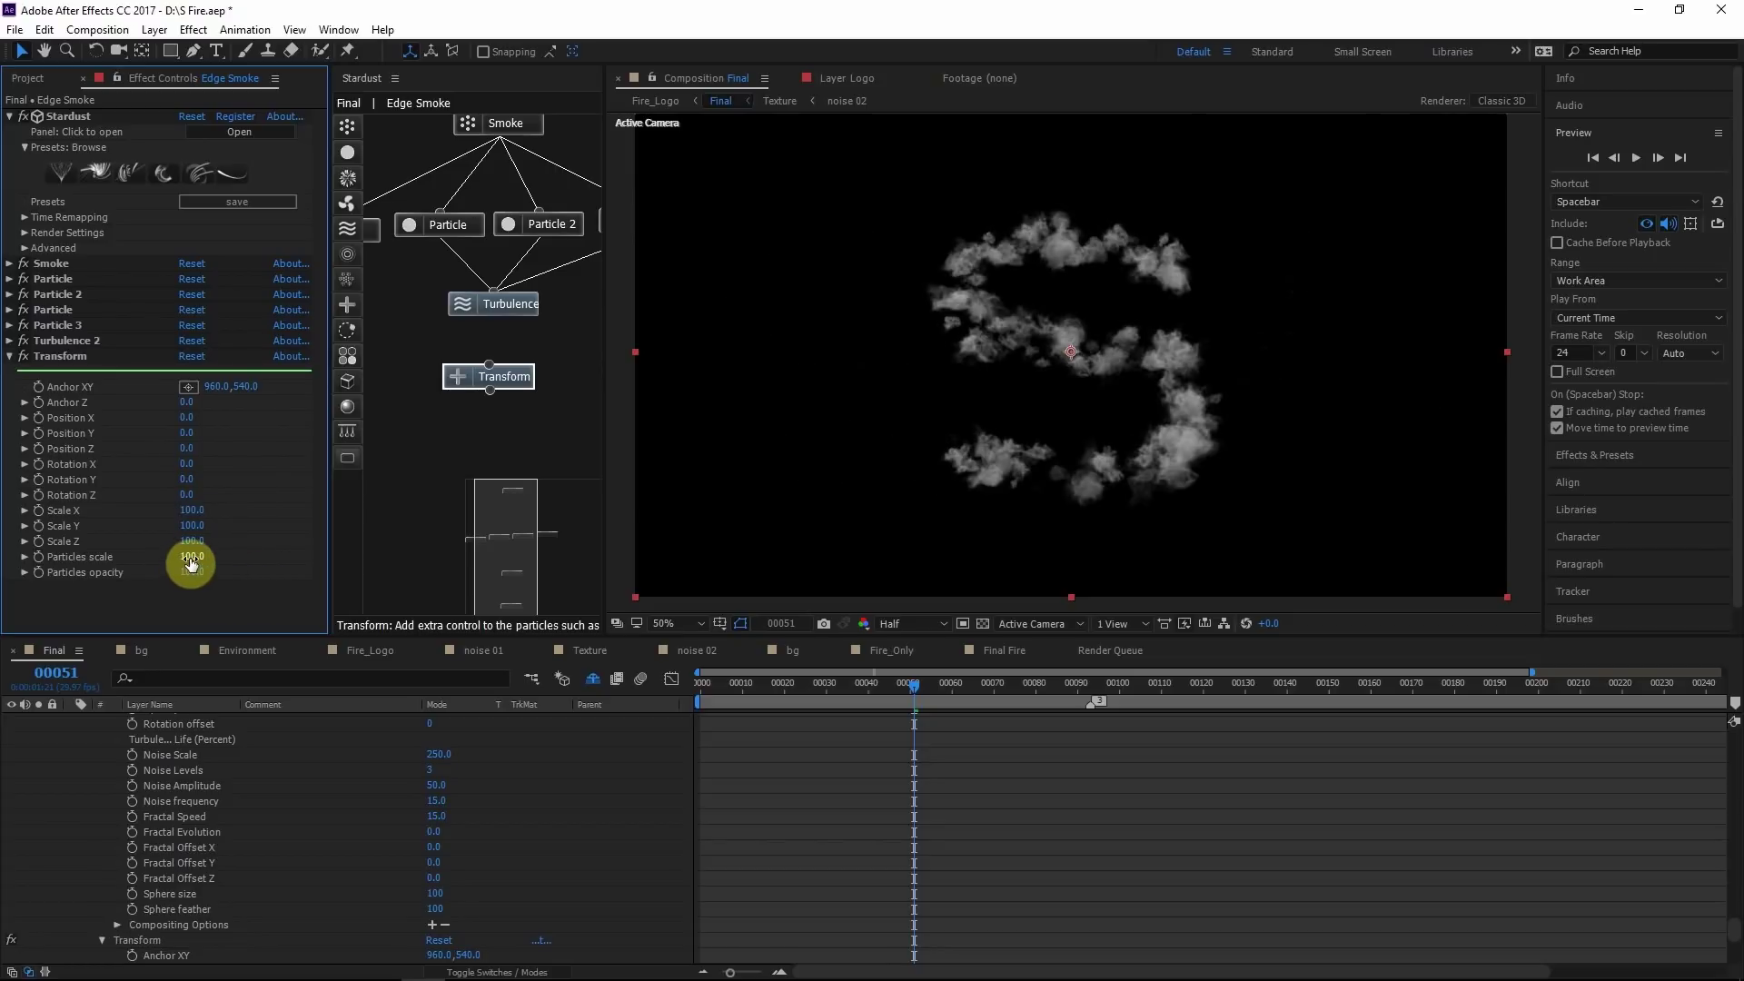
Connect the Transform node to the Turbulence node's output and set its Particles scale to 150
{"action": "left_click_drag", "start_coordinate": [490, 366], "coordinate": [491, 296]}
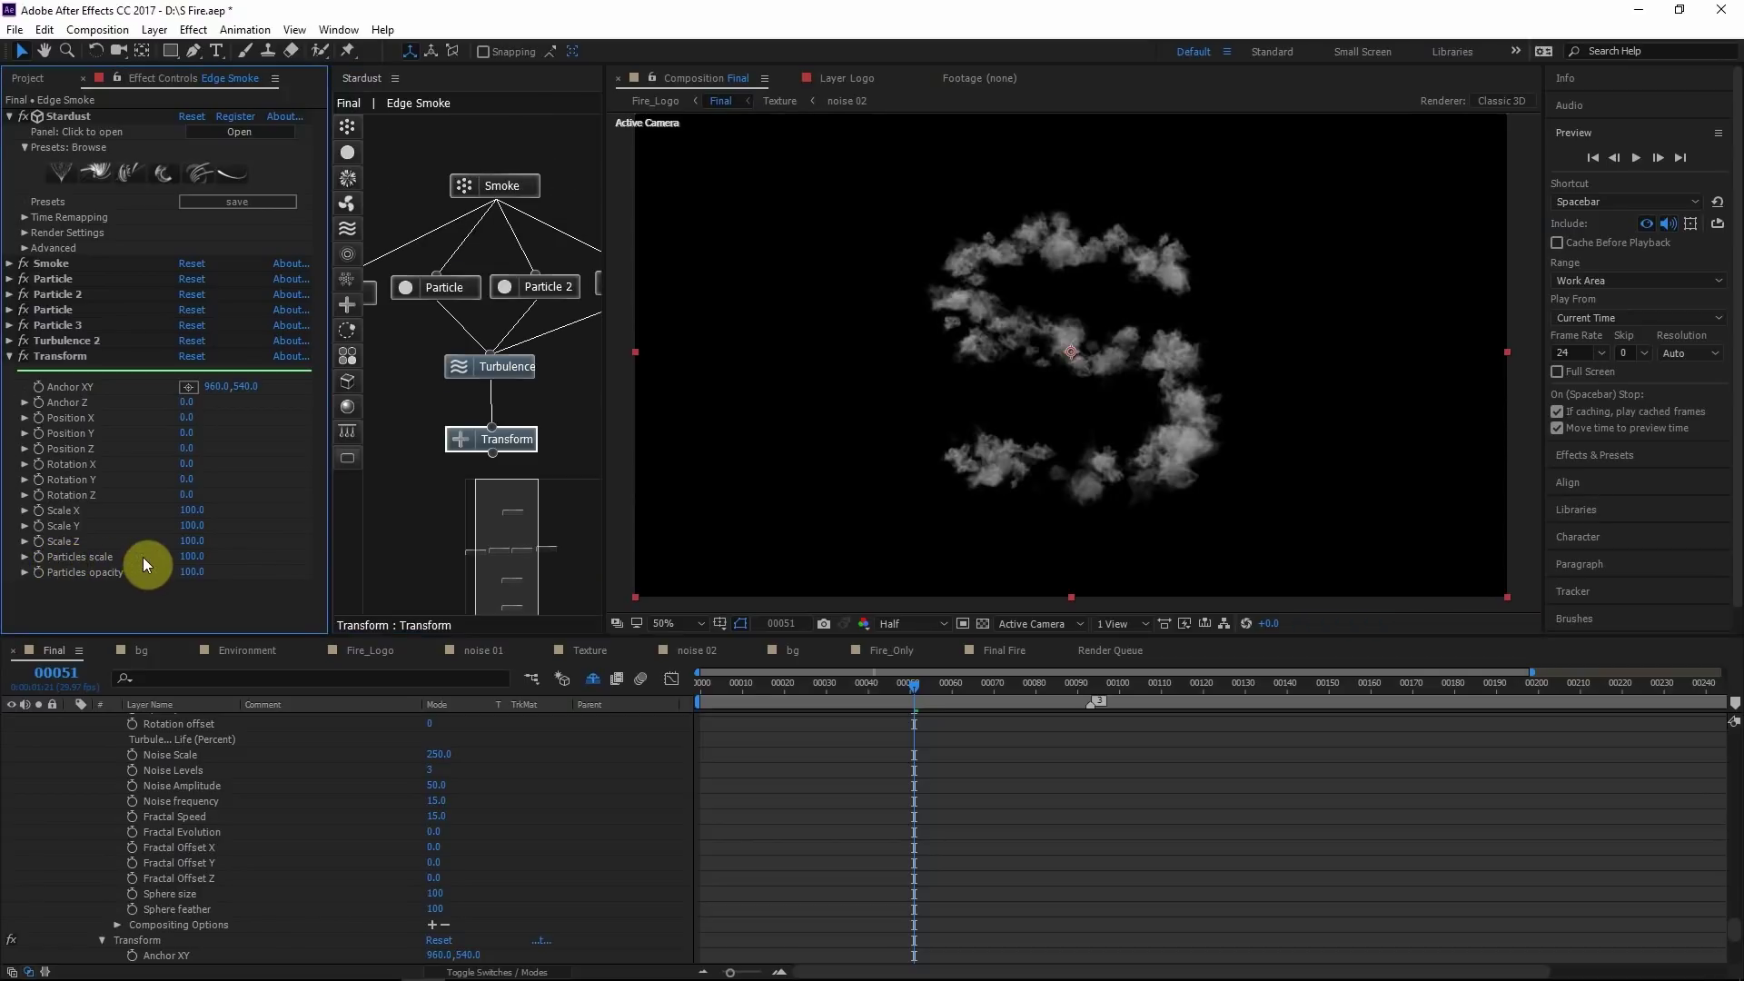
{"action": "left_click", "coordinate": [185, 556]}
{"action": "type", "text": "150"}
{"action": "left_click", "coordinate": [1167, 389]}
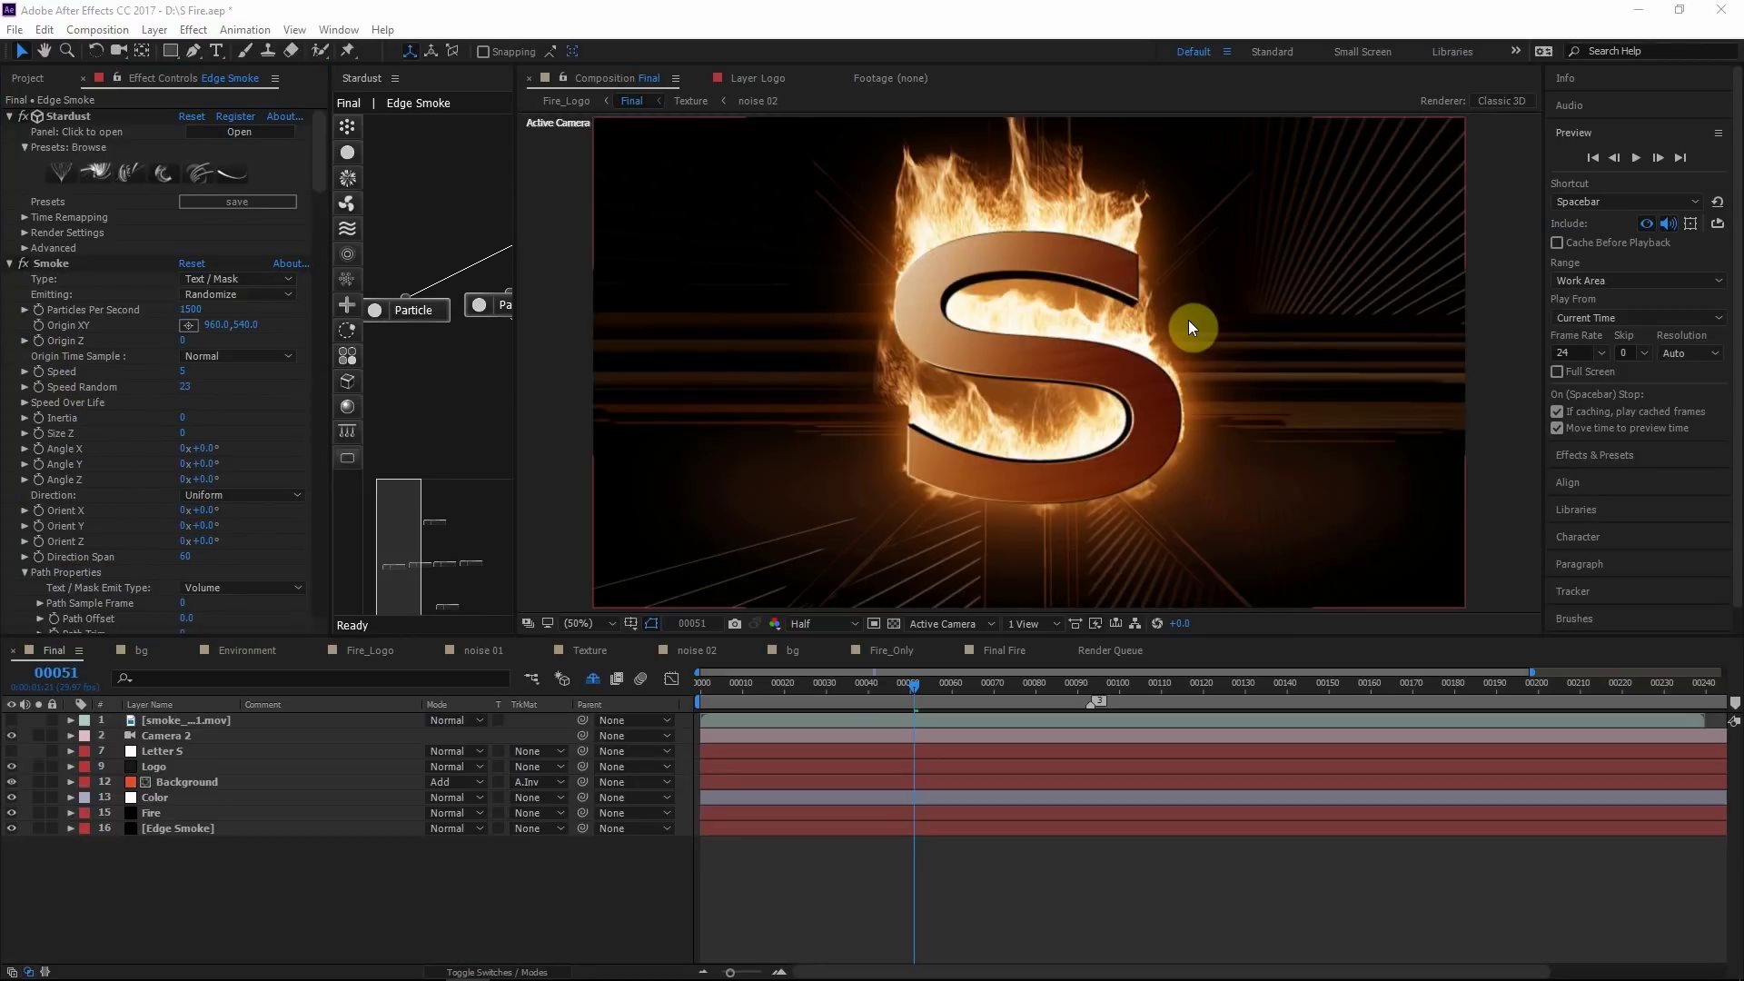
Look up the Bonfire 01 preset under Fire and Smoke for the bonfire layer above Logo, then close the preset browser
{"action": "left_click", "coordinate": [173, 840]}
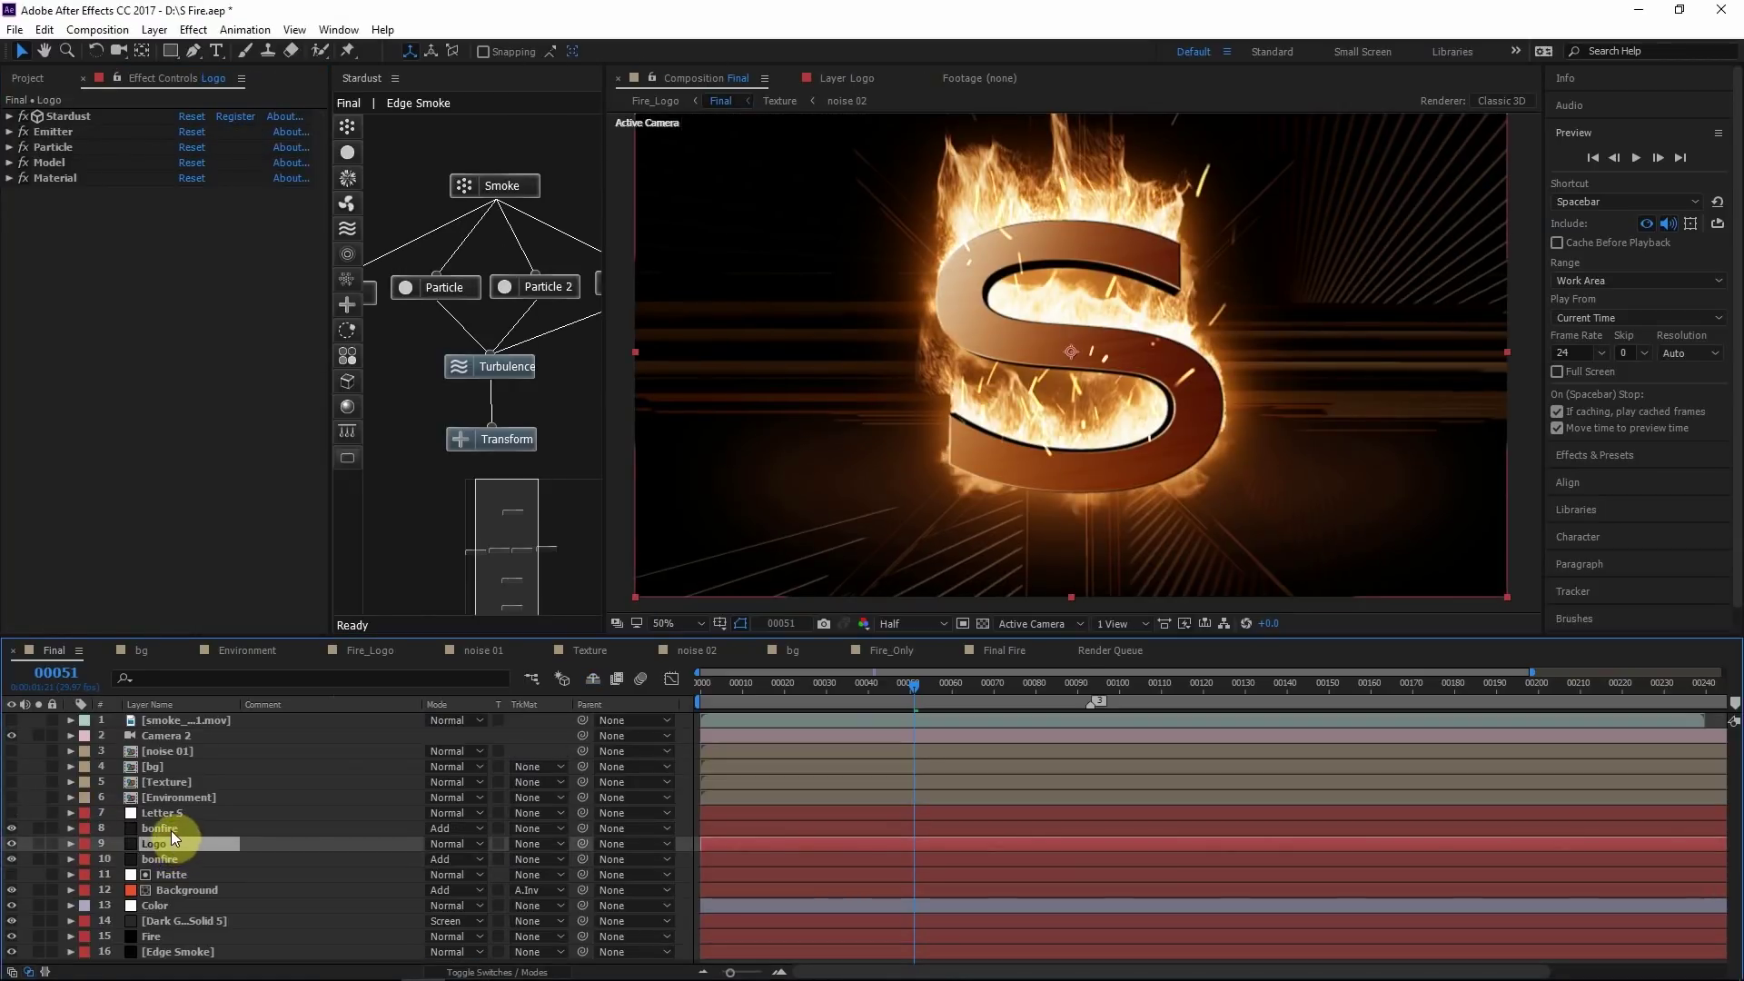
{"action": "left_click", "coordinate": [167, 828]}
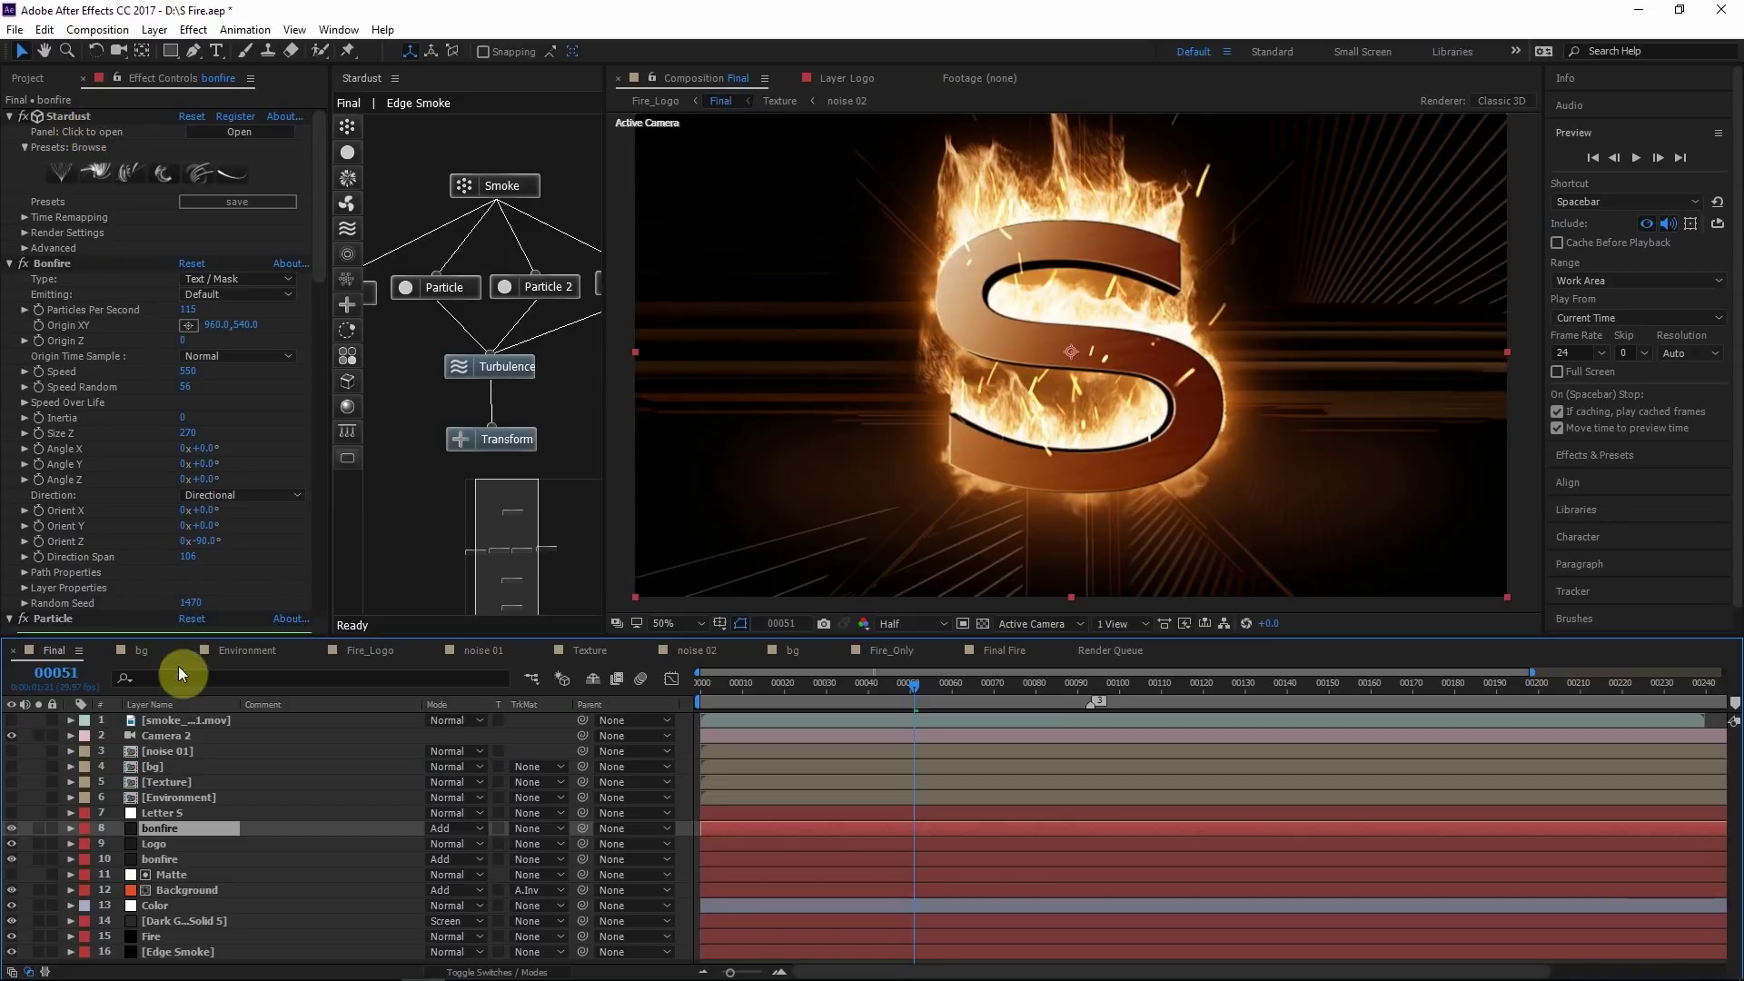
{"action": "left_click", "coordinate": [128, 172]}
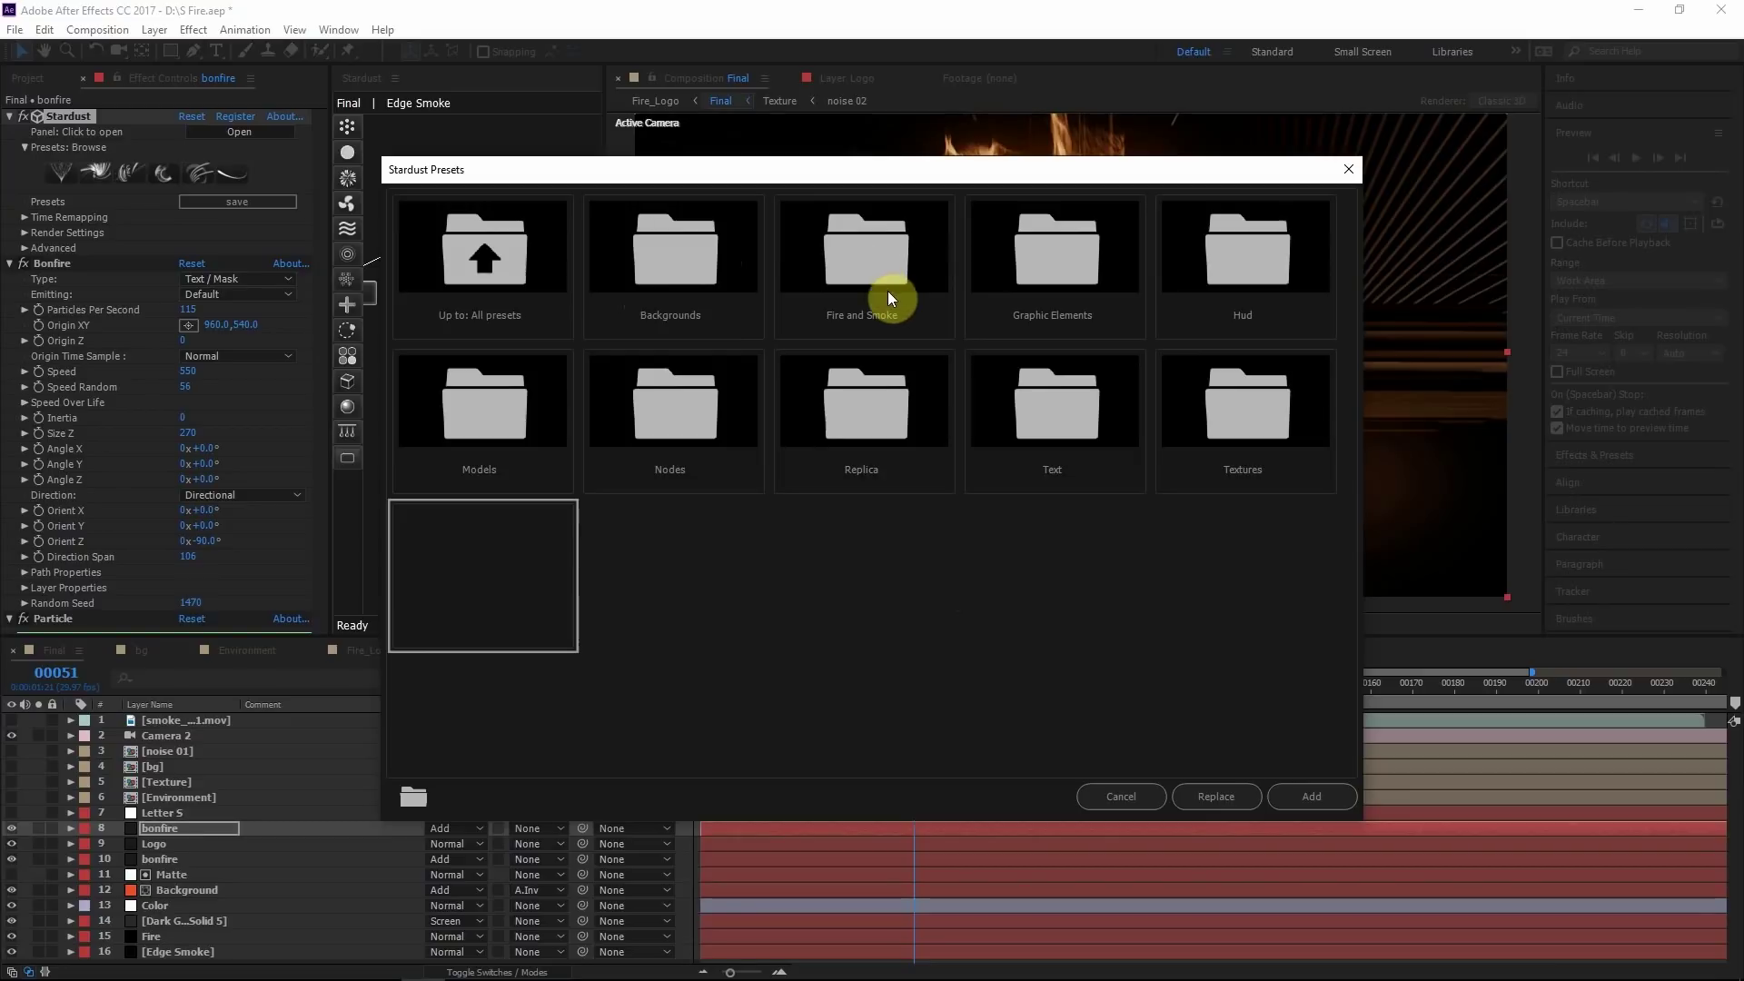
{"action": "double_click", "coordinate": [888, 298]}
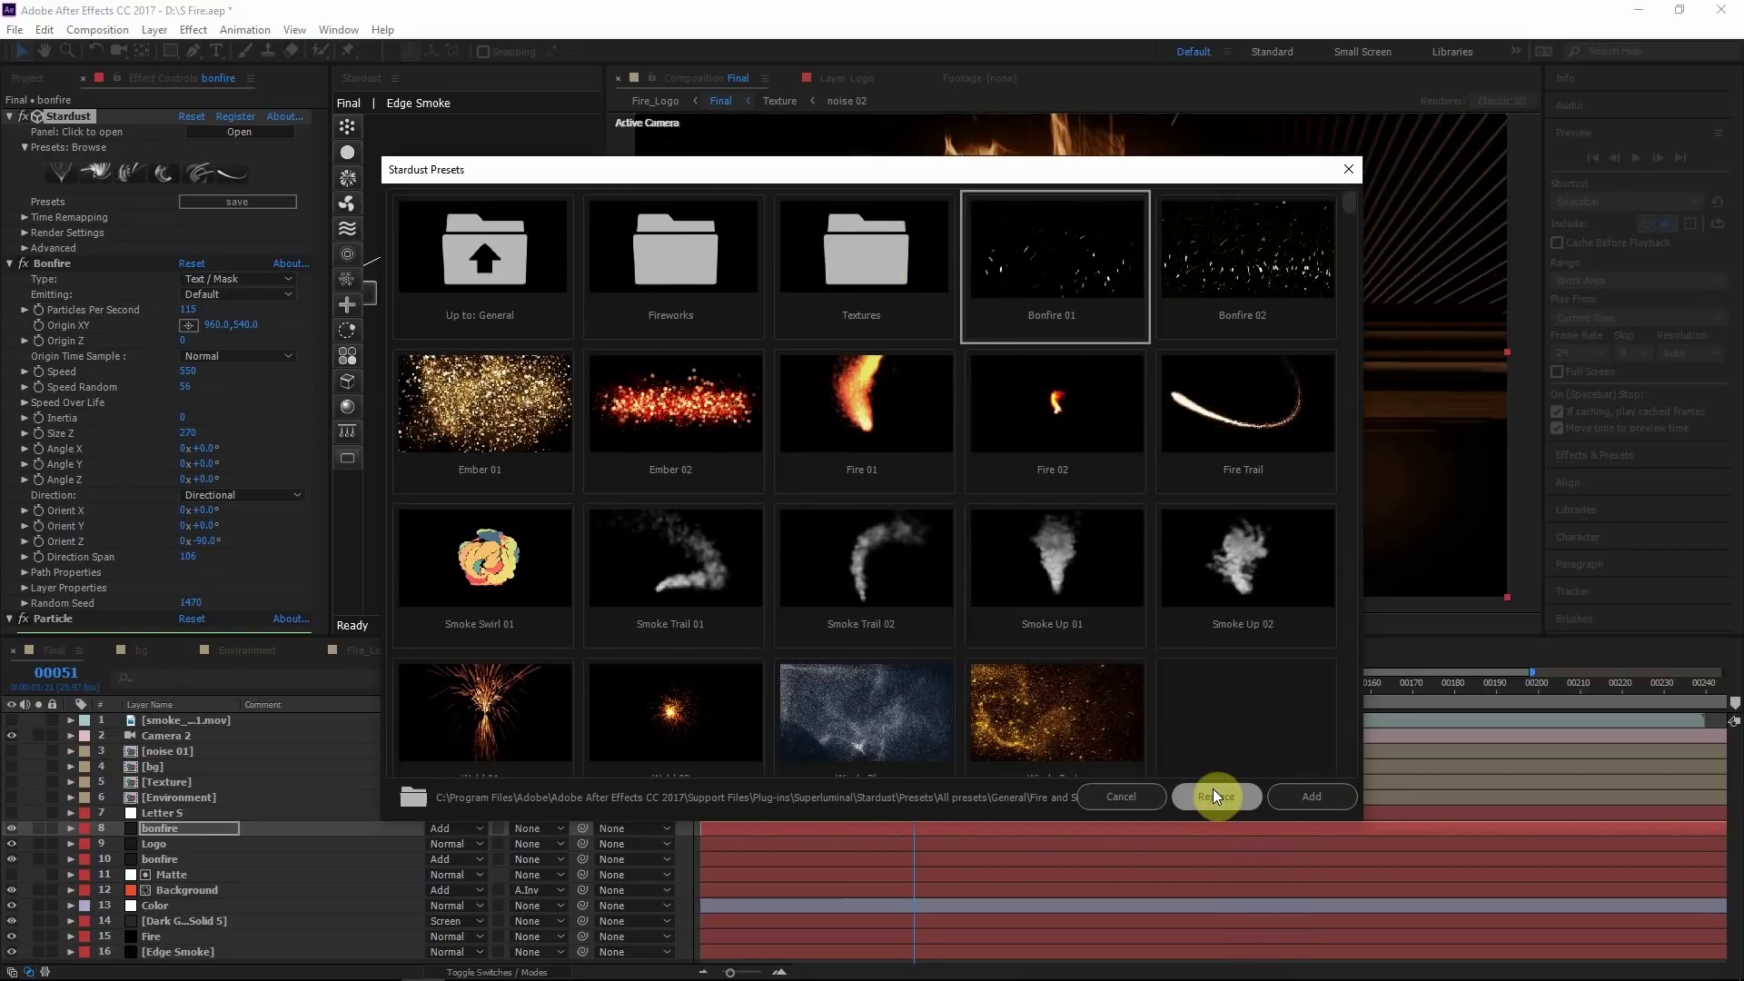
{"action": "left_click", "coordinate": [1123, 796]}
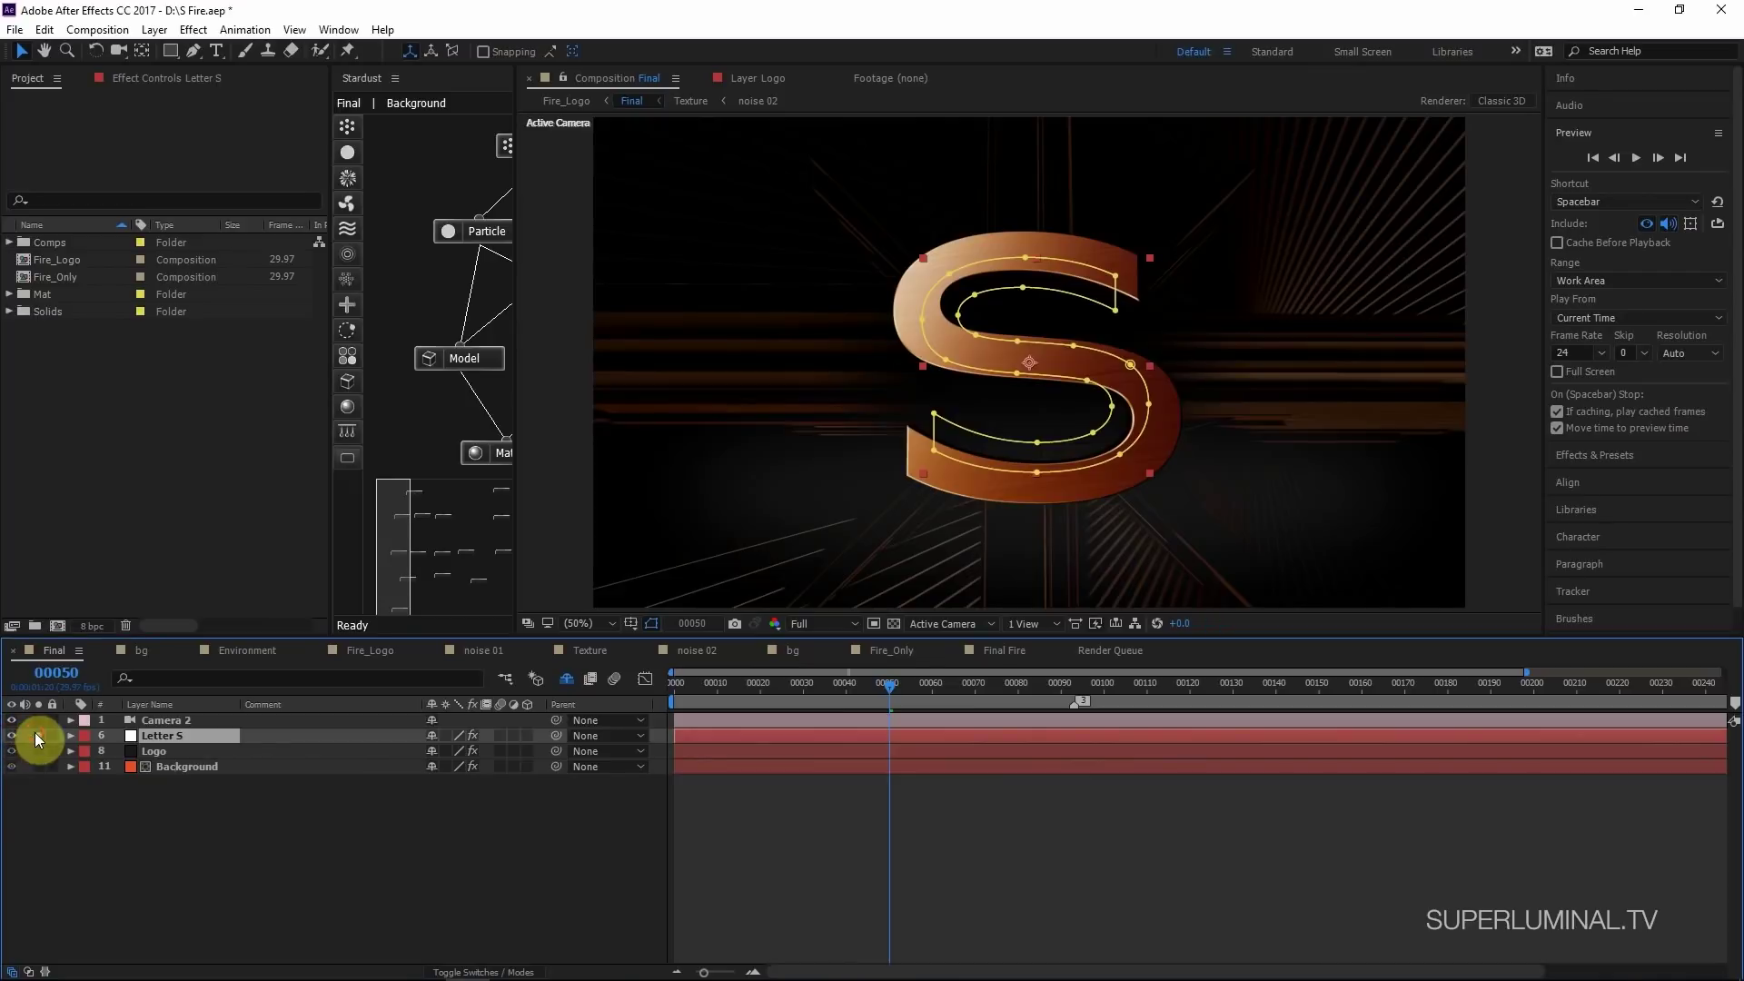
Set the Force node's Wind Y to -400 on the Fire layer and its Turbulence Noise Scale to 500
{"action": "left_click", "coordinate": [38, 734]}
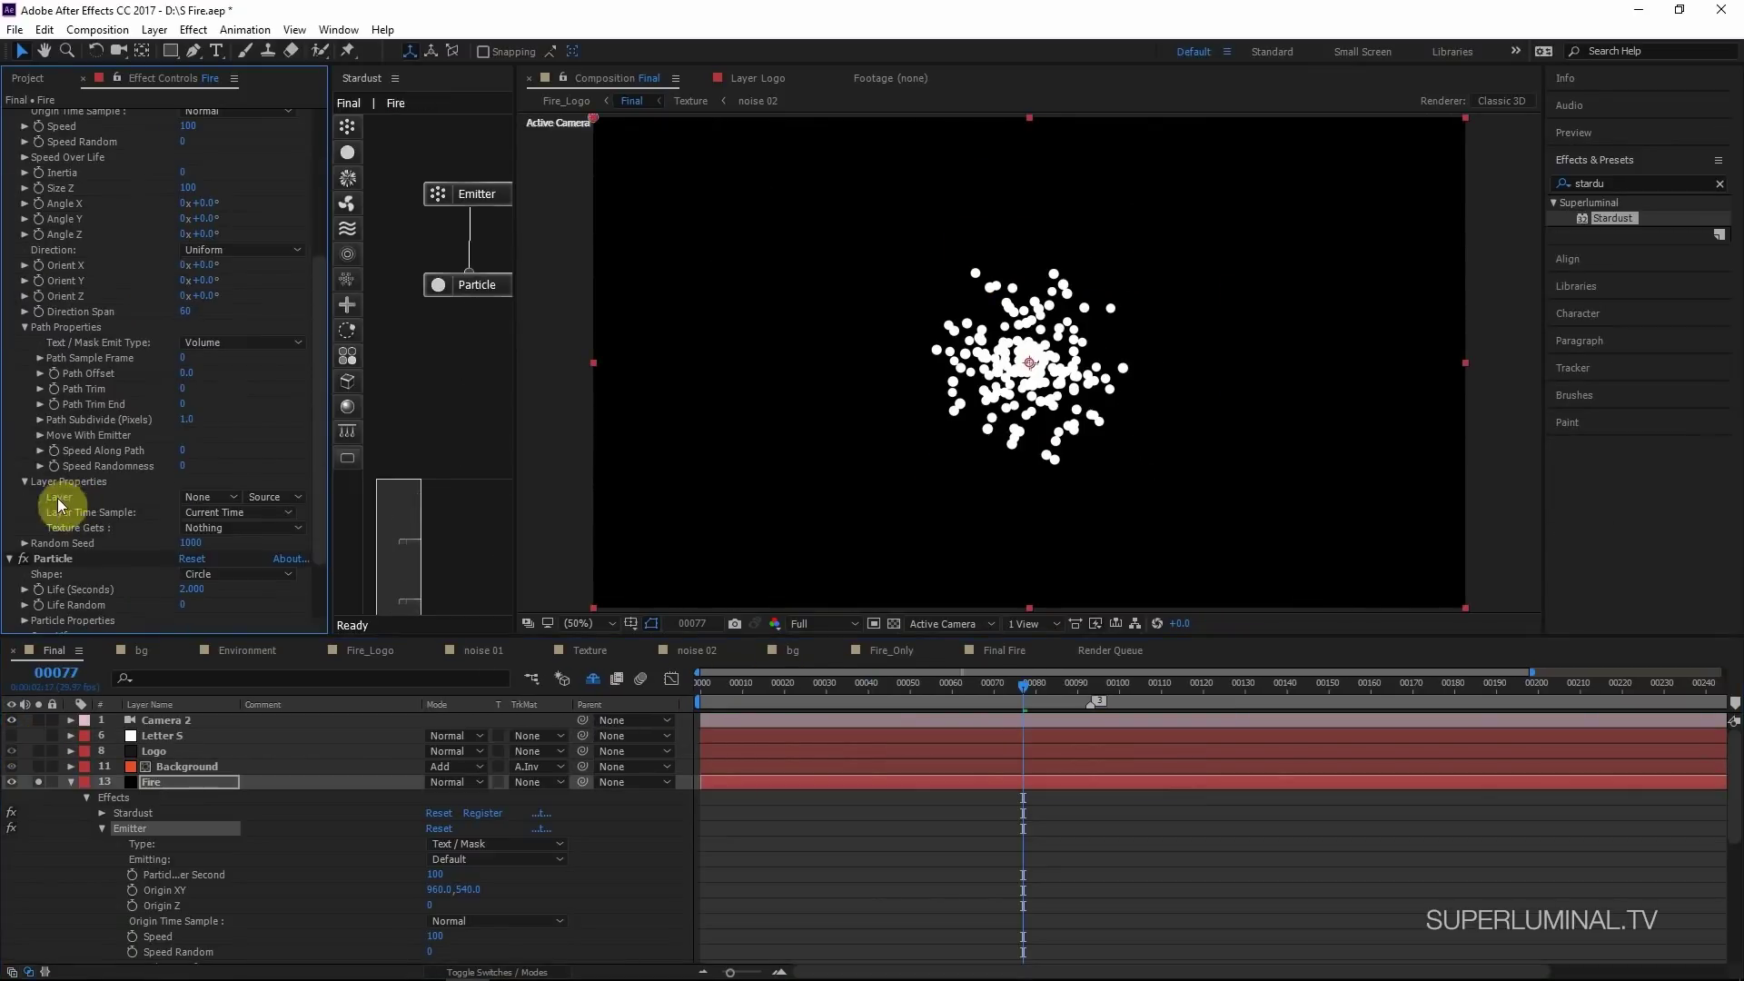
{"action": "left_click", "coordinate": [1181, 681]}
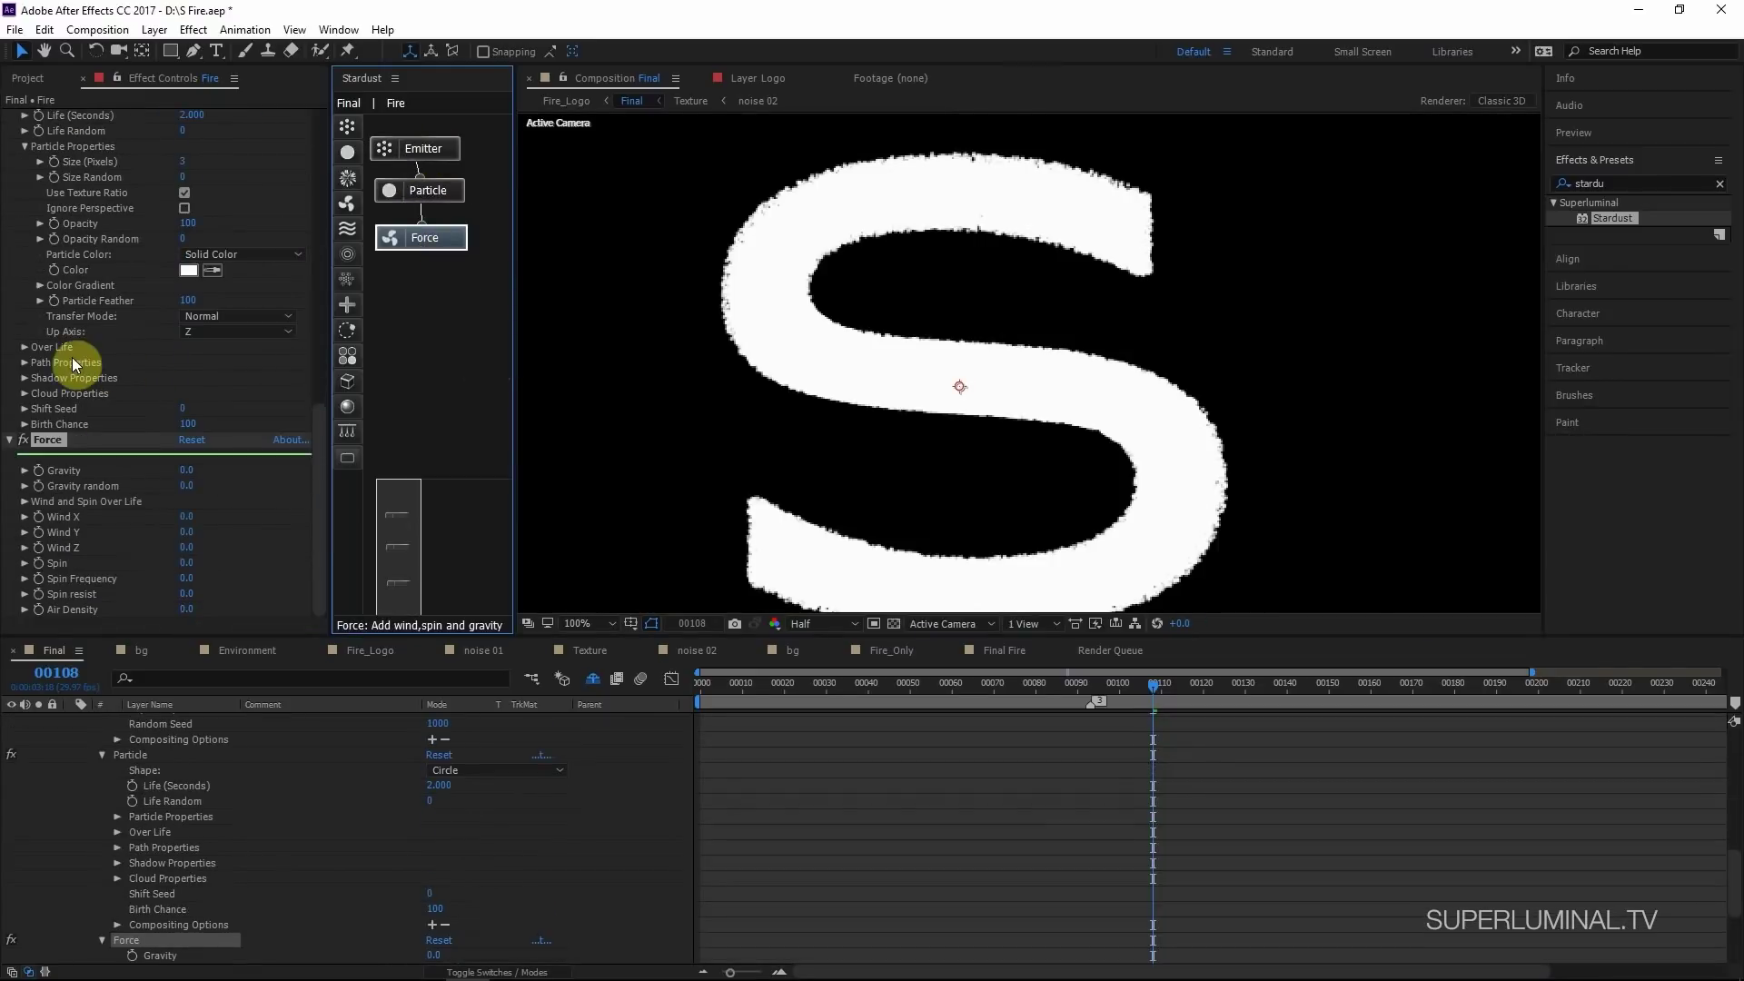
{"action": "left_click", "coordinate": [196, 533]}
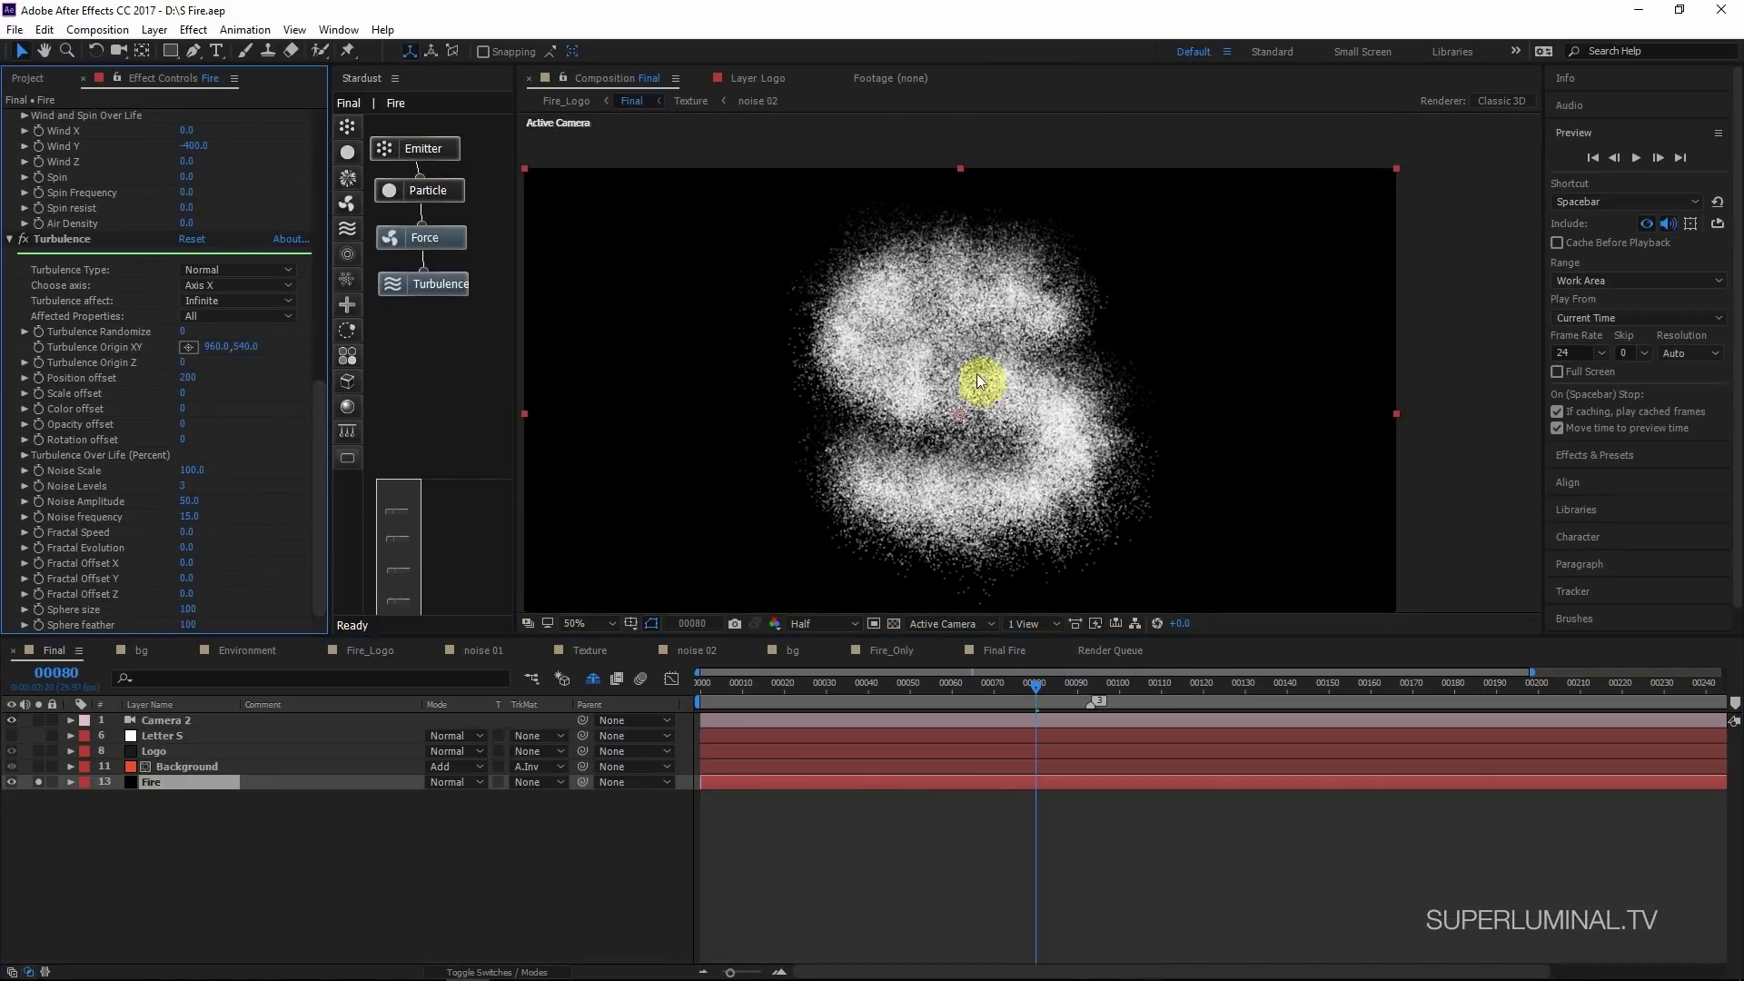
{"action": "scroll", "coordinate": [94, 469], "scroll_direction": "down", "scroll_amount": 3}
{"action": "left_click", "coordinate": [189, 494]}
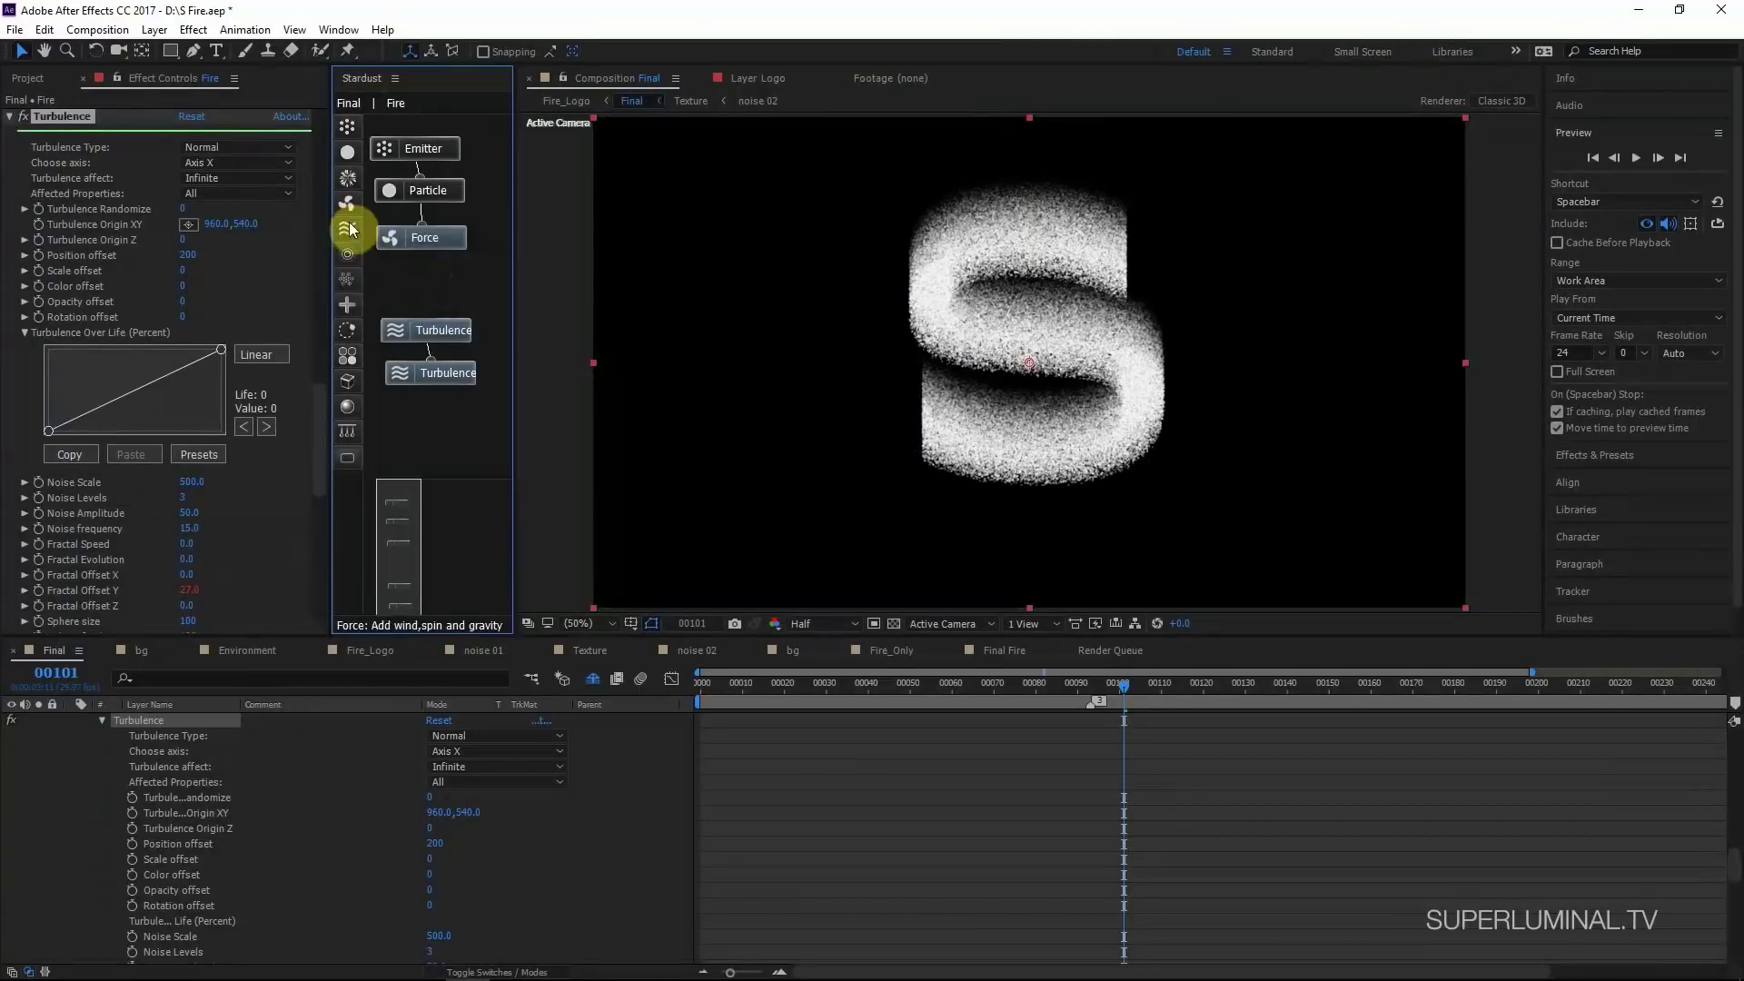
Insert a Transform node between the Force node and the first Turbulence node of the Fire layer
{"action": "left_click_drag", "start_coordinate": [347, 305], "coordinate": [436, 272]}
{"action": "left_click", "coordinate": [423, 238]}
{"action": "left_click", "coordinate": [429, 278]}
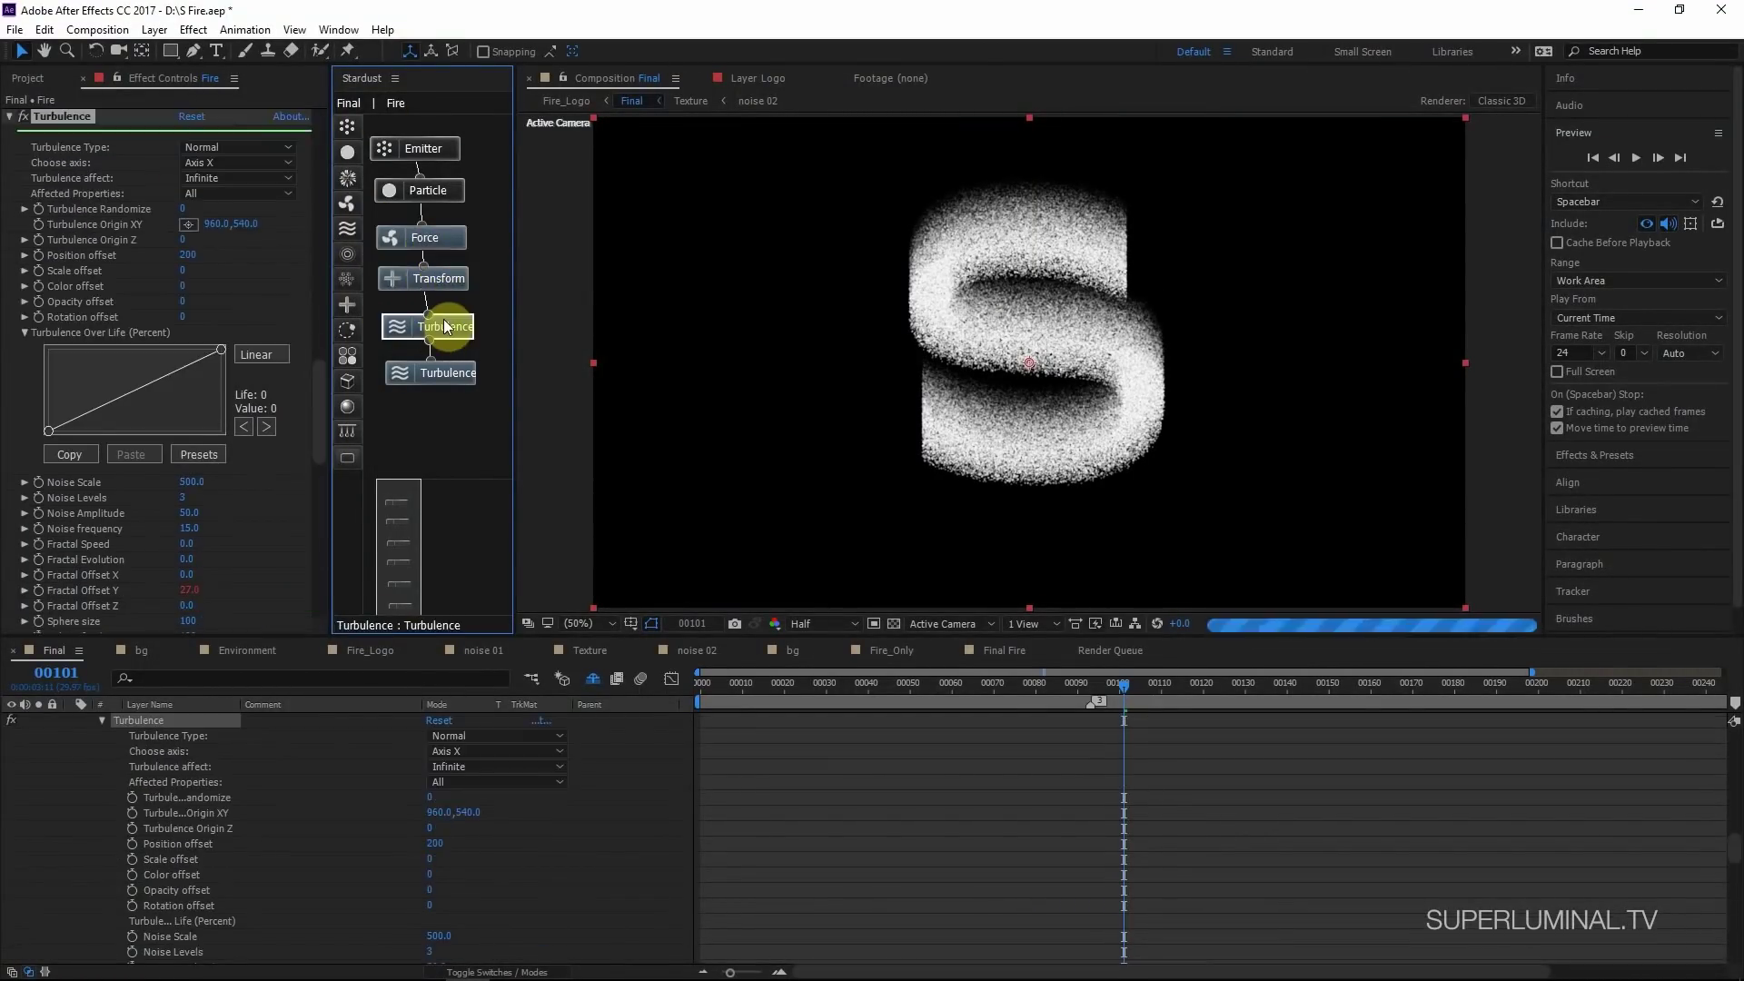
Add a second Transform node after the last Turbulence node and set its Scale X to 66.7
{"action": "scroll", "coordinate": [183, 545], "scroll_direction": "down", "scroll_amount": 4}
{"action": "left_click_drag", "start_coordinate": [347, 304], "coordinate": [428, 416]}
{"action": "scroll", "coordinate": [145, 454], "scroll_direction": "down", "scroll_amount": 5}
{"action": "left_click", "coordinate": [189, 420]}
{"action": "type", "text": "66.7"}
{"action": "key", "text": "Return"}
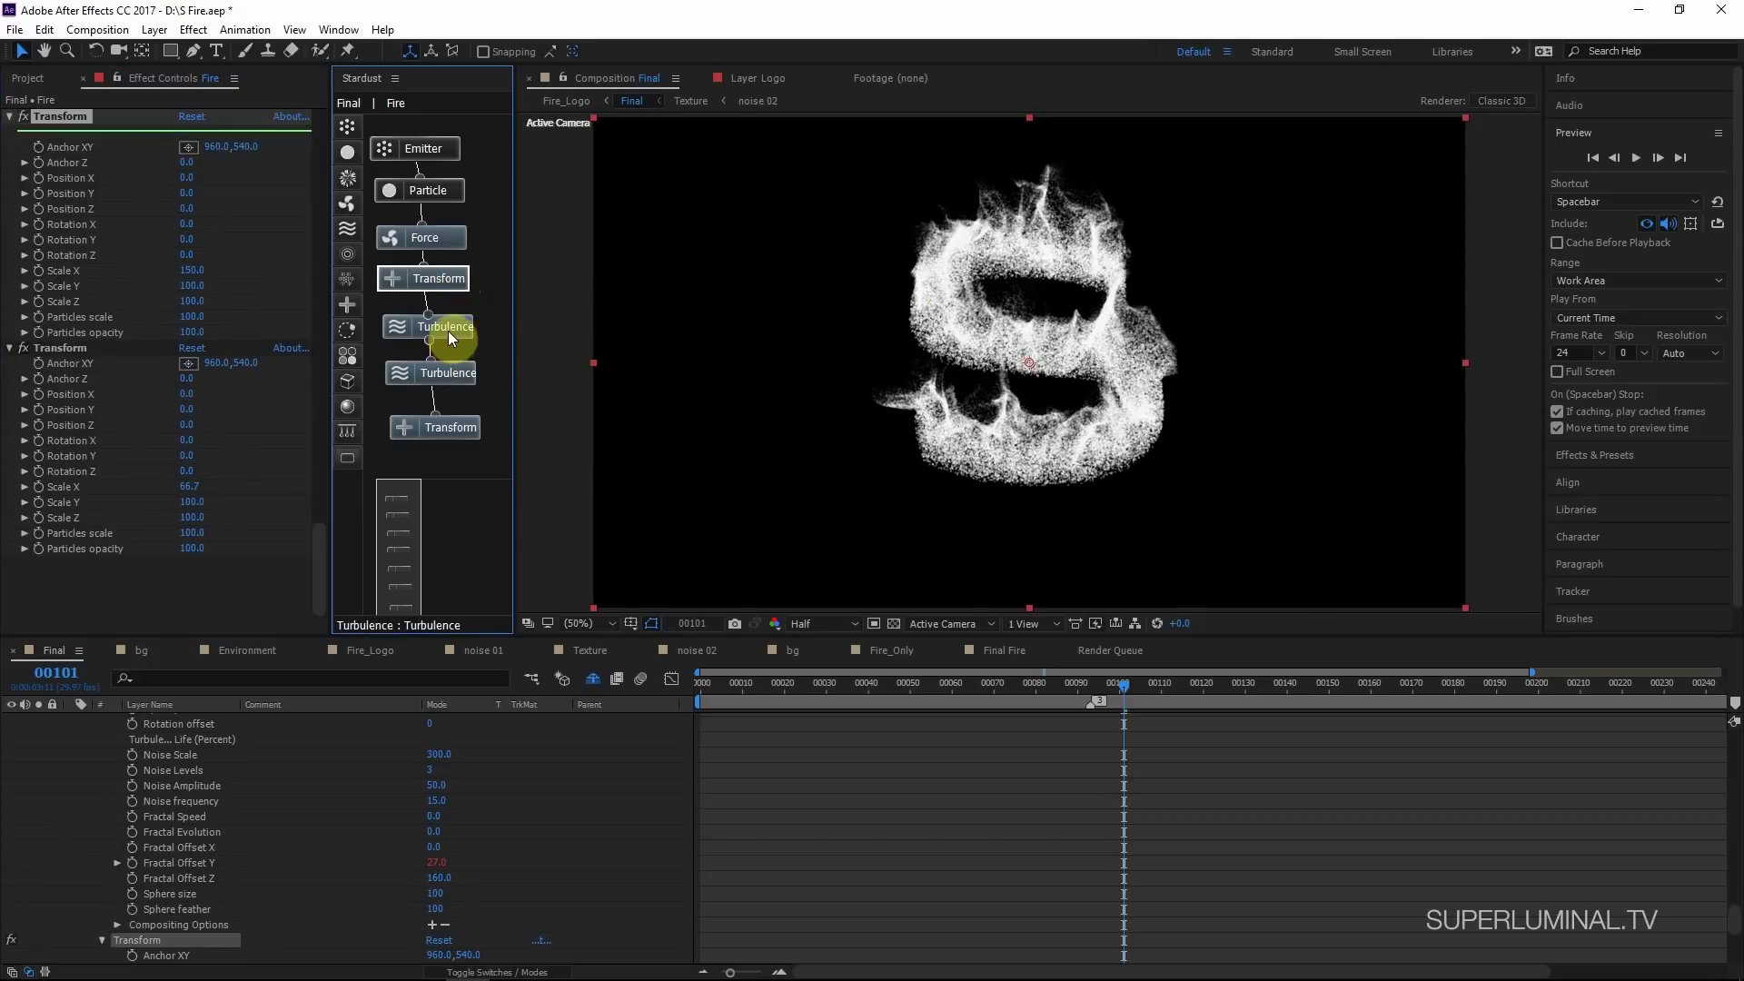
{"action": "left_click", "coordinate": [448, 279]}
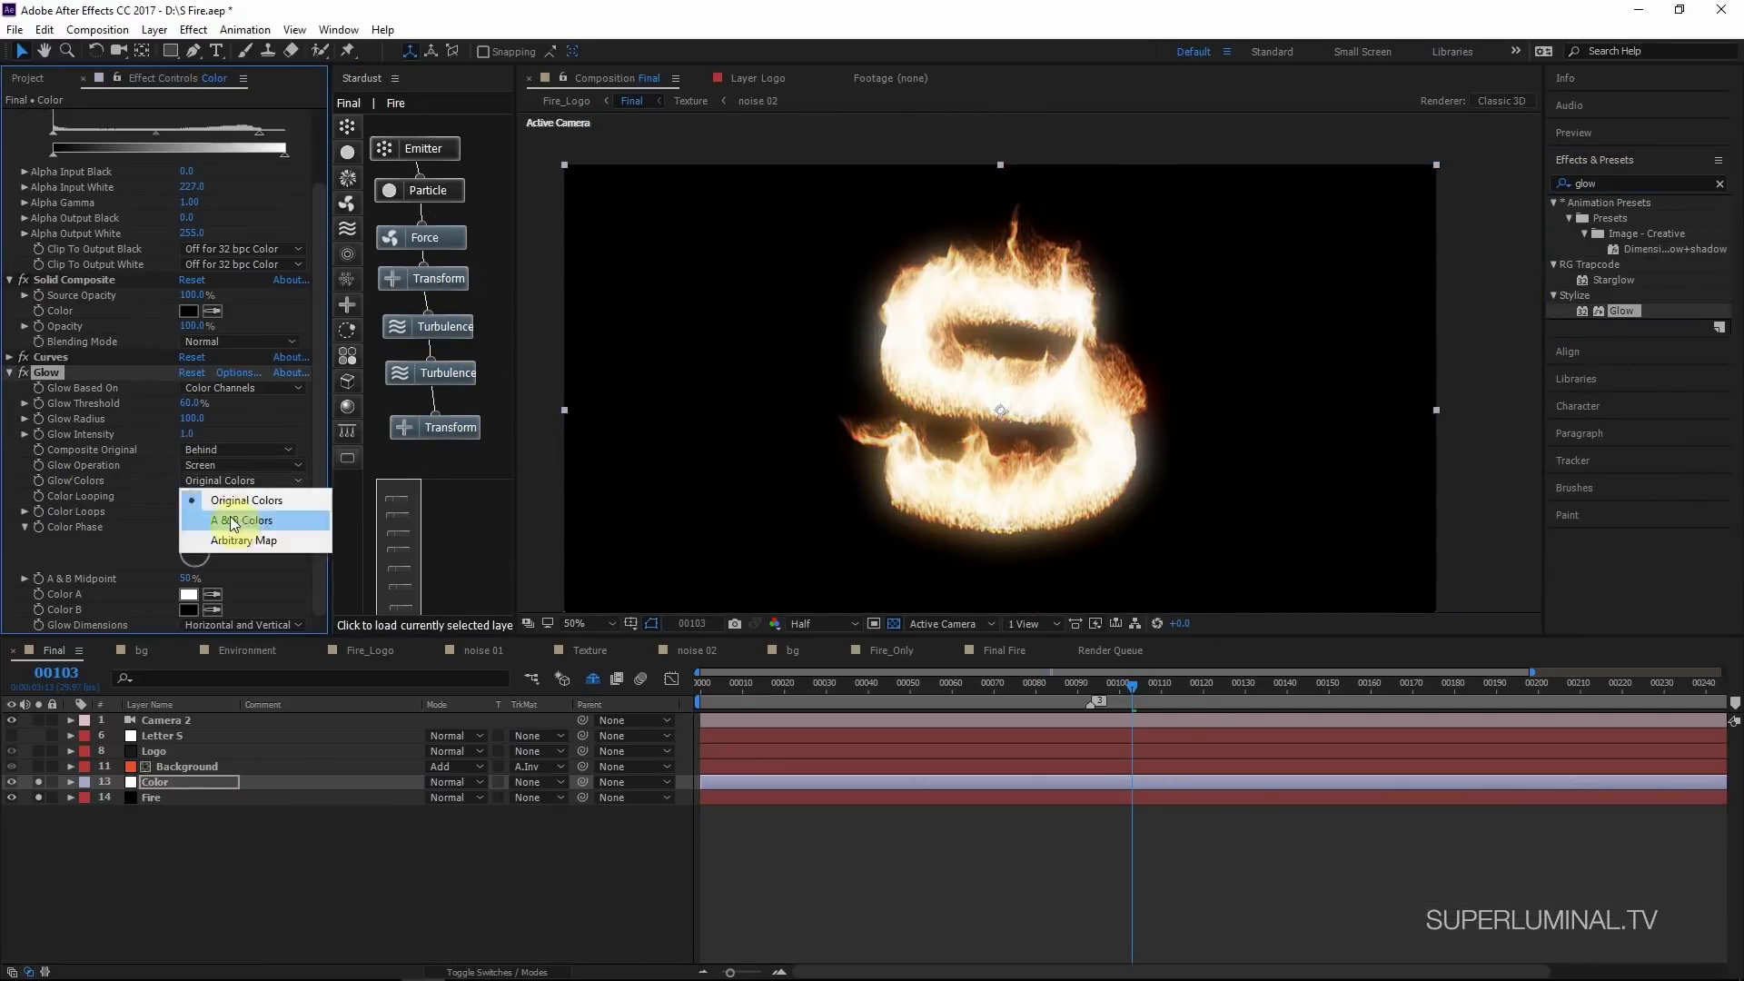
Set the Glow Colors option on the Color layer to A & B Colors
{"action": "left_click", "coordinate": [281, 517]}
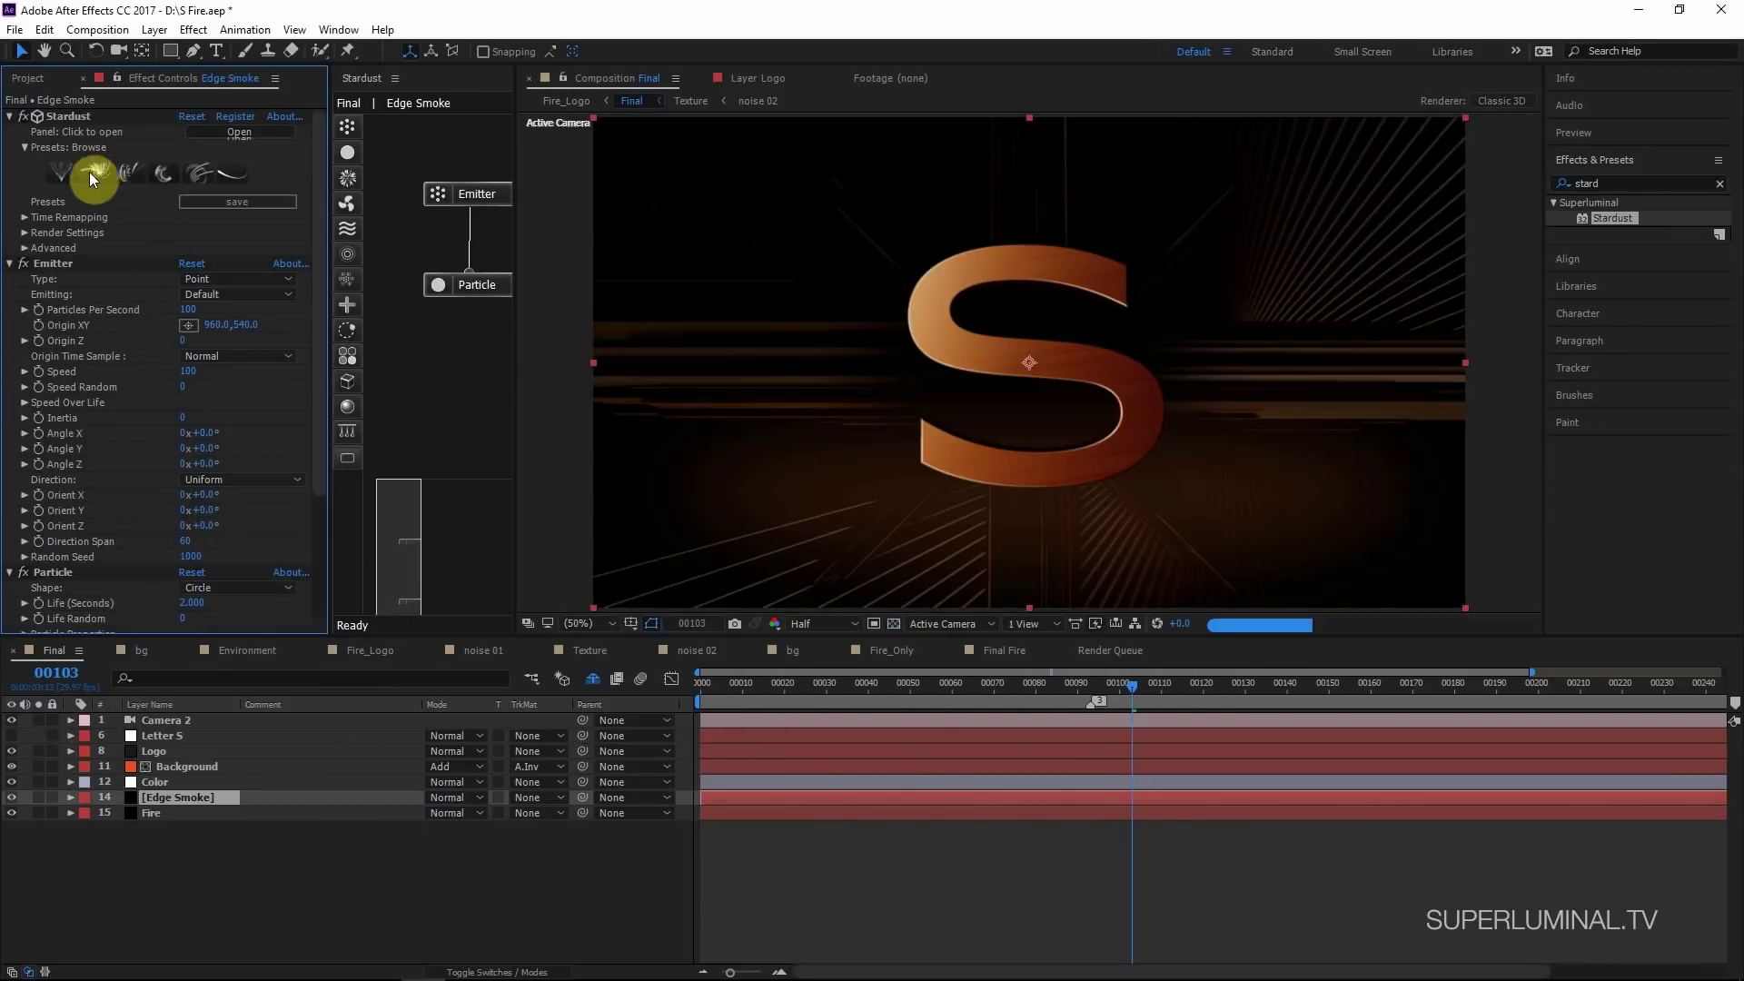
Browse the Stardust presets for the Edge Smoke layer to the Textures folder under Fire and Smoke
{"action": "left_click", "coordinate": [62, 171]}
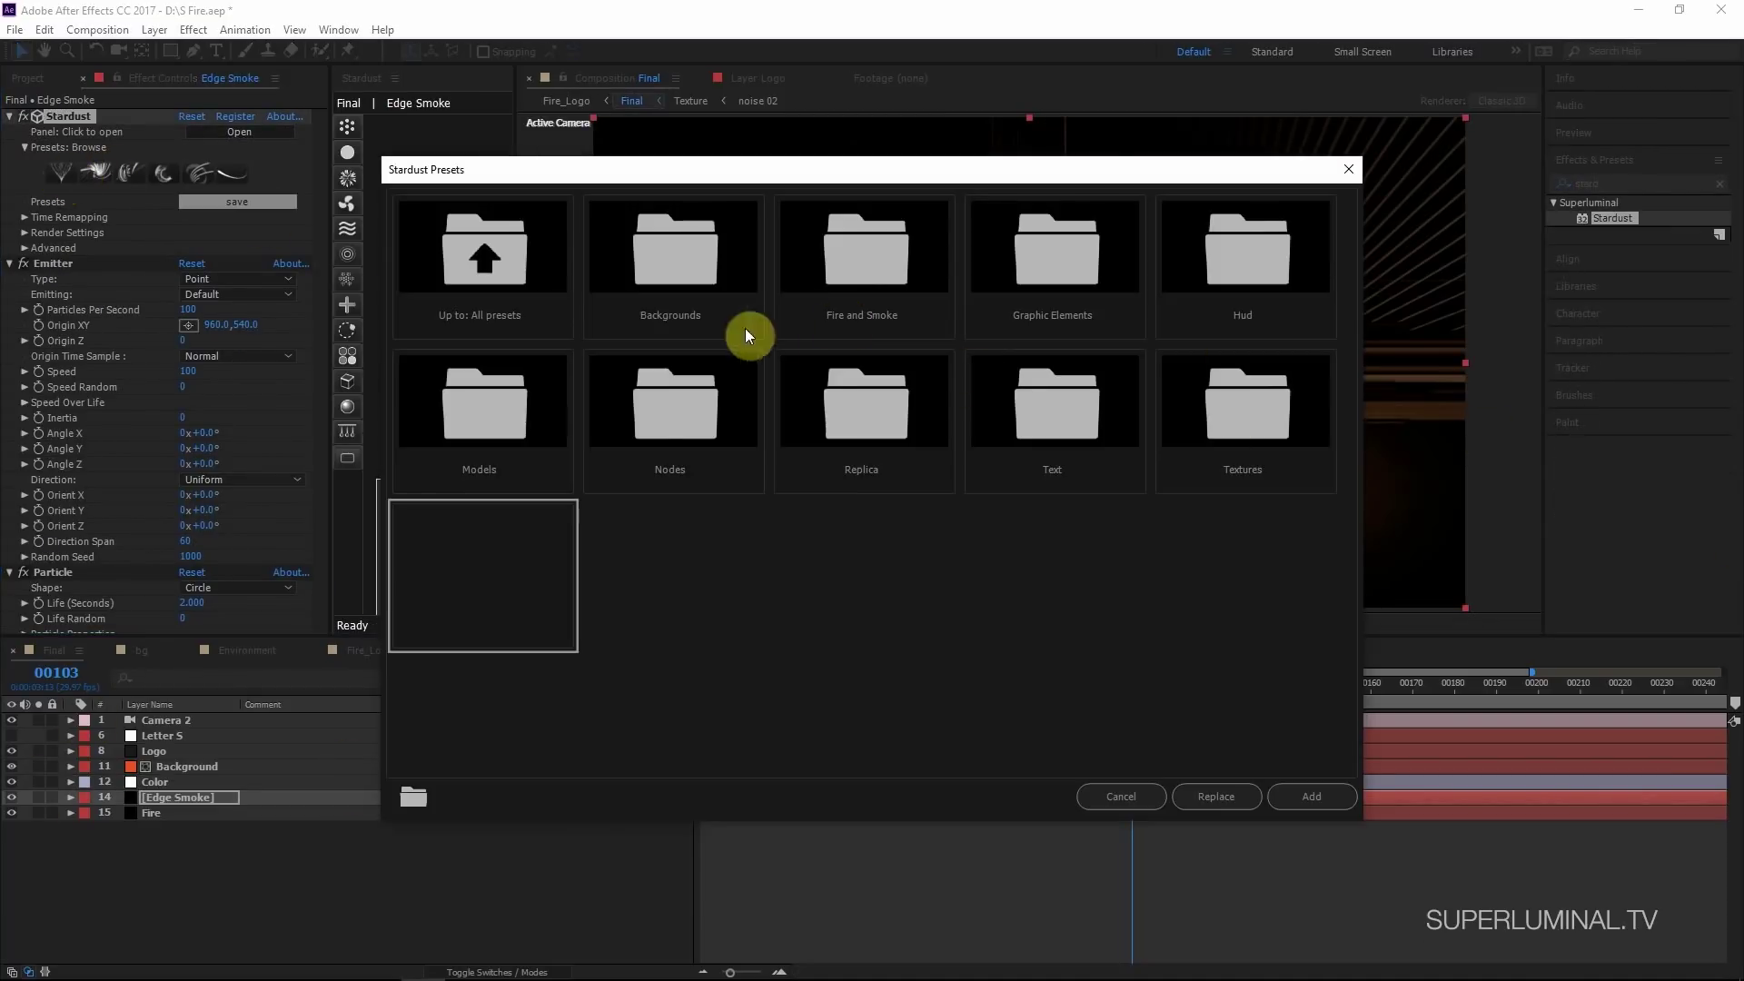
{"action": "double_click", "coordinate": [870, 278]}
{"action": "double_click", "coordinate": [819, 279]}
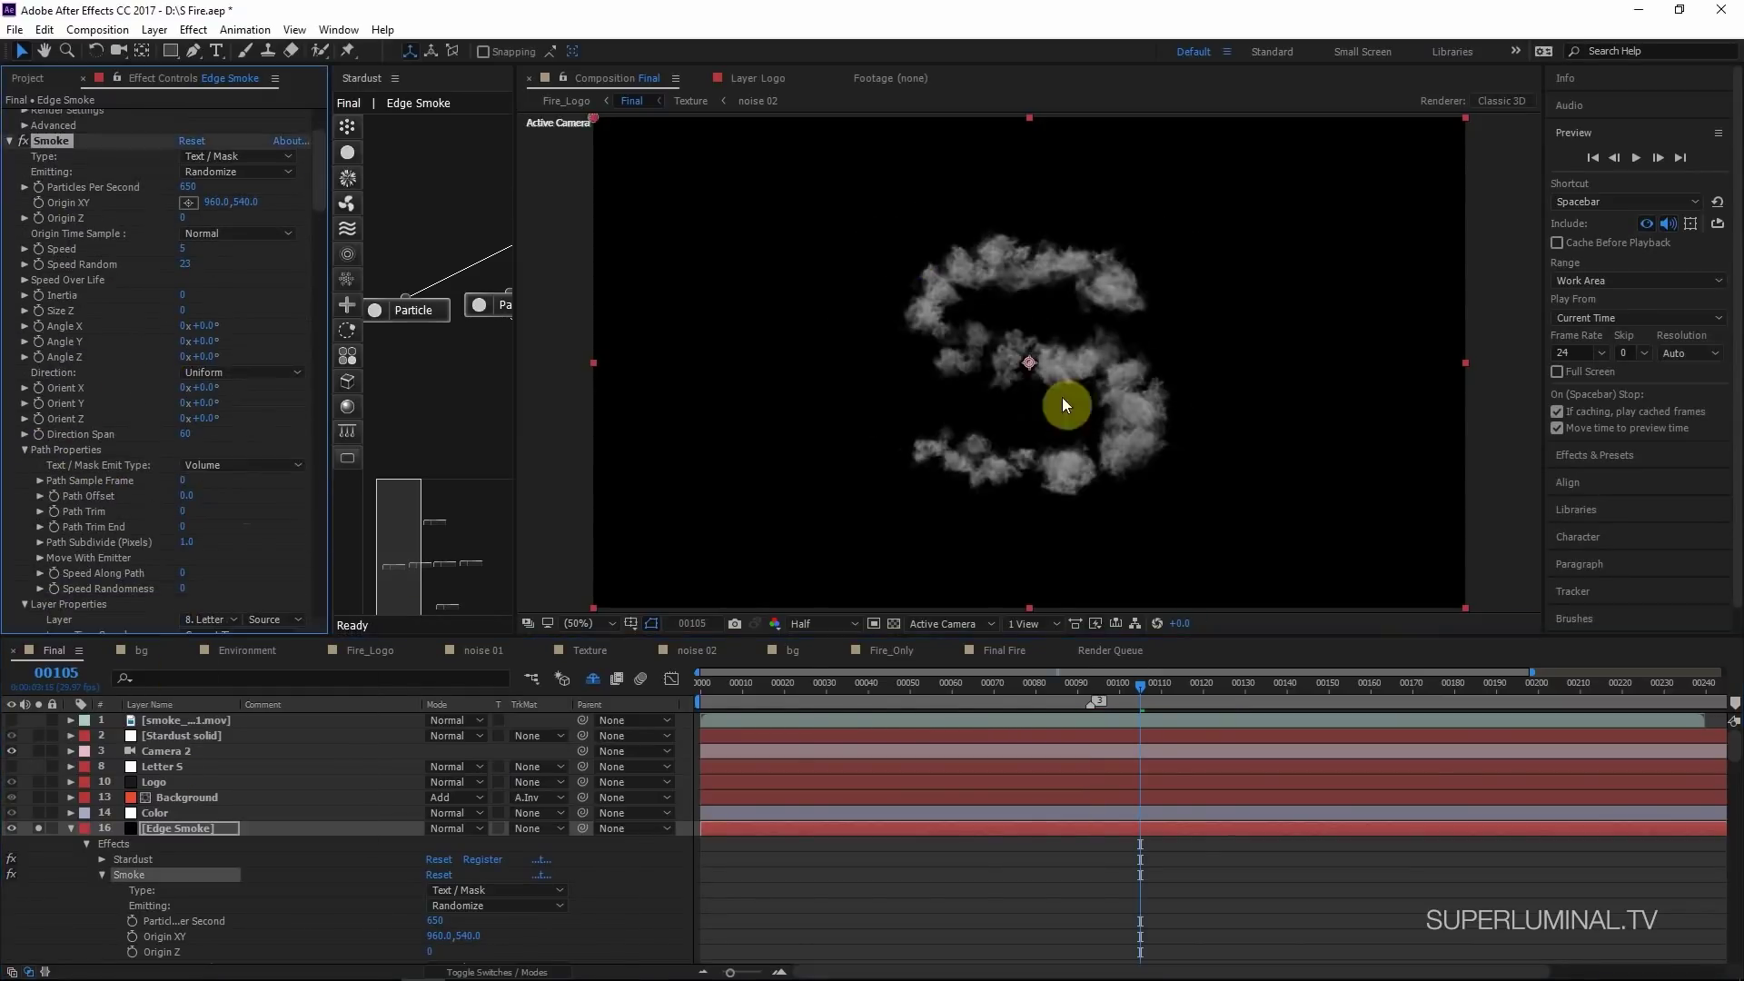